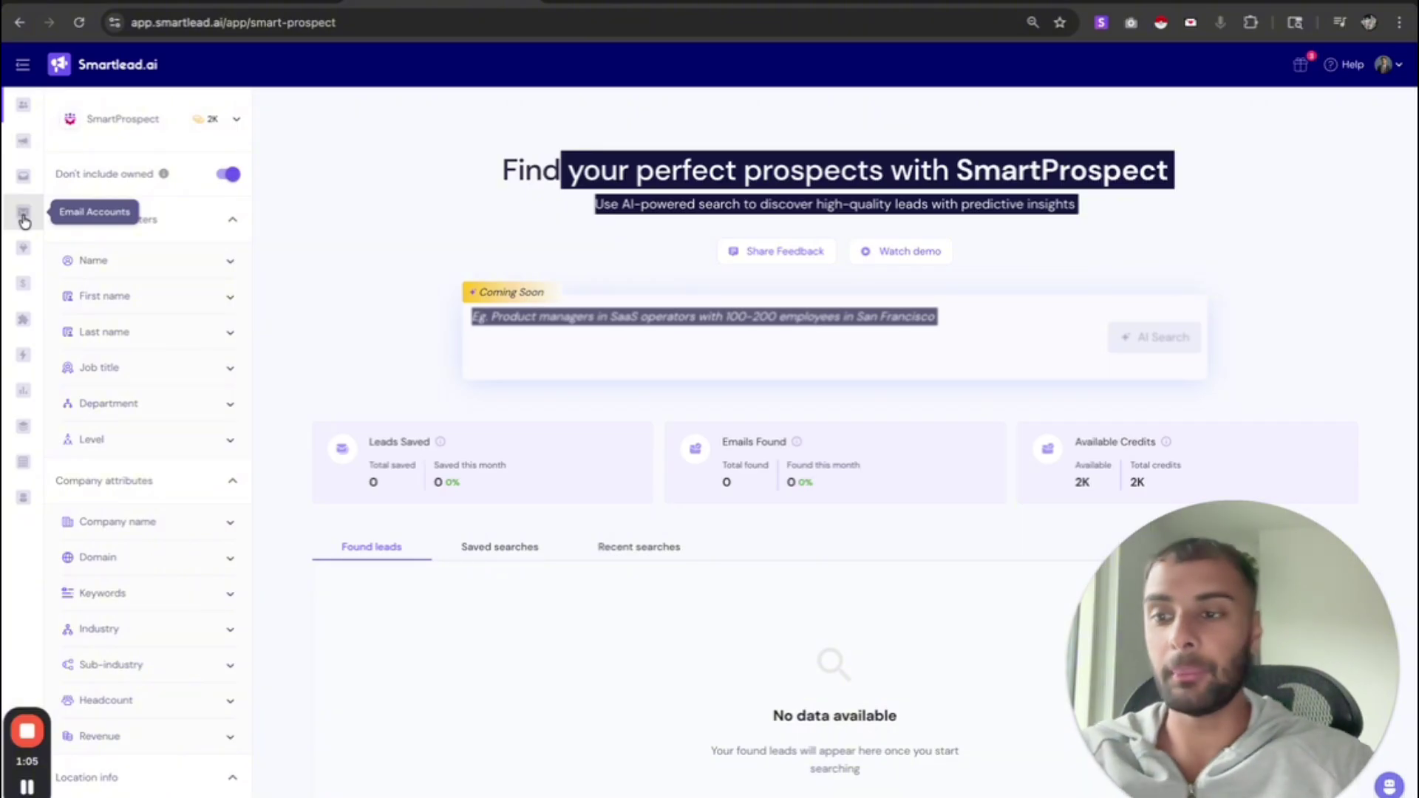
# - Open Email Accounts and scroll through the gamicmedia accounts' warmup status
pyautogui.click(24, 215)
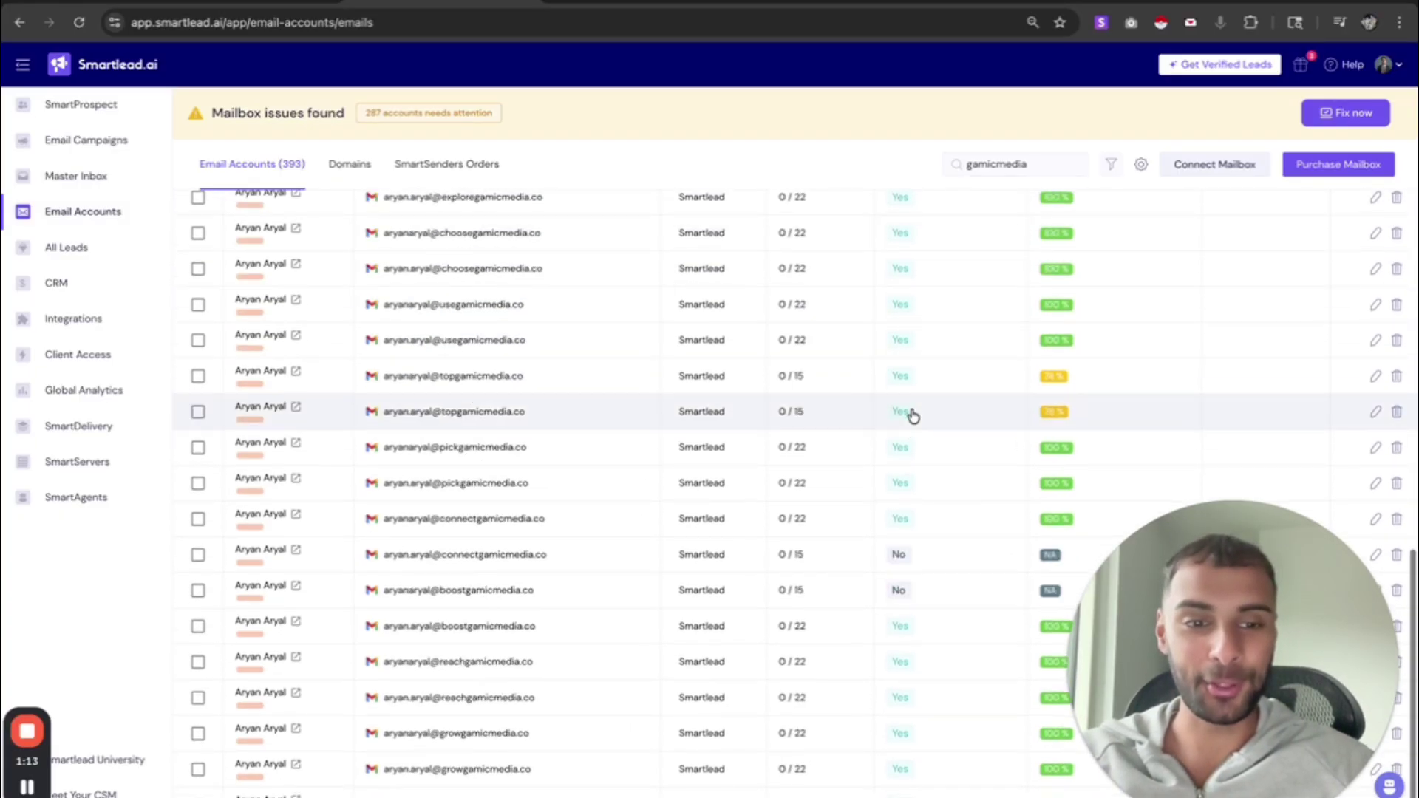
pyautogui.scroll(-2, 914, 414)
pyautogui.scroll(-3, 913, 416)
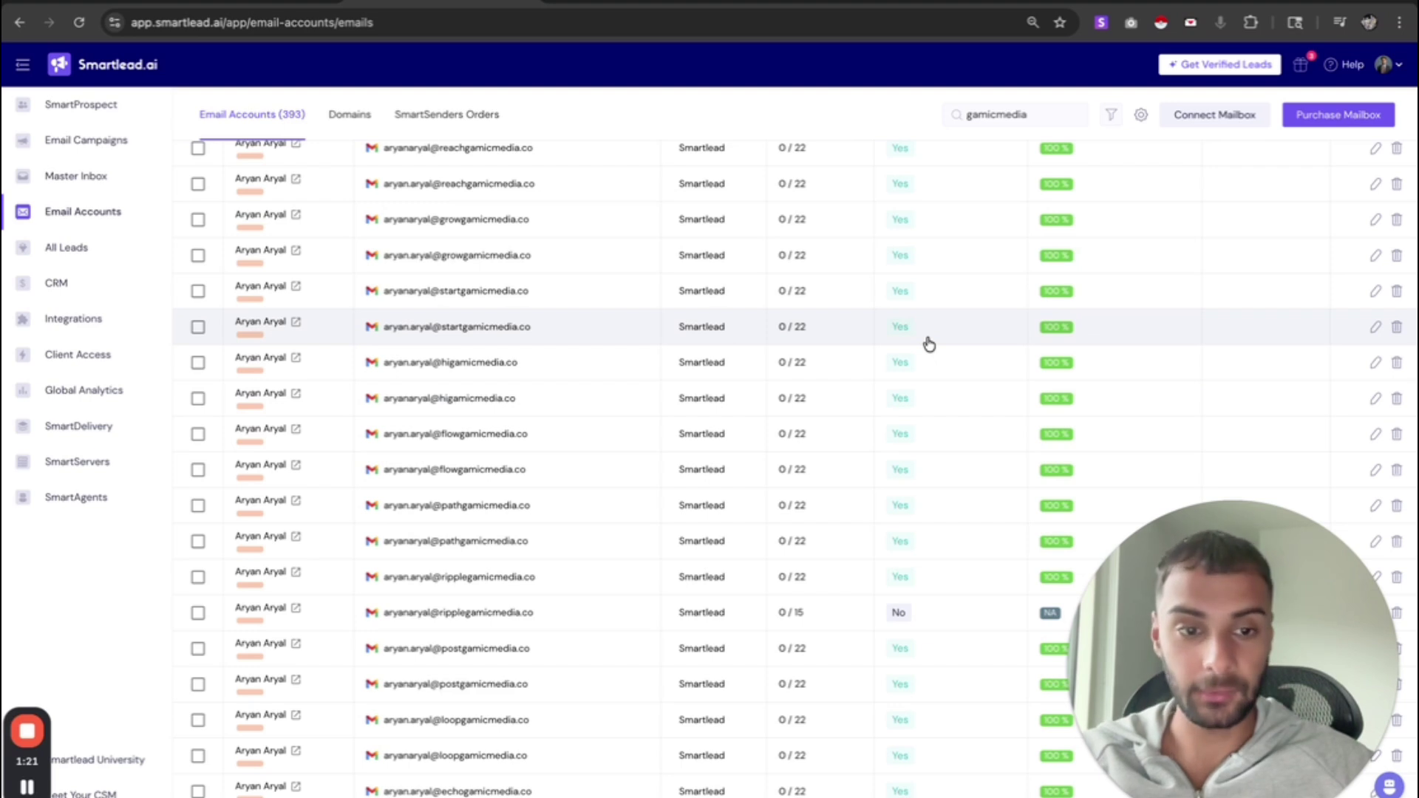
pyautogui.click(446, 3)
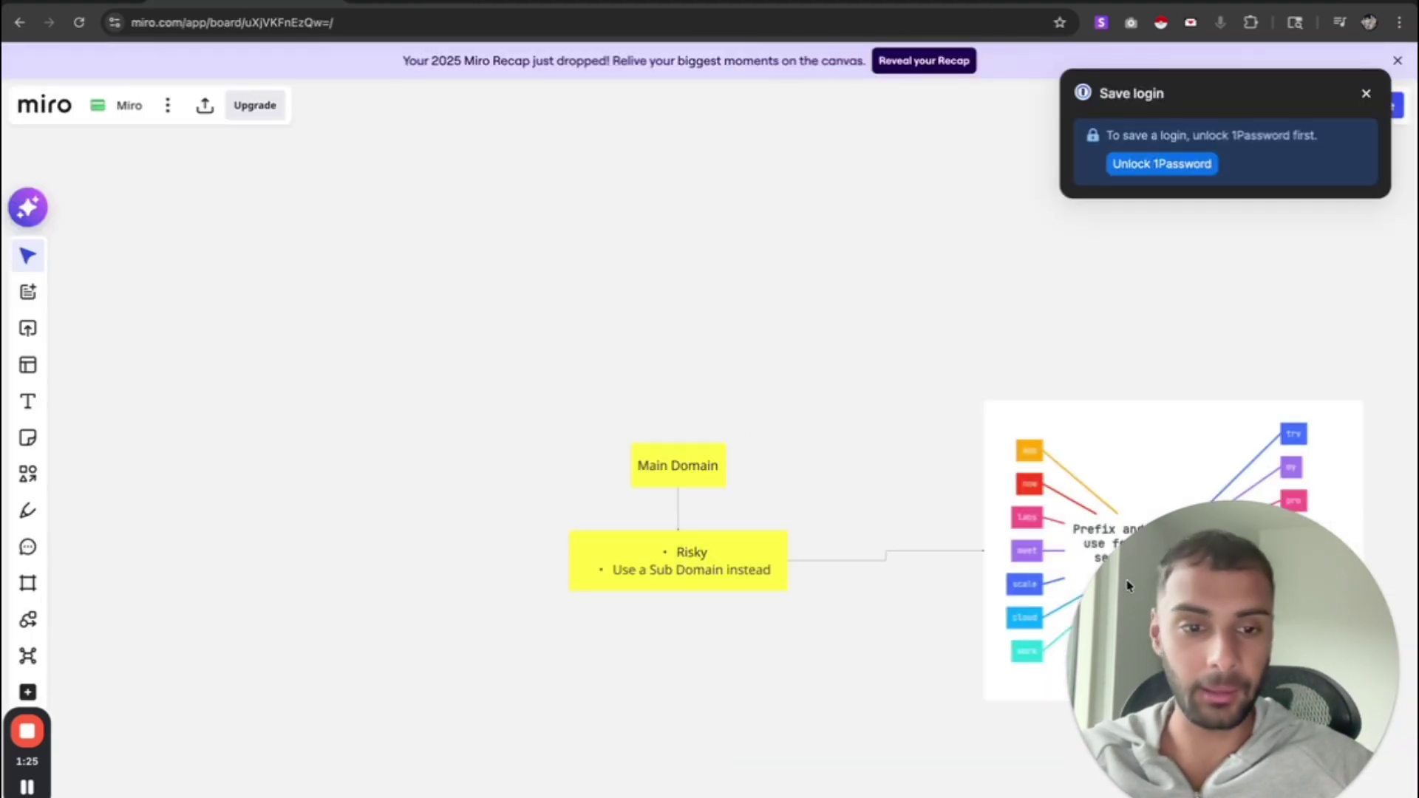
# - Dismiss the 1Password prompt and pan the Miro board to the Prefix and Suffix domain diagram
pyautogui.click(1320, 797)
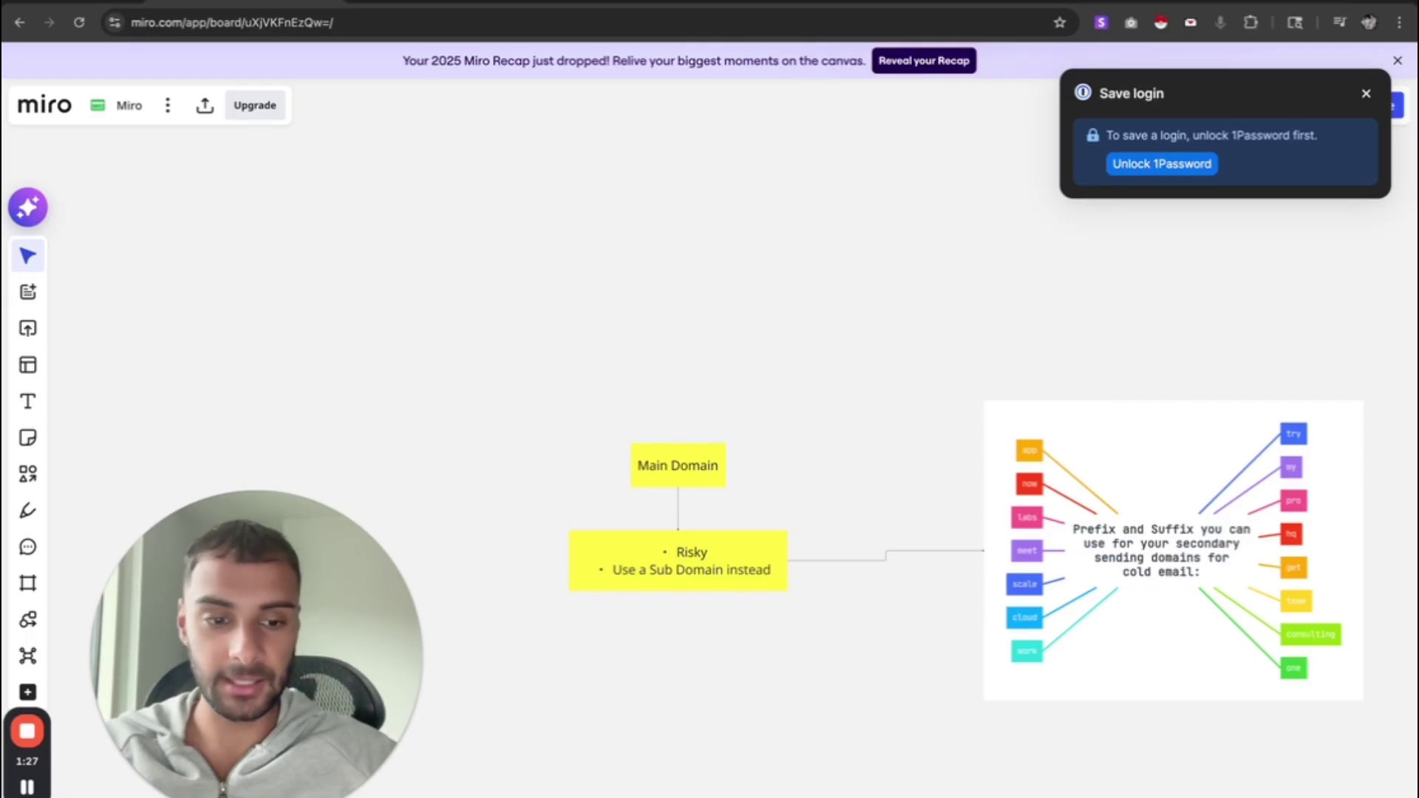
pyautogui.click(1320, 797)
pyautogui.scroll(-5, 893, 619)
pyautogui.hscroll(-2, 893, 619)
pyautogui.scroll(2, 892, 620)
pyautogui.hscroll(1, 892, 619)
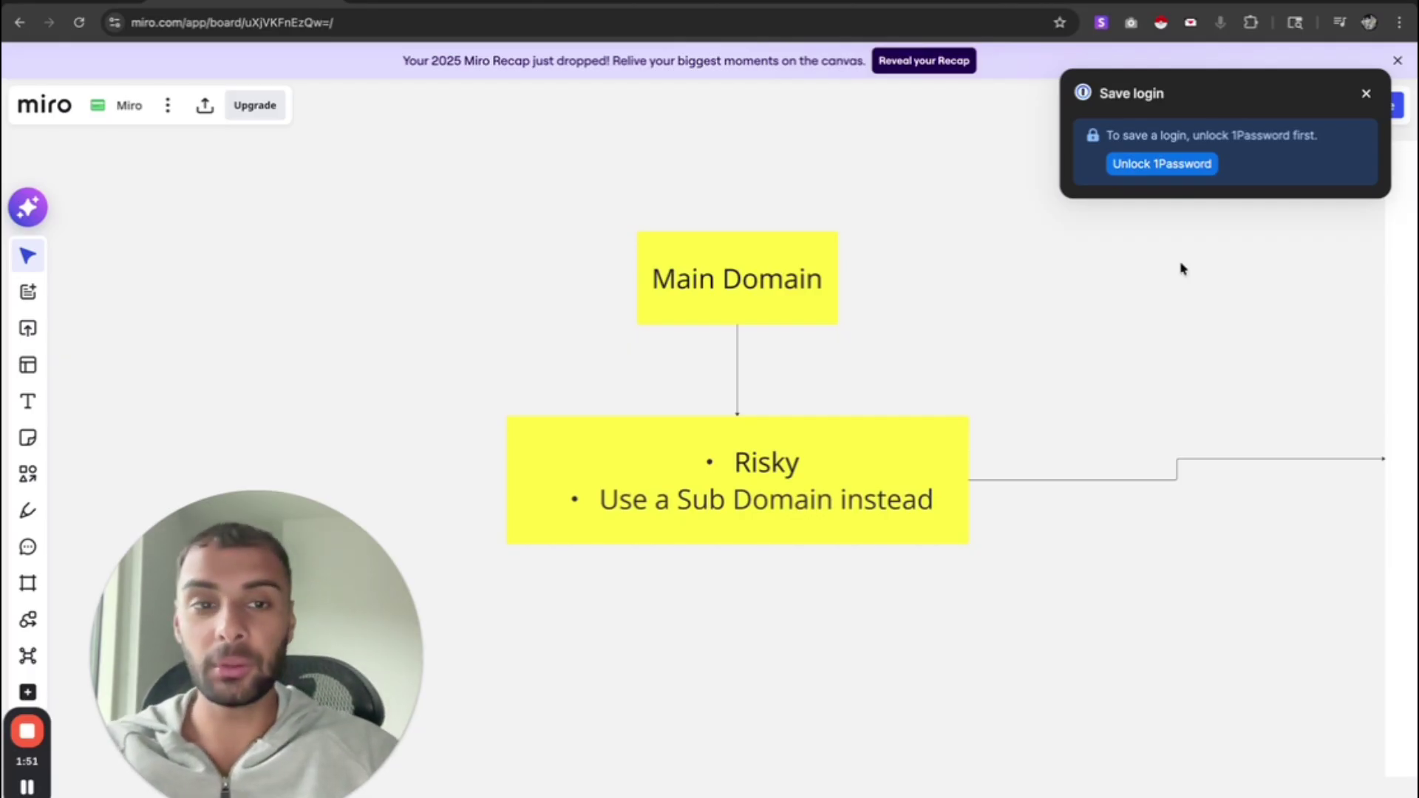
pyautogui.click(1366, 93)
pyautogui.hscroll(13, 1020, 322)
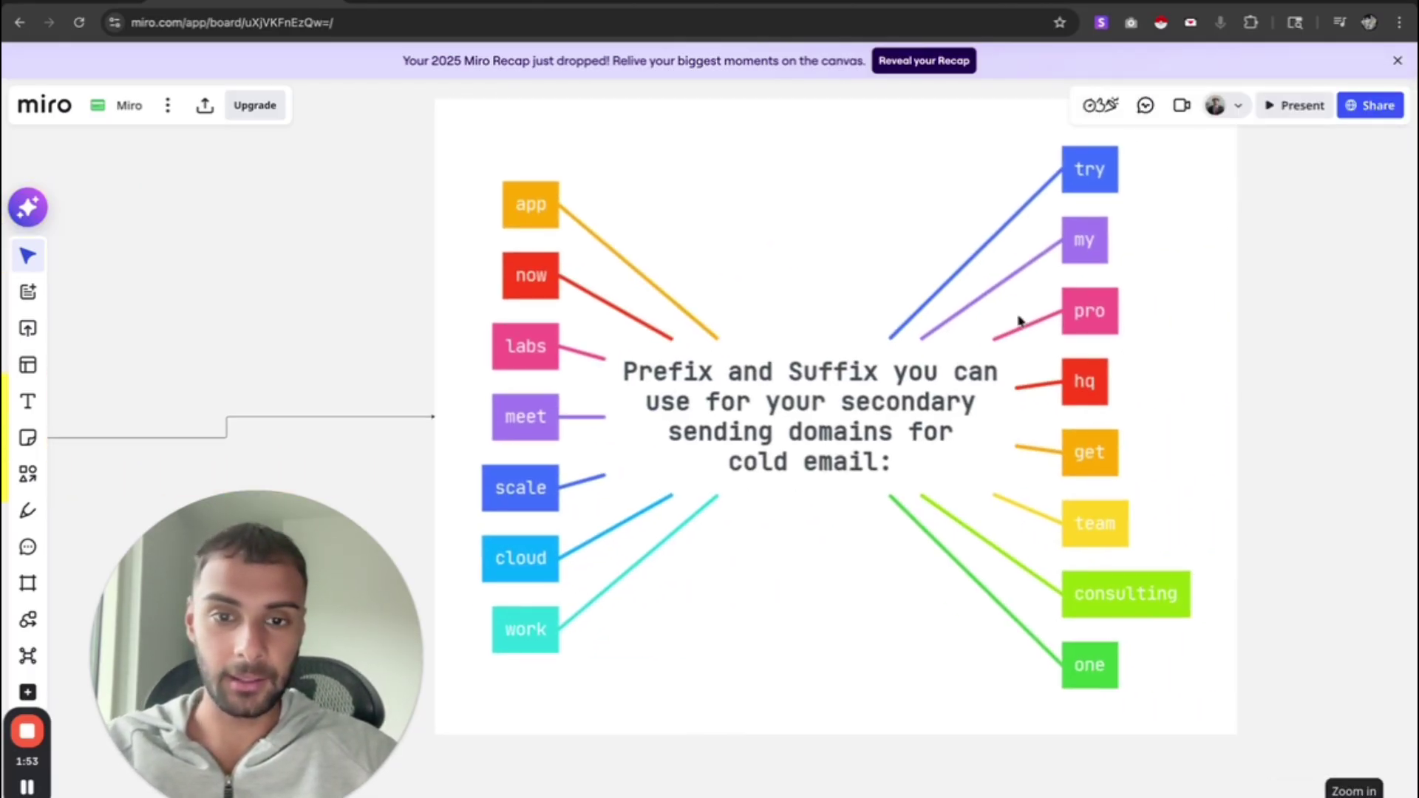
pyautogui.scroll(1, 1020, 322)
pyautogui.scroll(-1, 1020, 322)
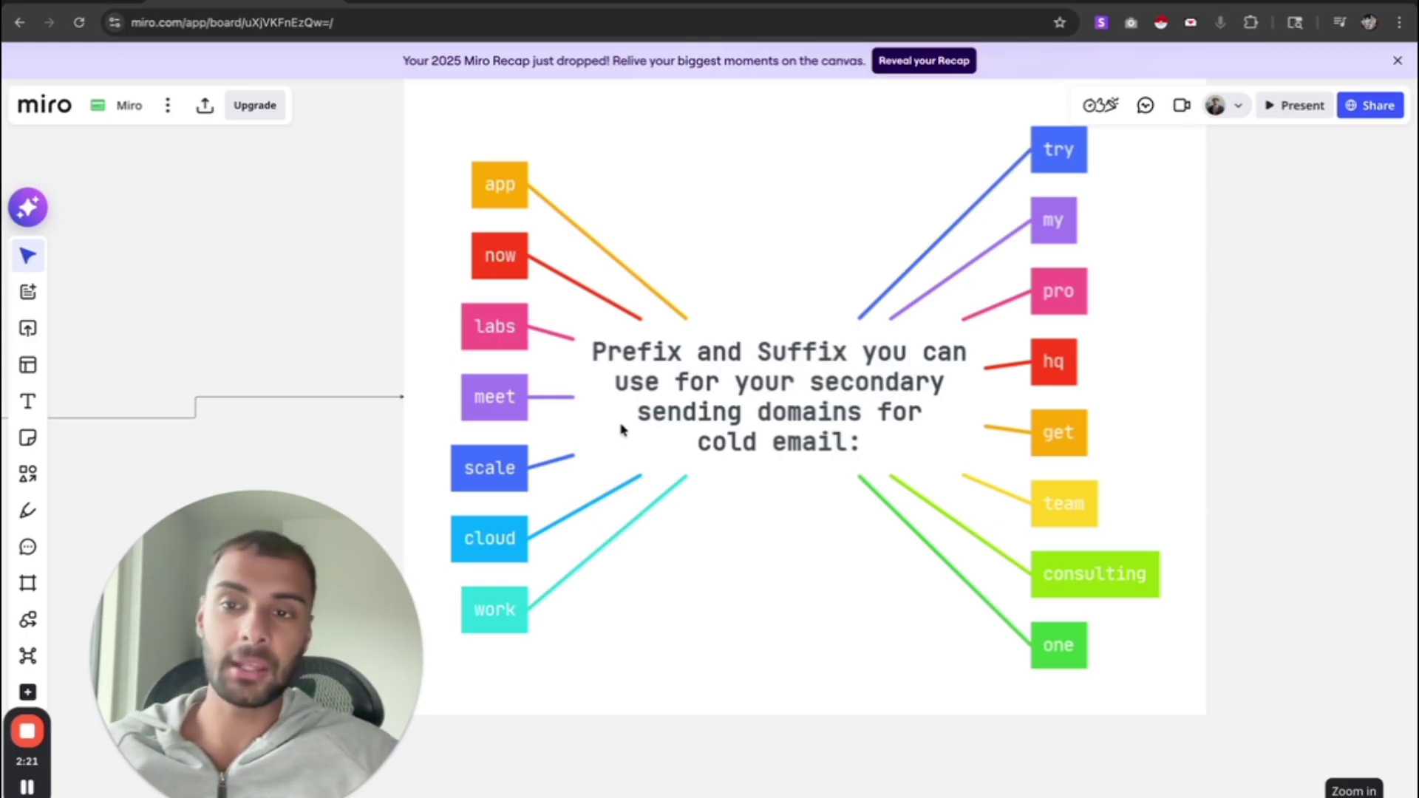
# - From Email Accounts, open Purchase Mailbox and continue with the Purchase SmartSenders option
pyautogui.click(375, 6)
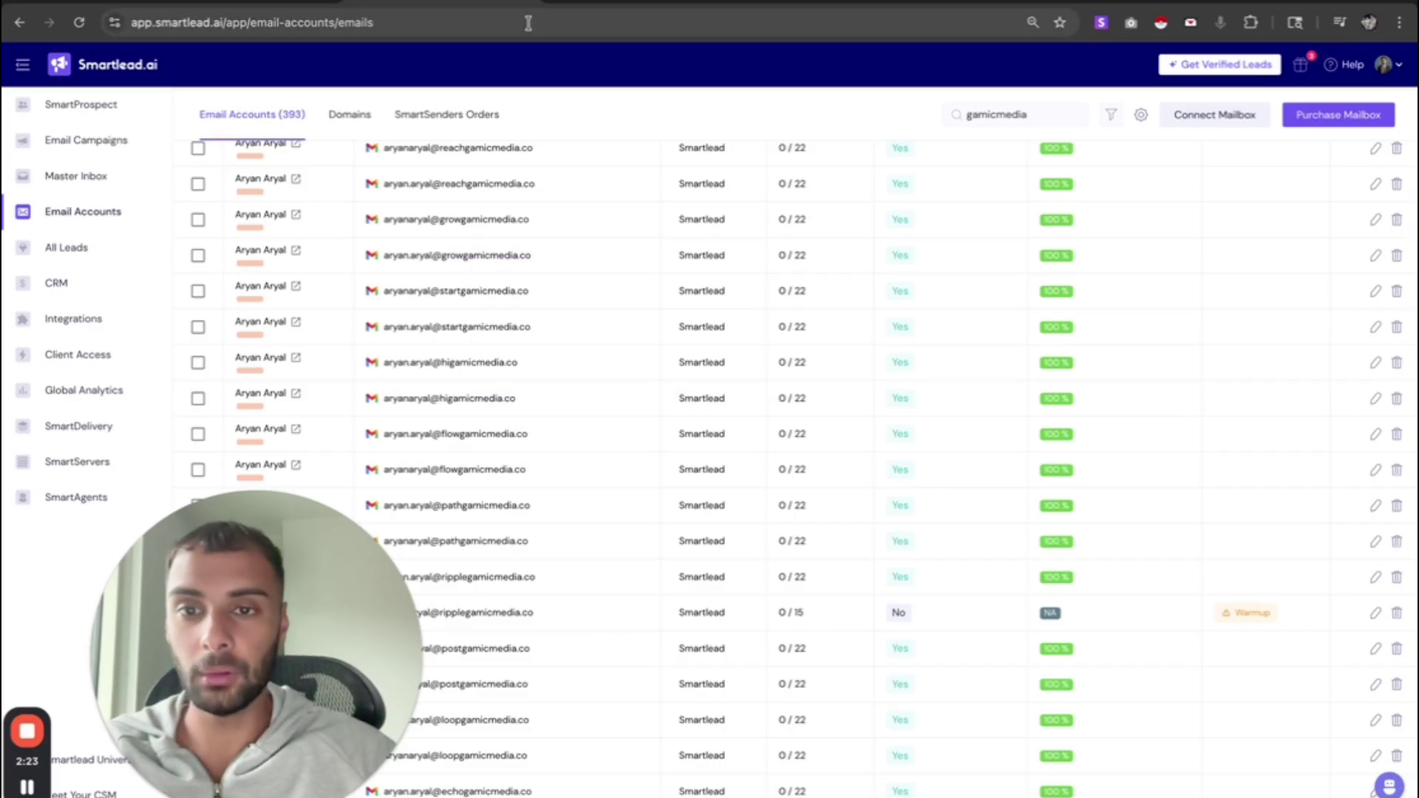
pyautogui.scroll(10, 545, 254)
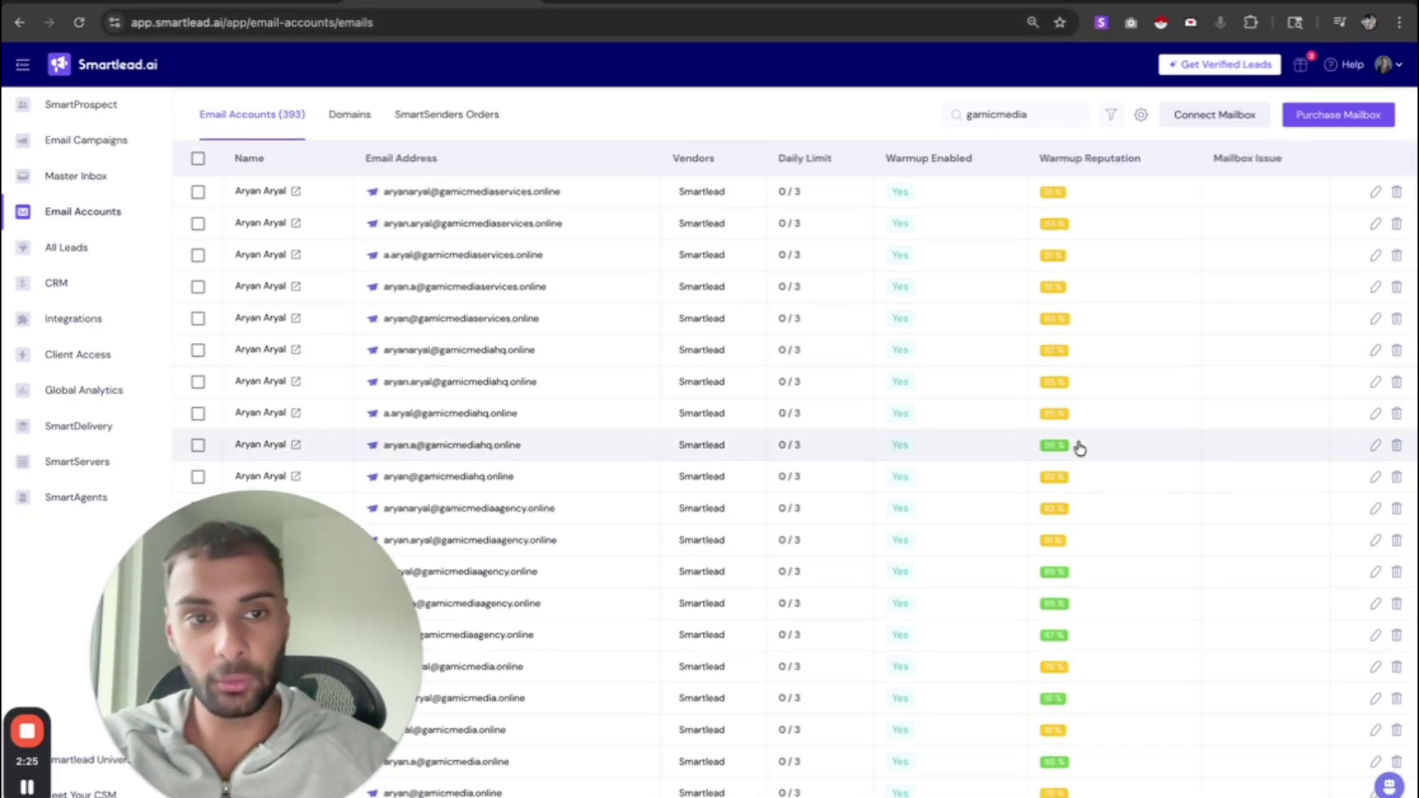
pyautogui.scroll(-9, 1080, 448)
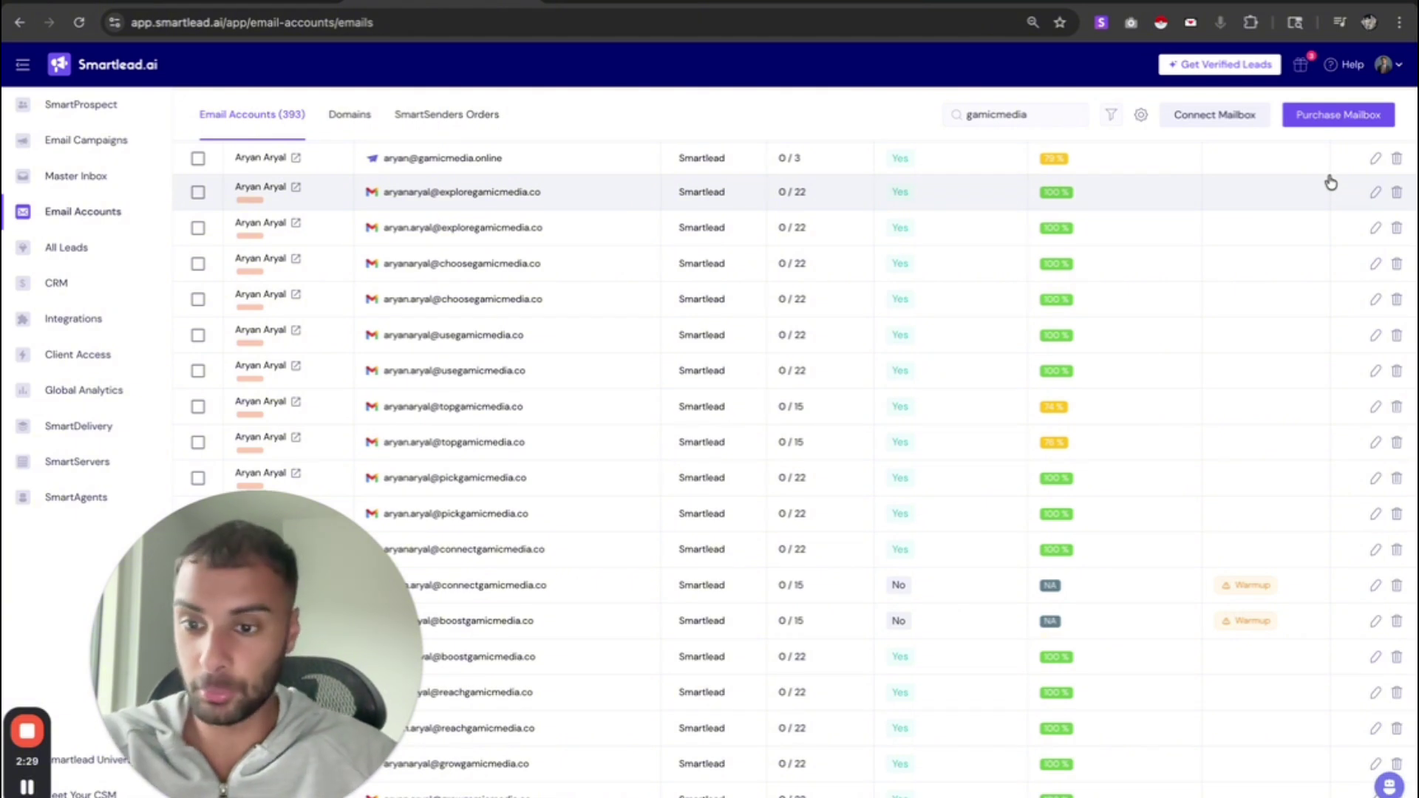
pyautogui.click(1356, 116)
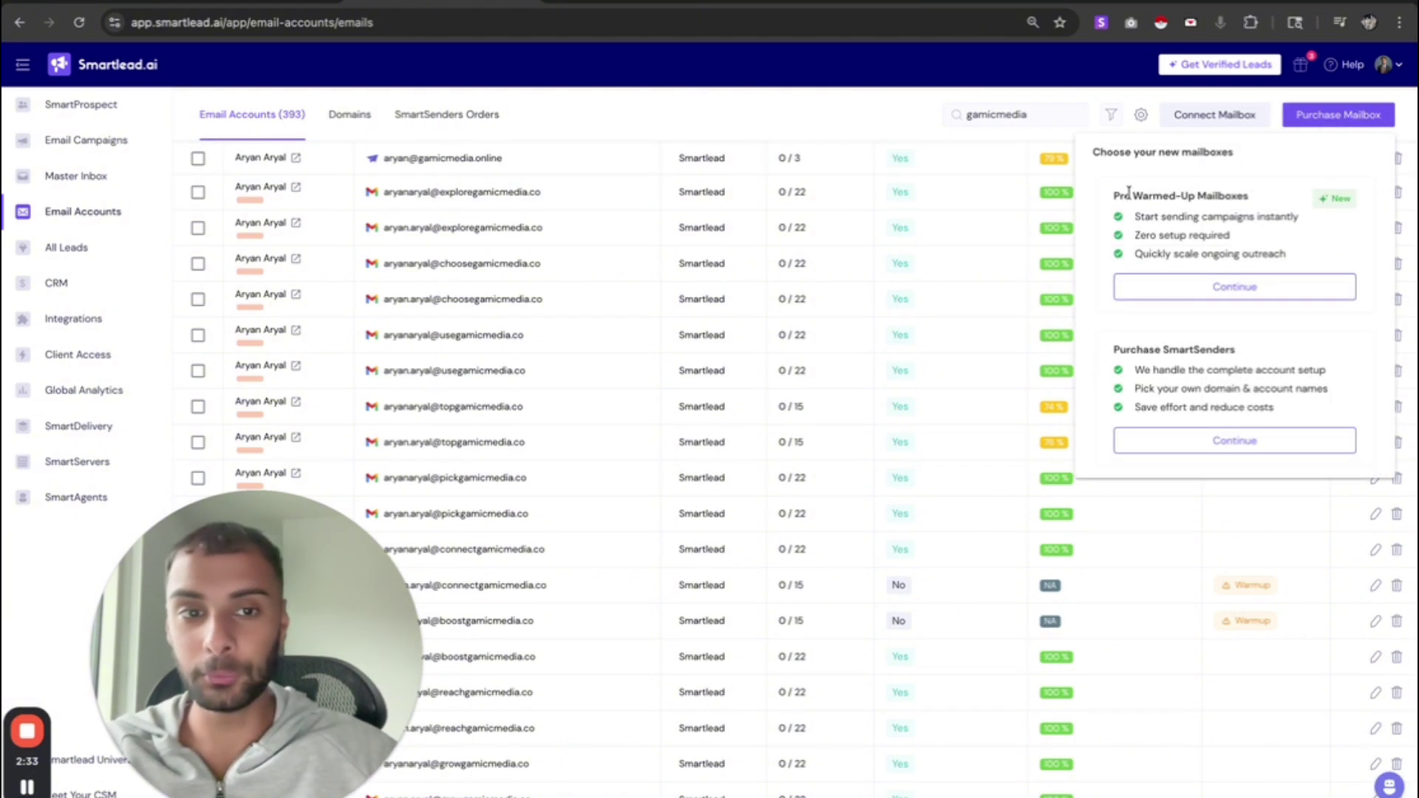
pyautogui.moveTo(1131, 195); pyautogui.dragTo(1255, 221)
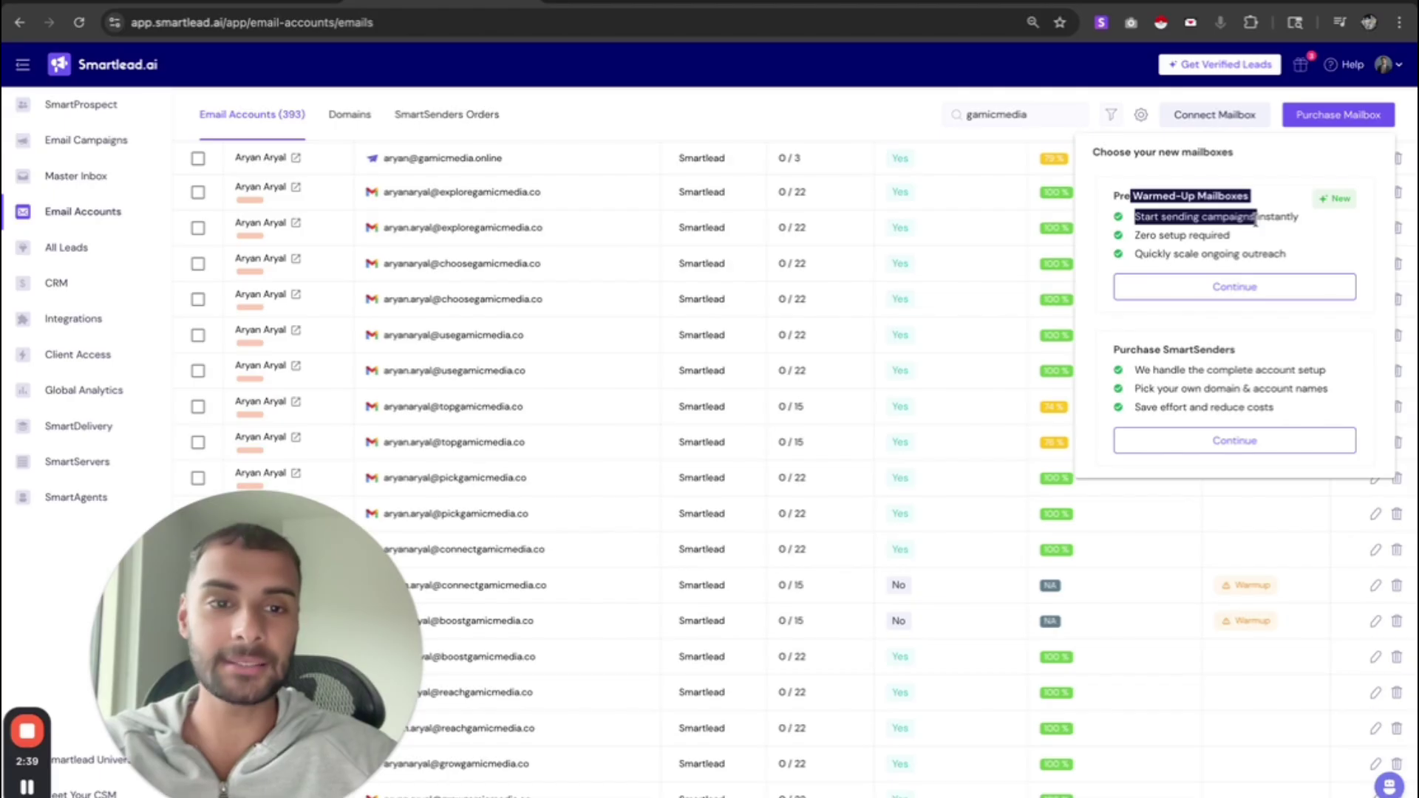
pyautogui.tripleClick(1143, 196)
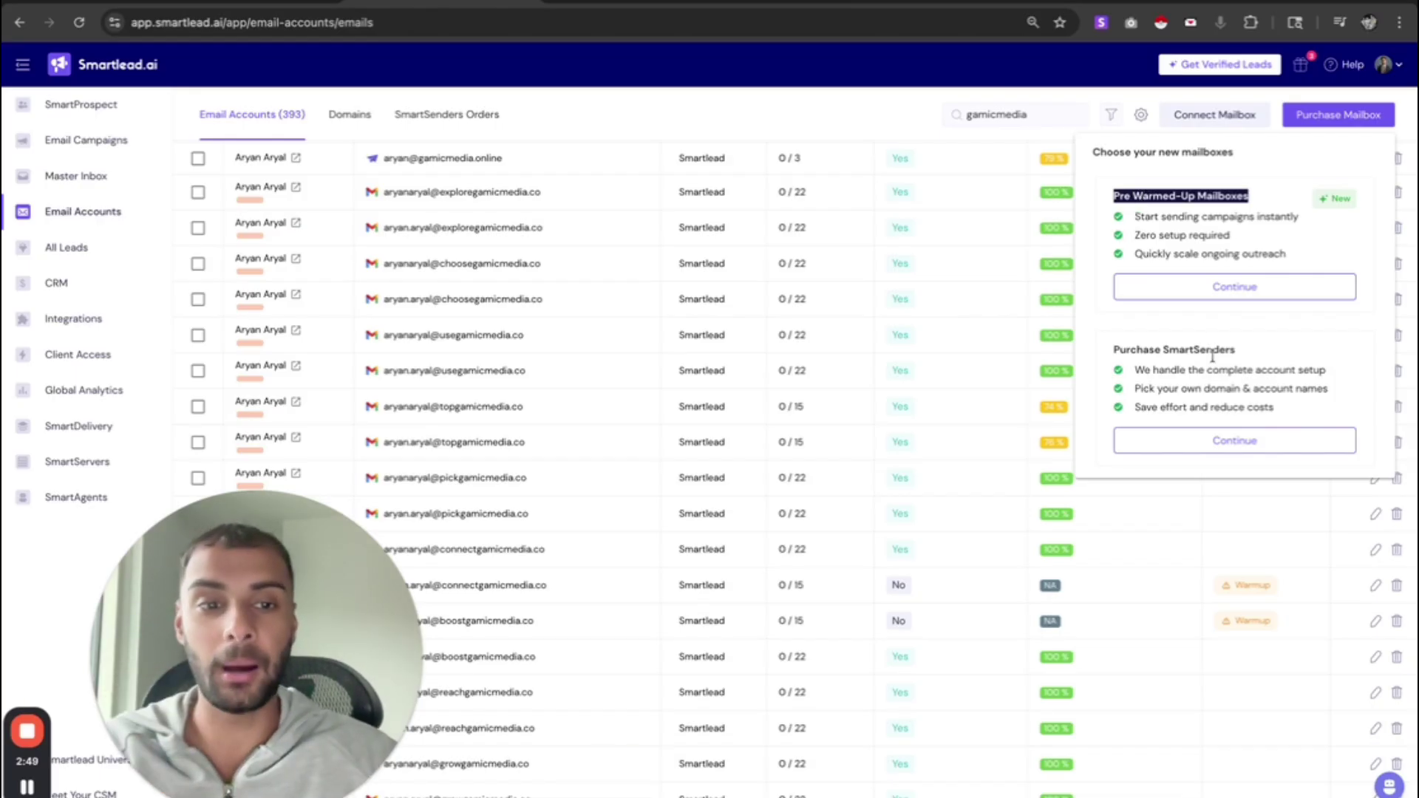
pyautogui.doubleClick(1147, 346)
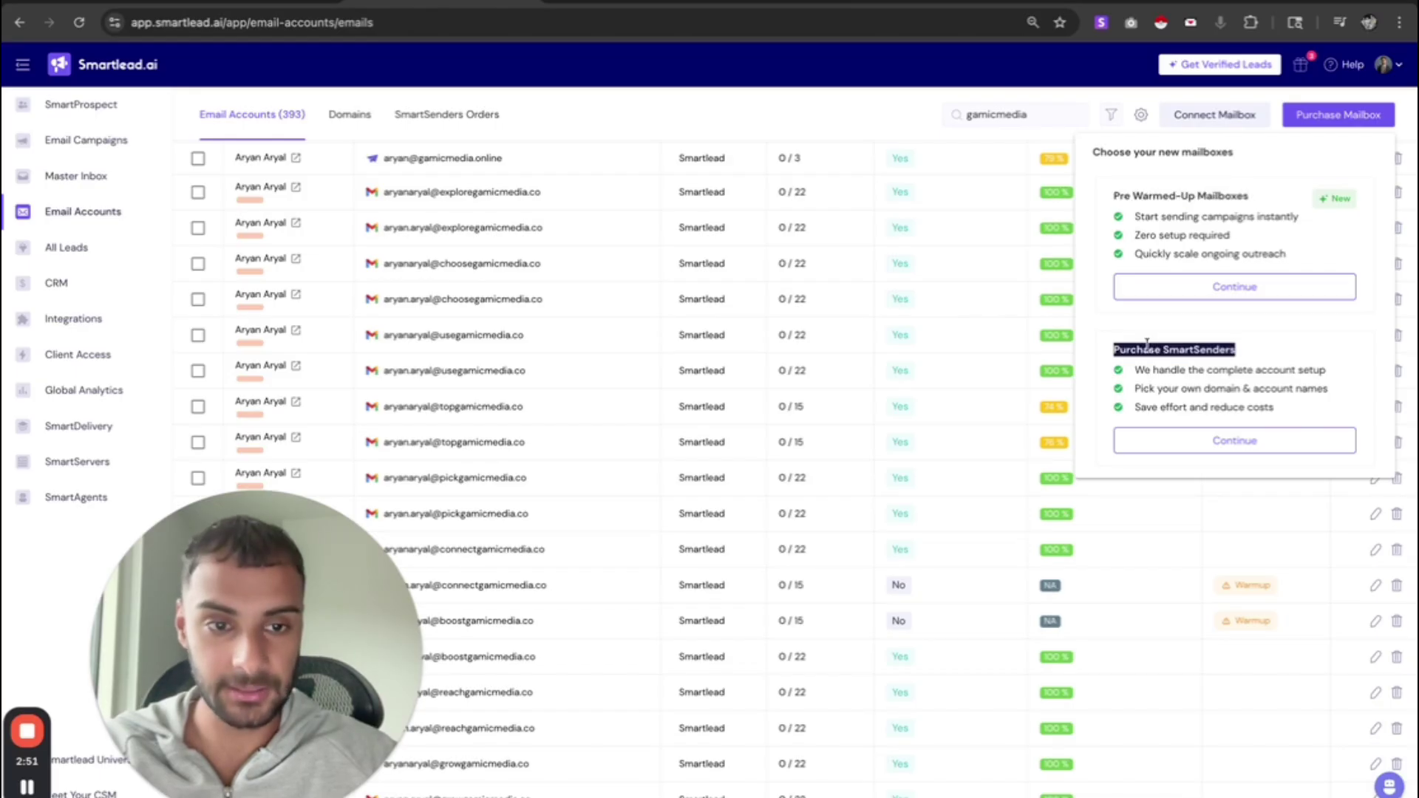
pyautogui.click(1217, 441)
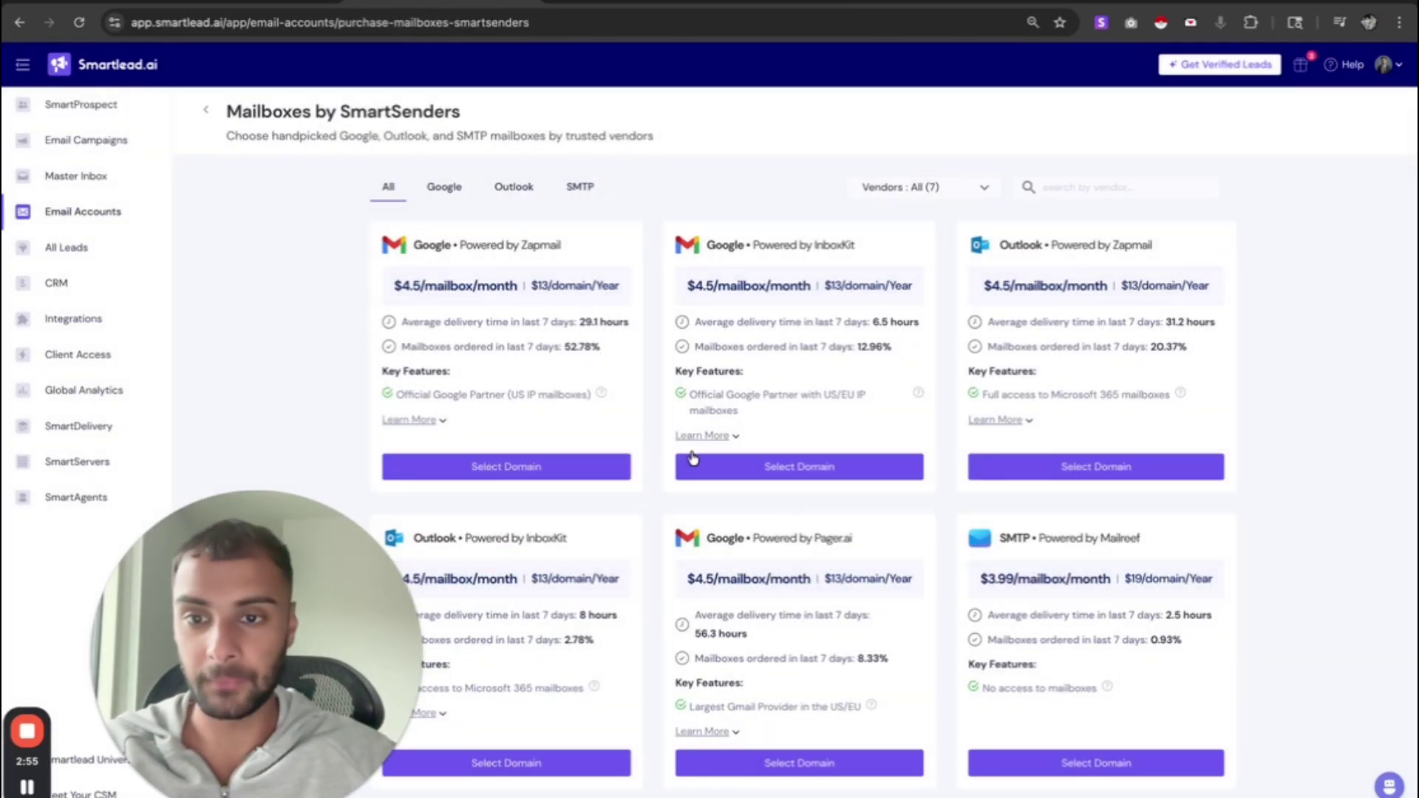
# - Filter mailbox offers to Google and choose Select Domain on the Zapmail card
pyautogui.moveTo(425, 284); pyautogui.dragTo(746, 344)
pyautogui.click(600, 288)
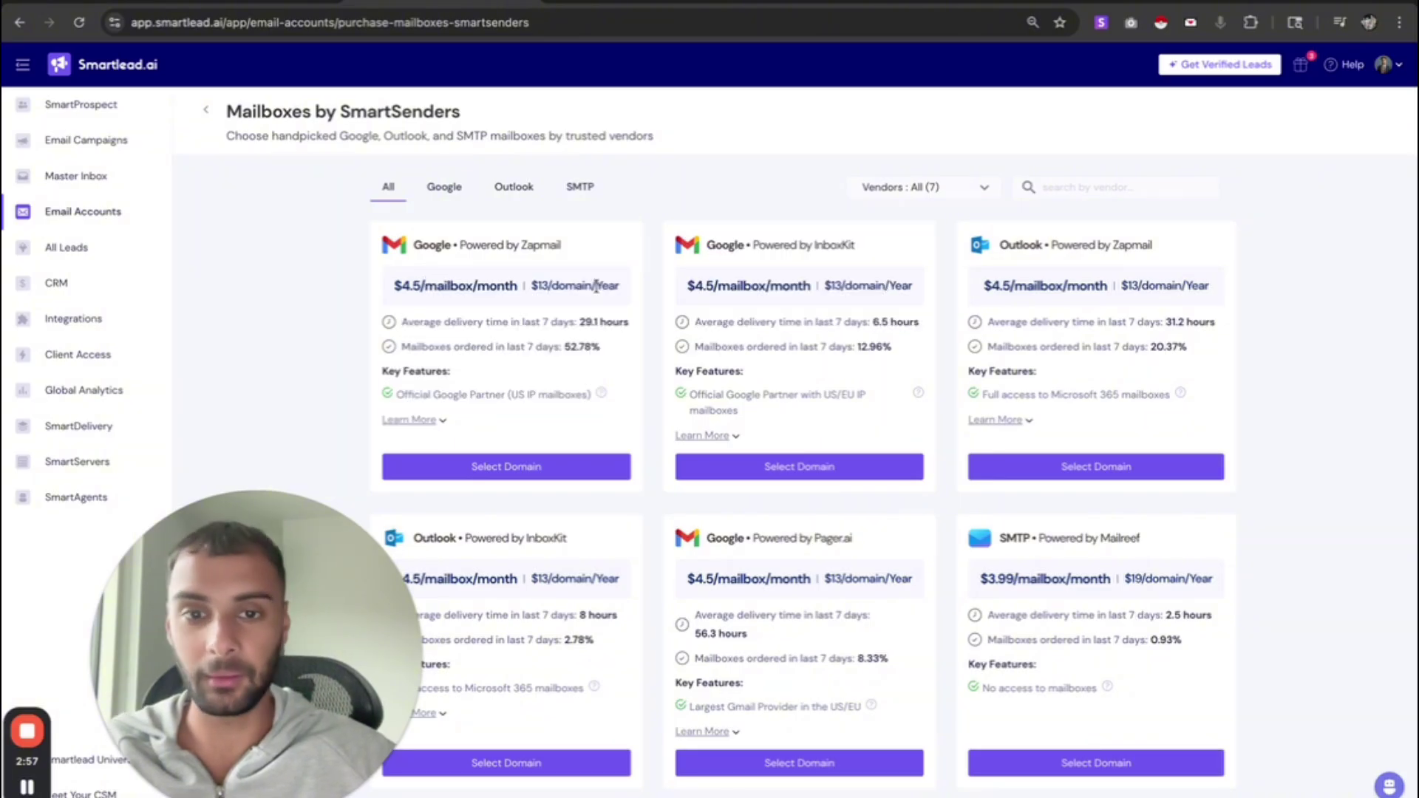
pyautogui.scroll(-3, 933, 365)
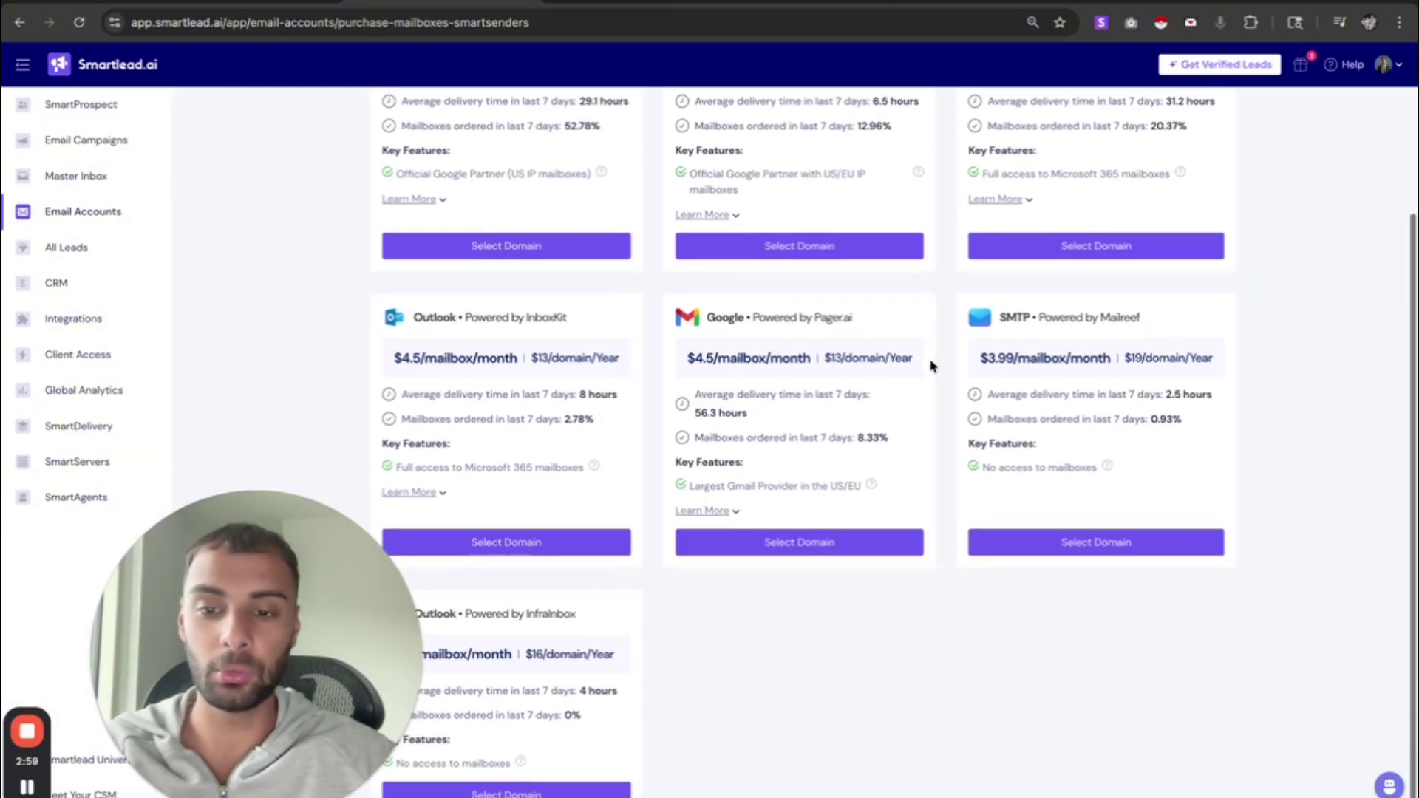
pyautogui.scroll(4, 933, 365)
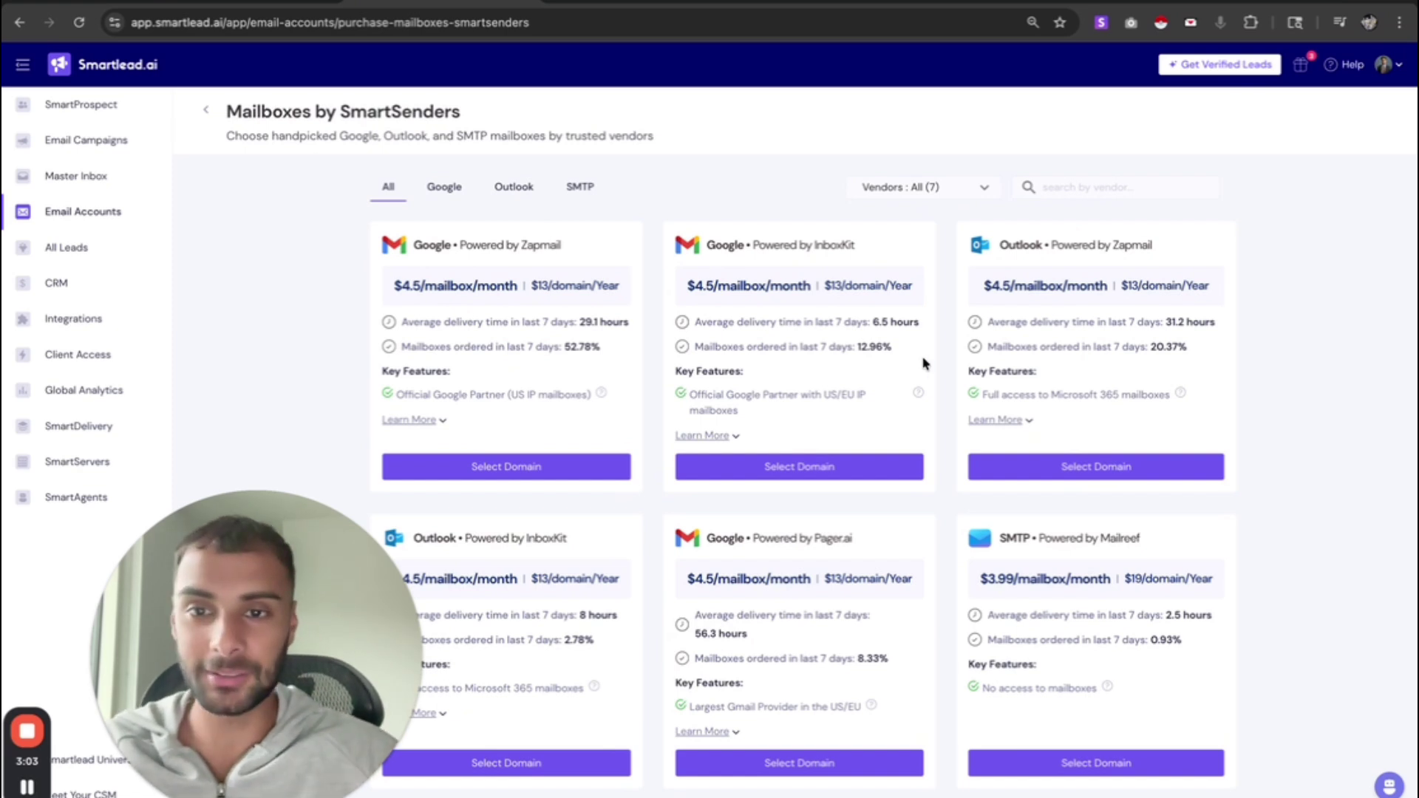
pyautogui.click(442, 188)
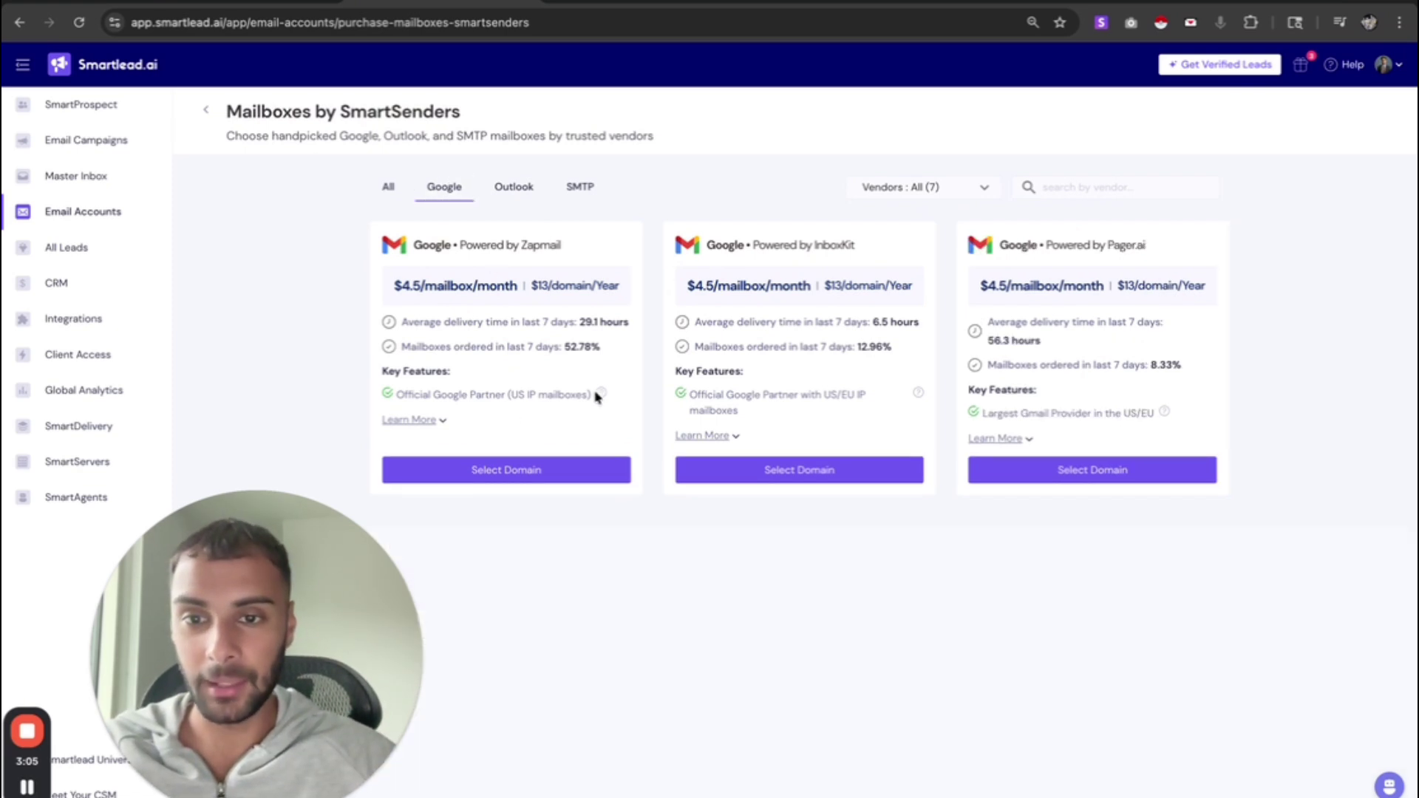
pyautogui.moveTo(425, 279); pyautogui.dragTo(529, 303)
pyautogui.click(529, 302)
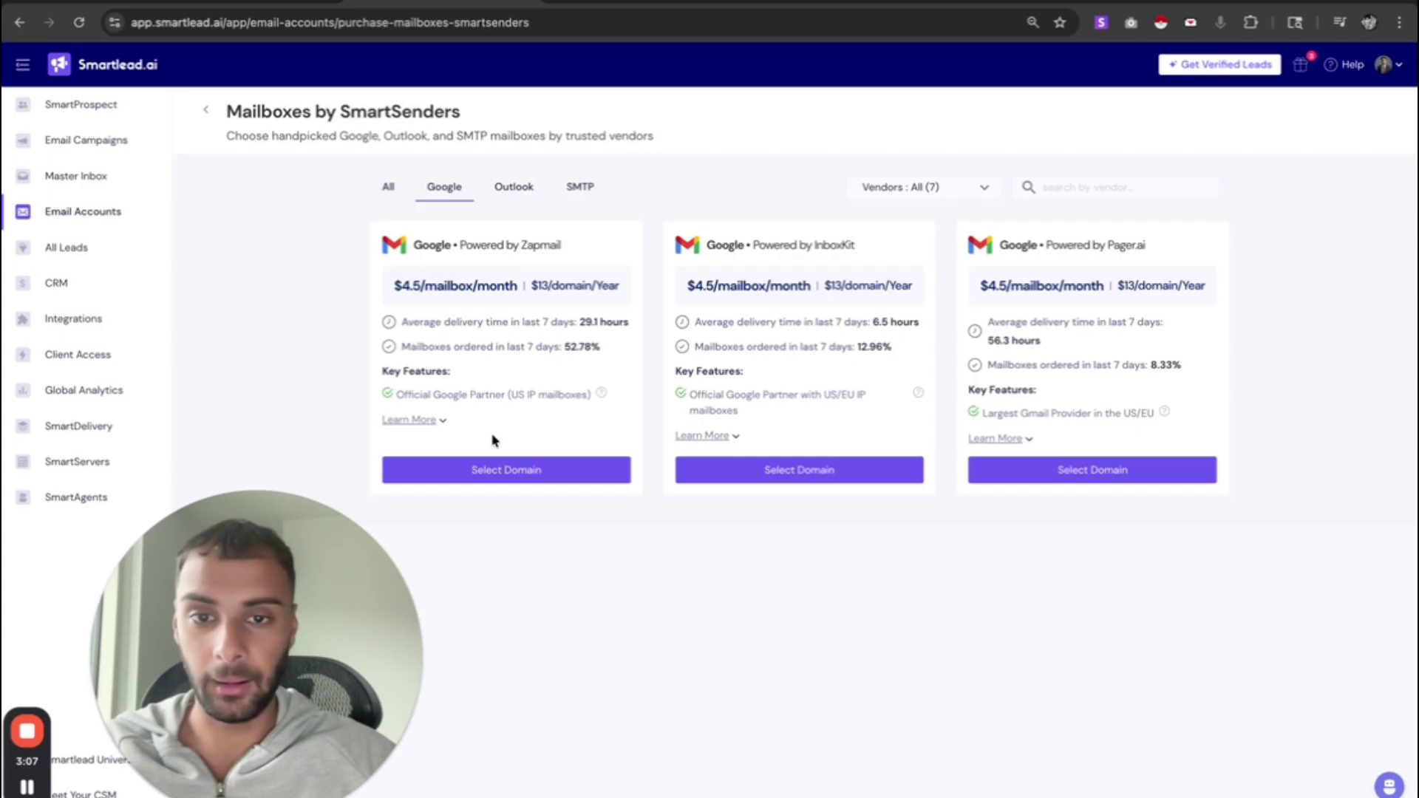
pyautogui.click(478, 473)
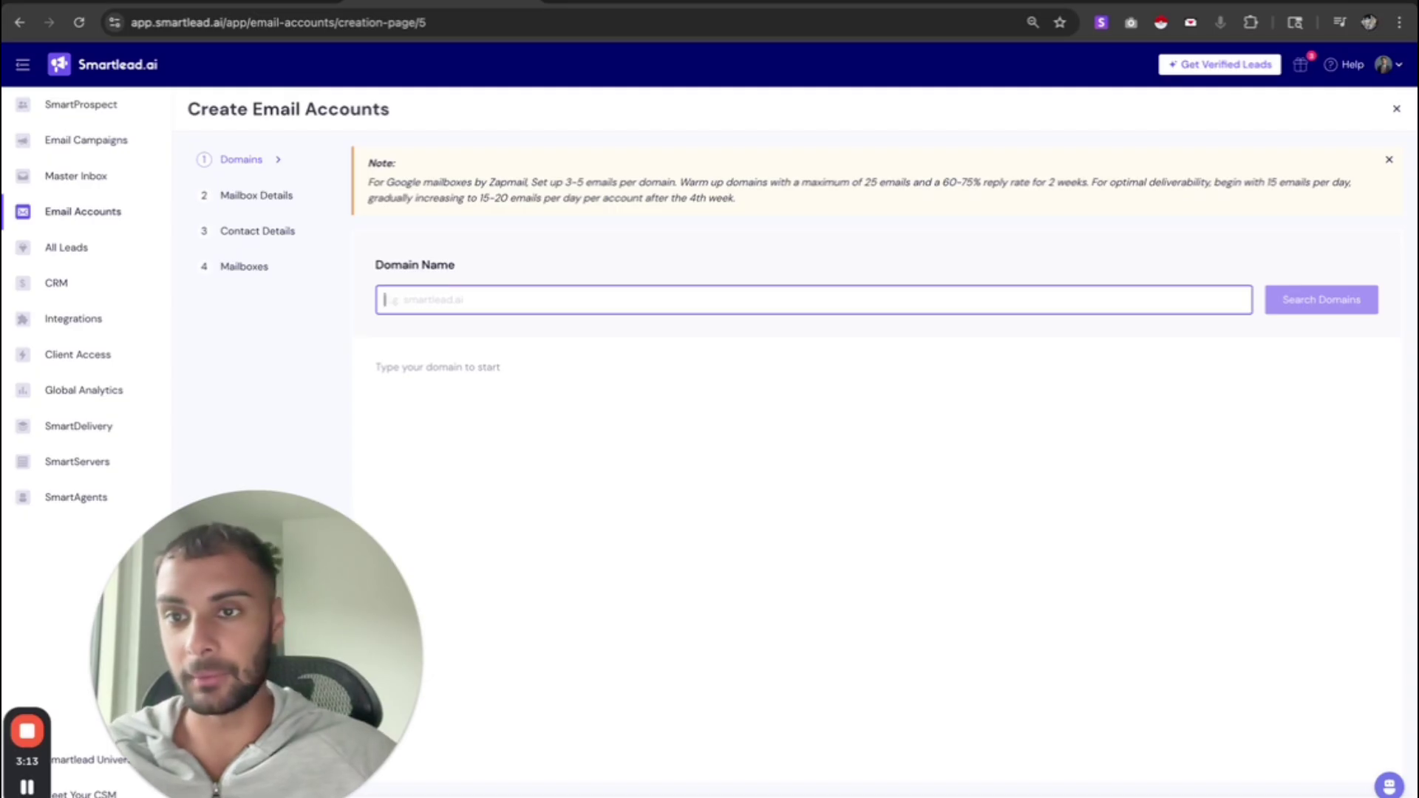
# - After checking the prefix ideas, search Zapmail domain suggestions for appnike.com
pyautogui.click(292, 1)
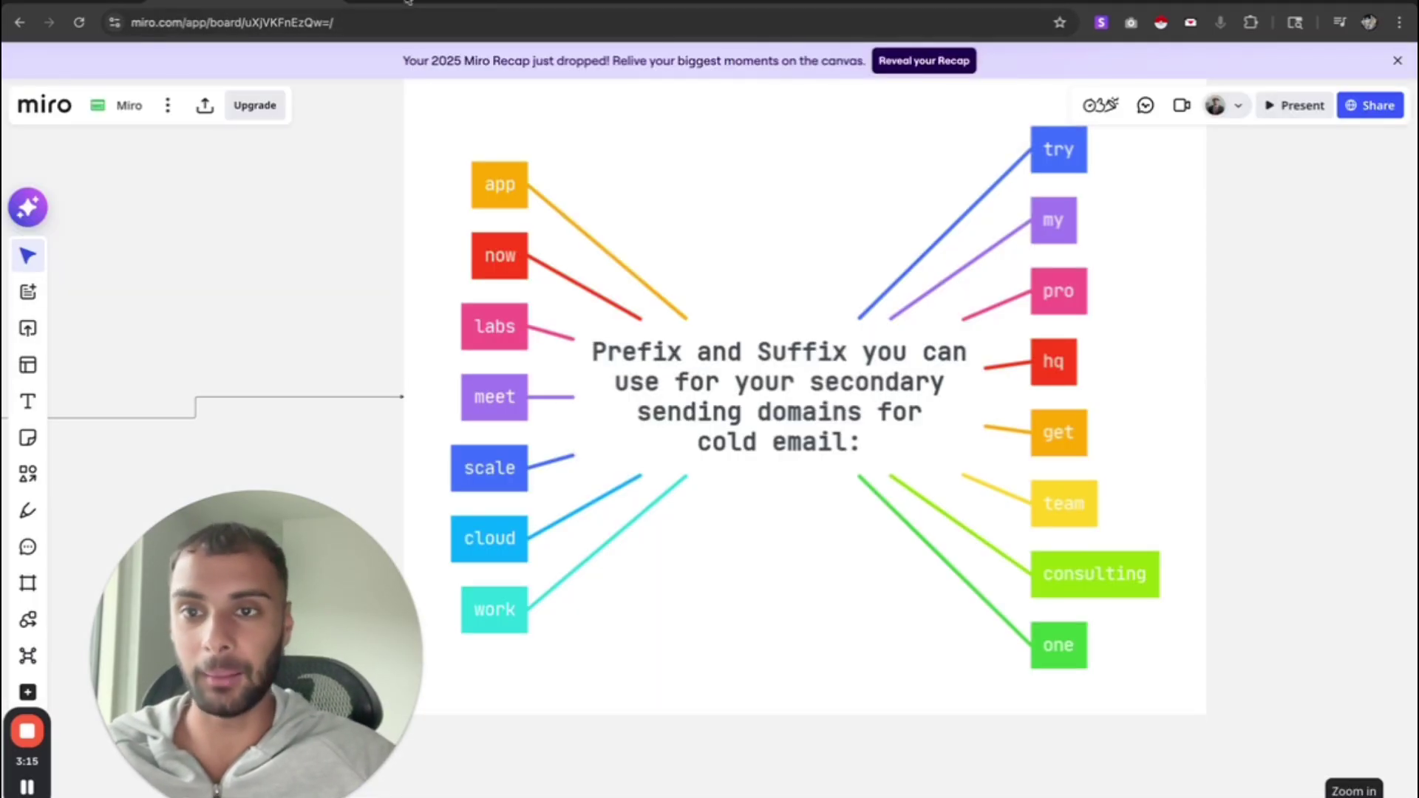
pyautogui.click(437, 1)
pyautogui.write('appnike.com')
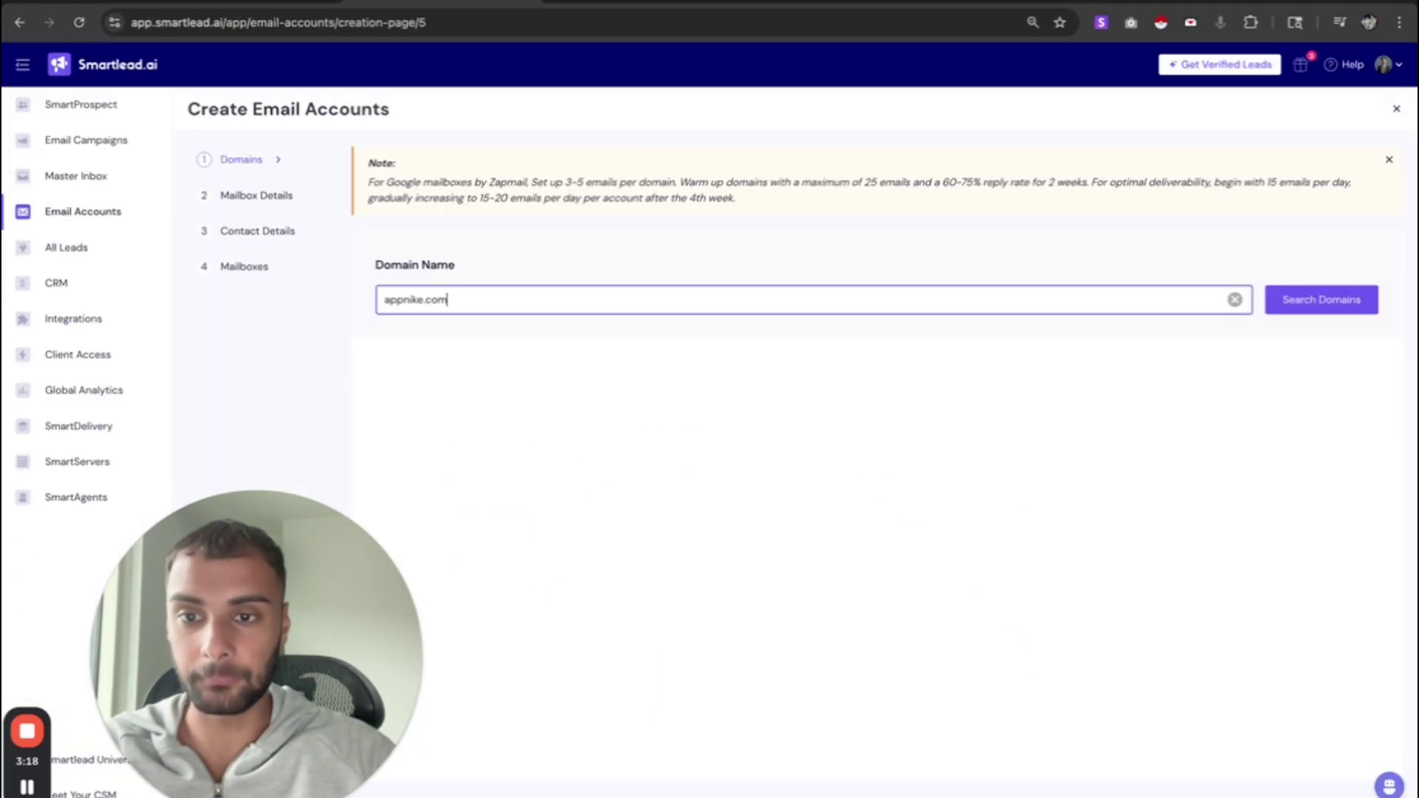
pyautogui.press('Return')
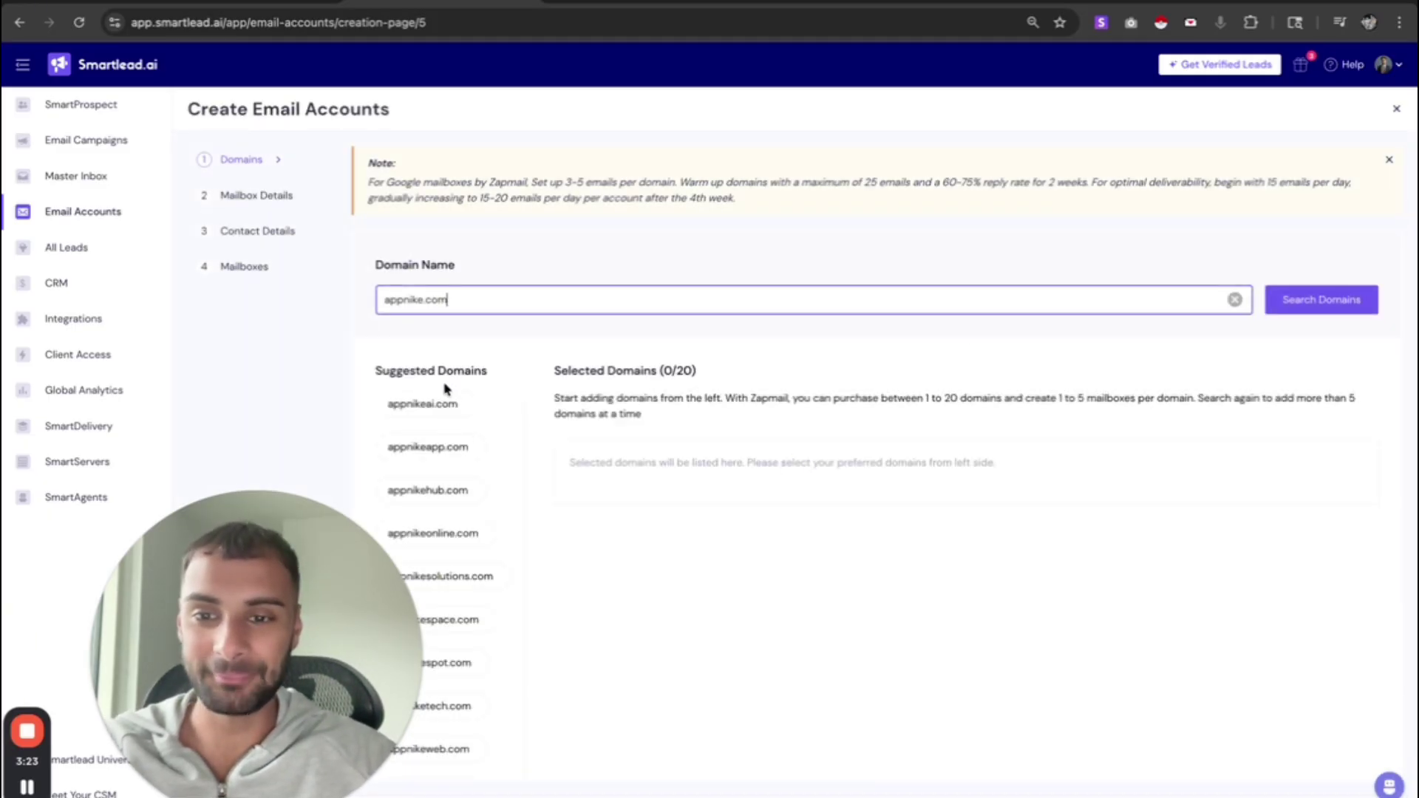
pyautogui.scroll(-1, 441, 444)
pyautogui.scroll(-1, 441, 444)
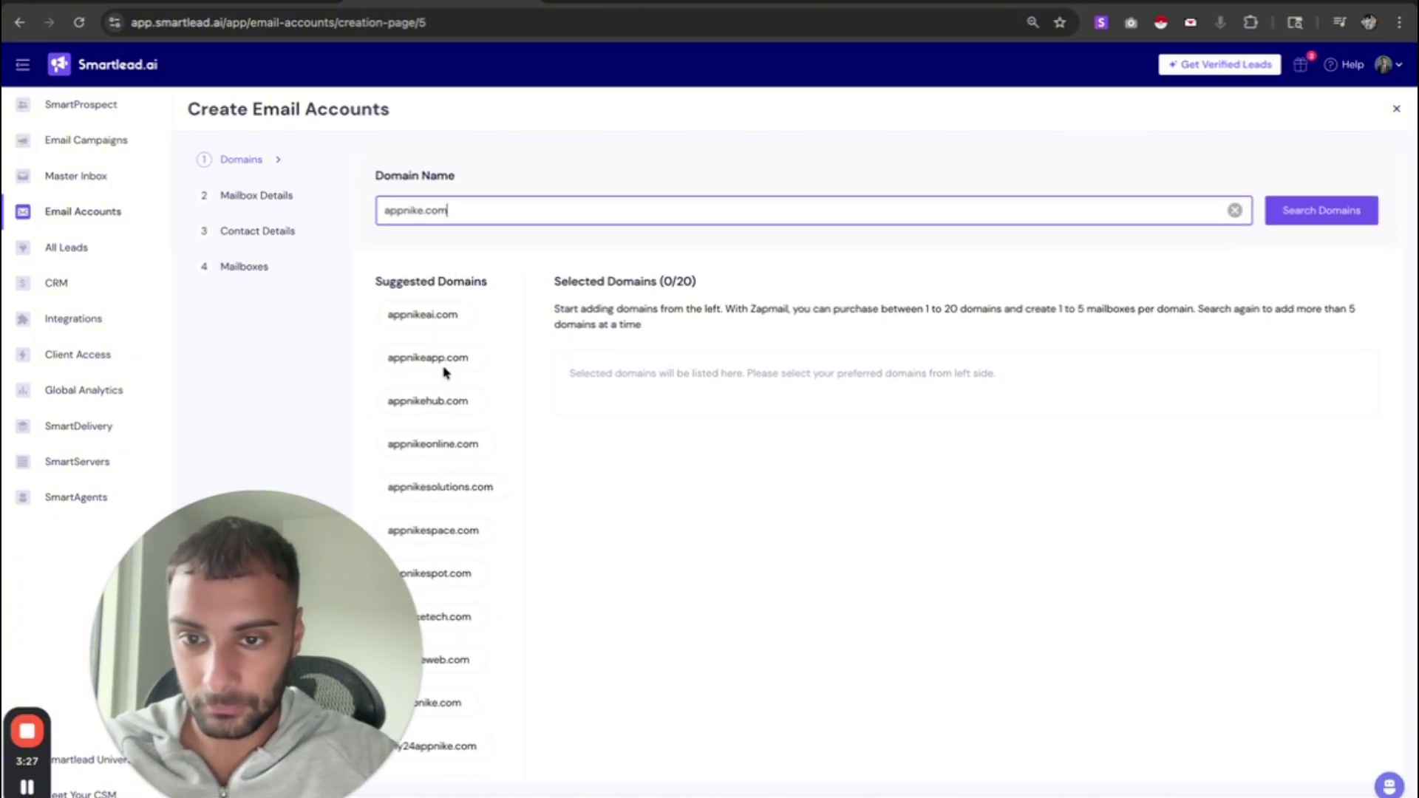
# - Replace the search with labsnike.com and add it at $13.00/Year to the selected domains
pyautogui.moveTo(403, 210); pyautogui.dragTo(350, 217)
pyautogui.press('BackSpace')
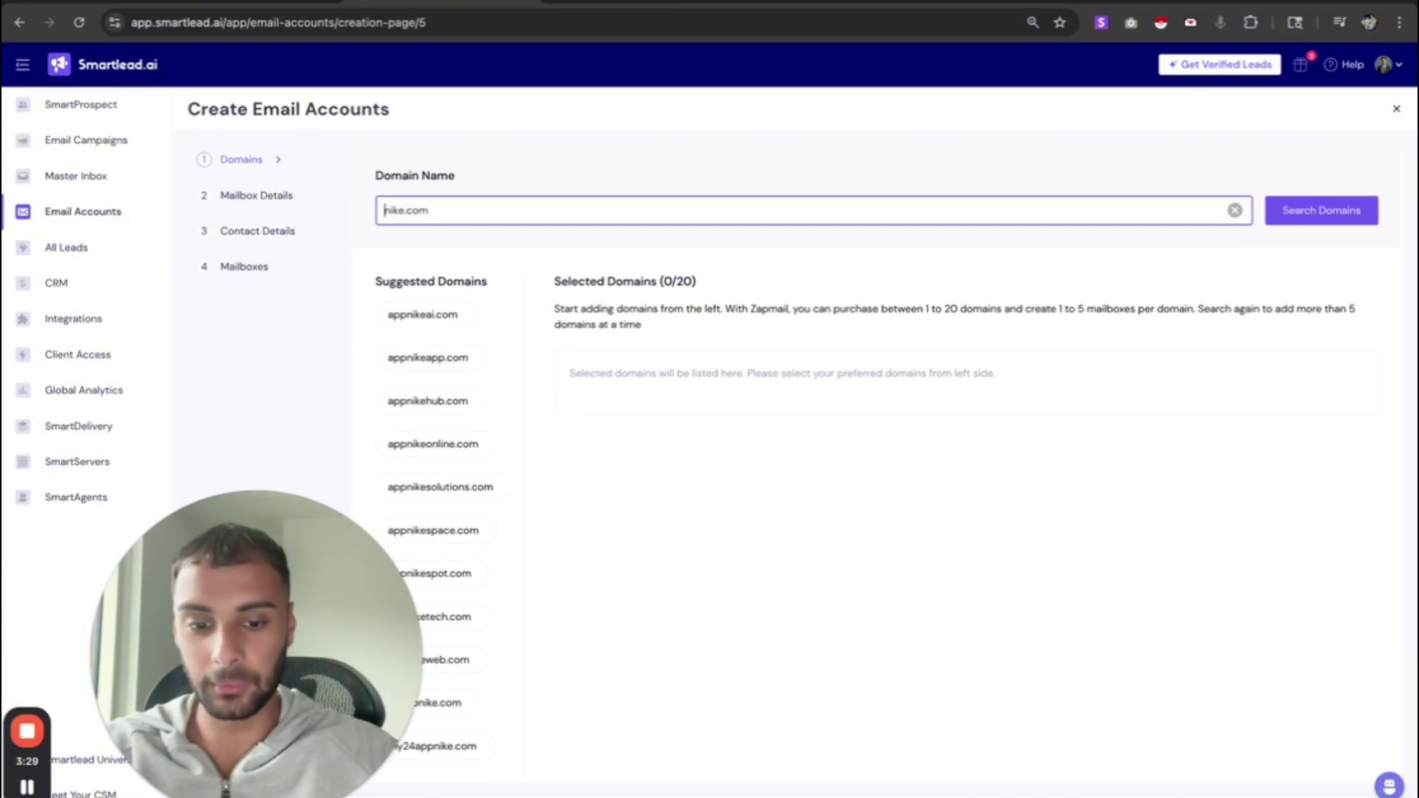
pyautogui.press('super+a')
pyautogui.press('BackSpace')
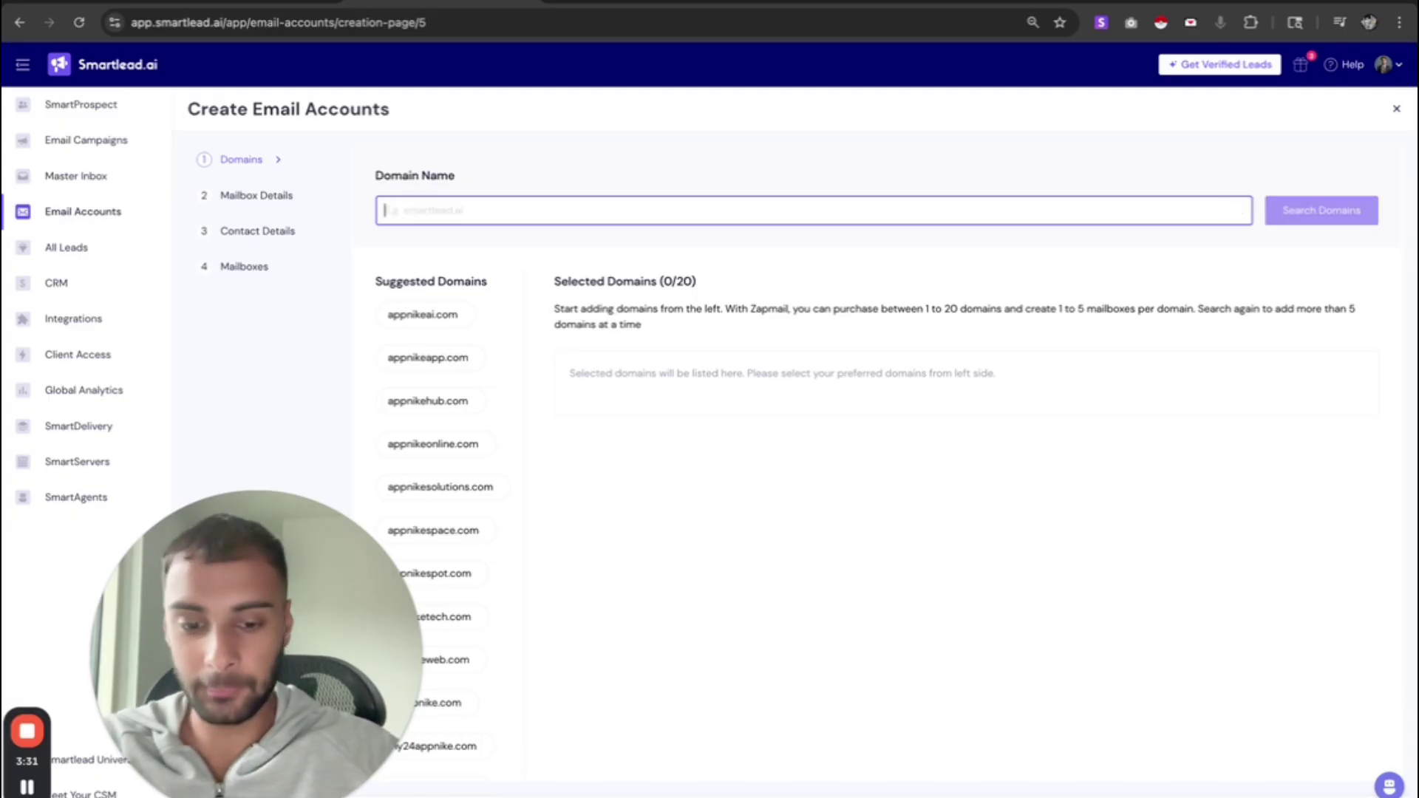
pyautogui.write('labs')
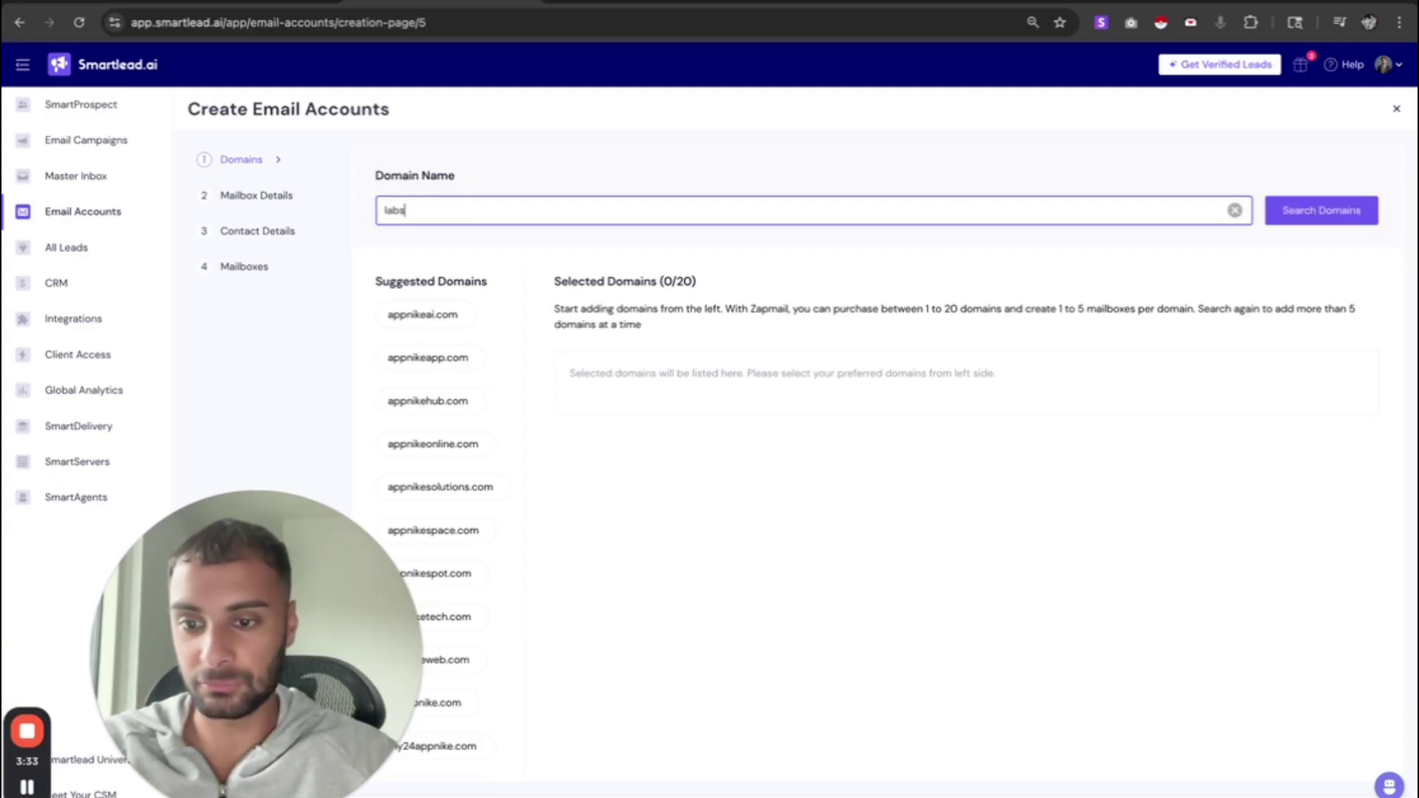
pyautogui.write('nike.com')
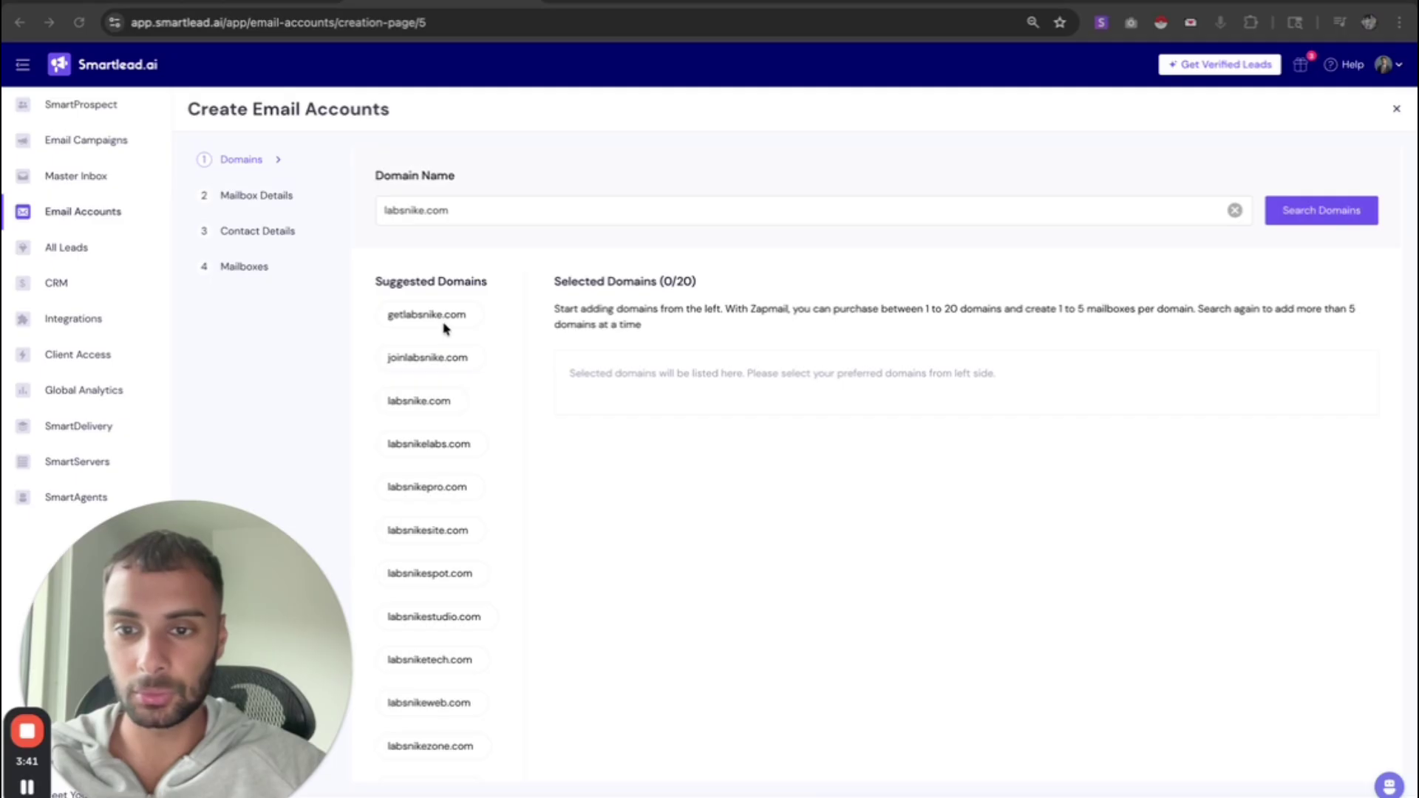
pyautogui.click(429, 316)
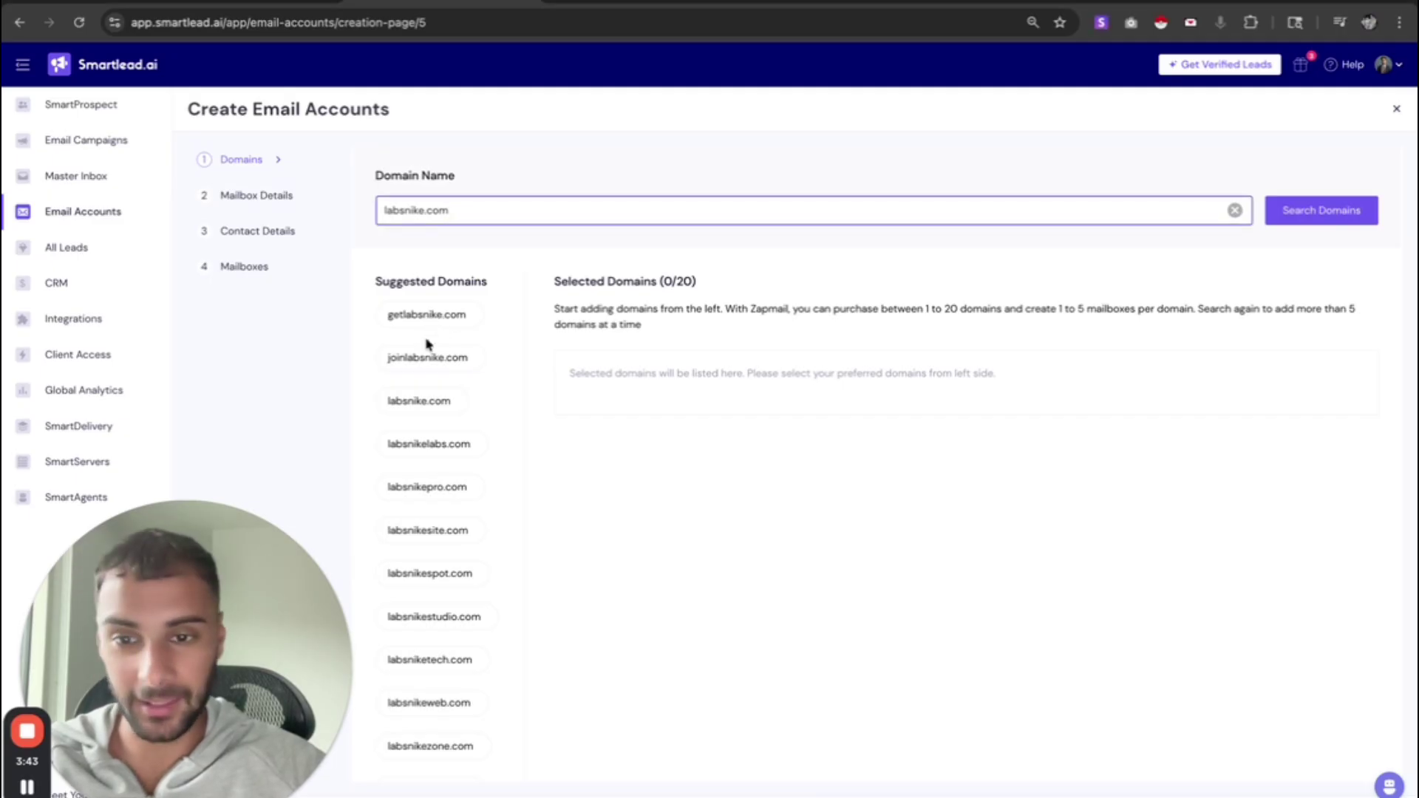
pyautogui.click(422, 406)
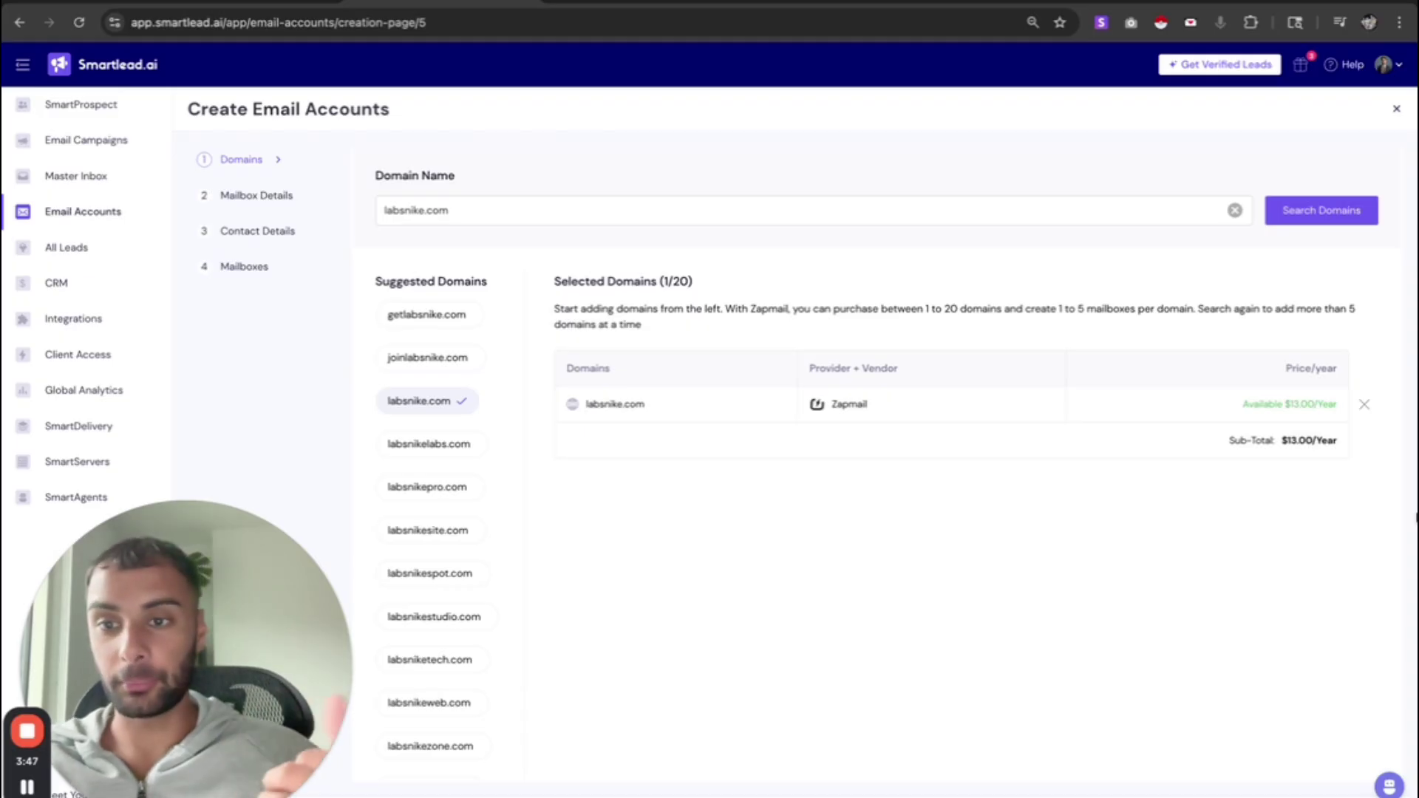
pyautogui.click(1342, 743)
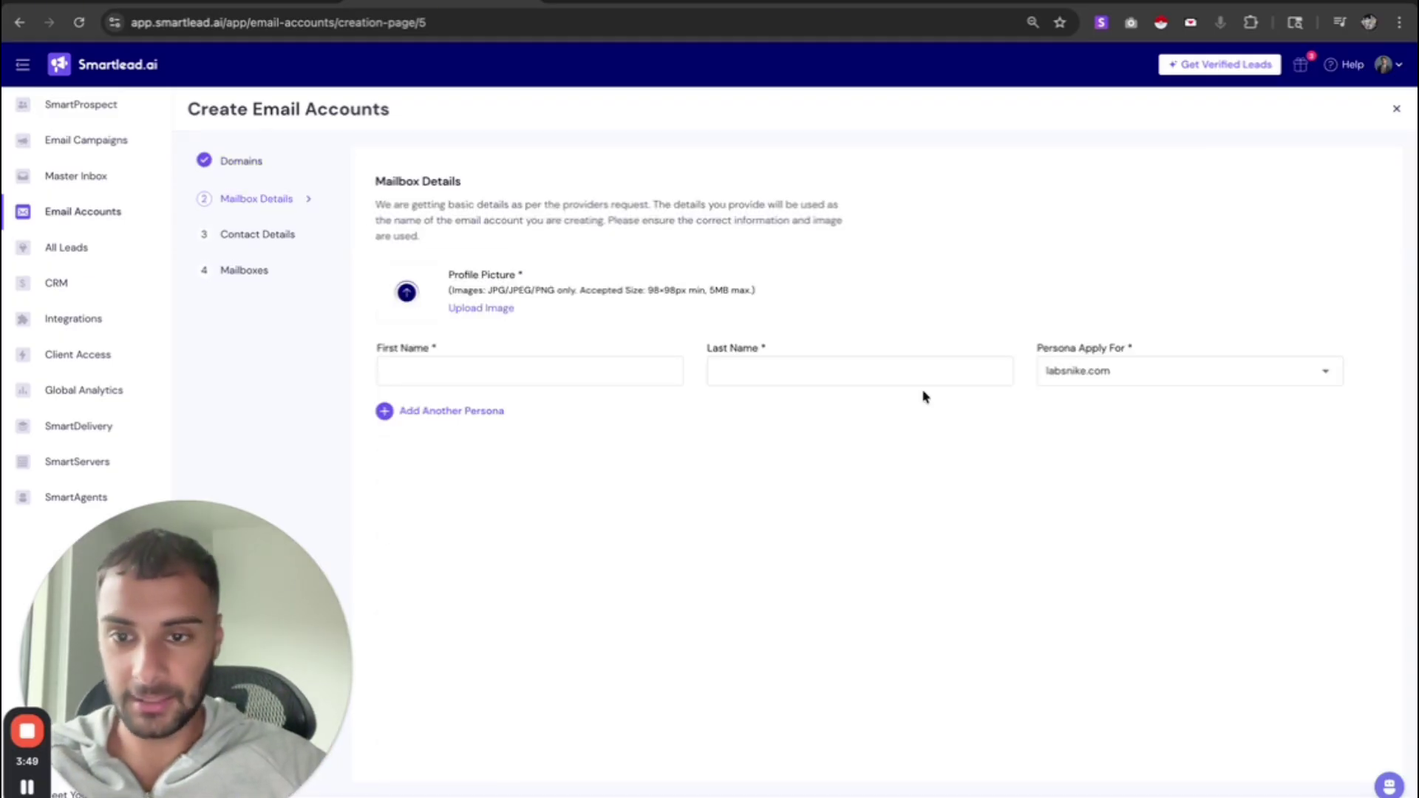
# - Enter the persona's first and last name, applied to labsnike.com, and move to Contact Details
pyautogui.click(500, 371)
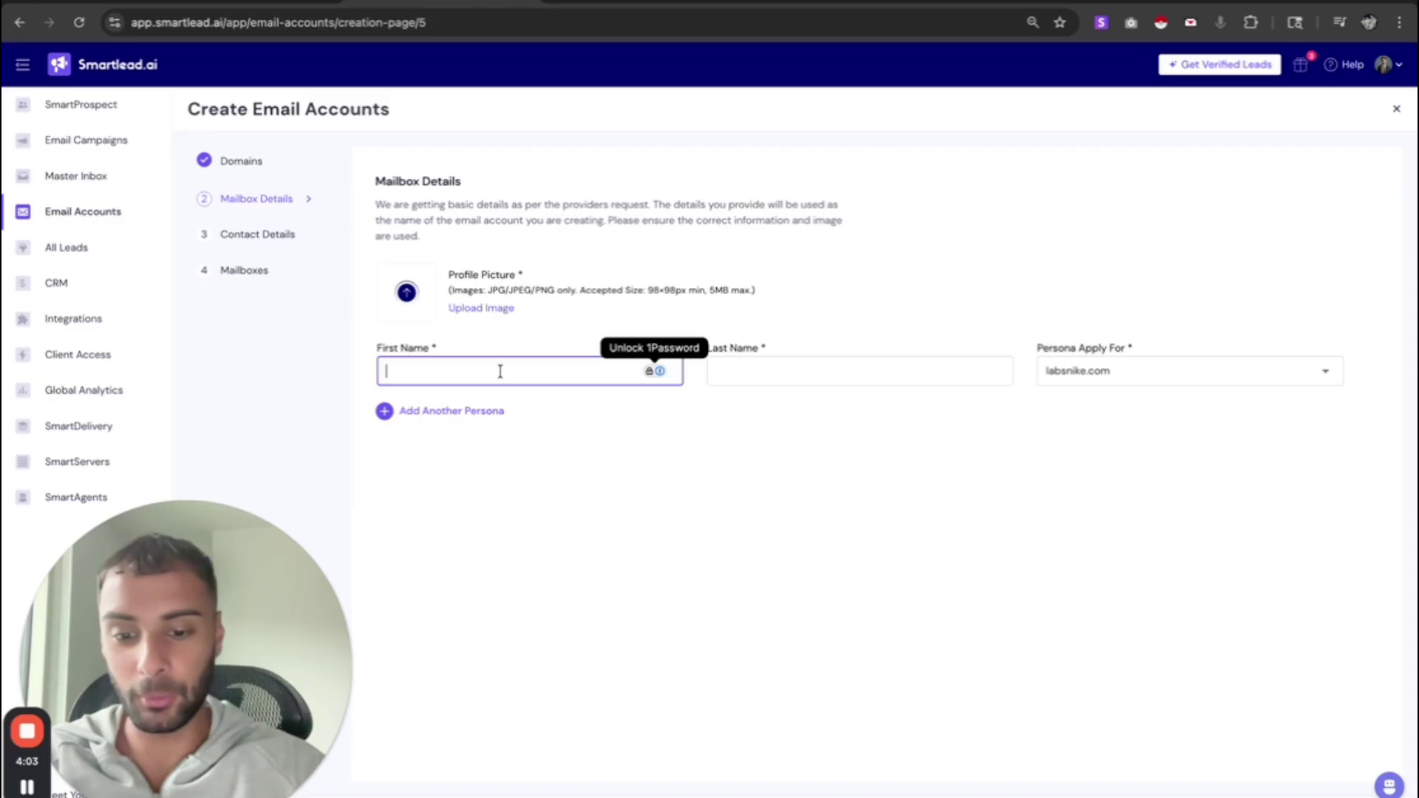
pyautogui.press('Tab')
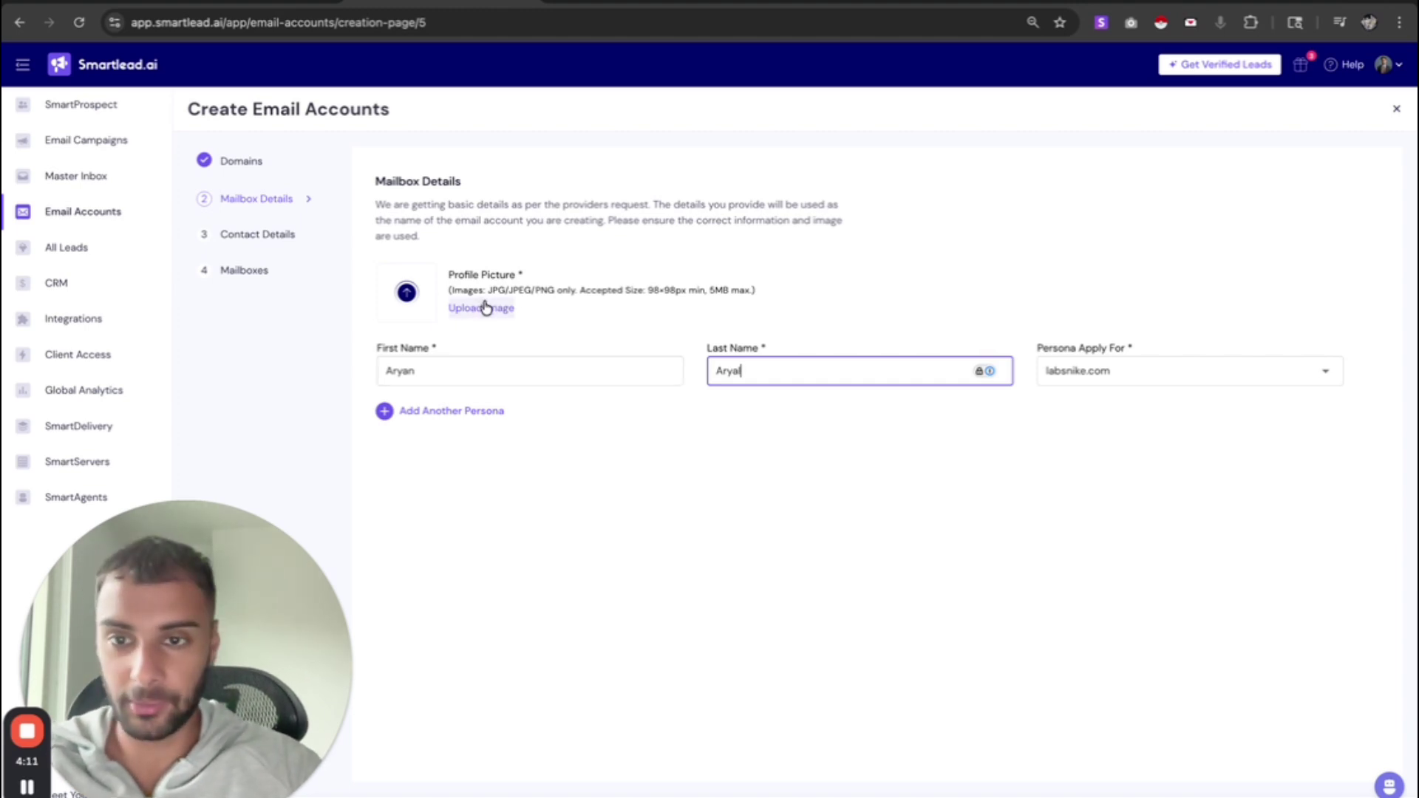
pyautogui.click(1159, 379)
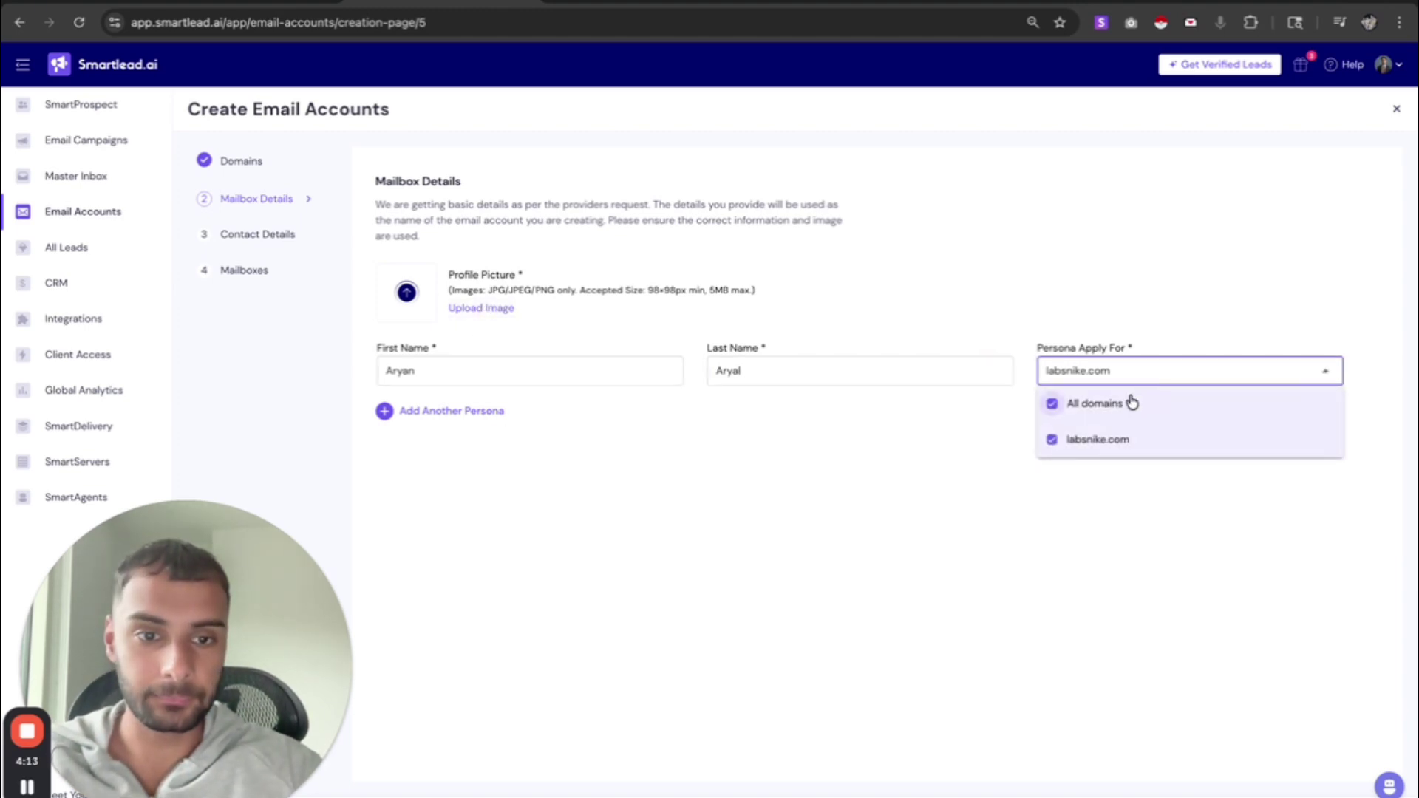
pyautogui.click(956, 579)
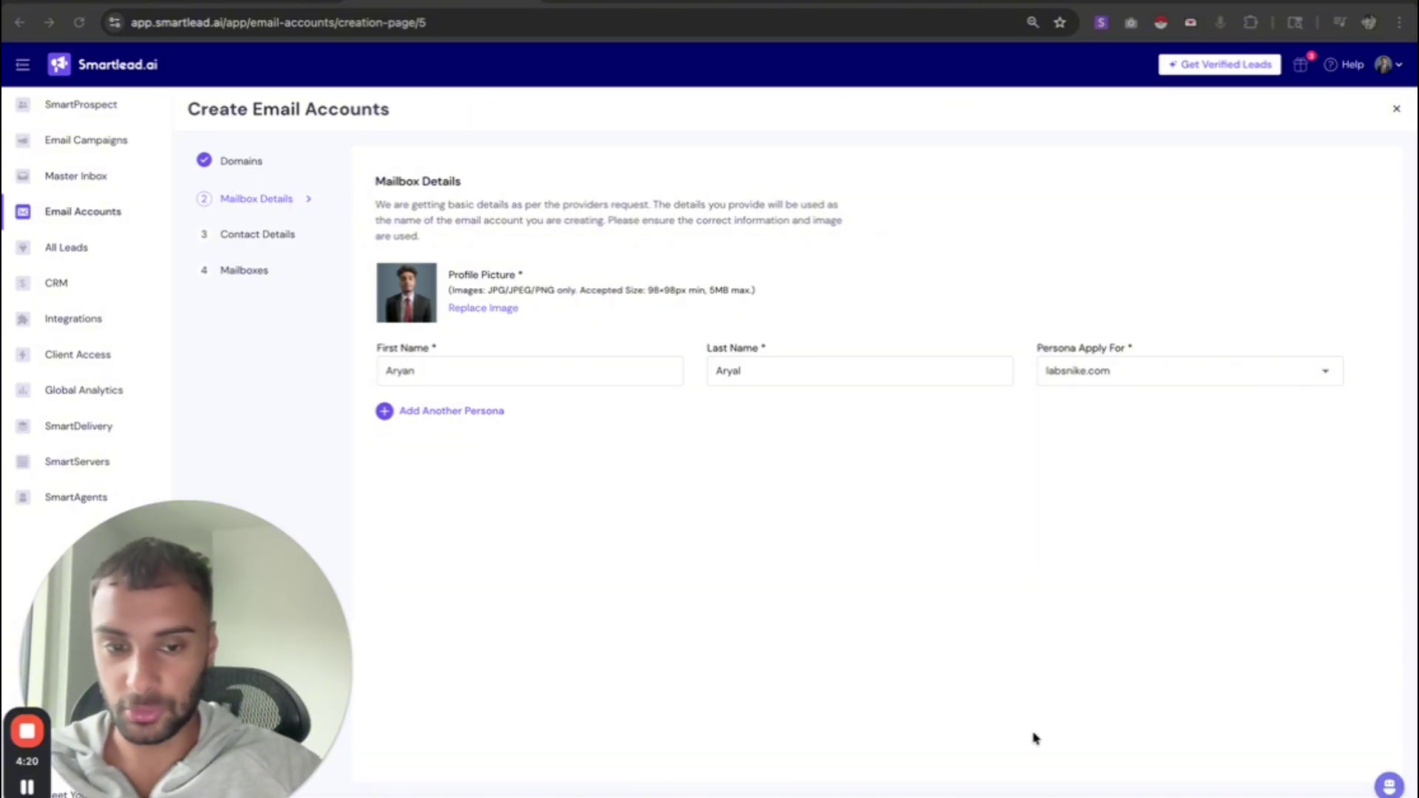
pyautogui.click(1266, 795)
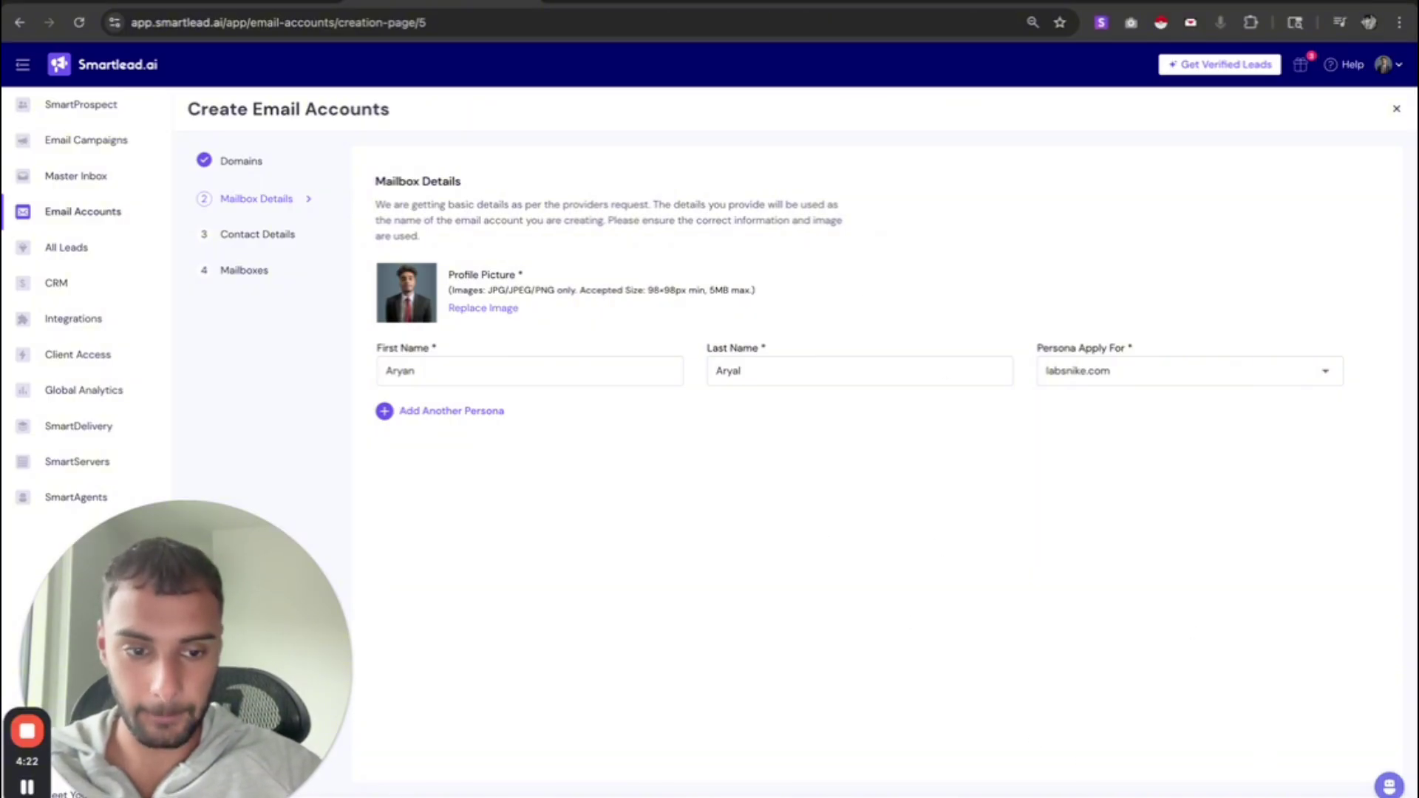
pyautogui.click(634, 322)
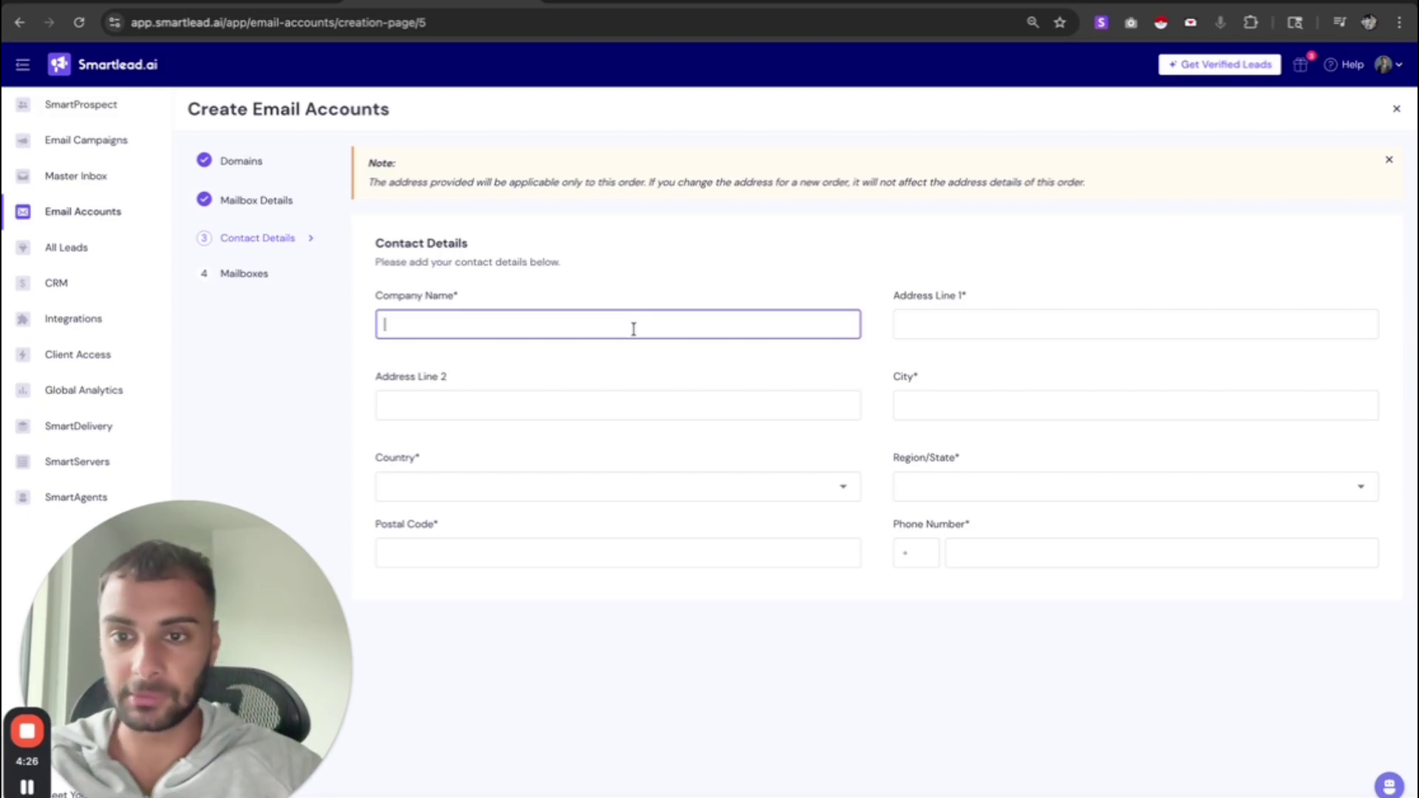
# - Enter Nike Inc as company name, plus the street address and city
pyautogui.write('Nik')
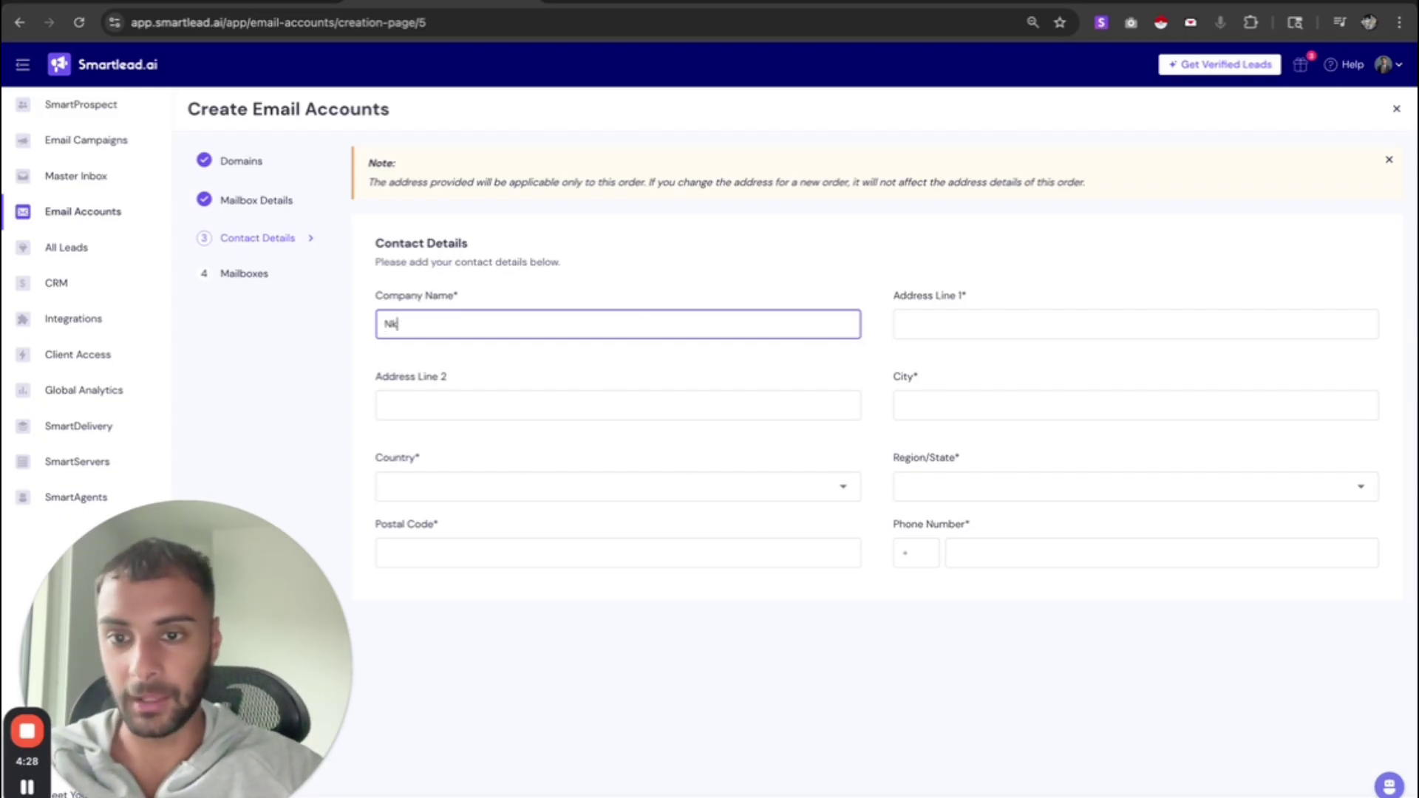
pyautogui.write('e Inc')
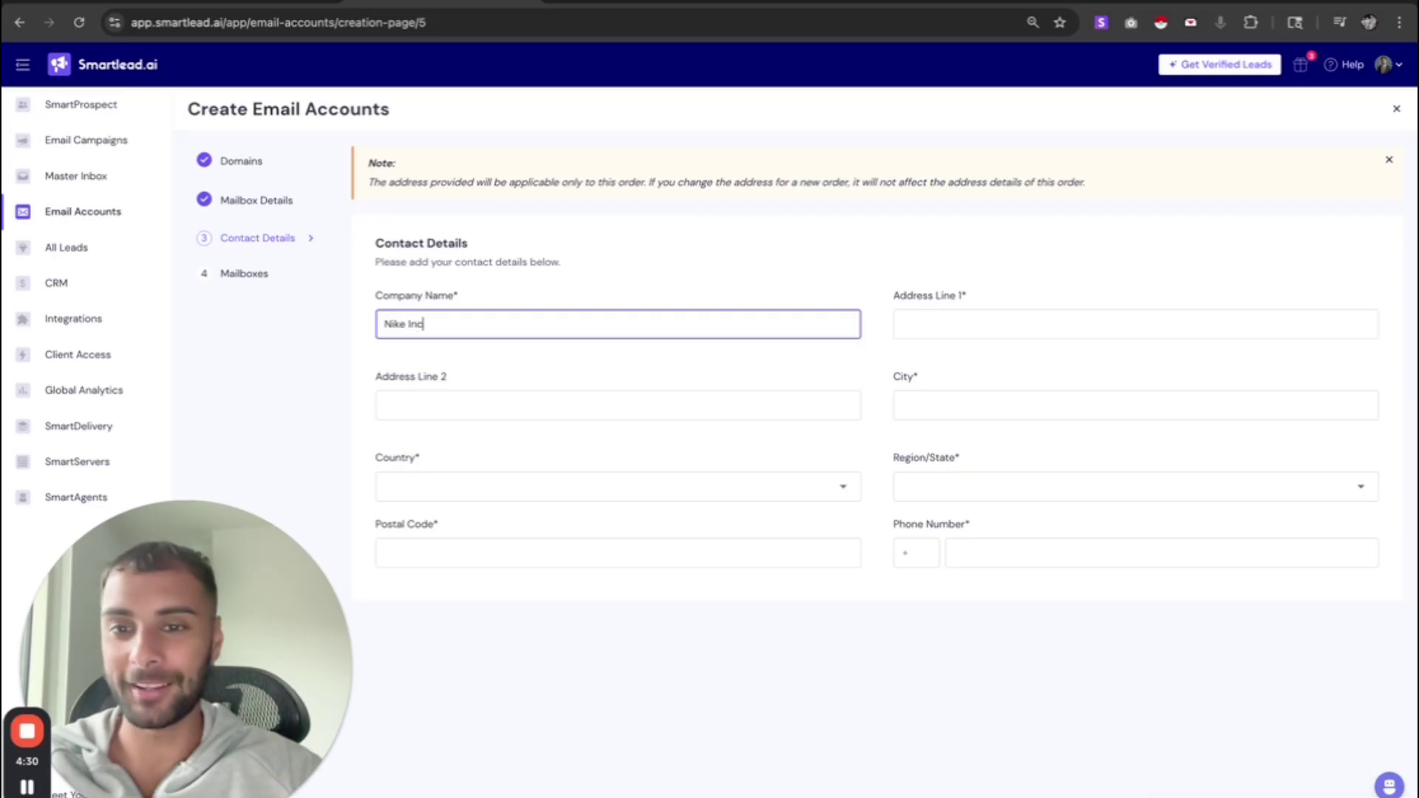
pyautogui.press('Tab')
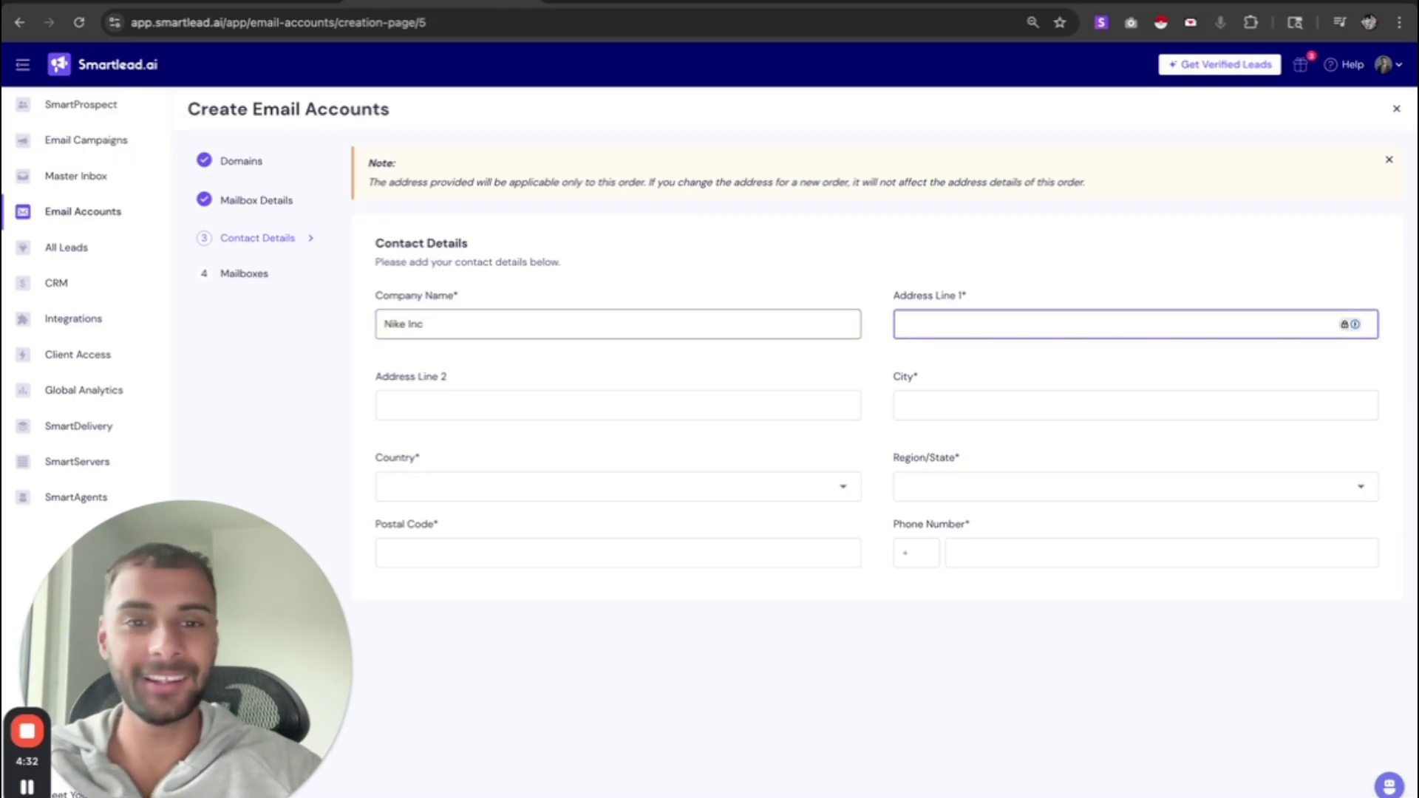
pyautogui.write('123')
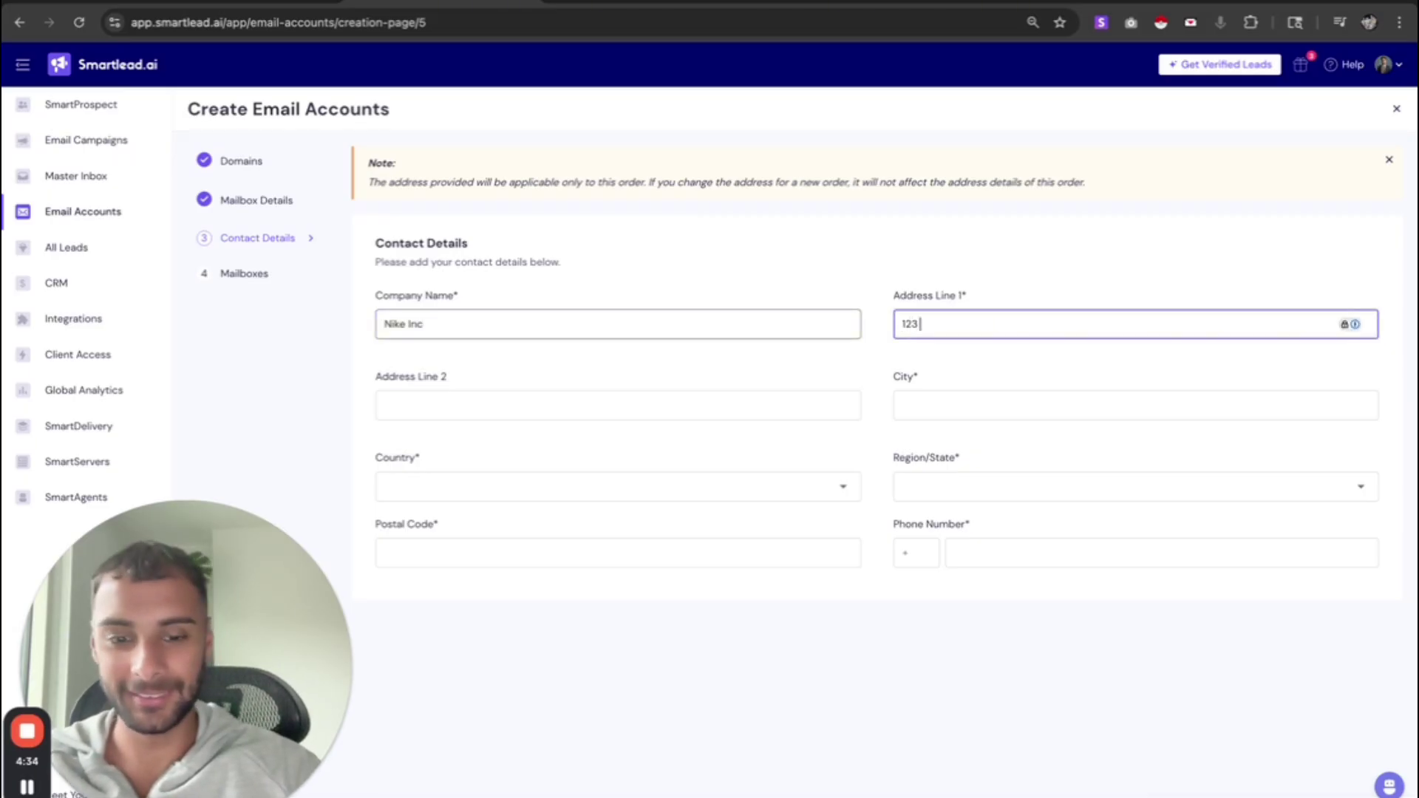
pyautogui.write(' Bu')
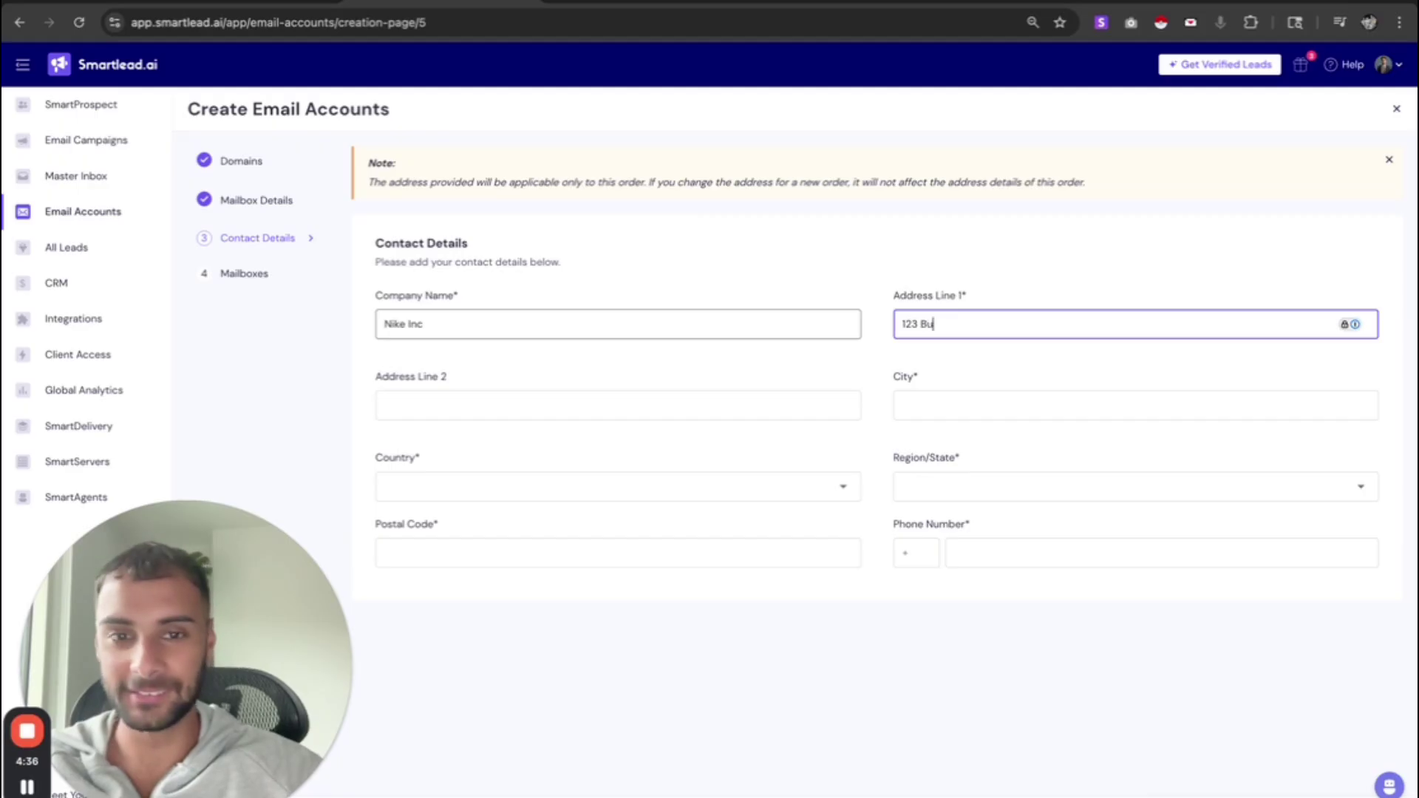
pyautogui.write('siness ST')
pyautogui.press('Tab')
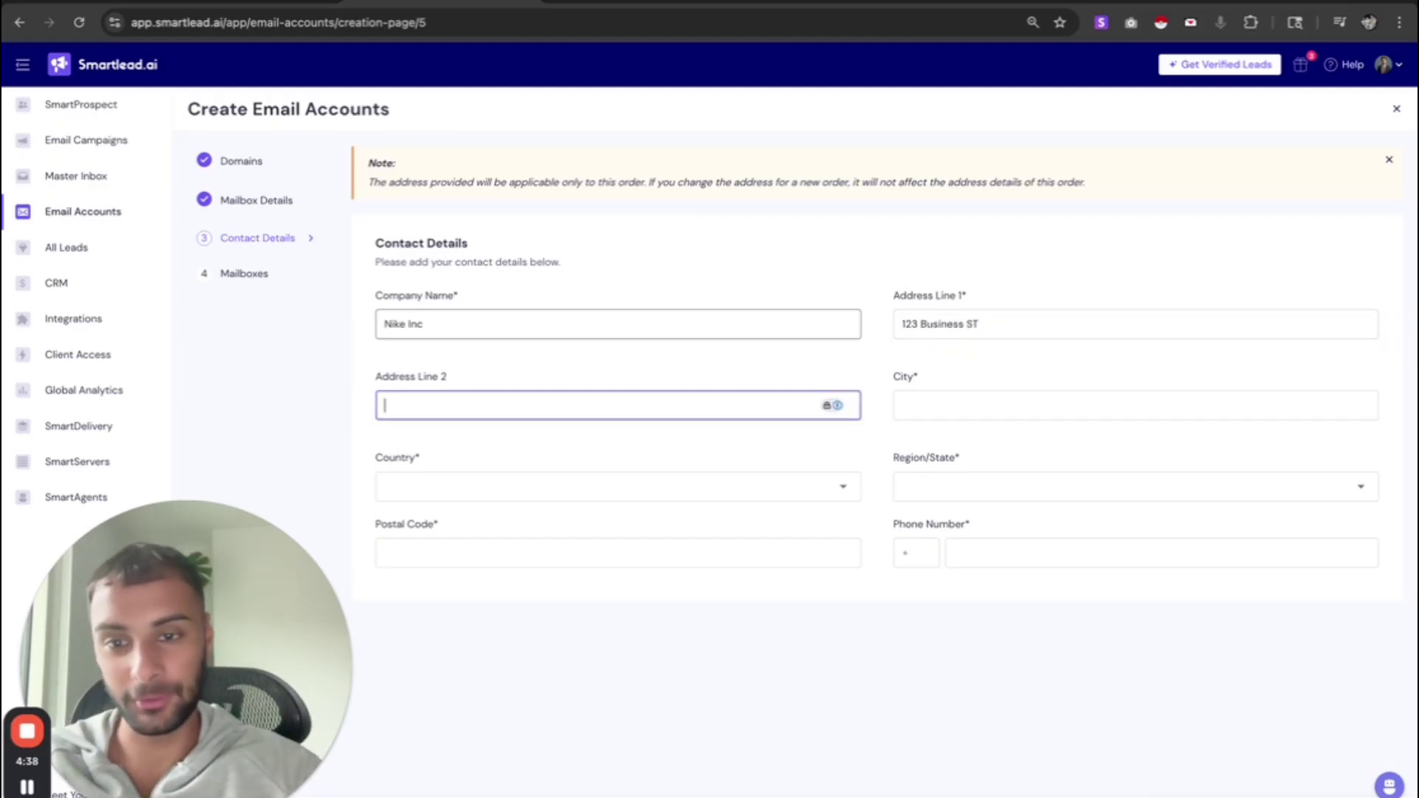
pyautogui.press('Tab')
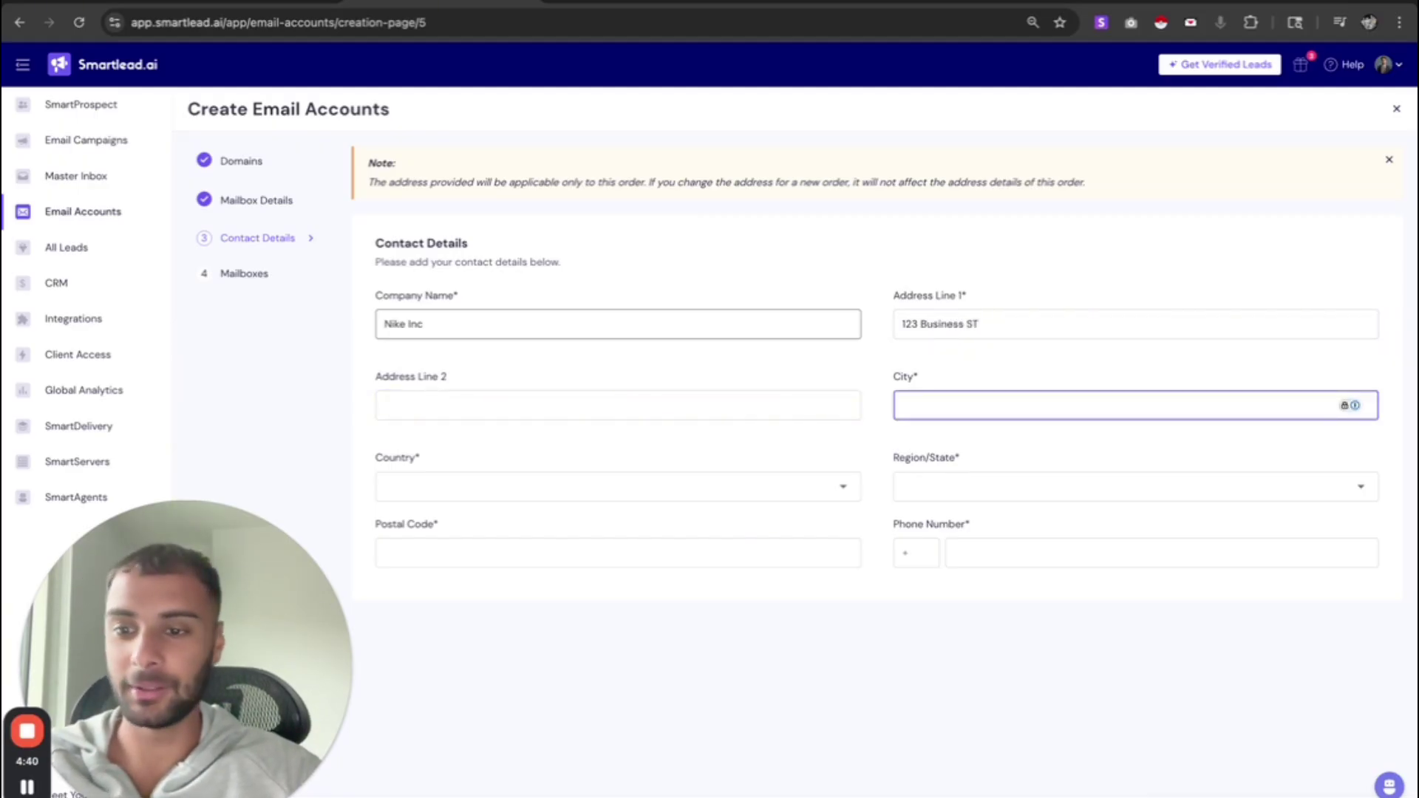
pyautogui.write('Austin')
pyautogui.press('Tab')
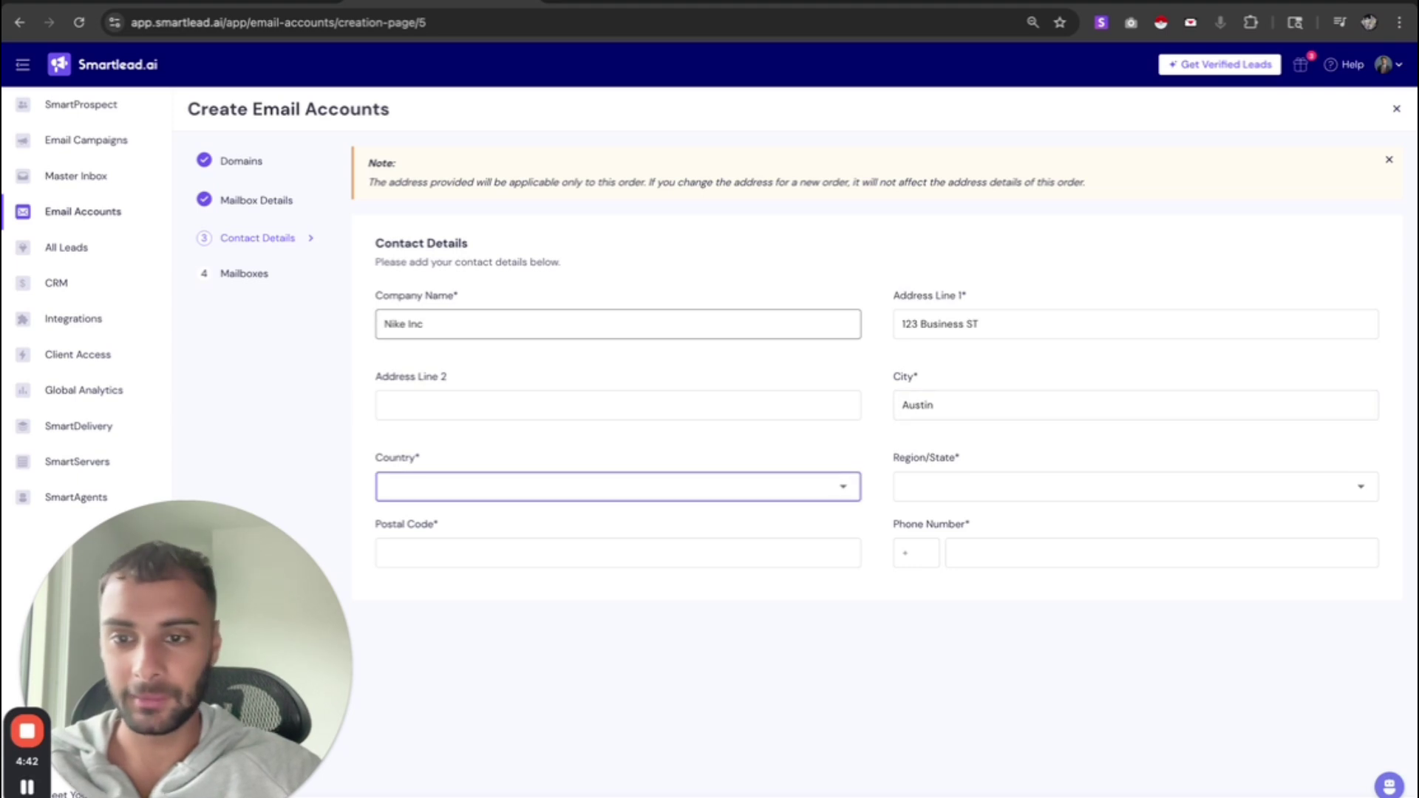
# - Choose United States and Texas as country and state, and enter the postal code
pyautogui.click(665, 489)
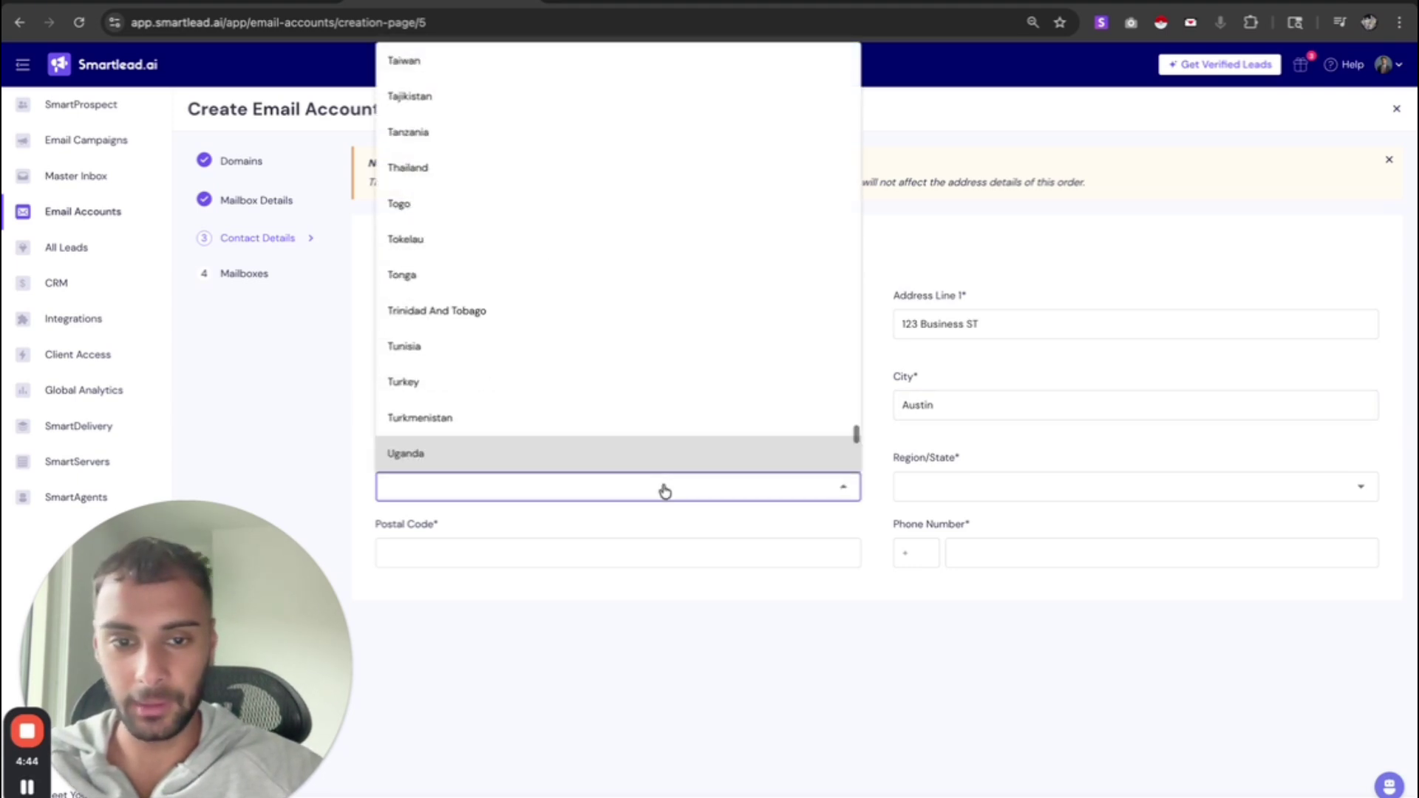
pyautogui.press('n')
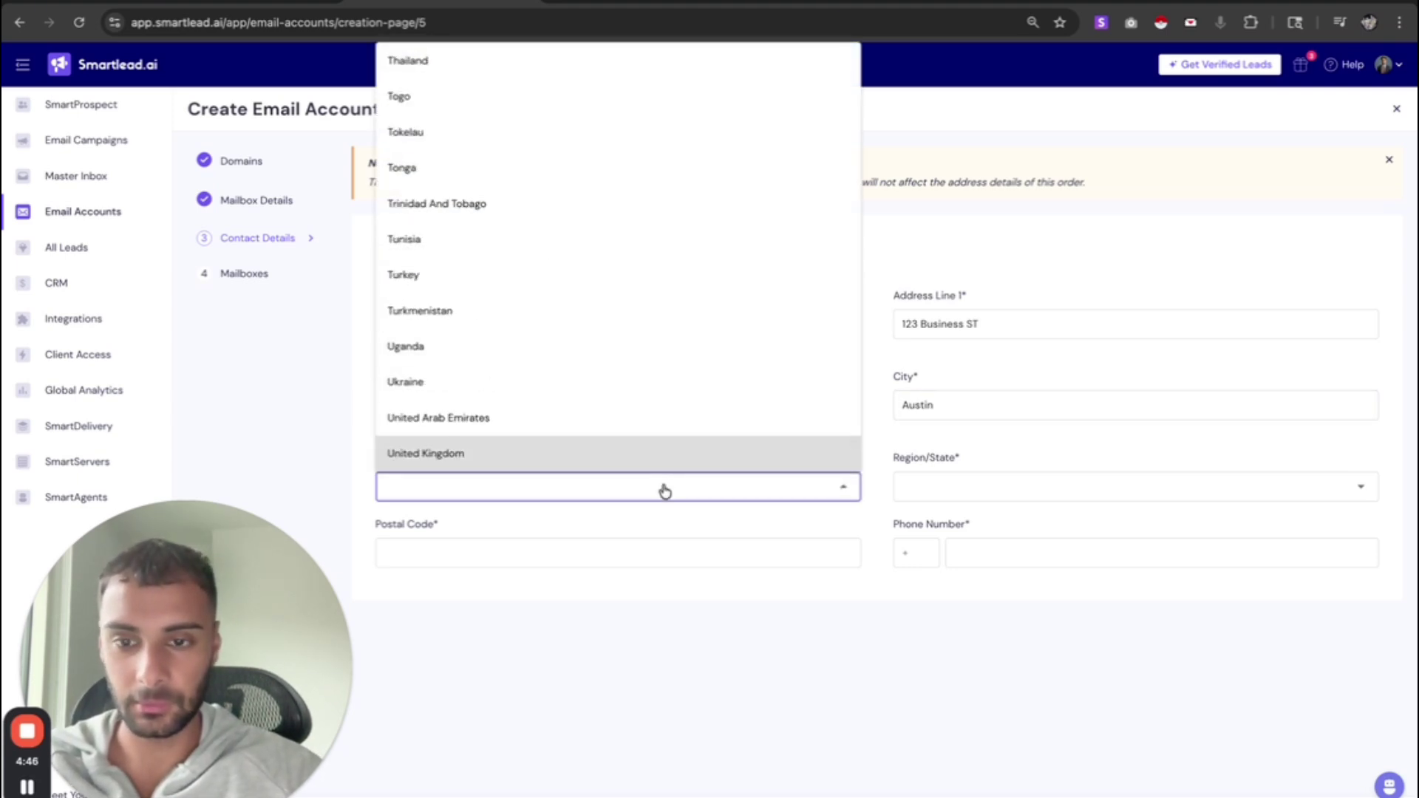
pyautogui.scroll(-3, 552, 384)
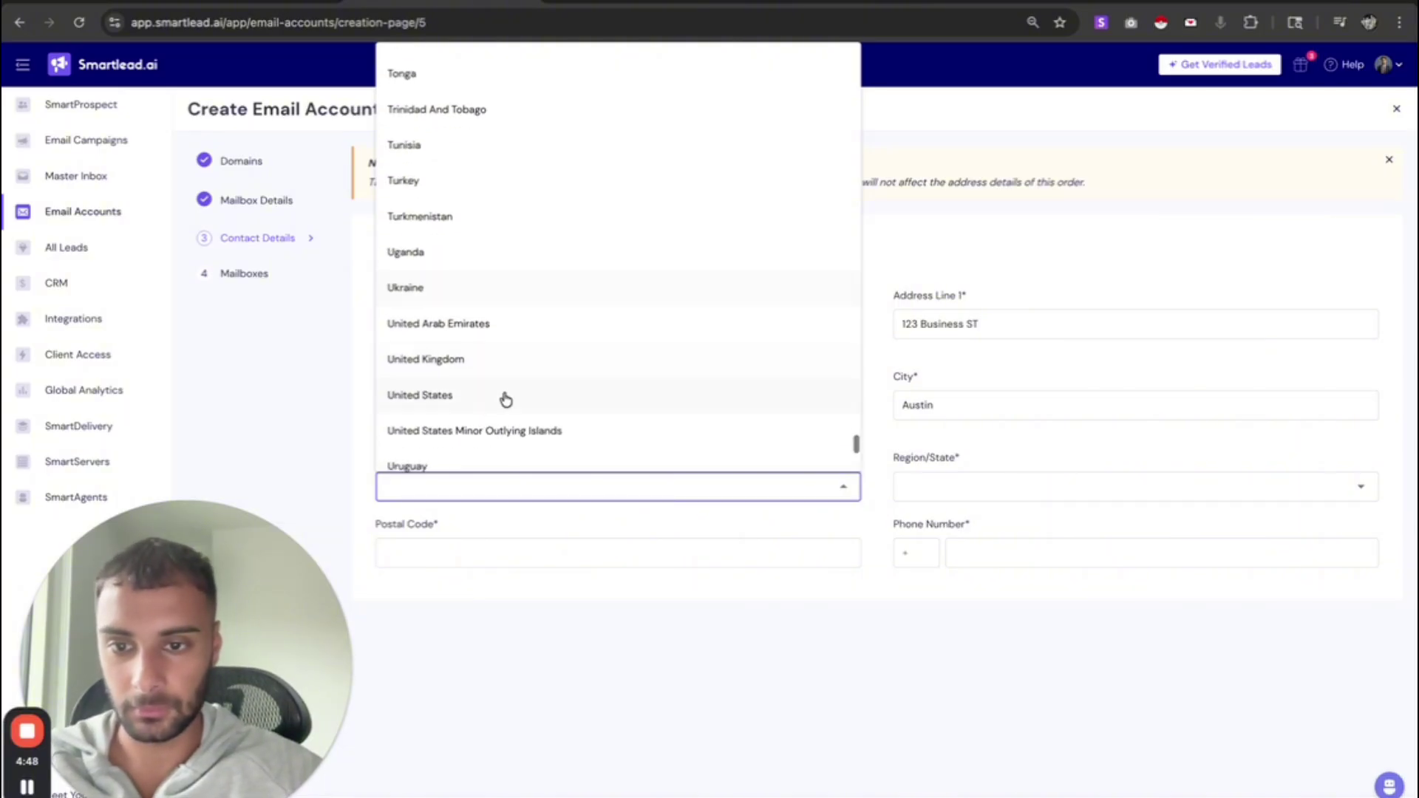
pyautogui.click(502, 395)
pyautogui.click(1020, 494)
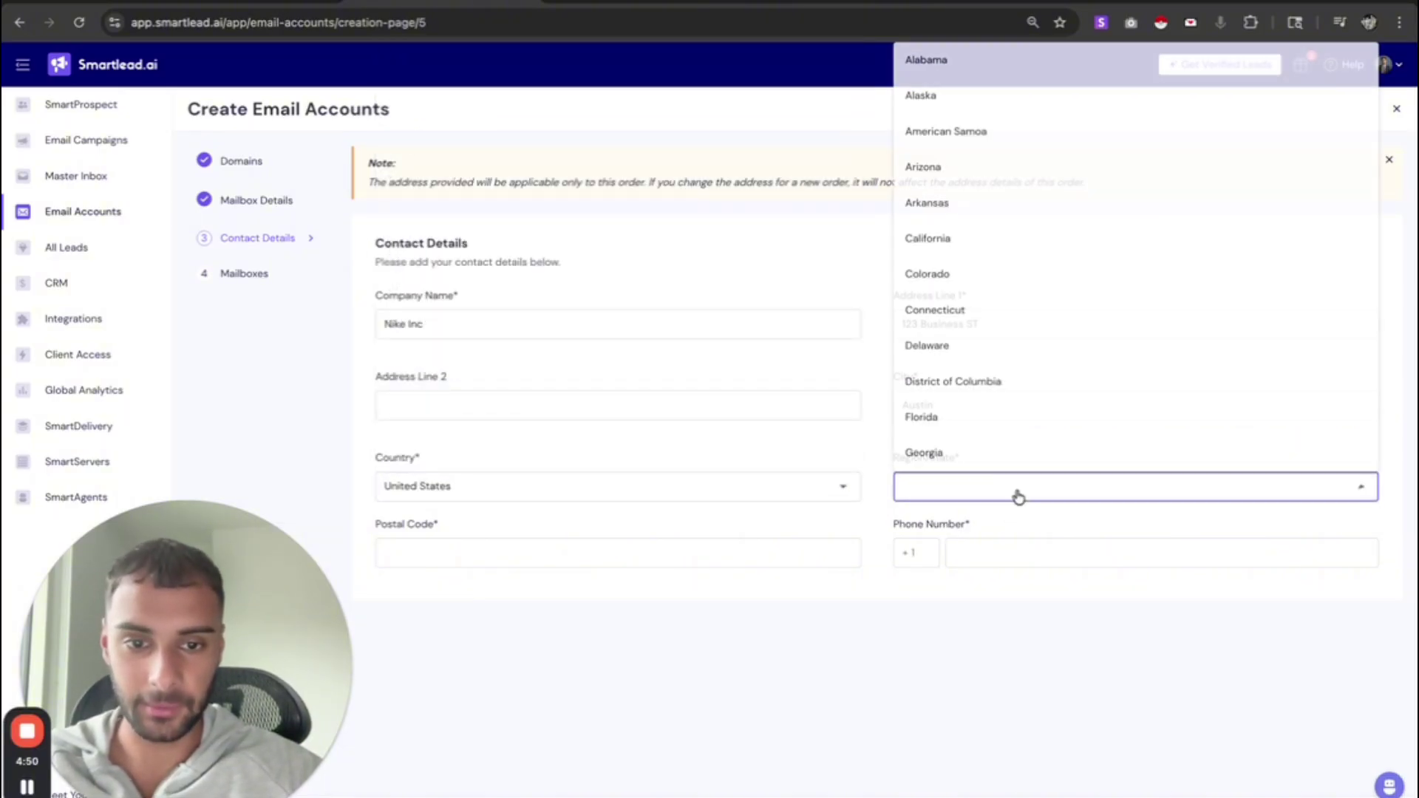
pyautogui.scroll(-15, 1017, 458)
pyautogui.click(970, 465)
pyautogui.click(516, 556)
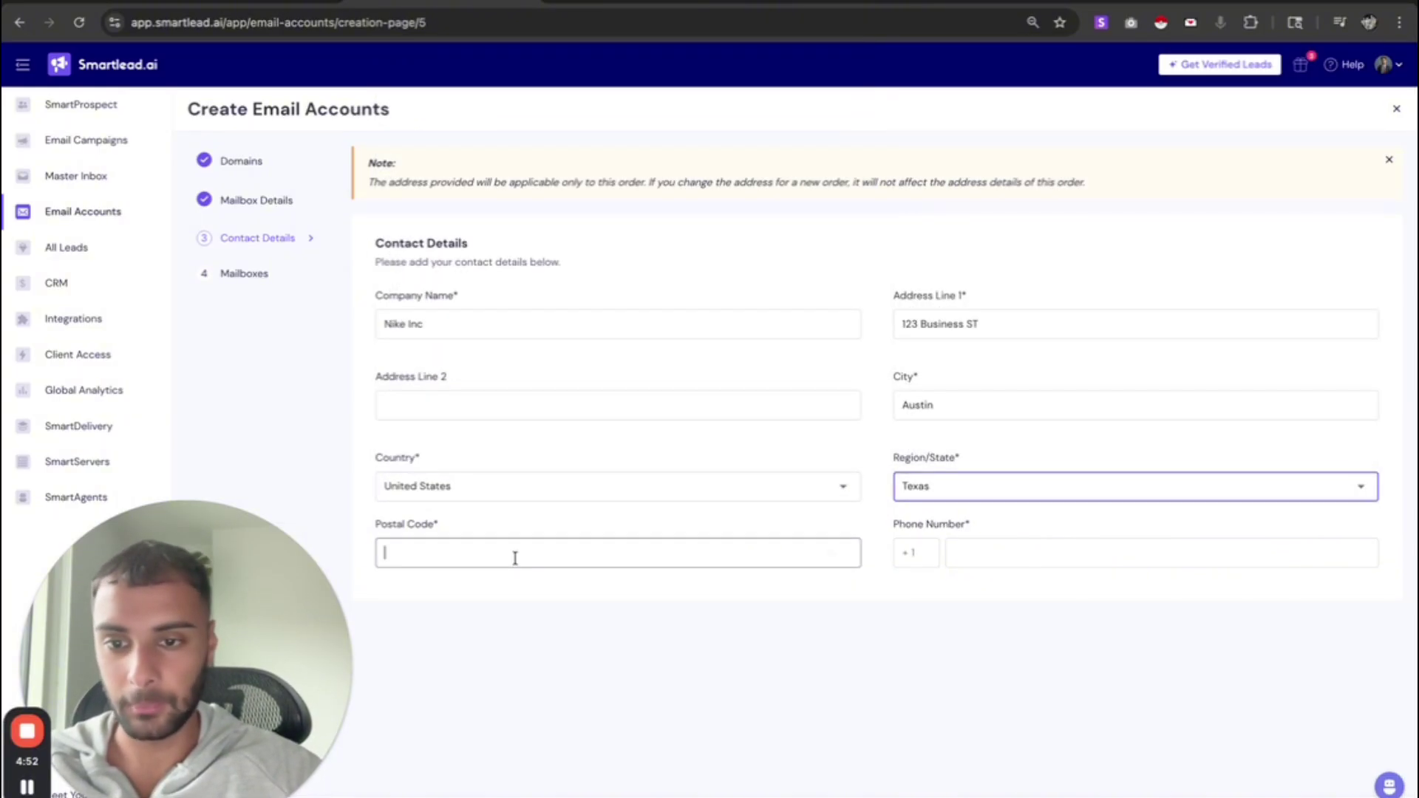
pyautogui.write('7')
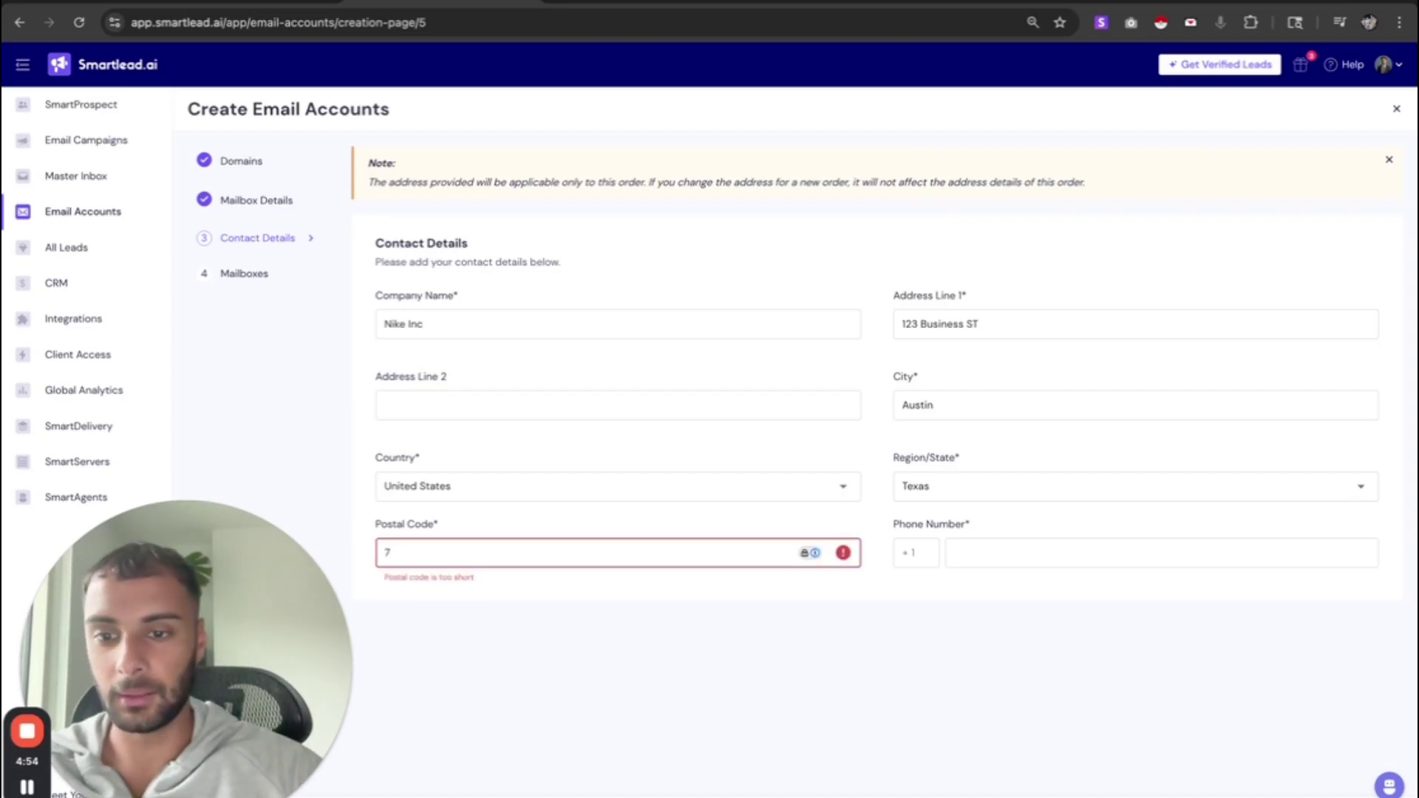
pyautogui.write('6022')
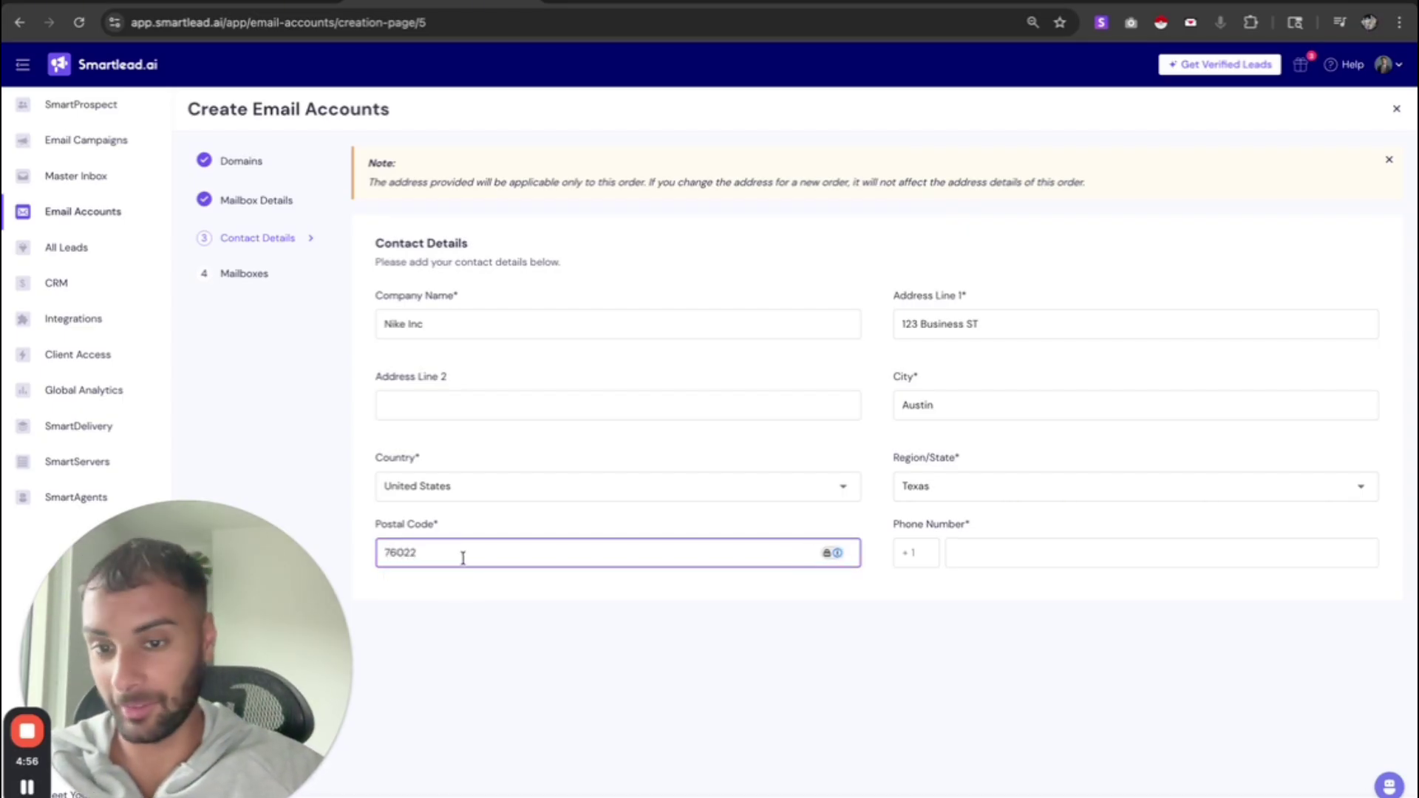
pyautogui.doubleClick(463, 558)
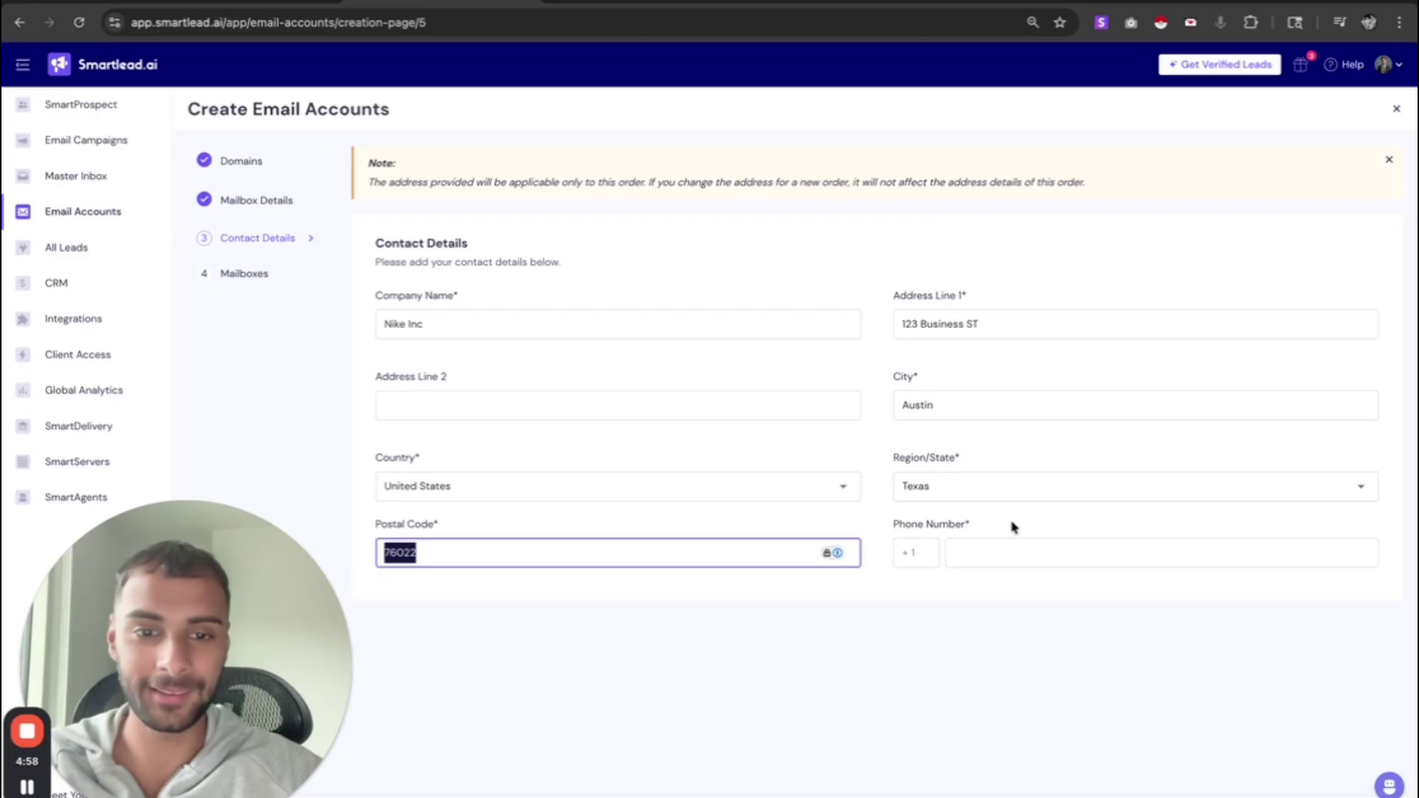
# - Leave the rejected phone number field empty and continue to the mailboxes step
pyautogui.click(1023, 551)
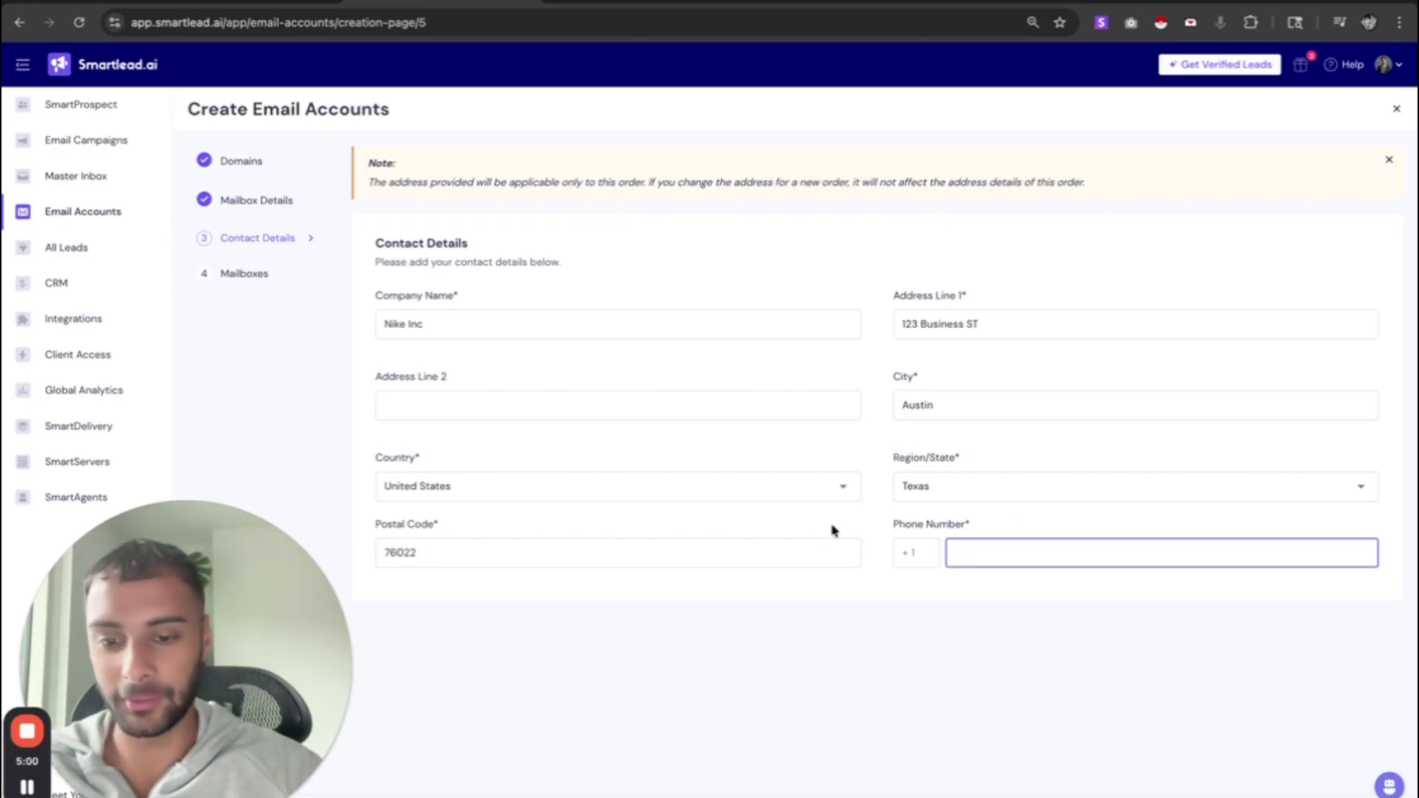
pyautogui.write('123456789')
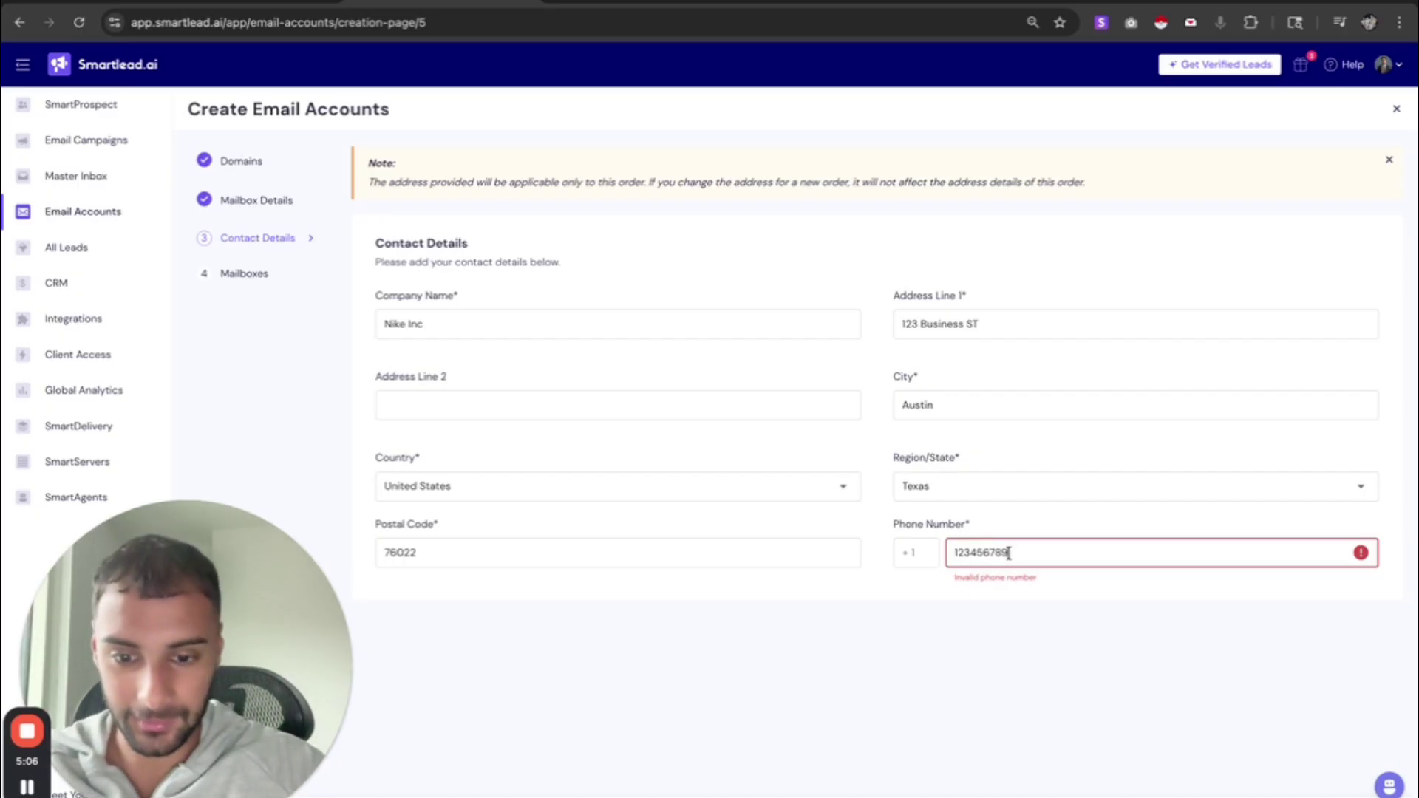
pyautogui.write('1')
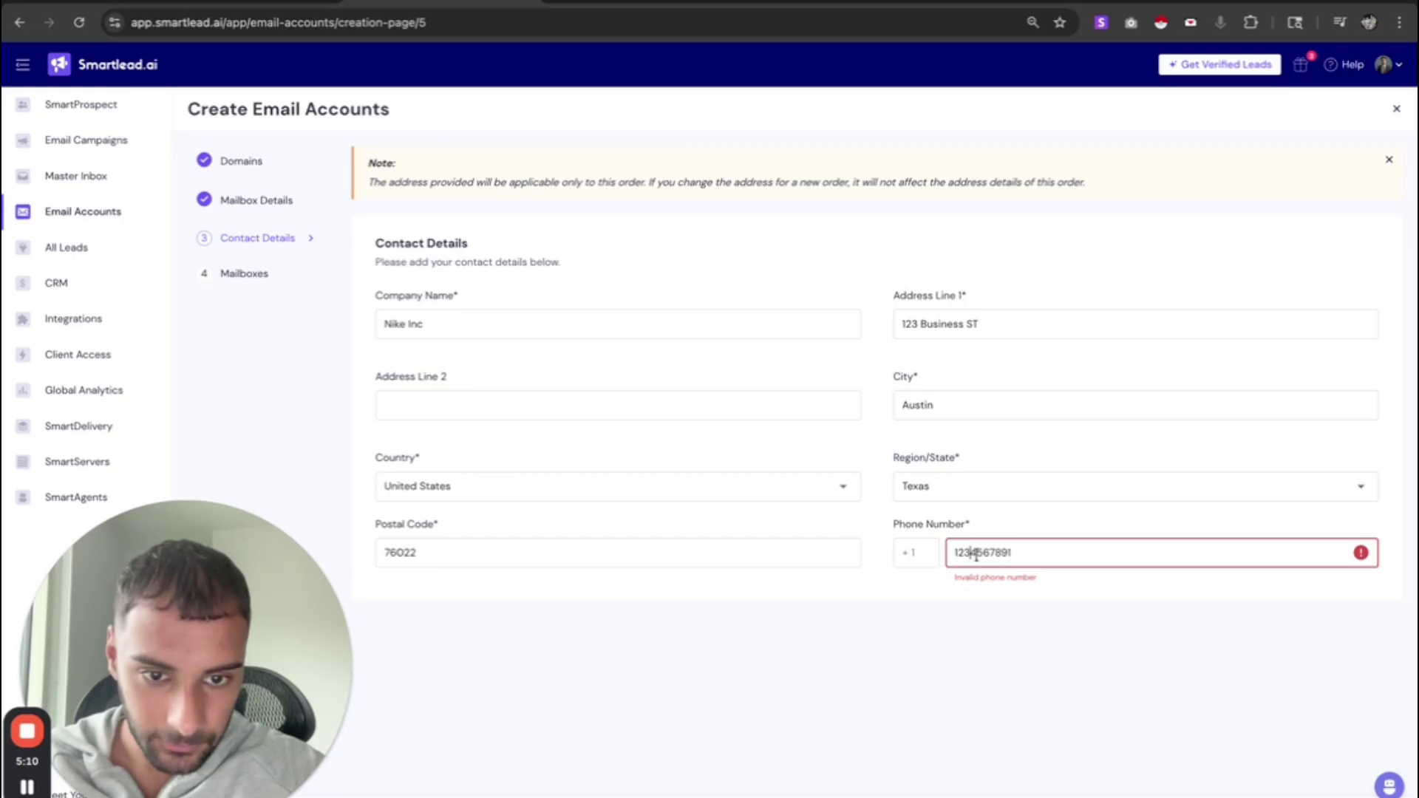
pyautogui.doubleClick(1004, 555)
pyautogui.press('BackSpace')
pyautogui.write('123')
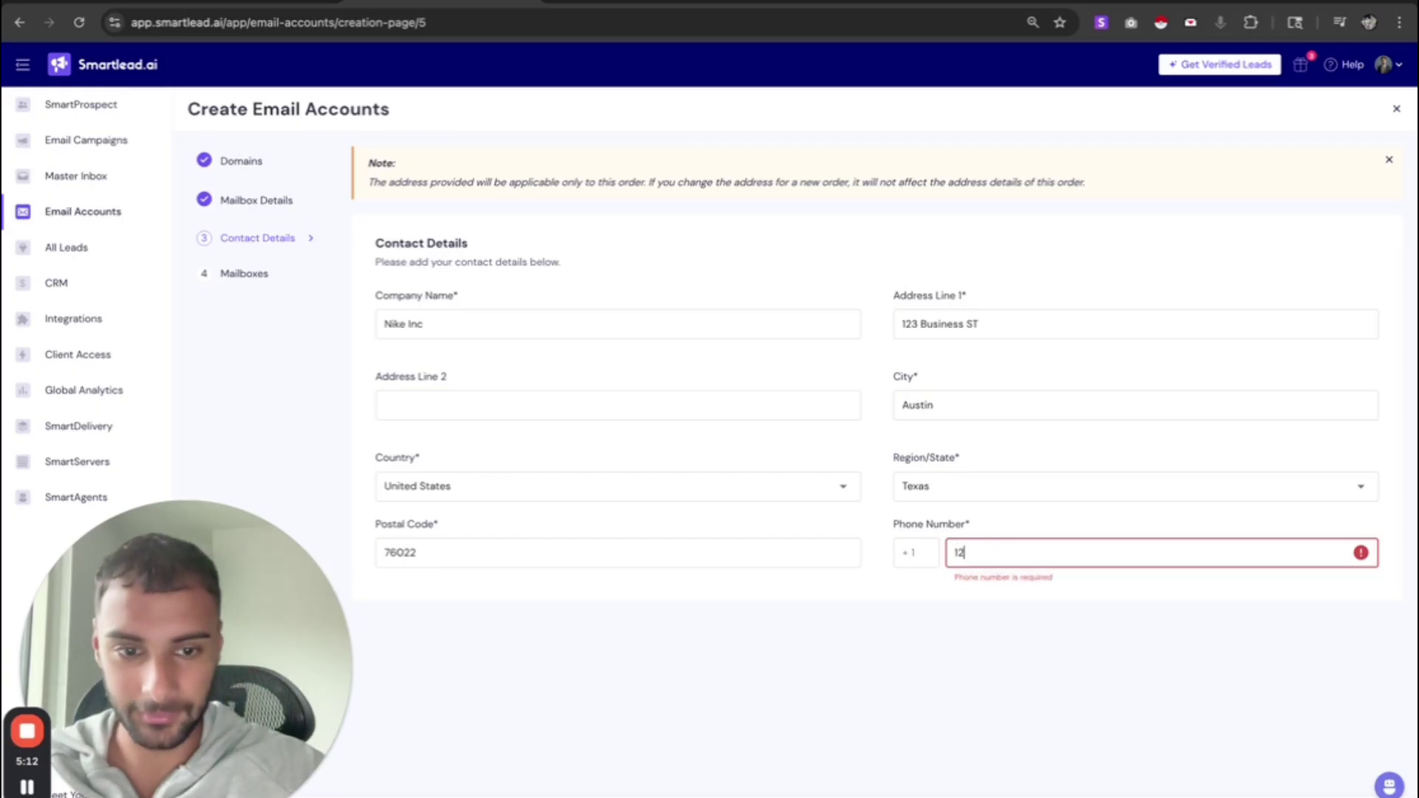
pyautogui.press('BackSpace')
pyautogui.press('BackSpace')
pyautogui.press('BackSpace')
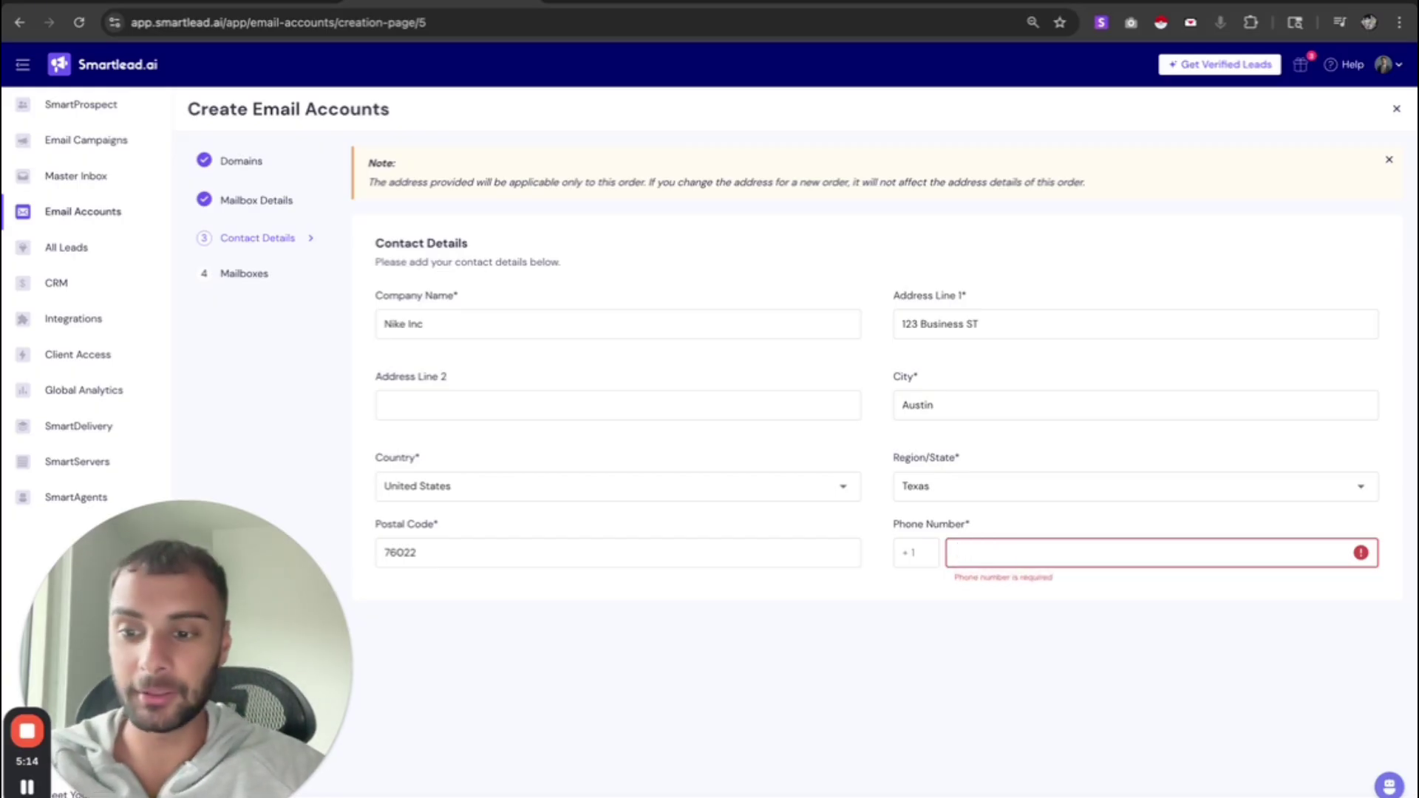
pyautogui.click(30, 788)
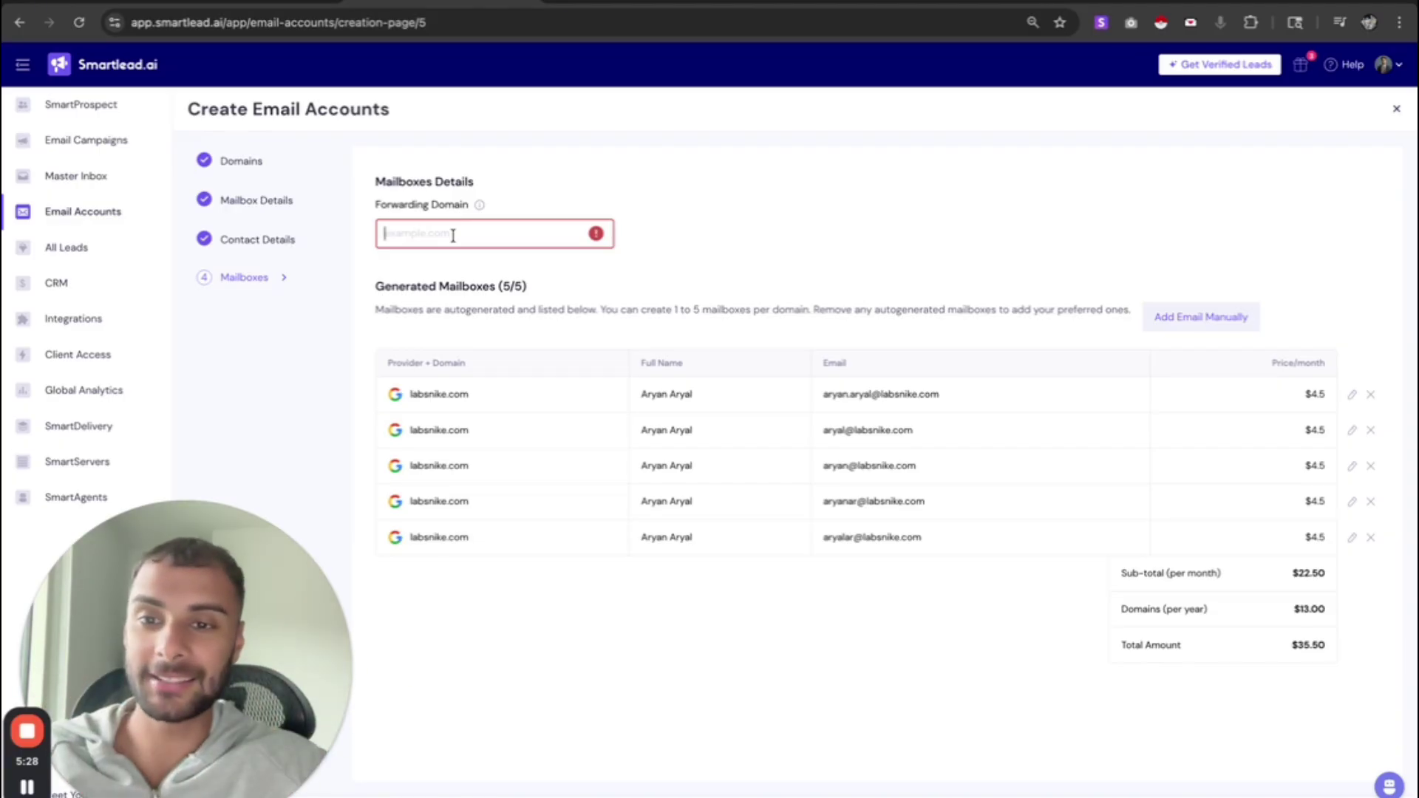
pyautogui.click(265, 5)
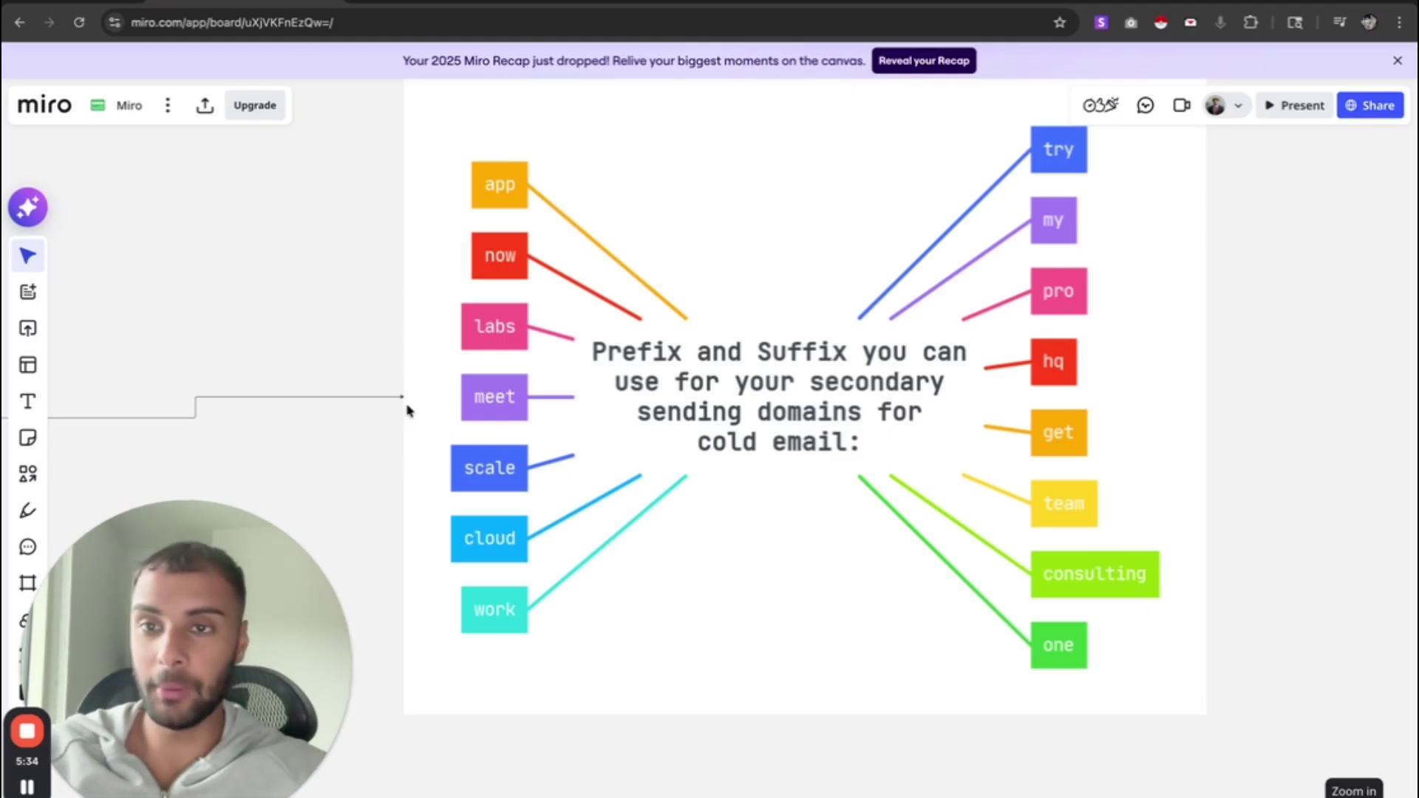
pyautogui.click(458, 5)
# - Set forwarding to nike.com and delete the fifth generated mailbox, leaving four at $31.00
pyautogui.write('ni')
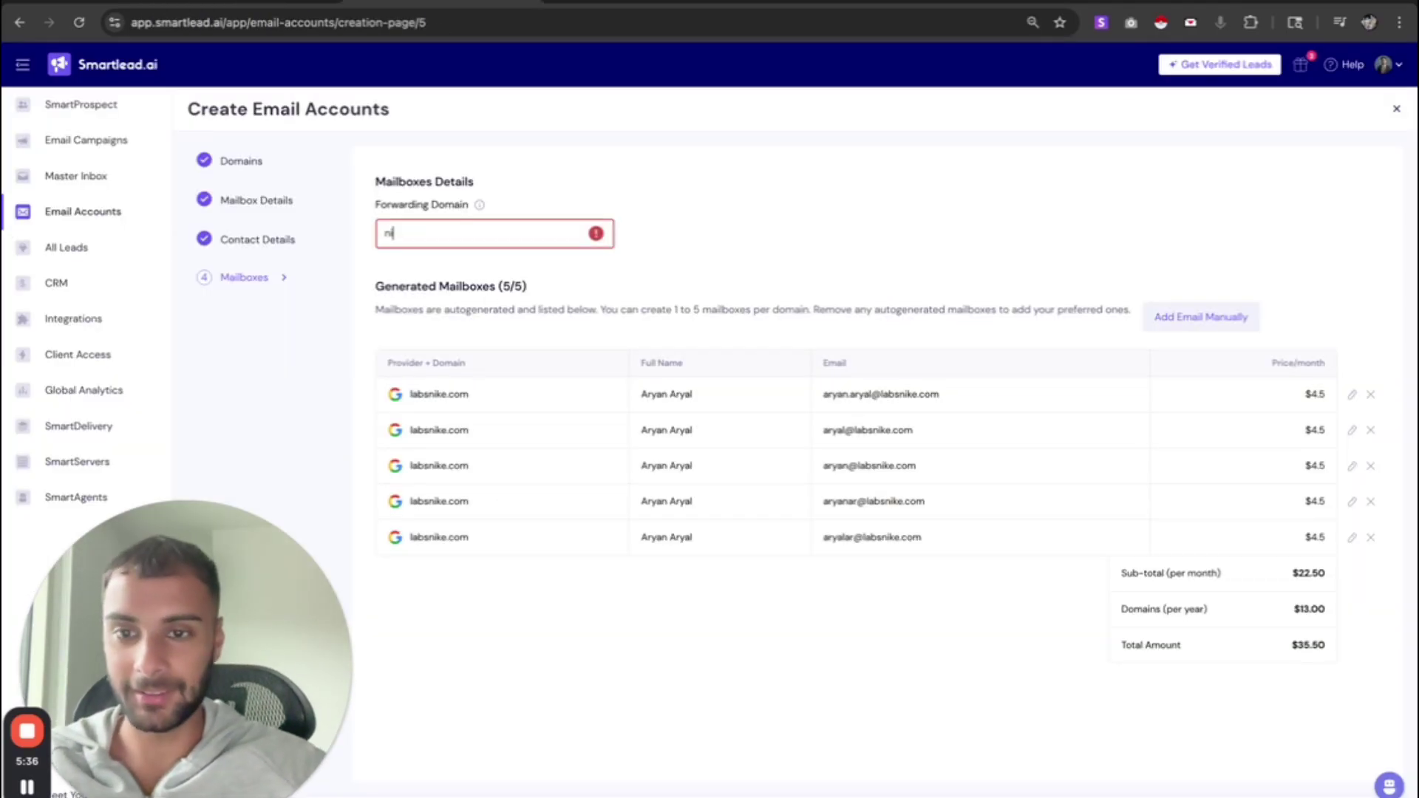
pyautogui.write('ke.com')
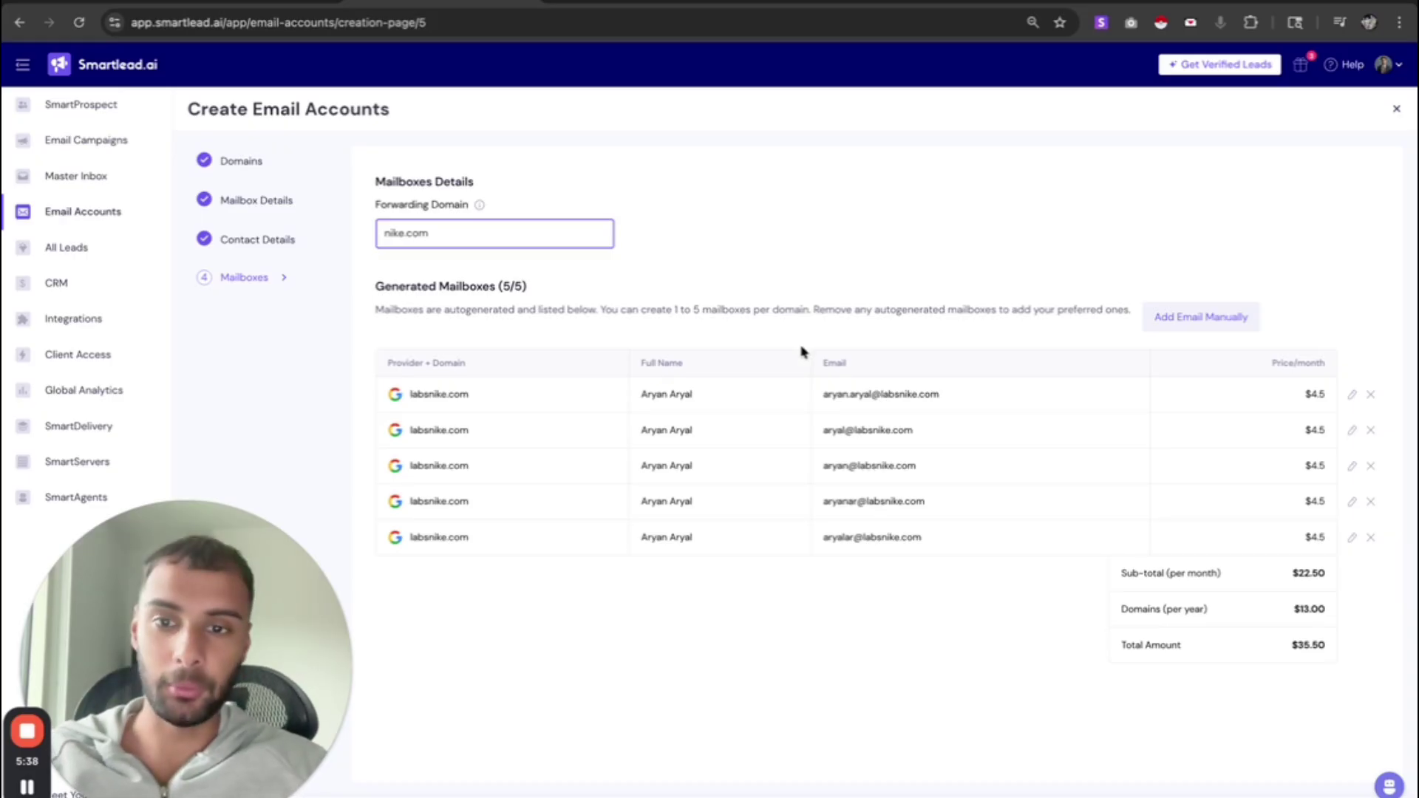
pyautogui.moveTo(414, 411); pyautogui.dragTo(754, 510)
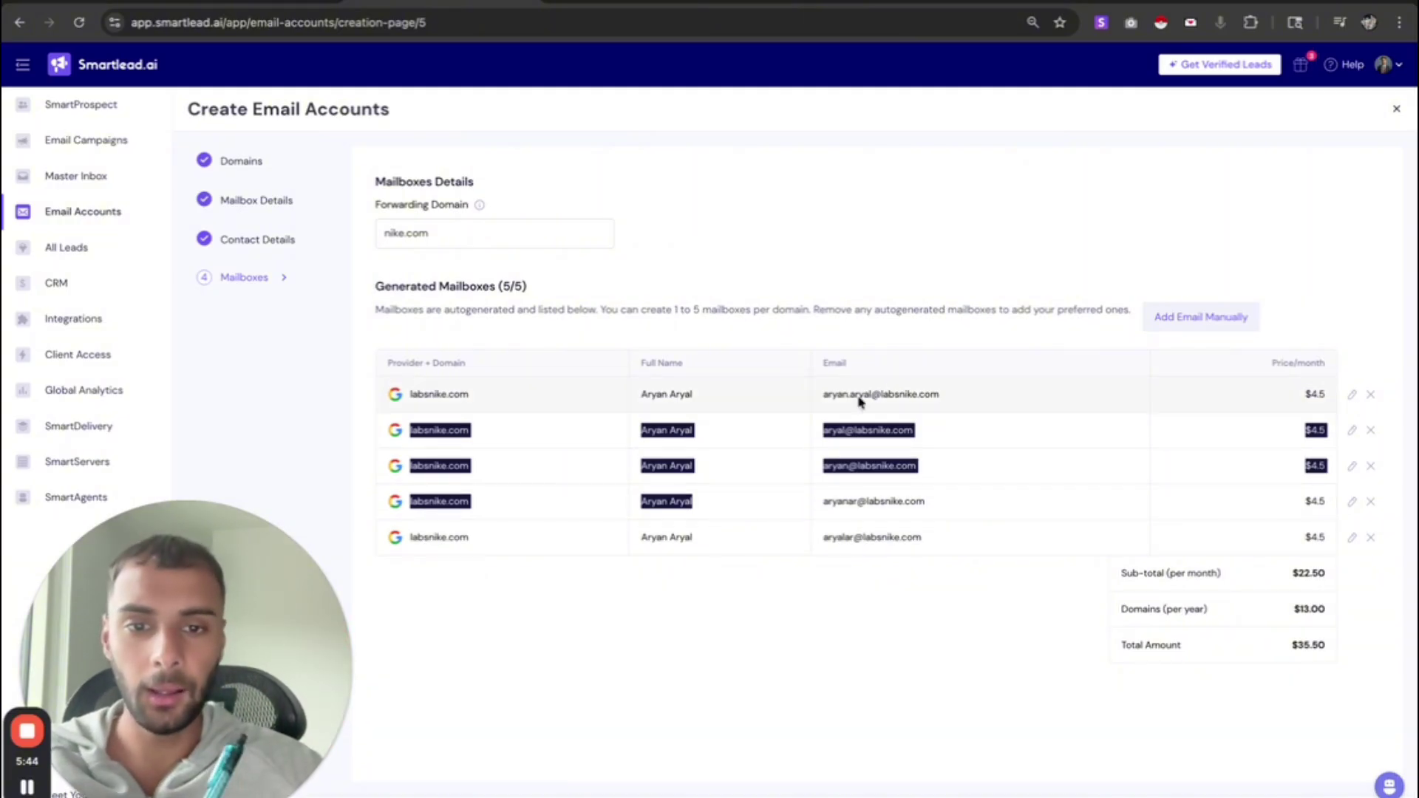
pyautogui.moveTo(855, 396); pyautogui.dragTo(787, 441)
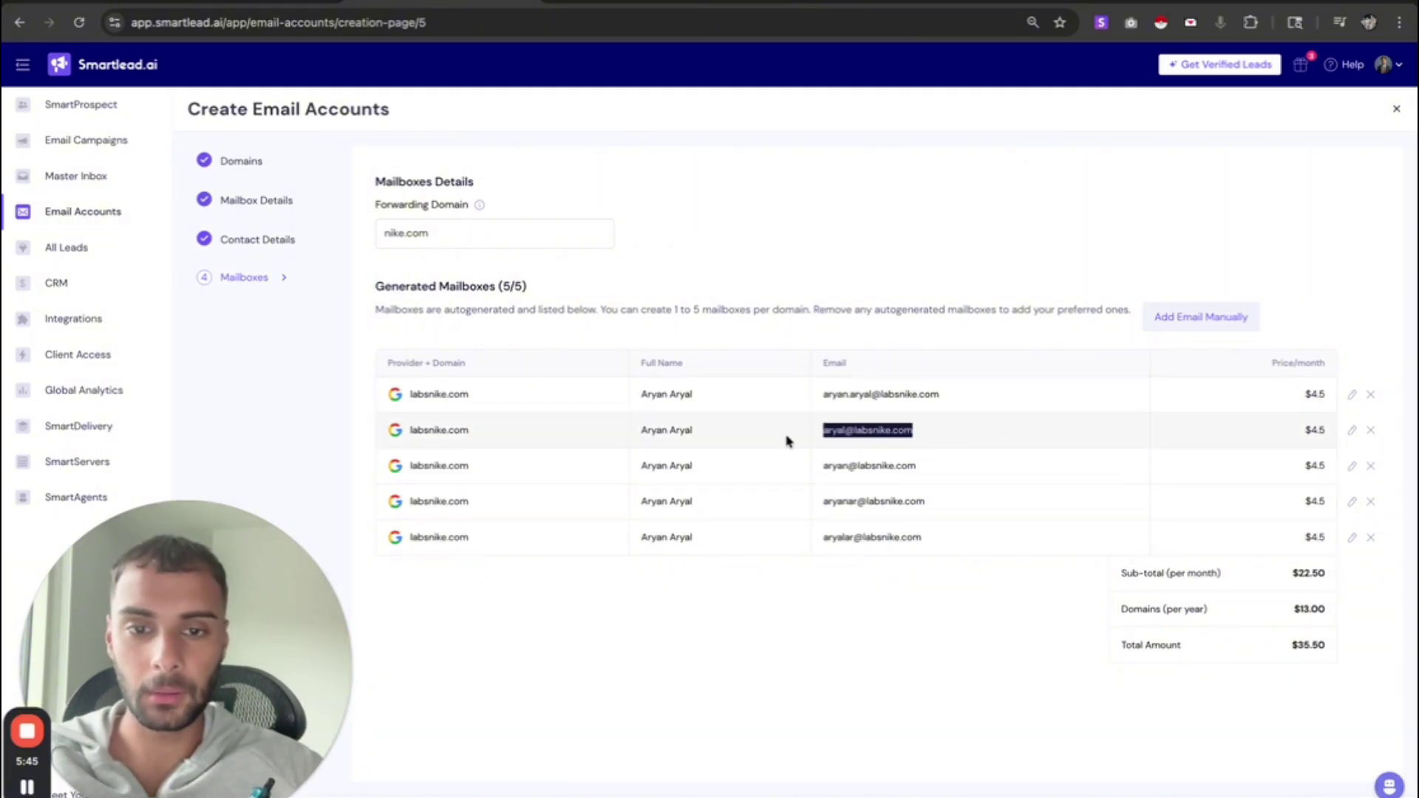
pyautogui.click(866, 397)
pyautogui.moveTo(922, 546); pyautogui.dragTo(826, 385)
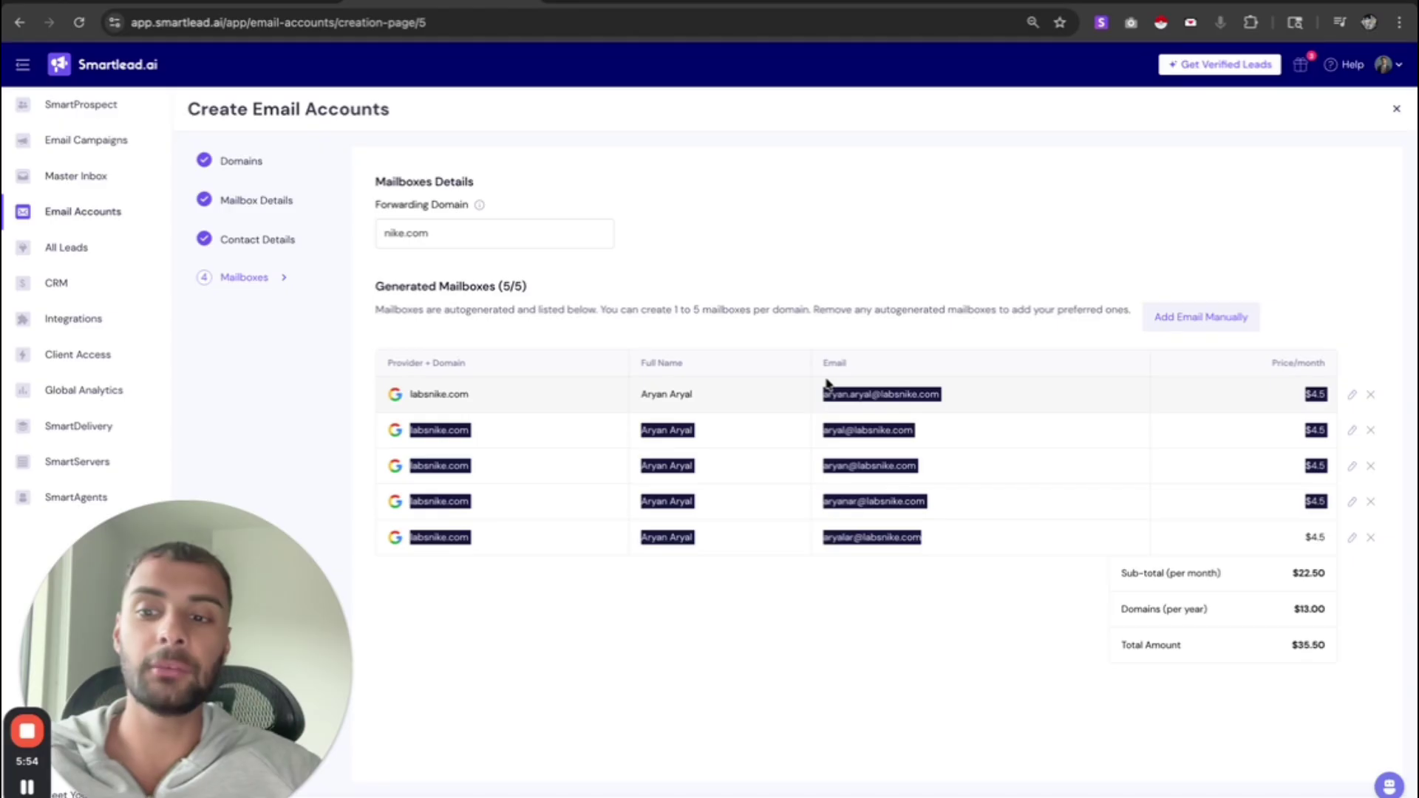
pyautogui.click(1371, 537)
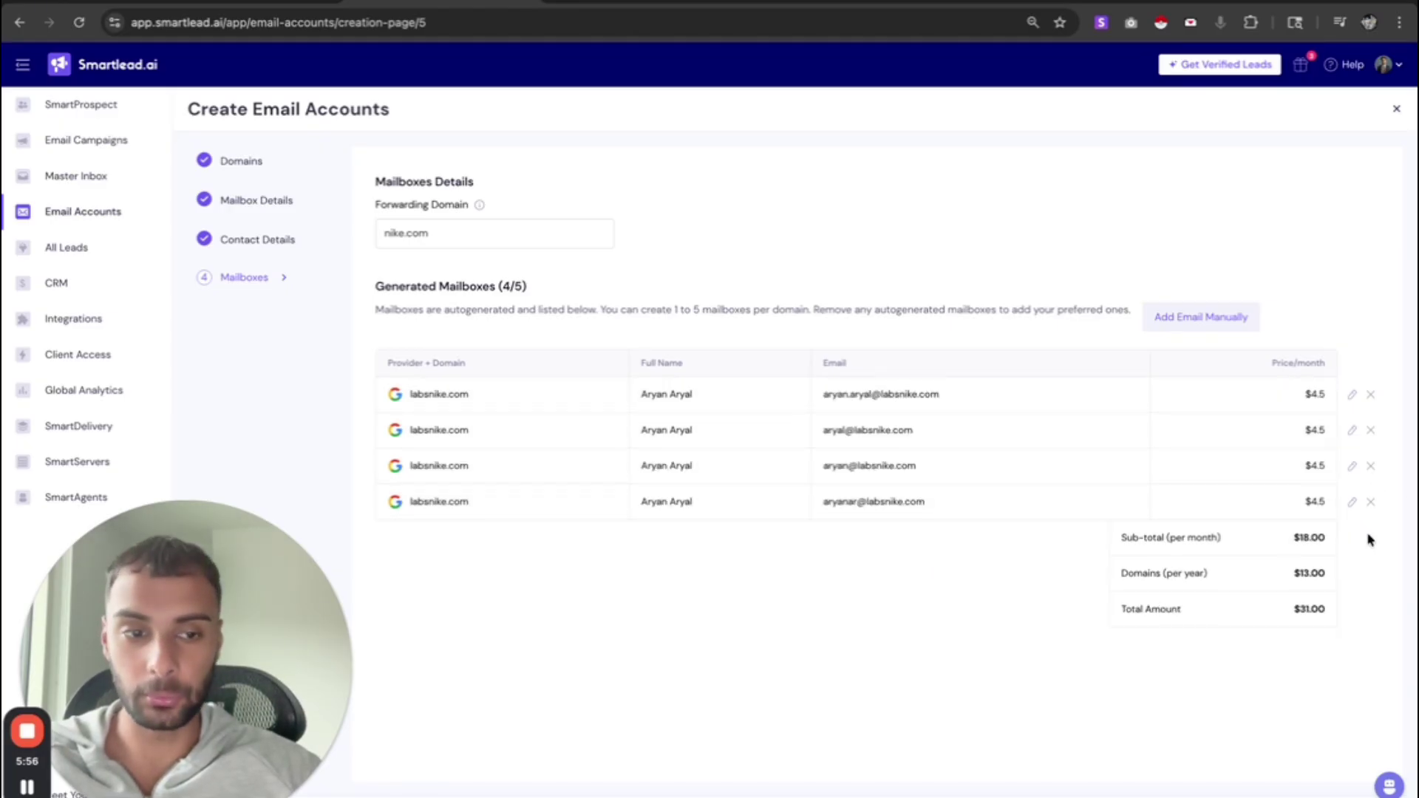
# - Delete the fourth and third mailboxes so two remain at $22.00, then return to Email Accounts
pyautogui.click(1371, 501)
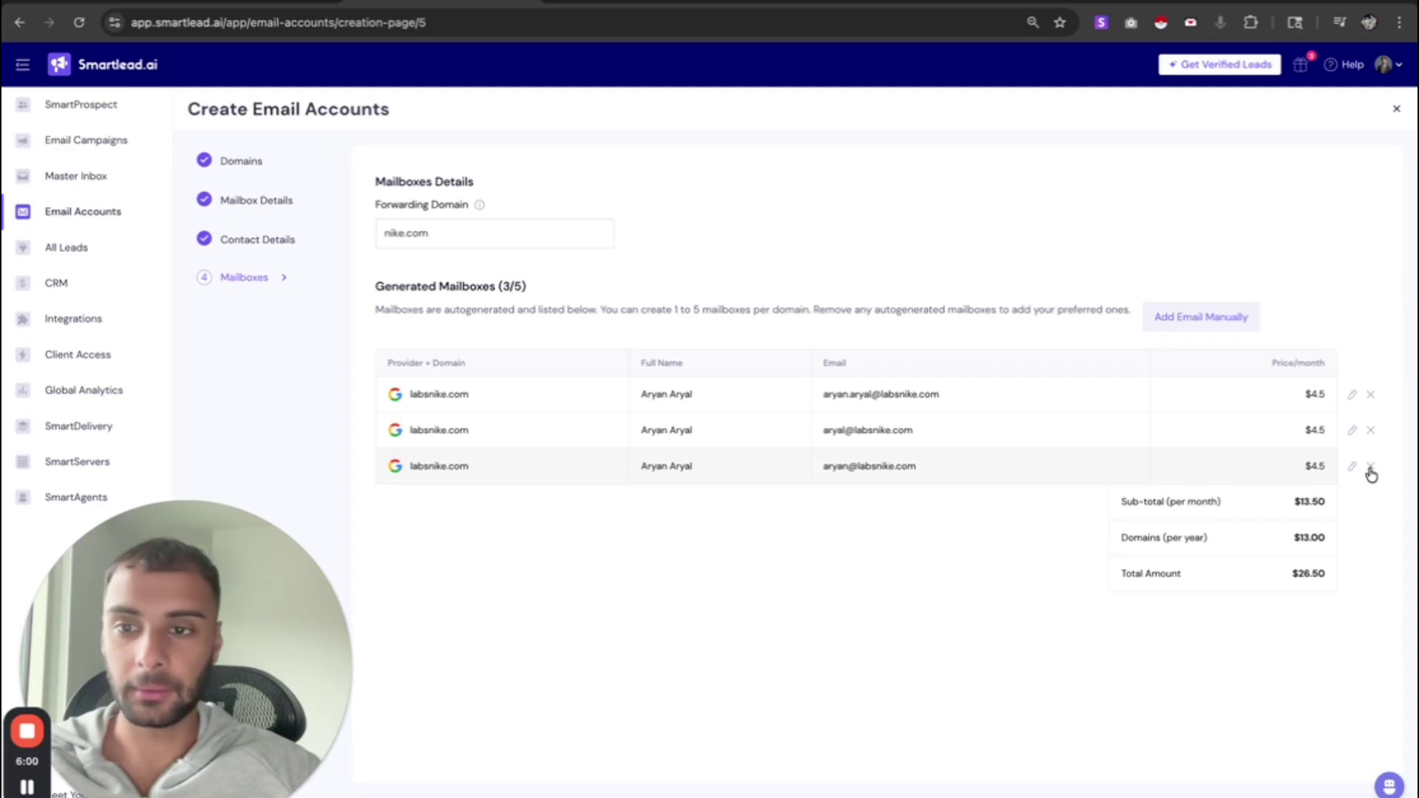
pyautogui.click(1370, 468)
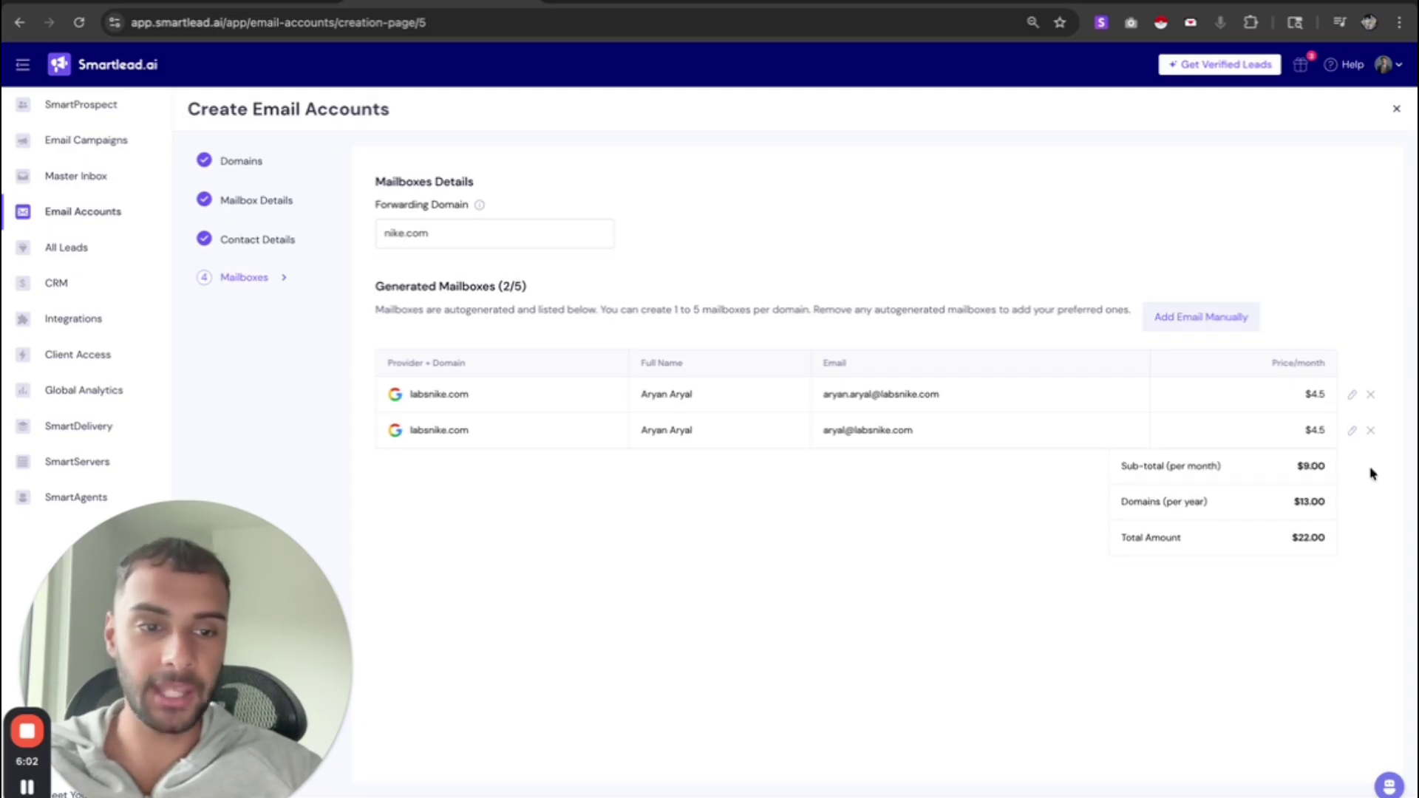
pyautogui.moveTo(1102, 442); pyautogui.dragTo(731, 392)
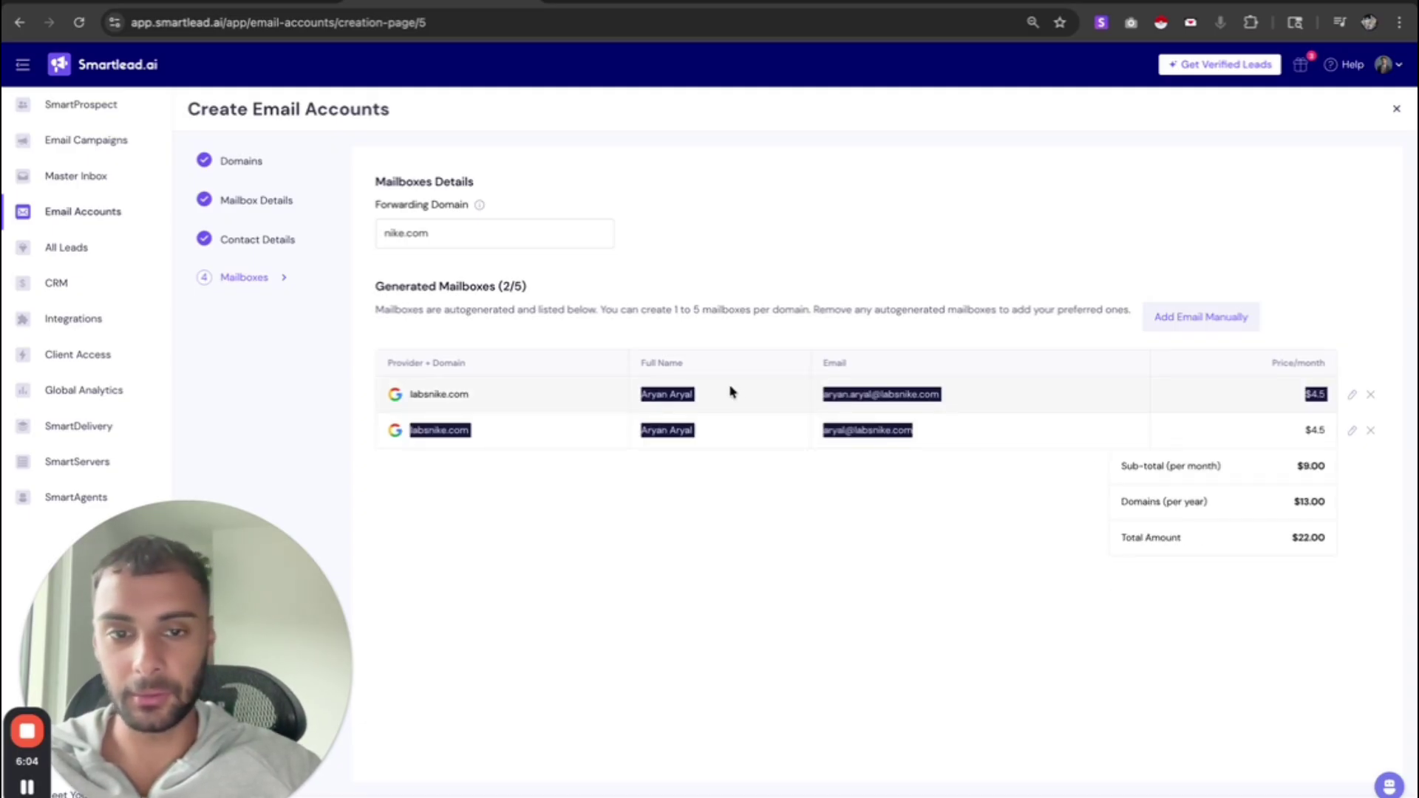
pyautogui.click(732, 393)
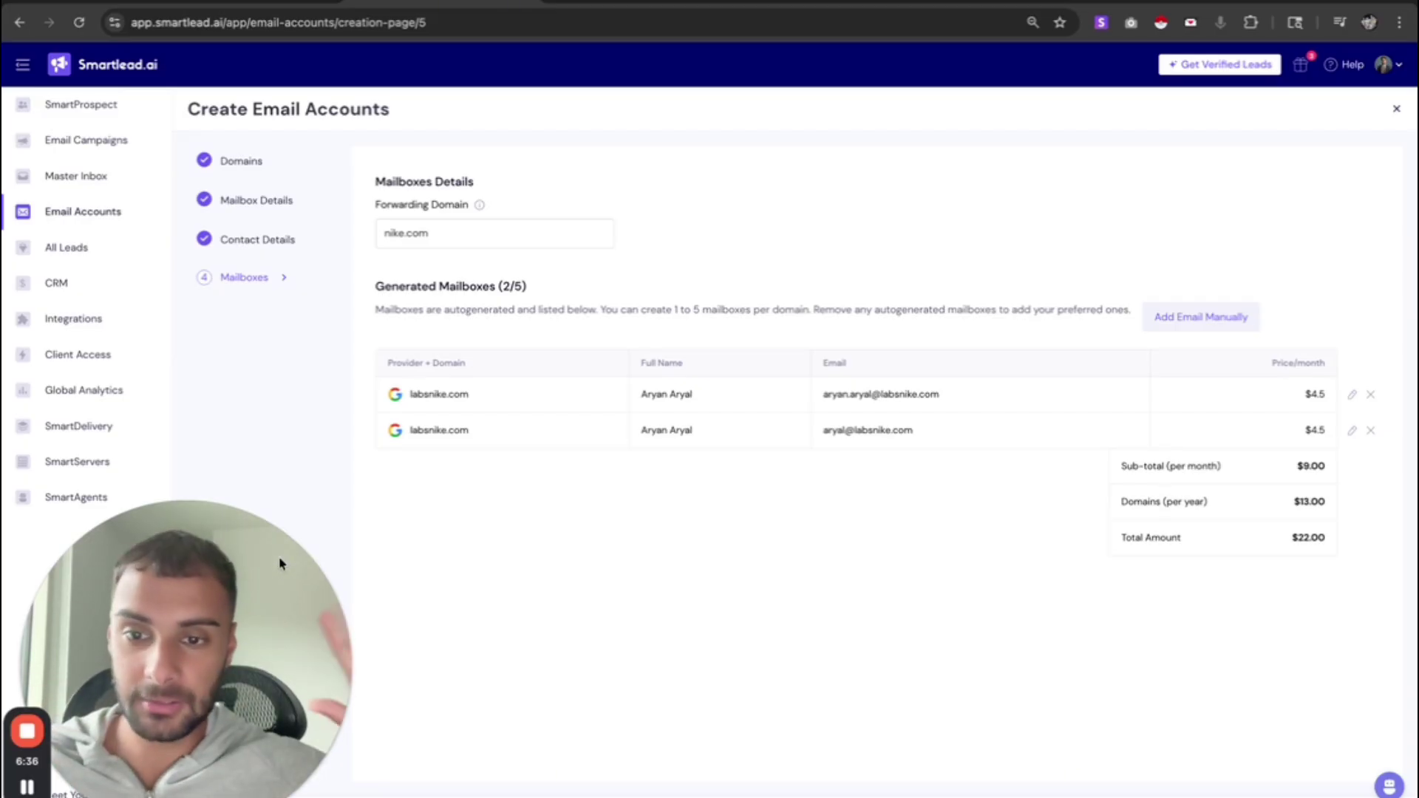
pyautogui.click(28, 789)
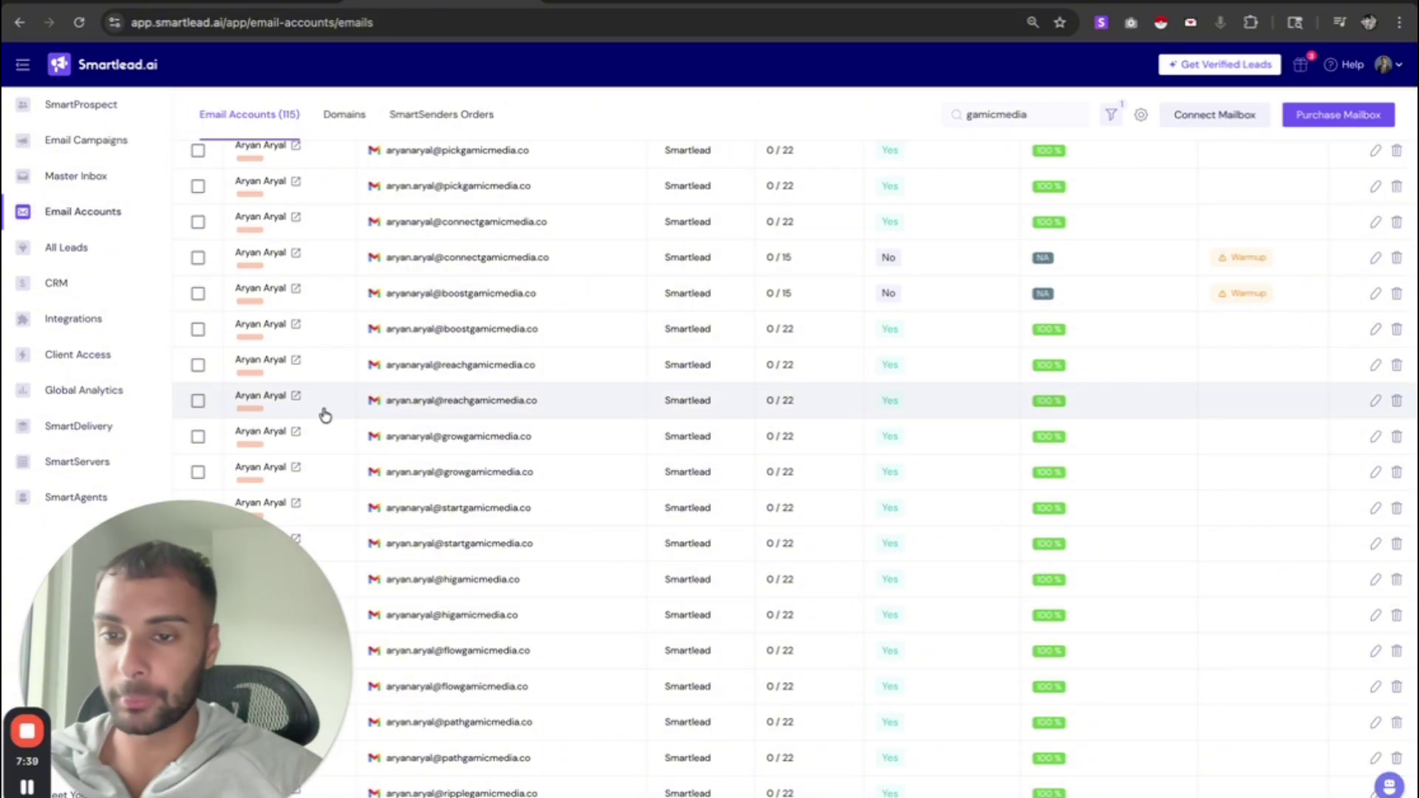
# - Select all 115 filtered gamicmedia accounts with Select All and Apply Selection
pyautogui.click(295, 397)
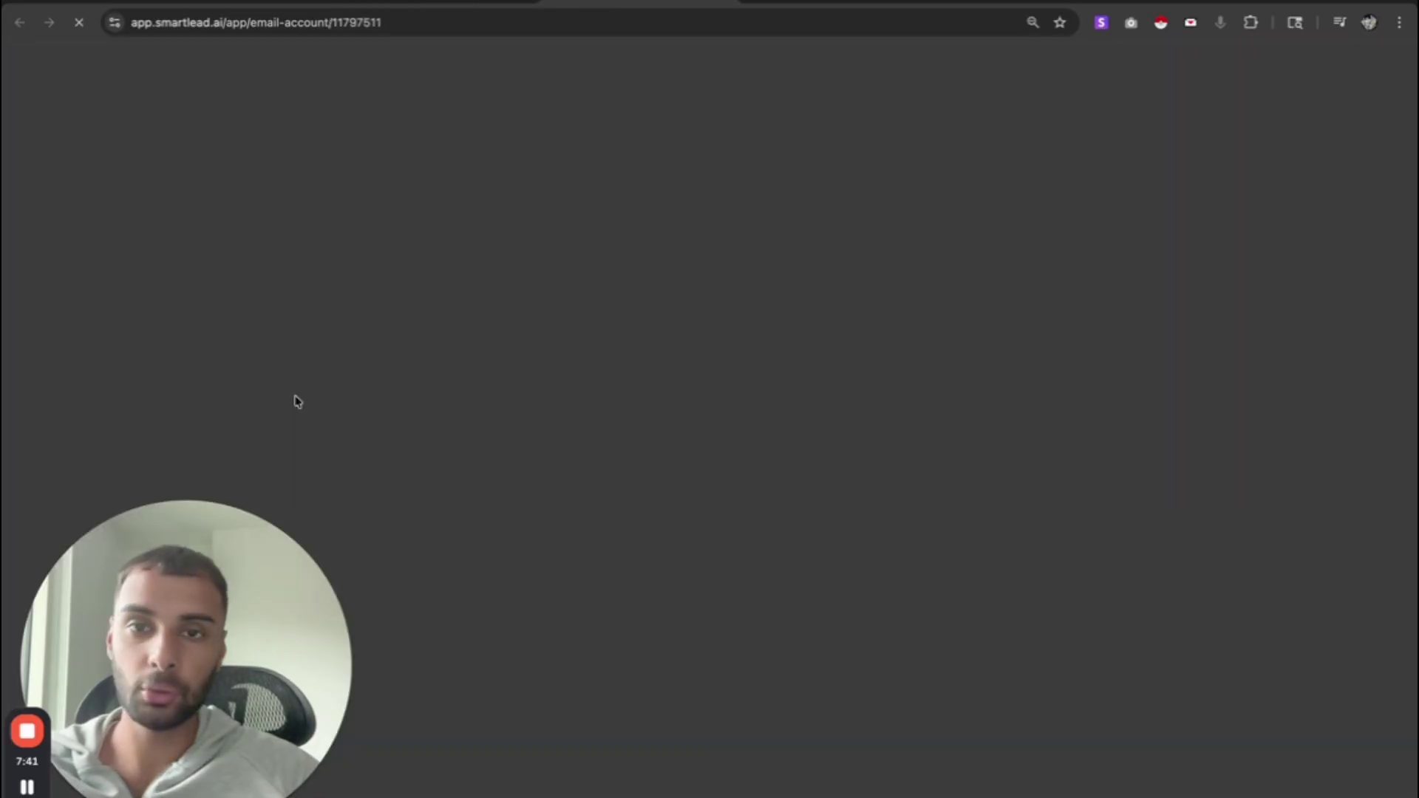
pyautogui.press('super+bracketleft')
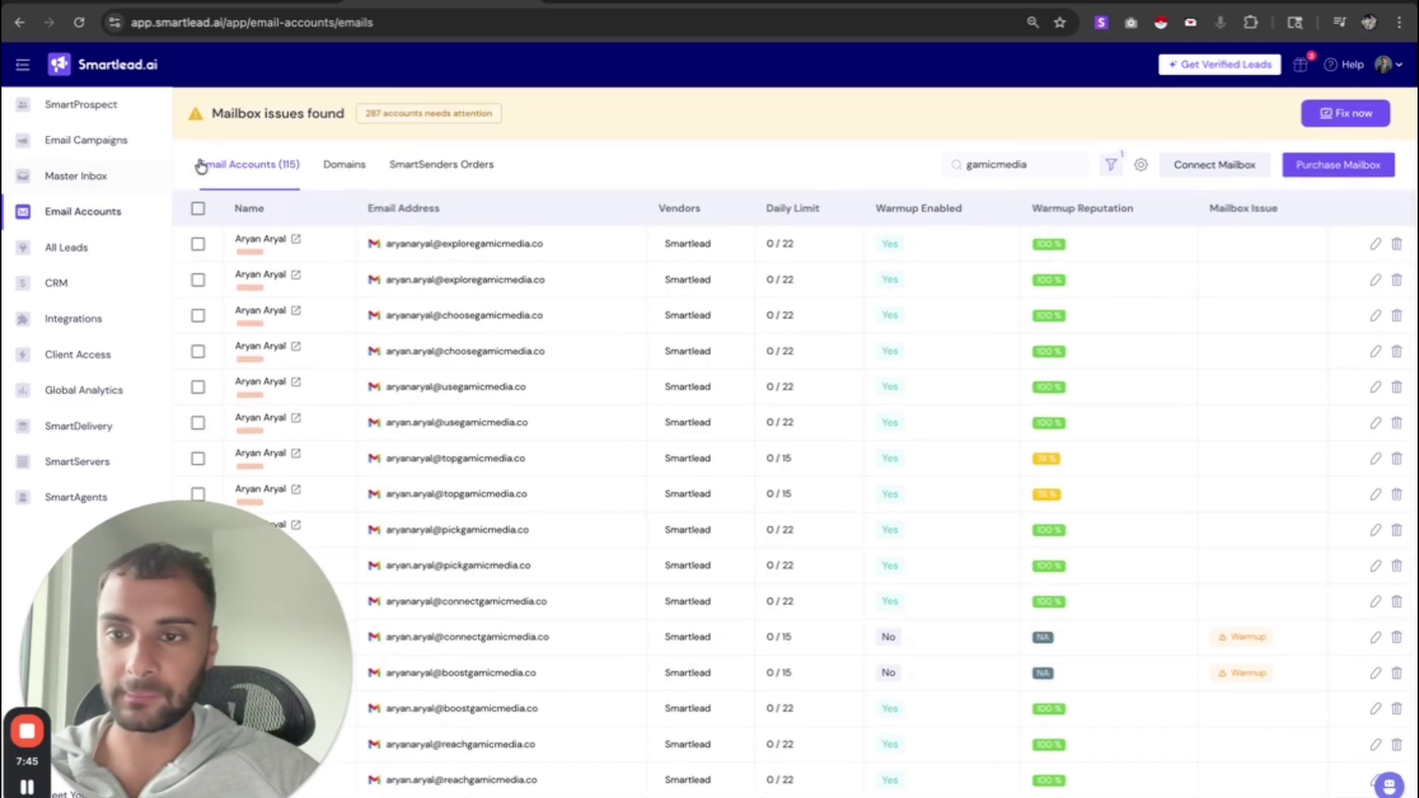
pyautogui.click(198, 208)
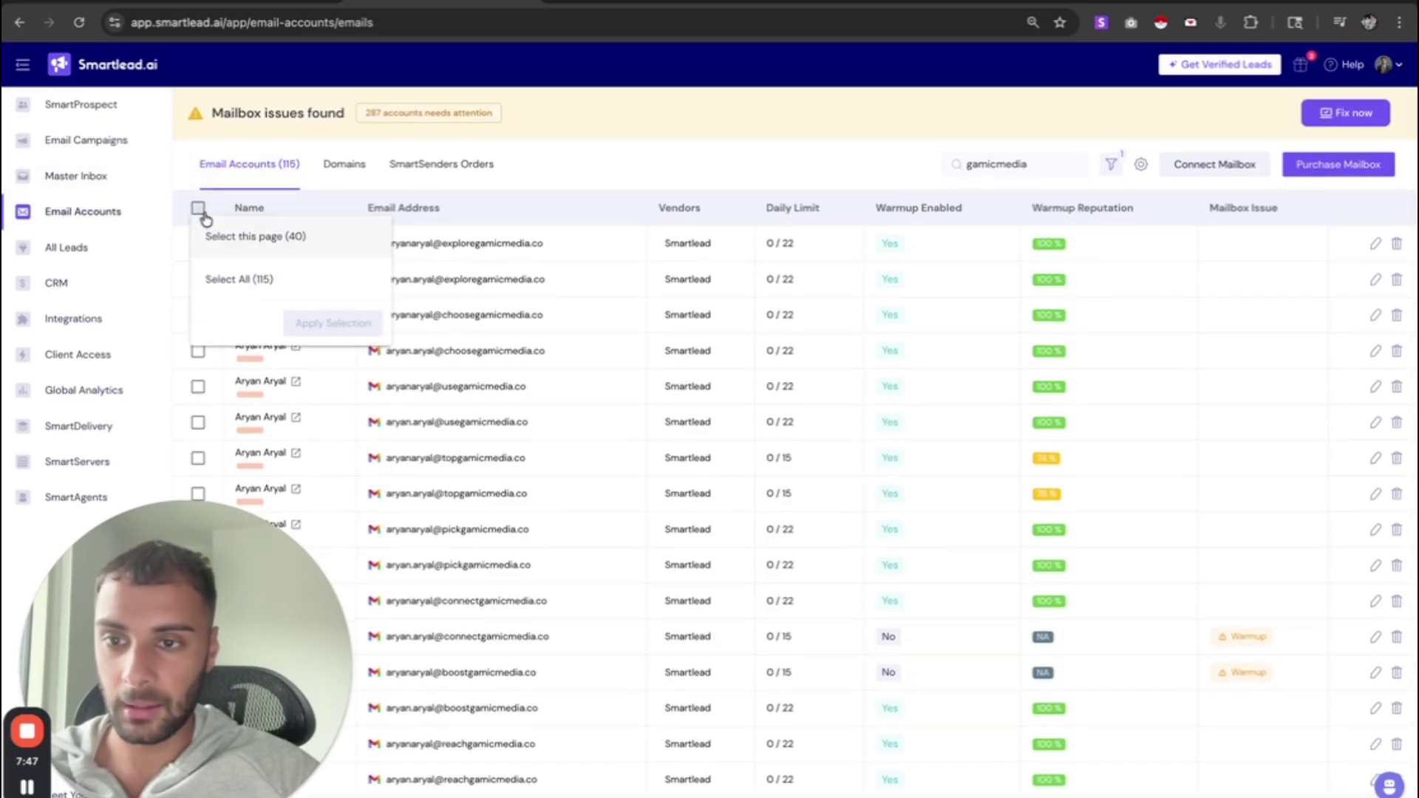
pyautogui.click(273, 278)
pyautogui.click(333, 323)
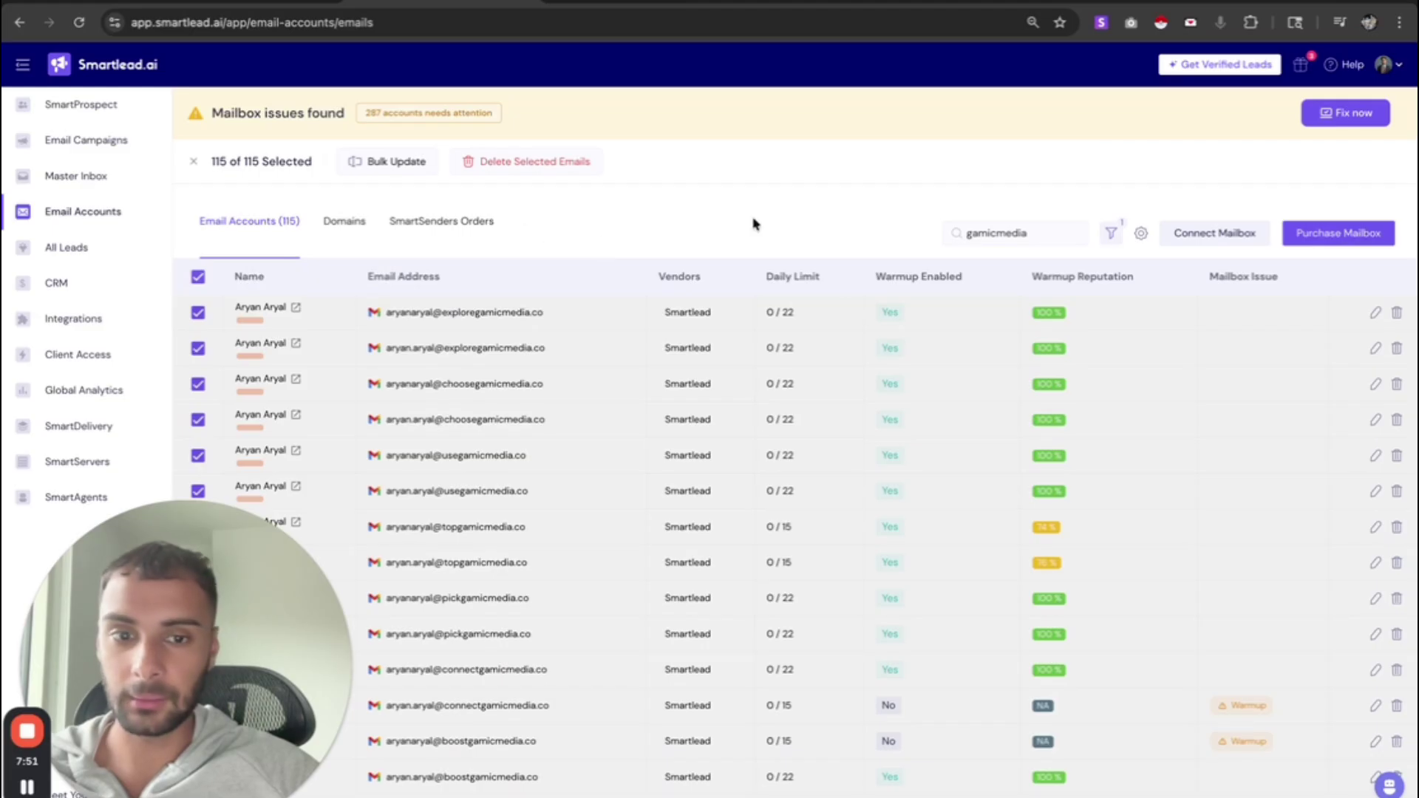
# - Open Bulk Update and toggle the warmup status update, leaving it off
pyautogui.click(392, 165)
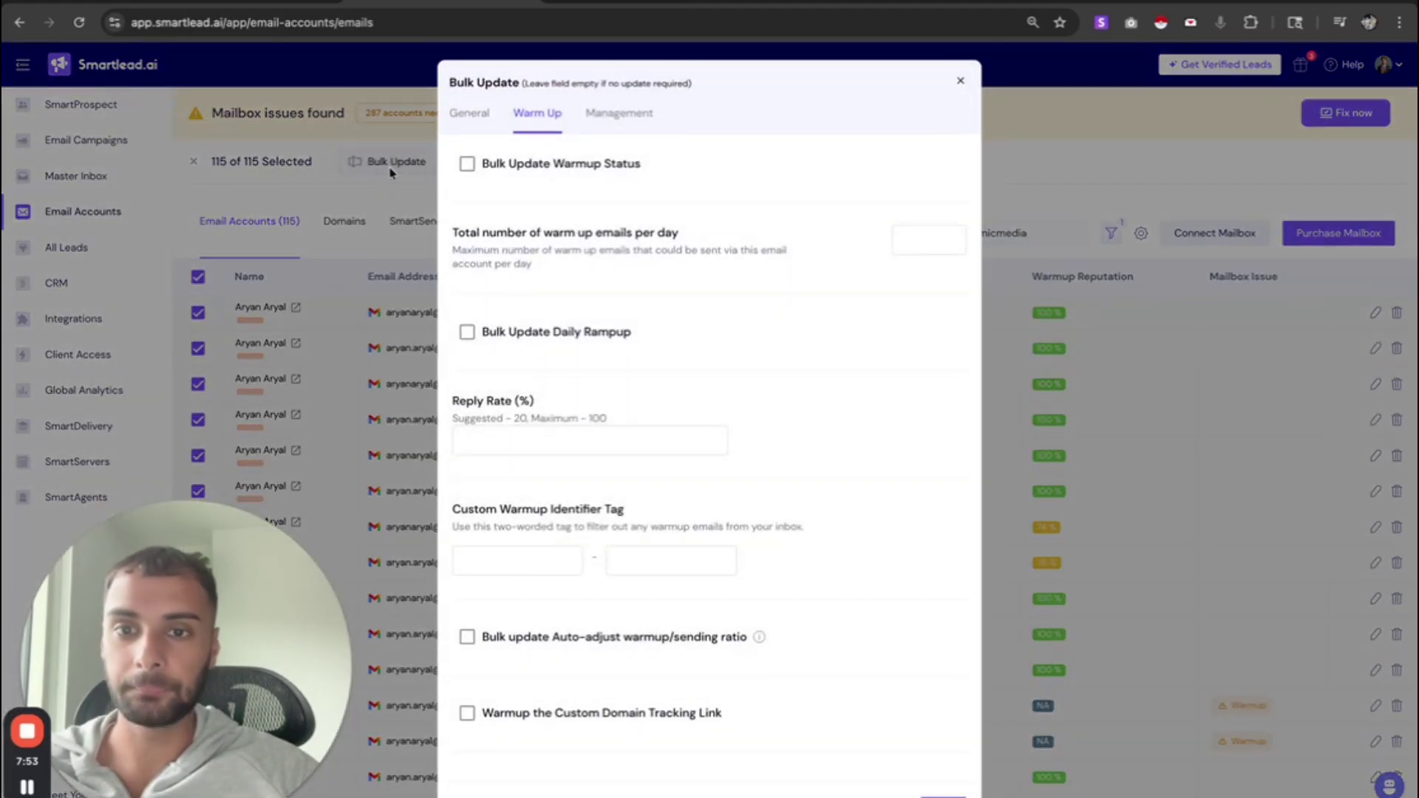
pyautogui.click(501, 165)
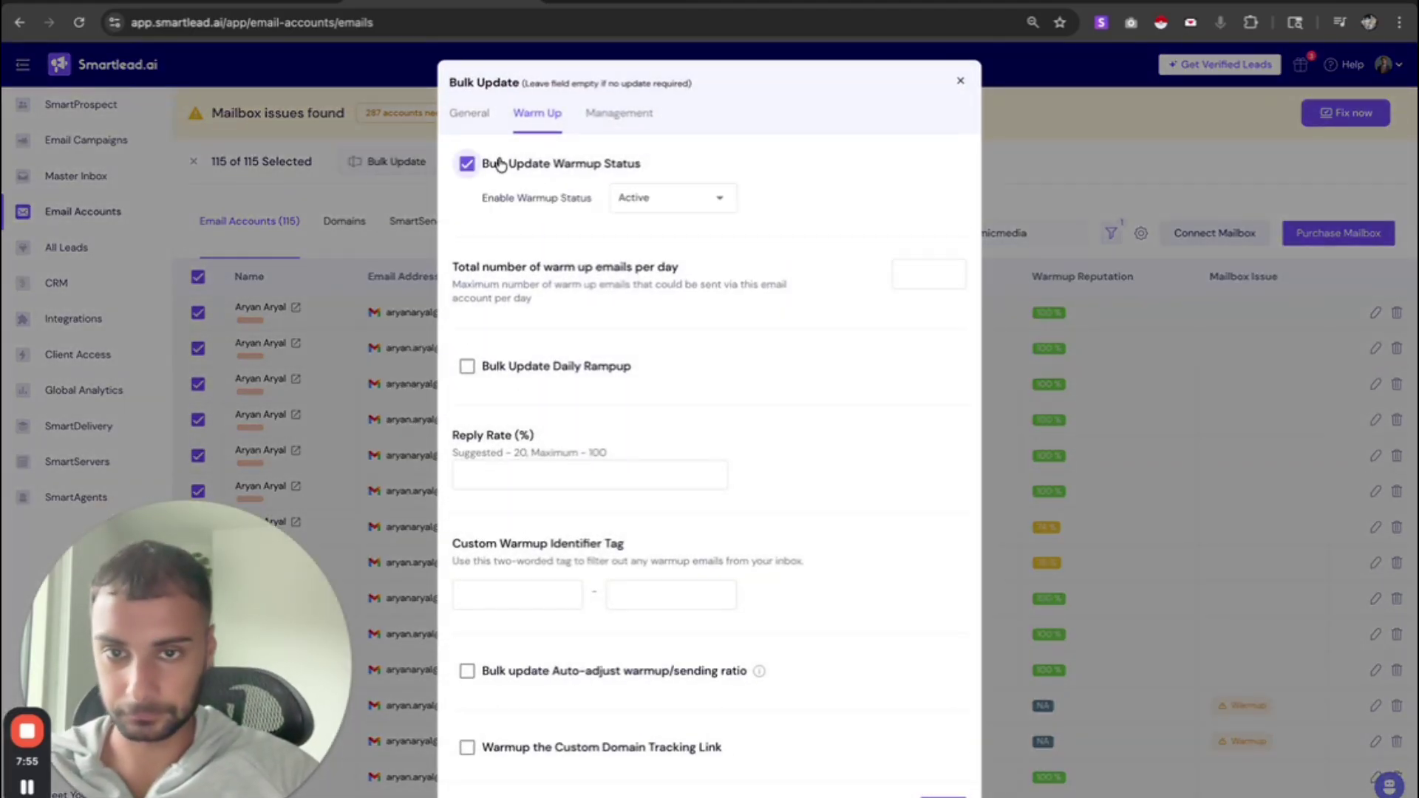
pyautogui.click(501, 164)
pyautogui.click(501, 164)
pyautogui.click(501, 164)
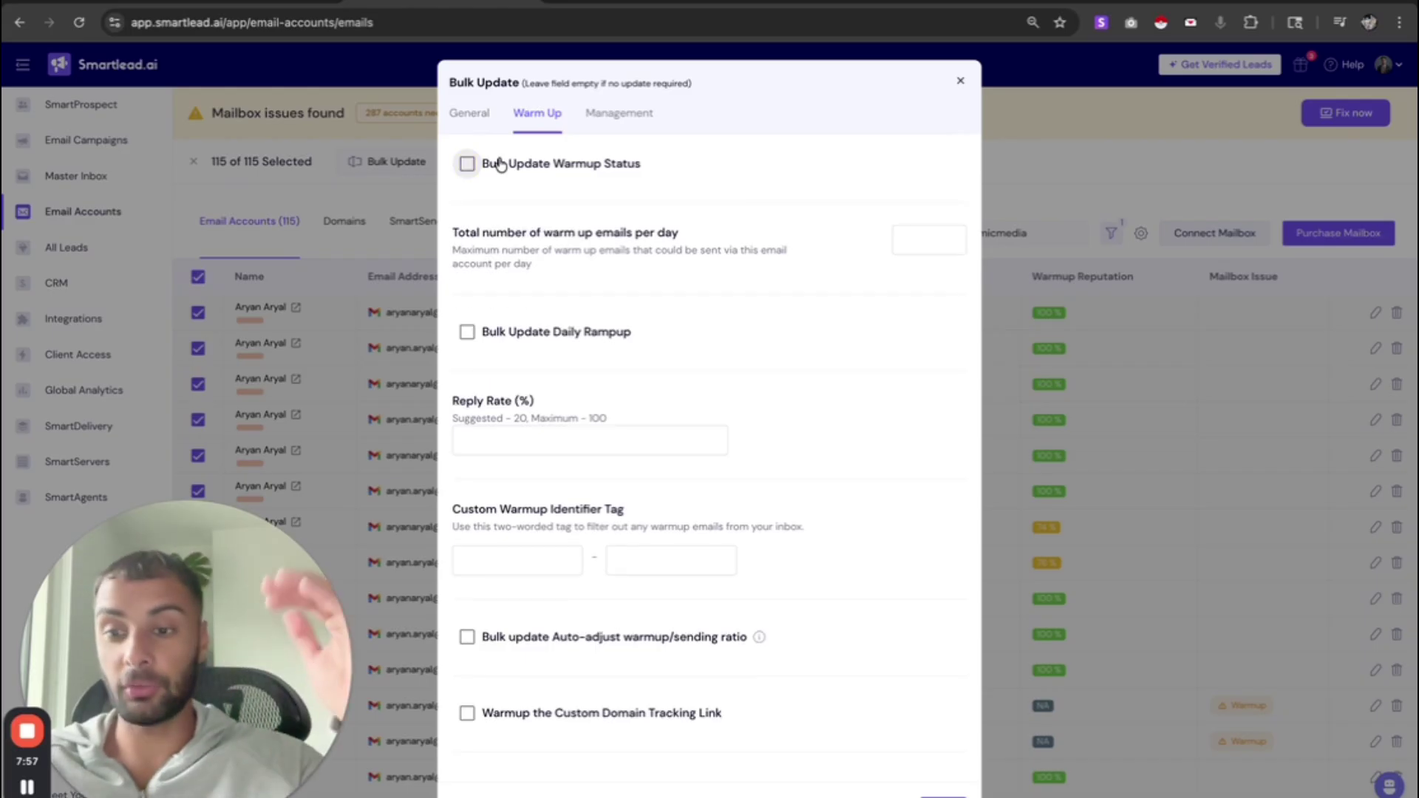
# - Check the account's signature under General, then return to Overview showing 211 warmup emails in inbox
pyautogui.click(602, 2)
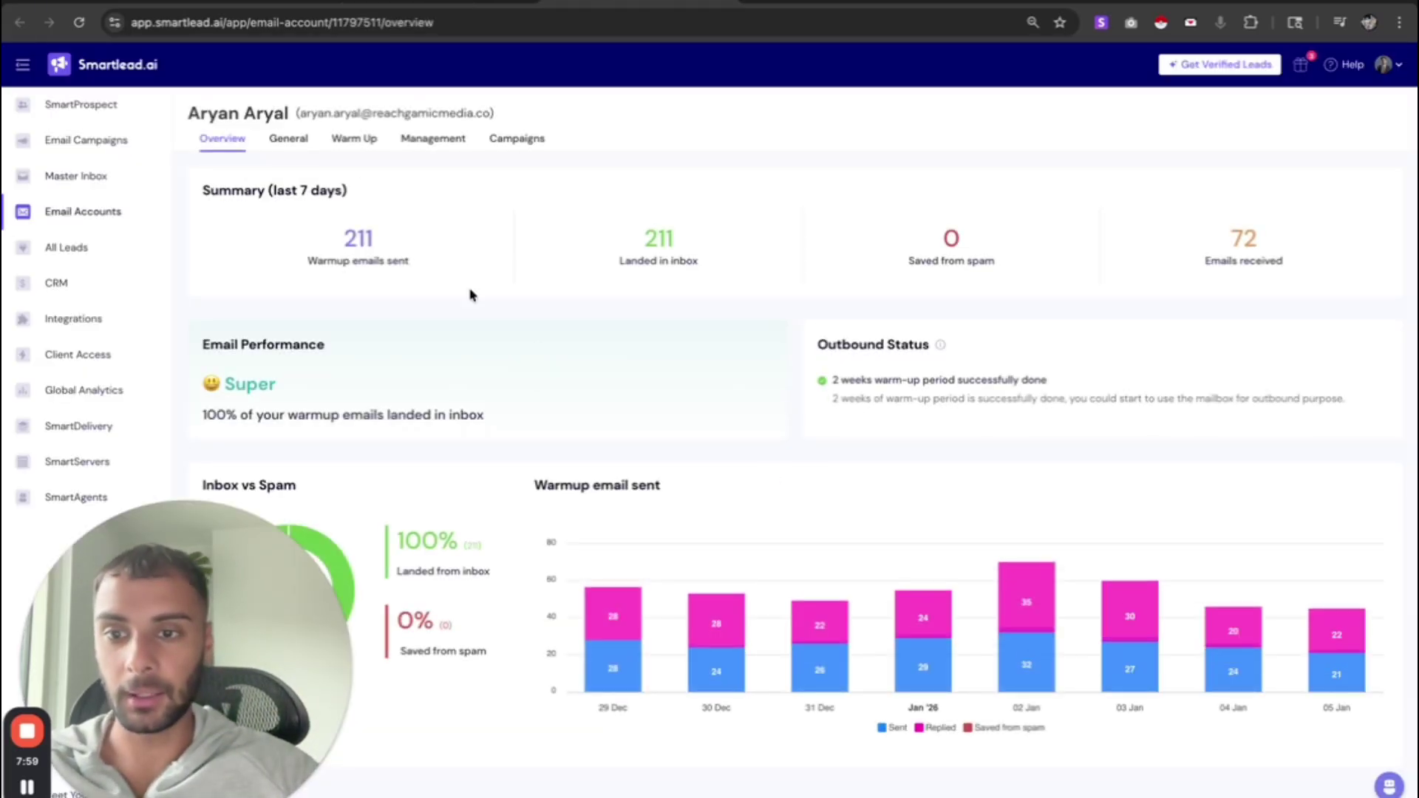
pyautogui.click(302, 145)
pyautogui.scroll(-8, 571, 421)
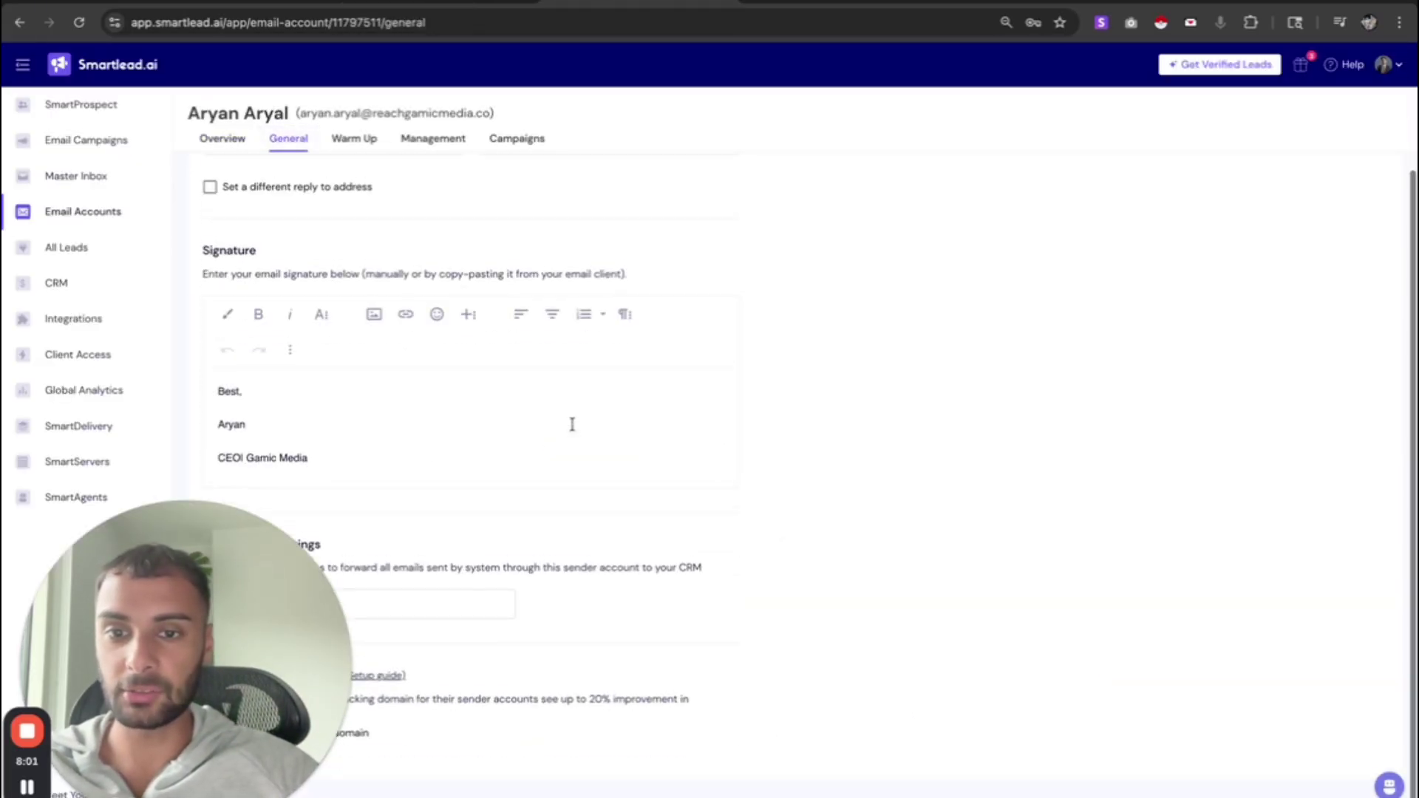
pyautogui.moveTo(203, 628); pyautogui.dragTo(835, 614)
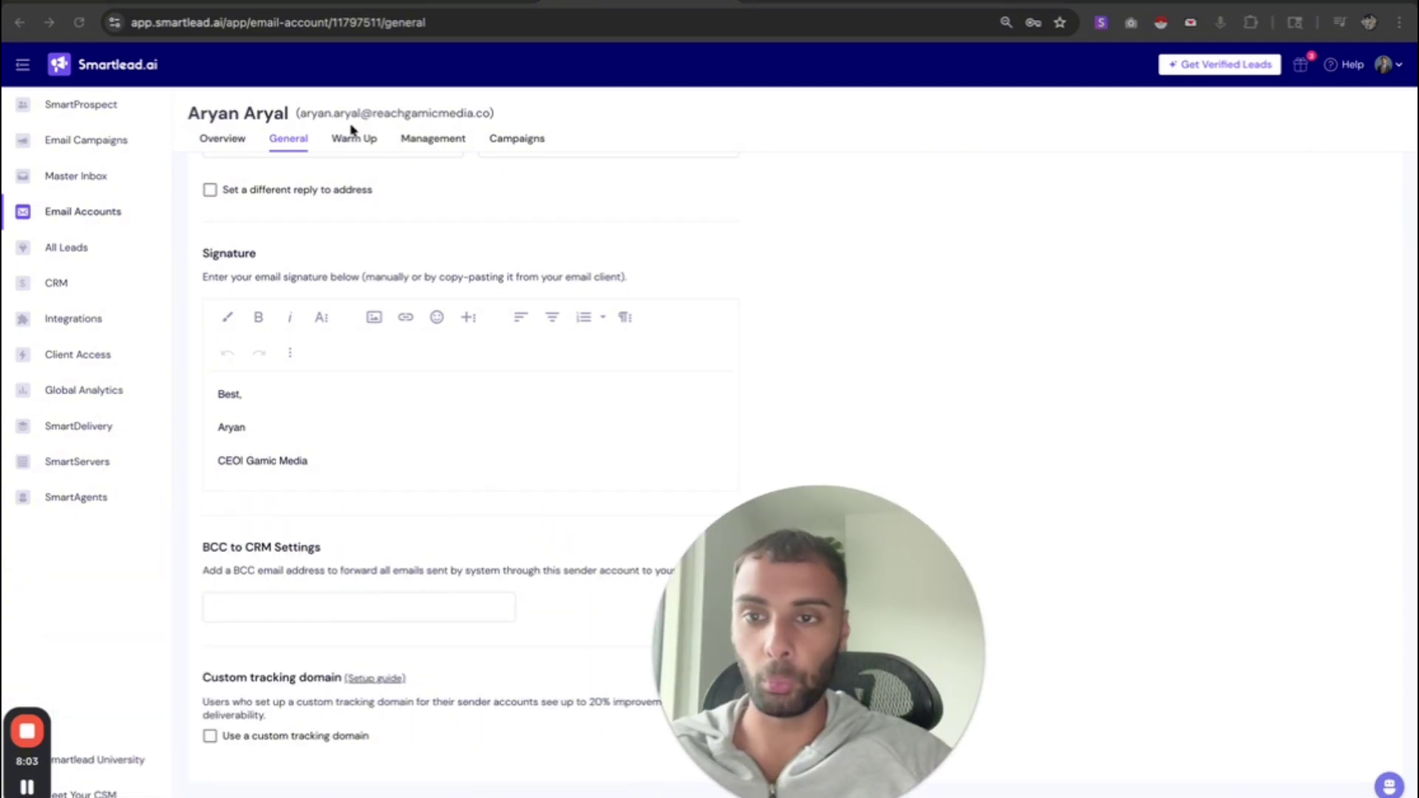
pyautogui.click(225, 139)
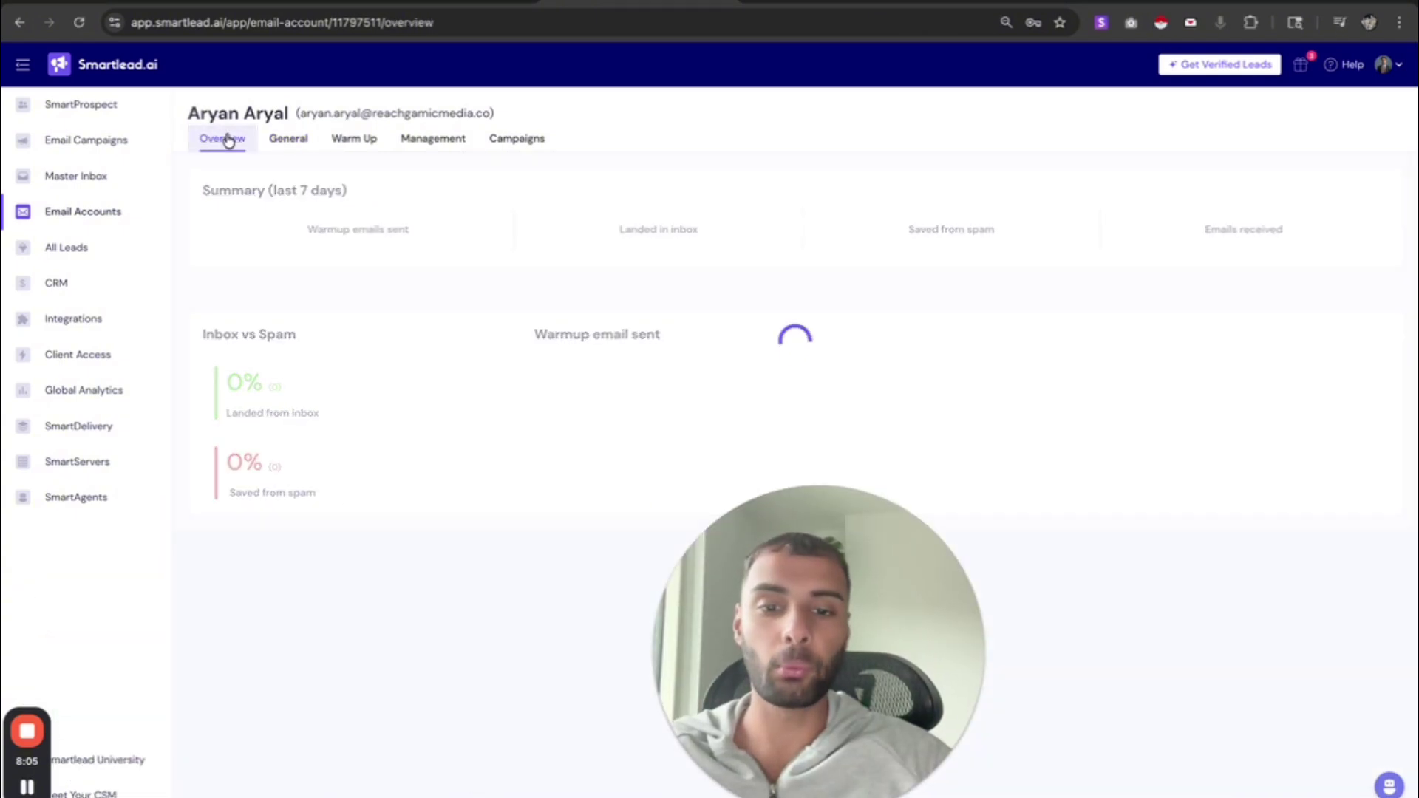
pyautogui.moveTo(873, 607); pyautogui.dragTo(239, 615)
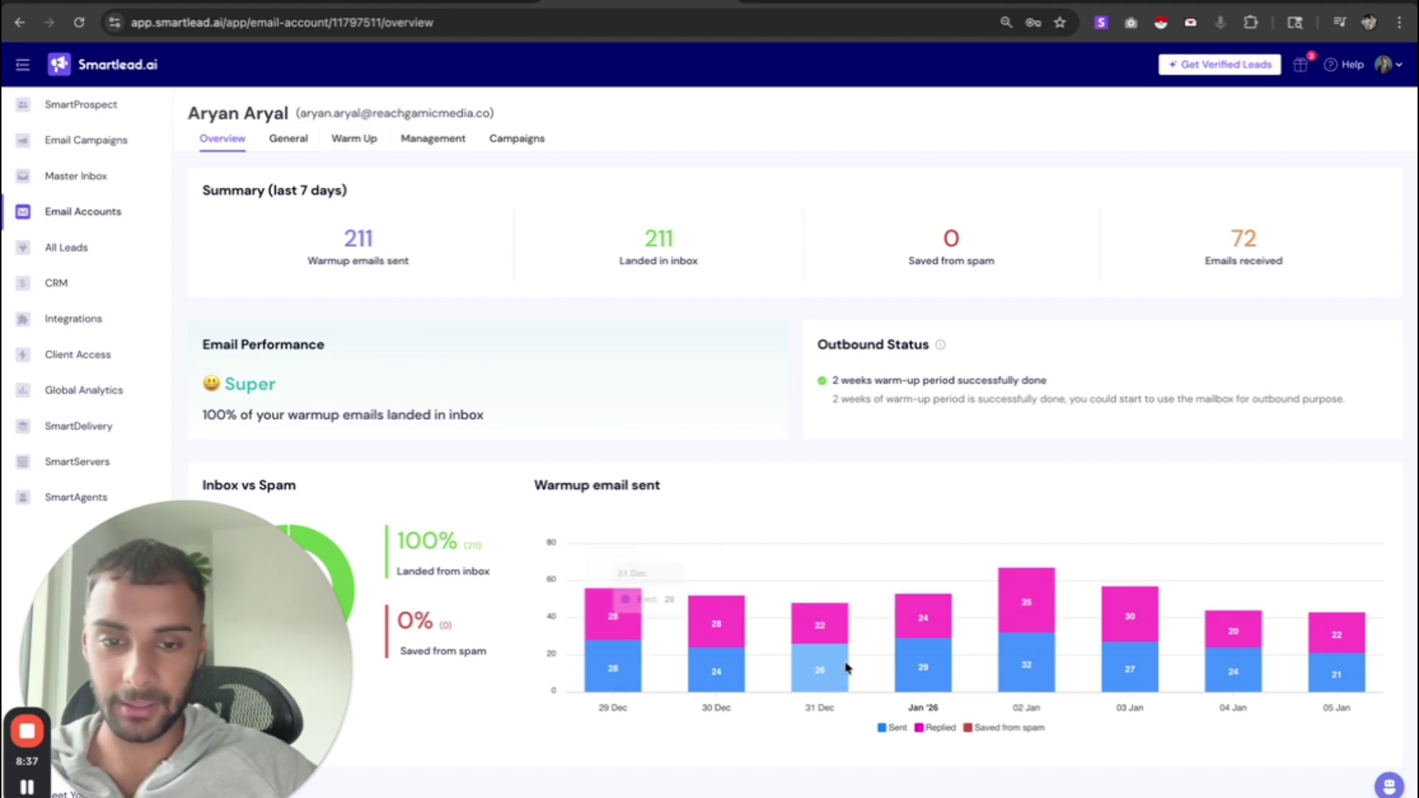
# - Review the account's Warm Up values (30 per day, 65% reply rate), then return to the Bulk Update dialog
pyautogui.click(351, 140)
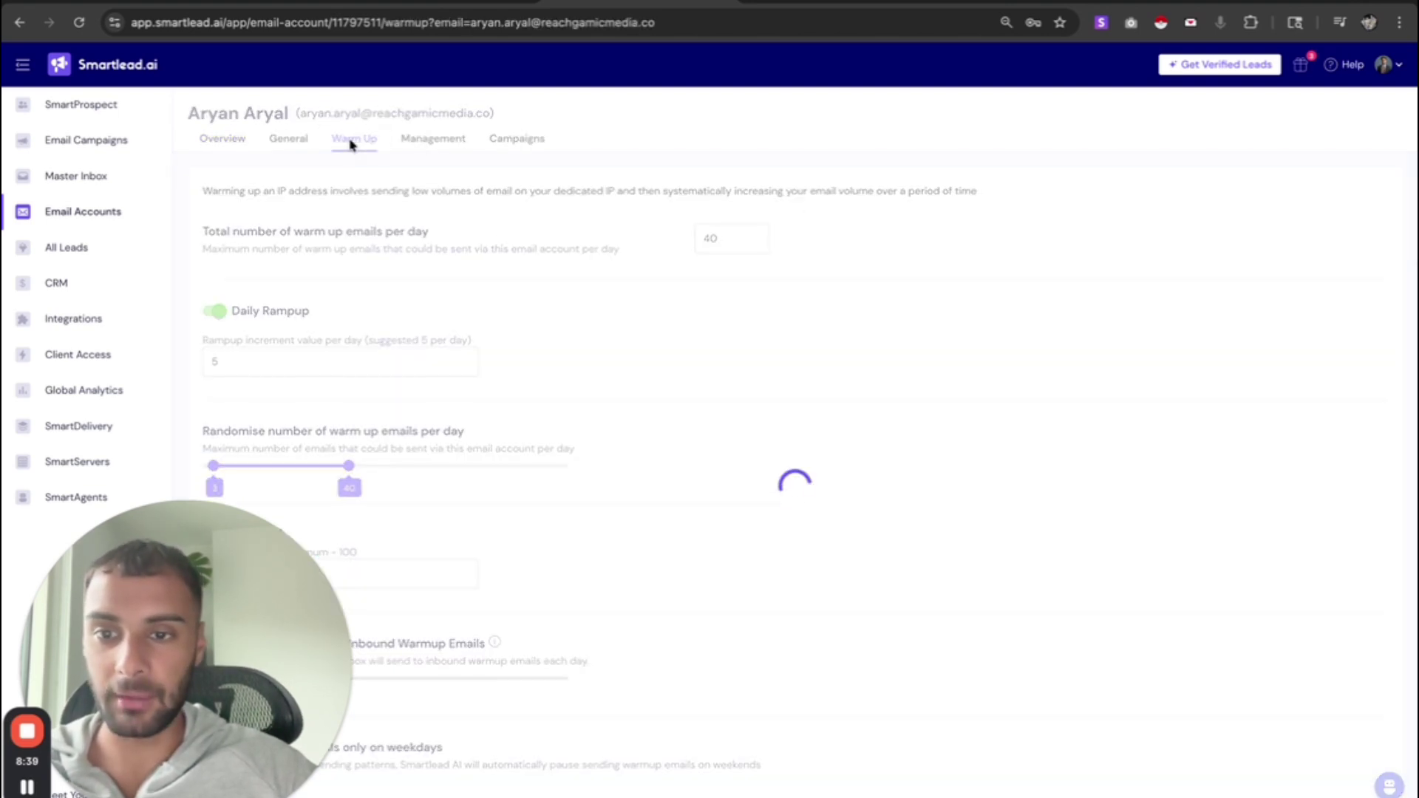
pyautogui.moveTo(213, 572); pyautogui.dragTo(1064, 593)
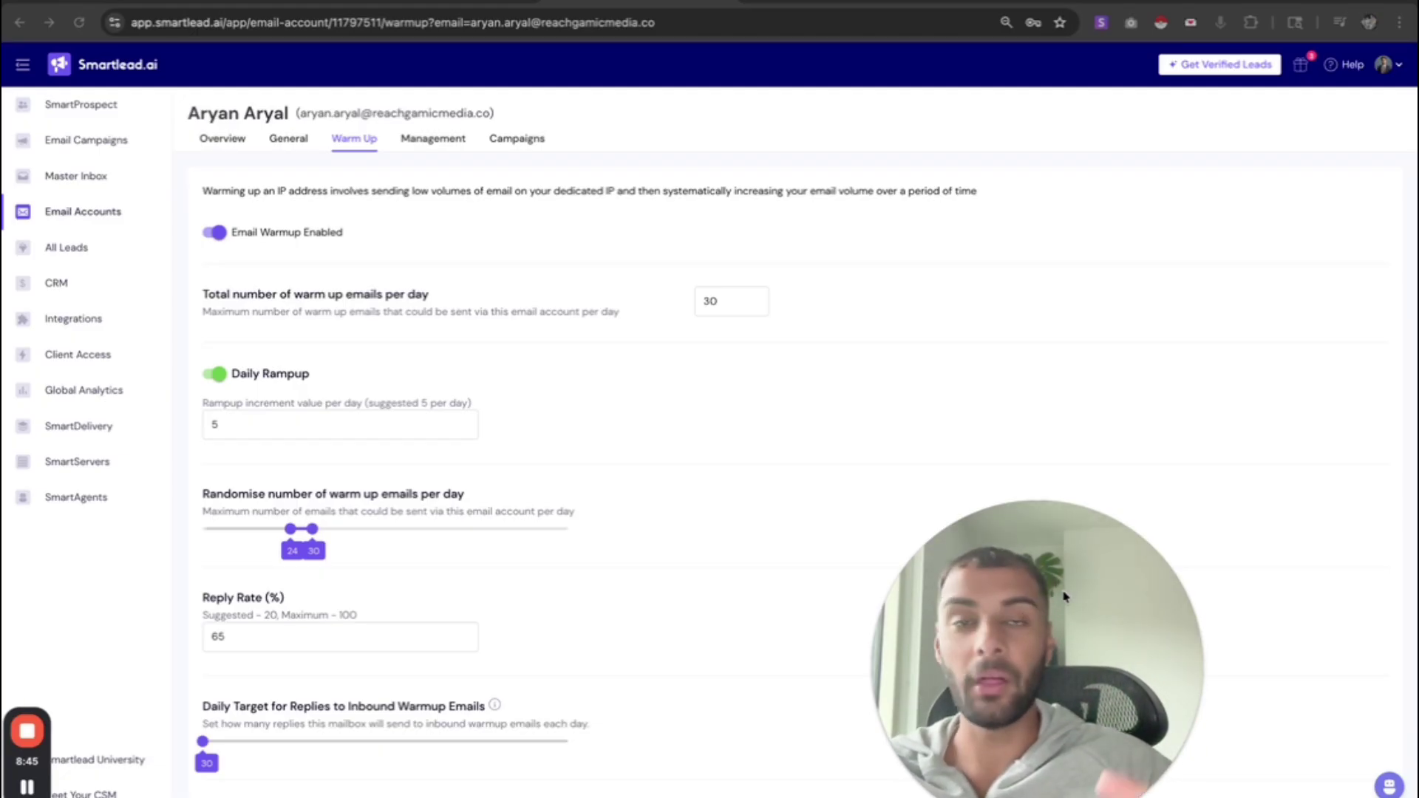
pyautogui.moveTo(1064, 597); pyautogui.dragTo(1260, 597)
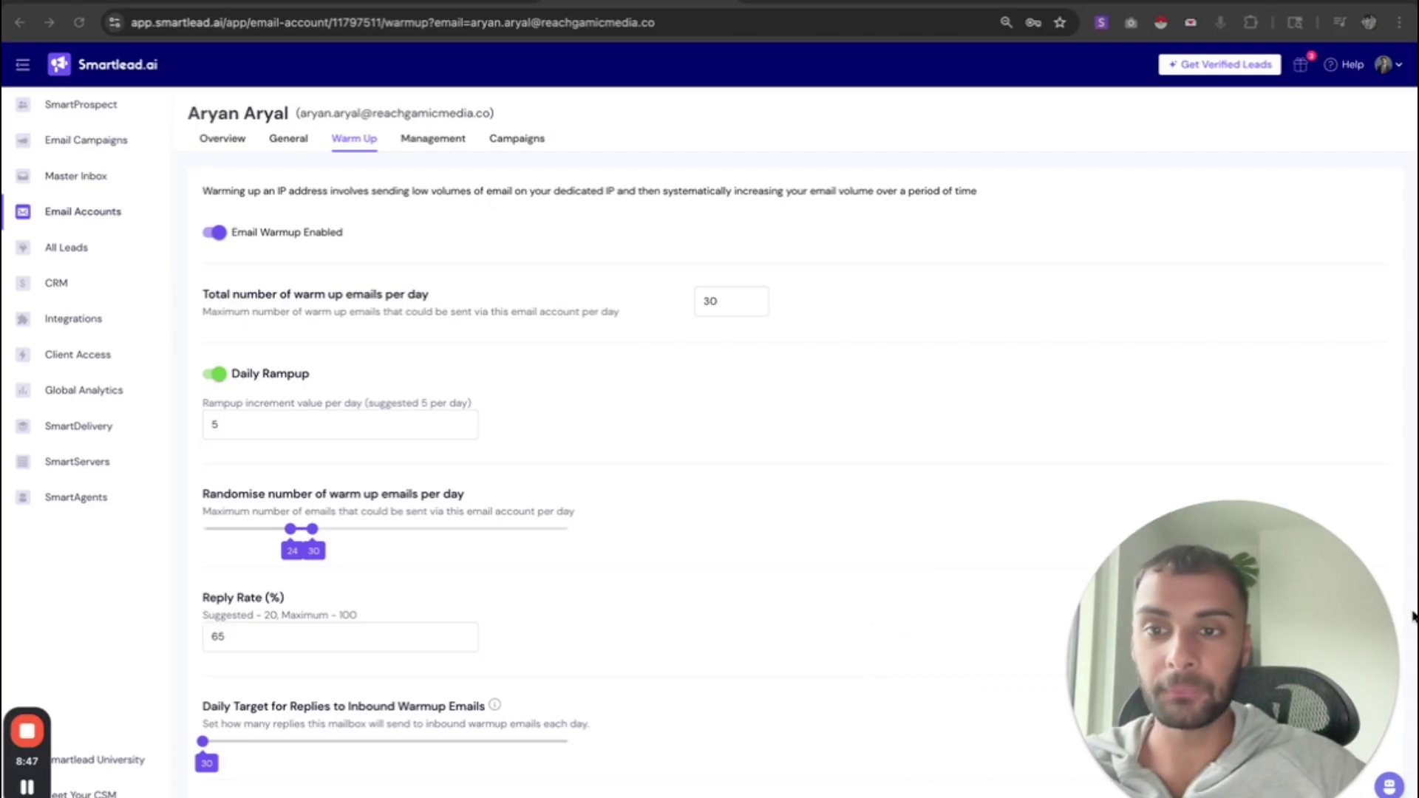
pyautogui.scroll(-1, 407, 327)
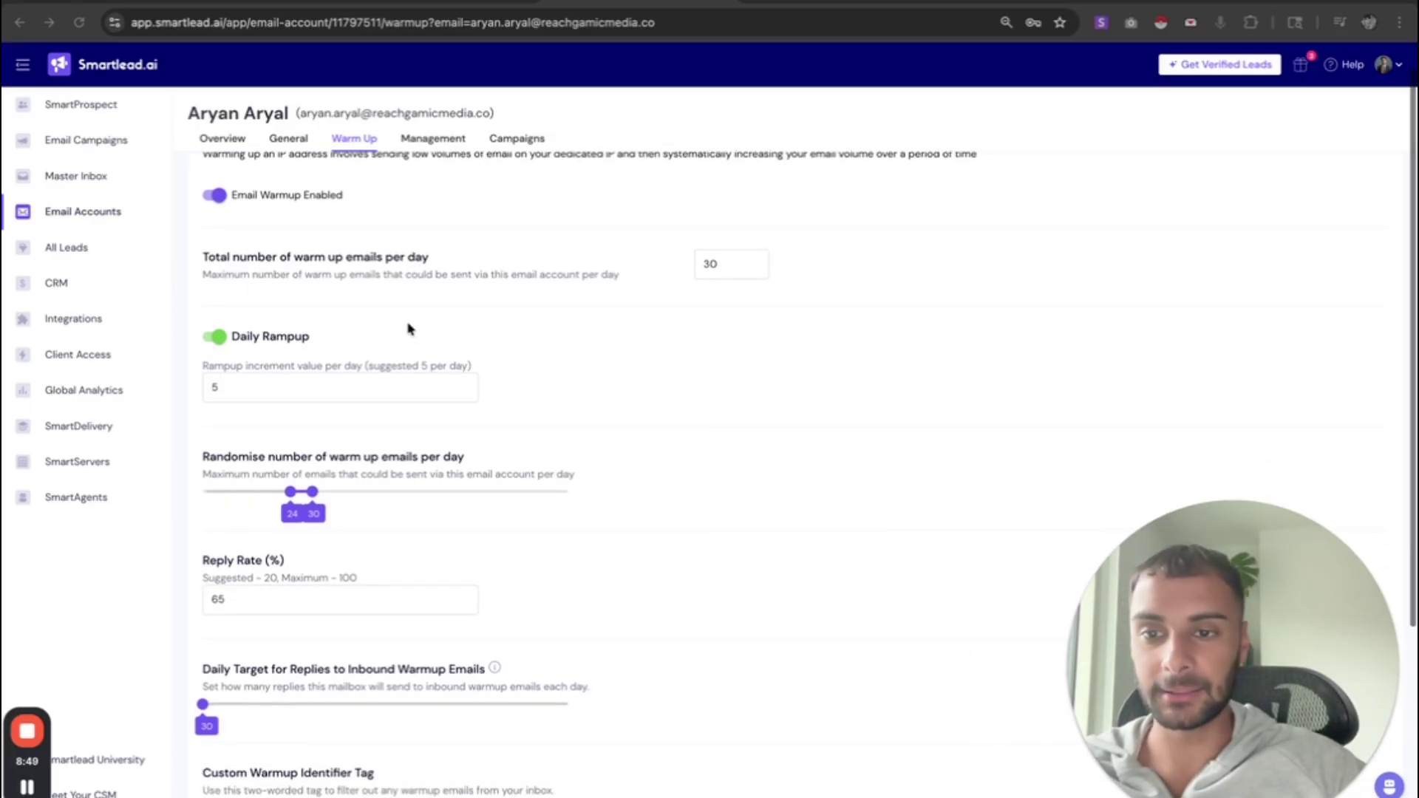
pyautogui.scroll(1, 406, 326)
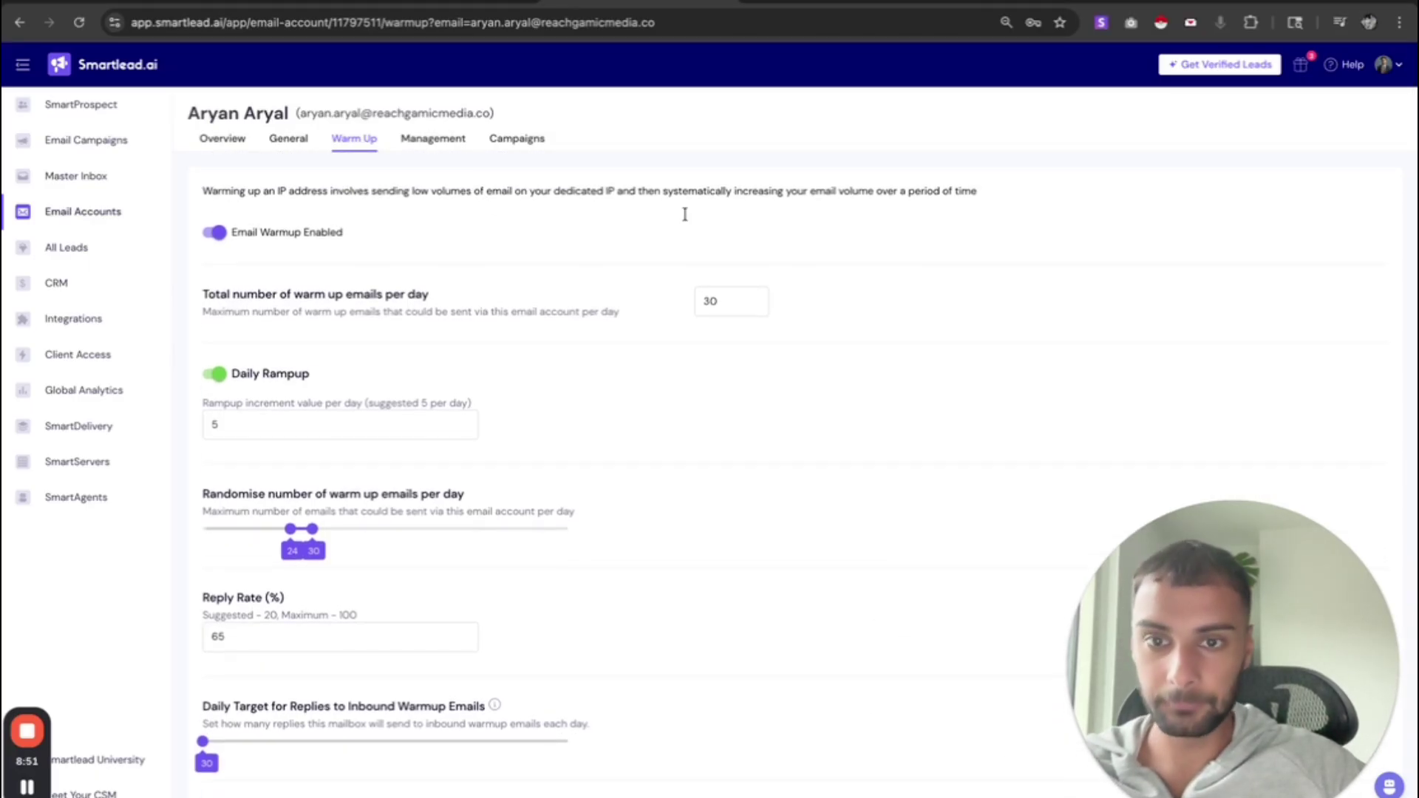
pyautogui.hotkey('ctrl', 'Tab')
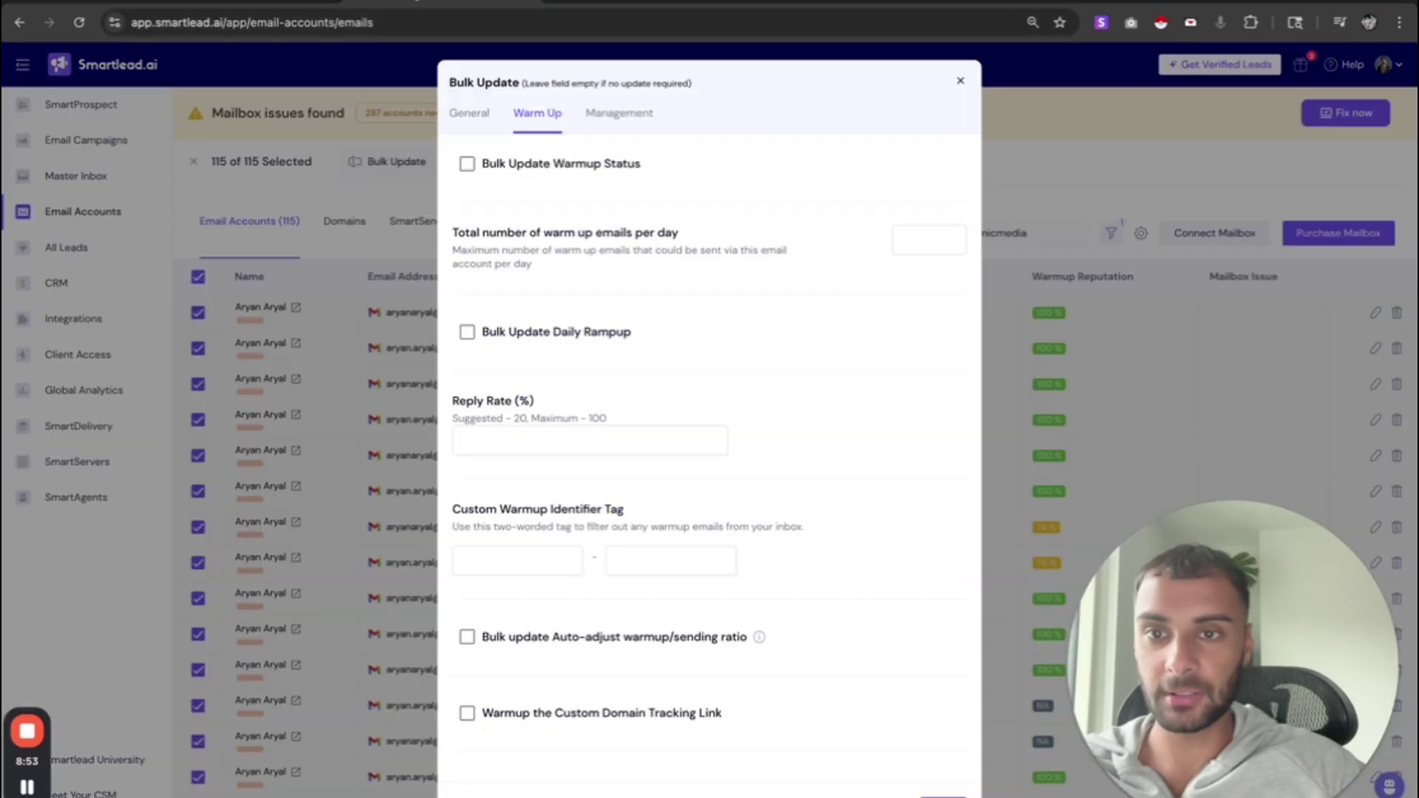
pyautogui.click(590, 165)
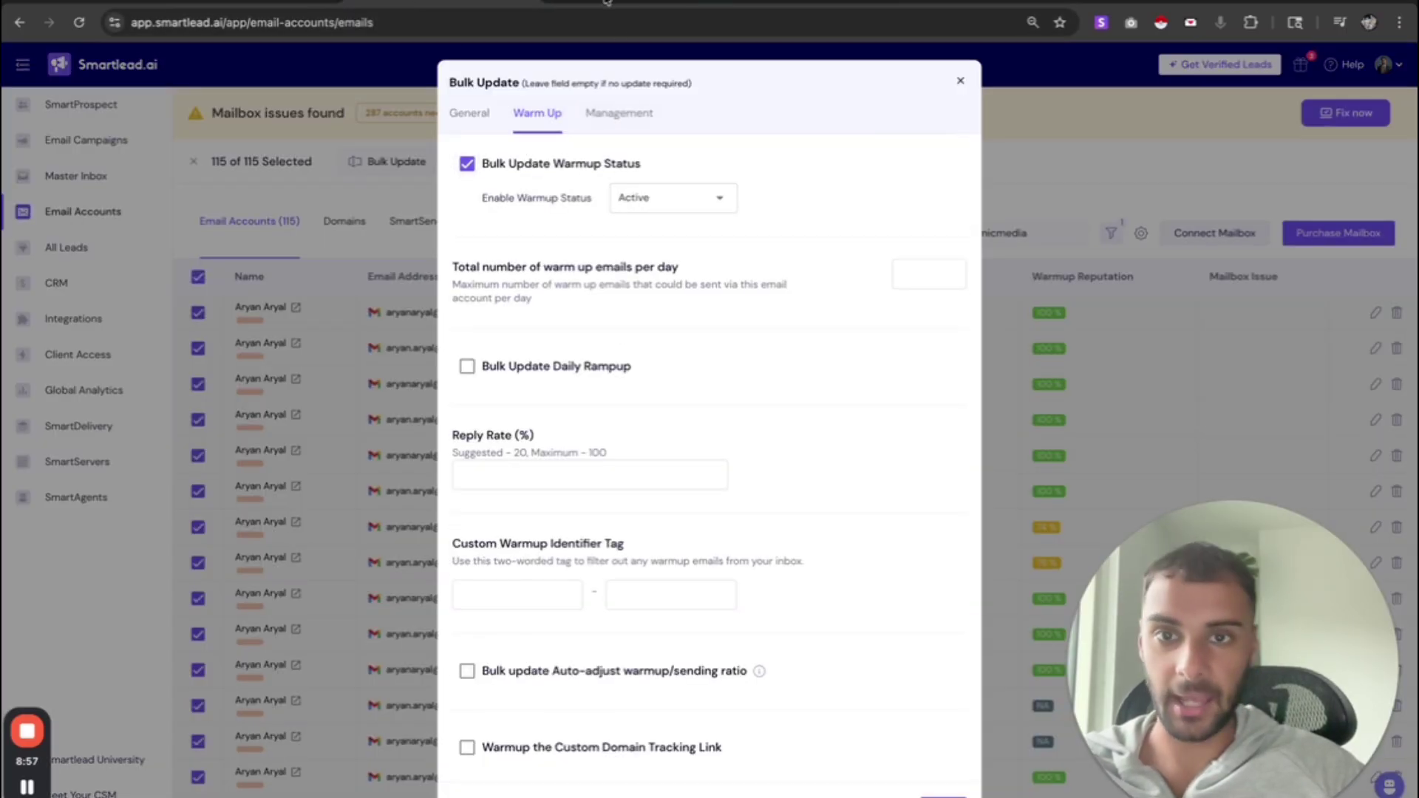
pyautogui.hotkey('ctrl', 'Tab')
pyautogui.moveTo(310, 293); pyautogui.dragTo(448, 299)
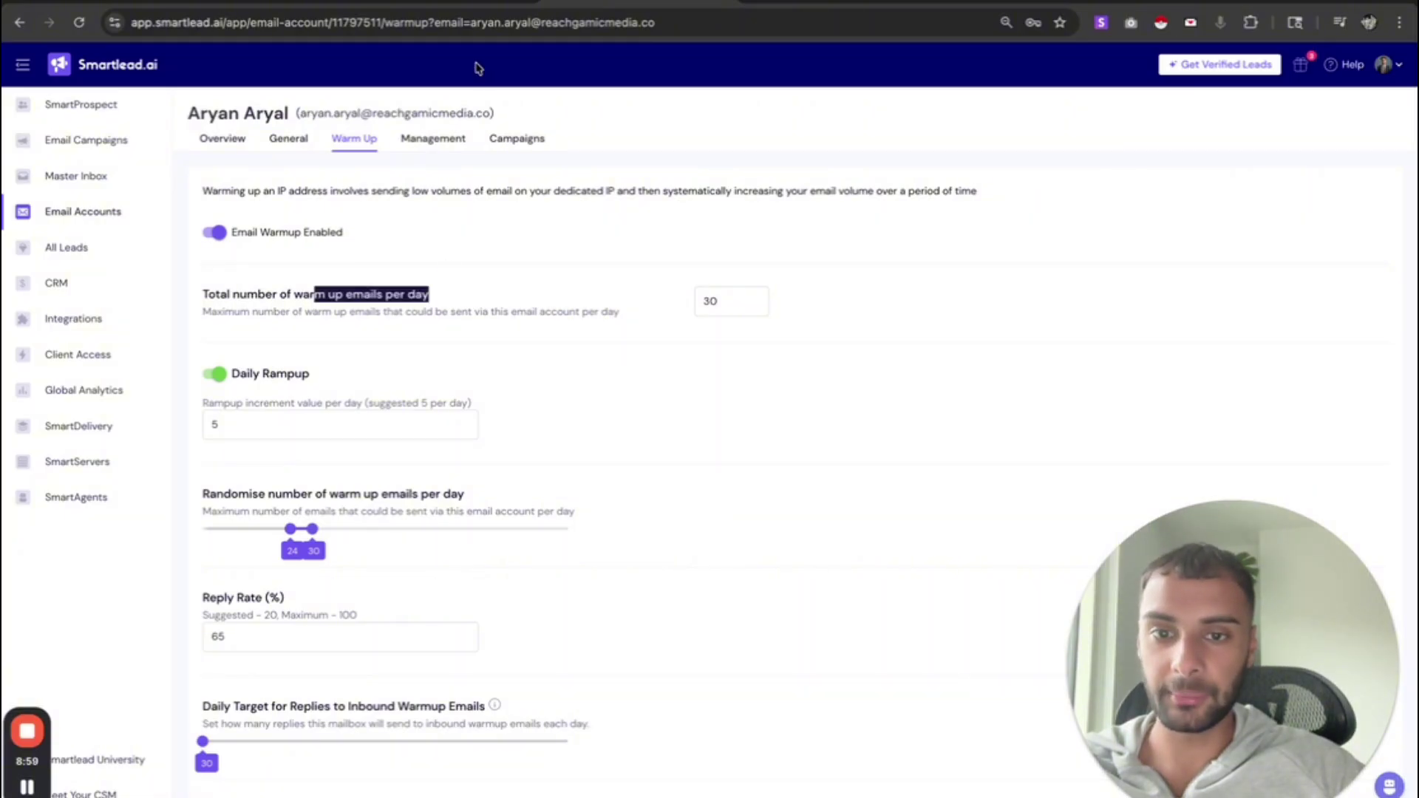
pyautogui.hotkey('ctrl', 'Tab')
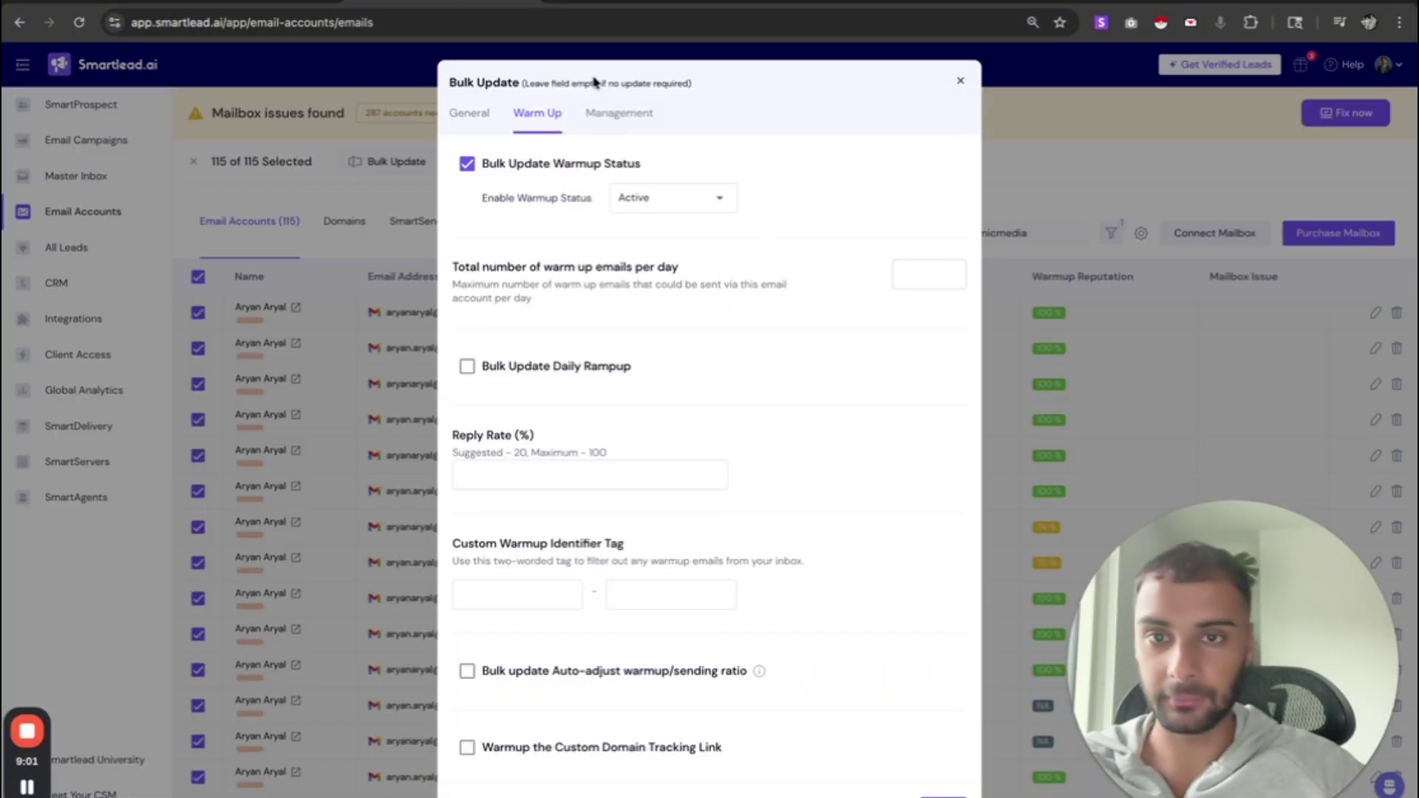
pyautogui.hotkey('ctrl', 'Tab')
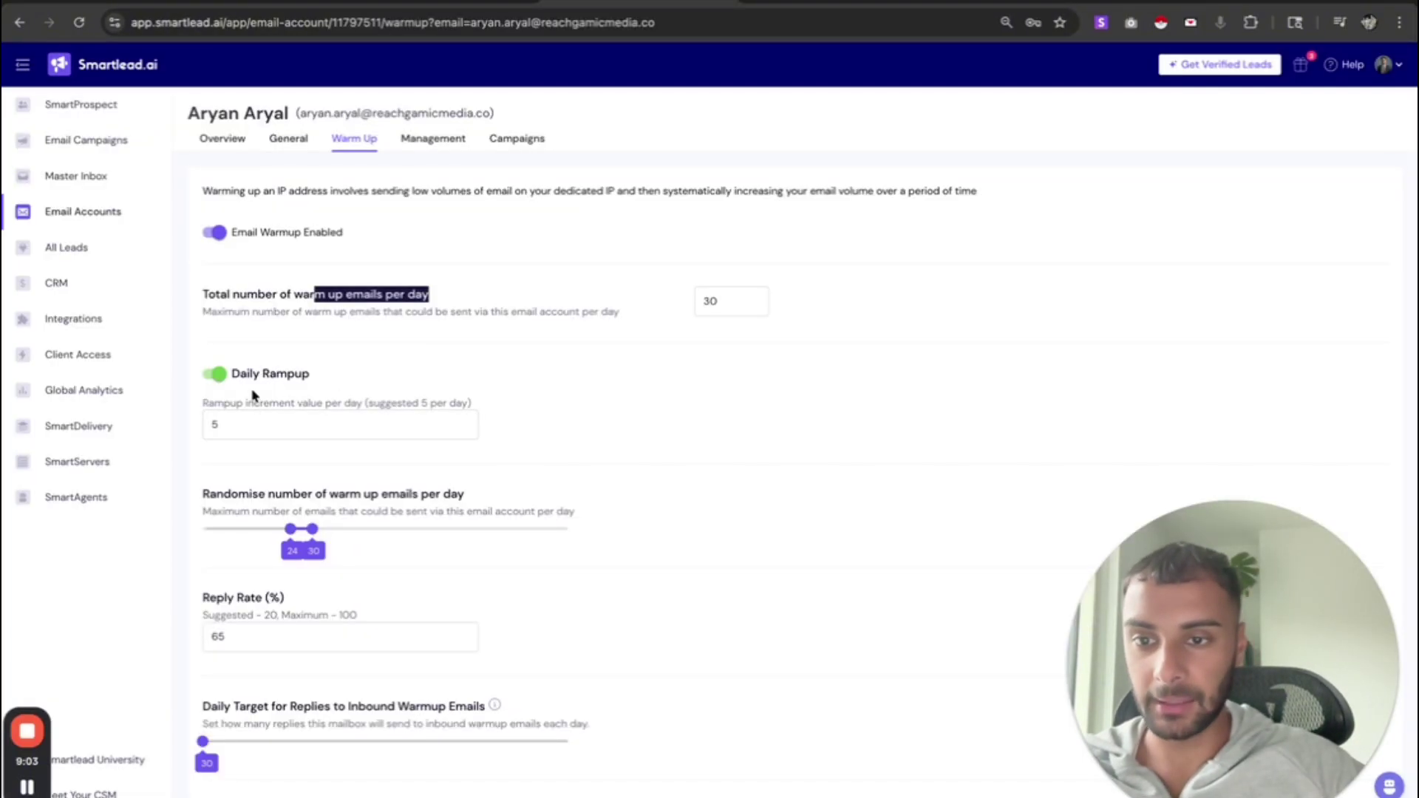
pyautogui.click(422, 8)
pyautogui.click(385, 3)
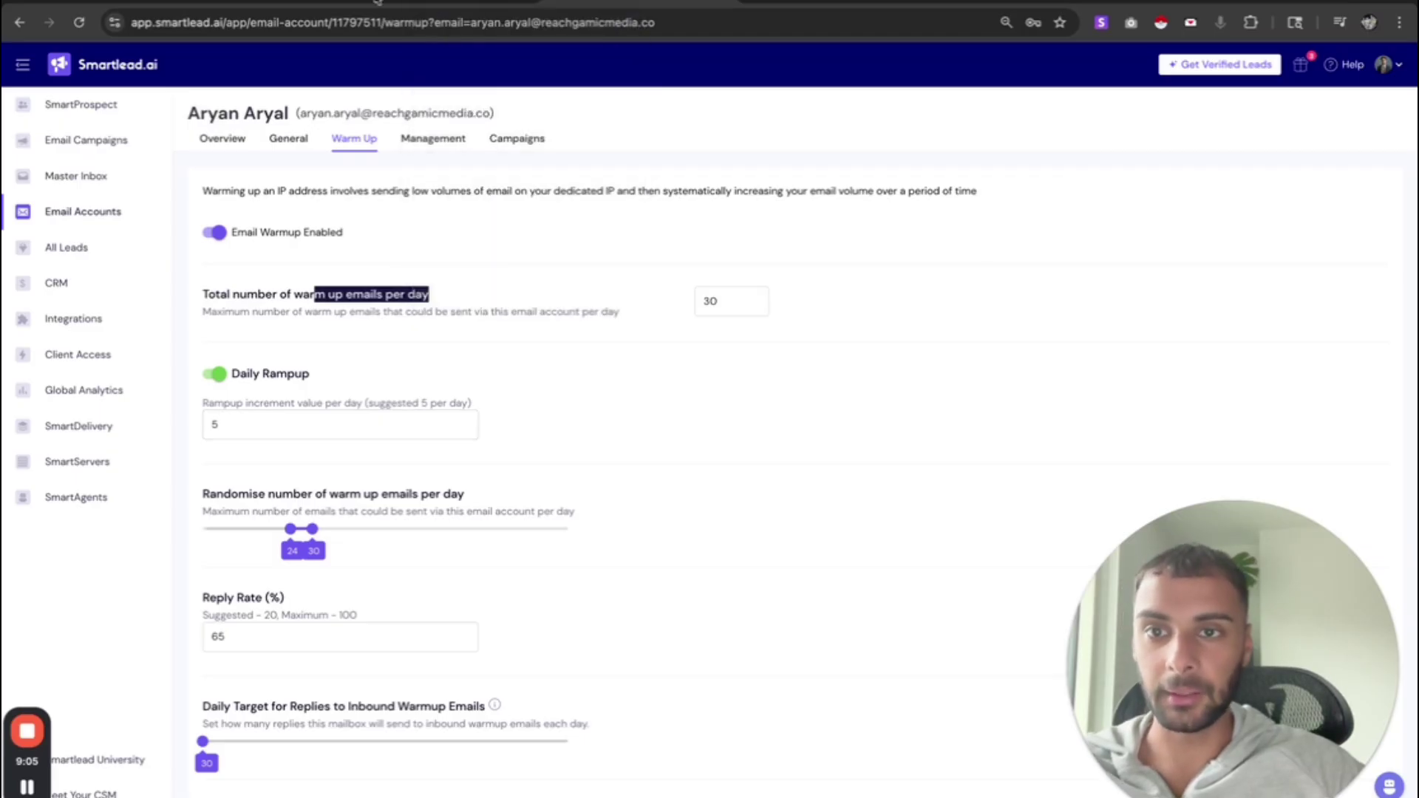
pyautogui.click(378, 3)
pyautogui.scroll(-2, 549, 431)
pyautogui.hotkey('ctrl', 'Tab')
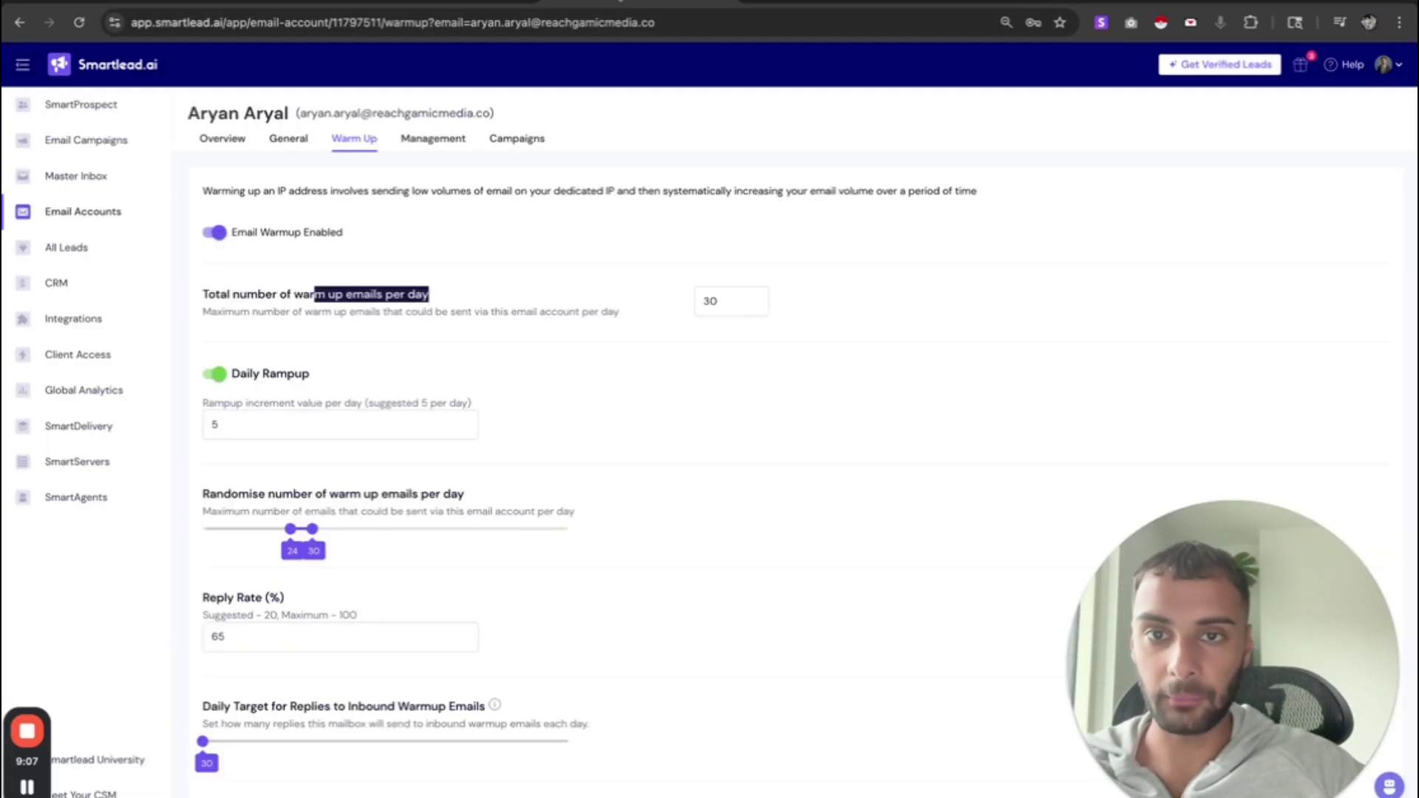
pyautogui.scroll(-4, 591, 490)
pyautogui.click(224, 414)
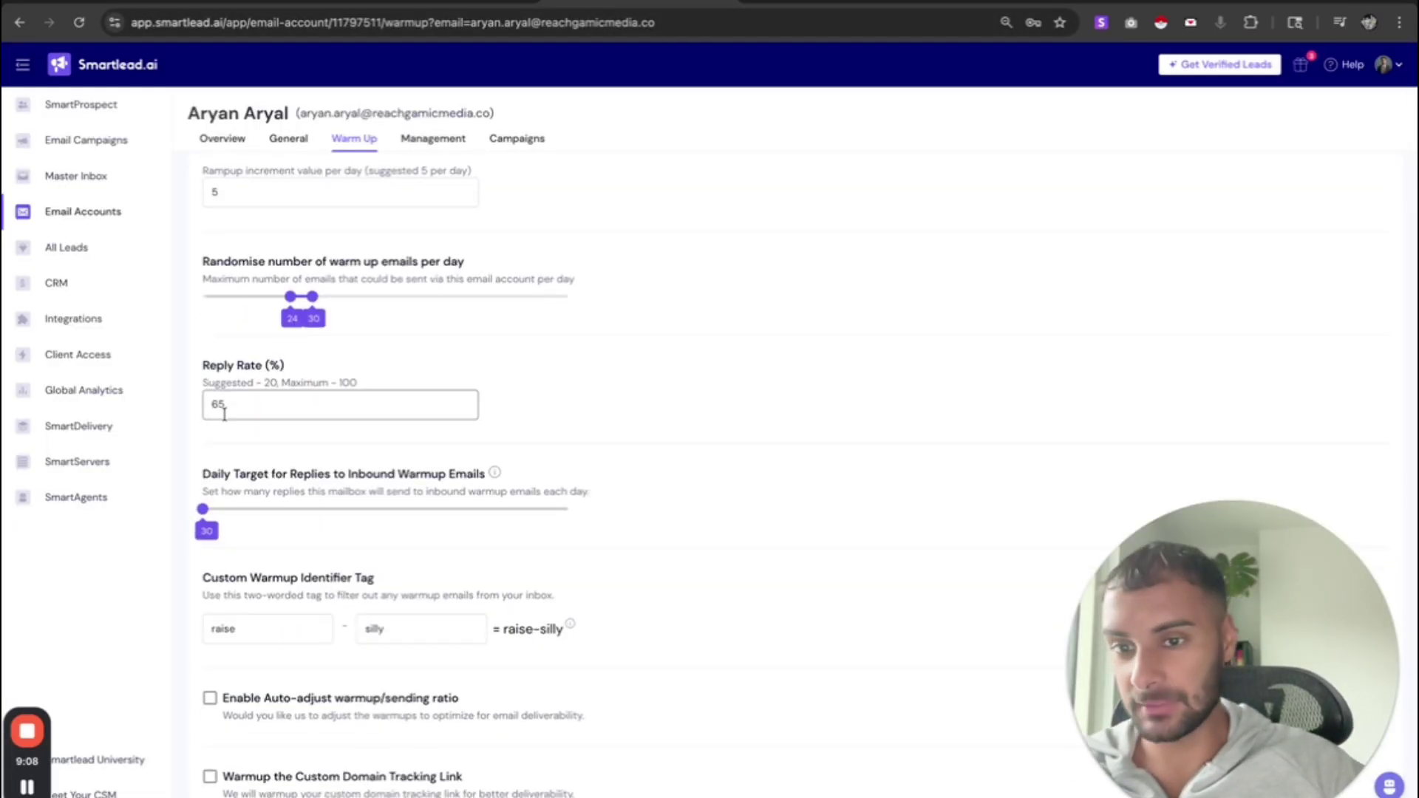
pyautogui.click(552, 589)
pyautogui.scroll(-2, 551, 589)
pyautogui.scroll(3, 552, 589)
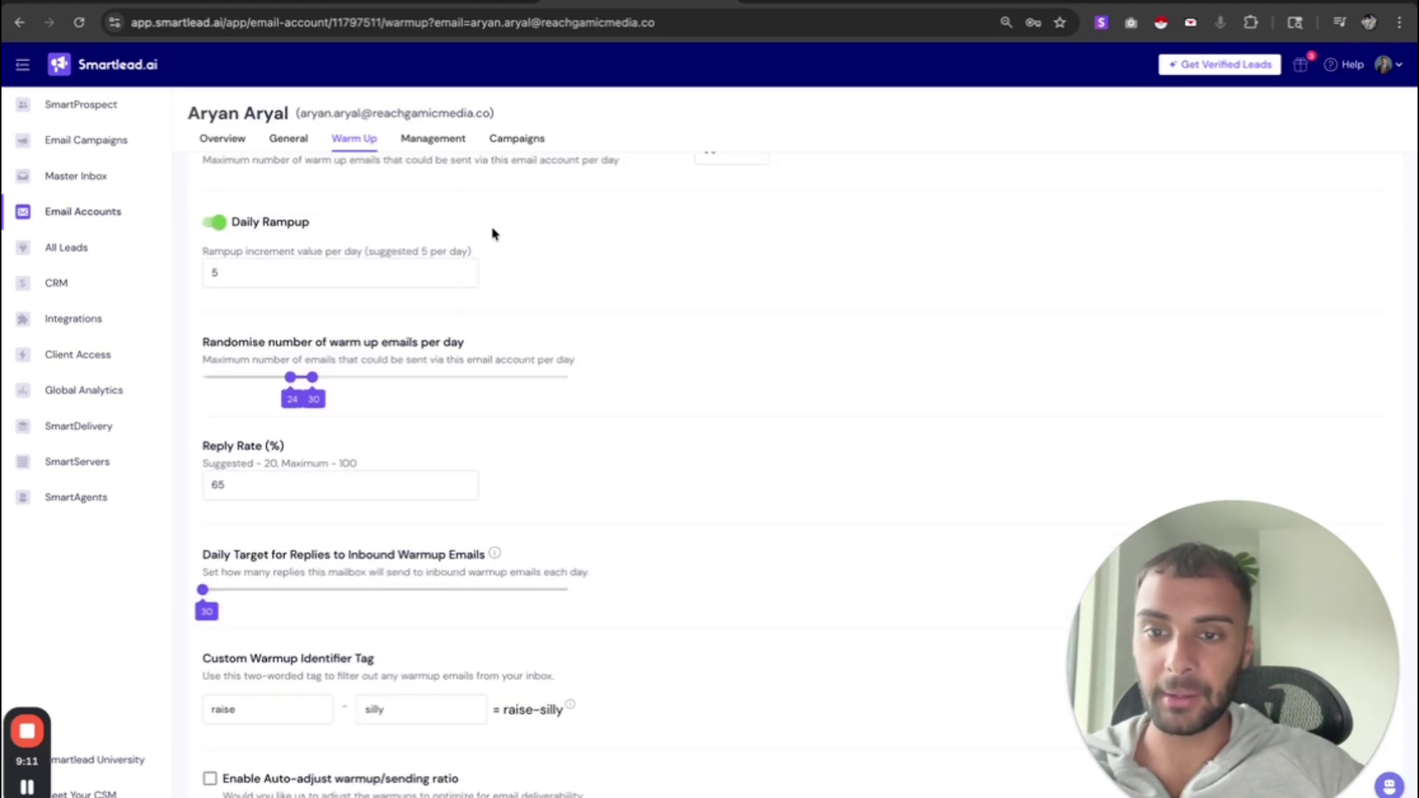
pyautogui.hotkey('ctrl', 'shift', 'Tab')
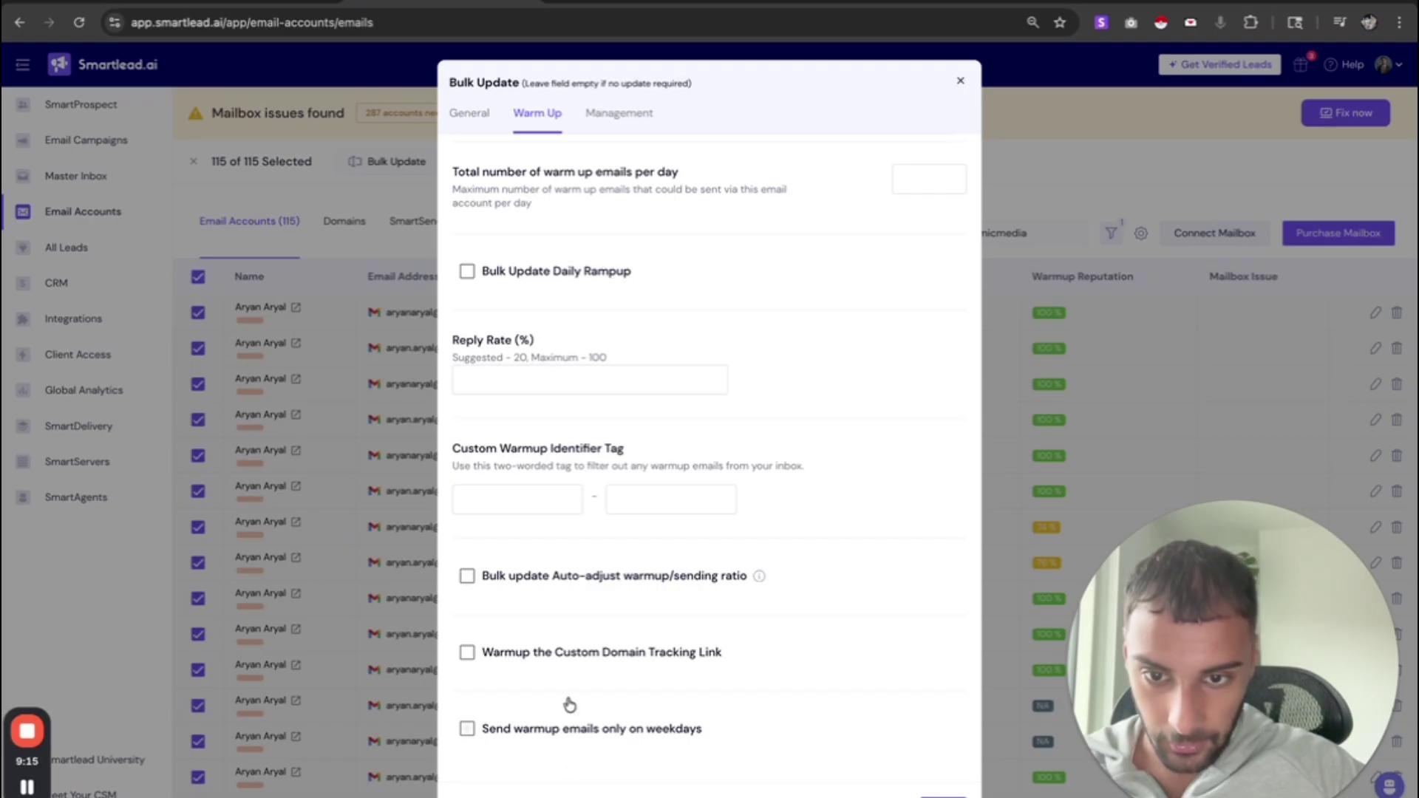
pyautogui.scroll(2, 590, 739)
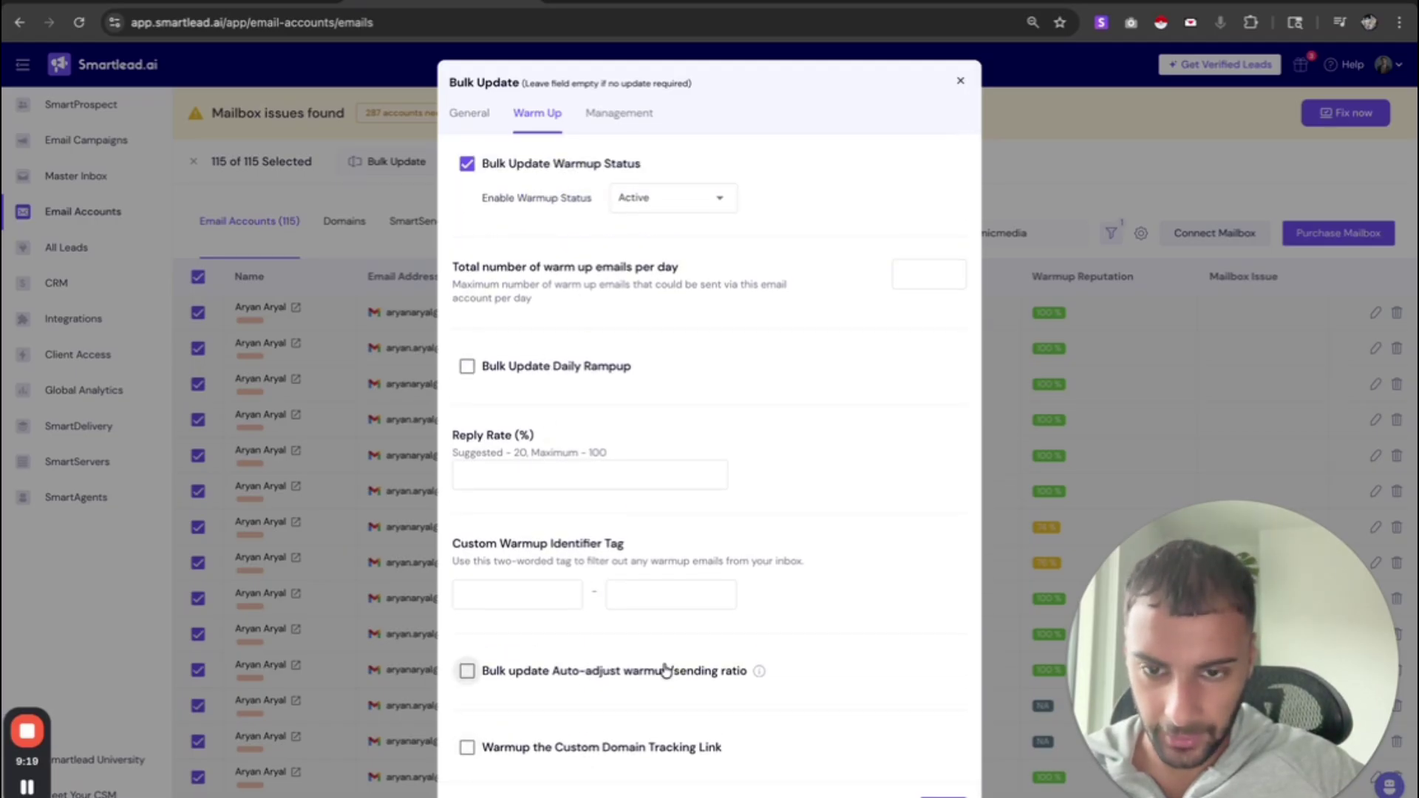
pyautogui.scroll(-2, 654, 671)
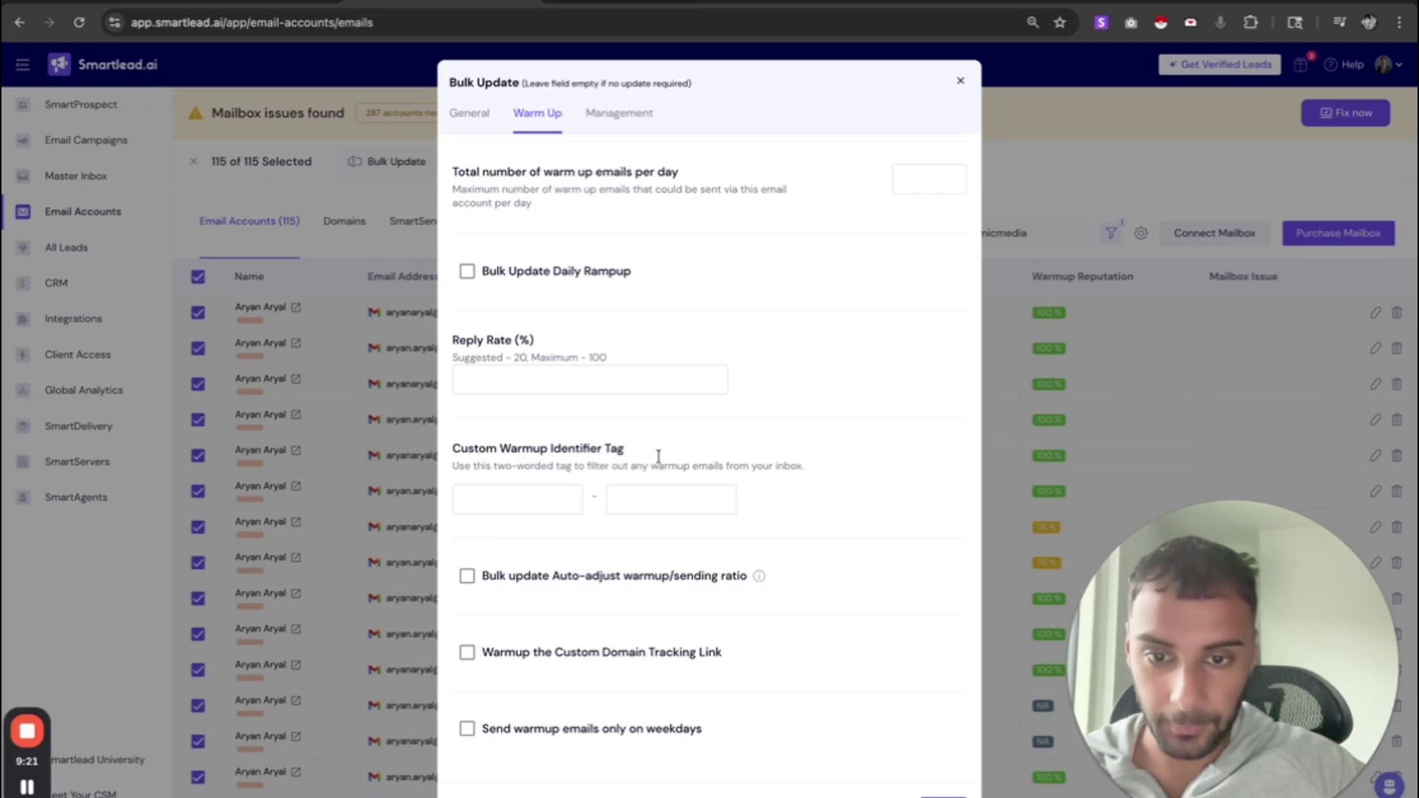
pyautogui.click(612, 2)
pyautogui.scroll(-3, 477, 281)
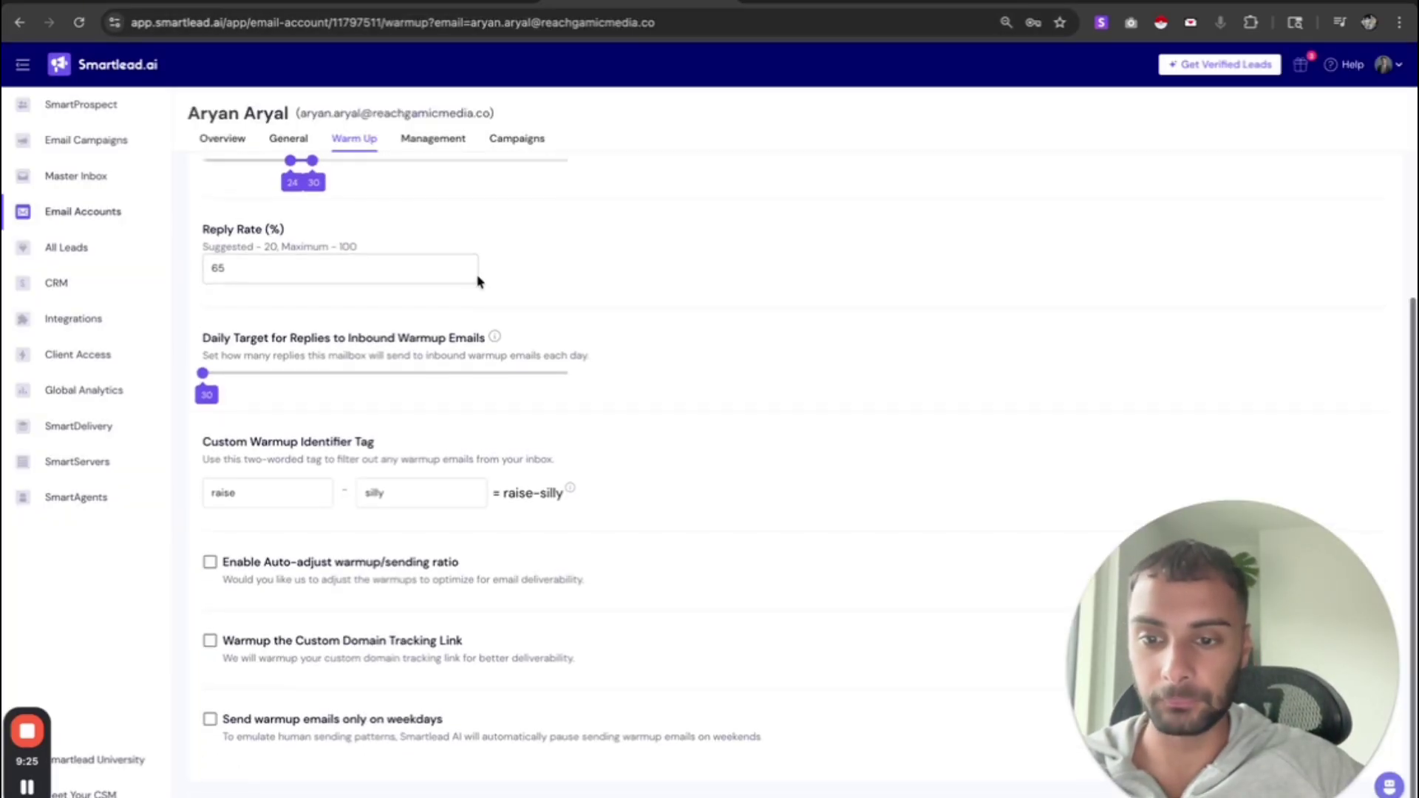
pyautogui.scroll(3, 477, 281)
pyautogui.scroll(2, 346, 490)
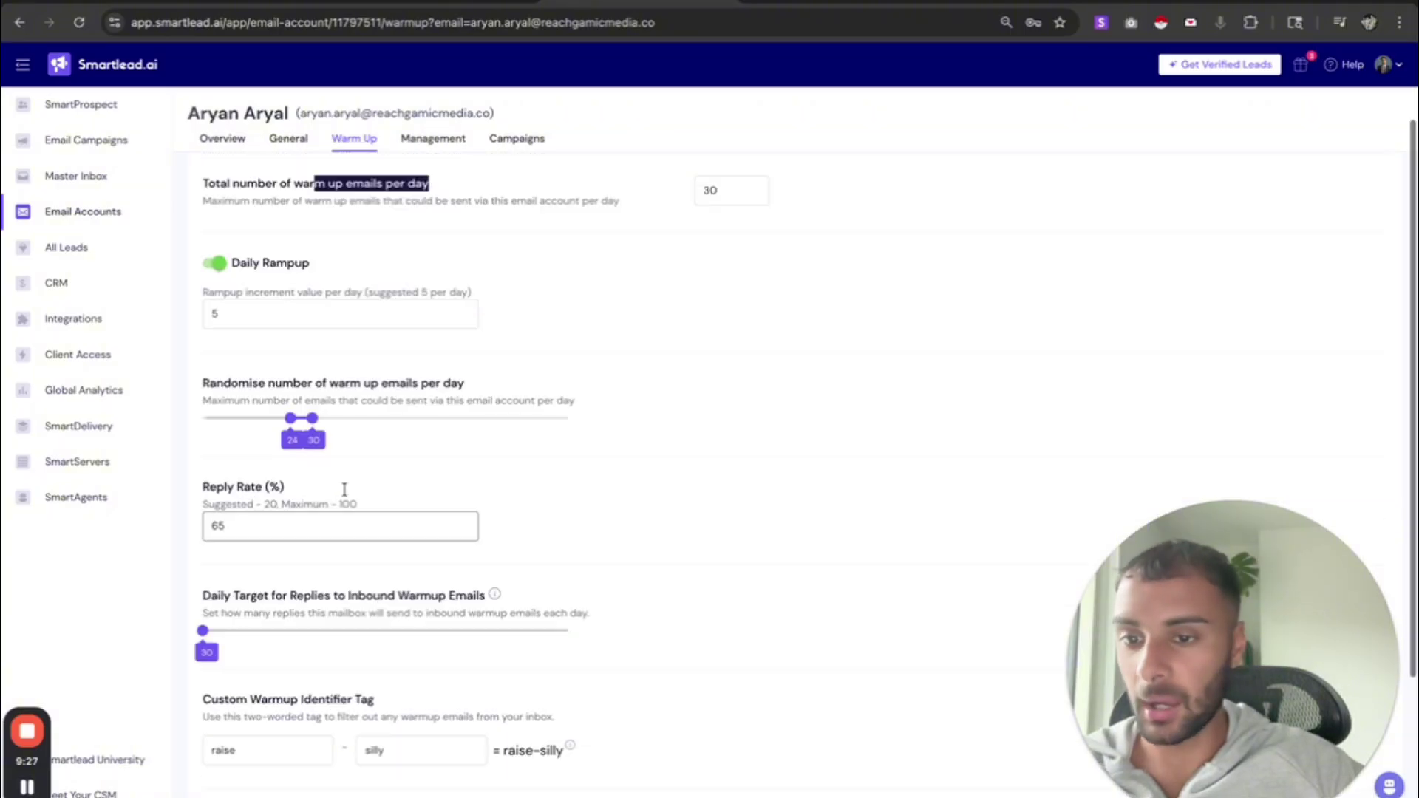
pyautogui.click(445, 2)
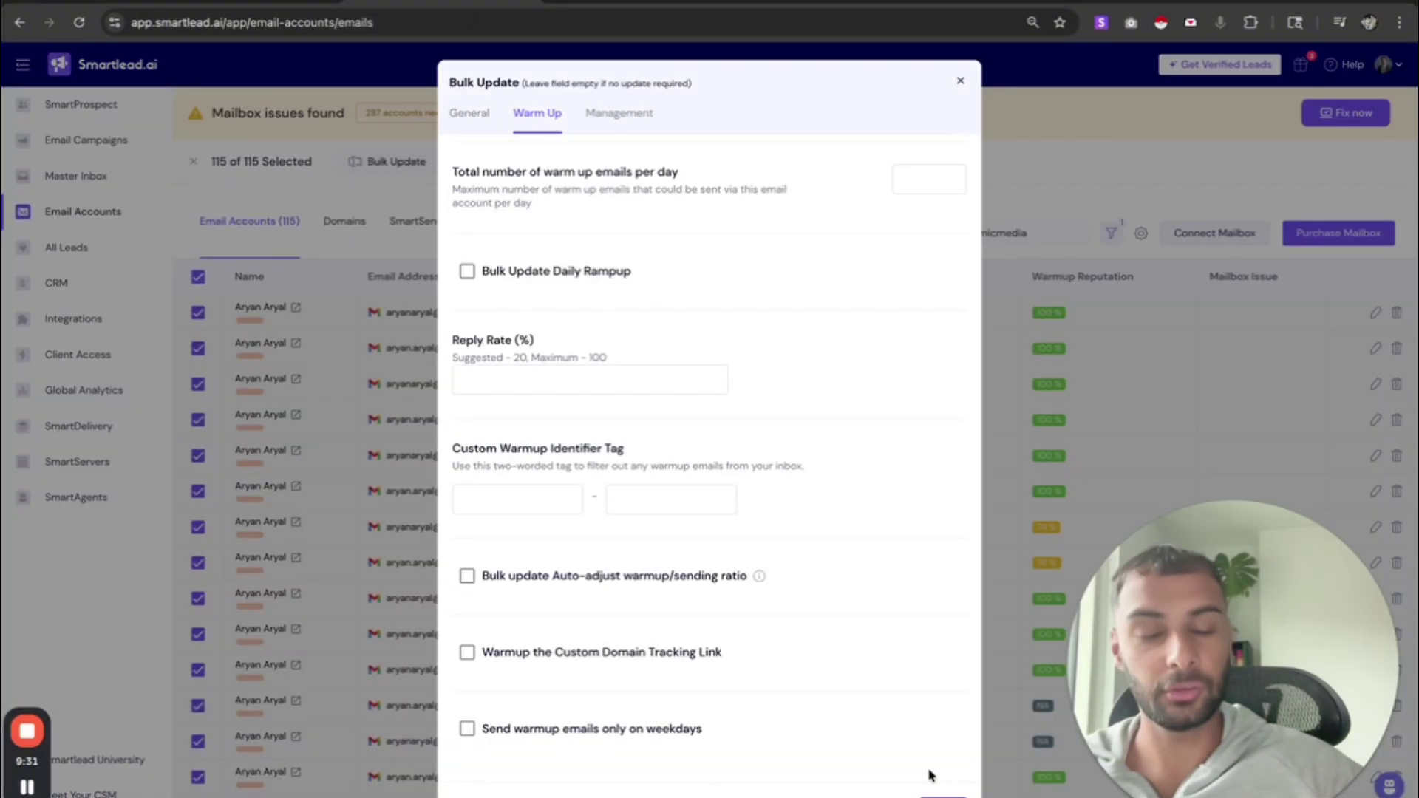
pyautogui.click(943, 795)
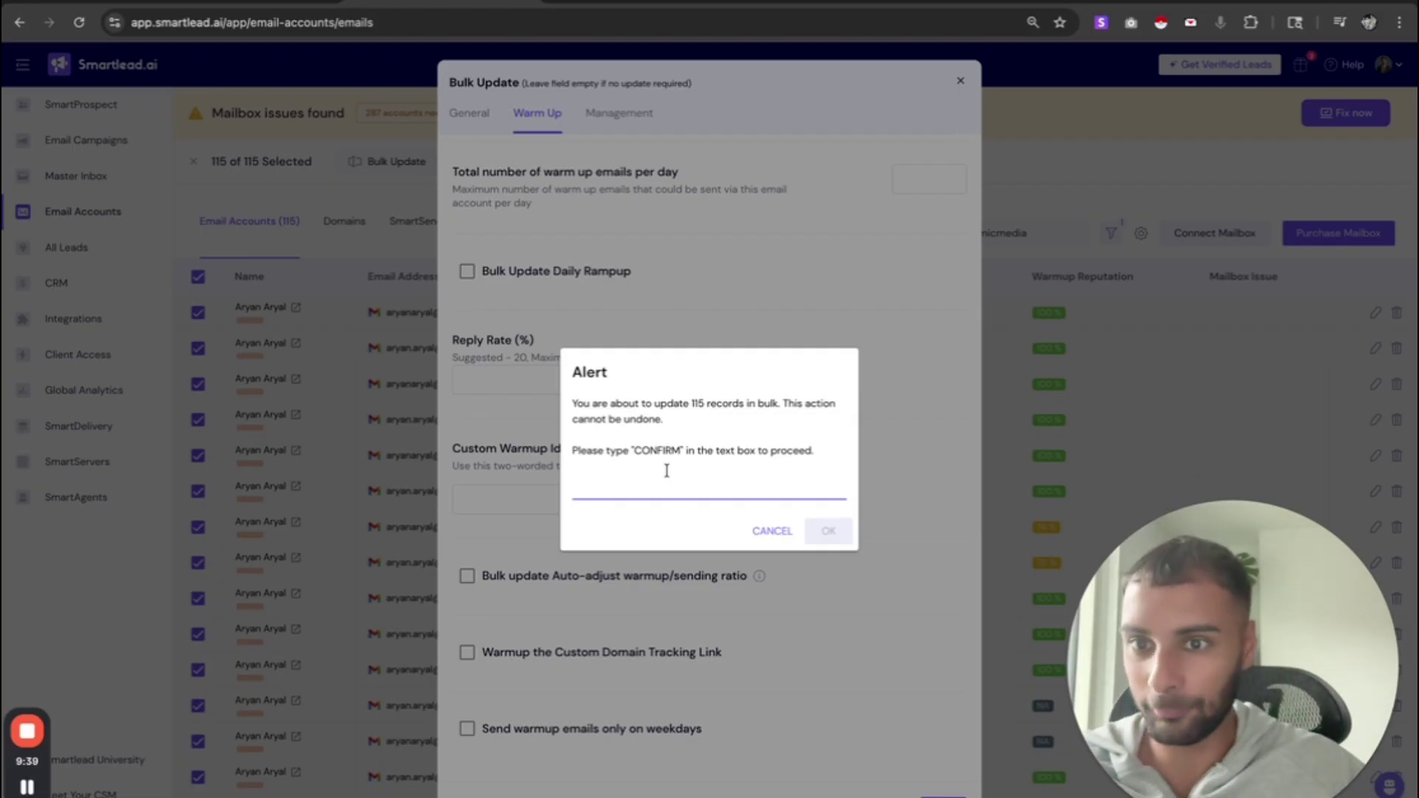
pyautogui.click(748, 531)
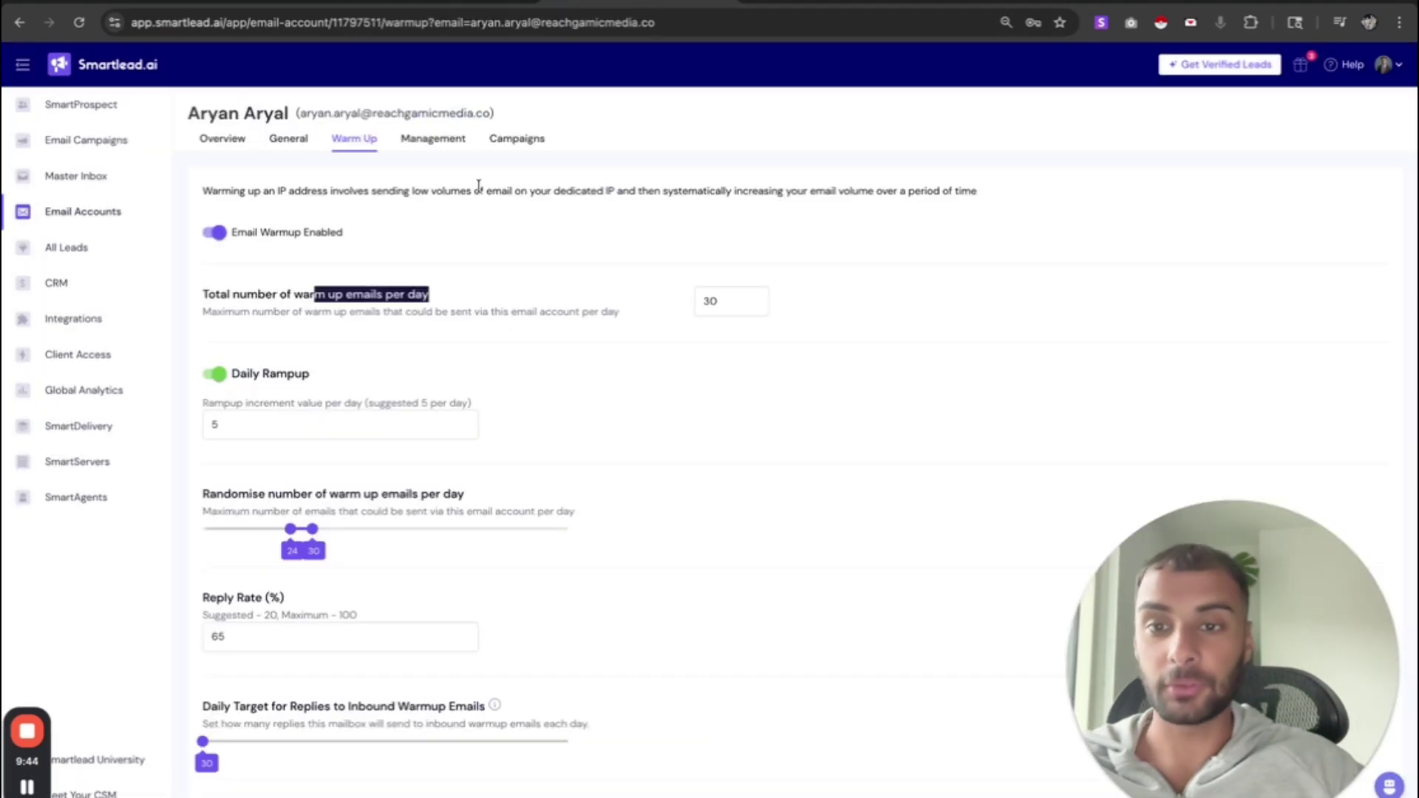
# - On the account Overview, highlight the Outbound Status message confirming the 2-week warm-up is complete
pyautogui.click(216, 140)
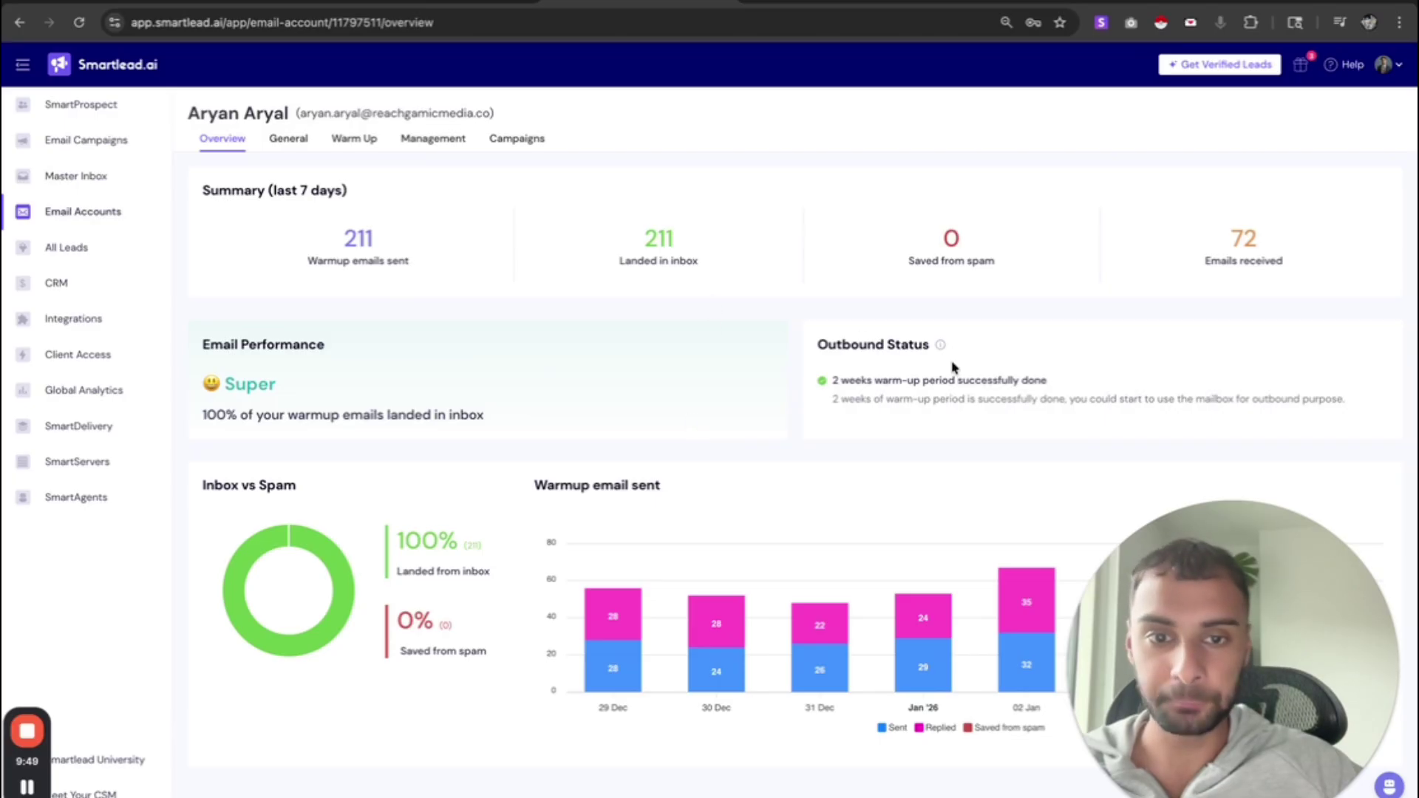
pyautogui.moveTo(915, 346); pyautogui.dragTo(783, 338)
pyautogui.moveTo(837, 381); pyautogui.dragTo(1033, 389)
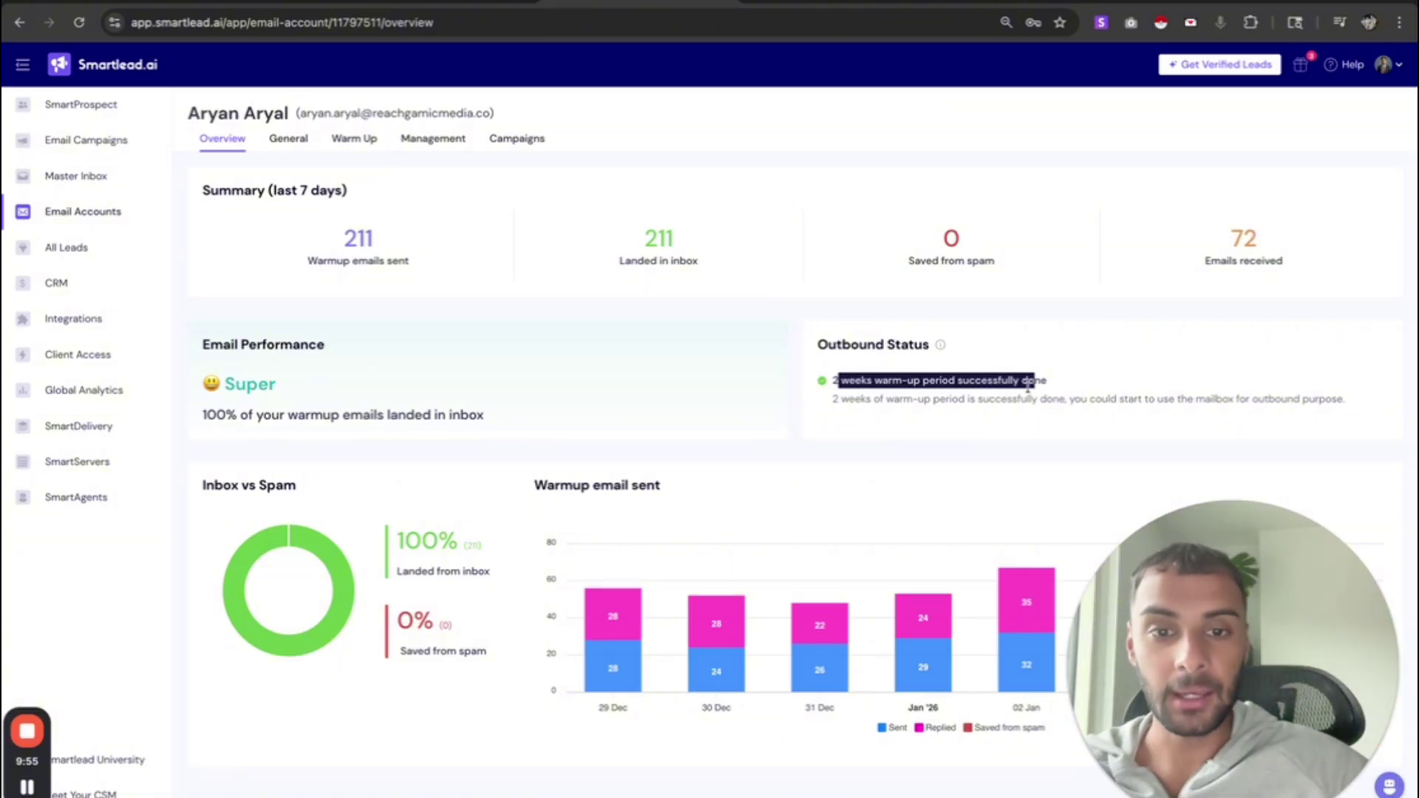
pyautogui.click(1029, 384)
pyautogui.moveTo(833, 381); pyautogui.dragTo(1080, 399)
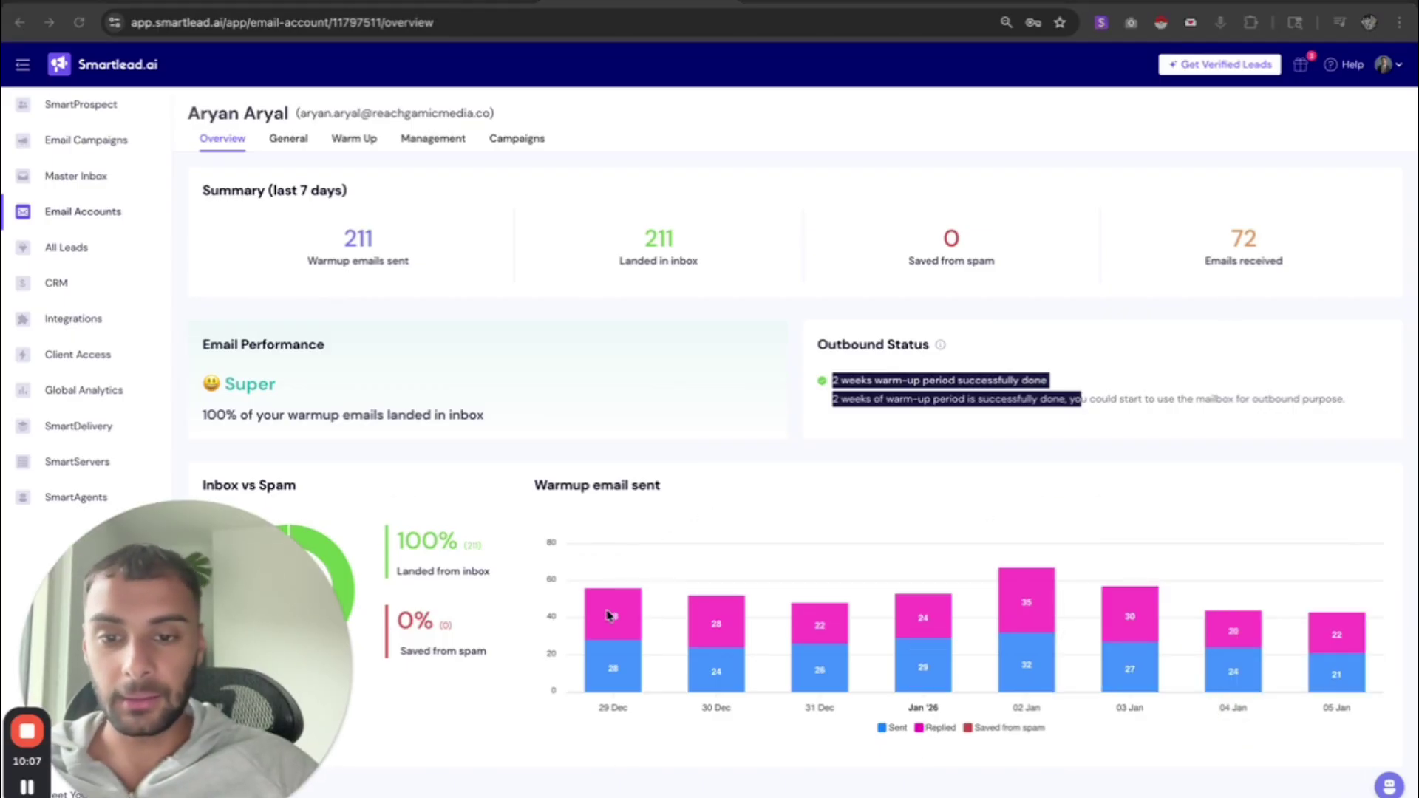
pyautogui.click(879, 370)
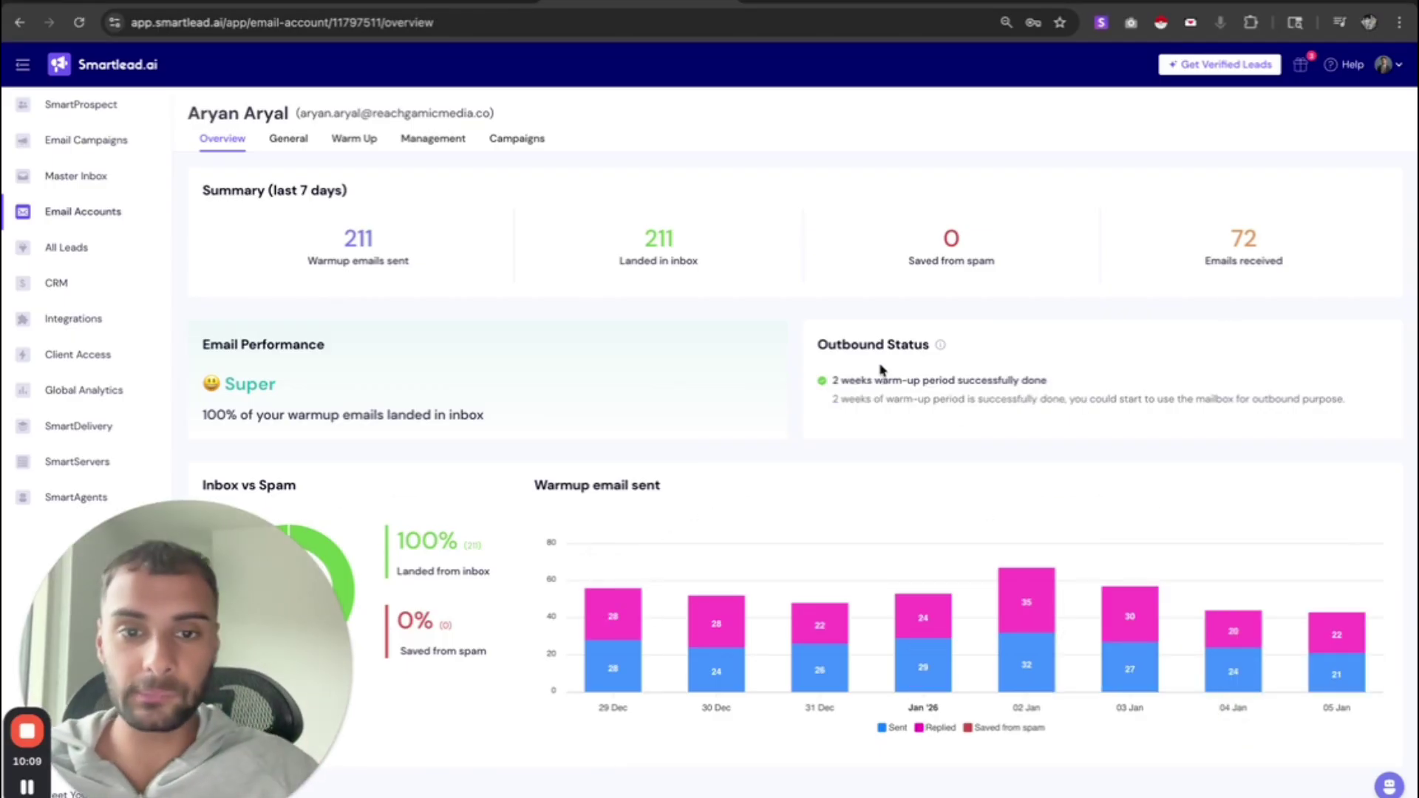
pyautogui.moveTo(877, 376); pyautogui.dragTo(830, 383)
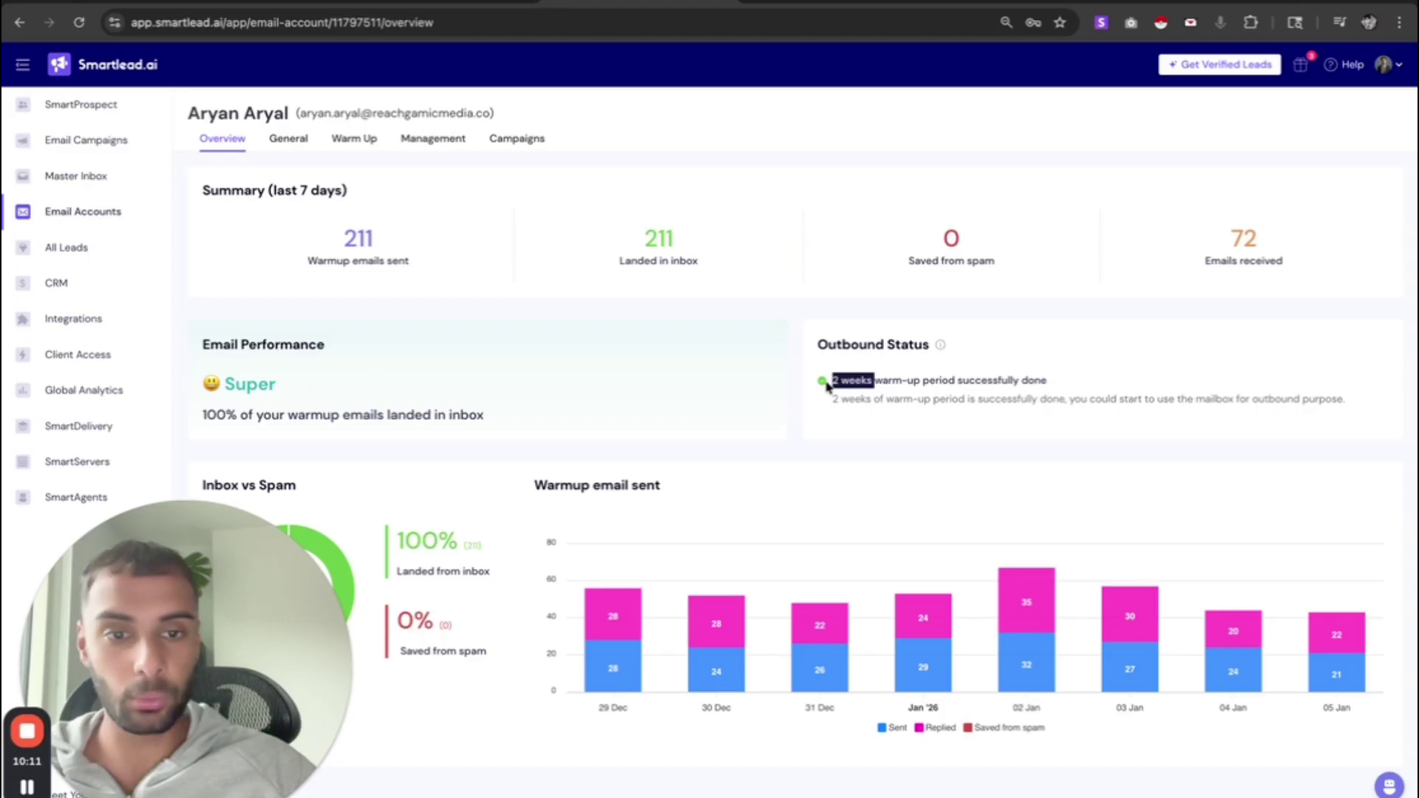
pyautogui.click(828, 385)
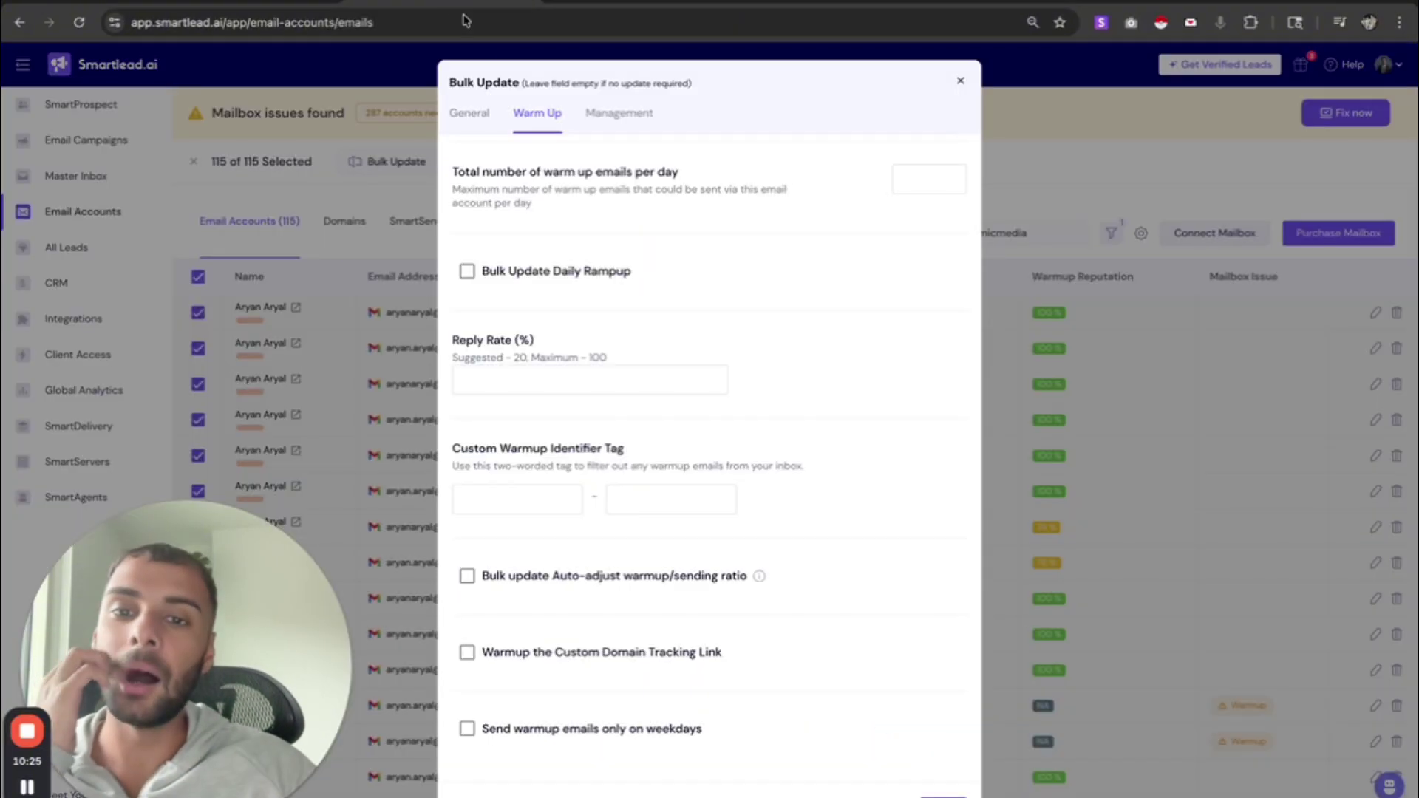
# - In the bulk General tab, set Message Per Day to 22 and Minimum time gap to 7 minutes
pyautogui.click(468, 113)
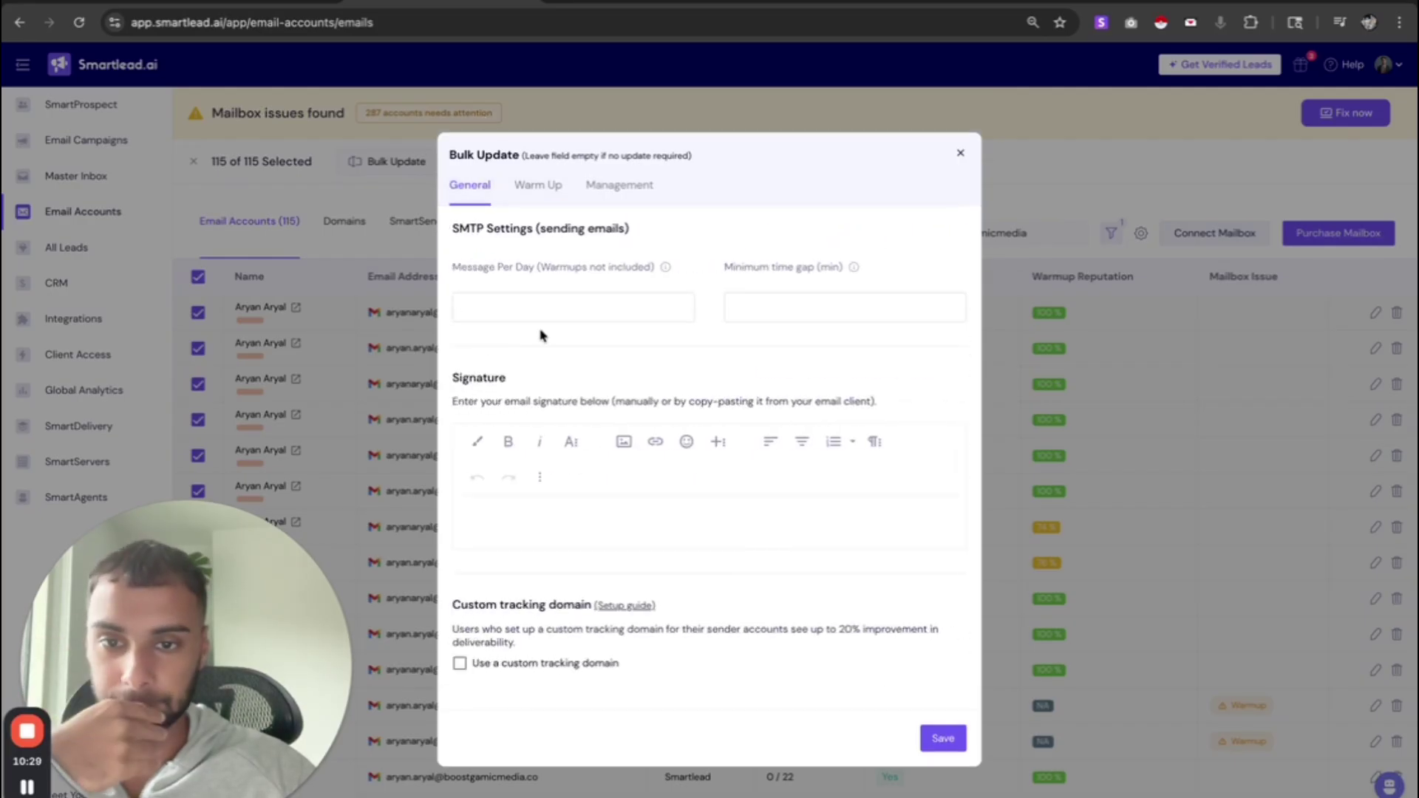
pyautogui.moveTo(443, 253); pyautogui.dragTo(693, 292)
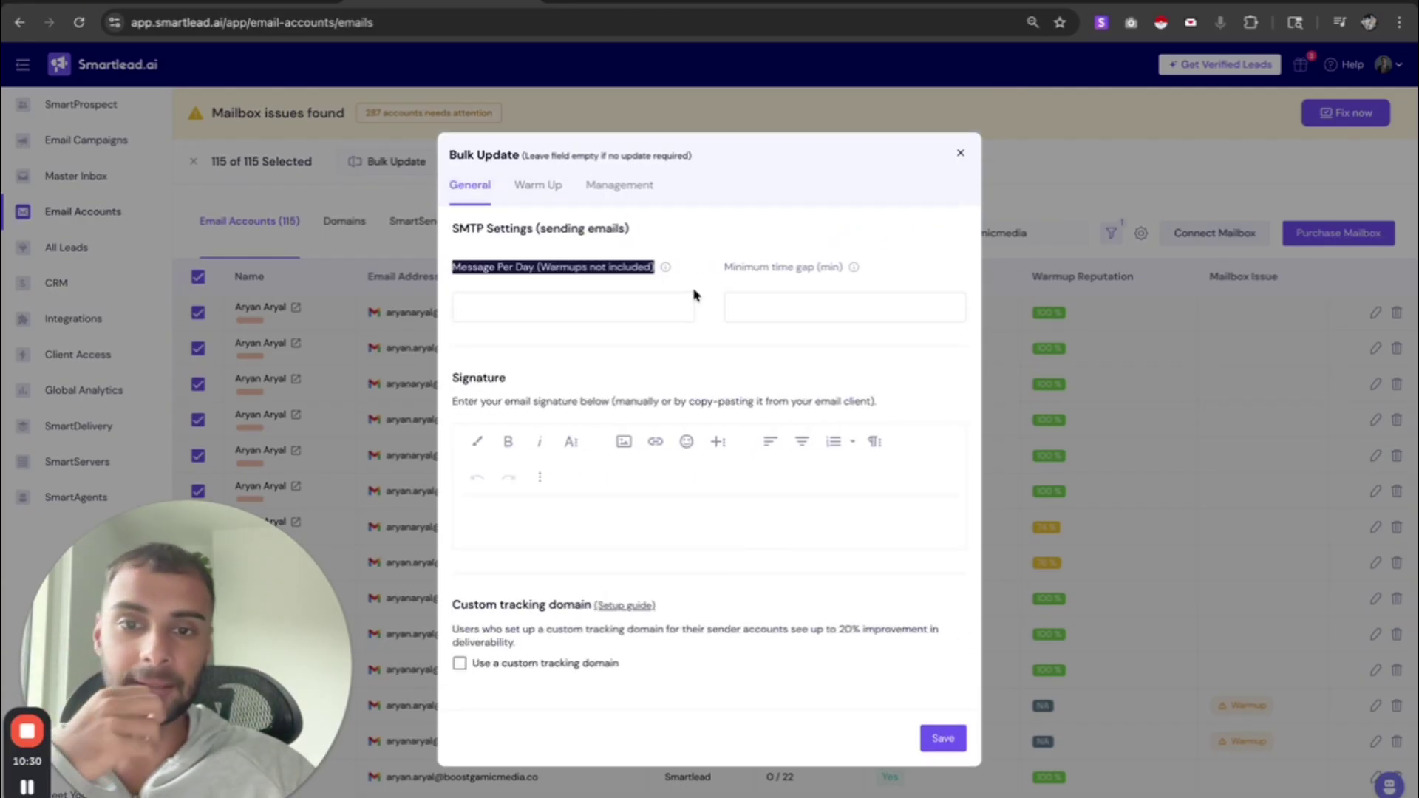
pyautogui.tripleClick(576, 261)
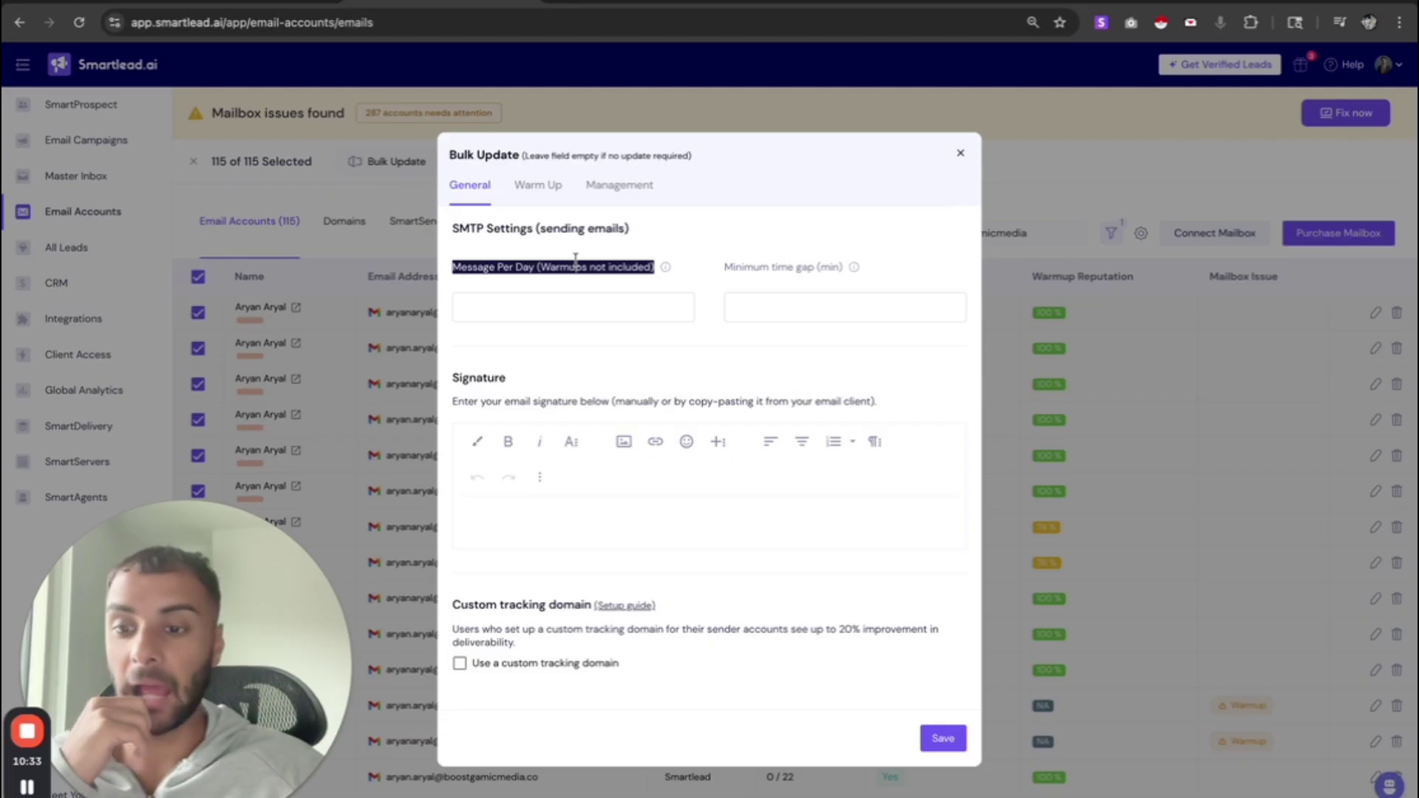
pyautogui.click(549, 310)
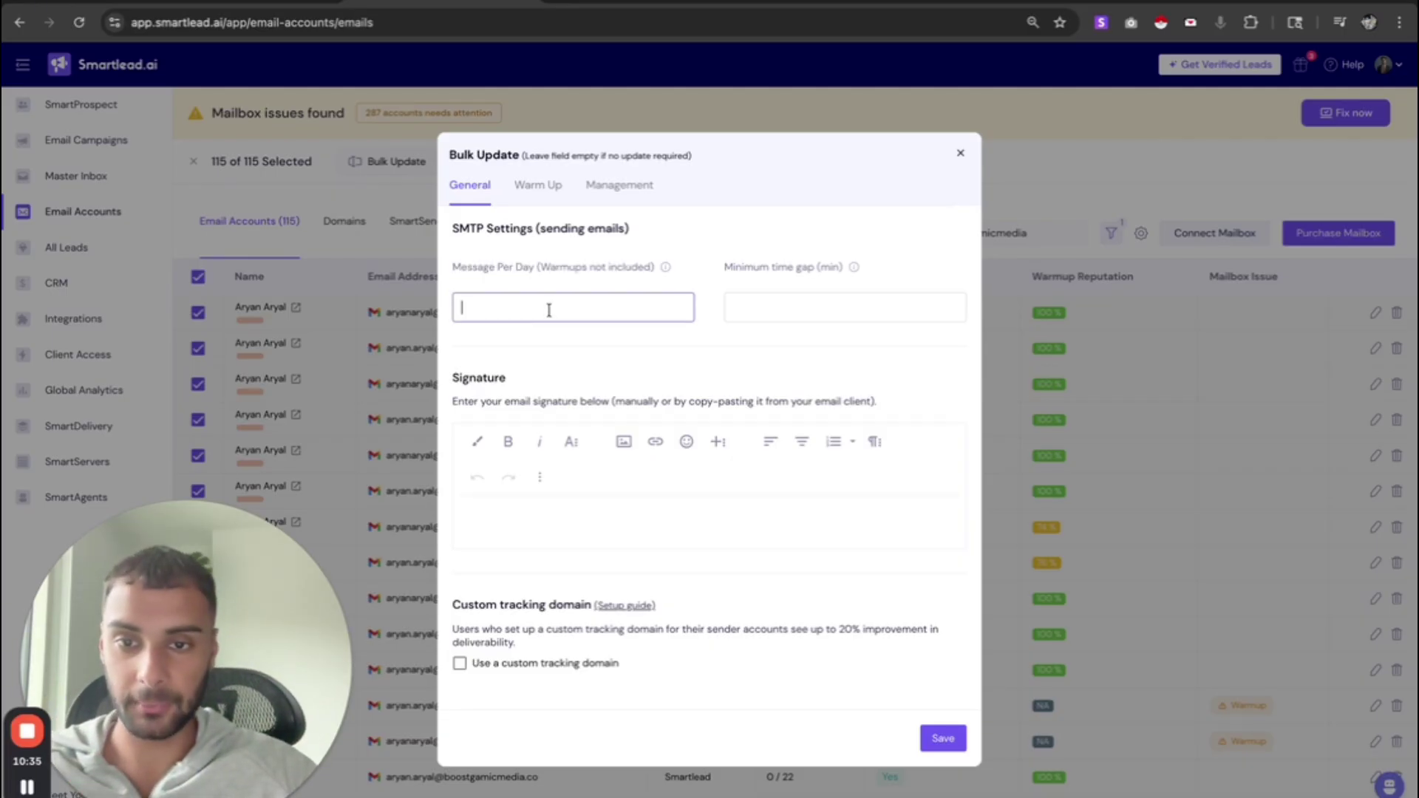
pyautogui.write('22')
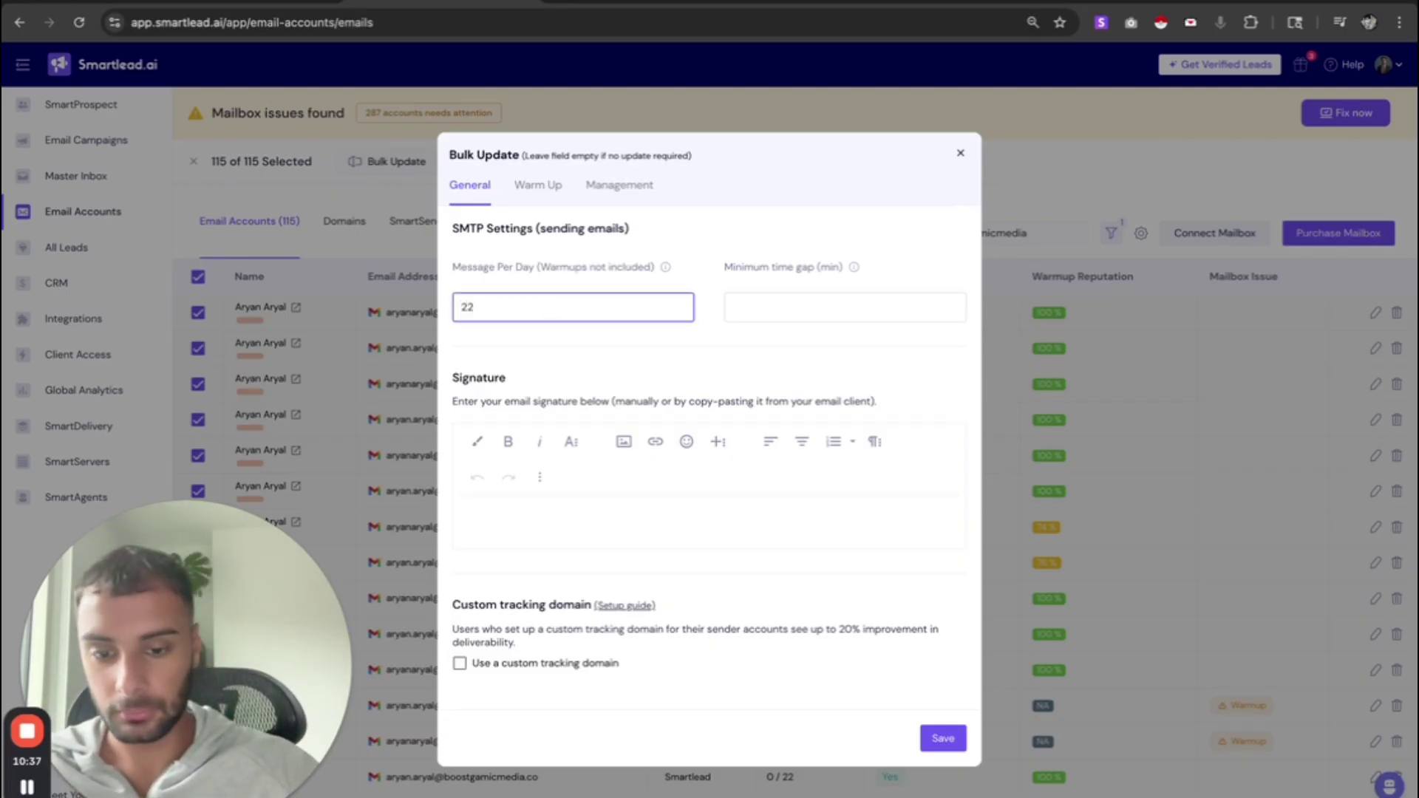
pyautogui.press('Tab')
pyautogui.write('7')
# - Begin the bulk email signature with 'Best'
pyautogui.click(515, 504)
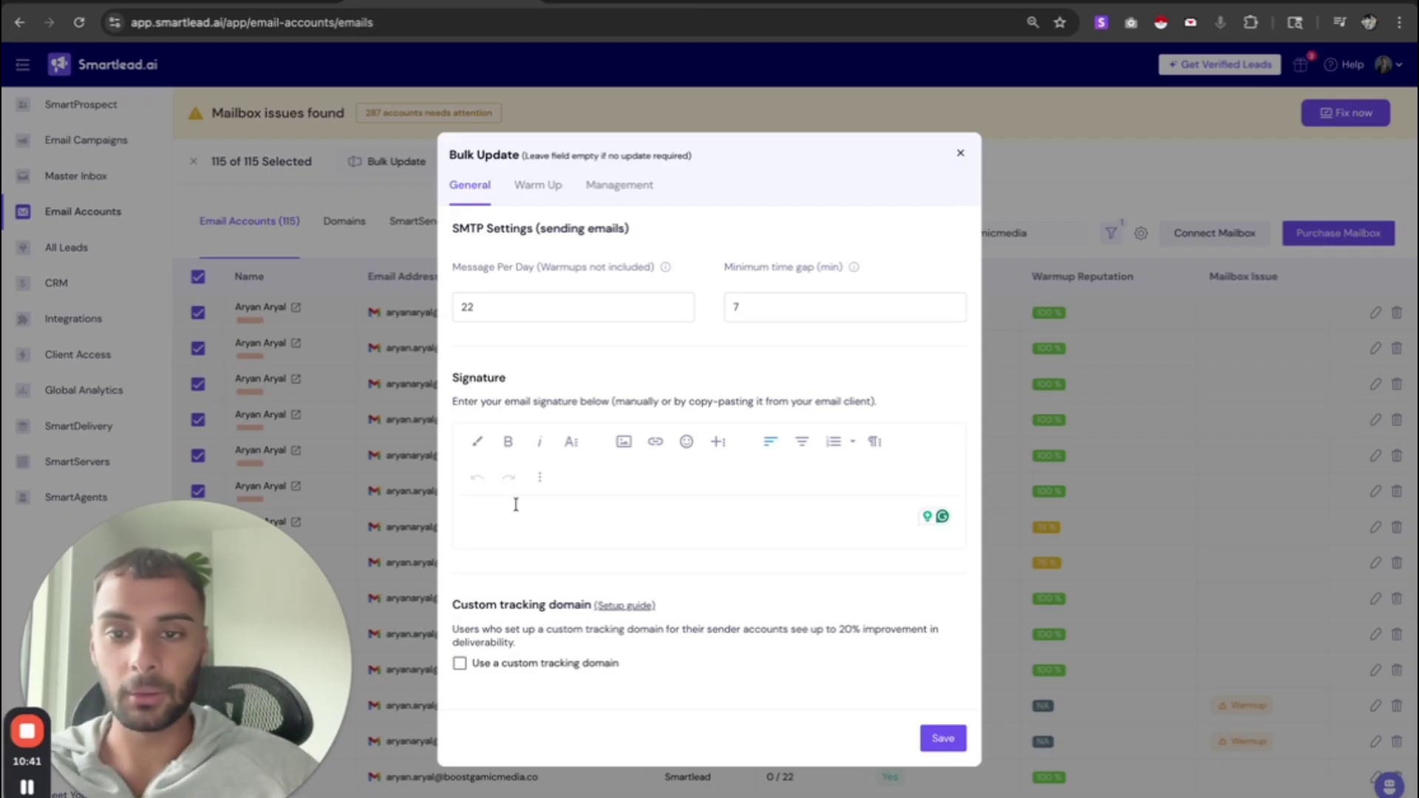
pyautogui.click(506, 316)
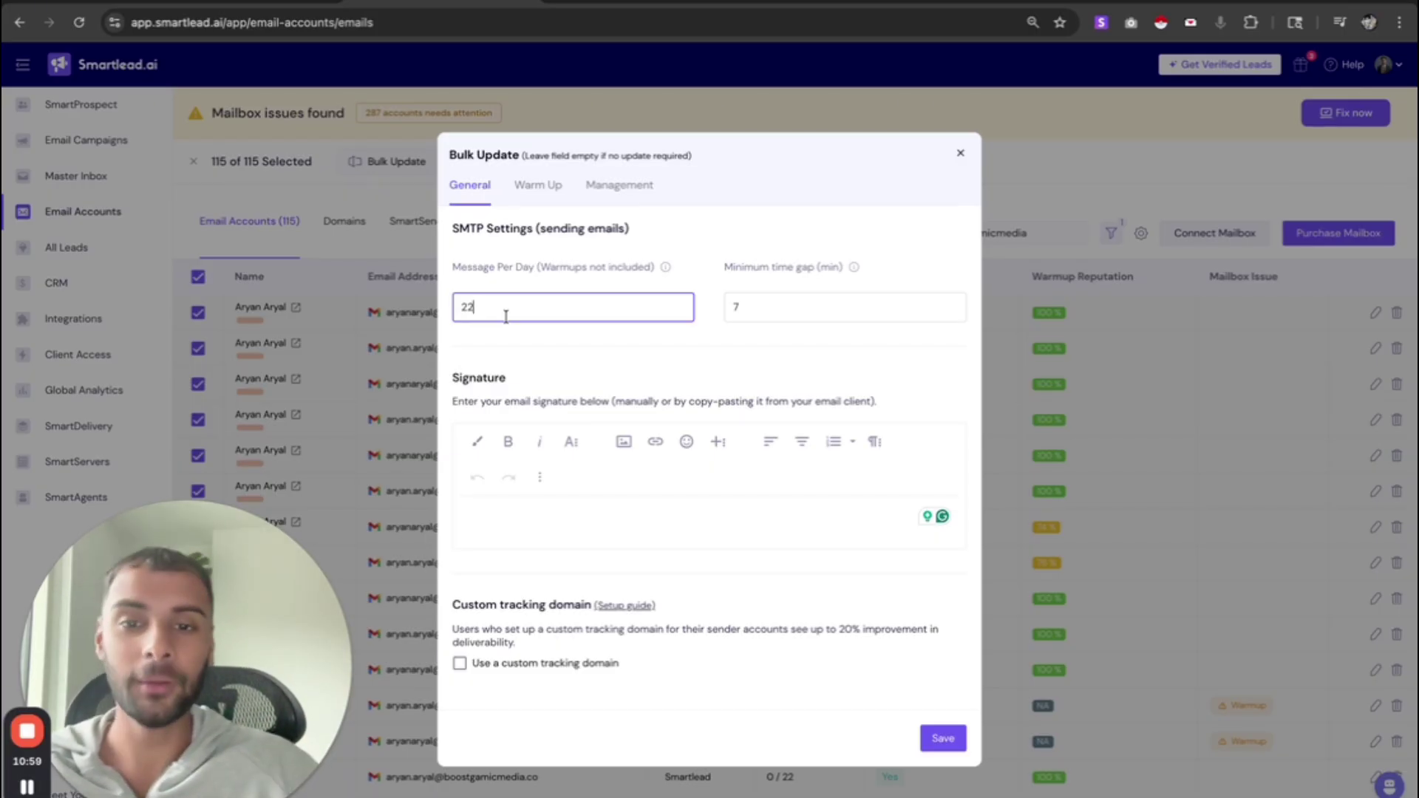
pyautogui.click(517, 510)
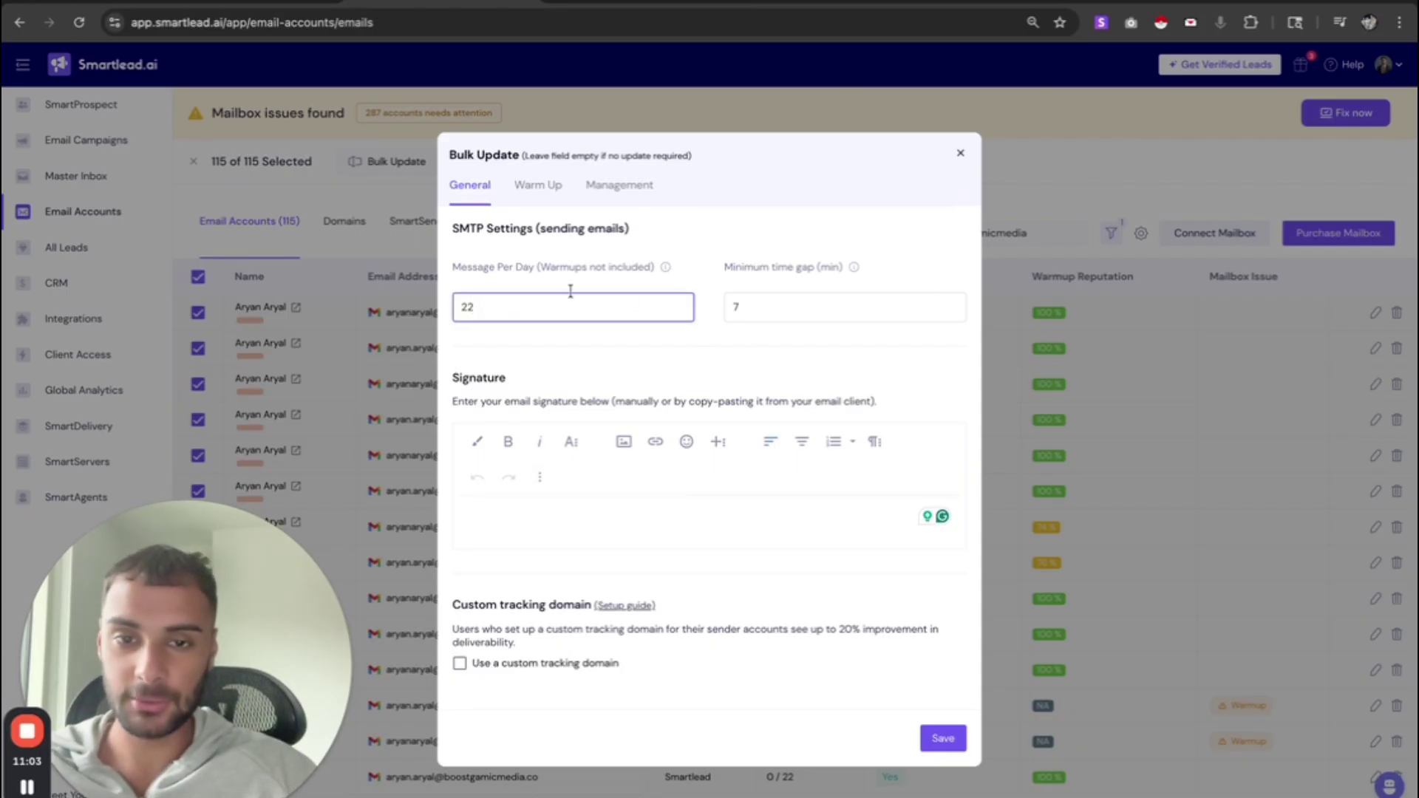
pyautogui.moveTo(706, 268); pyautogui.dragTo(883, 270)
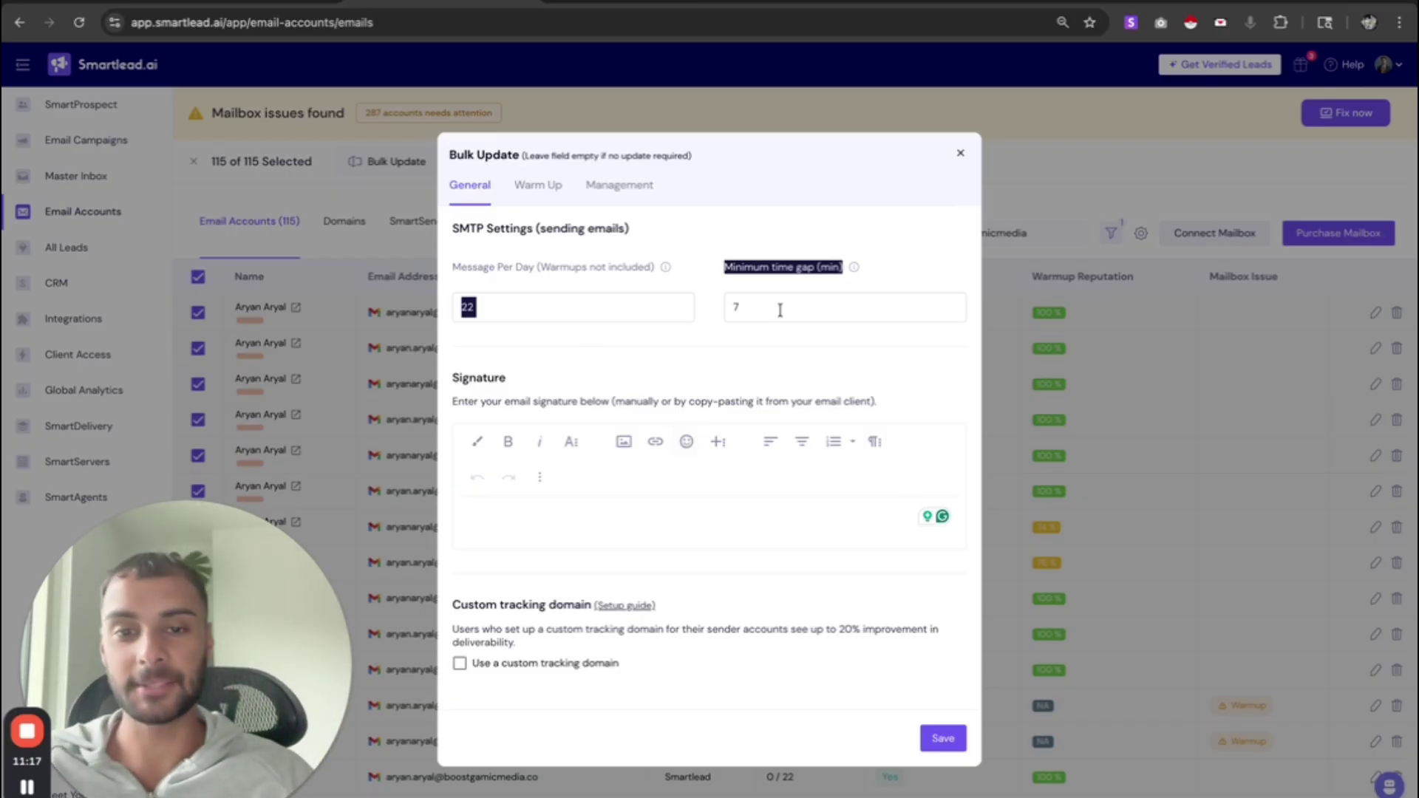
pyautogui.click(534, 527)
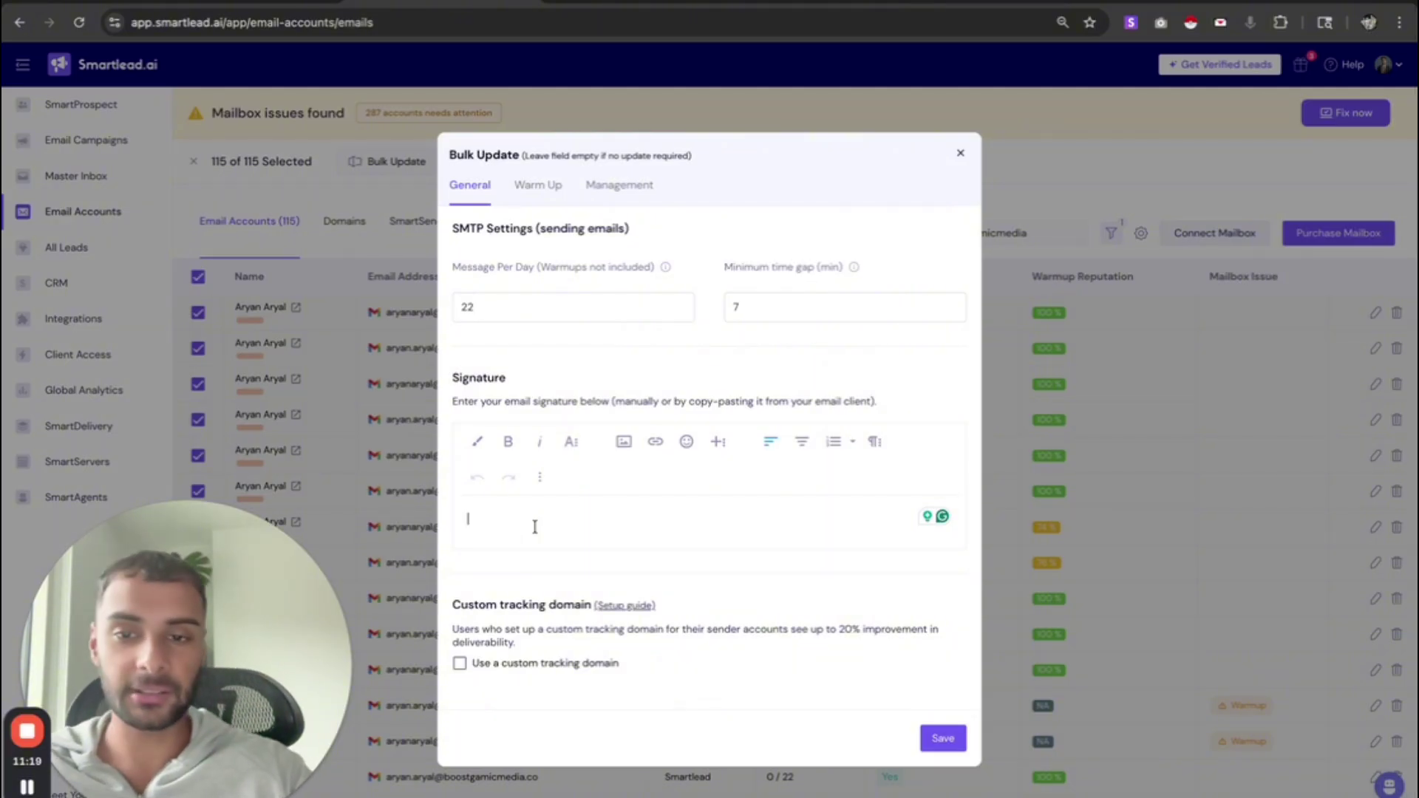
pyautogui.write('Best,')
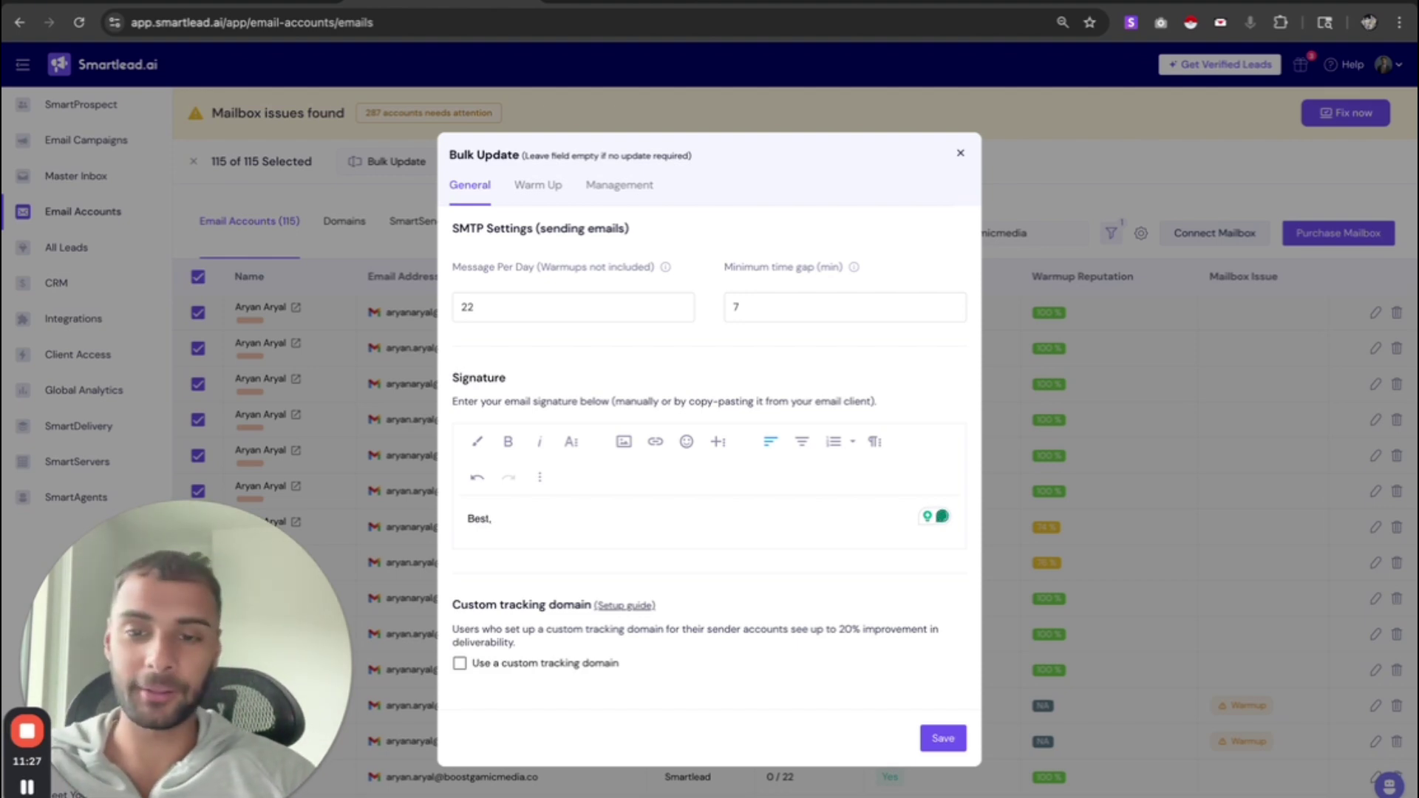
# - Add signature lines with the sender's name and a CEO title at Gamic Media
pyautogui.press('Return')
pyautogui.write('Aryan')
pyautogui.press('Return')
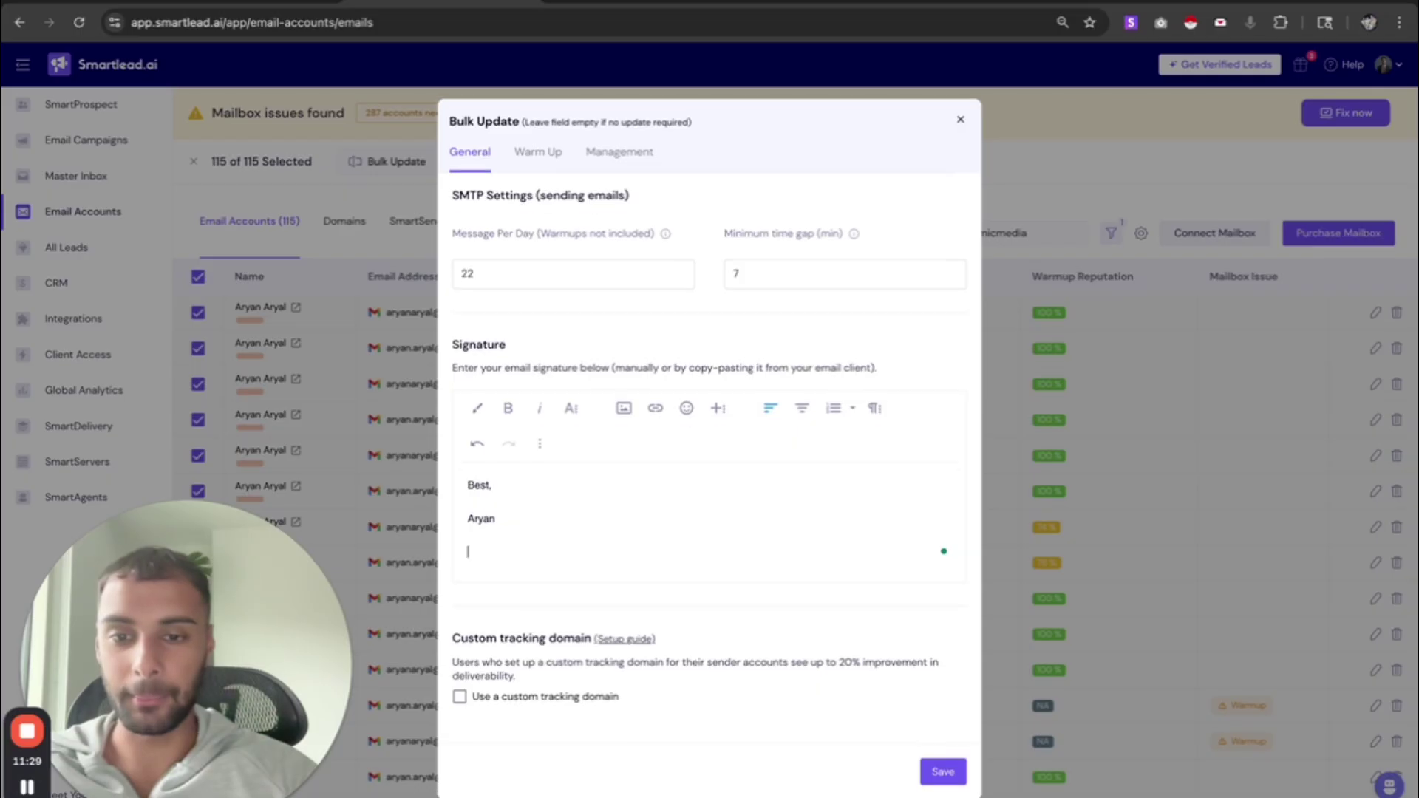
pyautogui.write('CEOI Gamic M')
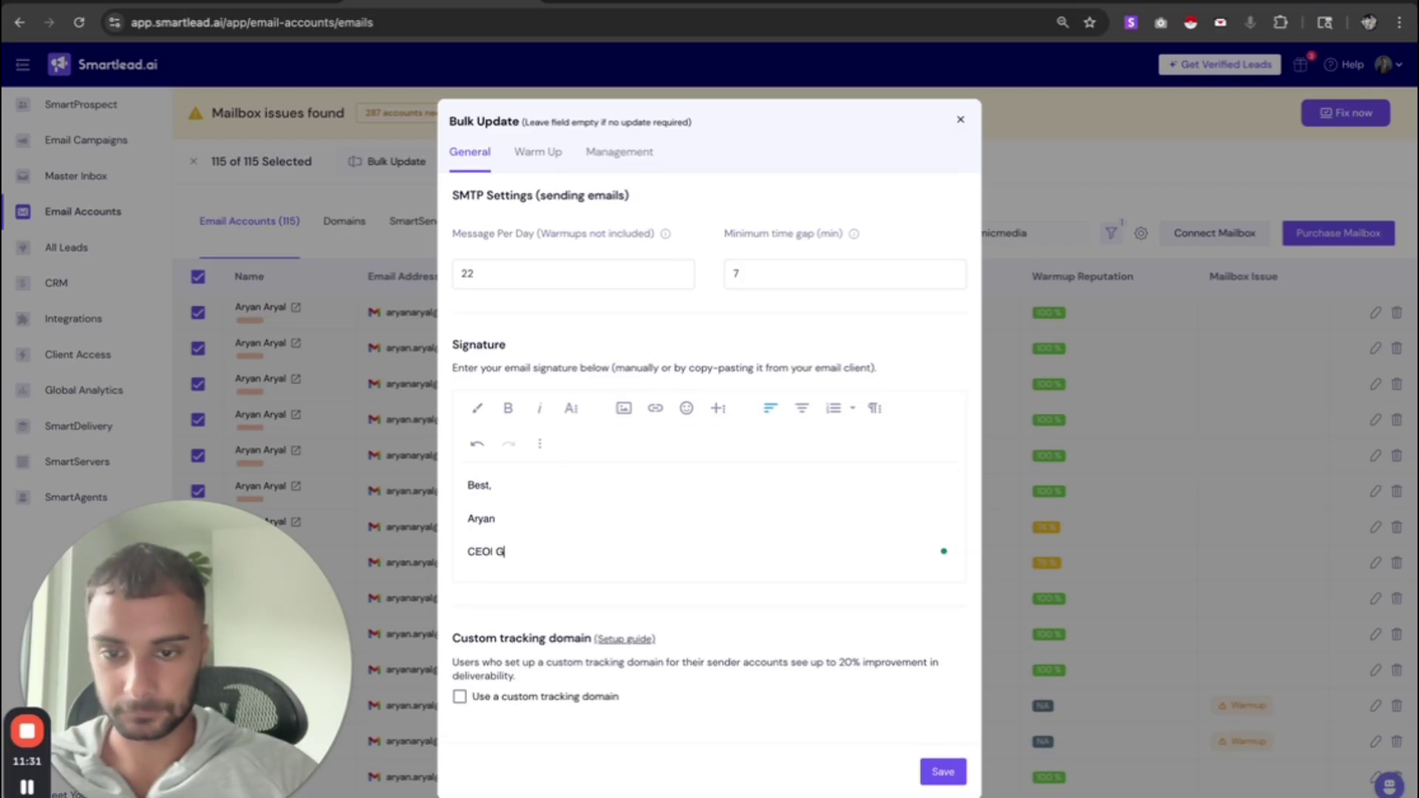
pyautogui.press('BackSpace')
pyautogui.press('BackSpace')
pyautogui.press('BackSpace')
pyautogui.press('BackSpace')
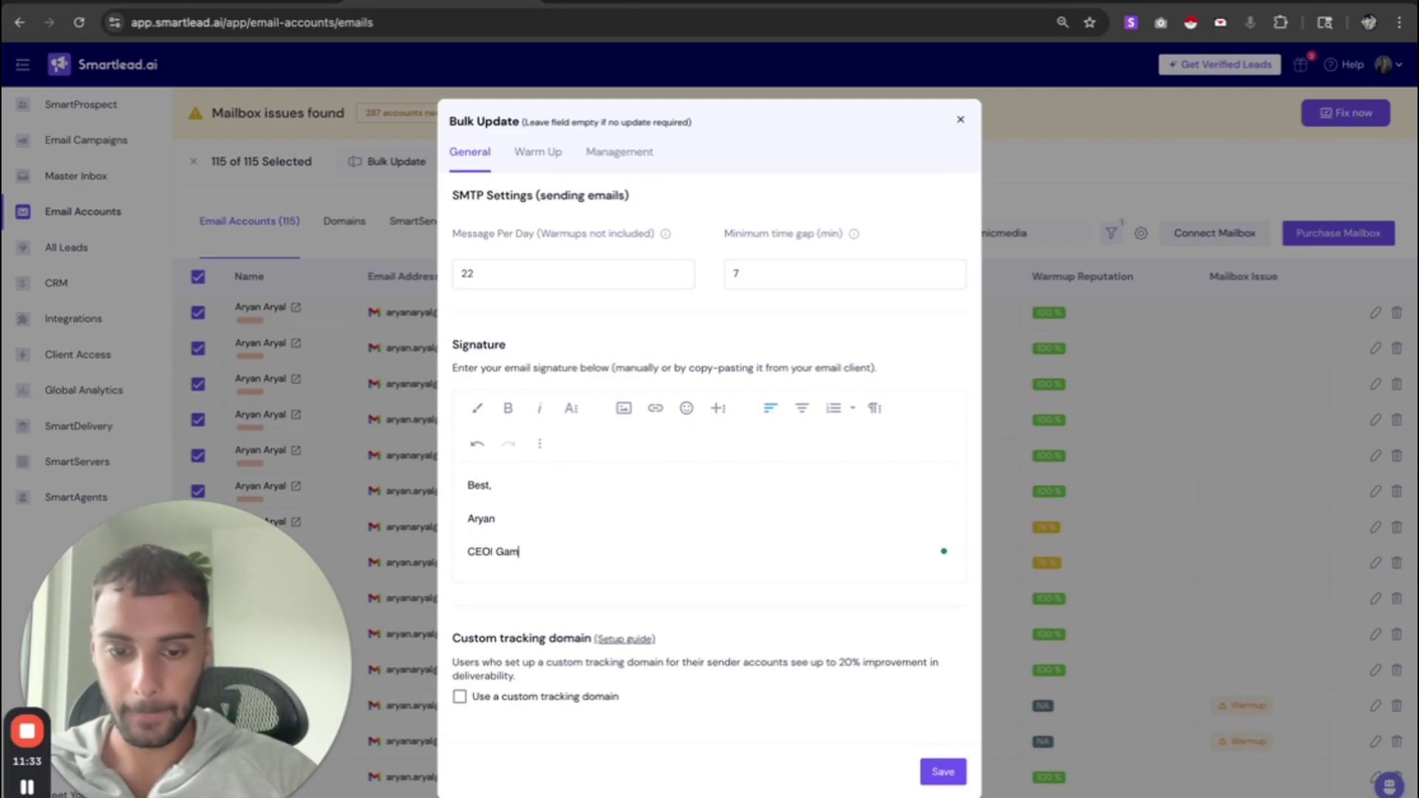
pyautogui.write('ic Media')
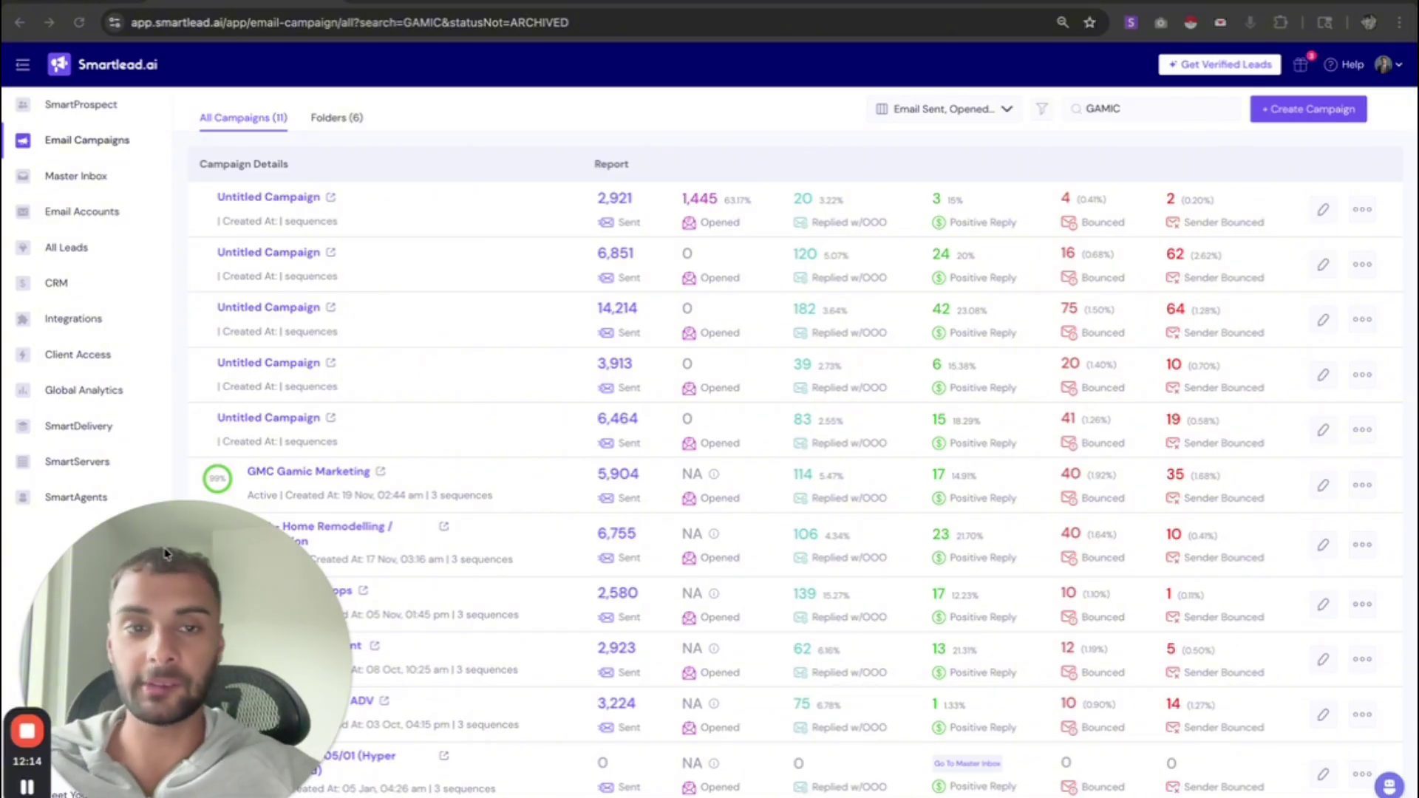
# - Create a new campaign from the Email Campaigns page to reach its Import Leads screen
pyautogui.click(1148, 140)
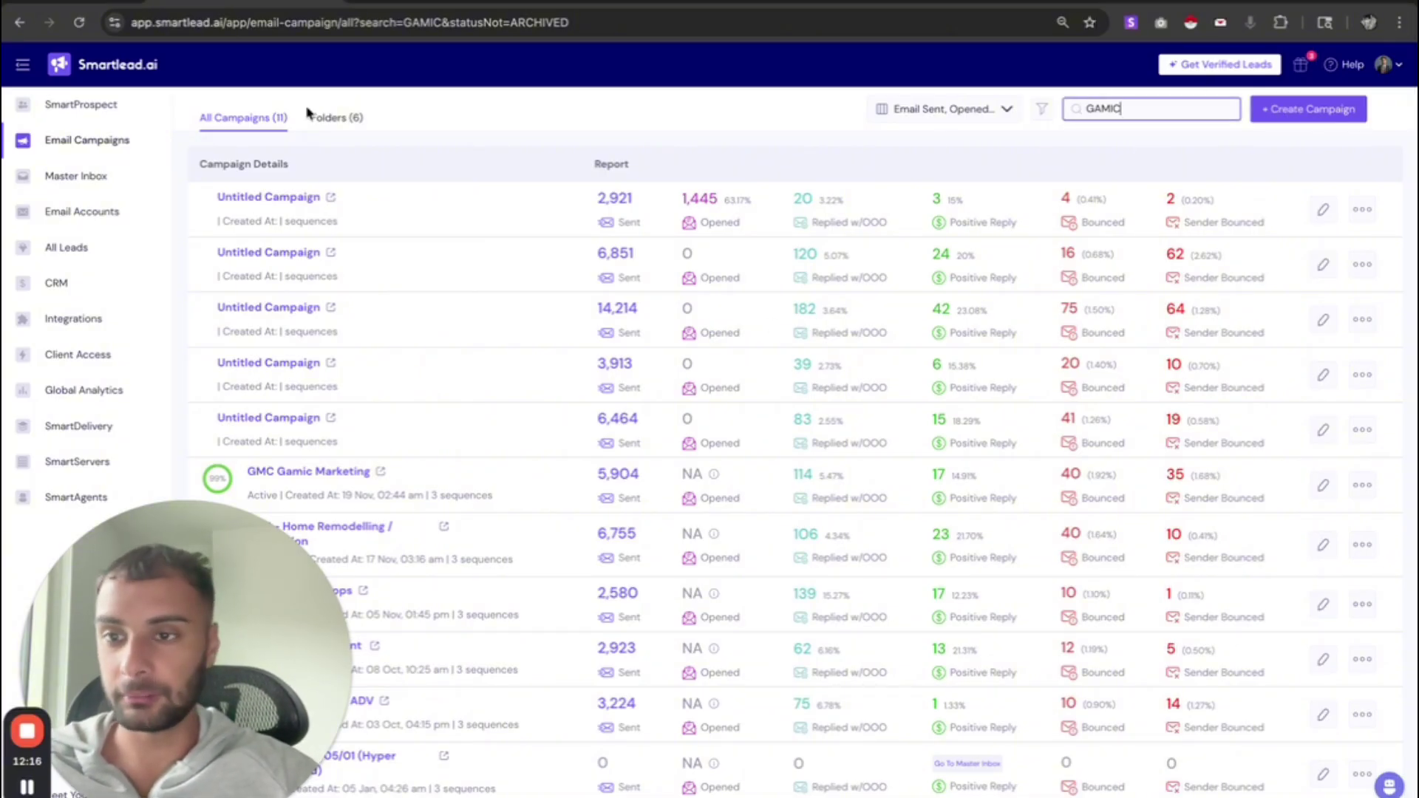
pyautogui.click(1334, 109)
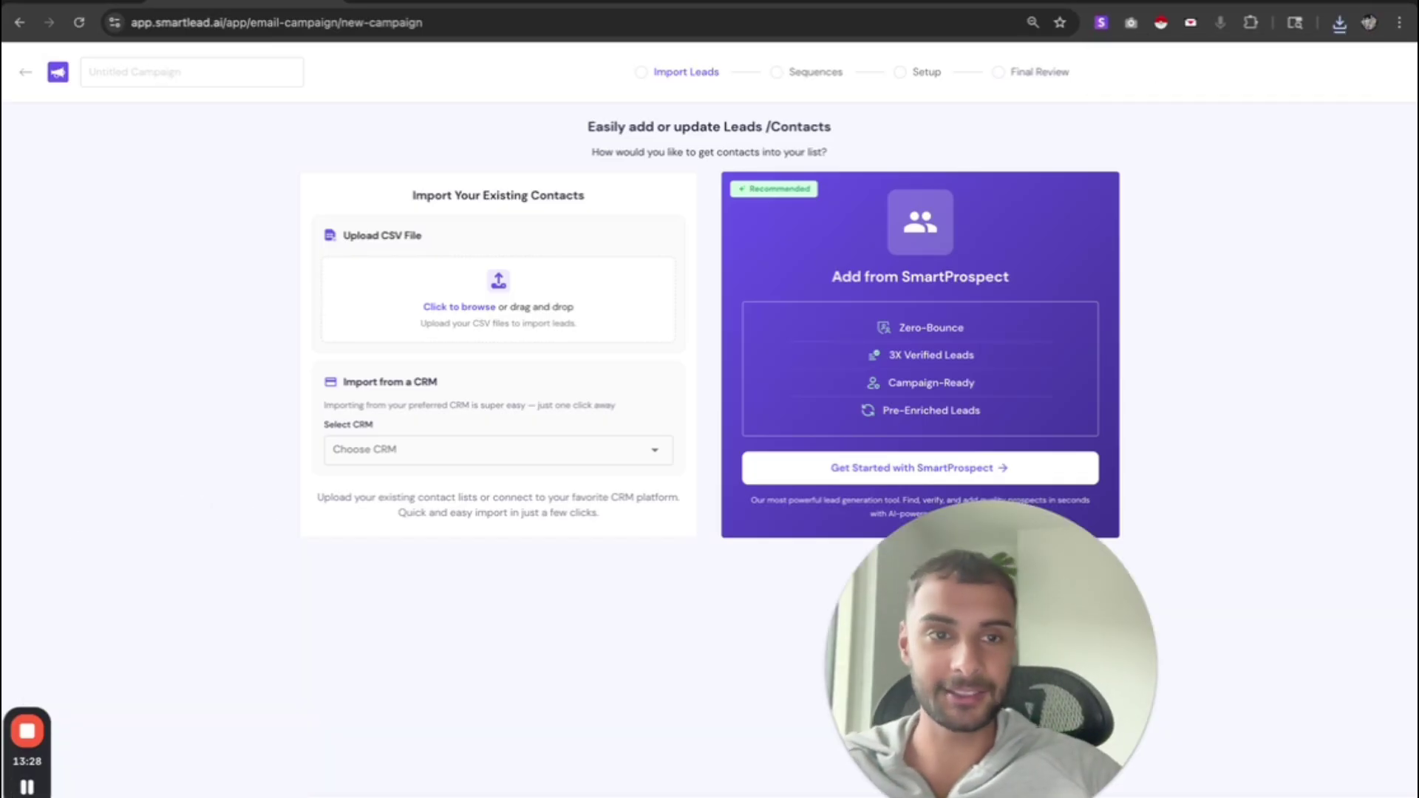
# - Upload Law - Sheet2.csv, turn off the bounced option, ignore leads in other campaigns, and save
pyautogui.click(510, 301)
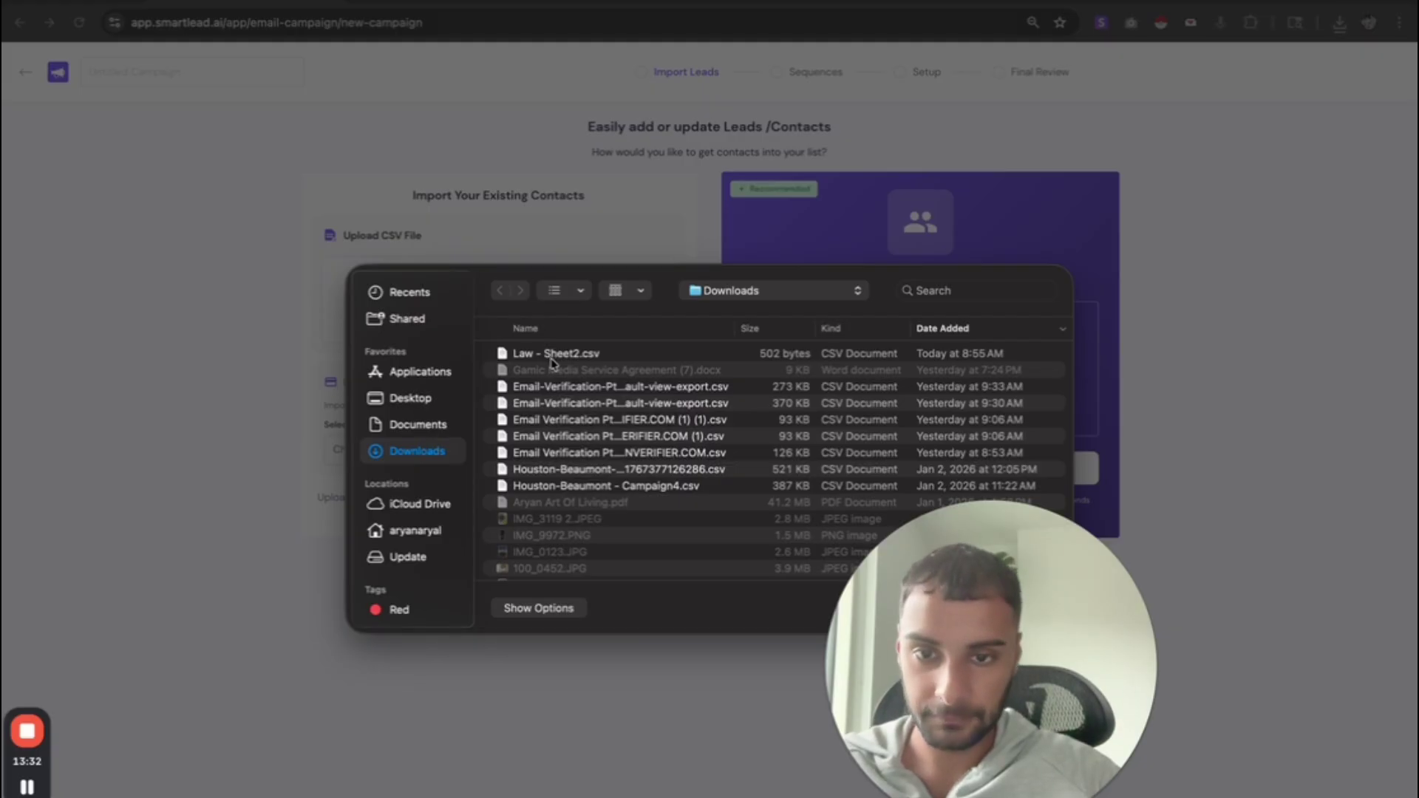
pyautogui.doubleClick(553, 354)
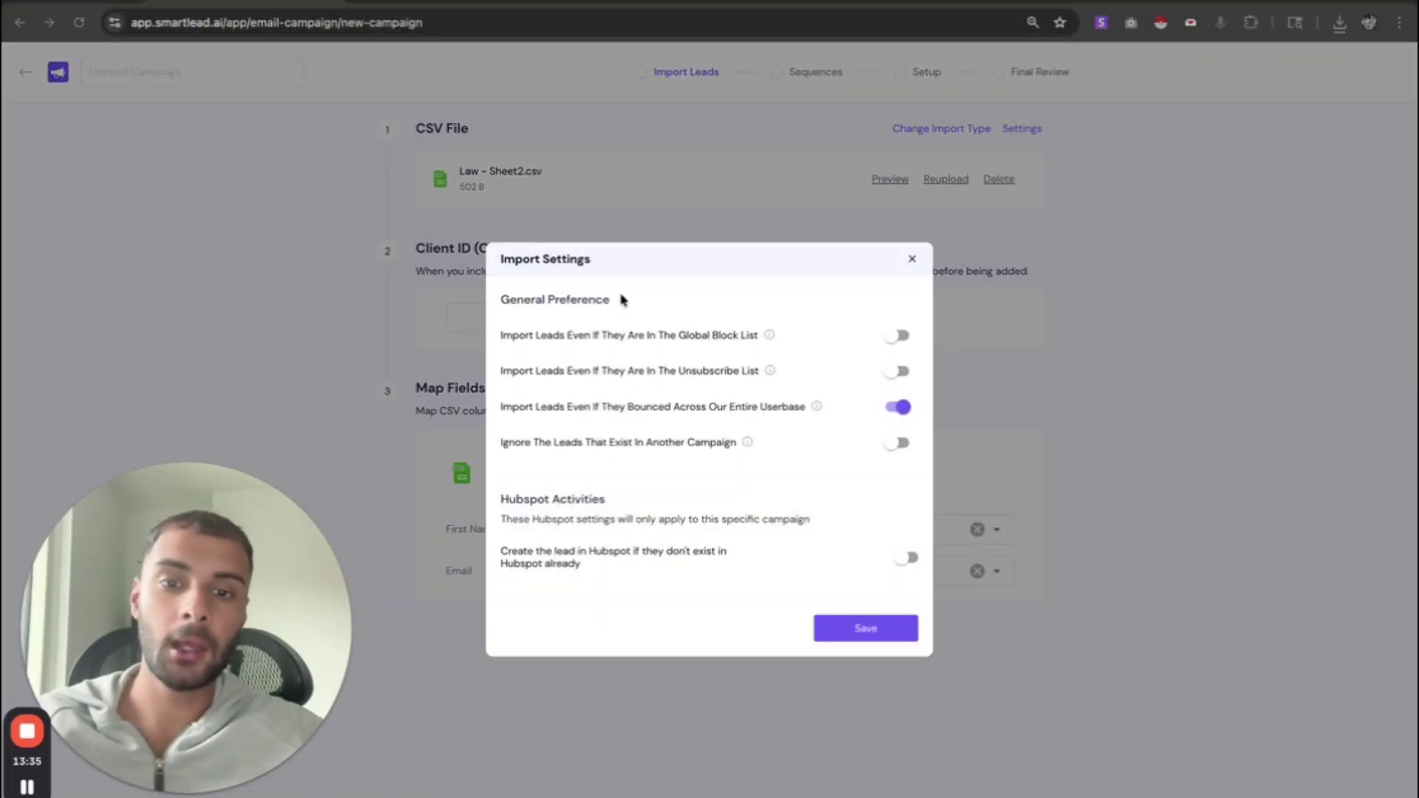
pyautogui.click(900, 409)
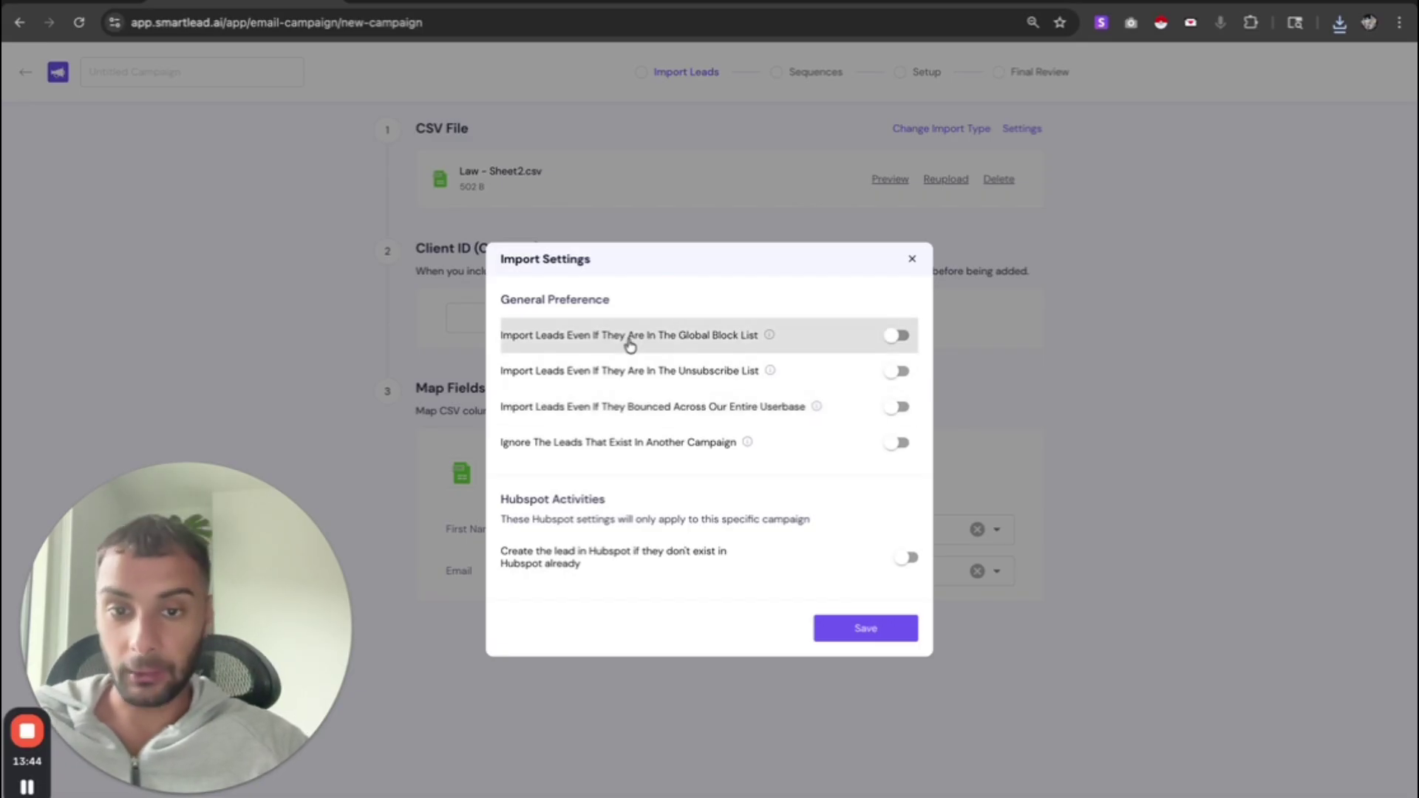
pyautogui.moveTo(627, 339); pyautogui.dragTo(545, 300)
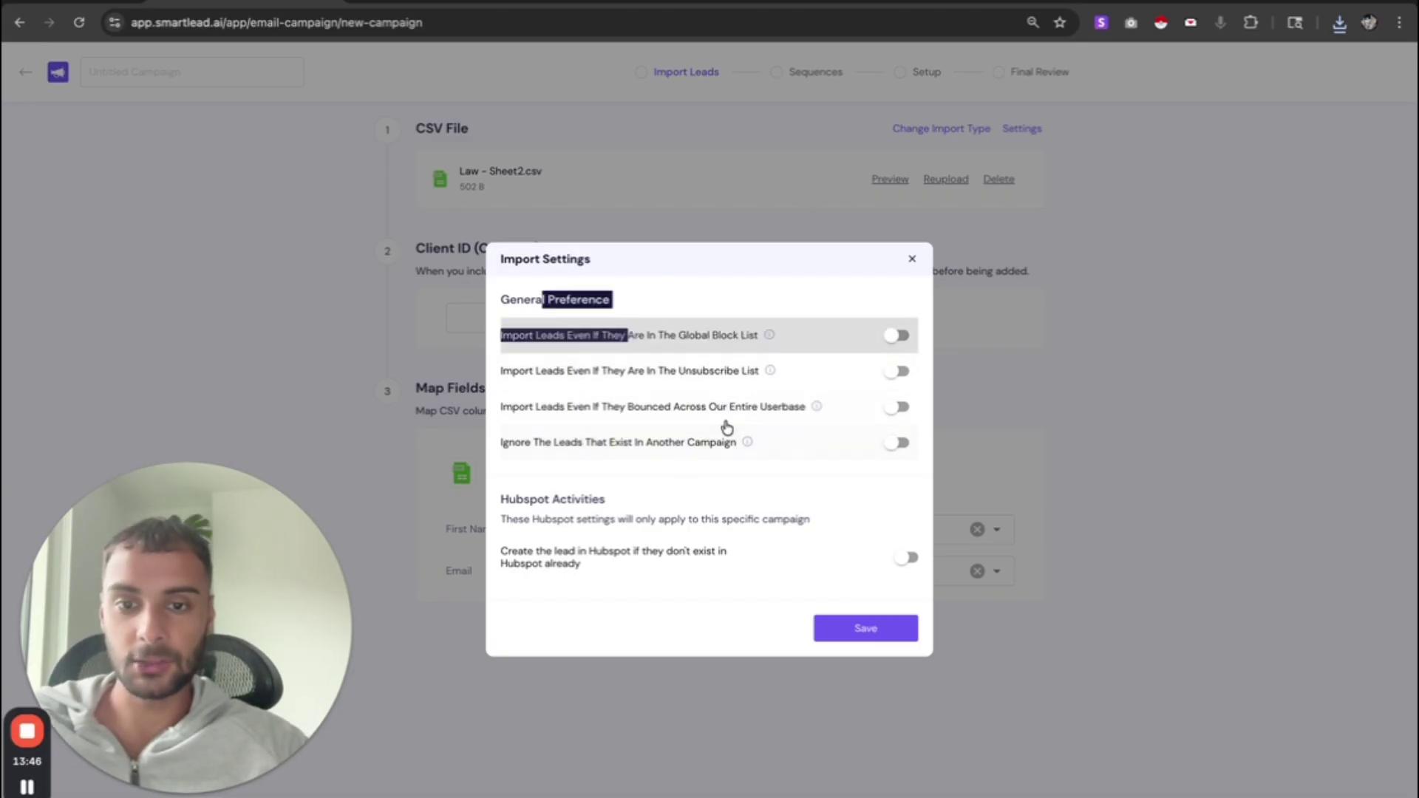
pyautogui.click(894, 443)
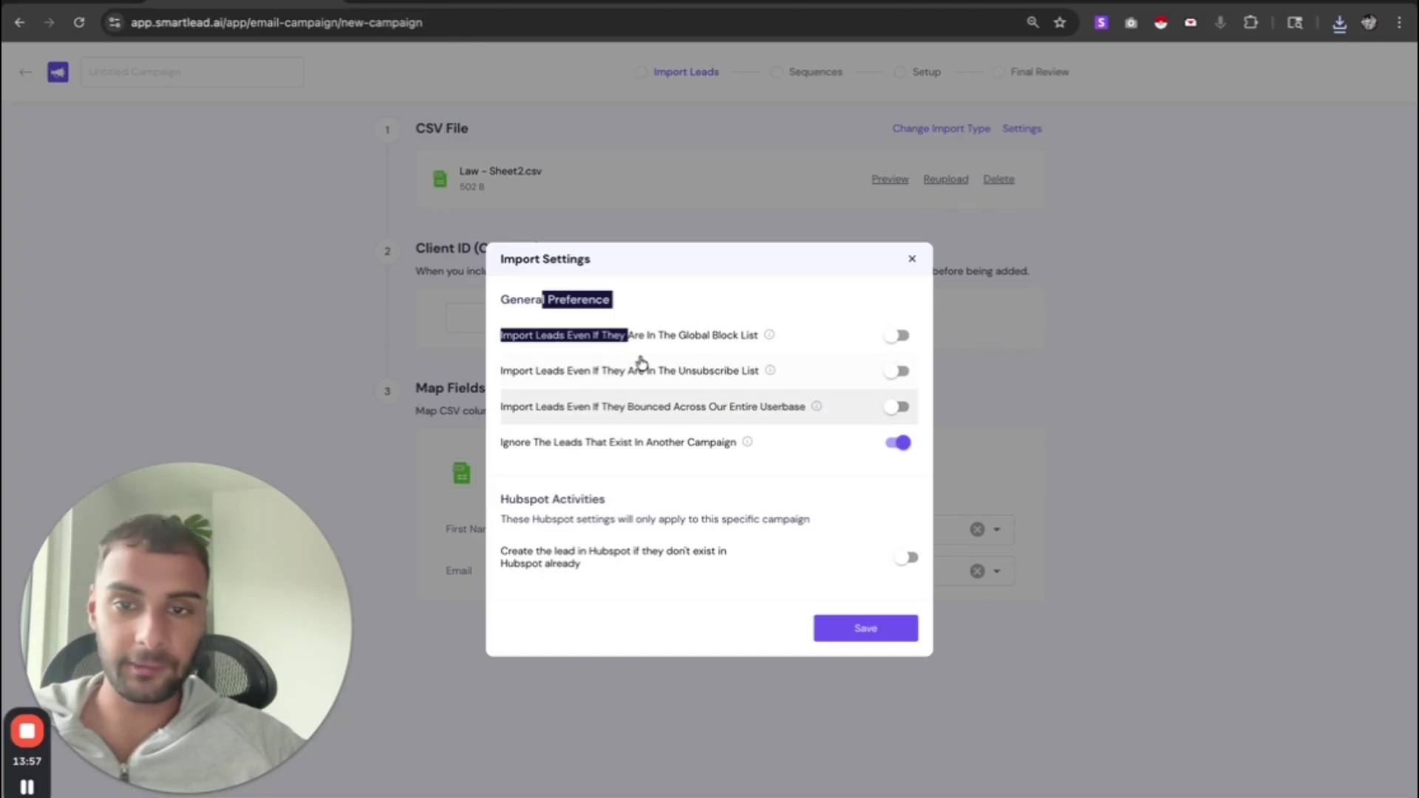
pyautogui.click(865, 633)
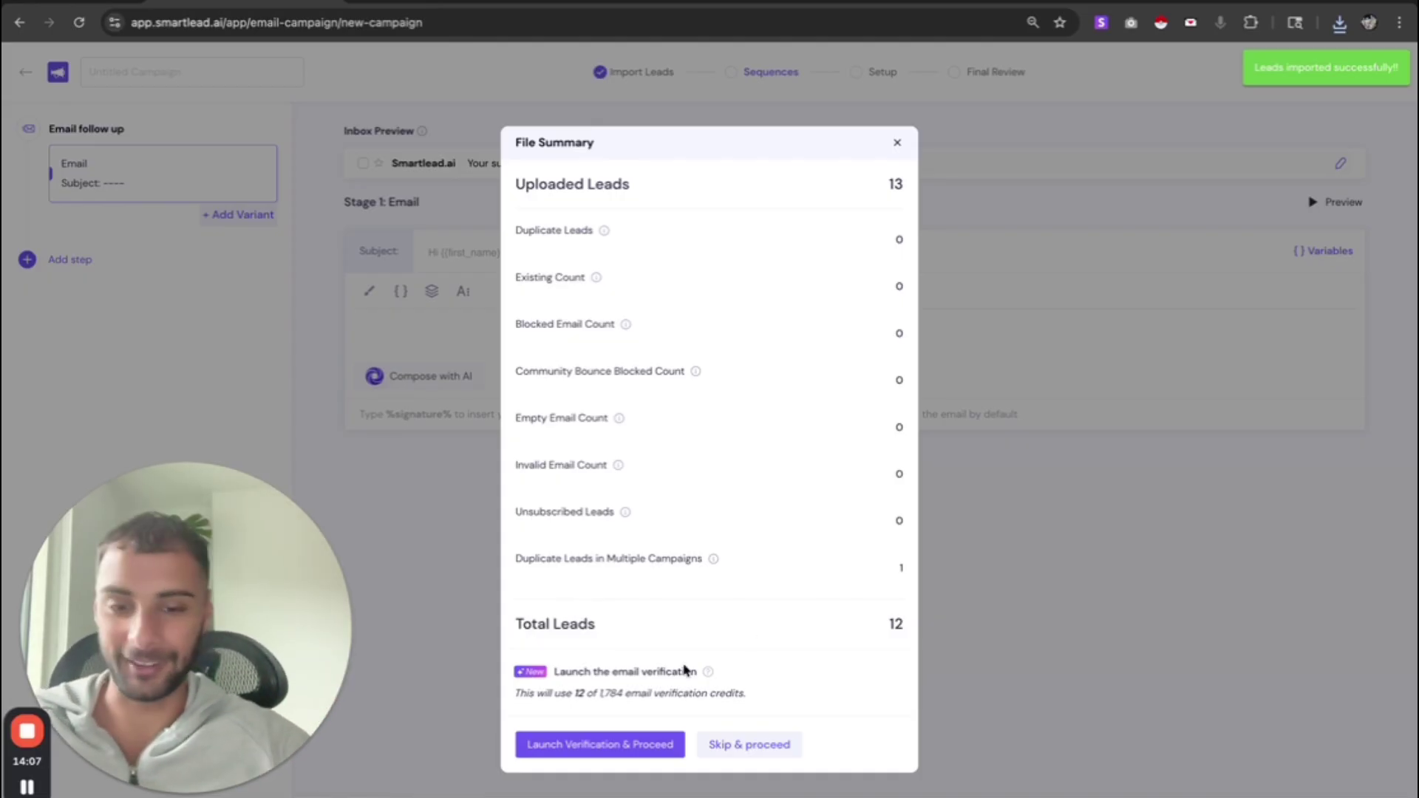
# - Skip lead verification and dismiss the empty subject and body warning on the Stage 1 email
pyautogui.click(733, 749)
pyautogui.click(551, 337)
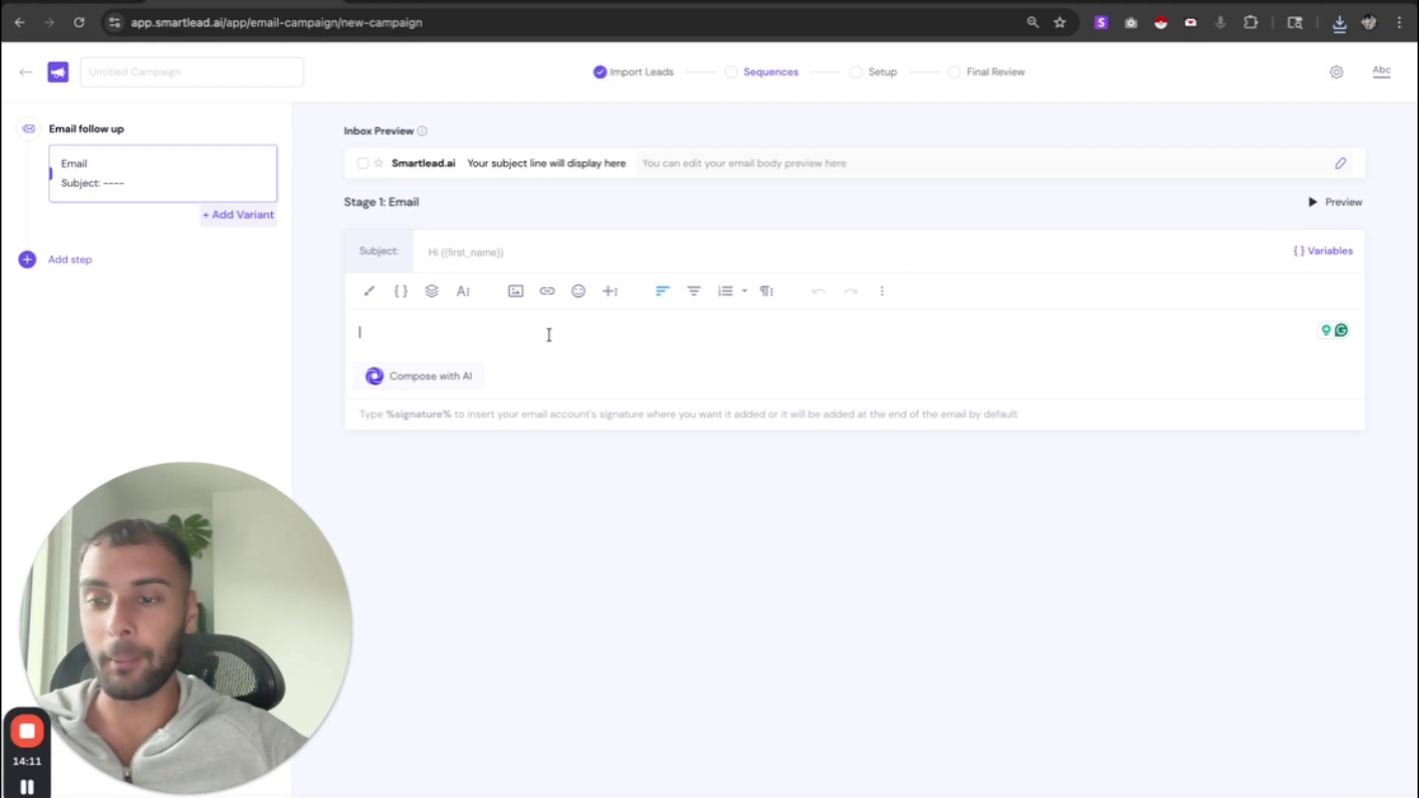
pyautogui.click(446, 253)
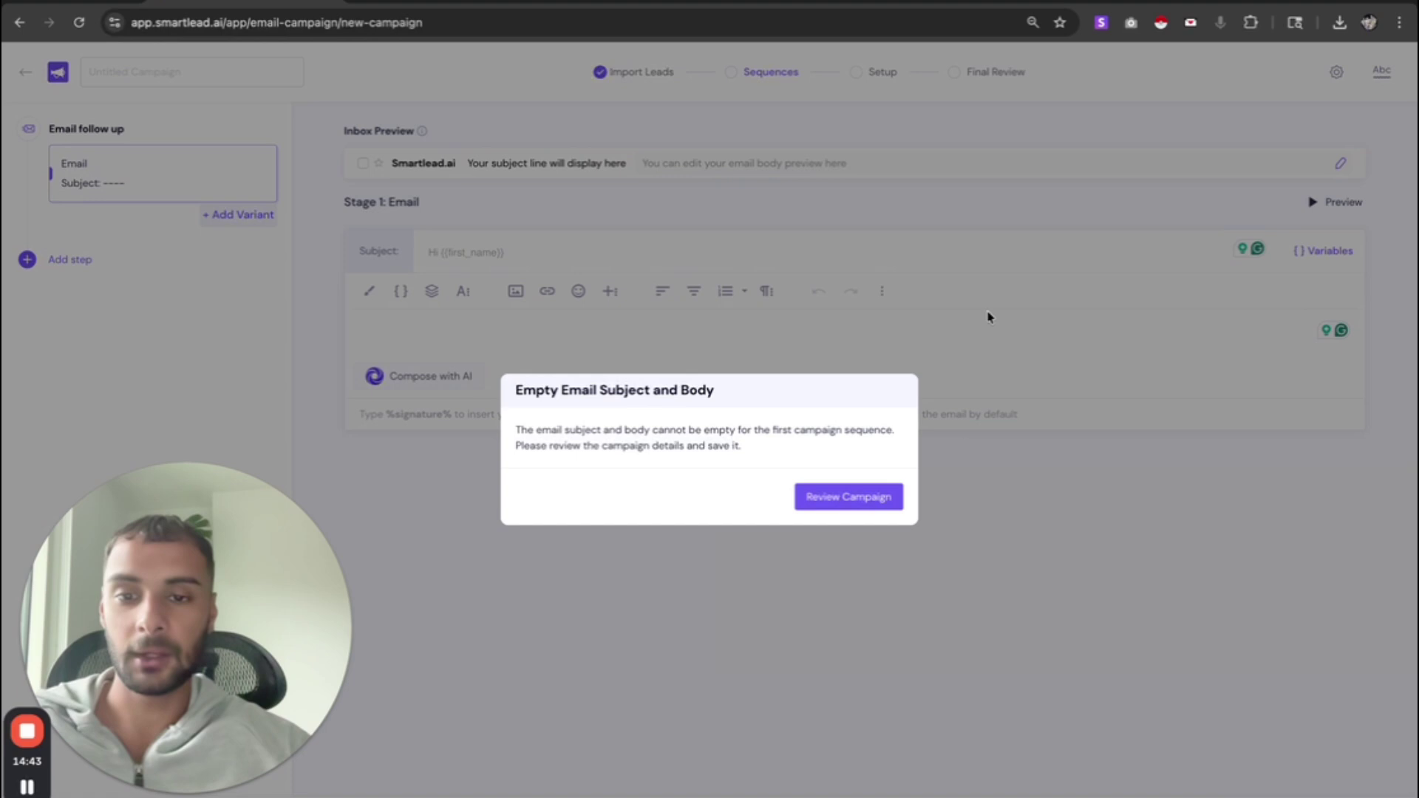
pyautogui.click(866, 500)
pyautogui.click(448, 251)
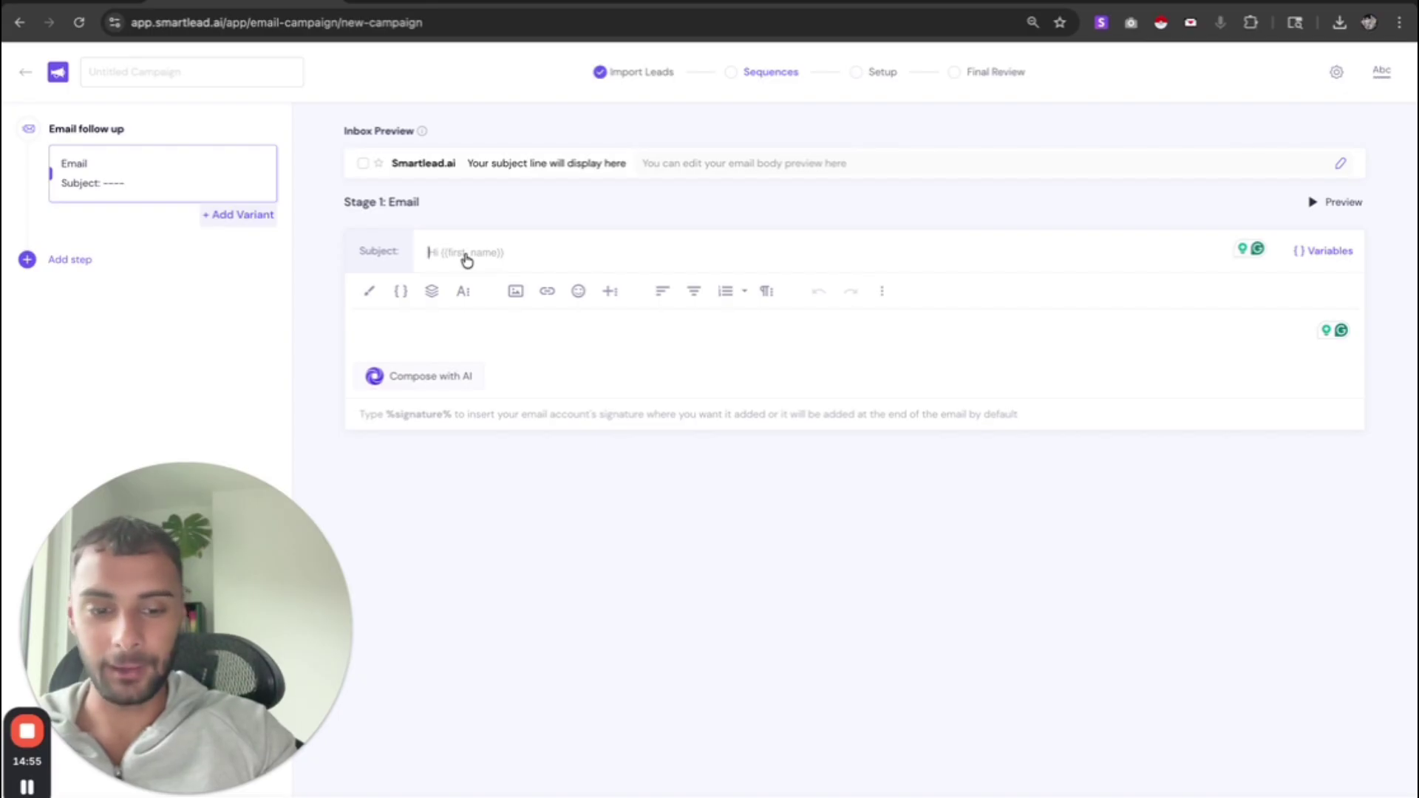
# - Write the Stage 1 subject '{{first_name}}, thoughts?' and switch to the Law spreadsheet
pyautogui.write('{{')
pyautogui.press('Return')
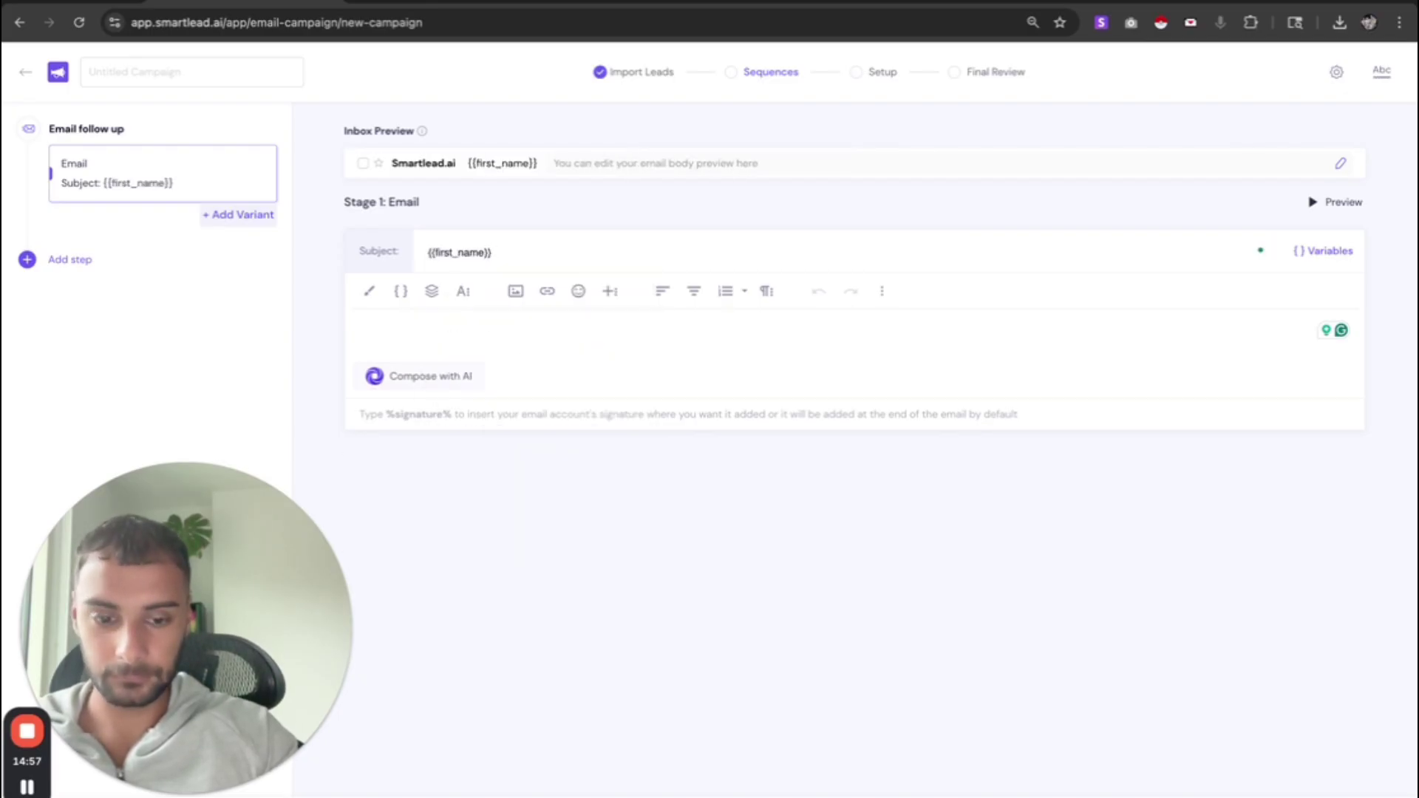
pyautogui.write(', thoughts?')
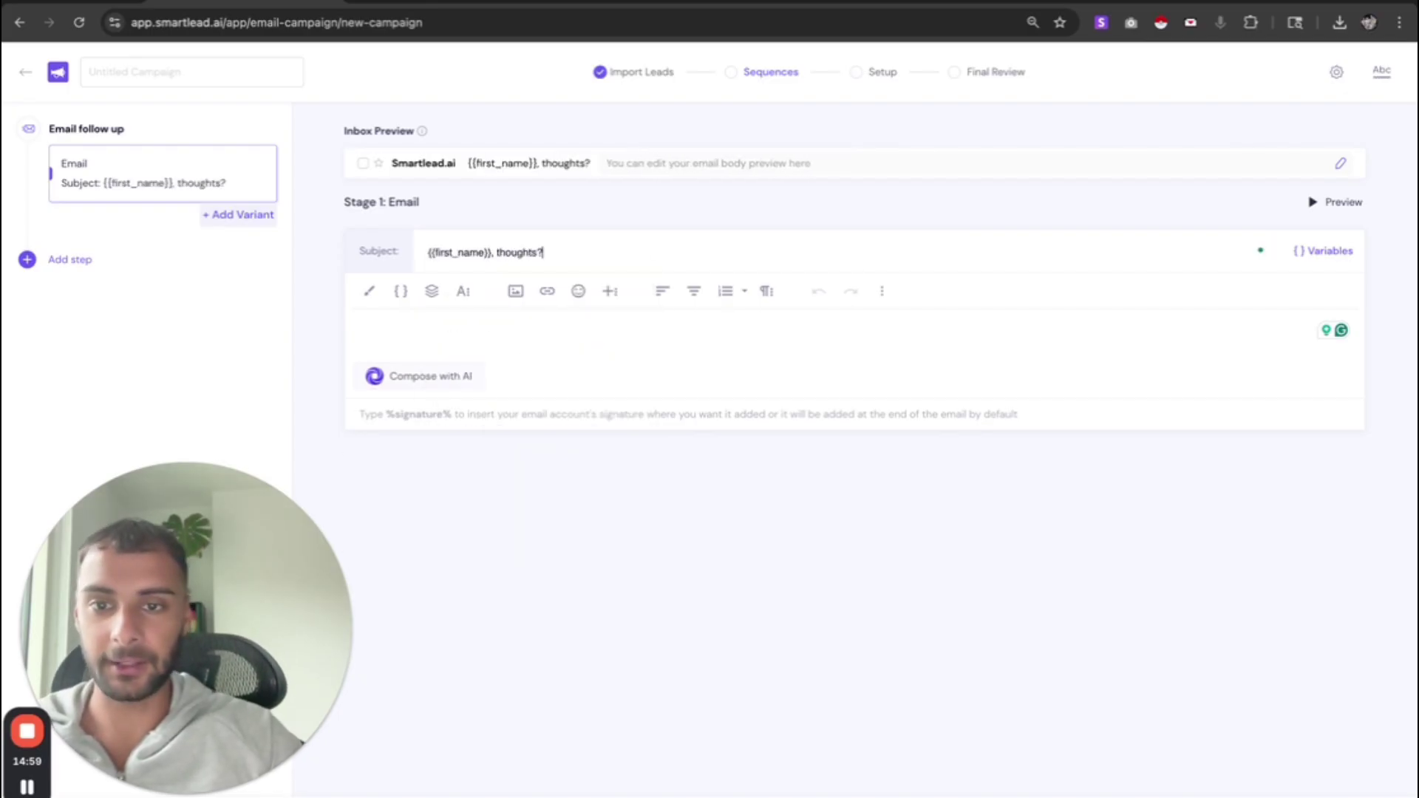
pyautogui.click(442, 317)
pyautogui.click(589, 259)
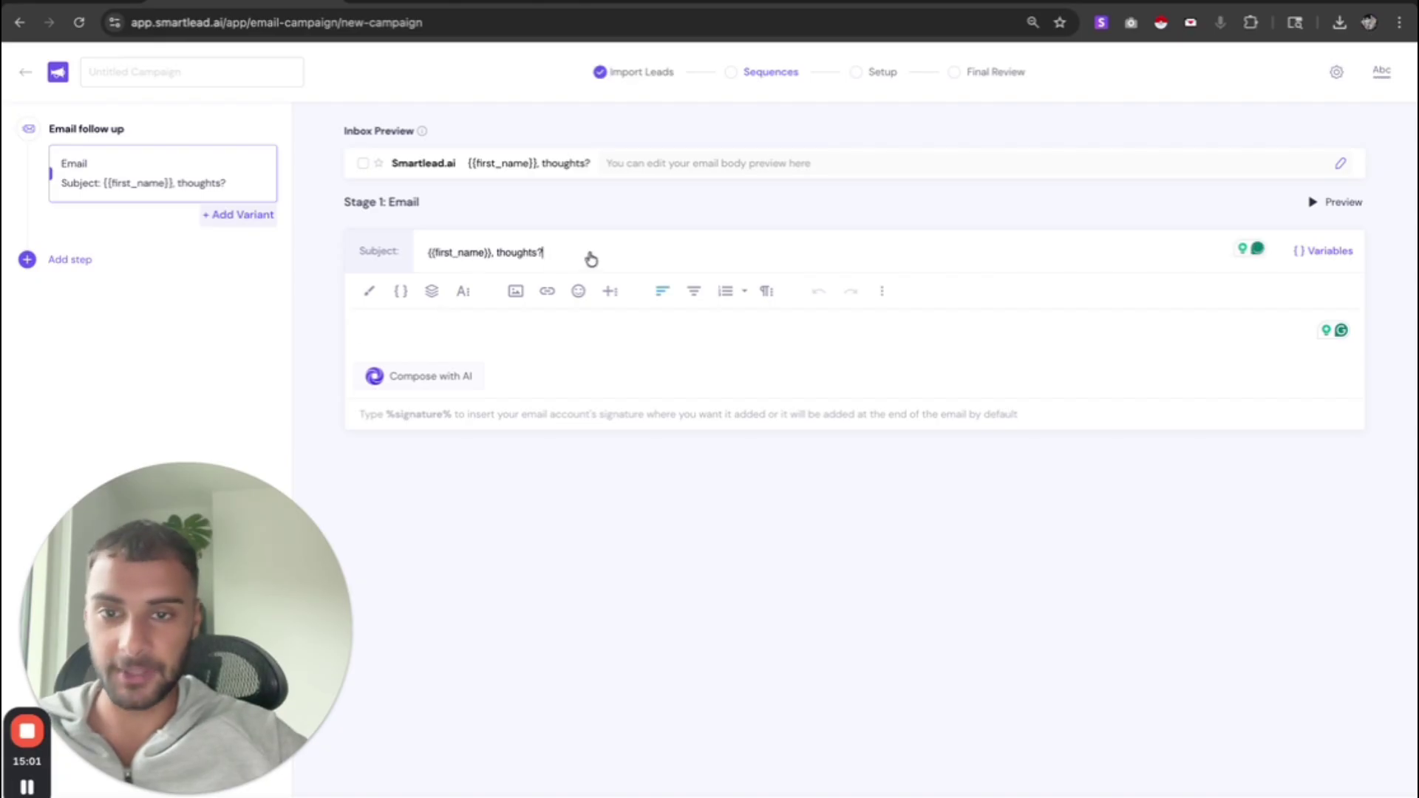
pyautogui.write('{{')
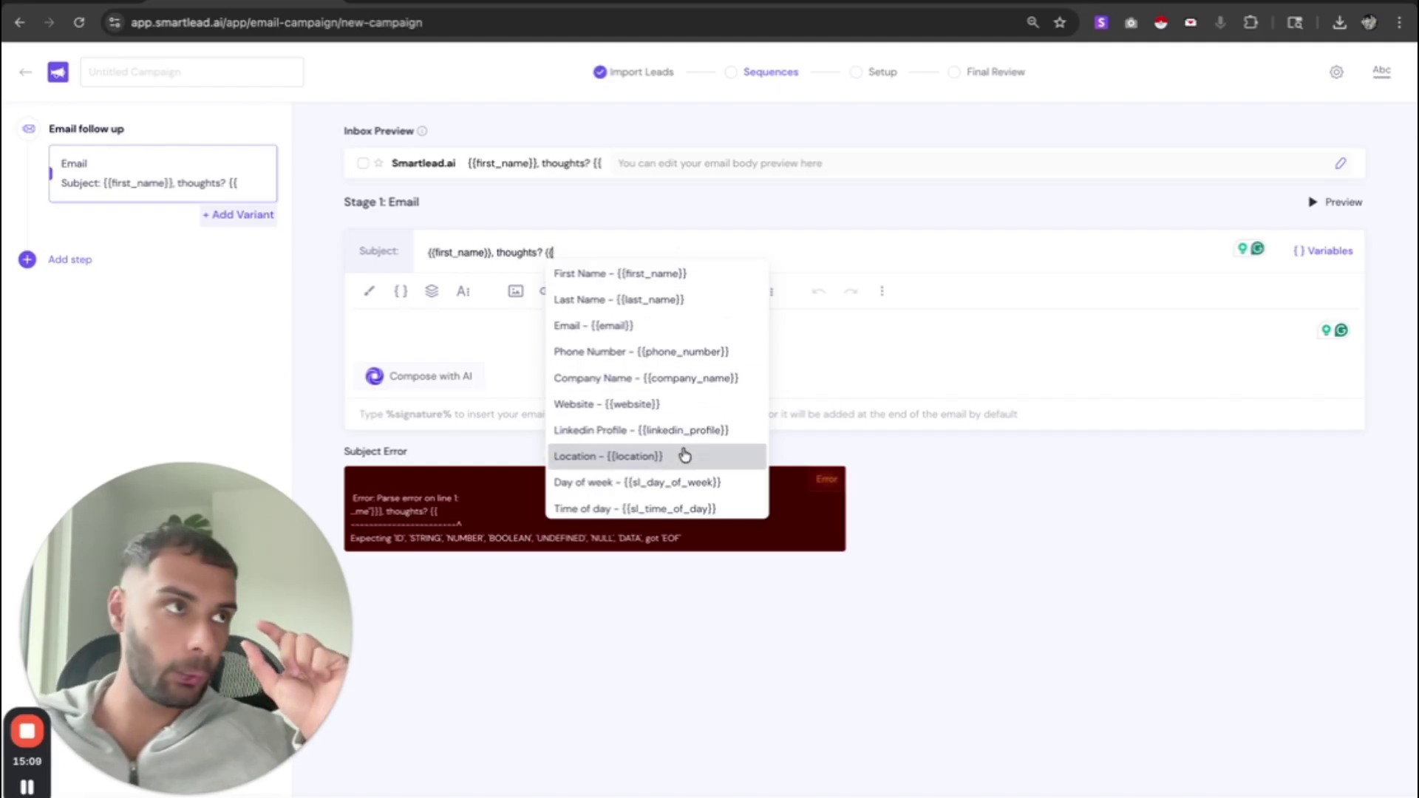
pyautogui.click(453, 334)
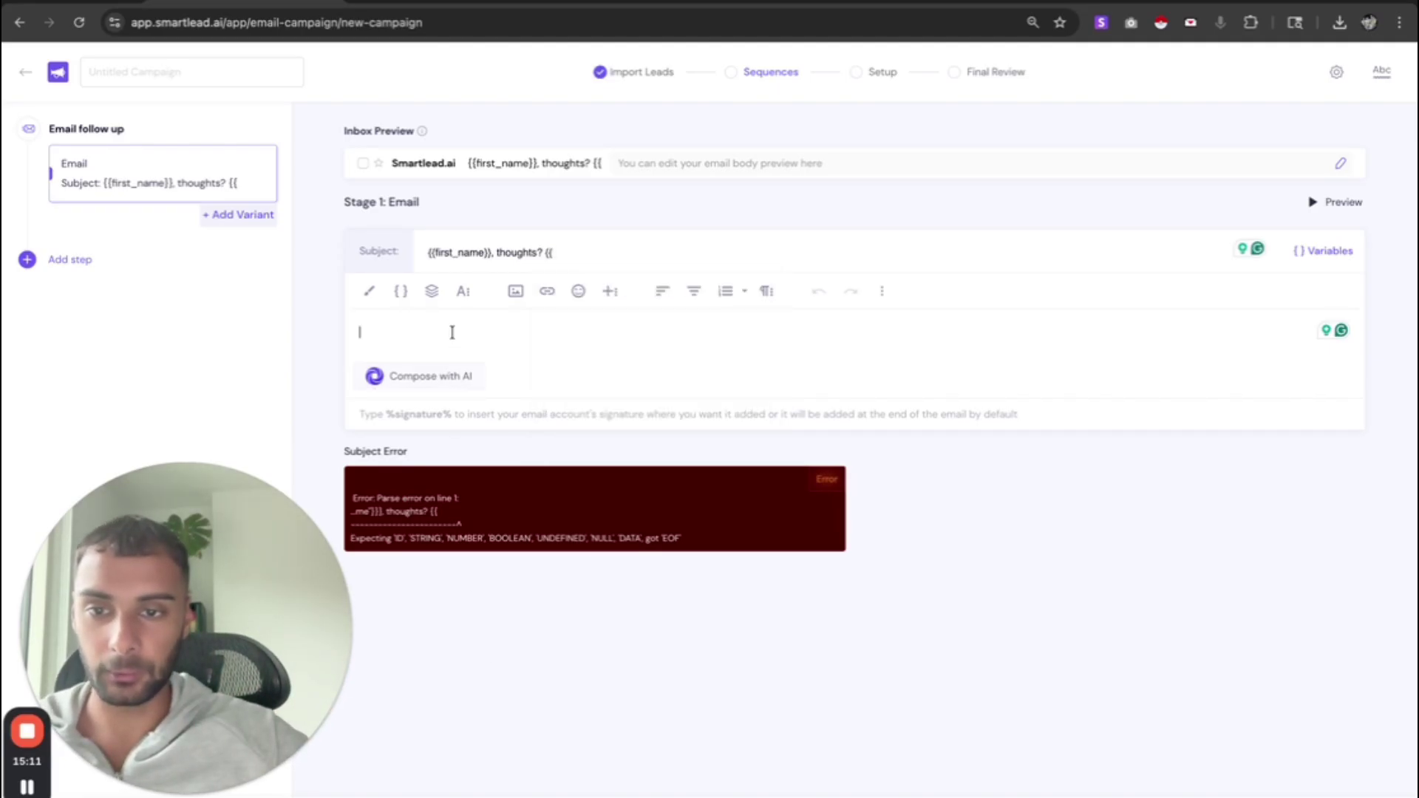
pyautogui.hotkey('ctrl', 'Tab')
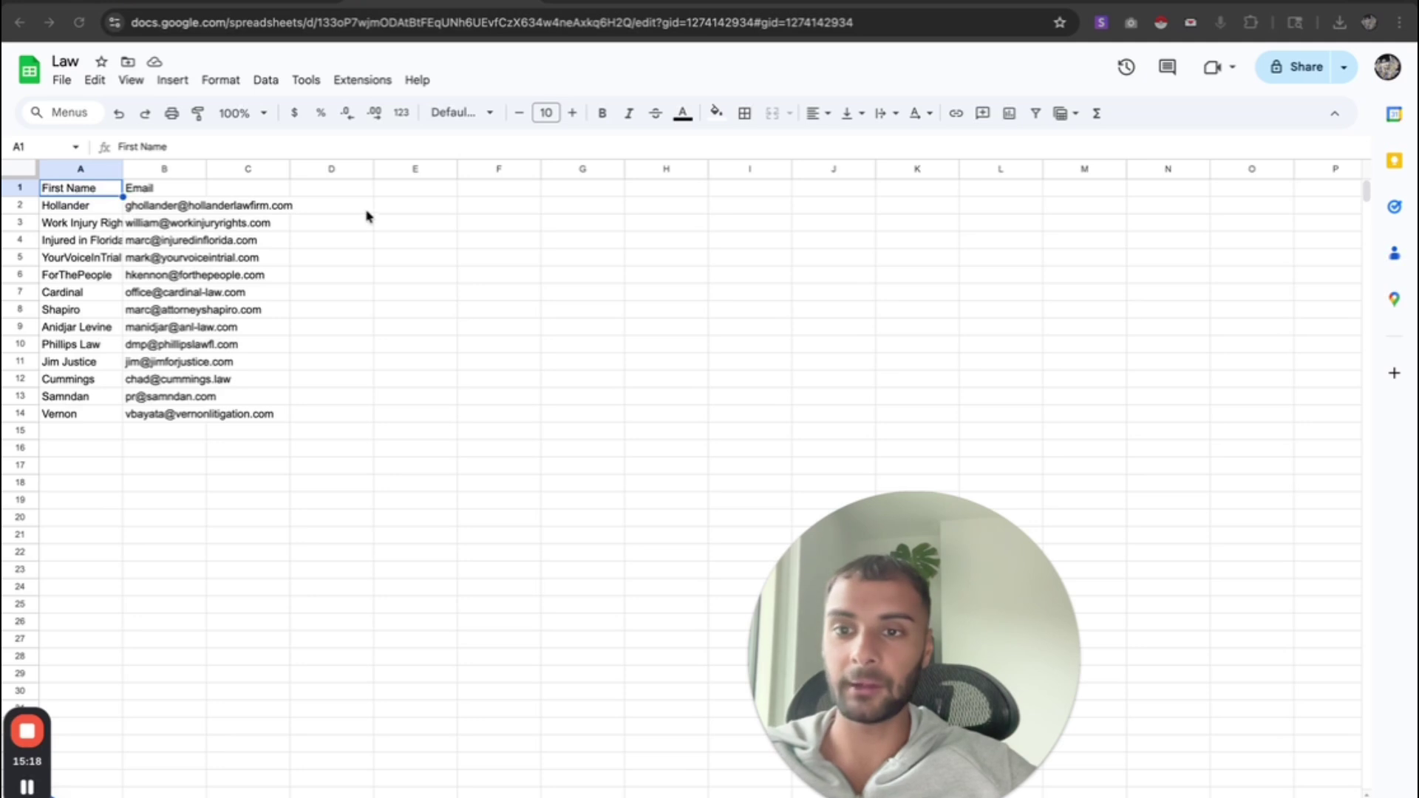
# - Add a City header in D1 and enter NY in D2
pyautogui.doubleClick(335, 189)
pyautogui.write('City')
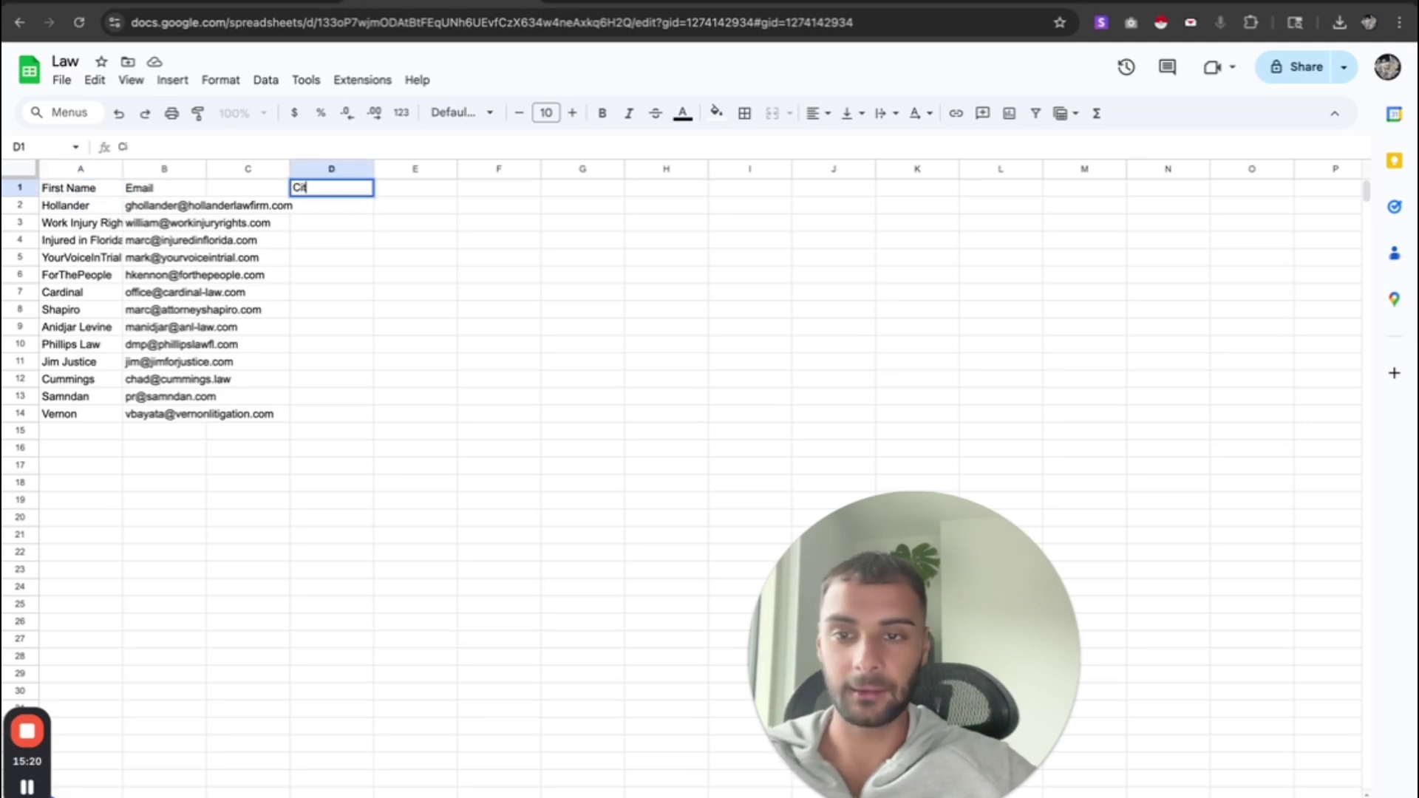
pyautogui.press('Return')
pyautogui.doubleClick(339, 211)
pyautogui.write('NY')
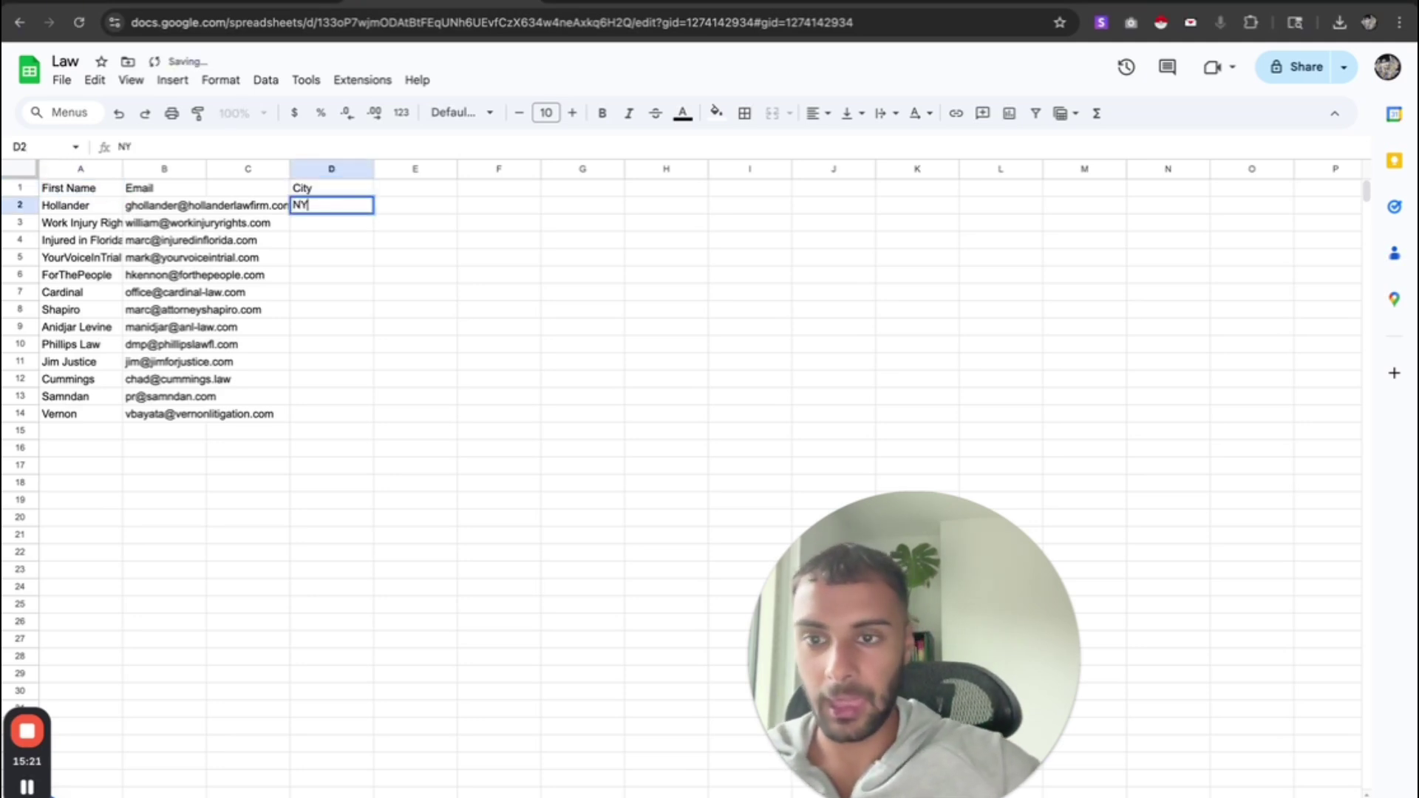
pyautogui.press('Return')
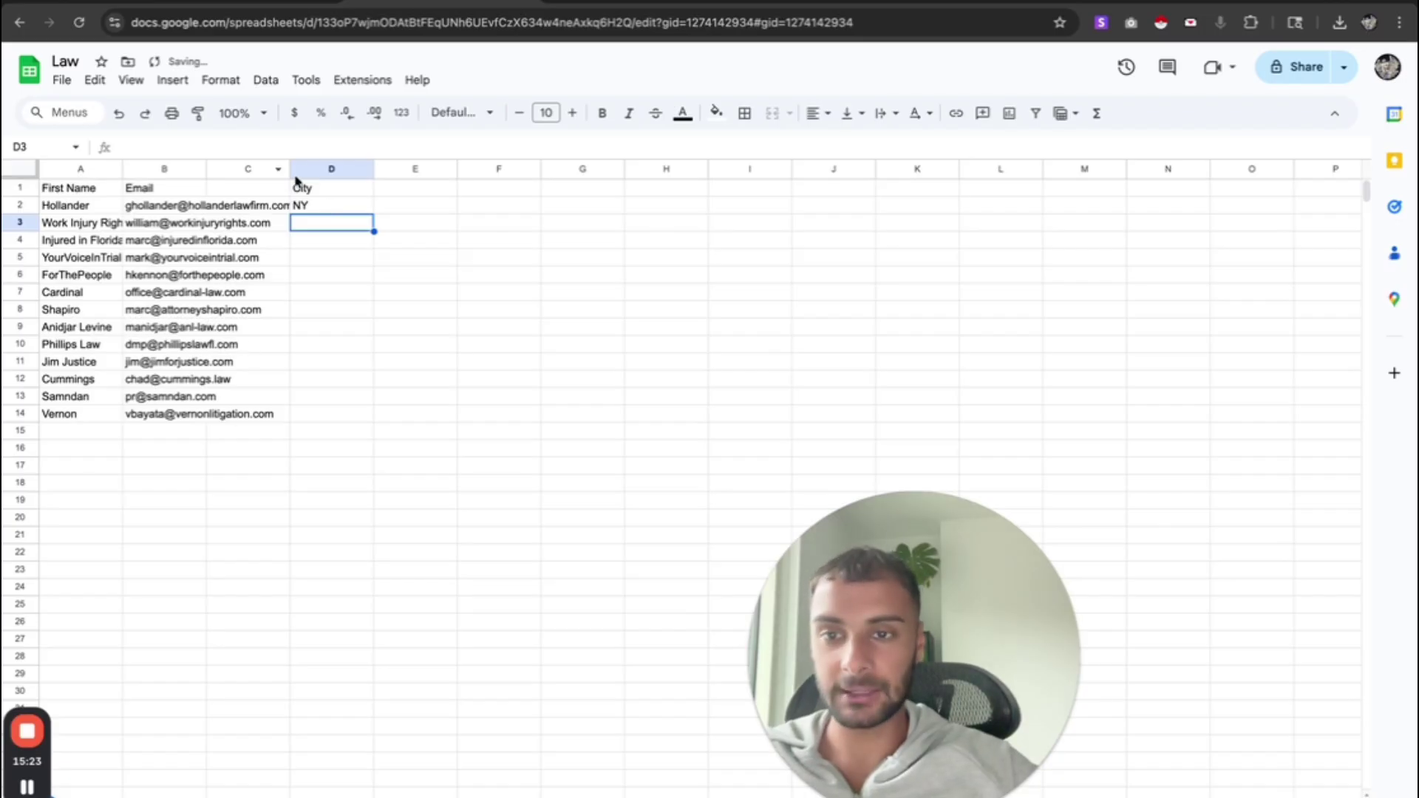
# - Enter Chicago as the second lead's city in D3, then return to Smartlead
pyautogui.moveTo(87, 192); pyautogui.dragTo(83, 201)
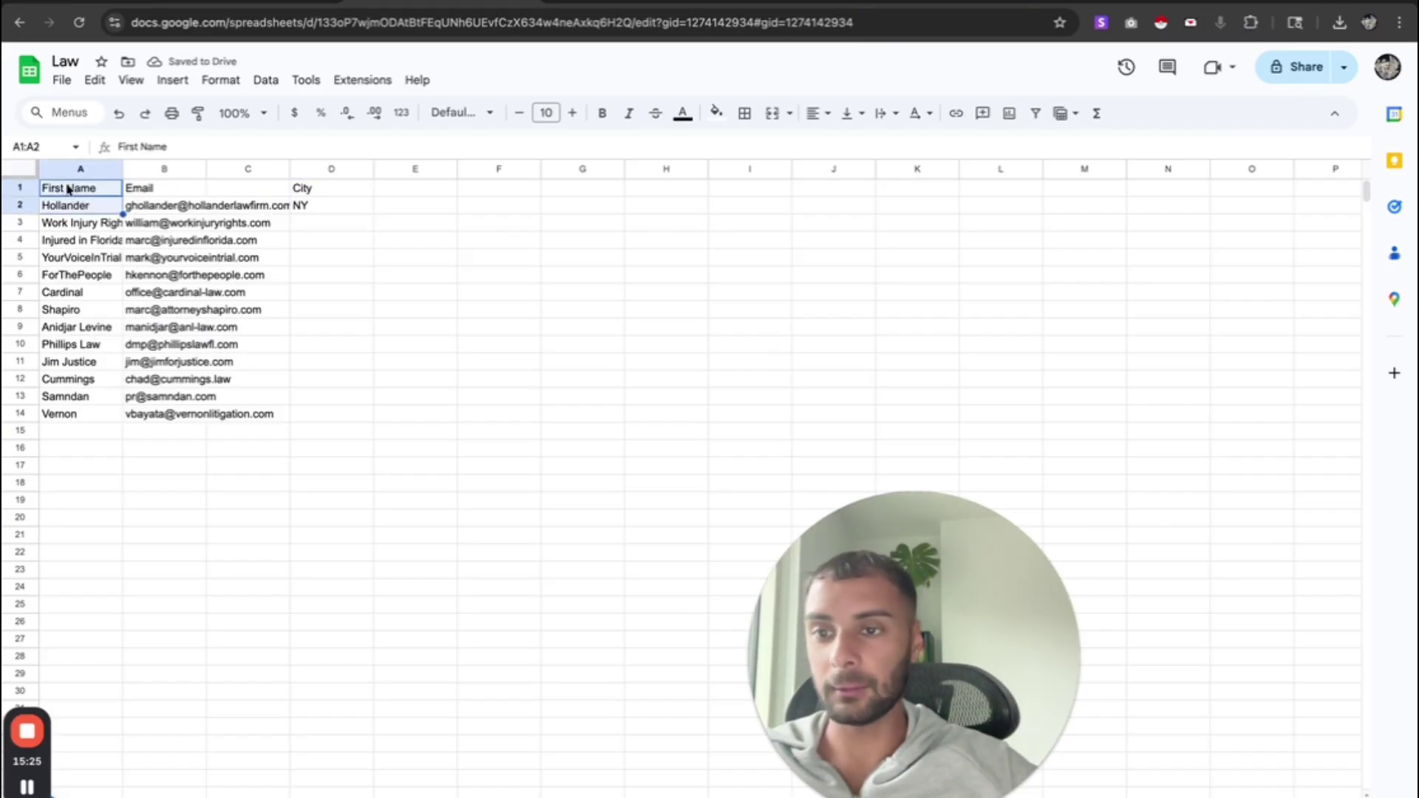
pyautogui.click(68, 189)
pyautogui.click(67, 207)
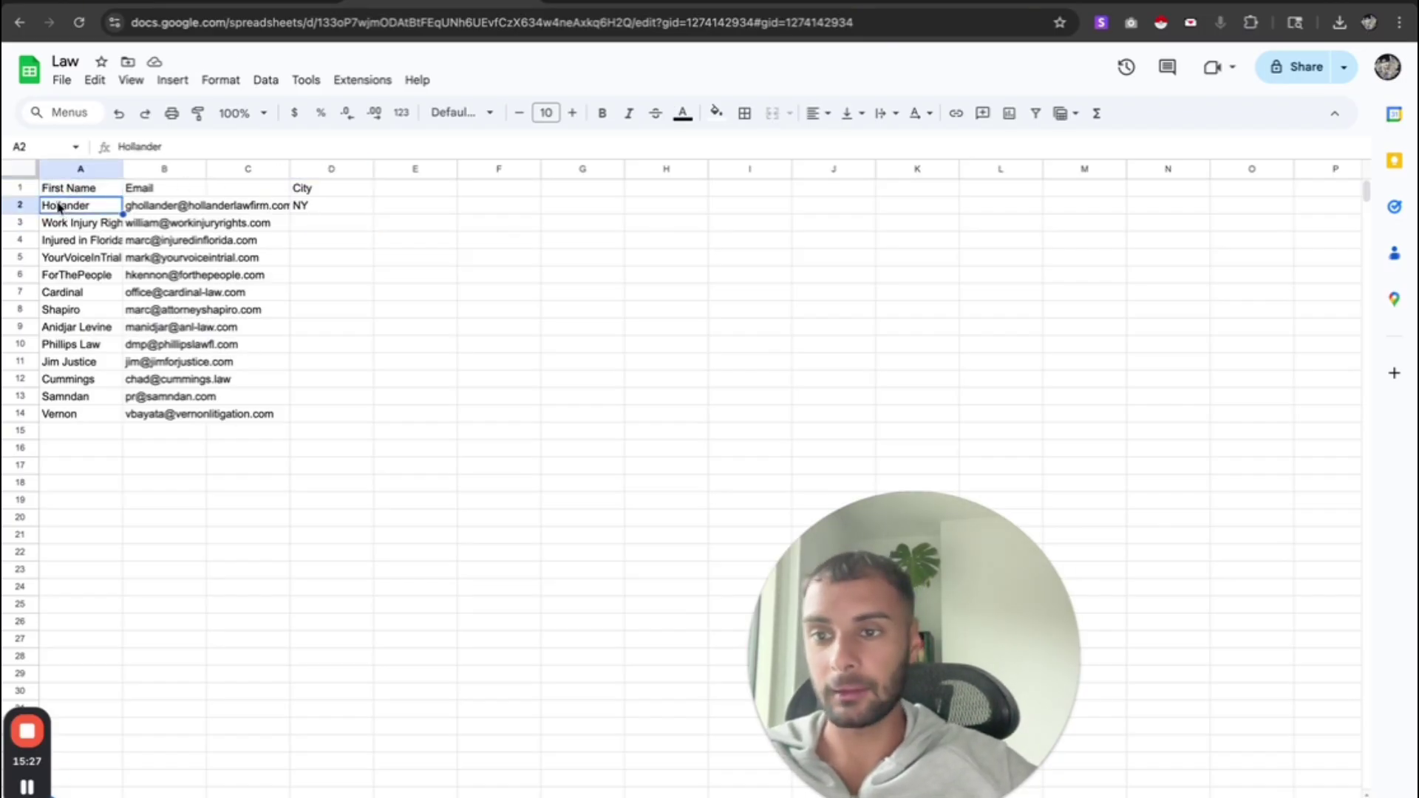
pyautogui.click(20, 205)
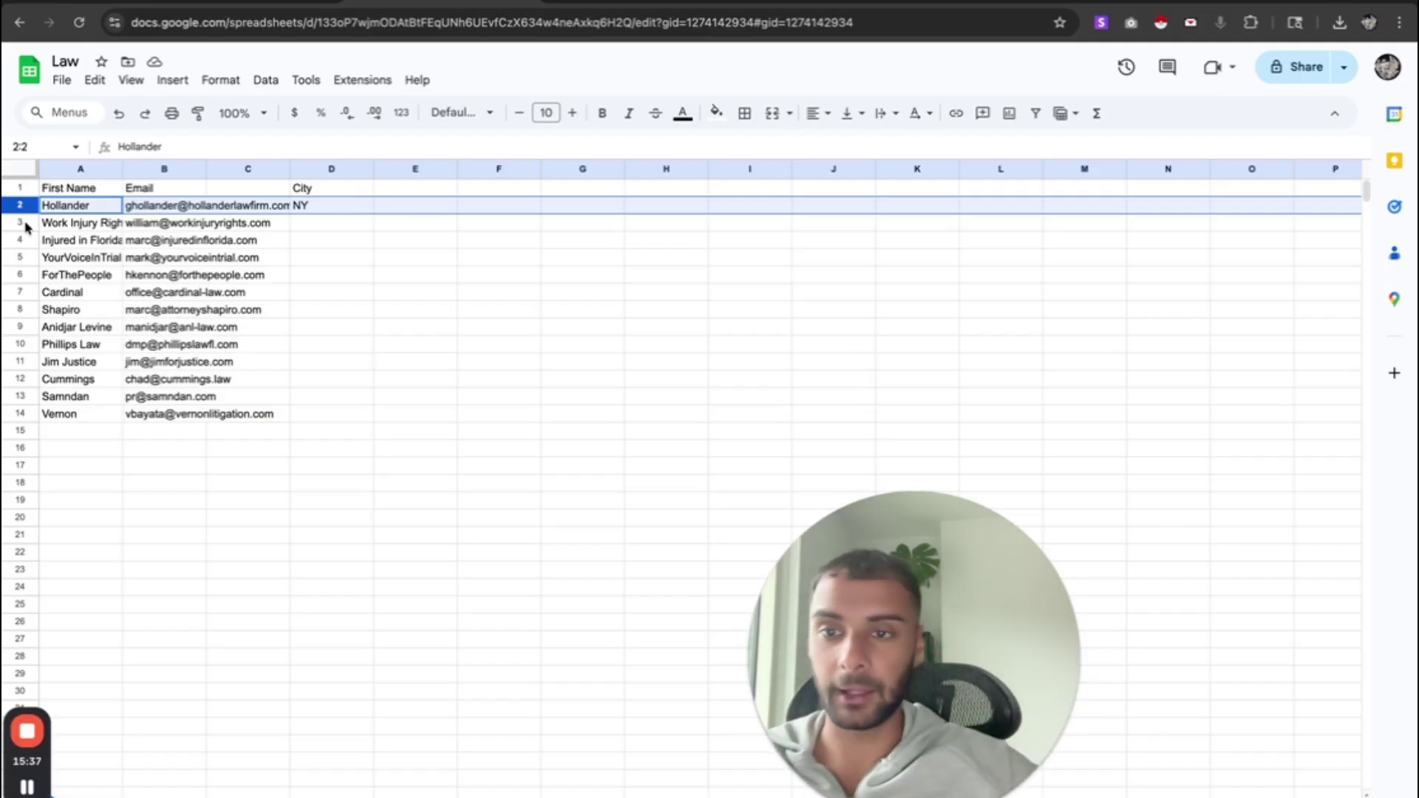
pyautogui.click(330, 229)
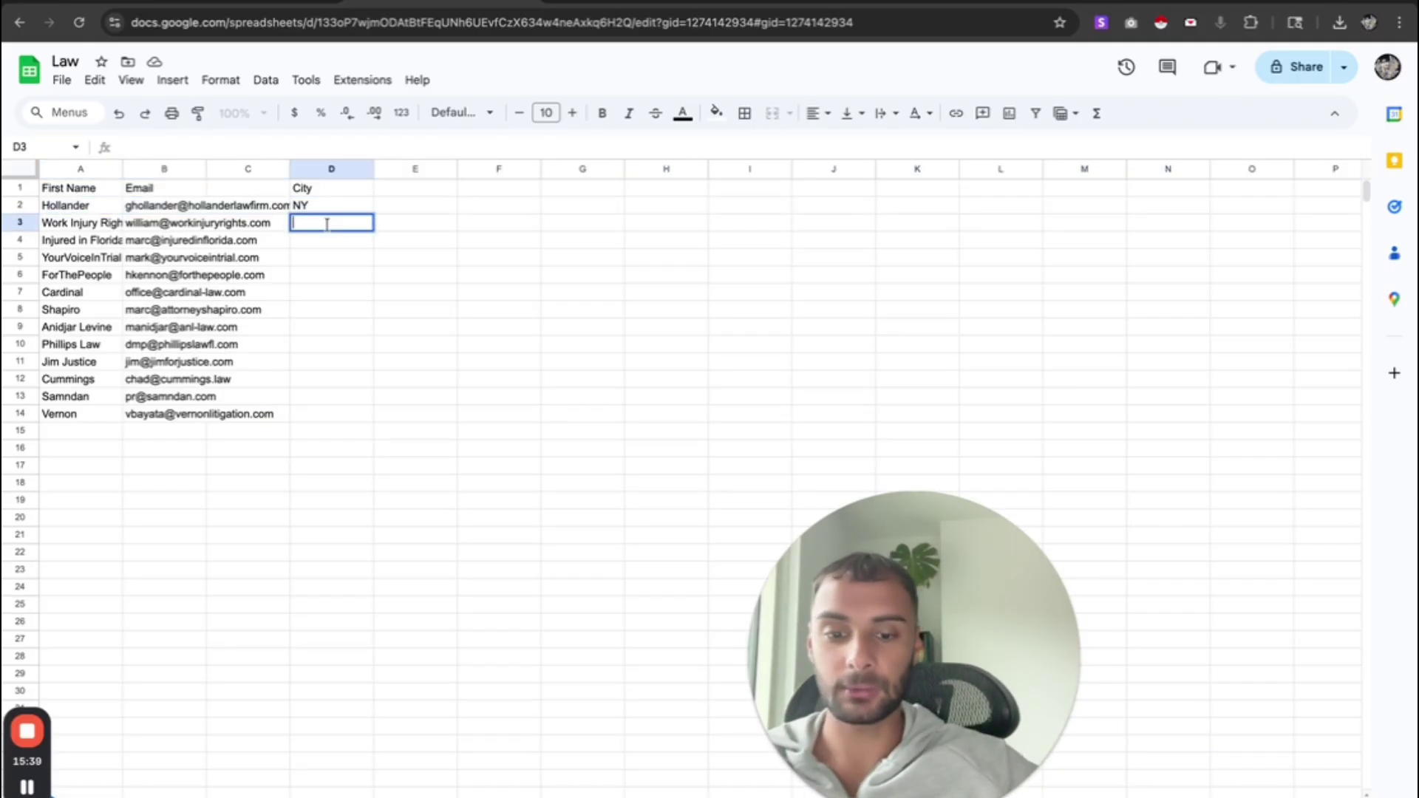
pyautogui.write('Chicago')
pyautogui.press('Return')
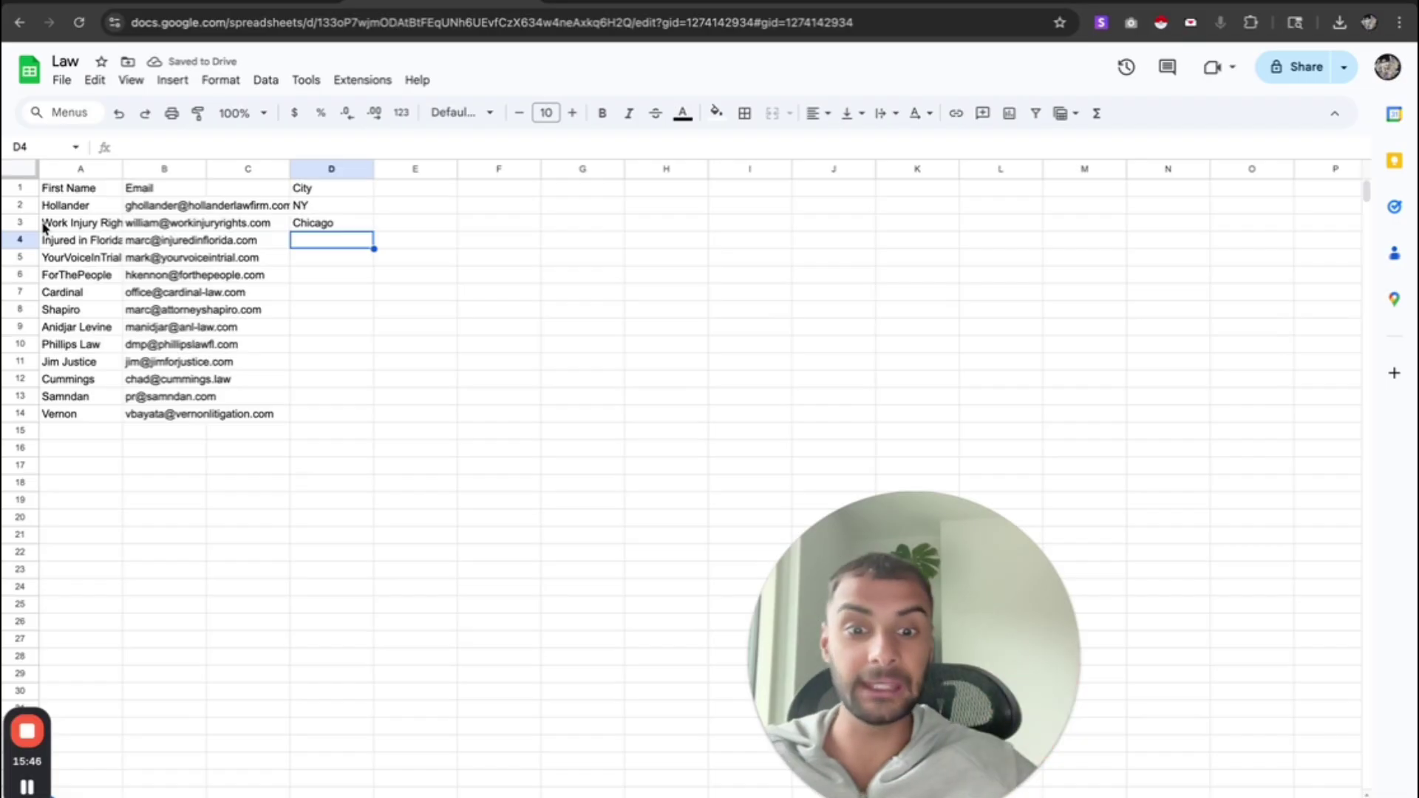
pyautogui.hotkey('ctrl', 'Tab')
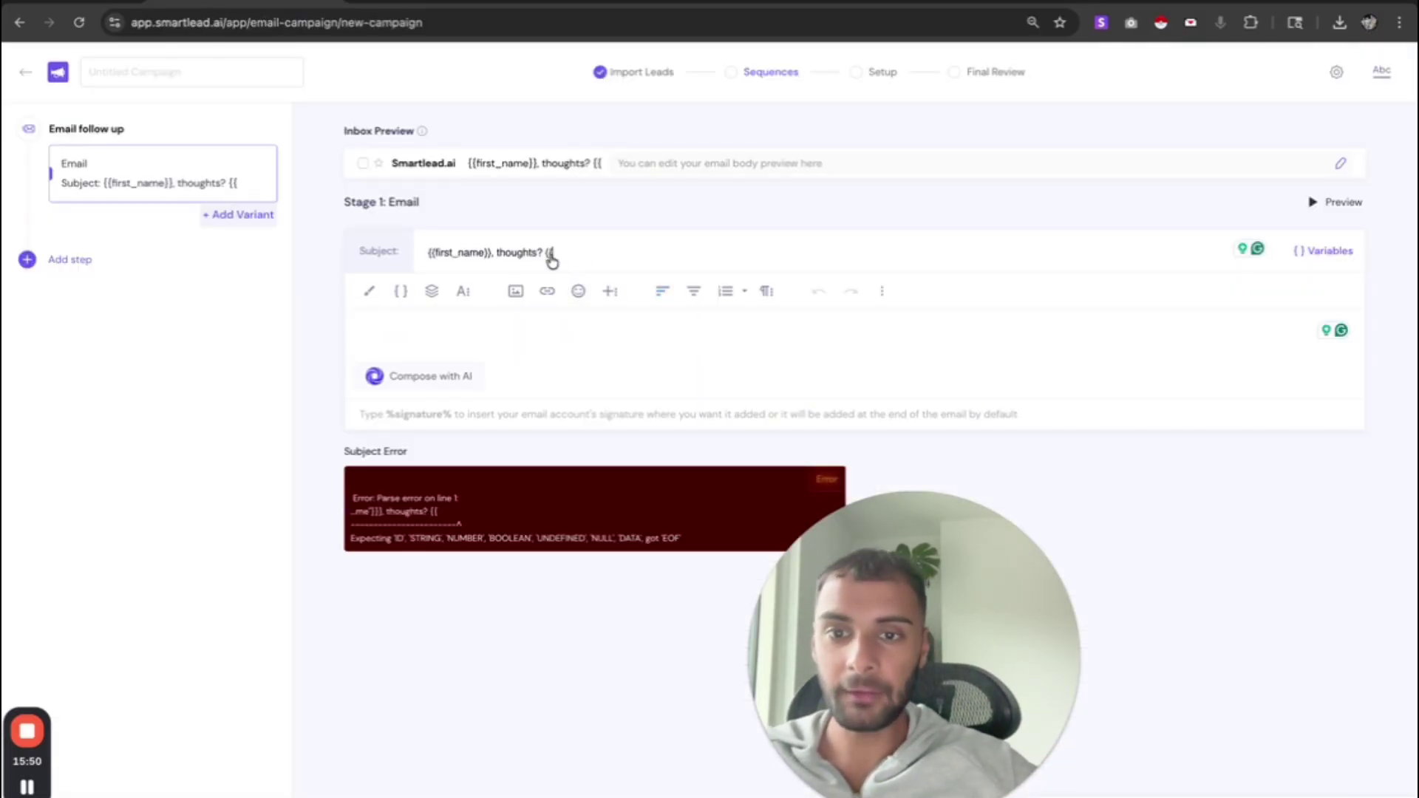
# - Delete the stray {{ so the Stage 1 subject reads '{{first_name}}, thoughts?' without a parse error
pyautogui.press('BackSpace')
pyautogui.press('BackSpace')
pyautogui.write('{{')
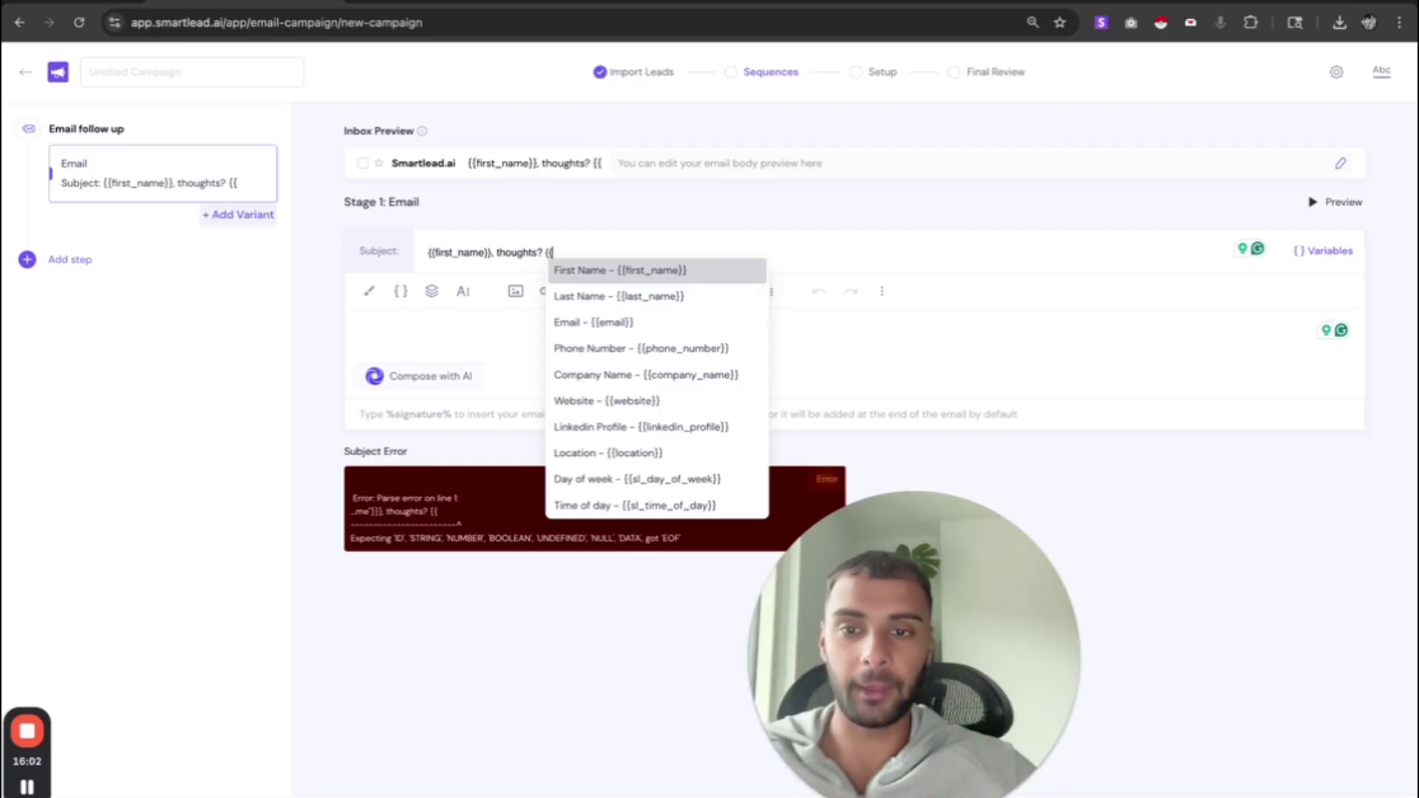
pyautogui.press('BackSpace')
pyautogui.press('BackSpace')
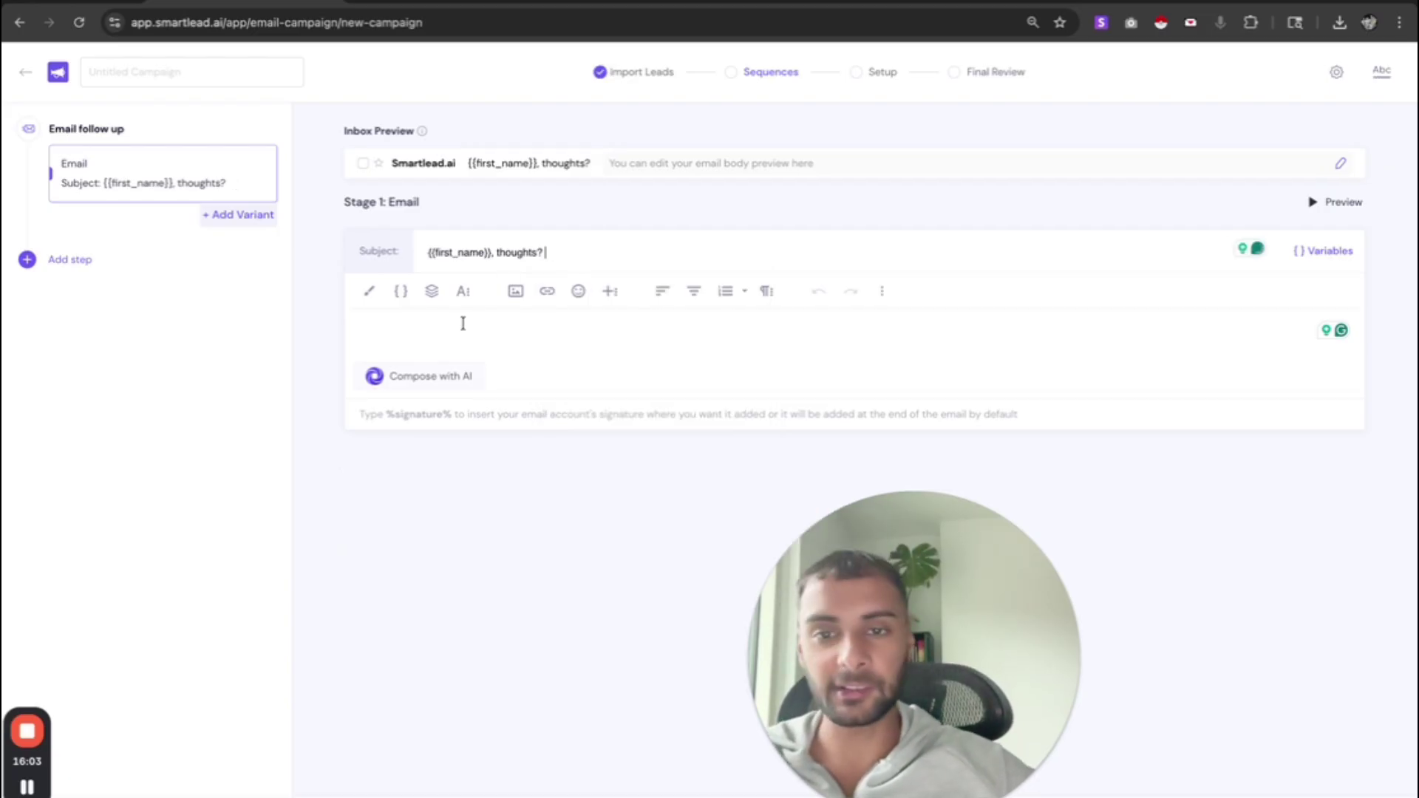
pyautogui.click(463, 323)
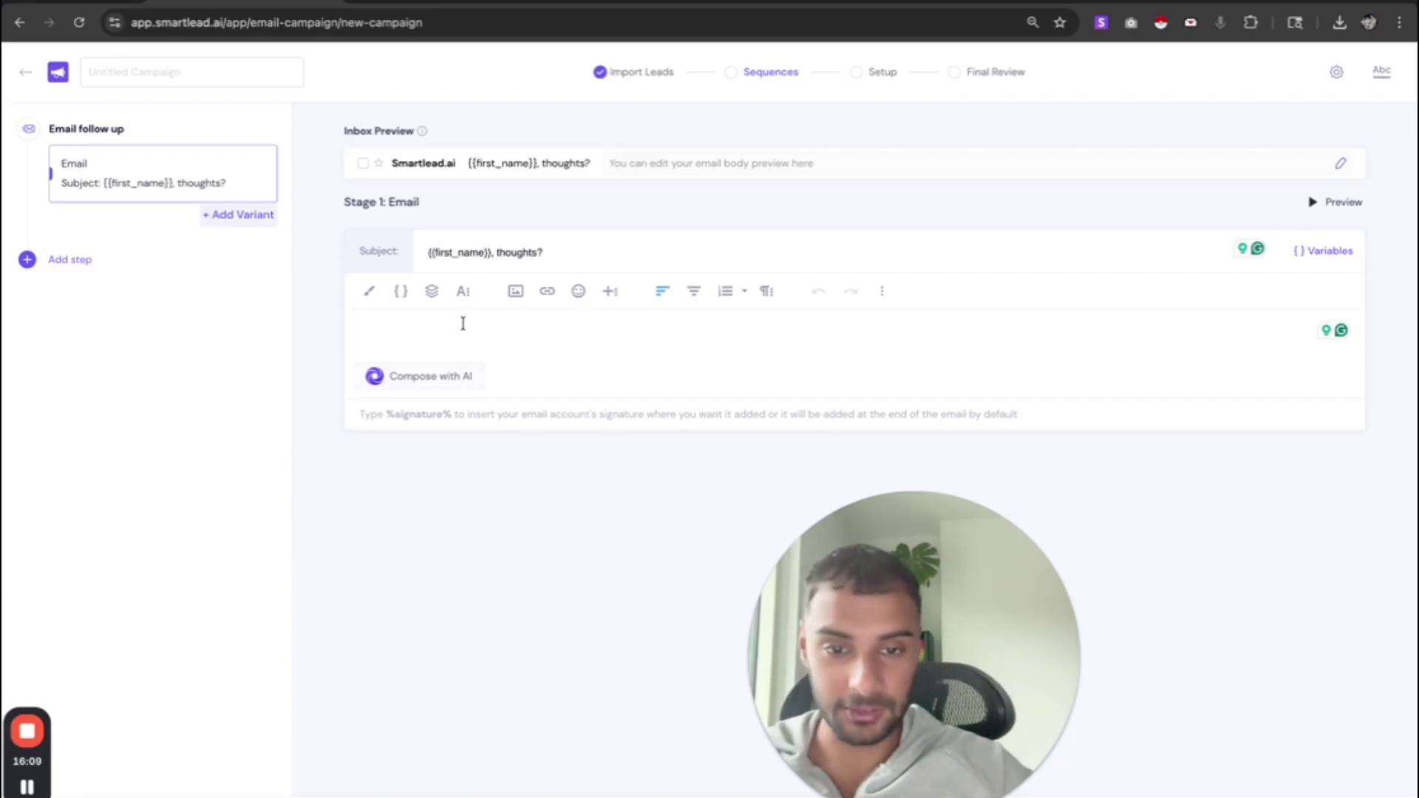
# - Write the greeting 'Hey {{first_name}},' and the line about lawyers relying on word of mouth and billboards
pyautogui.write('Hey ')
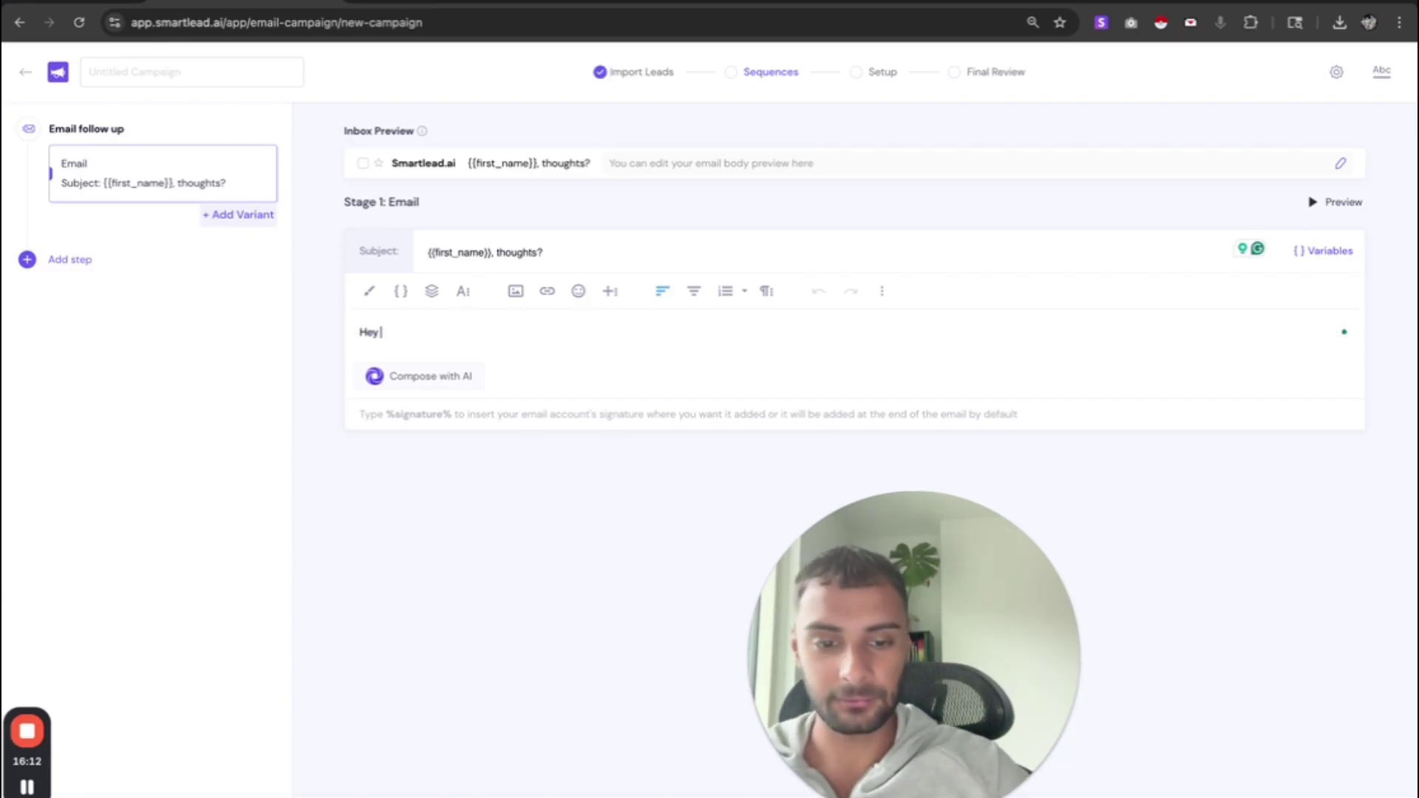
pyautogui.write('{{')
pyautogui.press('Return')
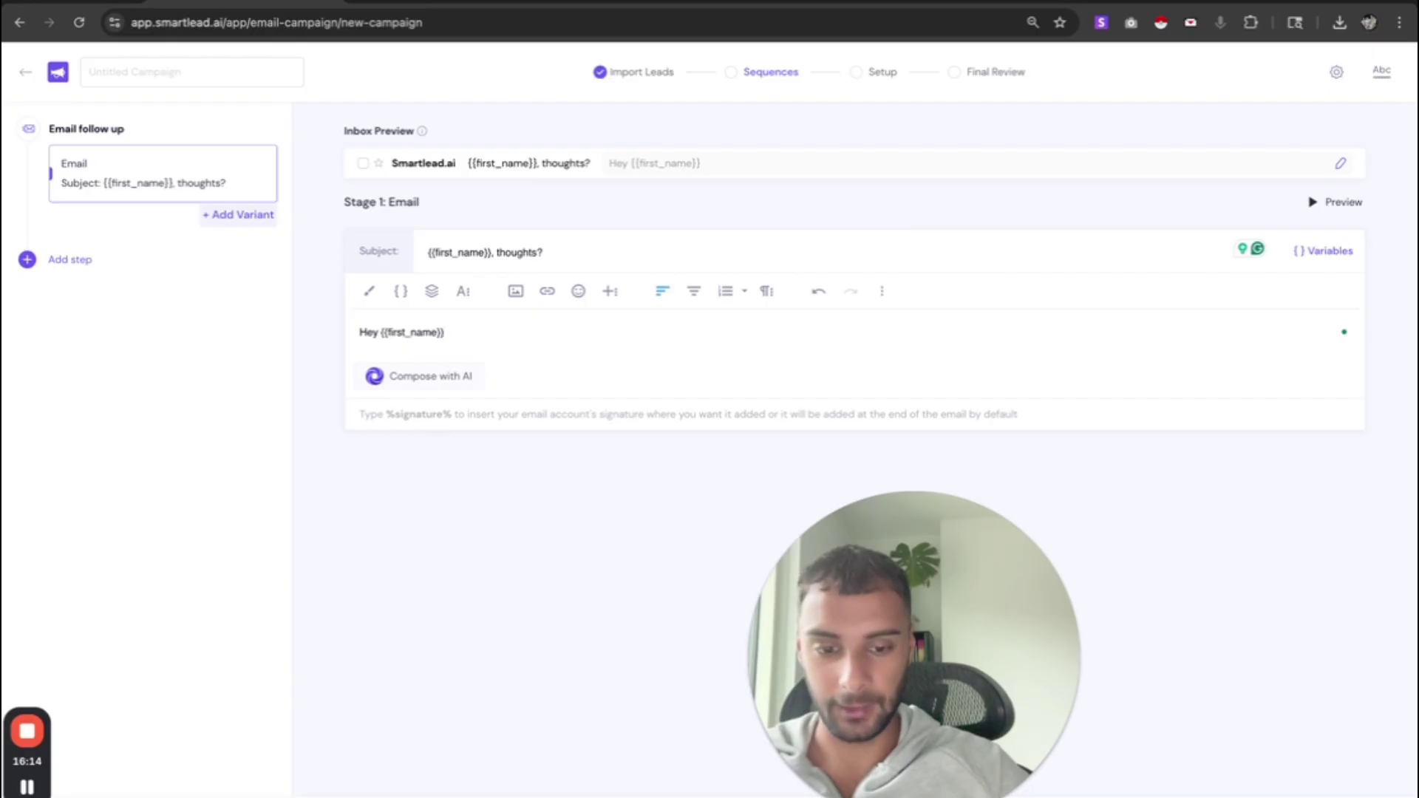
pyautogui.write(',')
pyautogui.press('Return')
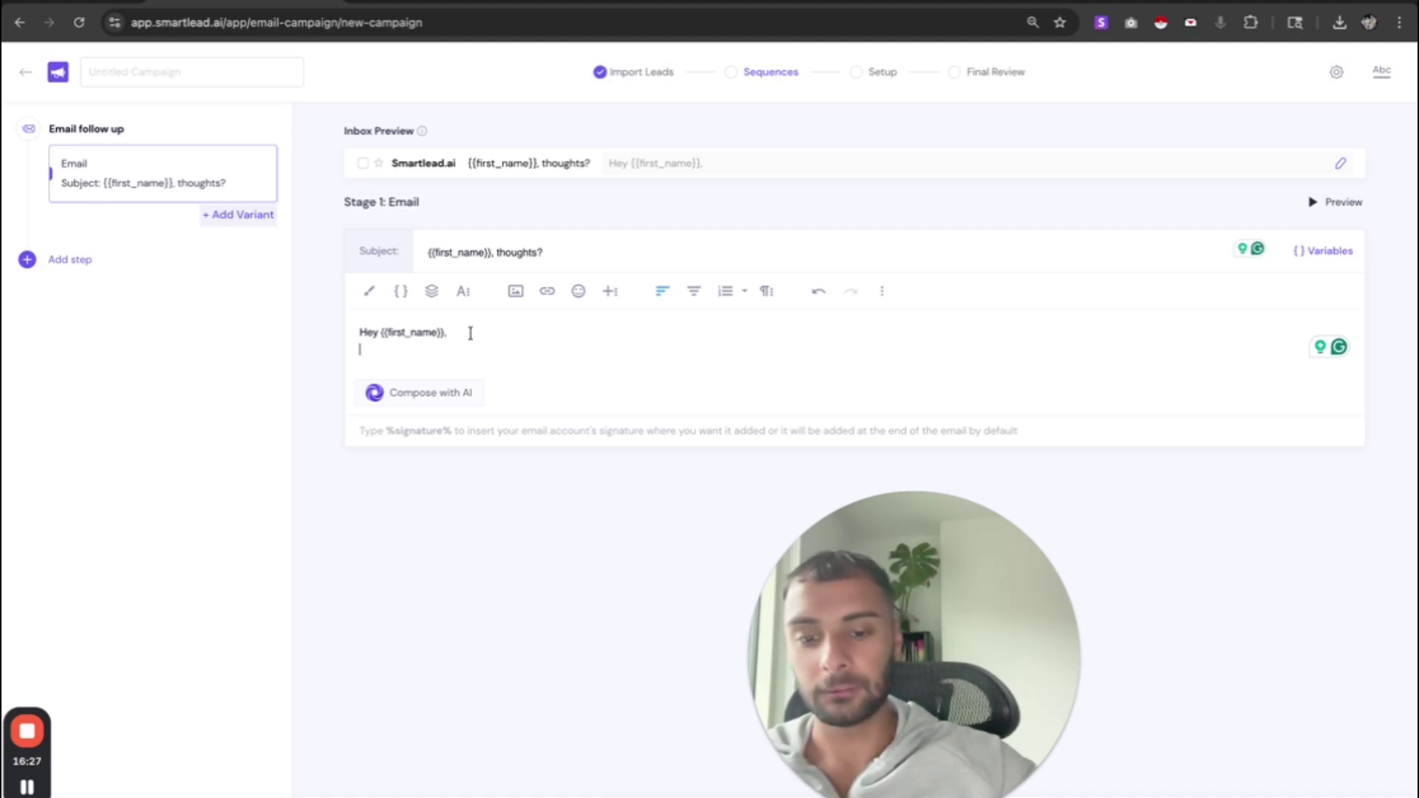
pyautogui.write('Most lawyers ')
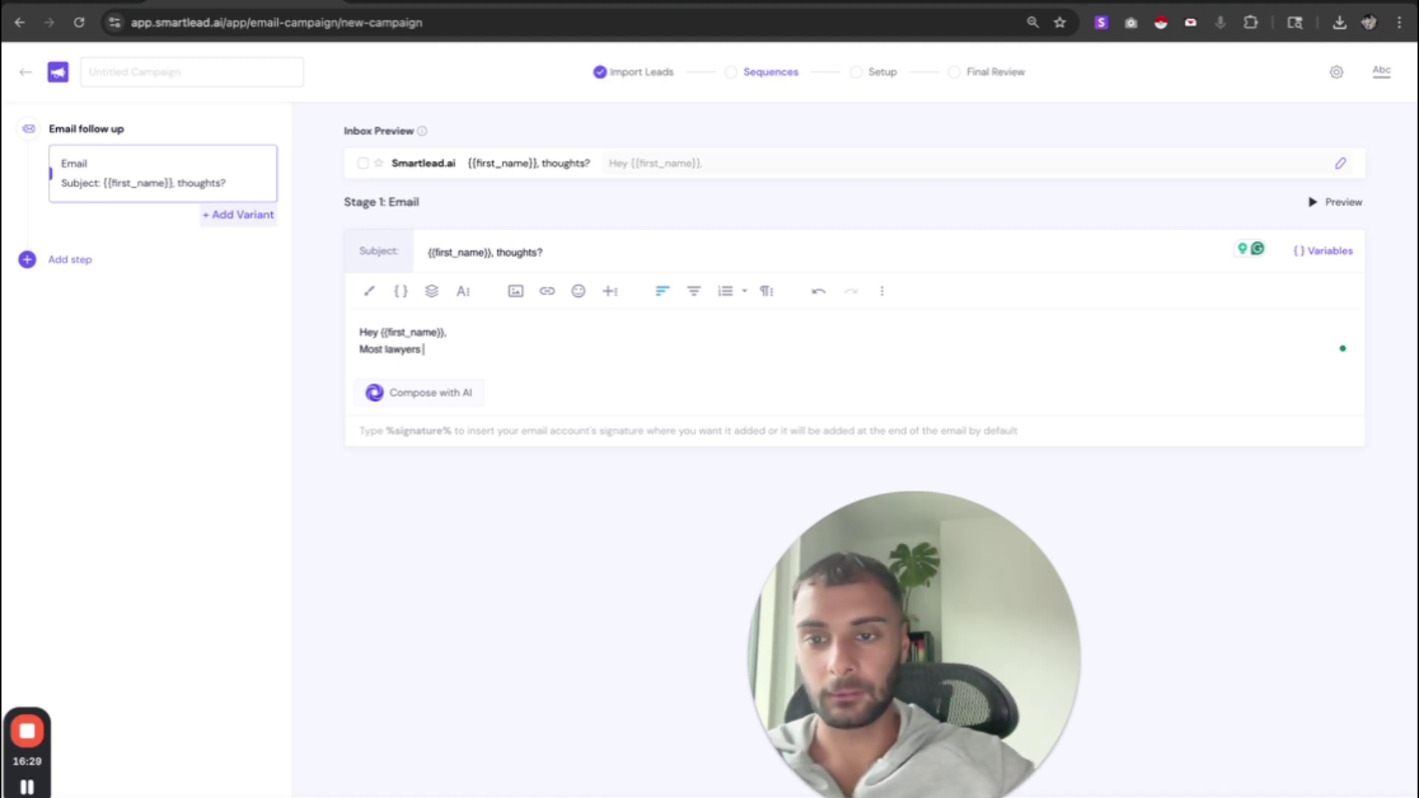
pyautogui.write('rely on reffer')
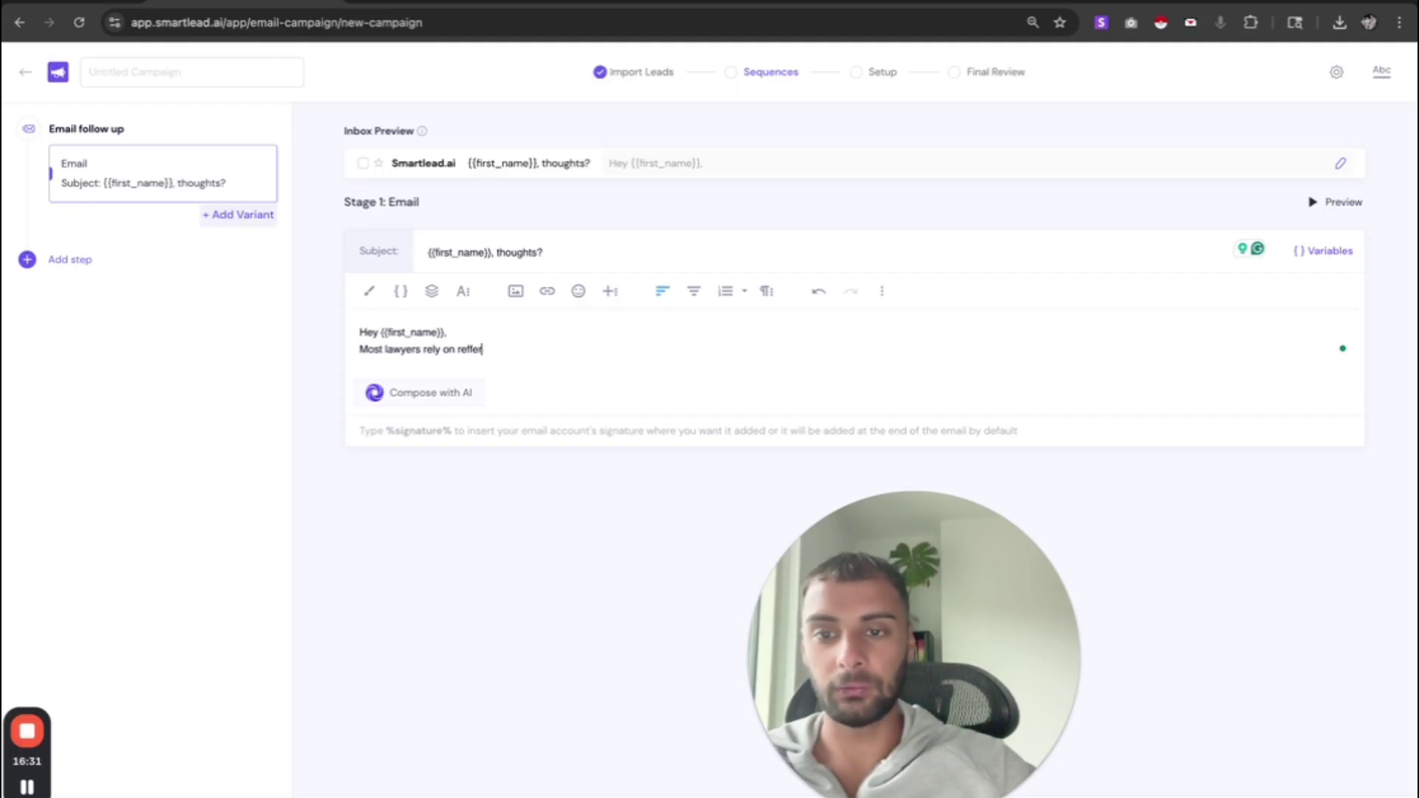
pyautogui.press('BackSpace')
pyautogui.press('BackSpace')
pyautogui.press('BackSpace')
pyautogui.press('BackSpace')
pyautogui.press('BackSpace')
pyautogui.press('BackSpace')
pyautogui.write('wor')
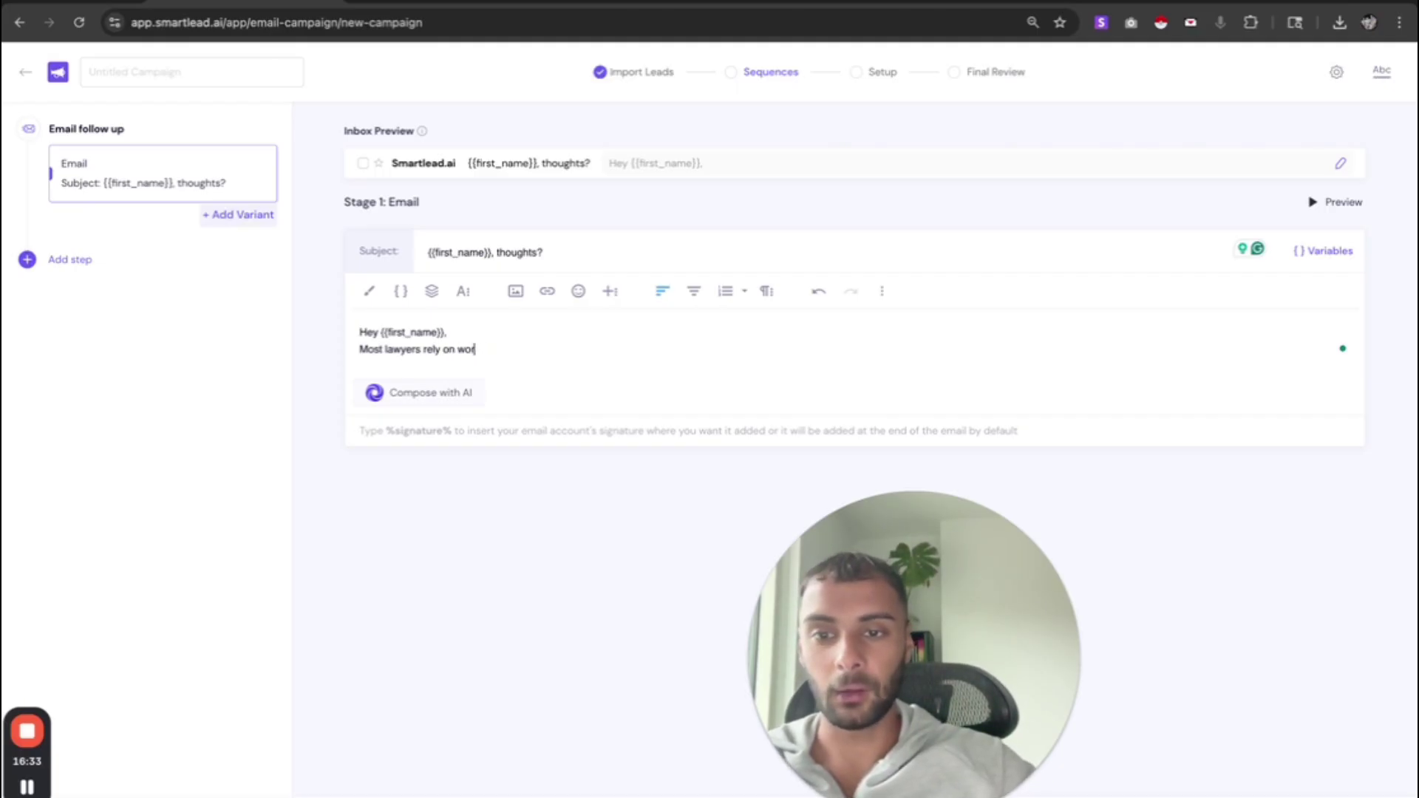
pyautogui.write('d of mouth ')
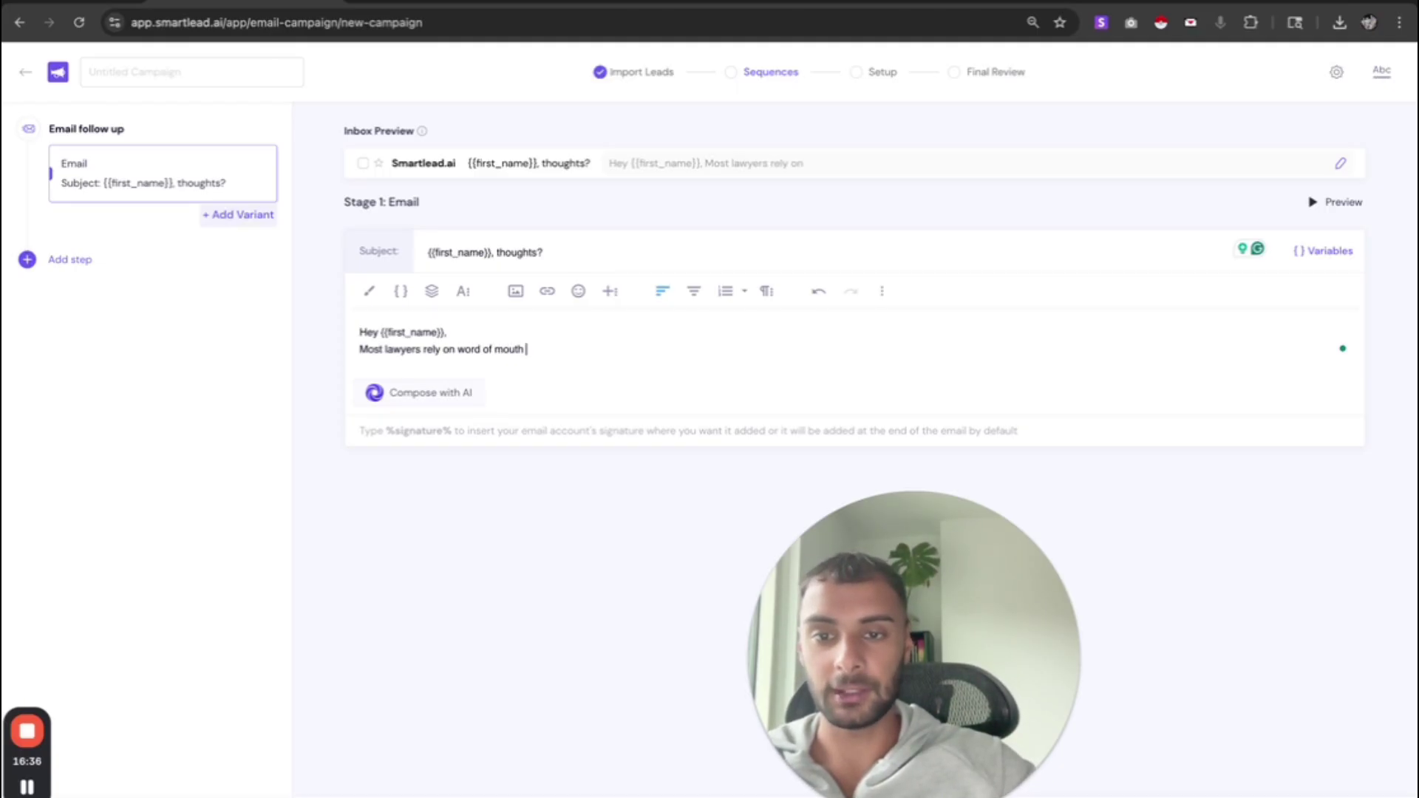
pyautogui.write('and billbo')
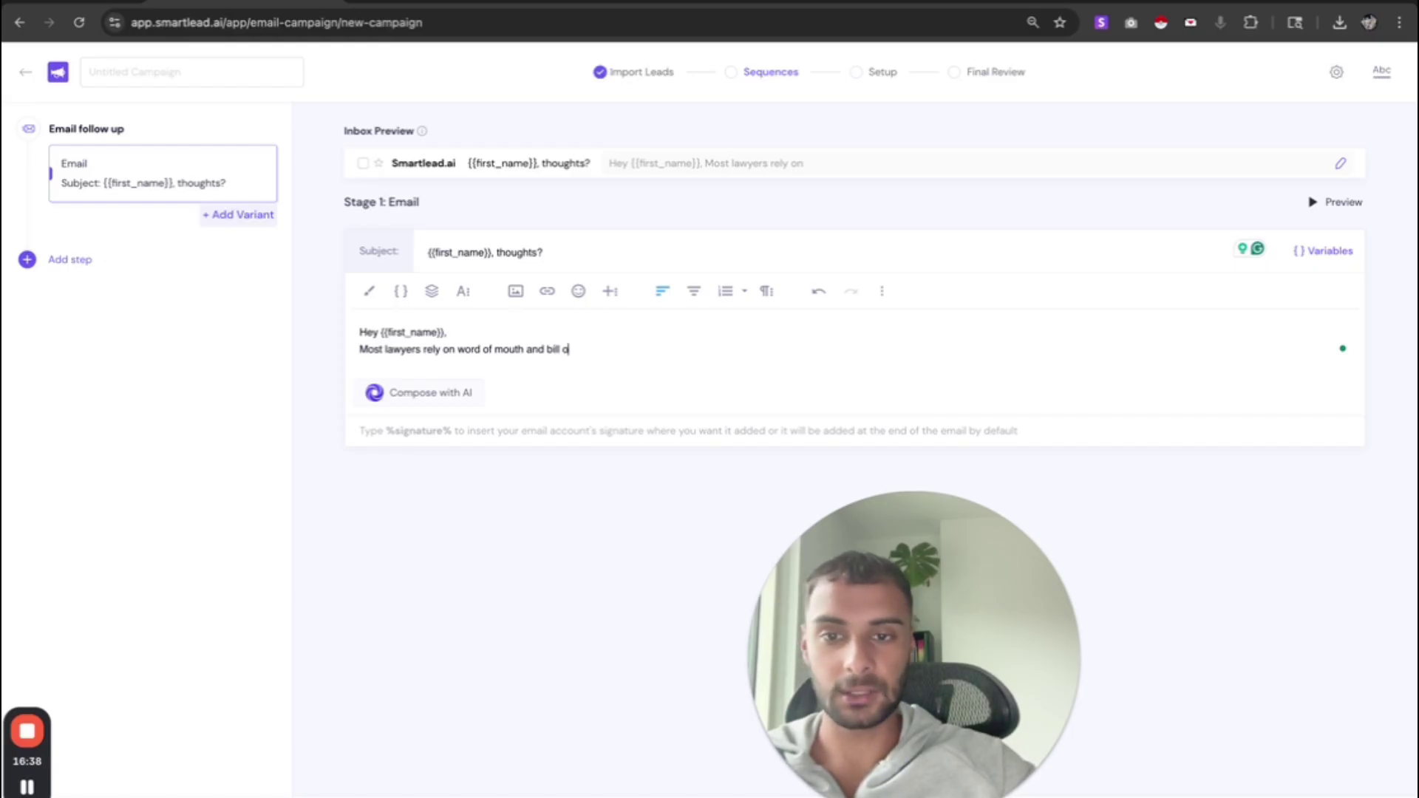
pyautogui.write('ards to')
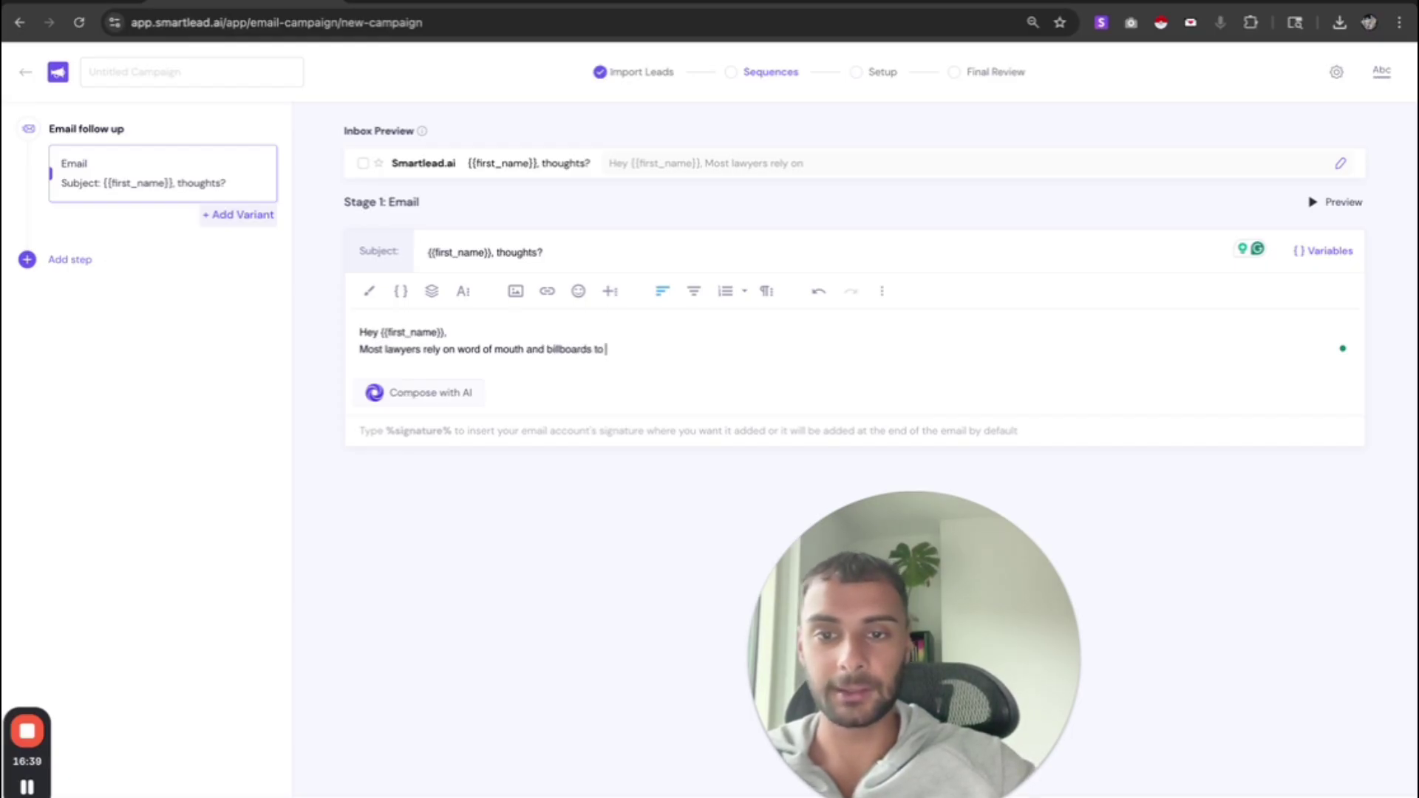
pyautogui.write(' get new clients.')
pyautogui.press('Return')
pyautogui.press('Return')
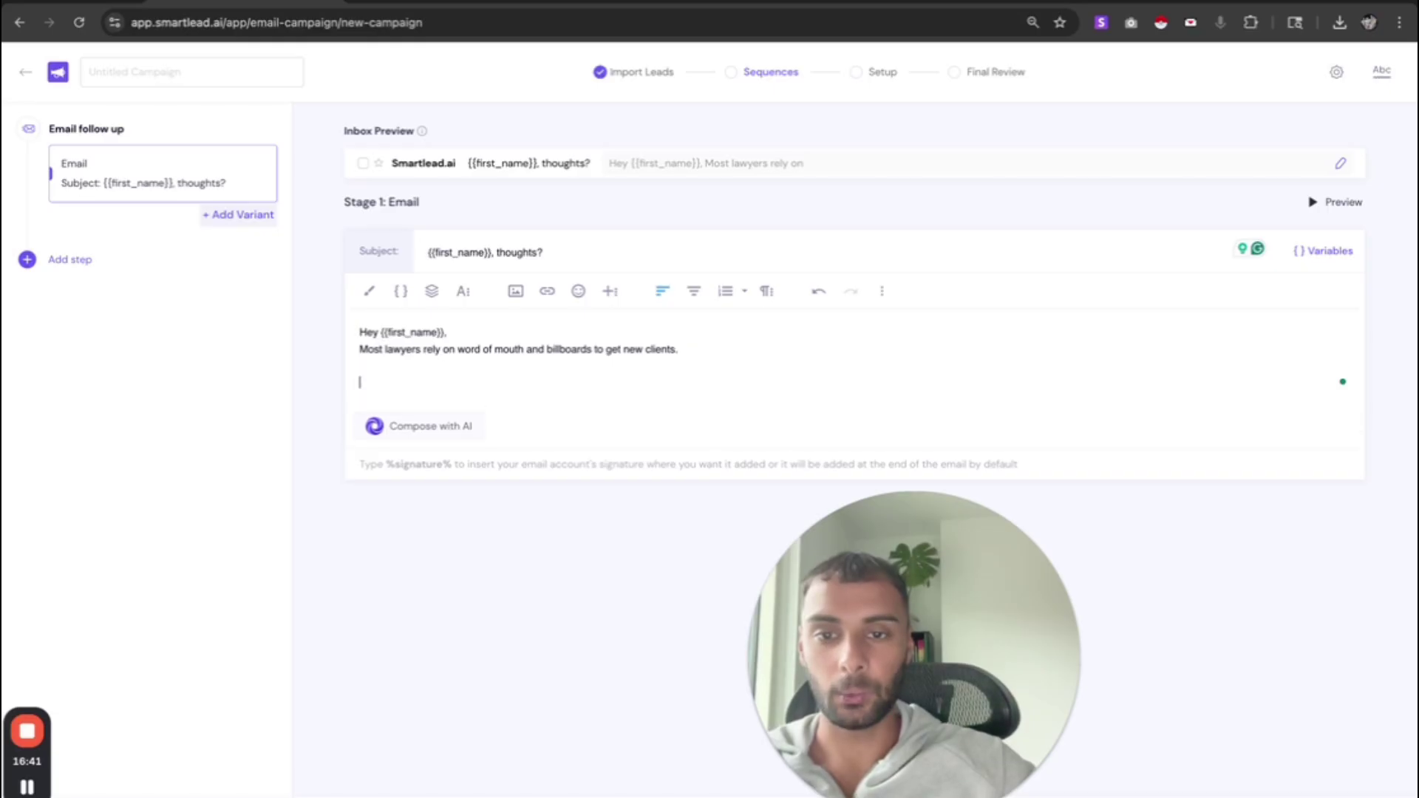
# - Add the pitch: 2-5 new cases every month organically, without billboards, referrals or ads
pyautogui.write('We can bring 2-5')
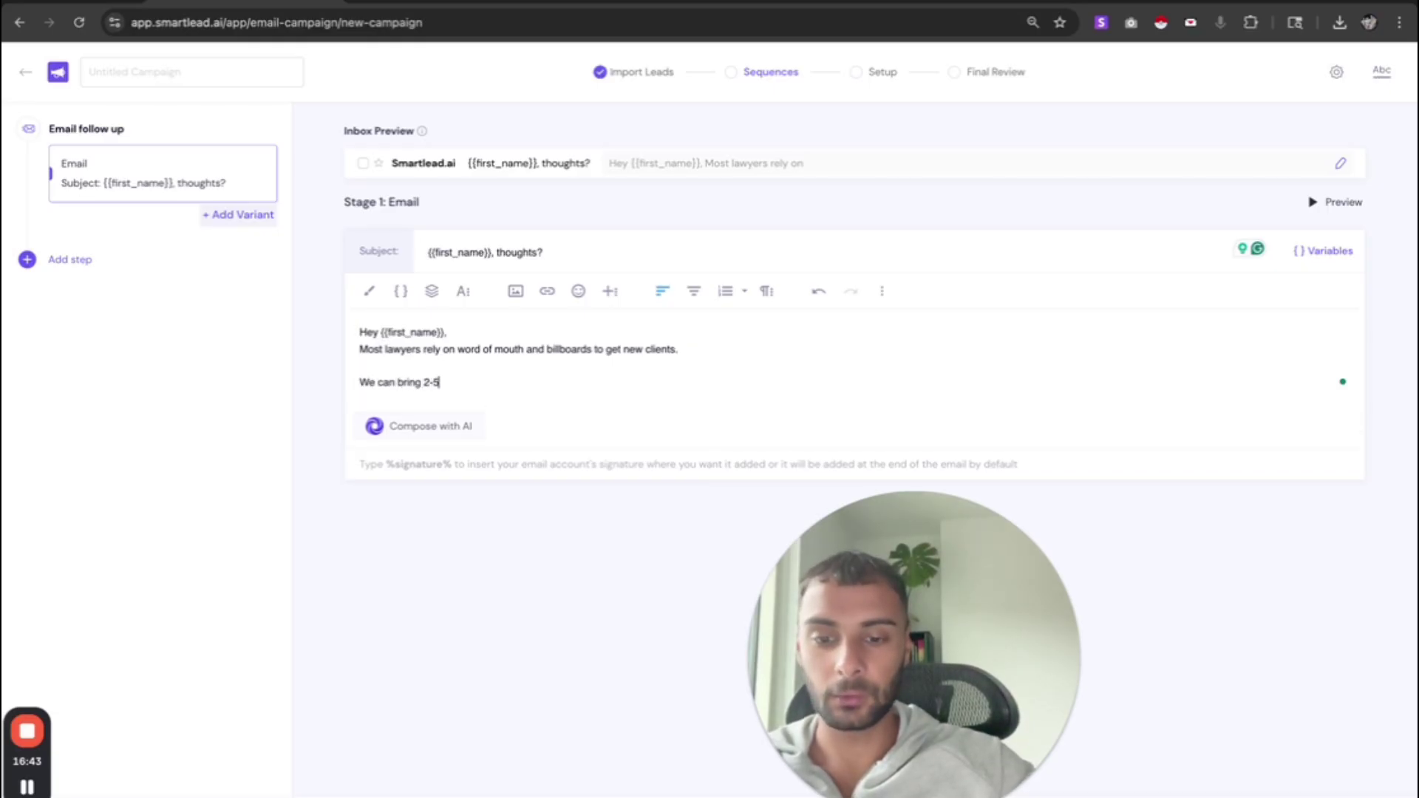
pyautogui.write(' new cases e')
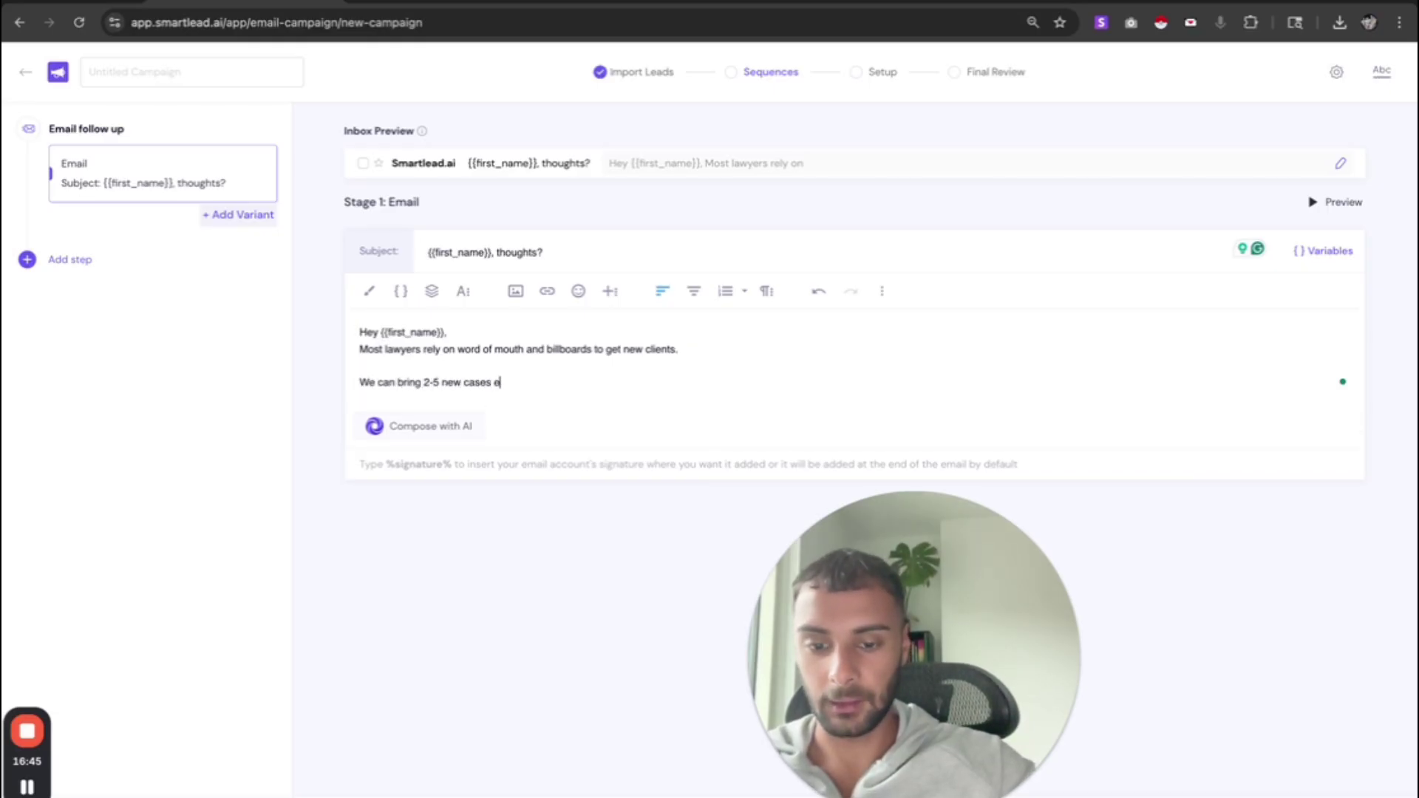
pyautogui.write('very mo')
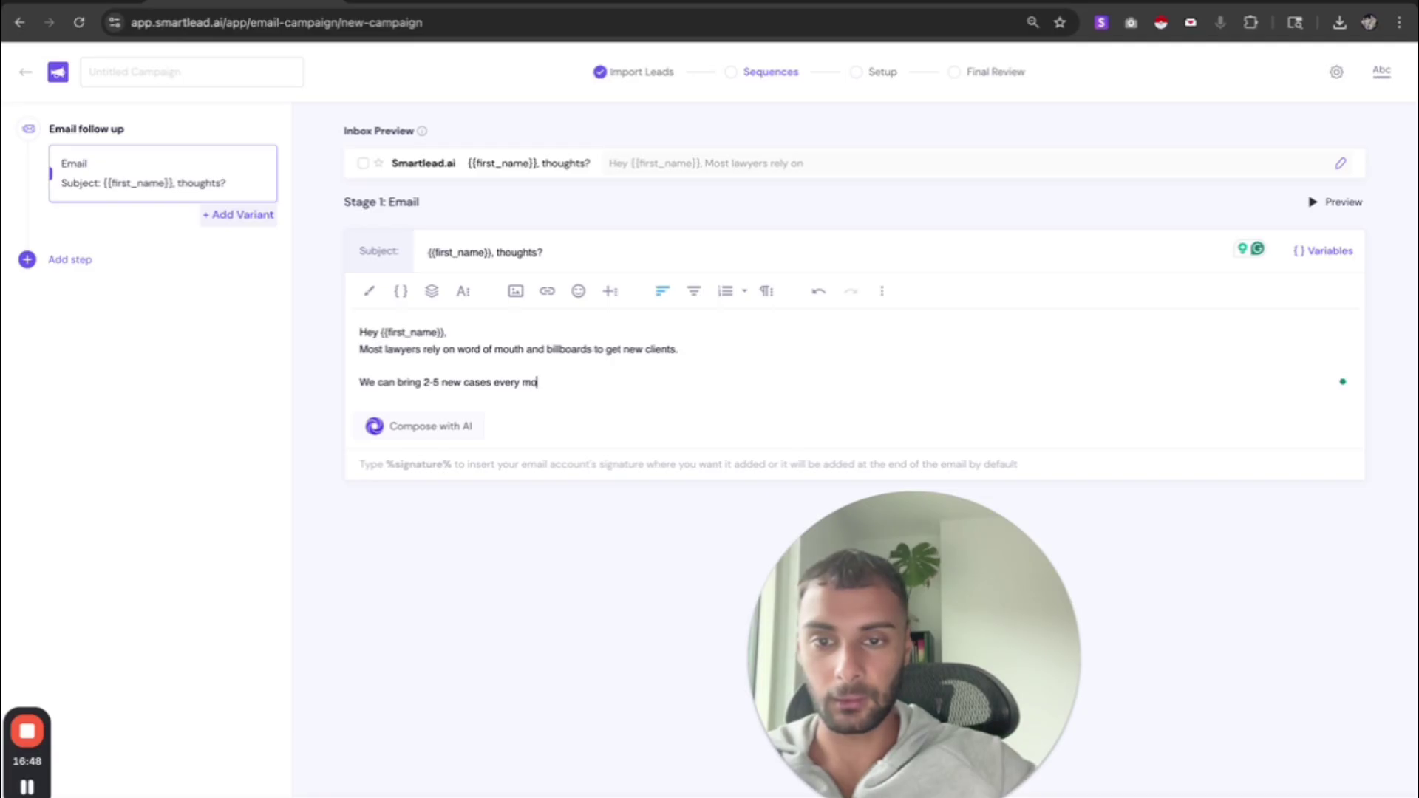
pyautogui.write('nth orgnaiclly without si')
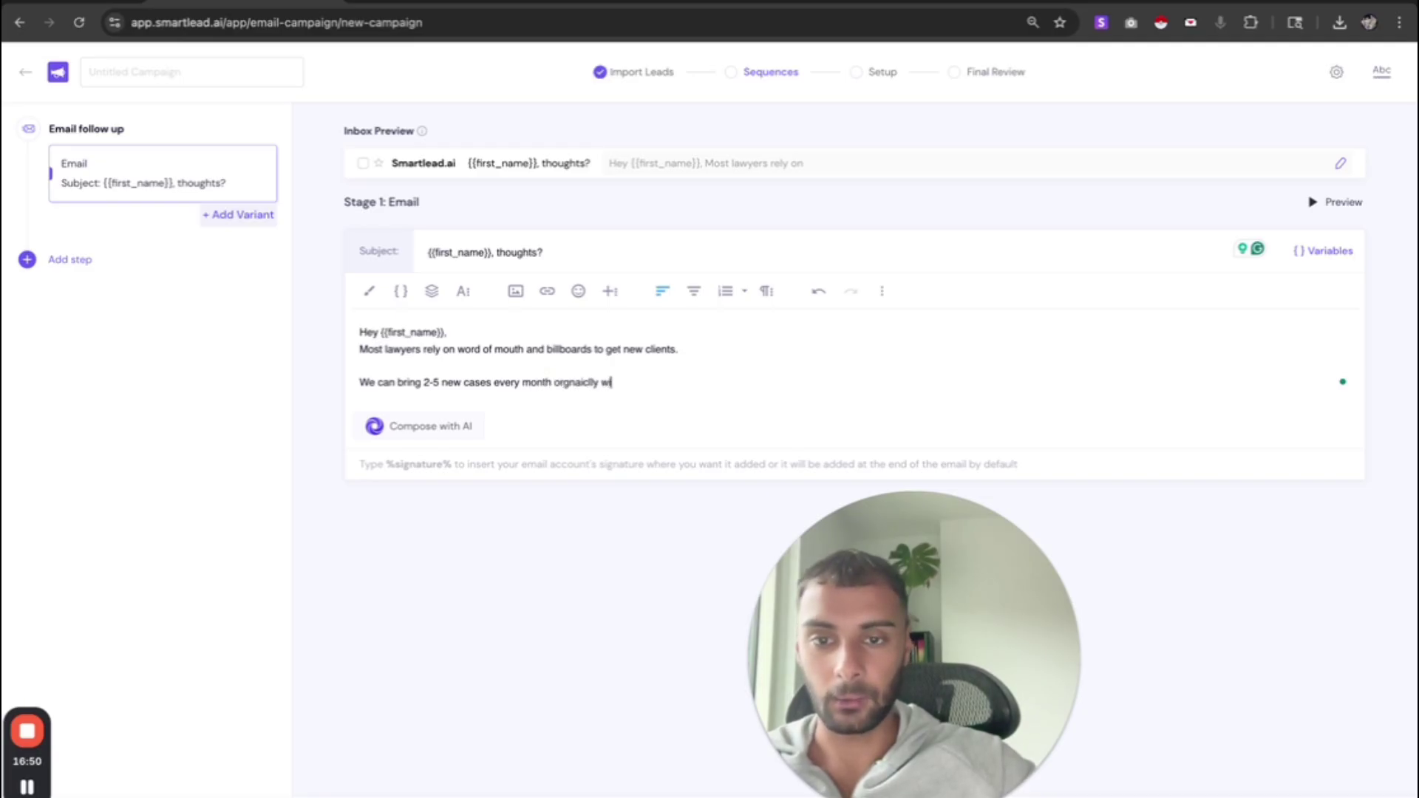
pyautogui.press('BackSpace')
pyautogui.press('BackSpace')
pyautogui.write('using')
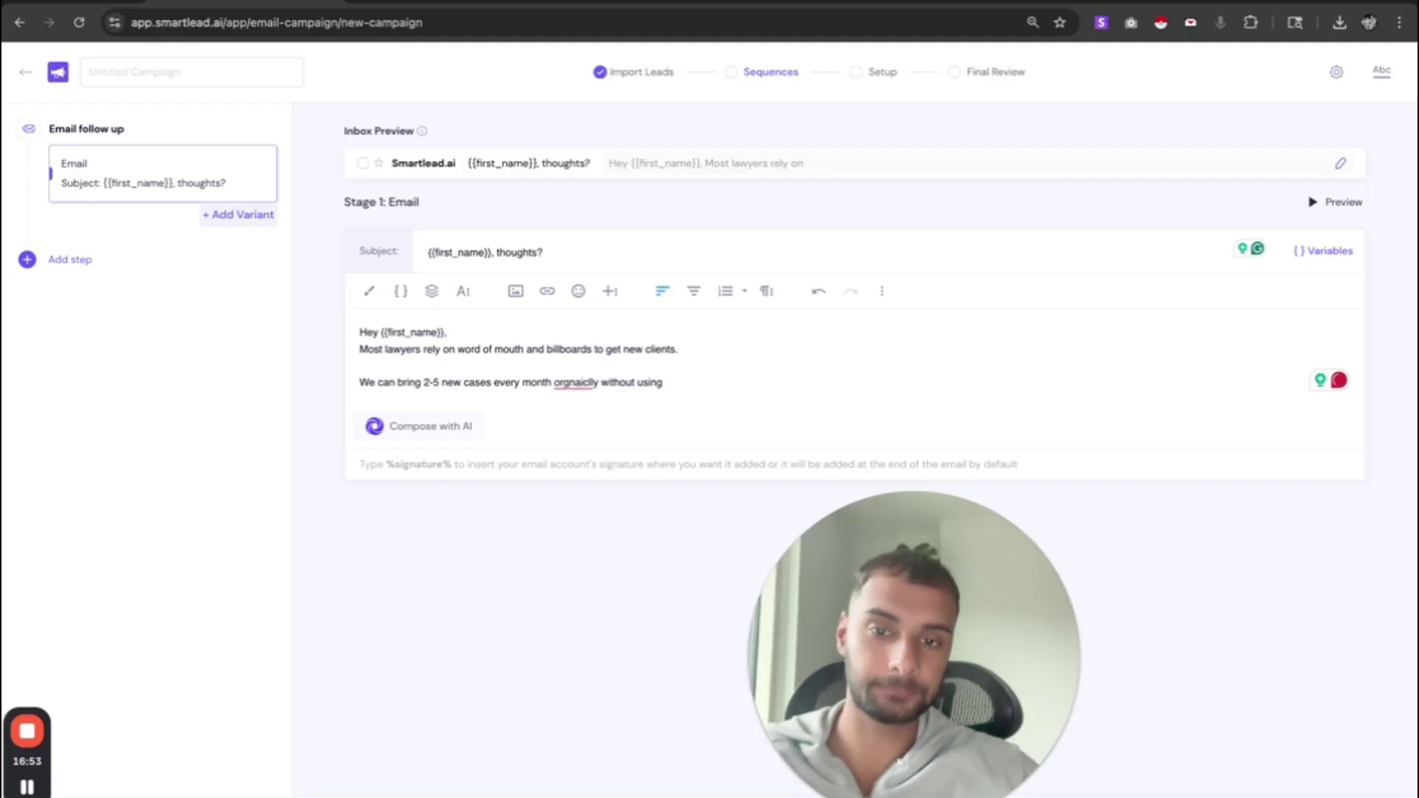
pyautogui.write(' billboards,')
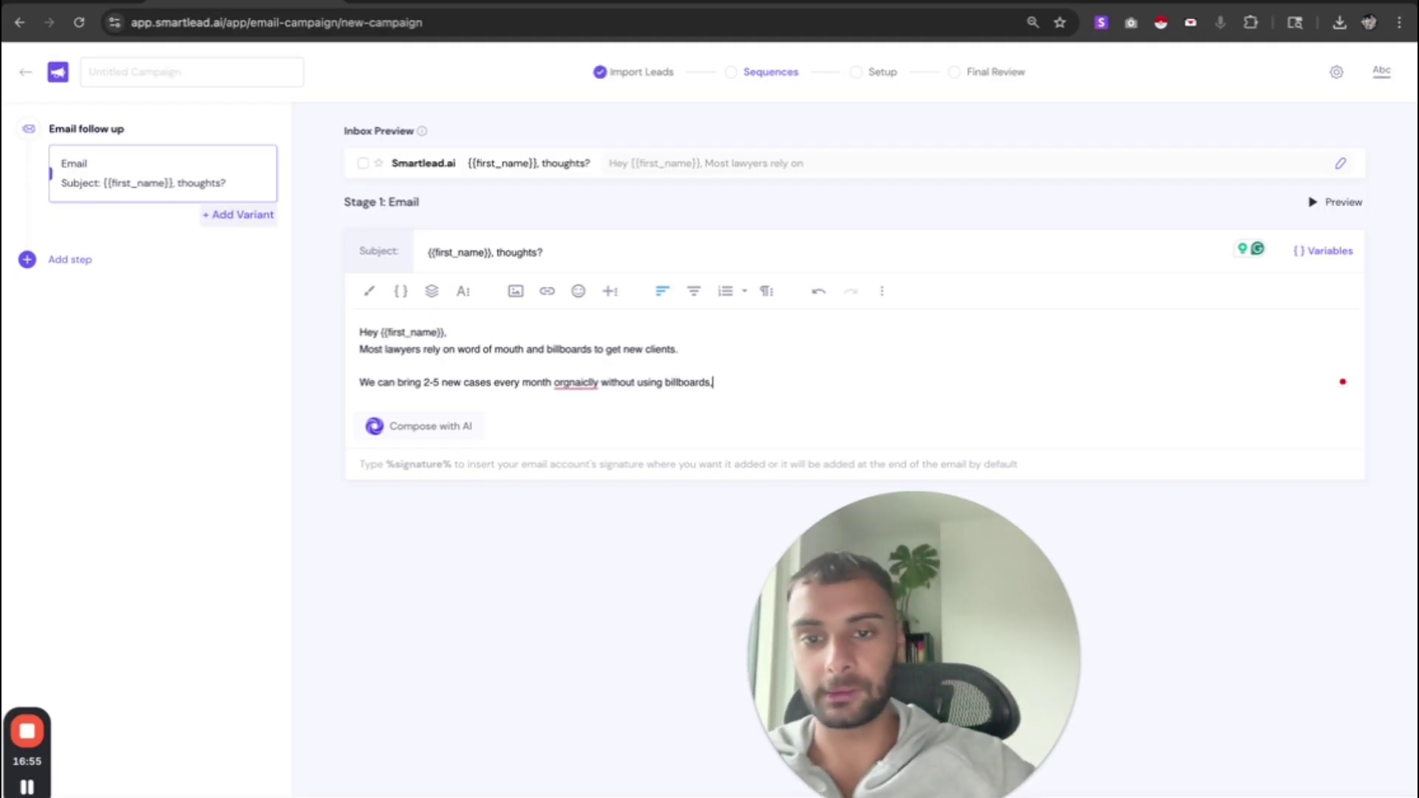
pyautogui.write(' refferals, o')
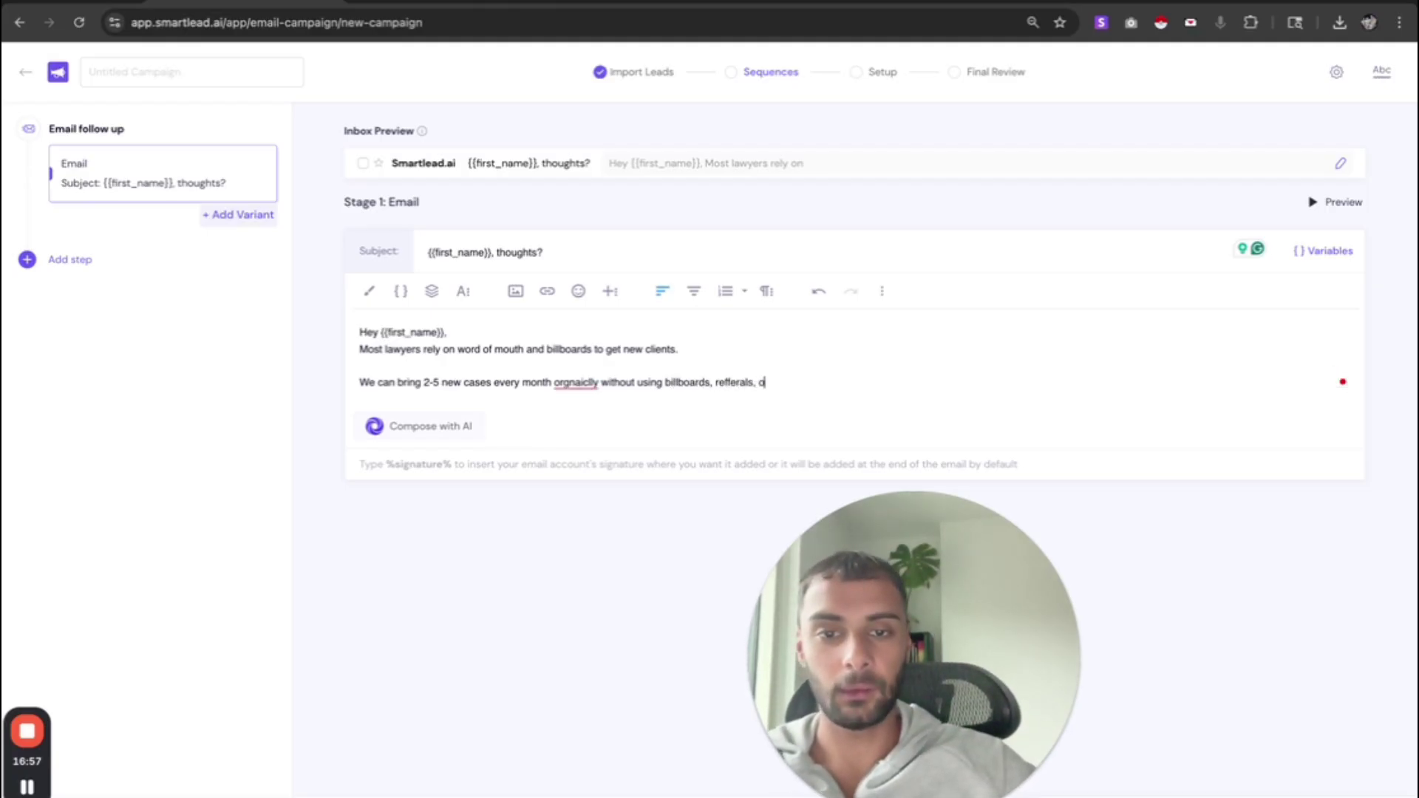
pyautogui.write('r ads using o')
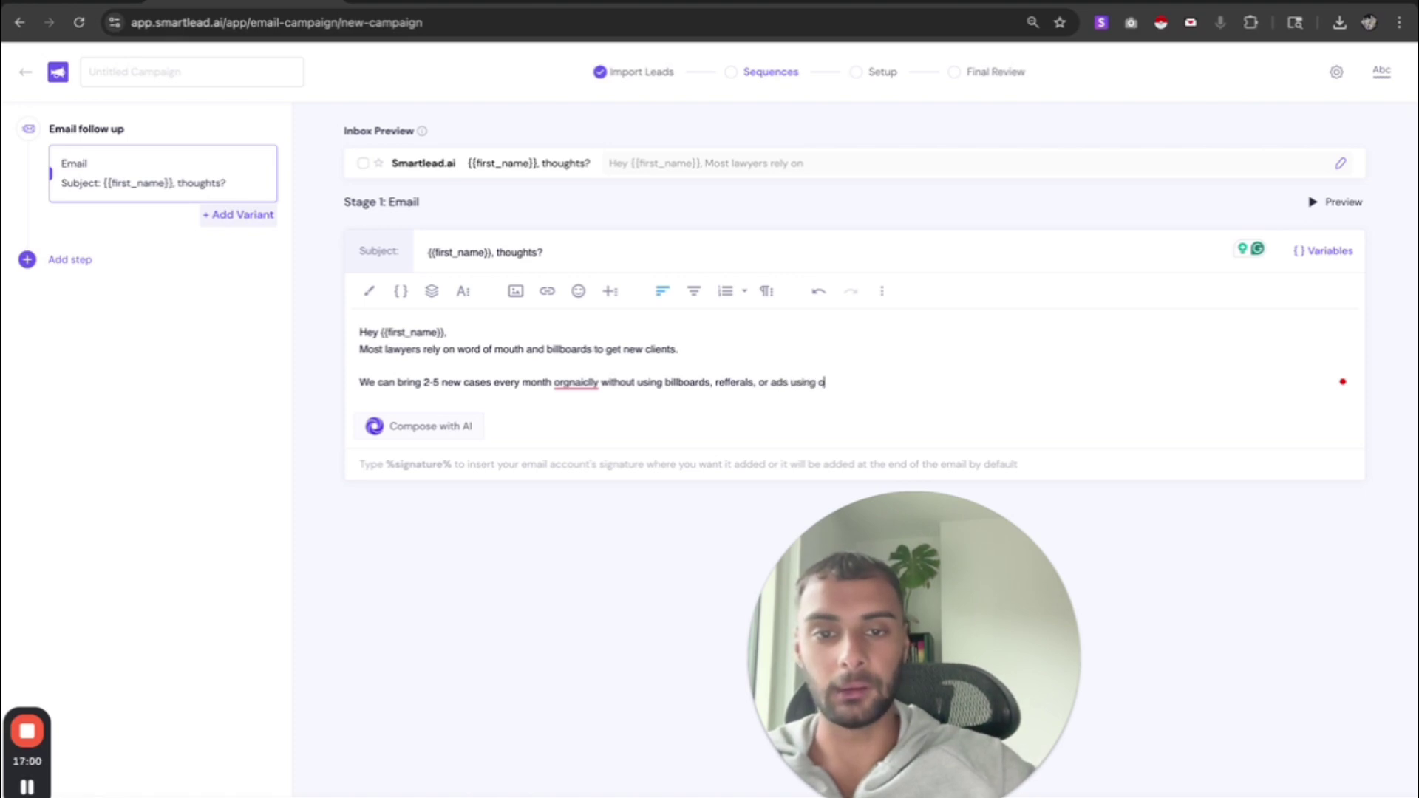
pyautogui.write('ur organ')
pyautogui.write('nnel')
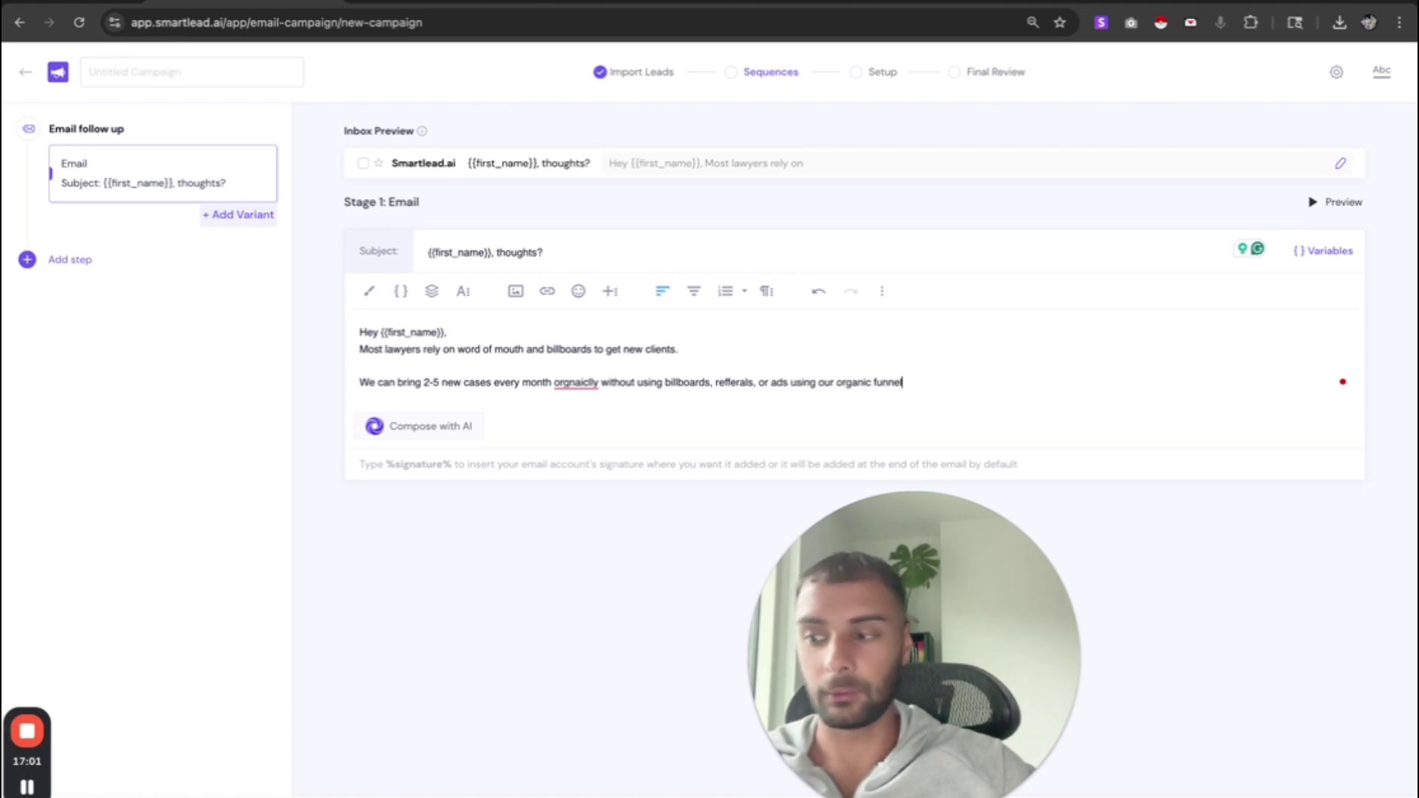
pyautogui.write(' method.')
pyautogui.press('Return')
pyautogui.press('Return')
# - Add the recent law-firm result of 2 cases and the closing question 'Open to hearing how we can help you do the same?'
pyautogui.write('We re')
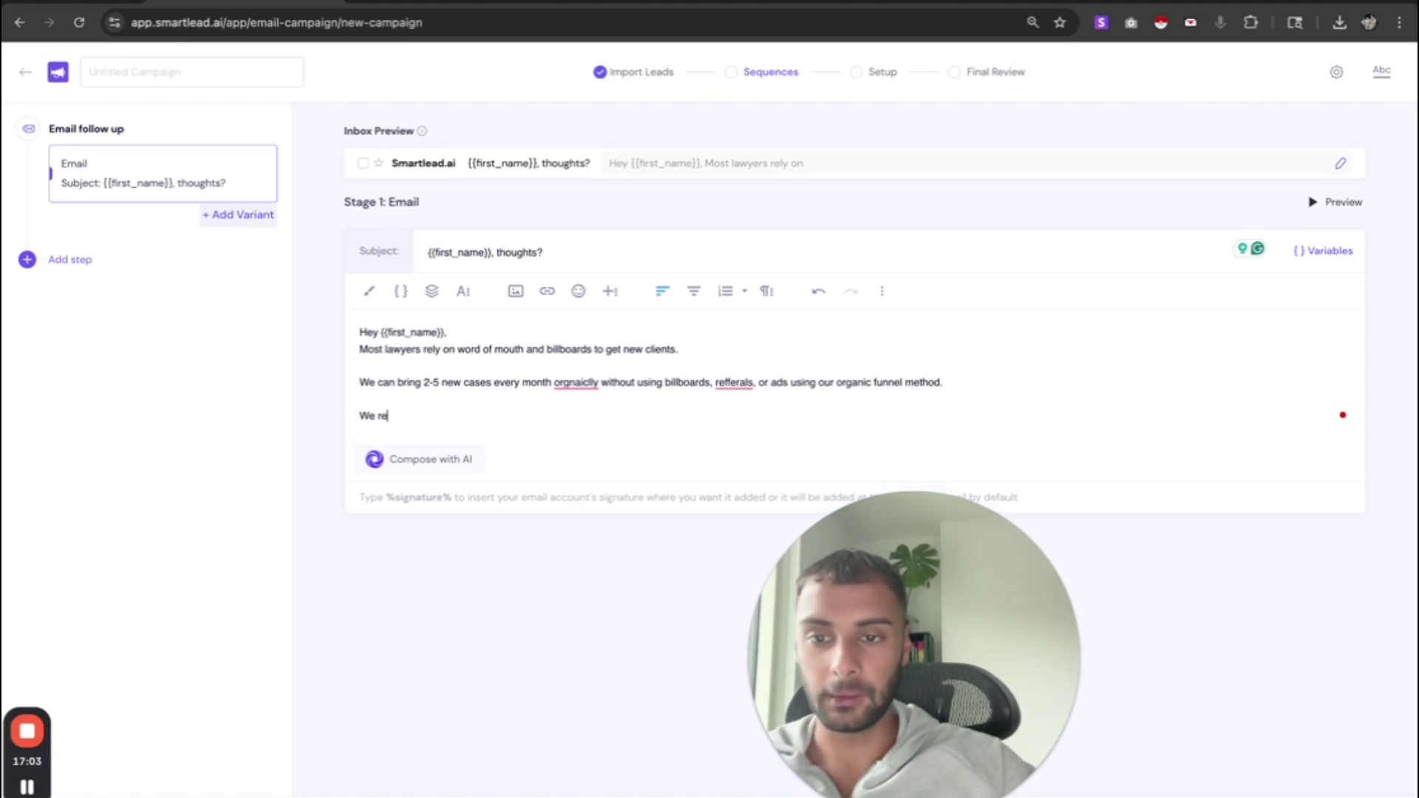
pyautogui.write('cently helped ')
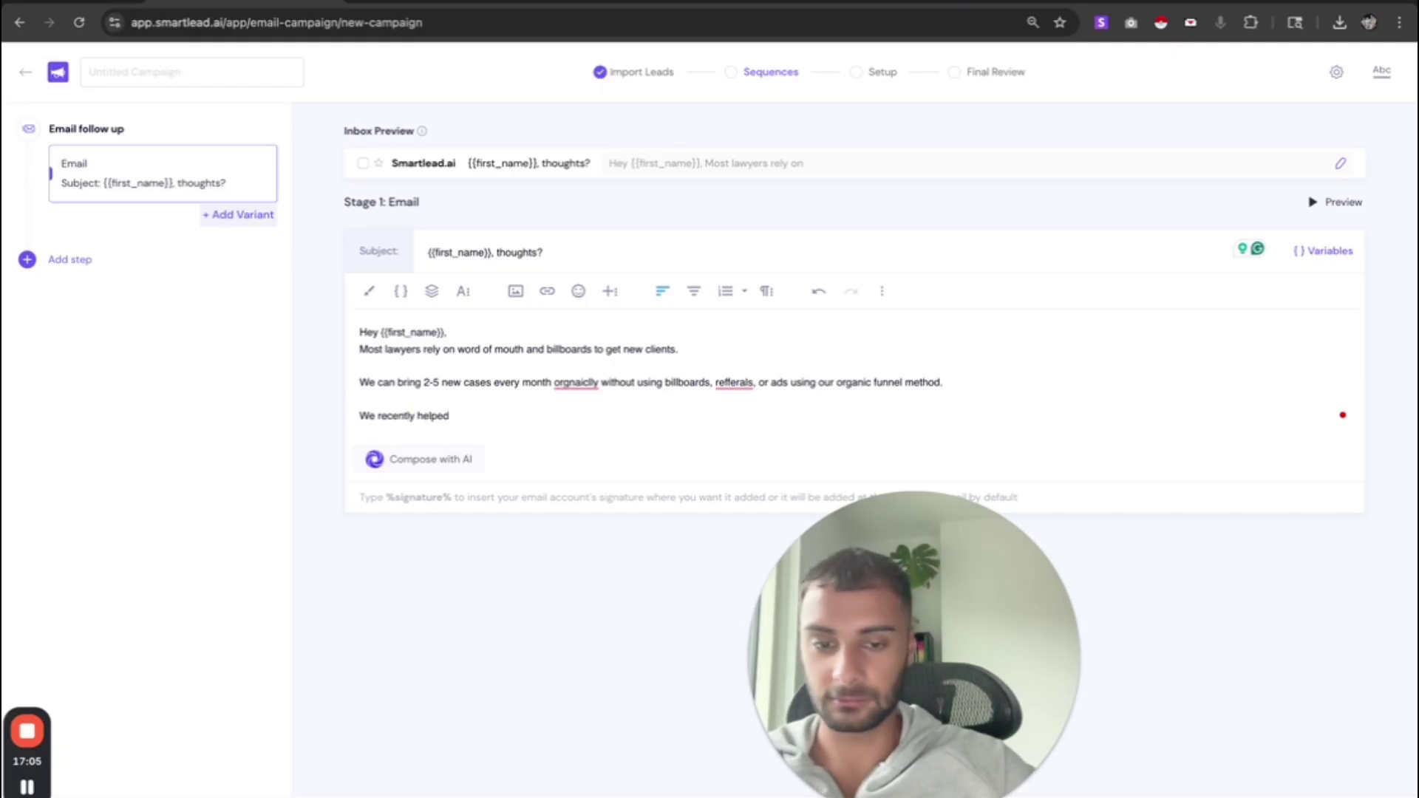
pyautogui.write('Afrya')
pyautogui.press('BackSpace')
pyautogui.press('BackSpace')
pyautogui.press('BackSpace')
pyautogui.press('BackSpace')
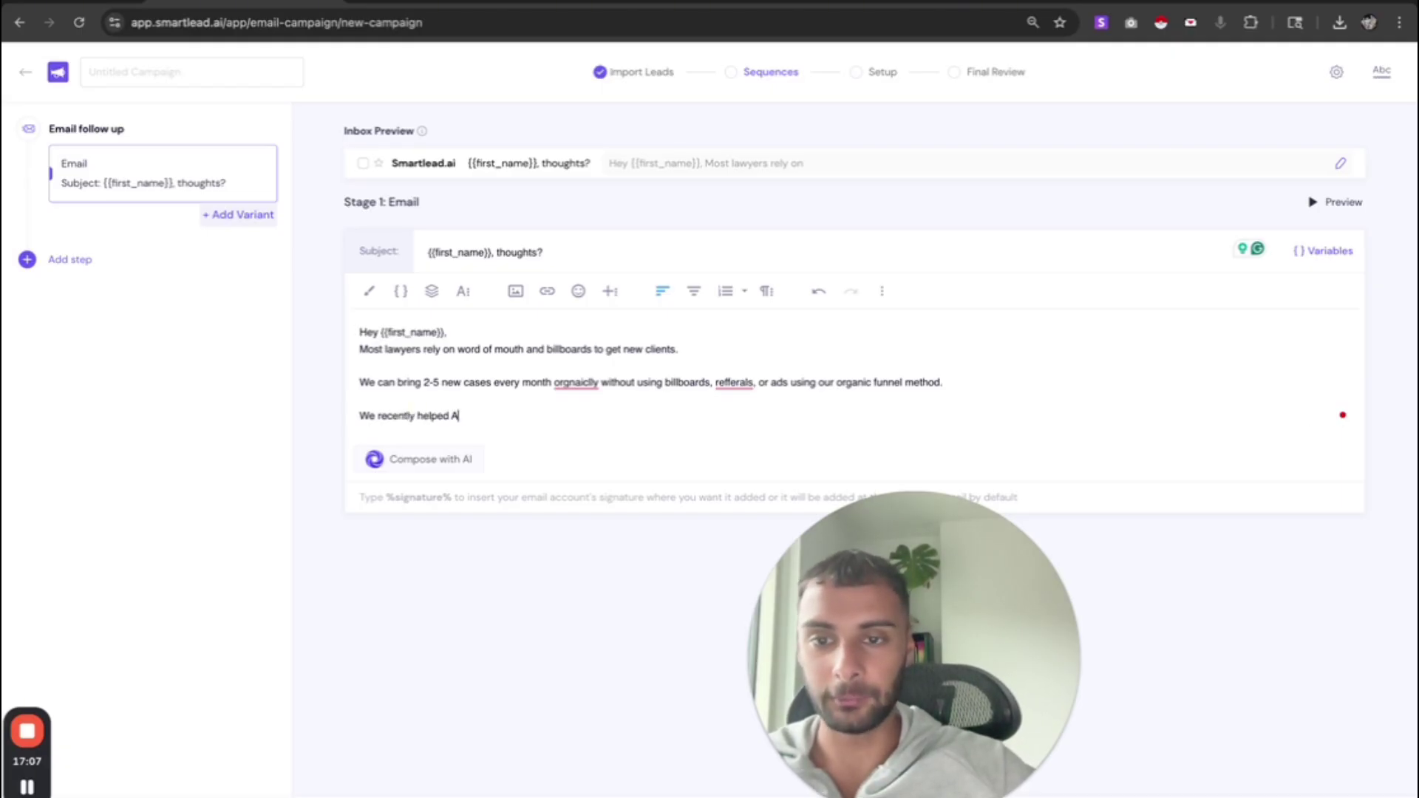
pyautogui.write("ryan's")
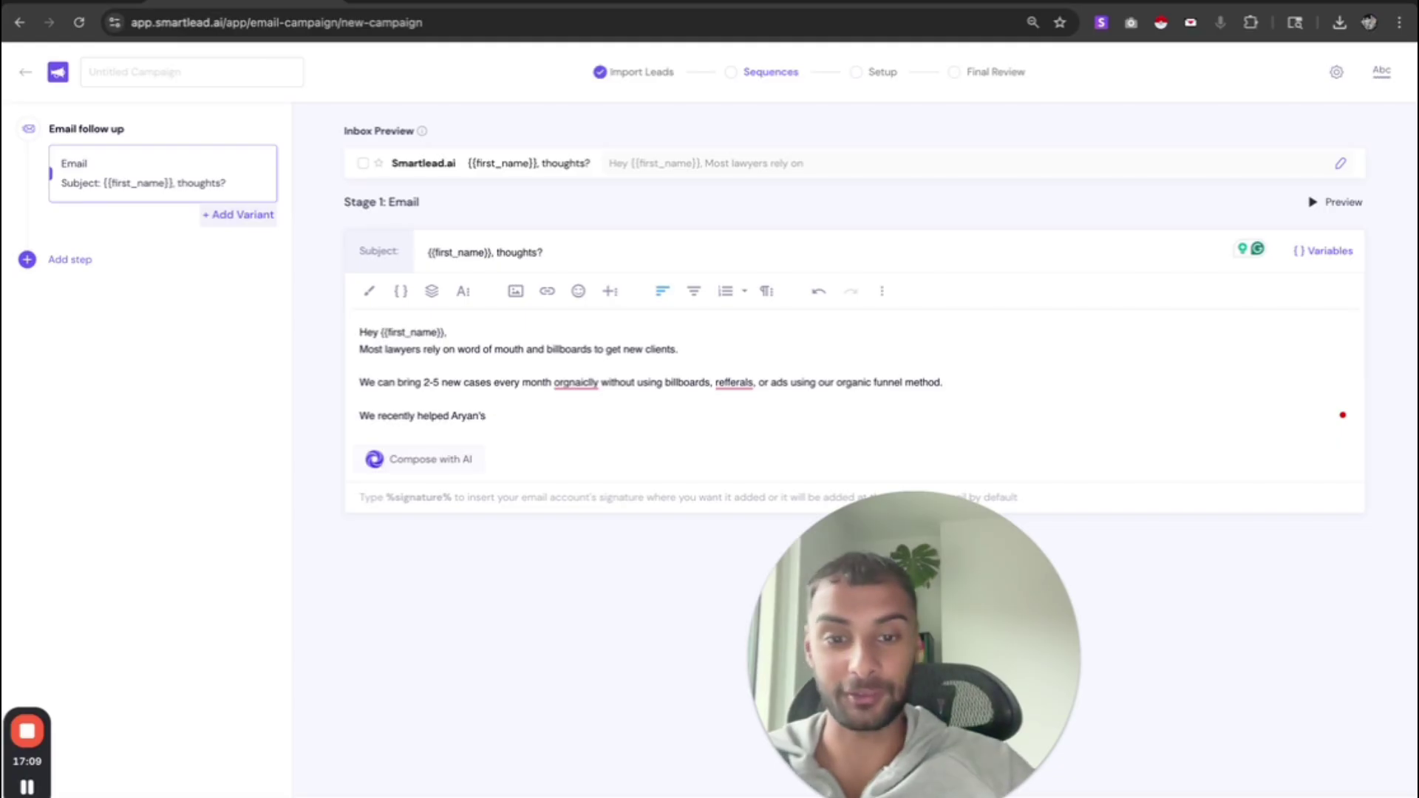
pyautogui.write(' Law ')
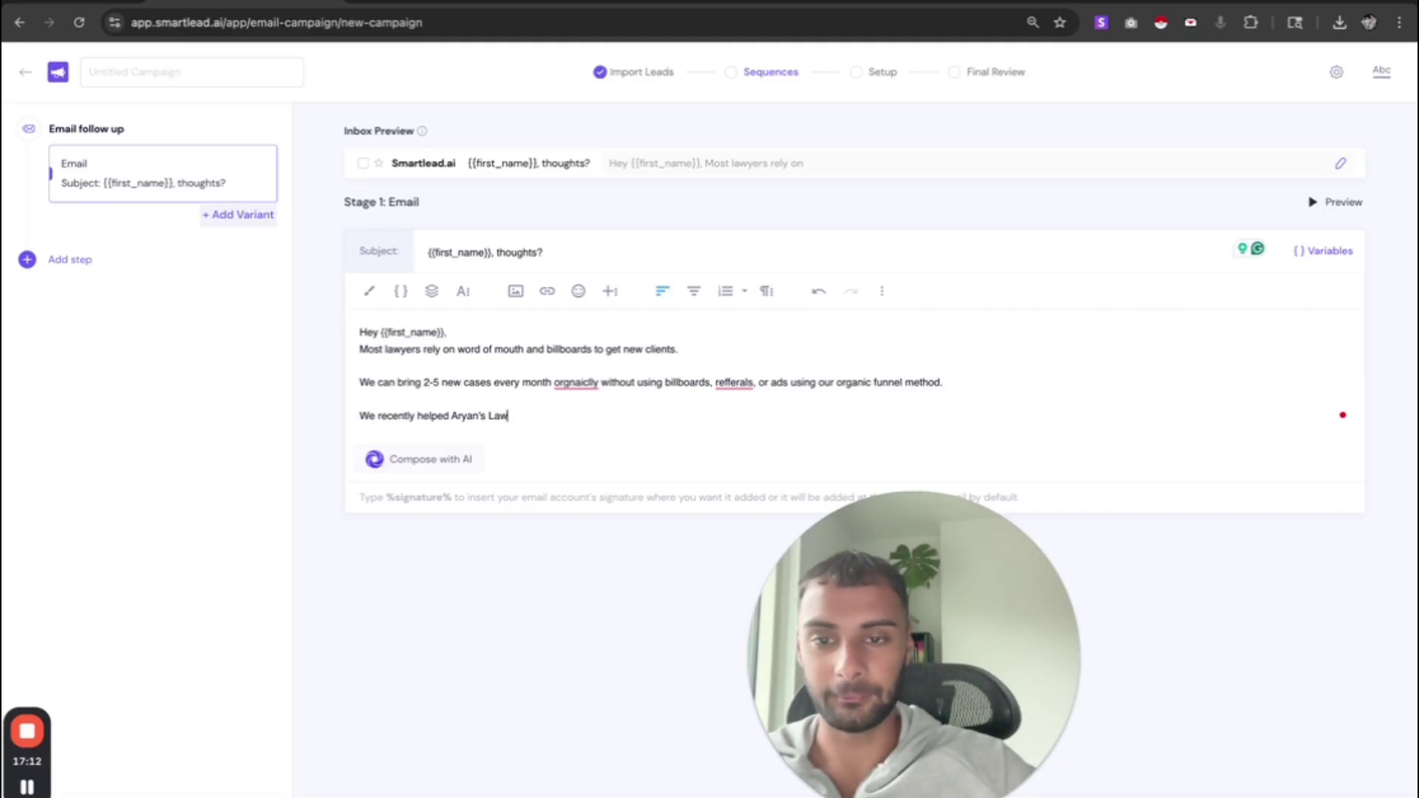
pyautogui.write('Firm get')
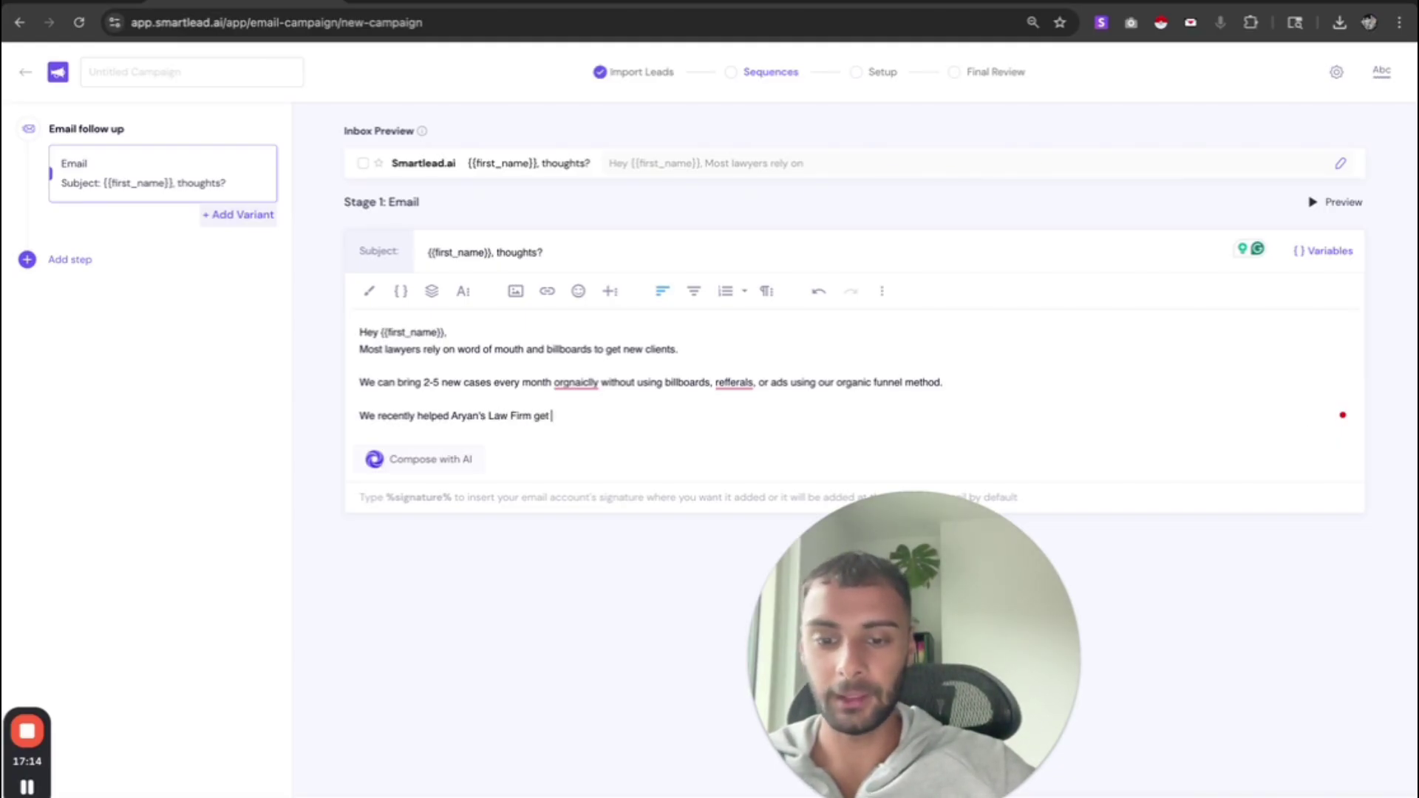
pyautogui.write(' 2 cases last mo')
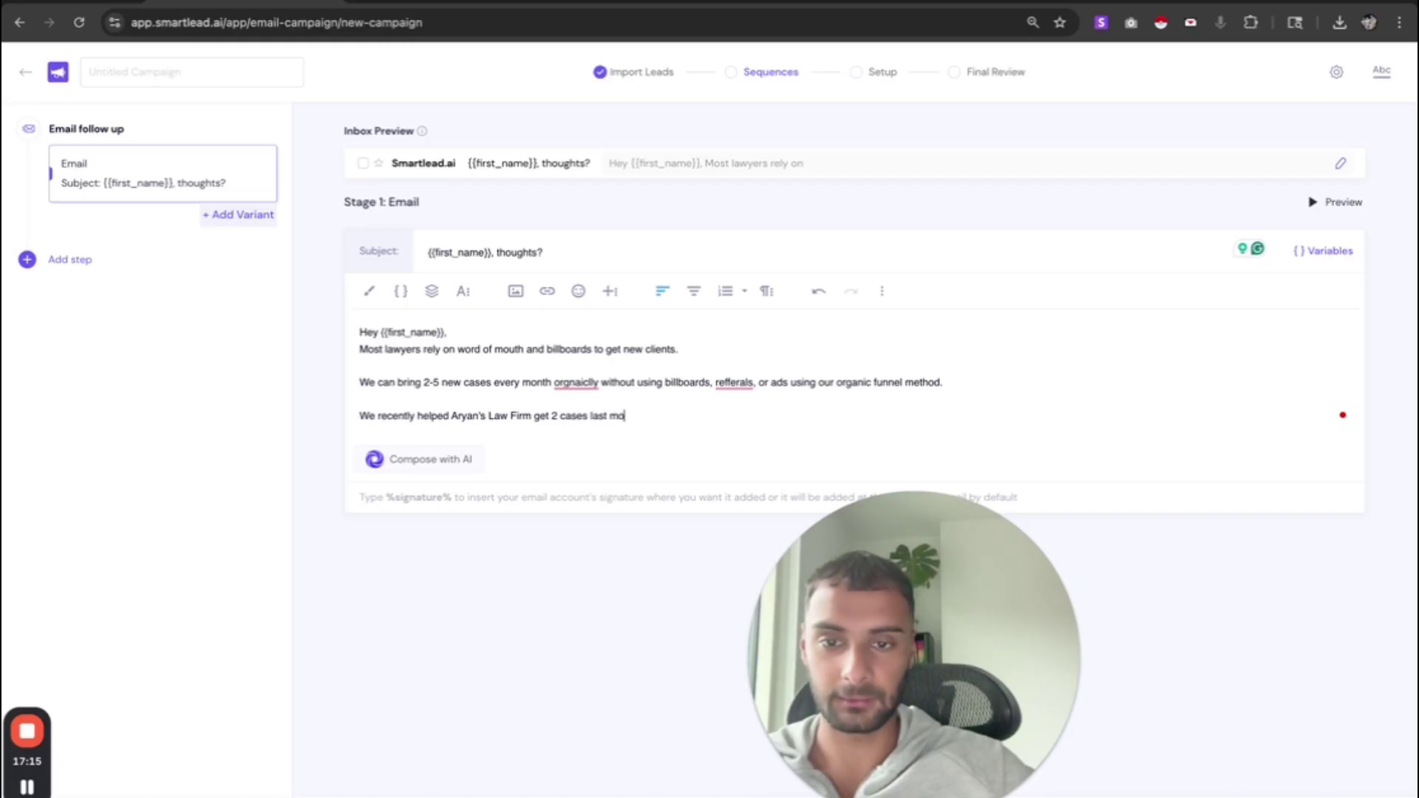
pyautogui.write('nth.')
pyautogui.press('Return')
pyautogui.press('Return')
pyautogui.write('Open t')
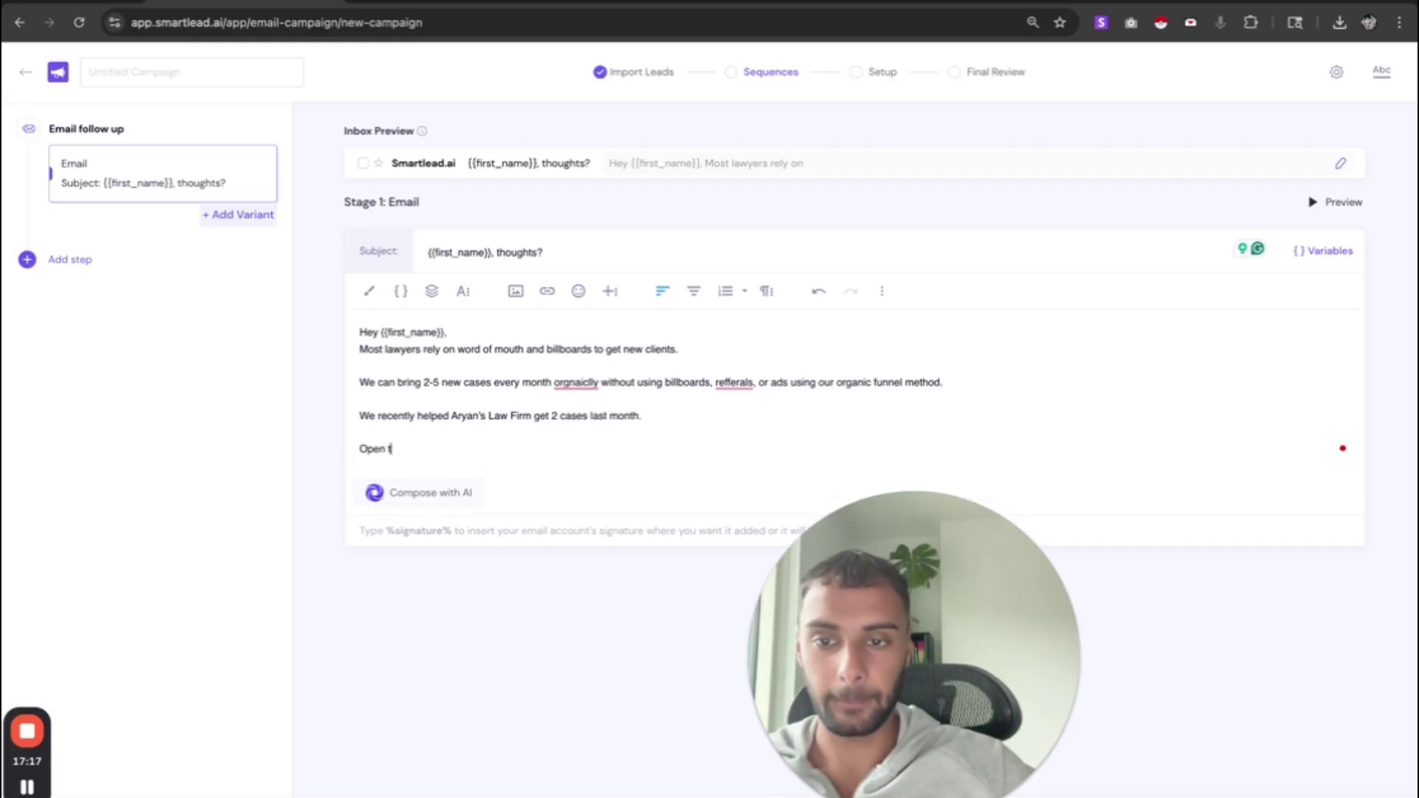
pyautogui.write('o hearing how we ca')
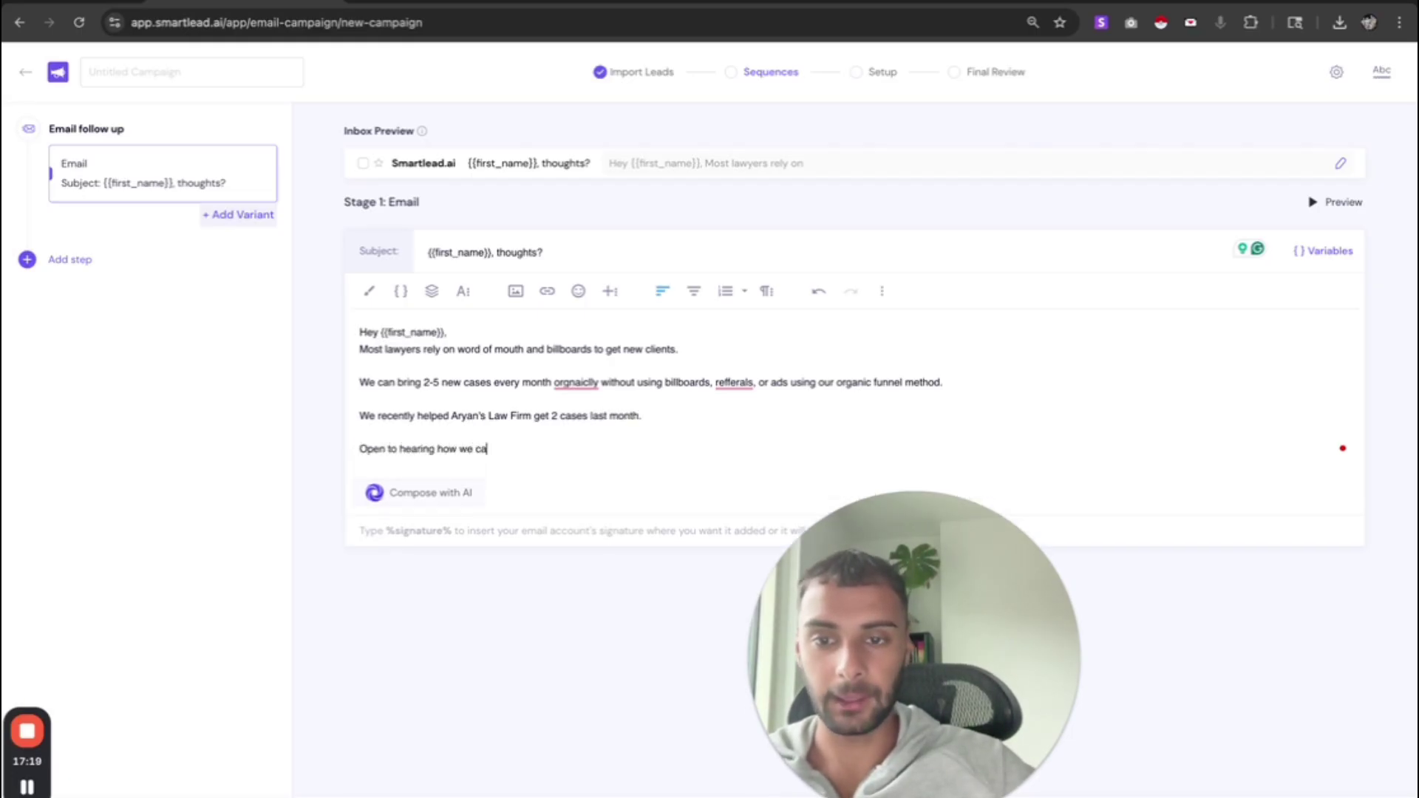
pyautogui.write('n help you do the same?')
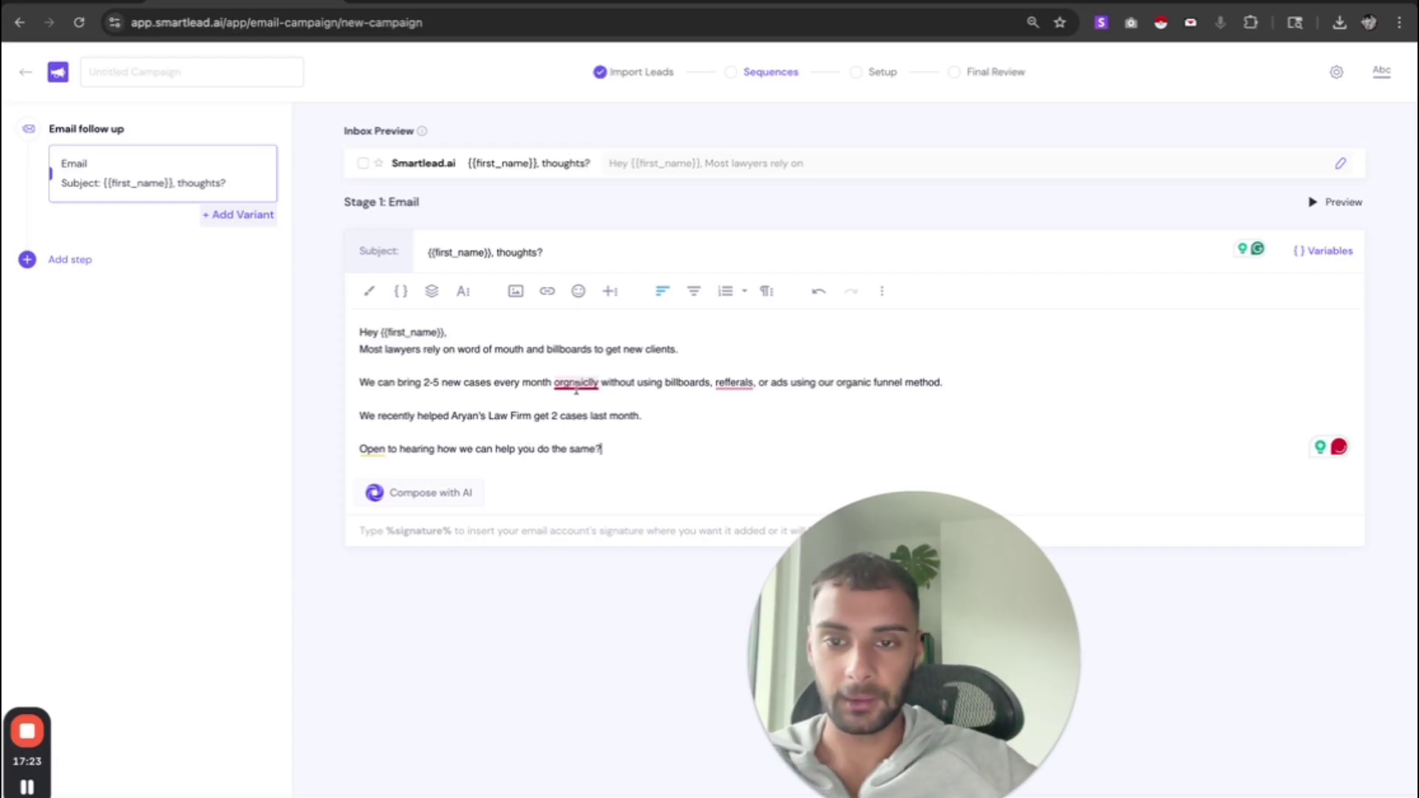
# - Accept the Grammarly corrections for 'organically' and 'referrals'
pyautogui.click(573, 425)
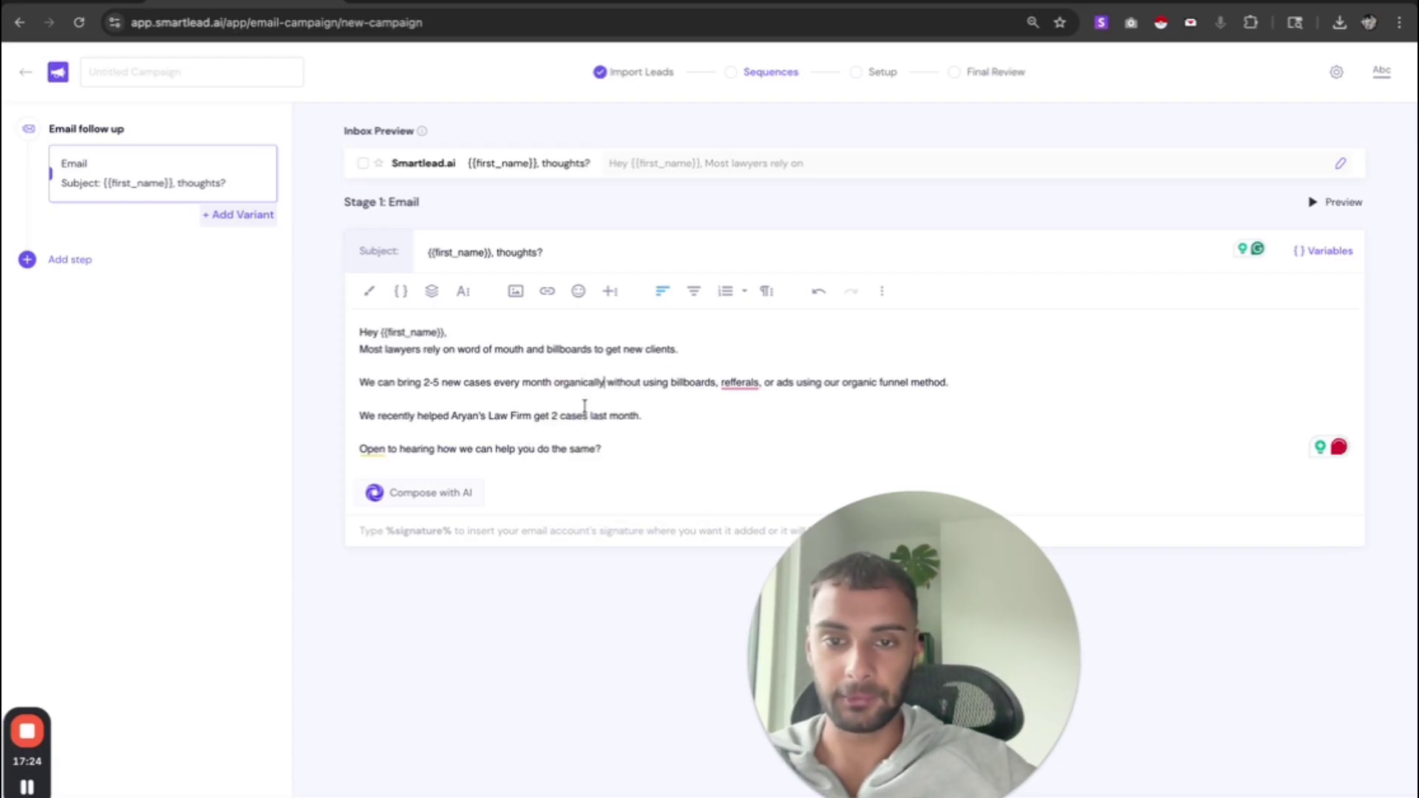
pyautogui.moveTo(740, 382)
pyautogui.click(745, 415)
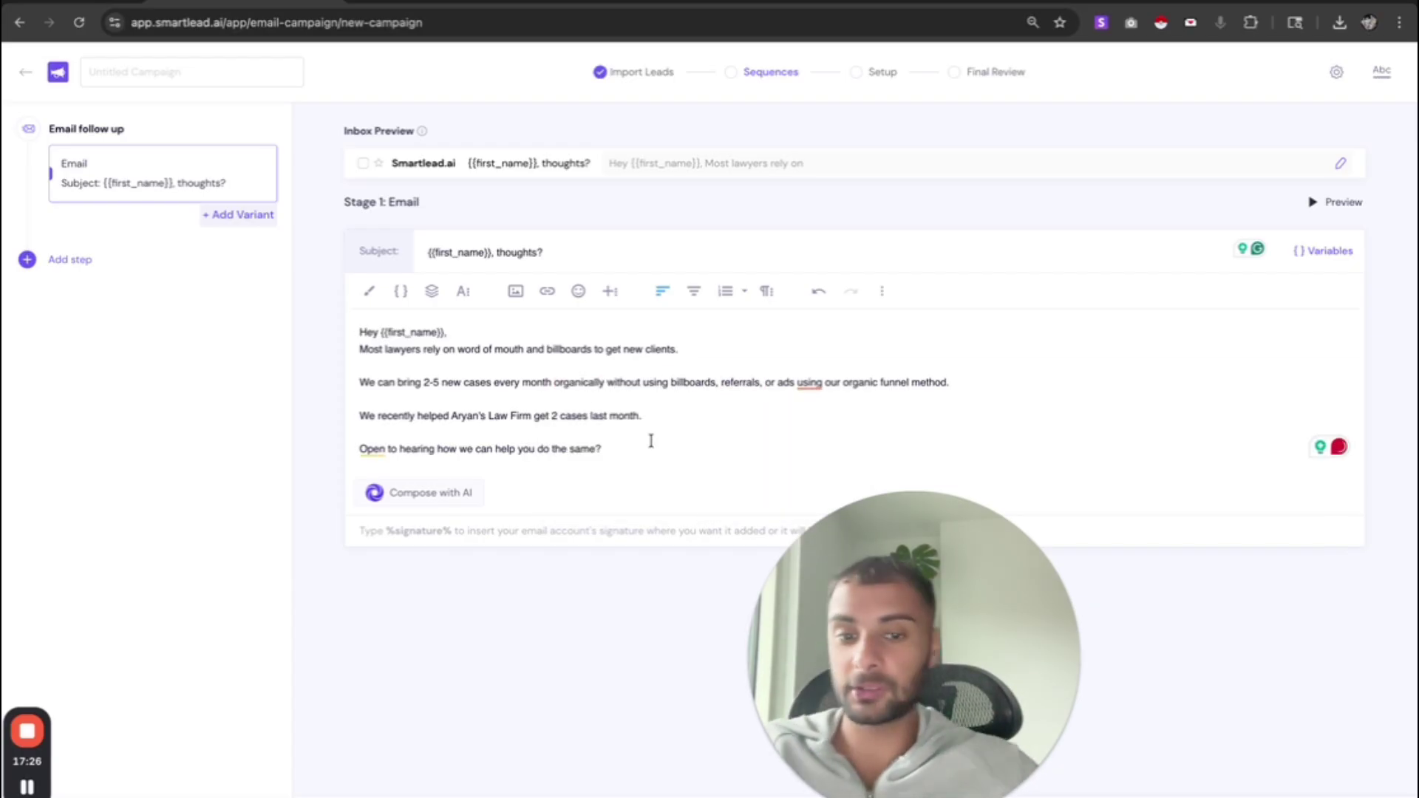
# - Open the readability panel and review its adverb, passive-voice and hard-to-read feedback
pyautogui.click(1382, 74)
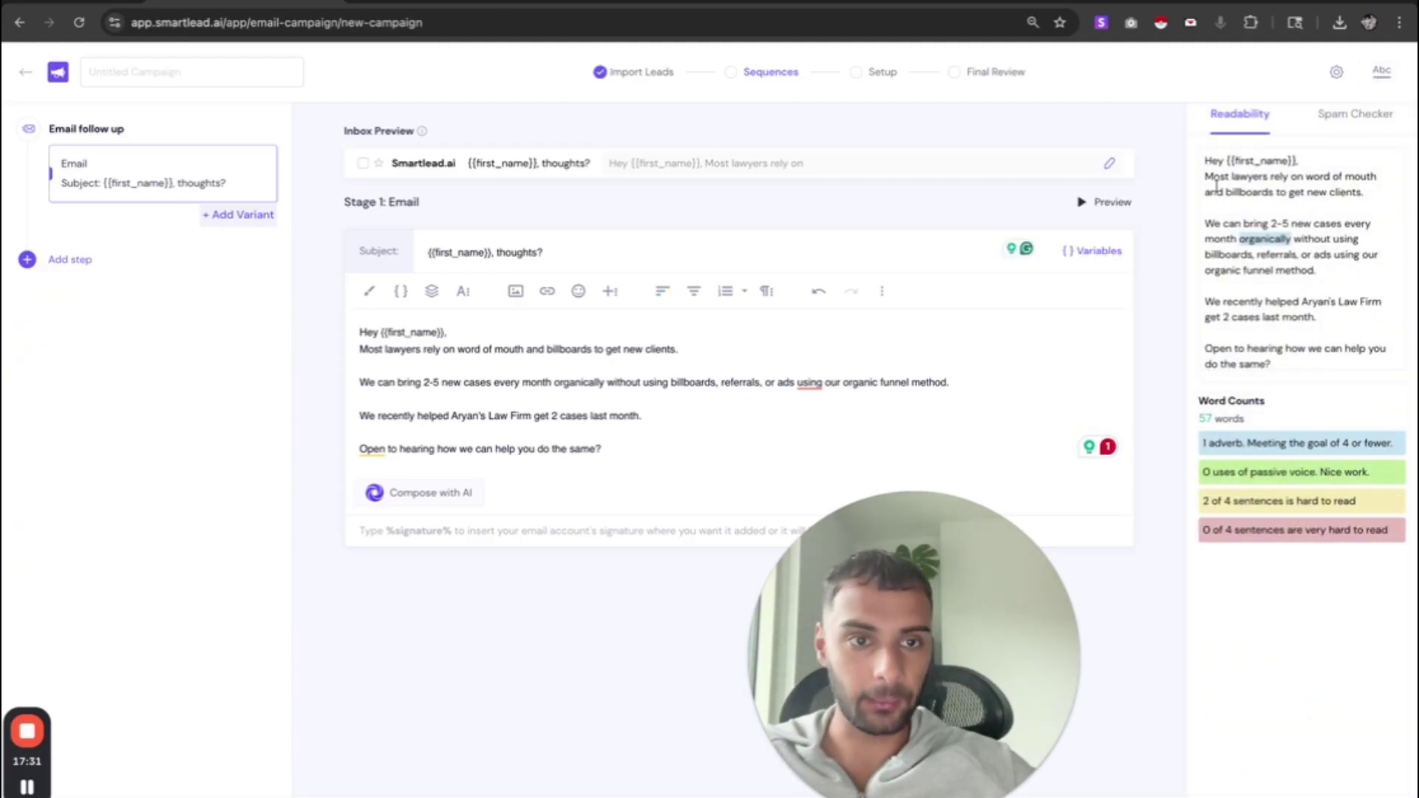
pyautogui.moveTo(1216, 187); pyautogui.dragTo(1344, 293)
pyautogui.click(1272, 216)
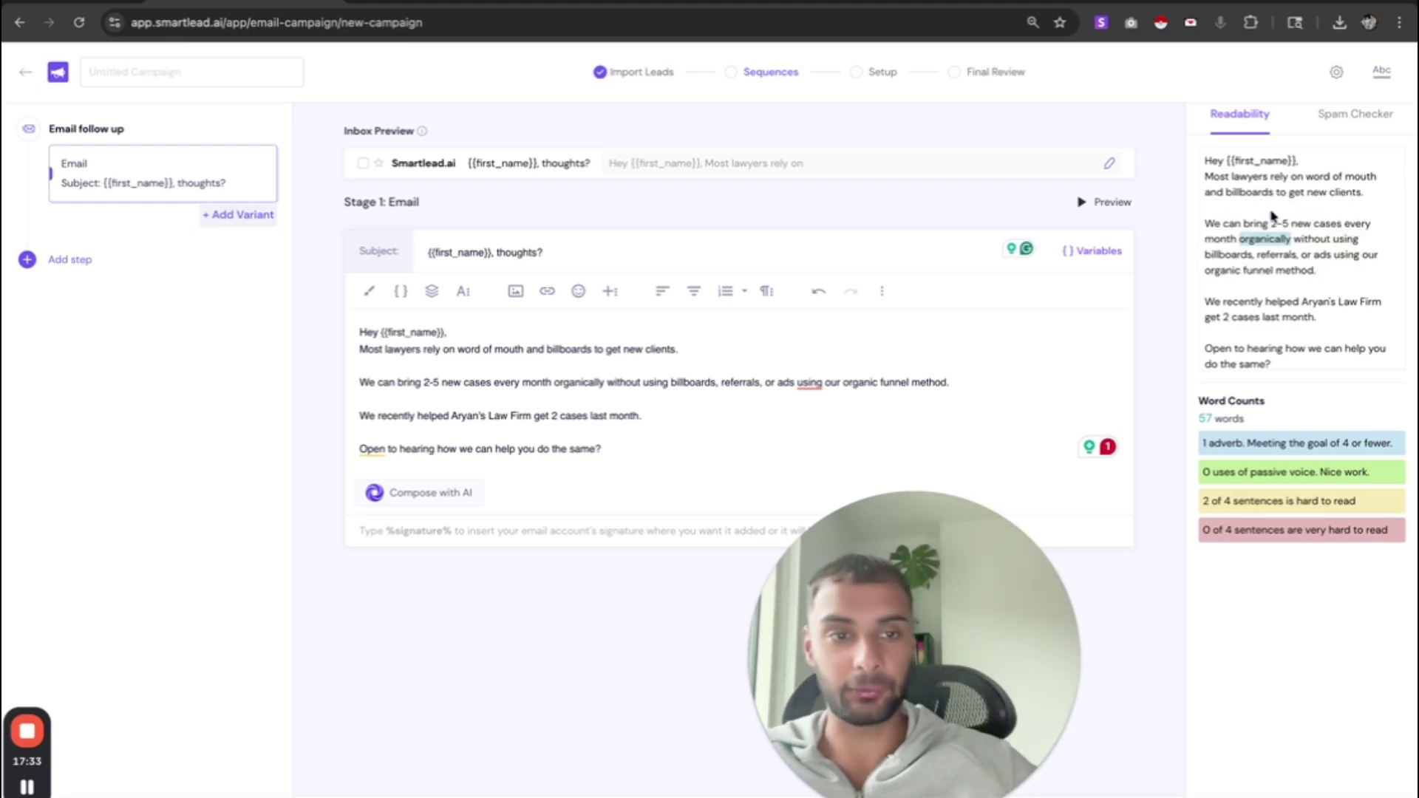
pyautogui.moveTo(1201, 417); pyautogui.dragTo(1416, 462)
pyautogui.click(1288, 500)
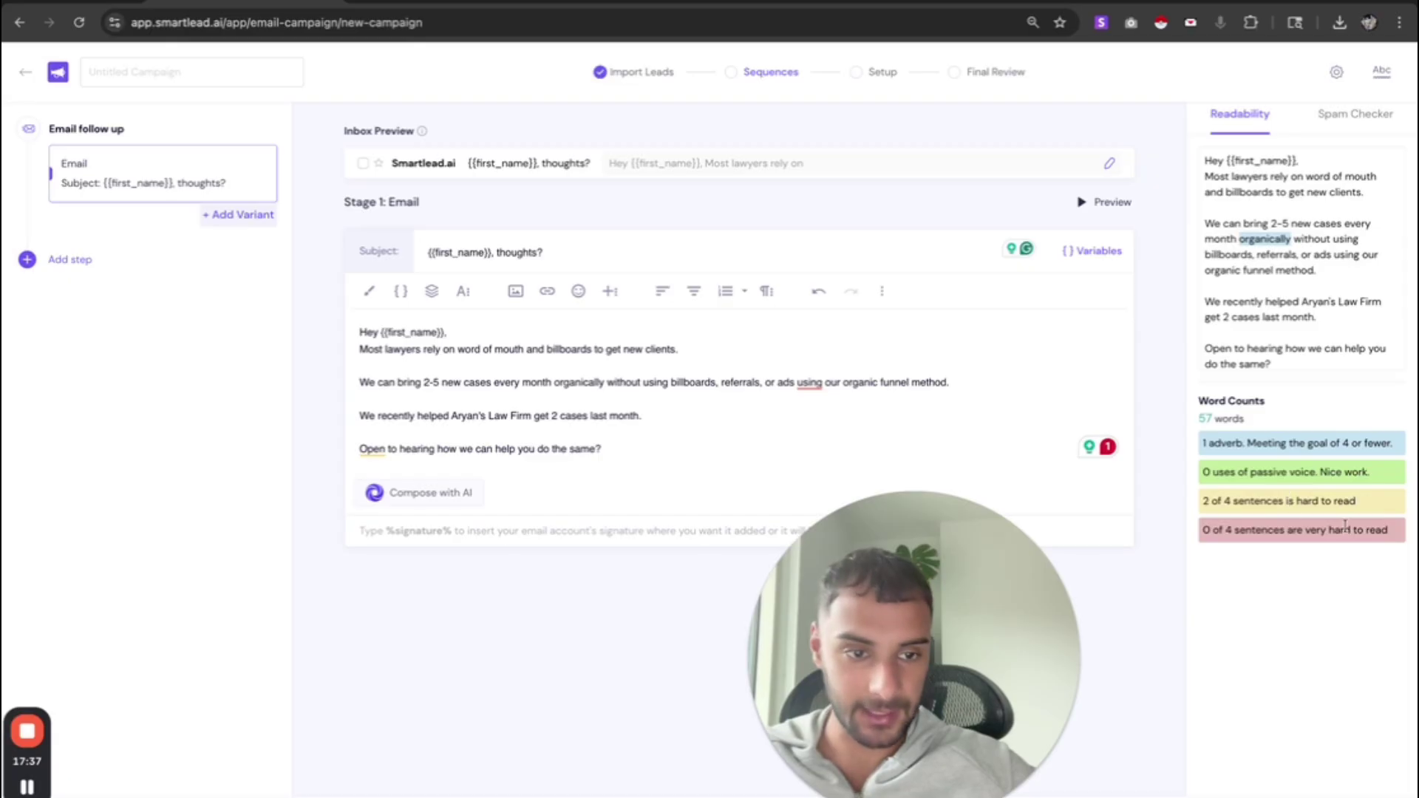
pyautogui.moveTo(1346, 529); pyautogui.dragTo(1206, 527)
pyautogui.moveTo(1343, 473); pyautogui.dragTo(1233, 476)
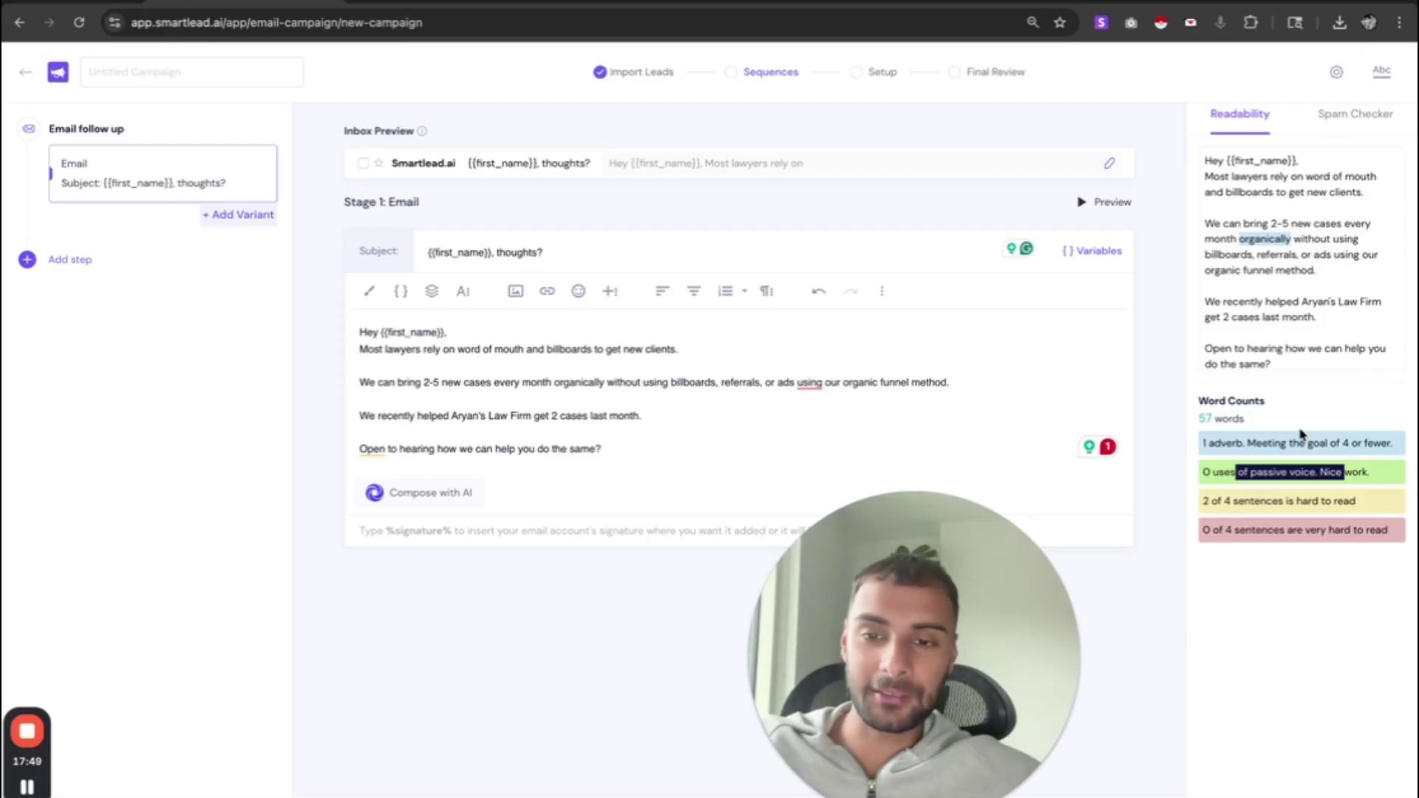
# - Accept the comma before 'using', then run the spam check flagging get, new and Open
pyautogui.moveTo(810, 384)
pyautogui.click(806, 408)
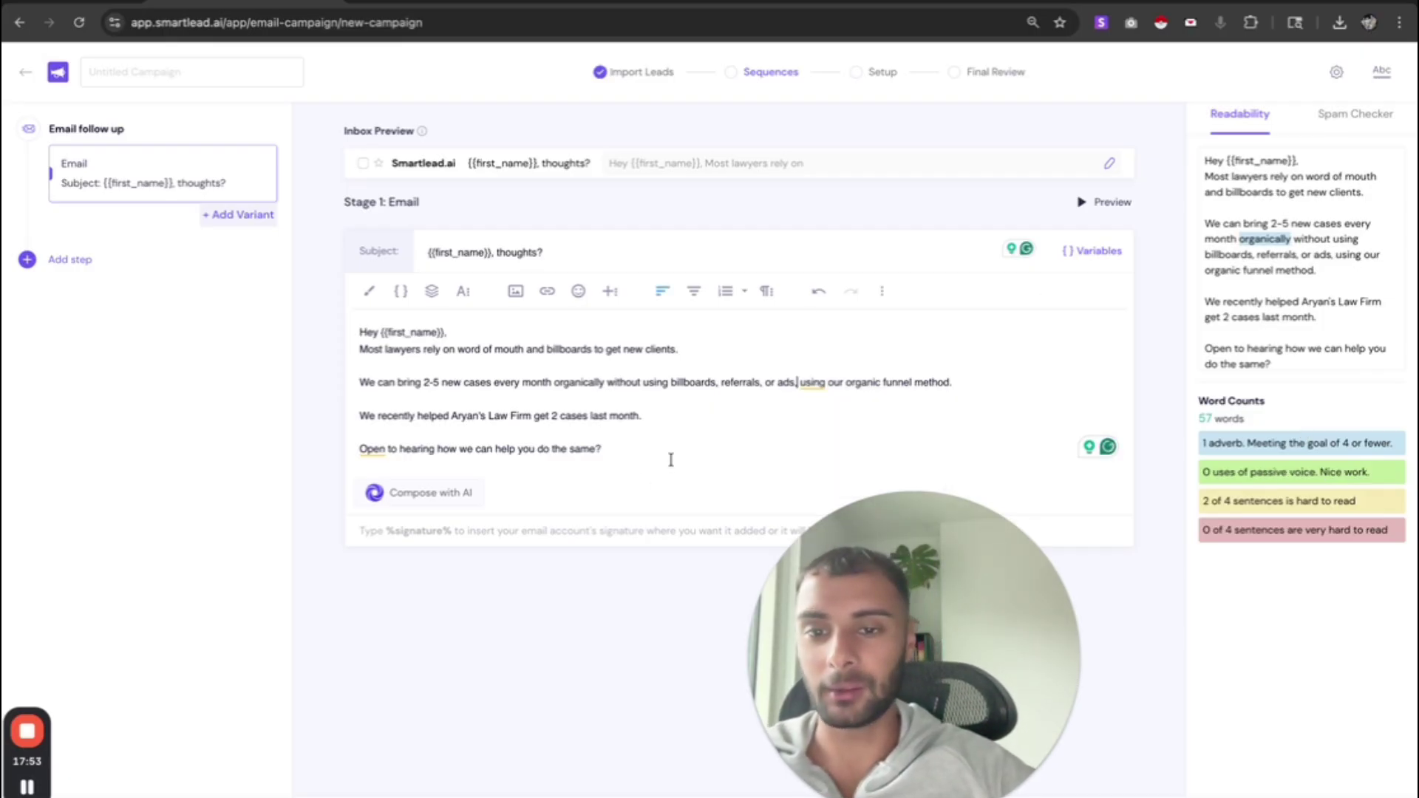
pyautogui.tripleClick(634, 348)
pyautogui.moveTo(668, 419); pyautogui.dragTo(292, 425)
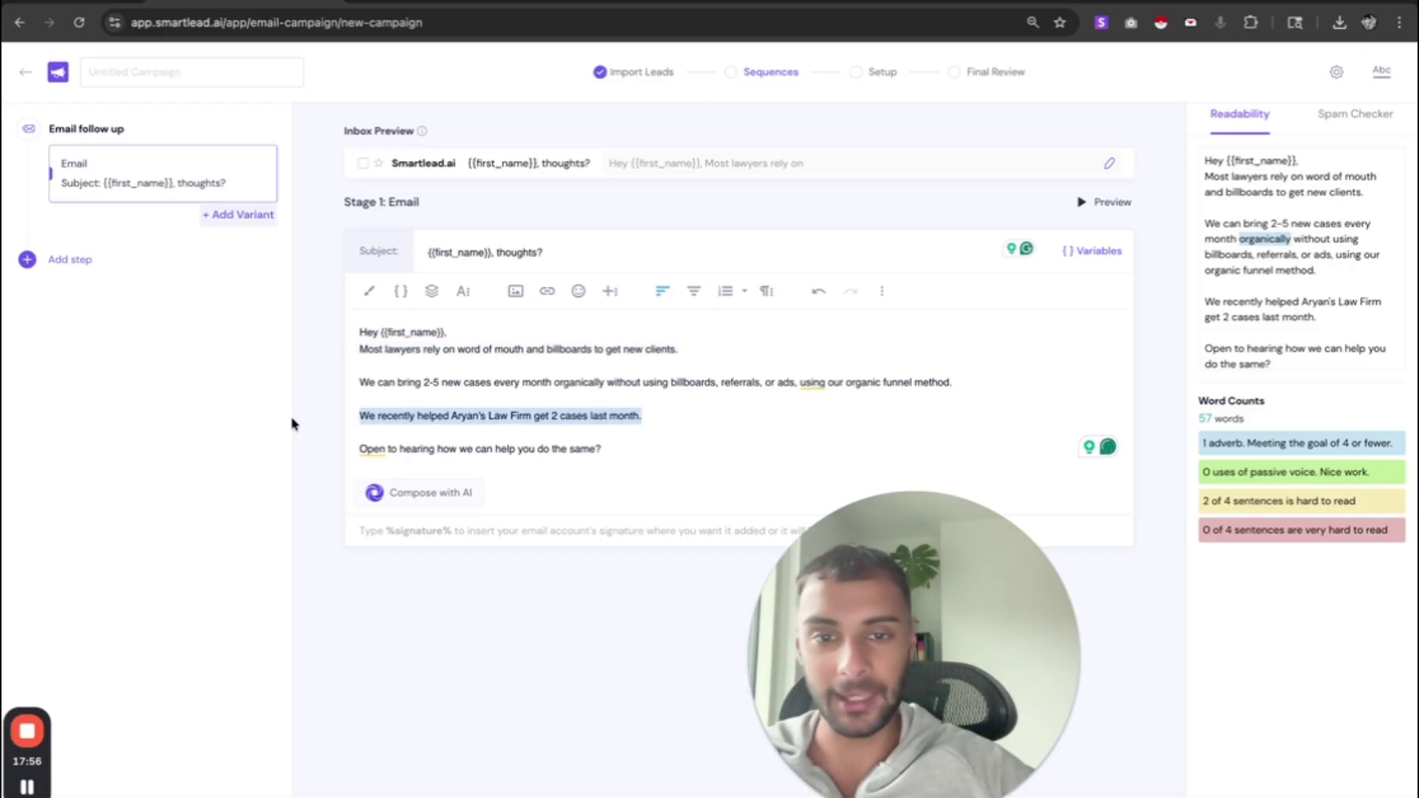
pyautogui.moveTo(978, 373); pyautogui.dragTo(391, 373)
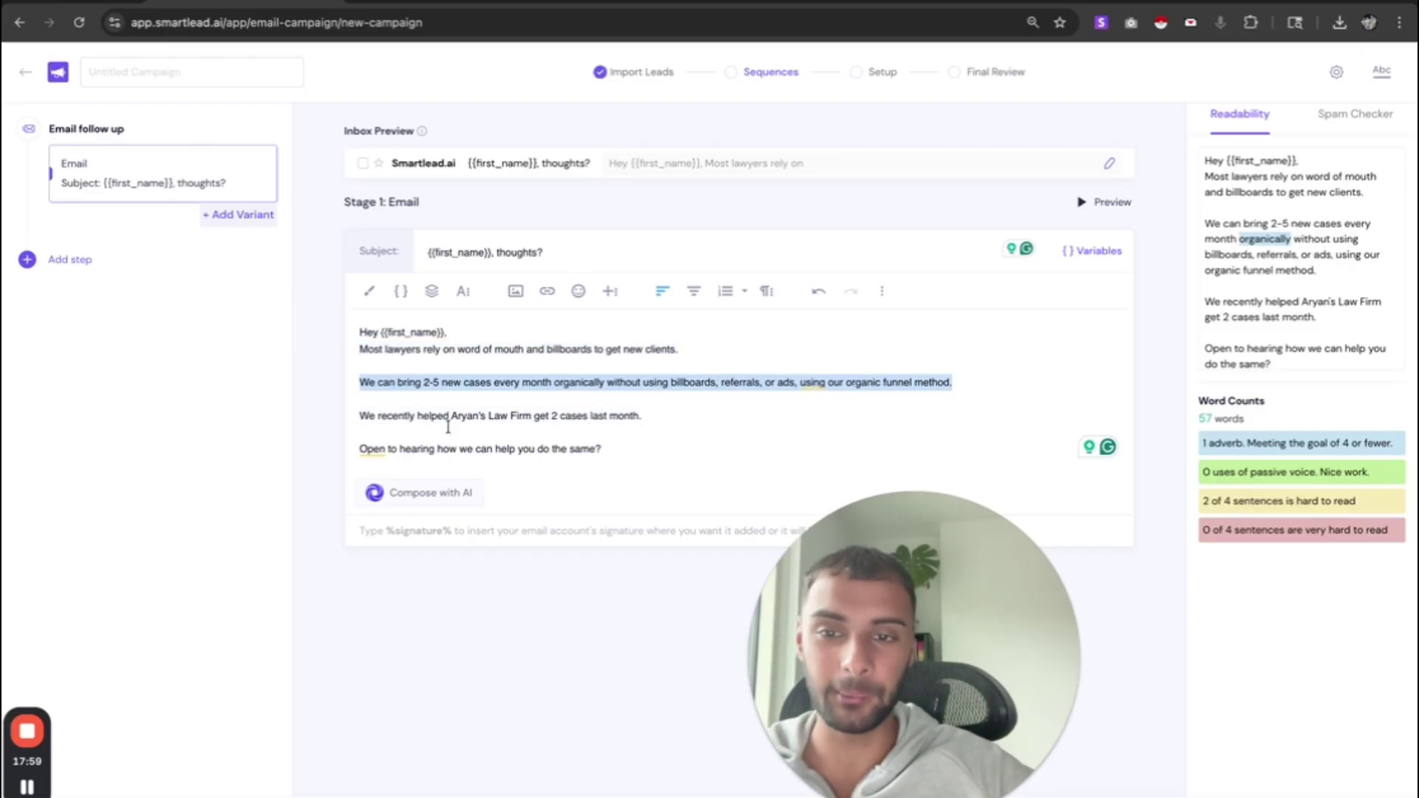
pyautogui.click(635, 454)
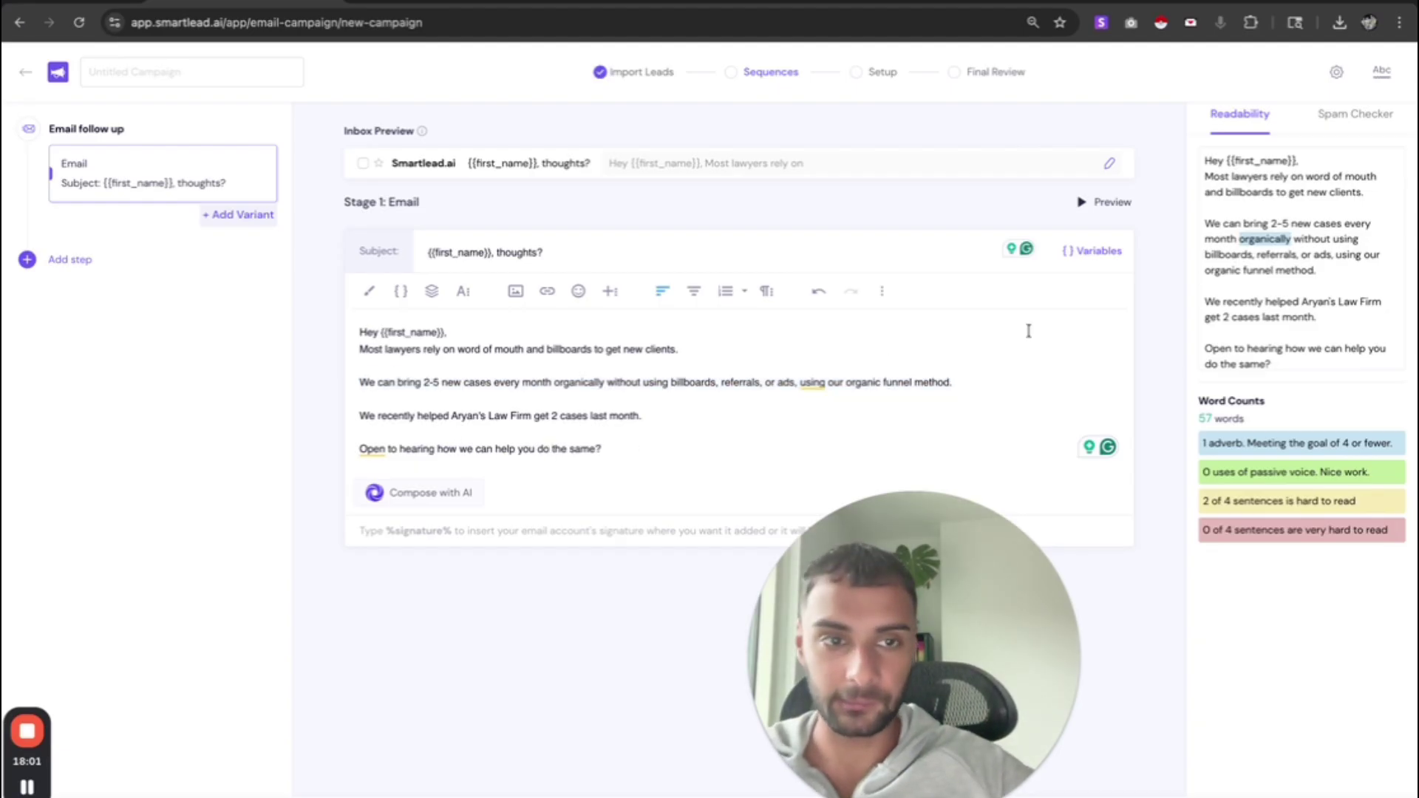
pyautogui.click(1350, 119)
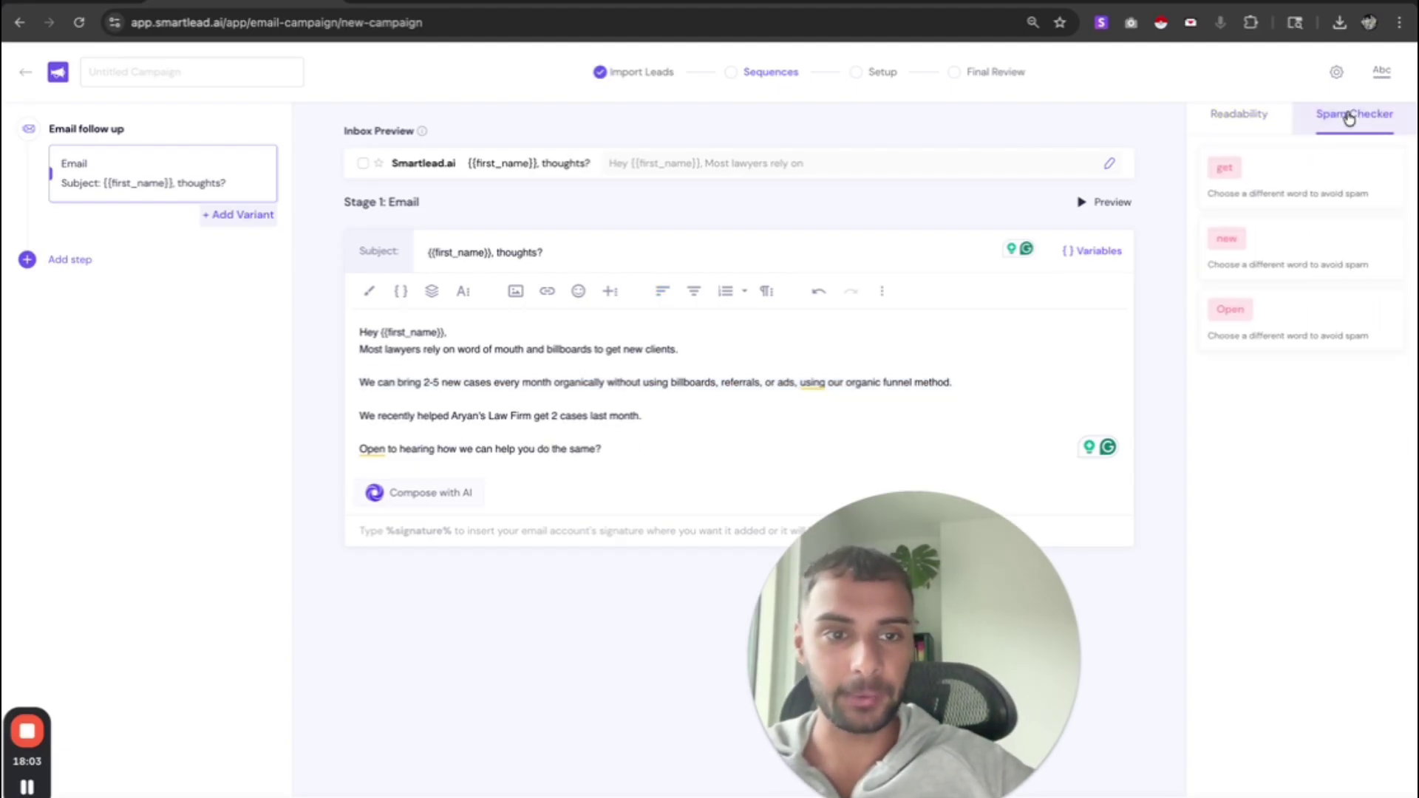
# - Review the flagged spam words get and new, then return to the Readability analysis showing 57 words
pyautogui.doubleClick(1250, 161)
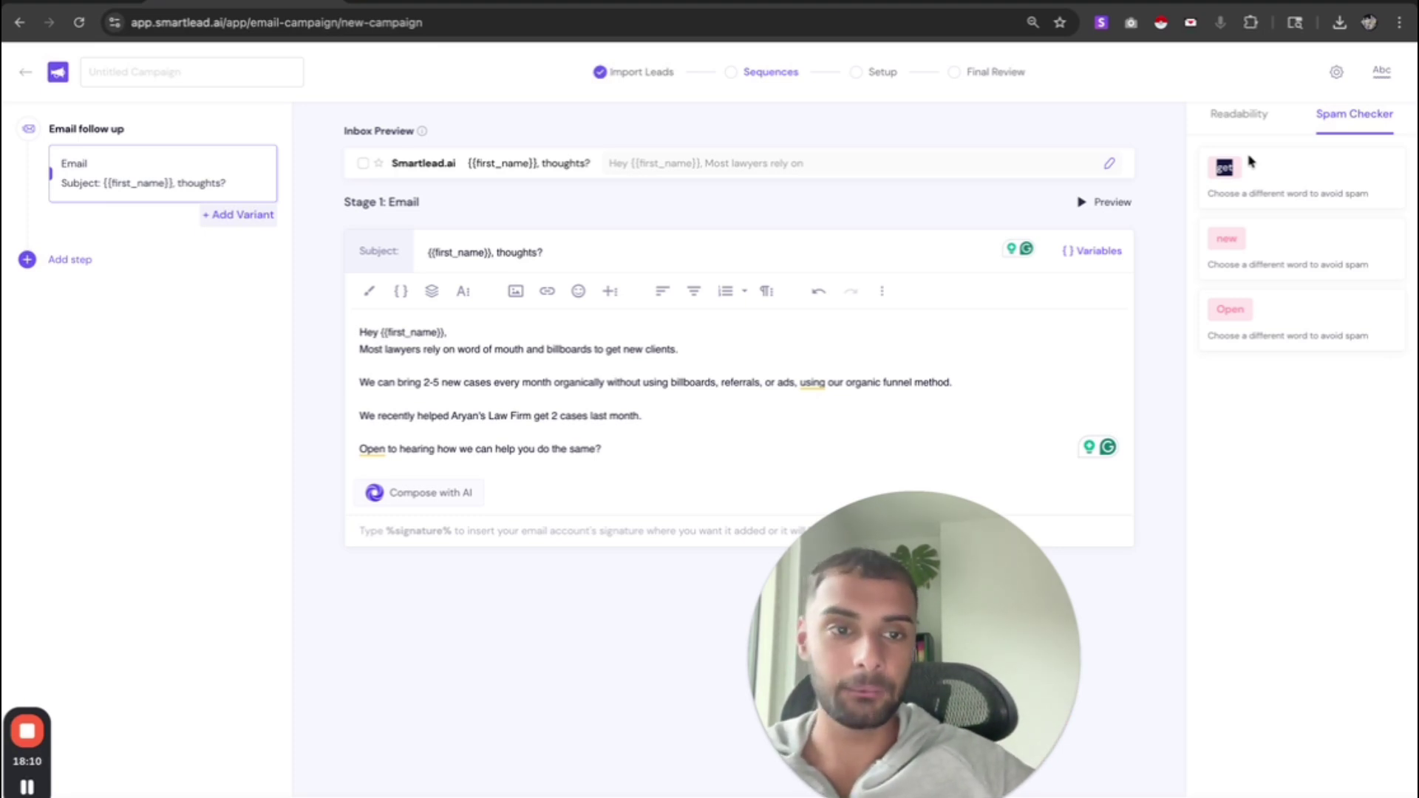
pyautogui.click(1211, 191)
pyautogui.moveTo(1221, 238); pyautogui.dragTo(1293, 348)
pyautogui.doubleClick(1251, 229)
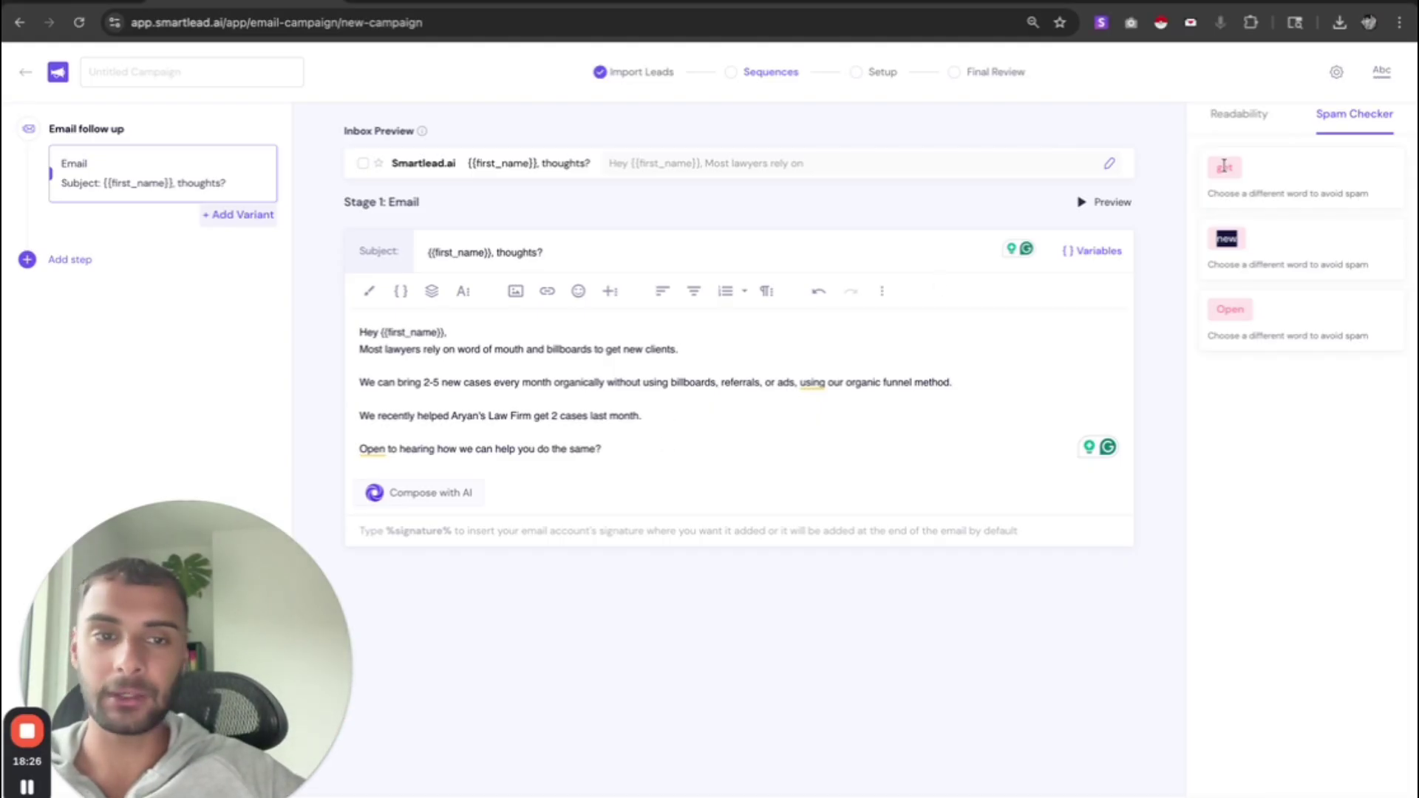
pyautogui.moveTo(1222, 167); pyautogui.dragTo(1236, 360)
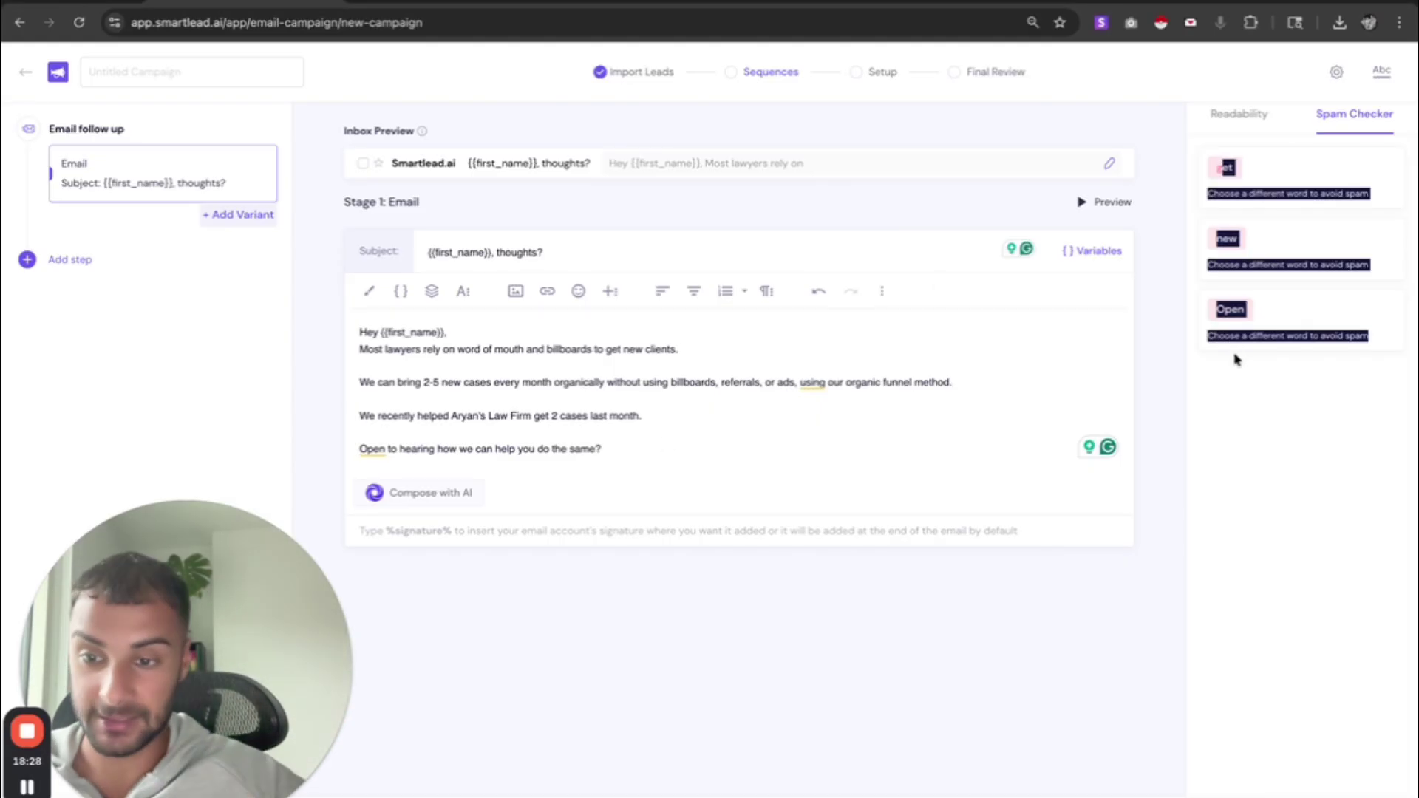
pyautogui.click(1231, 251)
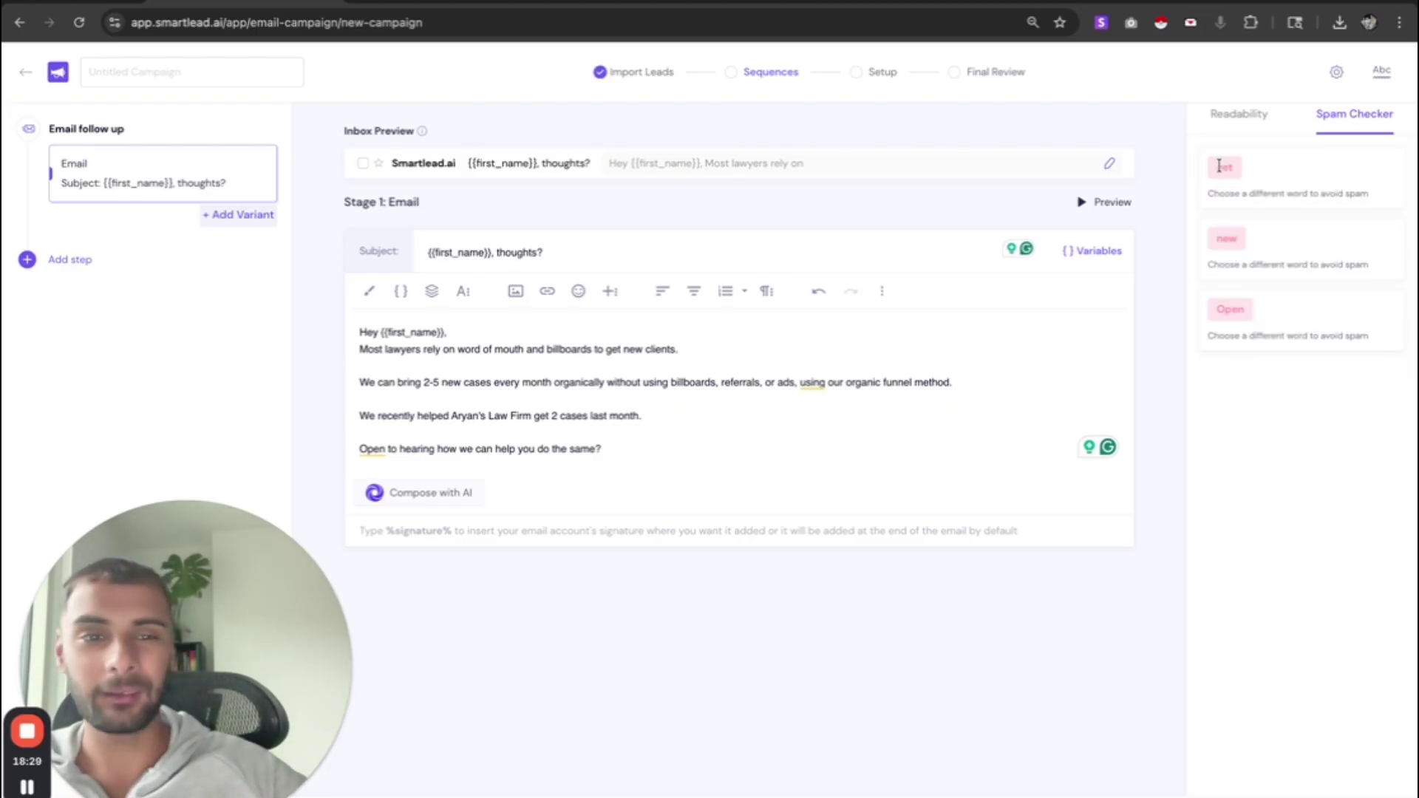
pyautogui.moveTo(1222, 167); pyautogui.dragTo(1240, 356)
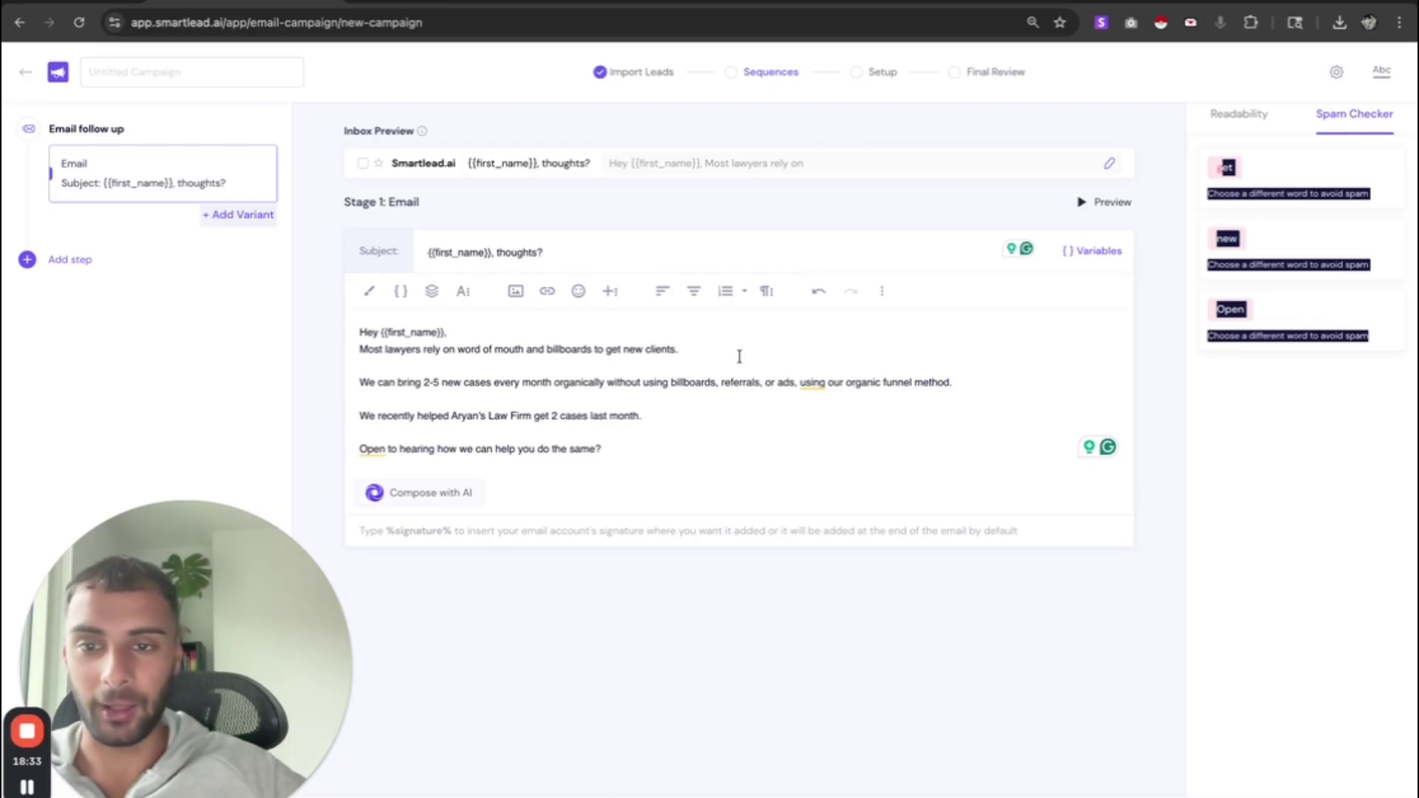
pyautogui.click(447, 380)
pyautogui.moveTo(504, 382); pyautogui.dragTo(453, 383)
pyautogui.click(448, 384)
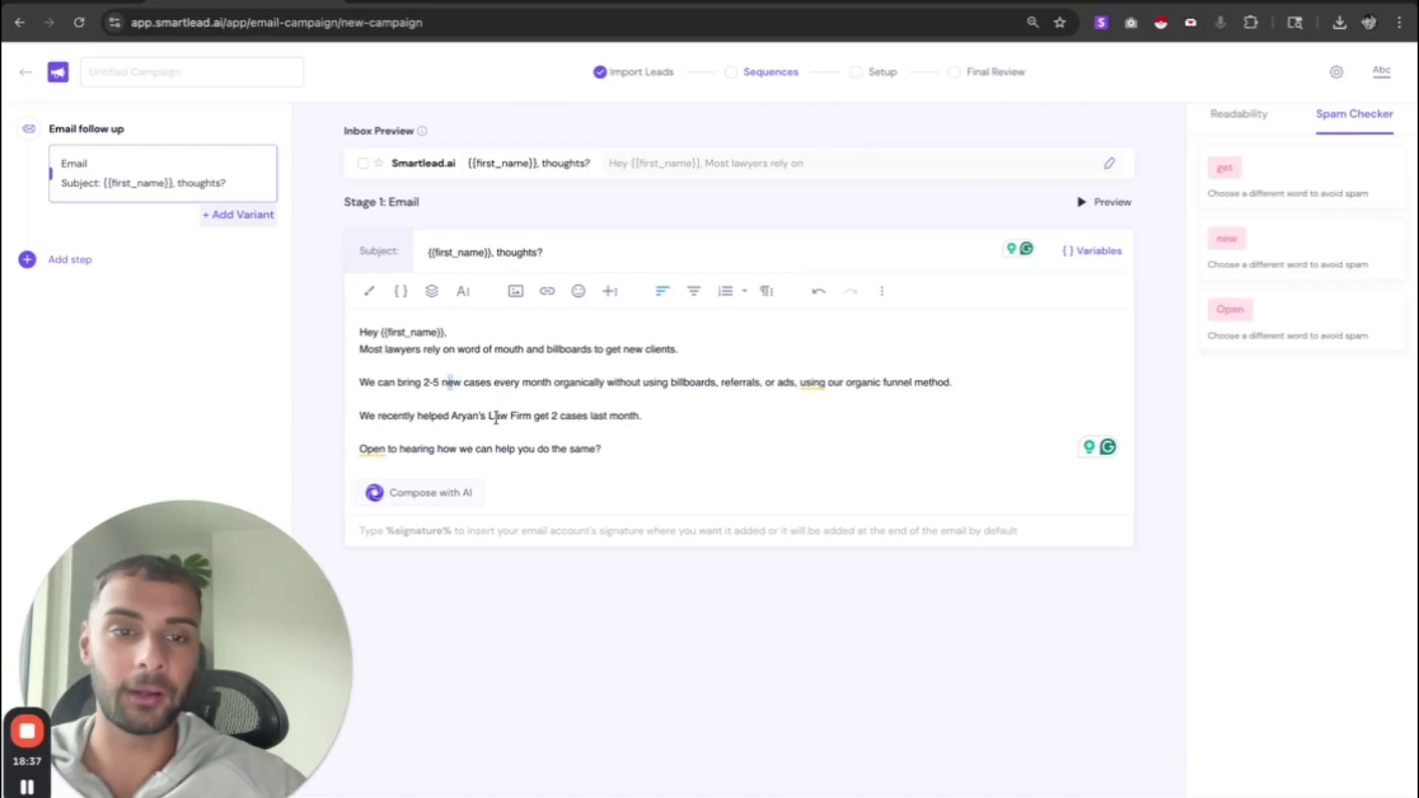
pyautogui.click(1249, 119)
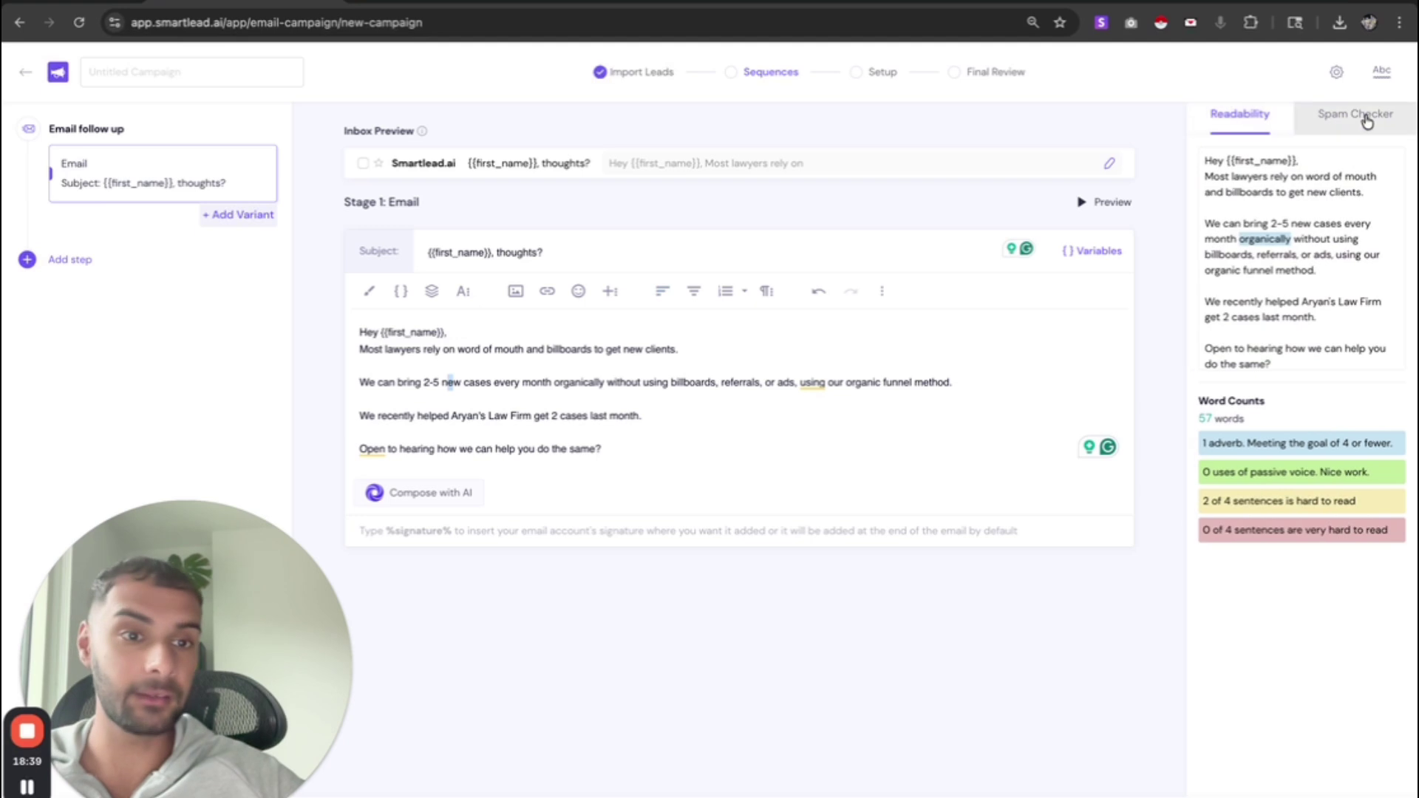
# - Put %signature% on its own line after the closing question and add an empty Variant B
pyautogui.click(1379, 76)
pyautogui.click(623, 435)
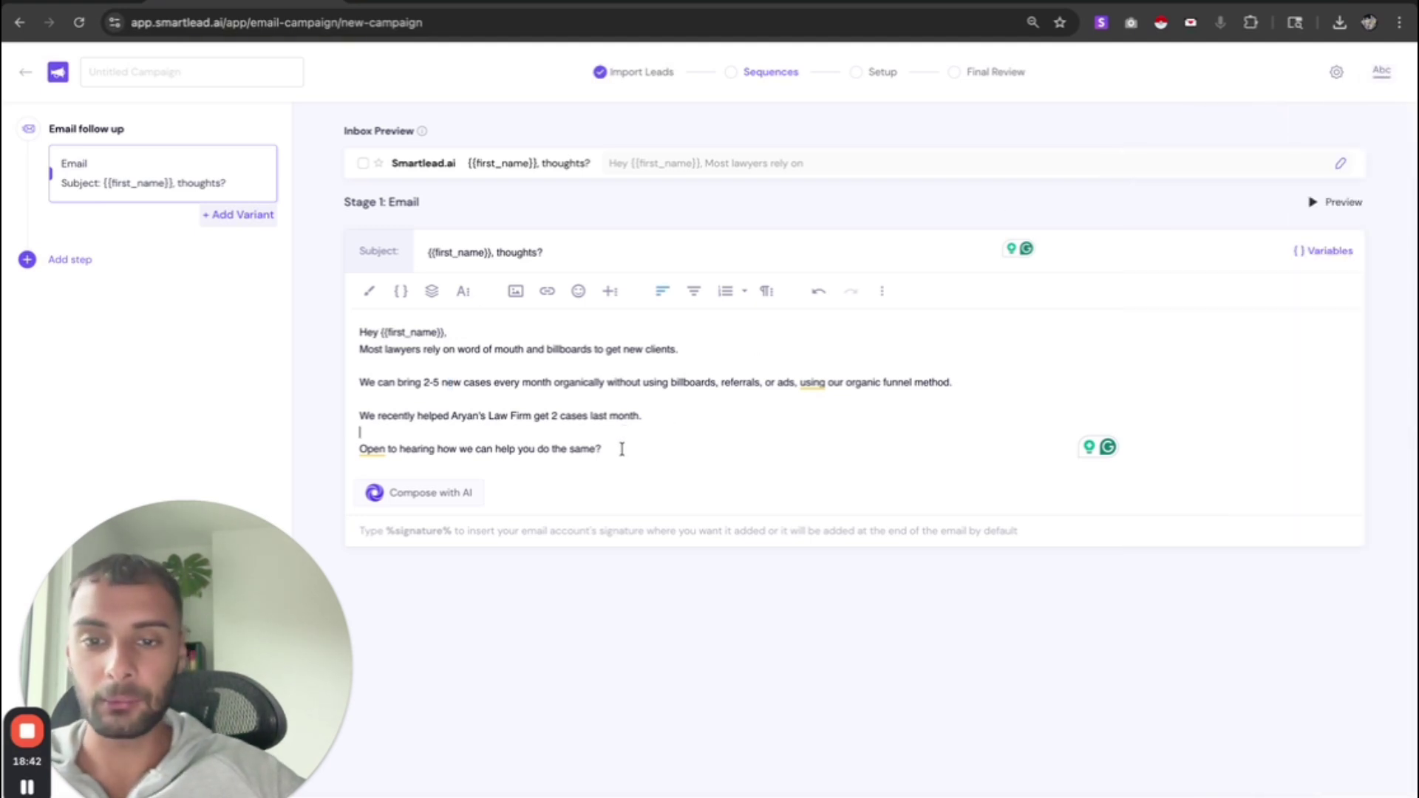
pyautogui.click(623, 448)
pyautogui.press('Return')
pyautogui.write('%s')
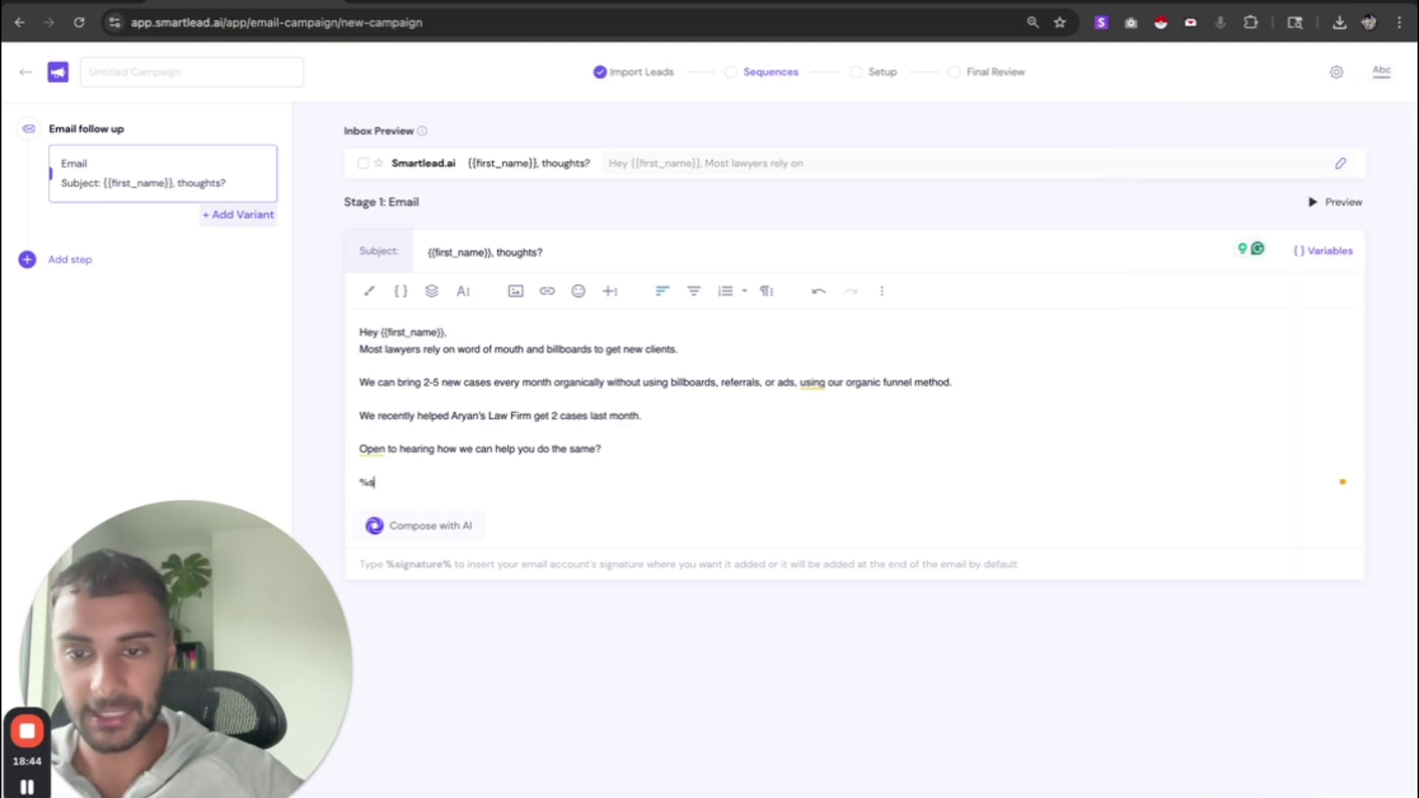
pyautogui.write('ignature%')
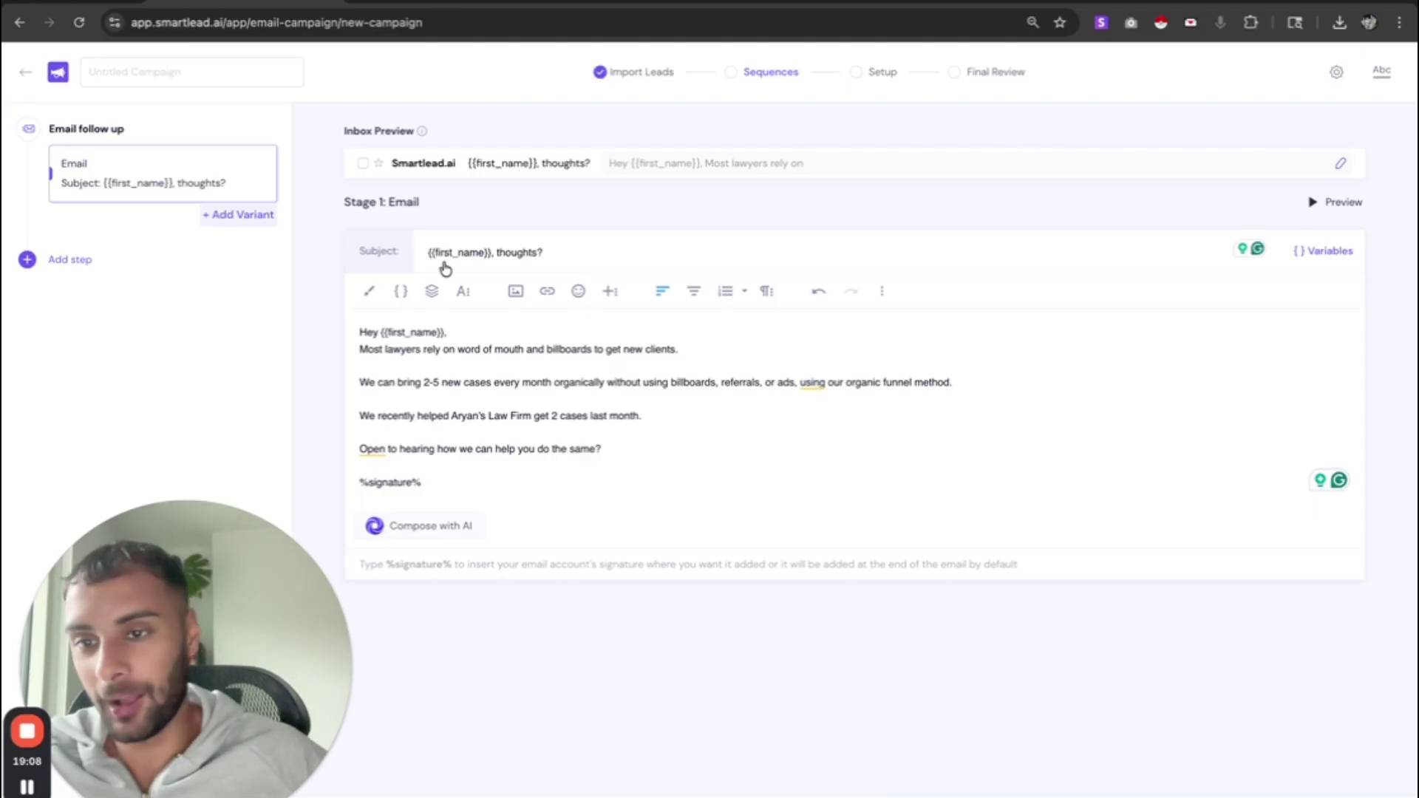
pyautogui.click(243, 215)
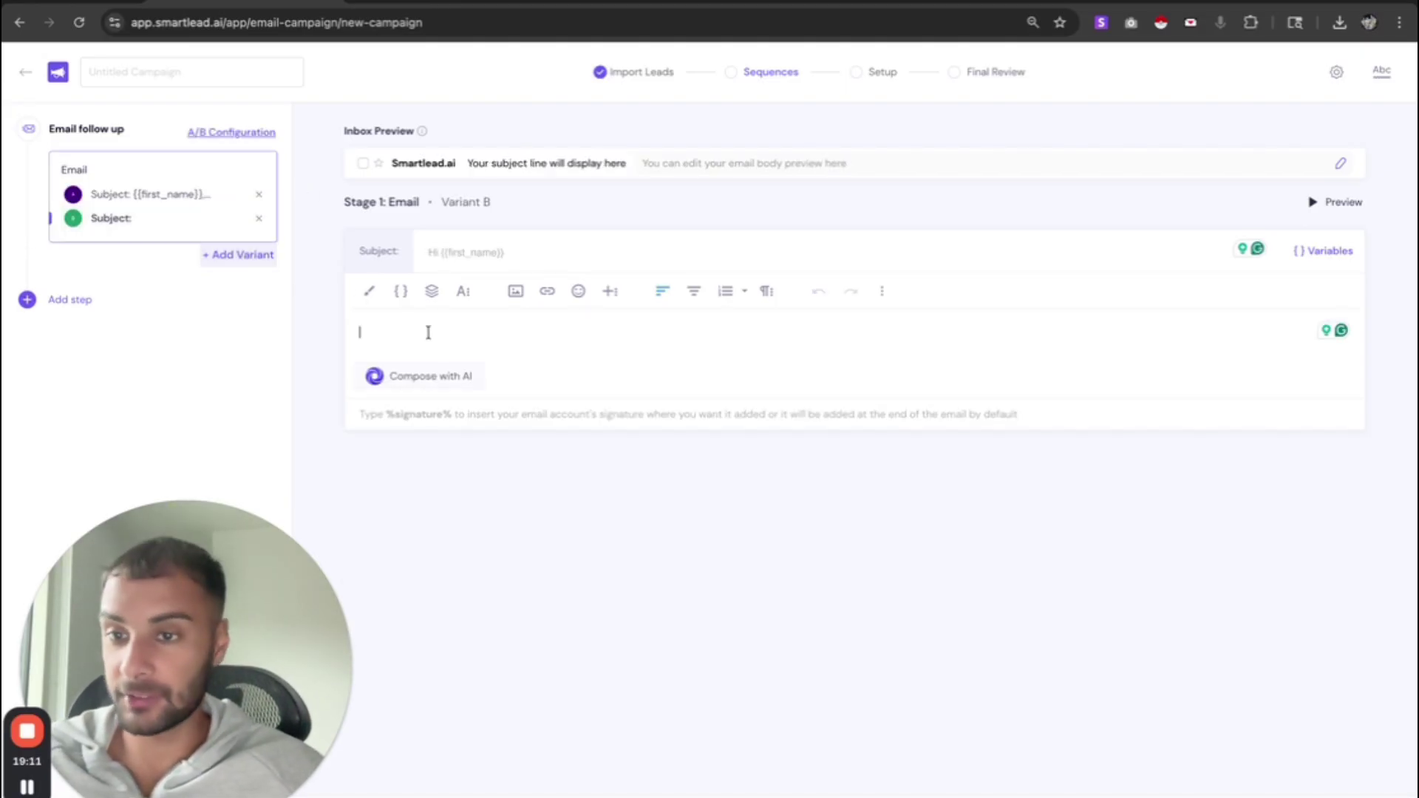
# - Copy Variant A's body and subject line into Variant B
pyautogui.click(164, 196)
pyautogui.click(506, 466)
pyautogui.hotkey('ctrl', 'a')
pyautogui.hotkey('ctrl', 'c')
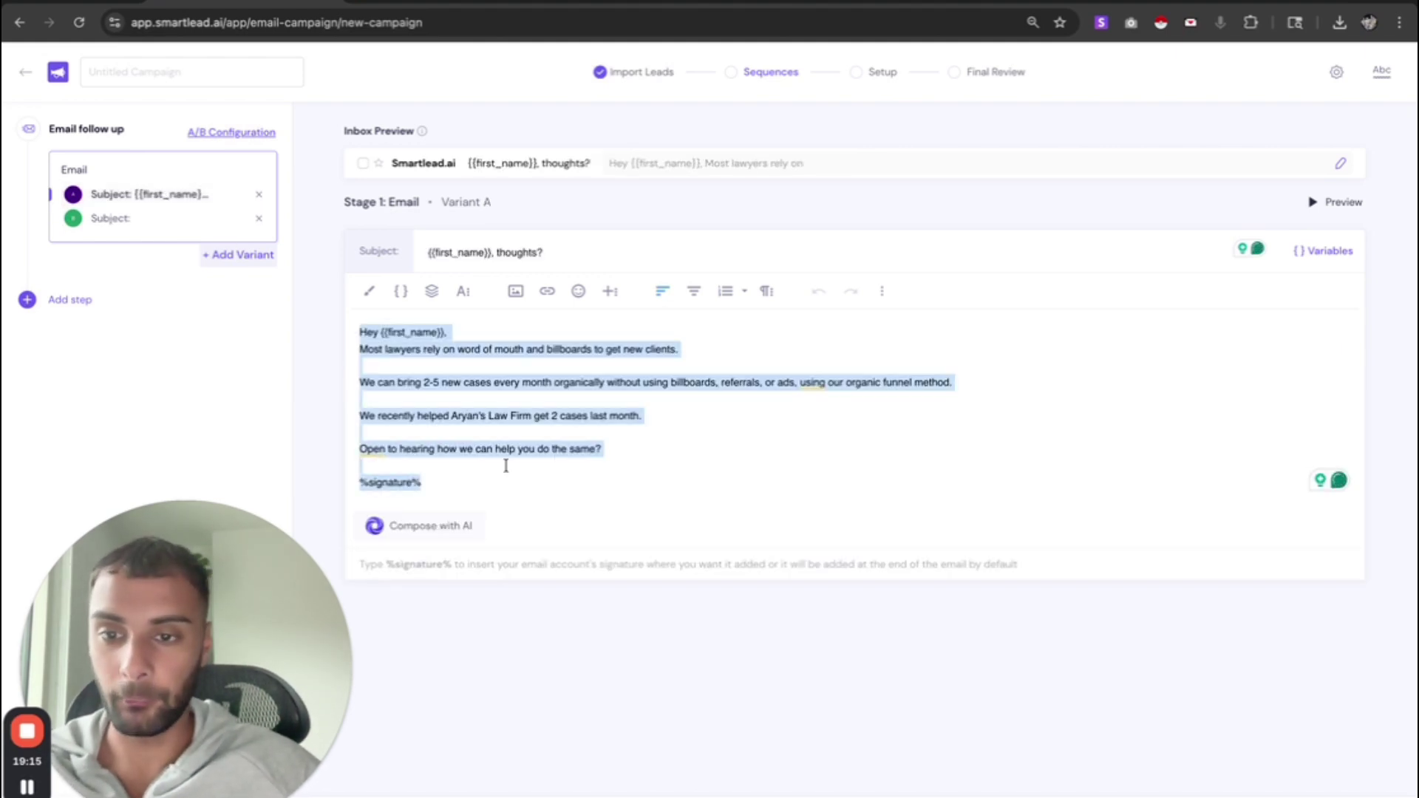
pyautogui.click(118, 220)
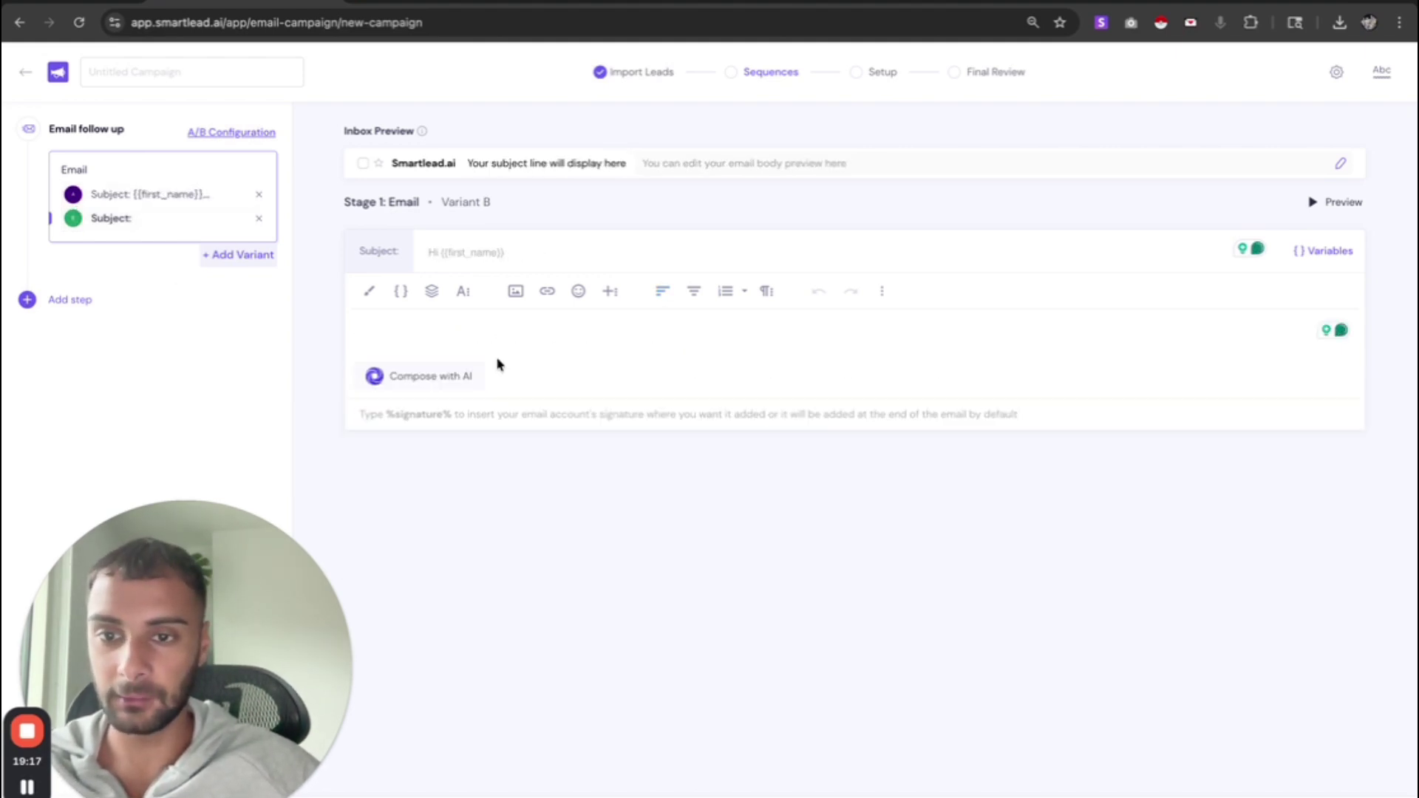
pyautogui.hotkey('ctrl', 'v')
pyautogui.click(140, 194)
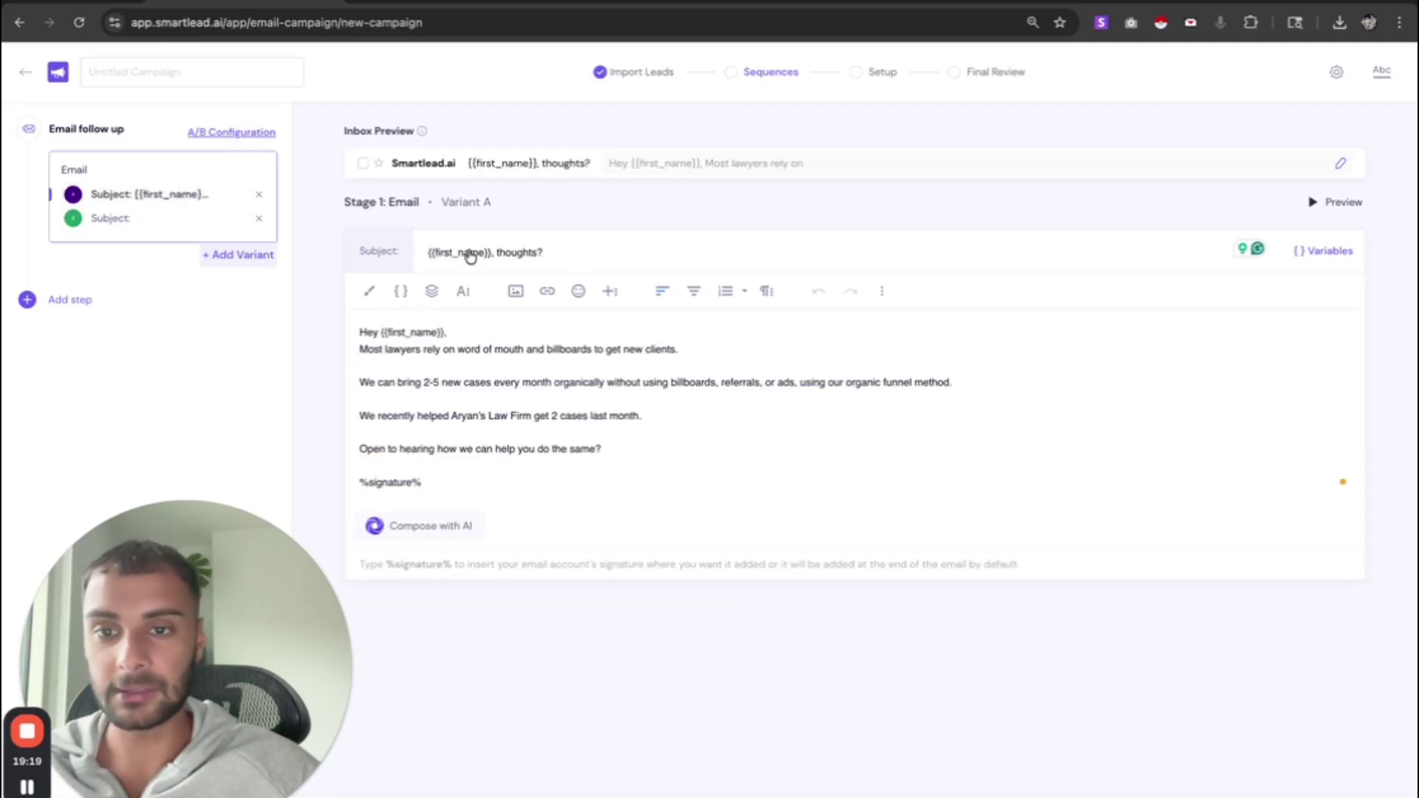
pyautogui.doubleClick(472, 254)
pyautogui.hotkey('ctrl', 'a')
pyautogui.hotkey('ctrl', 'c')
pyautogui.click(174, 219)
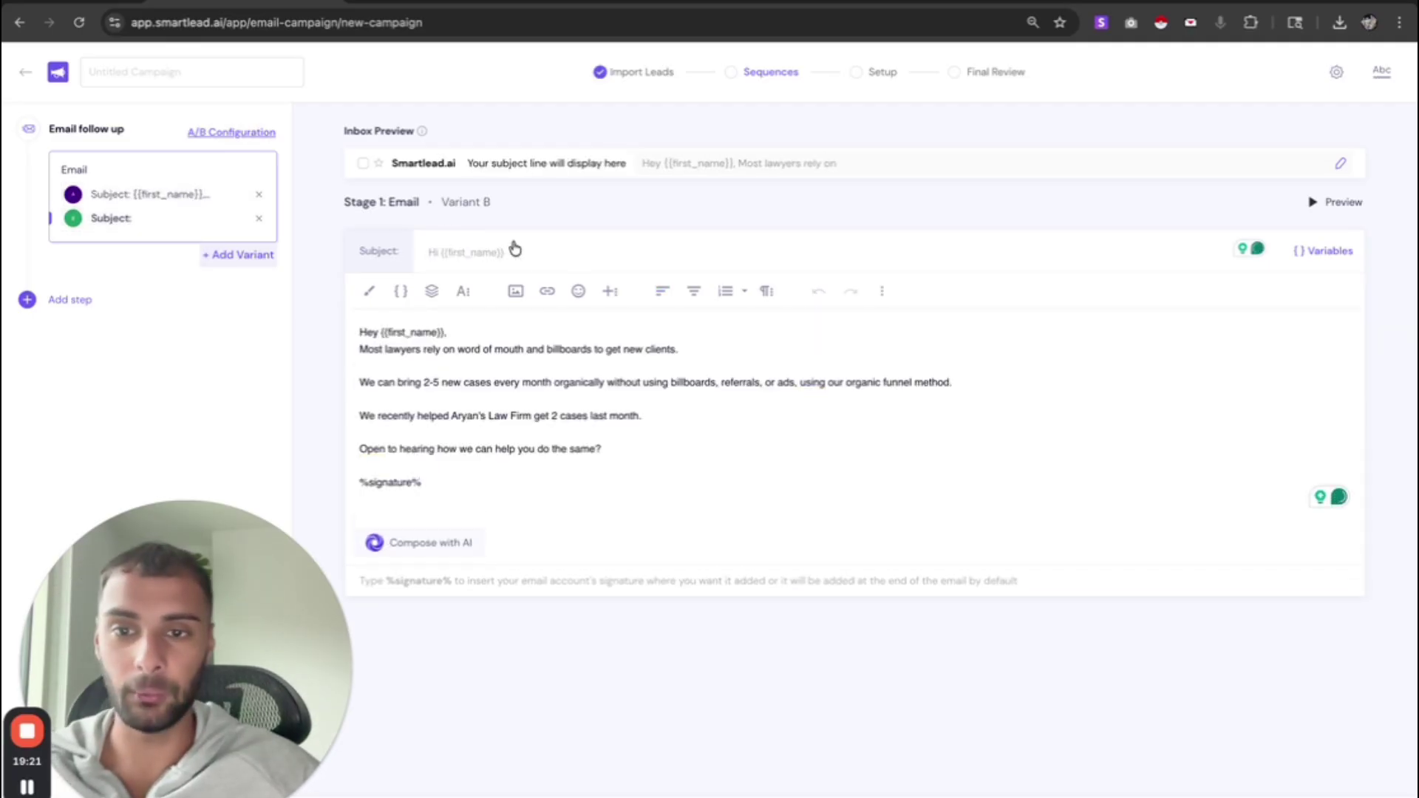
pyautogui.click(521, 263)
pyautogui.hotkey('ctrl', 'v')
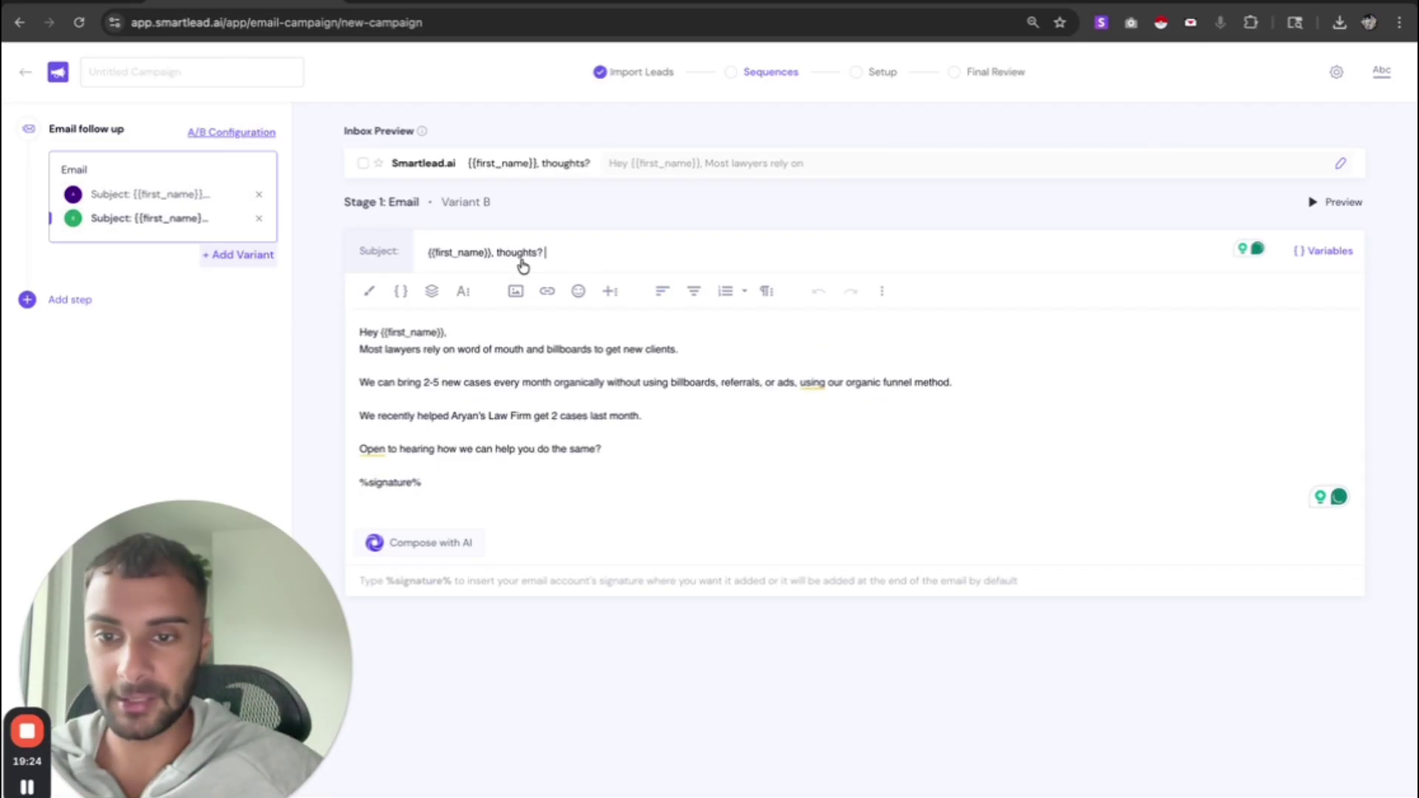
# - In Variant B's body, change '2-5' to '10-20' and 'cases' to 'calls'
pyautogui.click(438, 384)
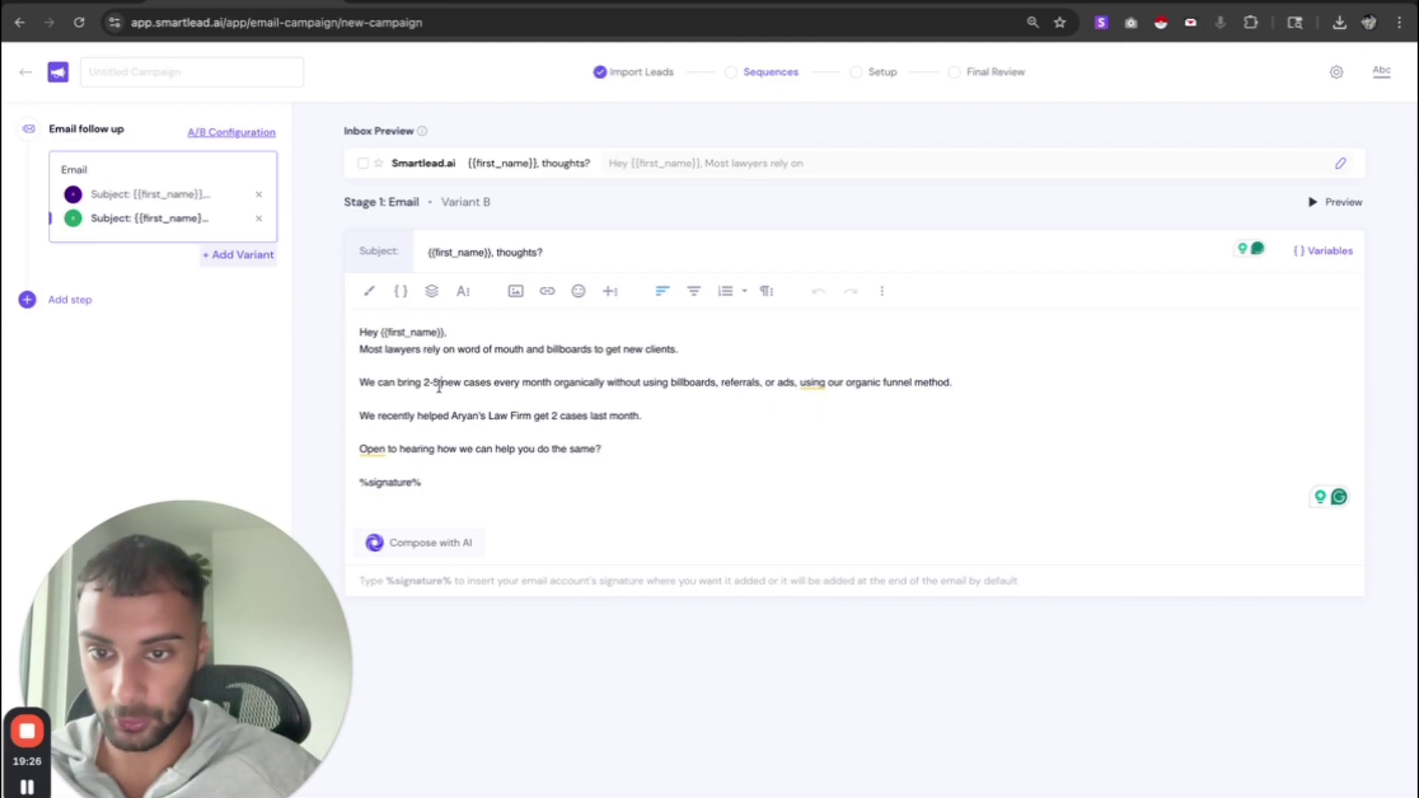
pyautogui.moveTo(440, 386); pyautogui.dragTo(422, 385)
pyautogui.press('BackSpace')
pyautogui.write('1')
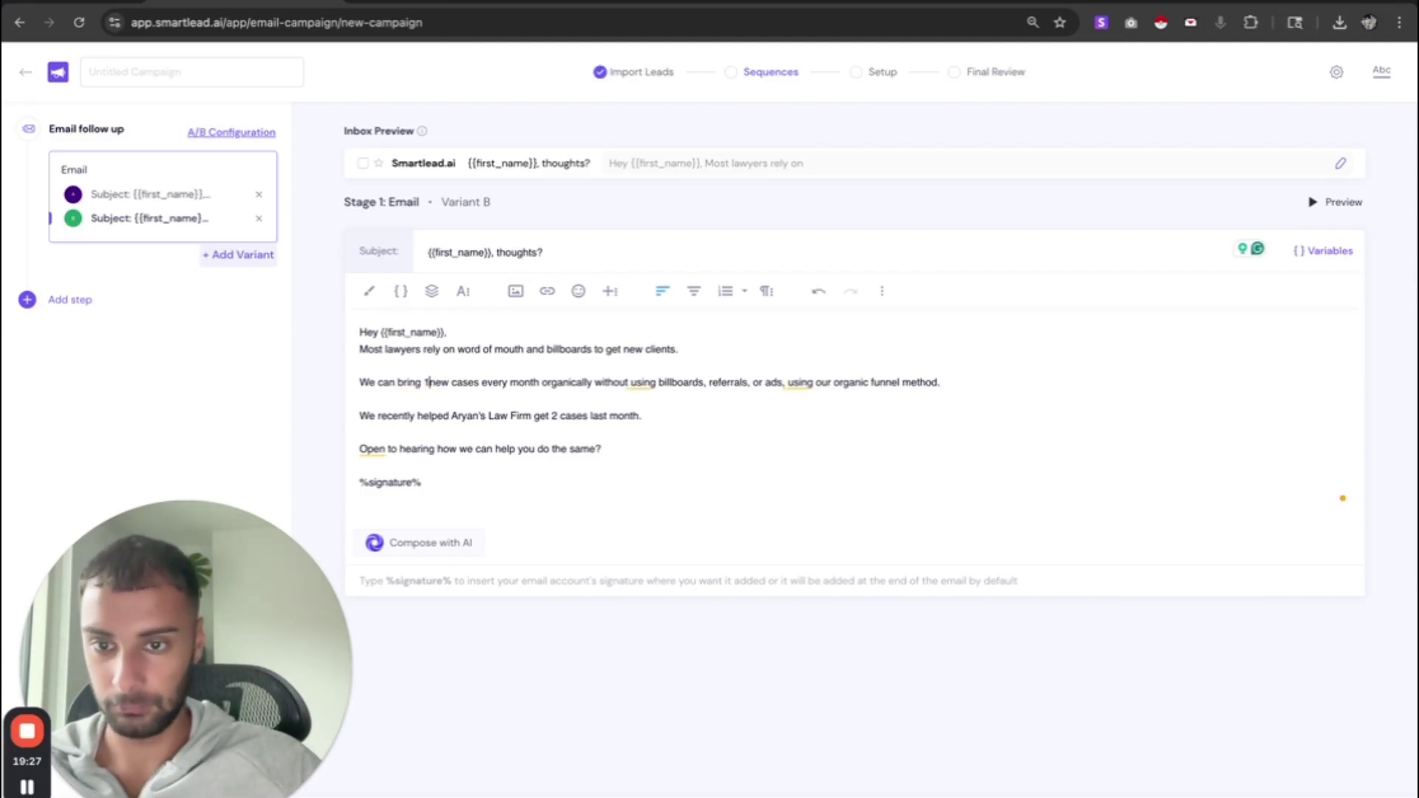
pyautogui.write('0-20')
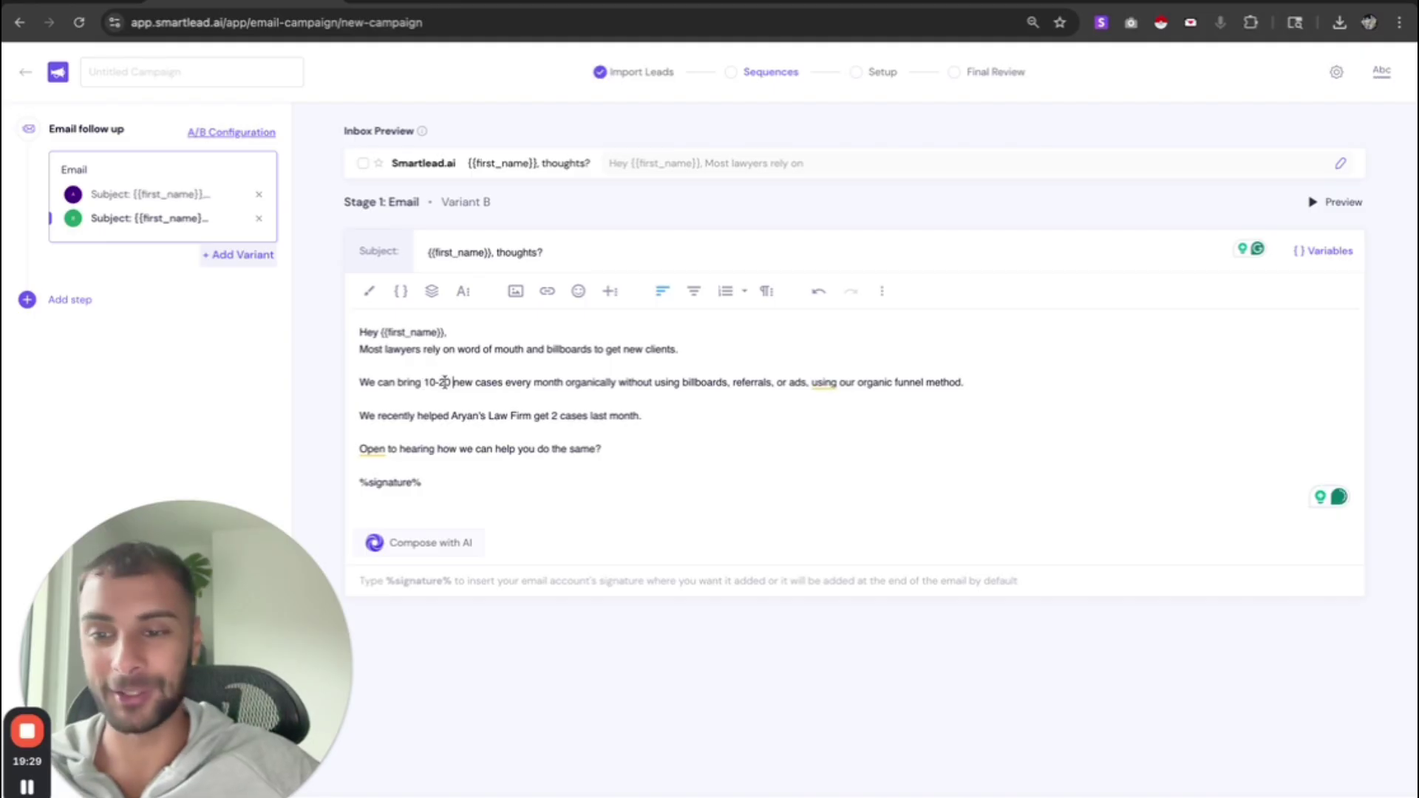
pyautogui.doubleClick(501, 386)
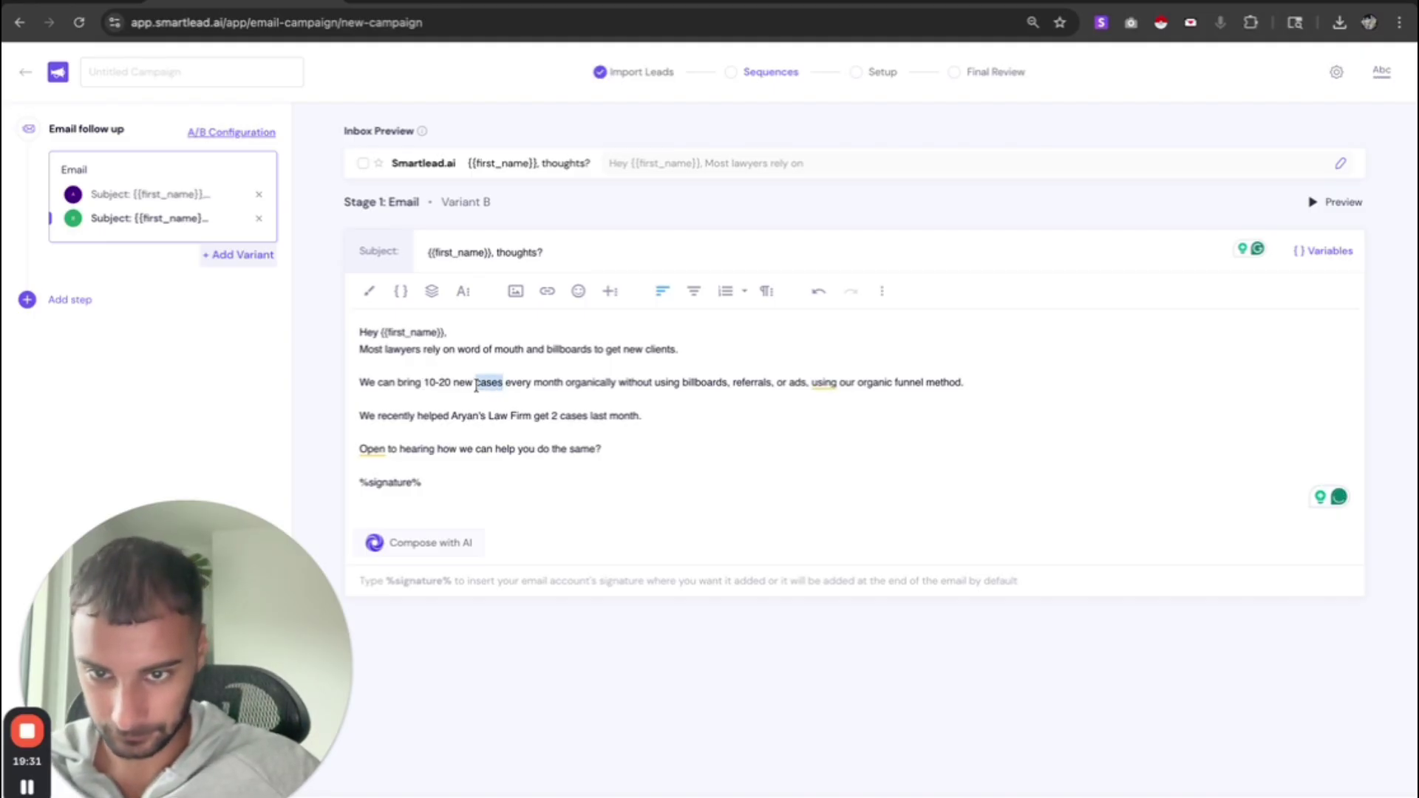
pyautogui.write('calls')
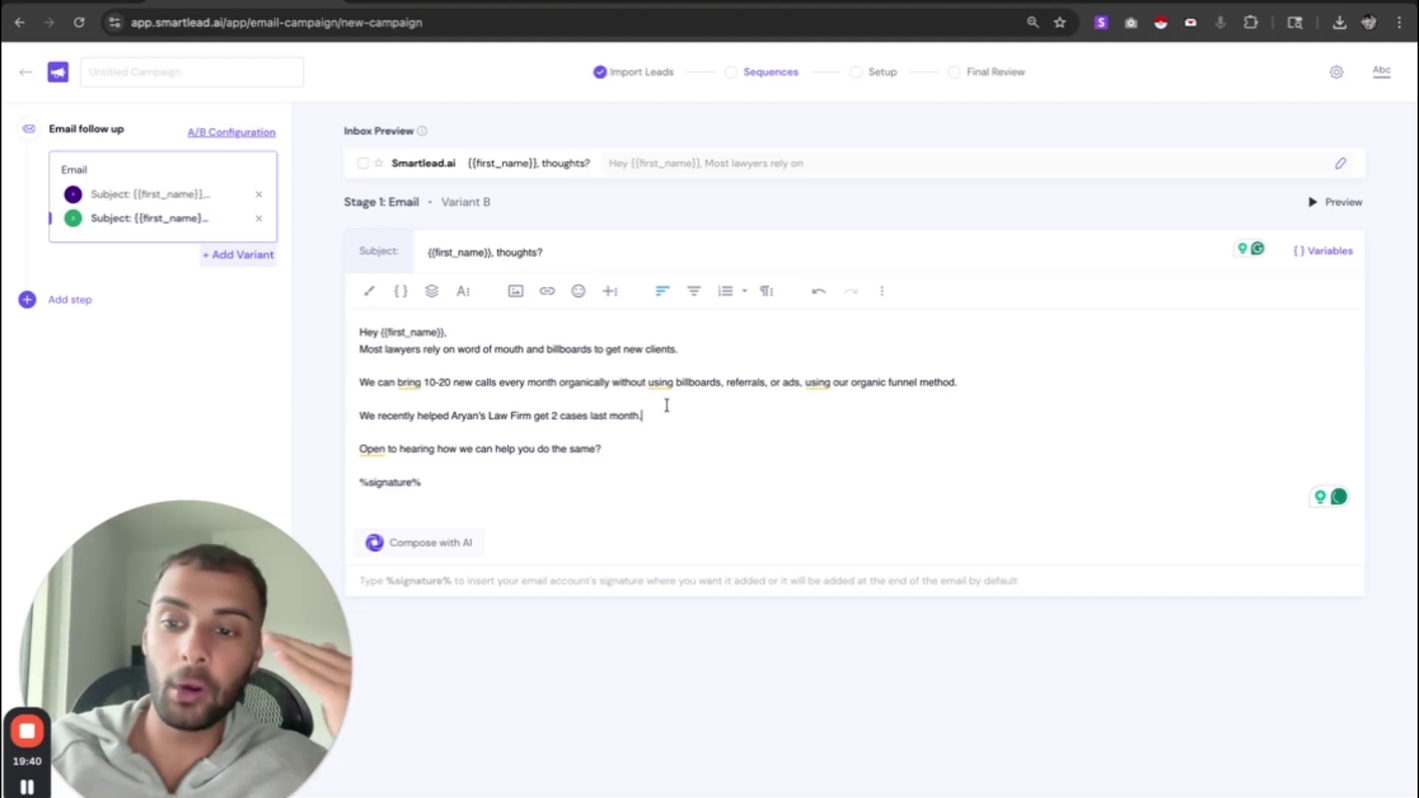
pyautogui.click(667, 406)
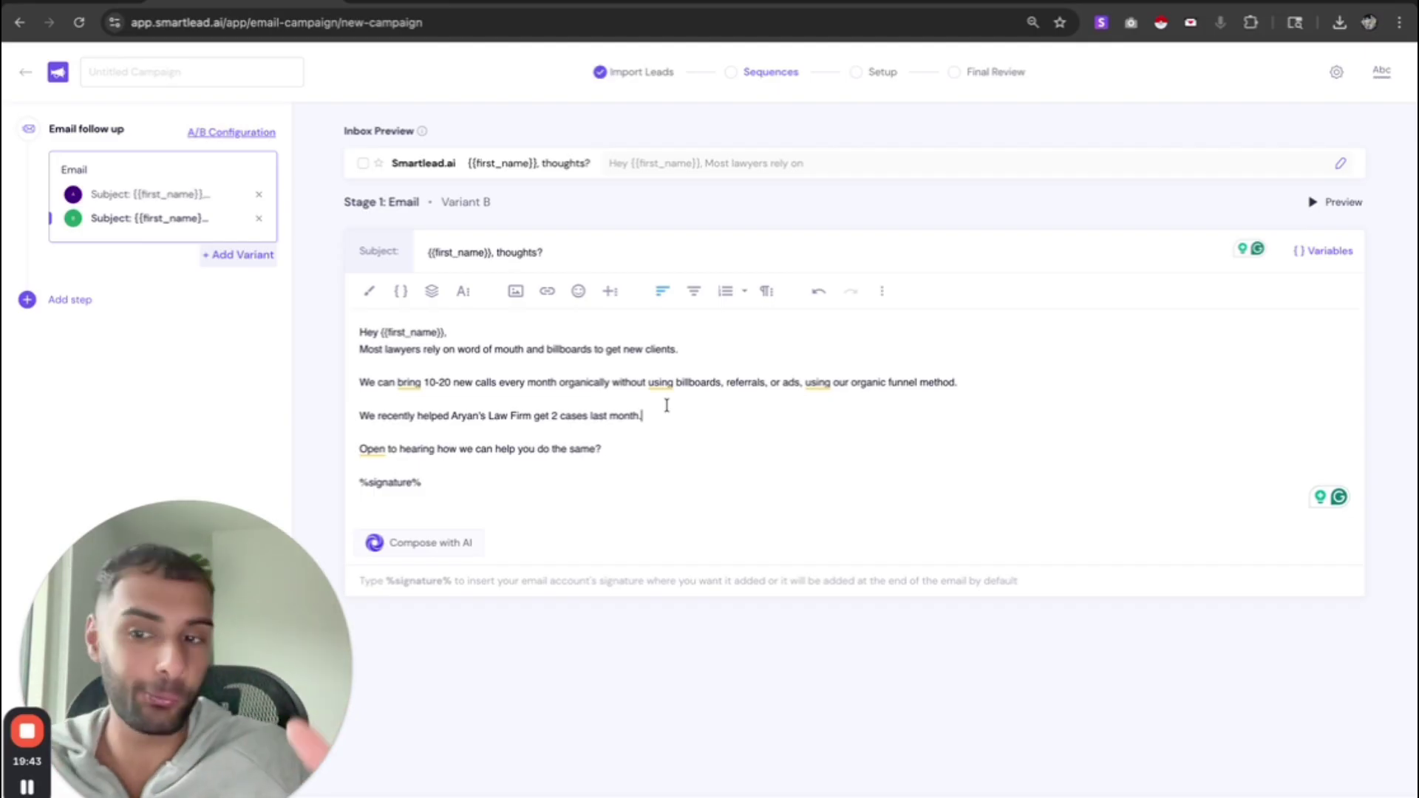
# - Compare Variant B's 10-20 new calls pitch with Variant A's 2-5 new cases and review its lines
pyautogui.click(134, 199)
pyautogui.click(130, 219)
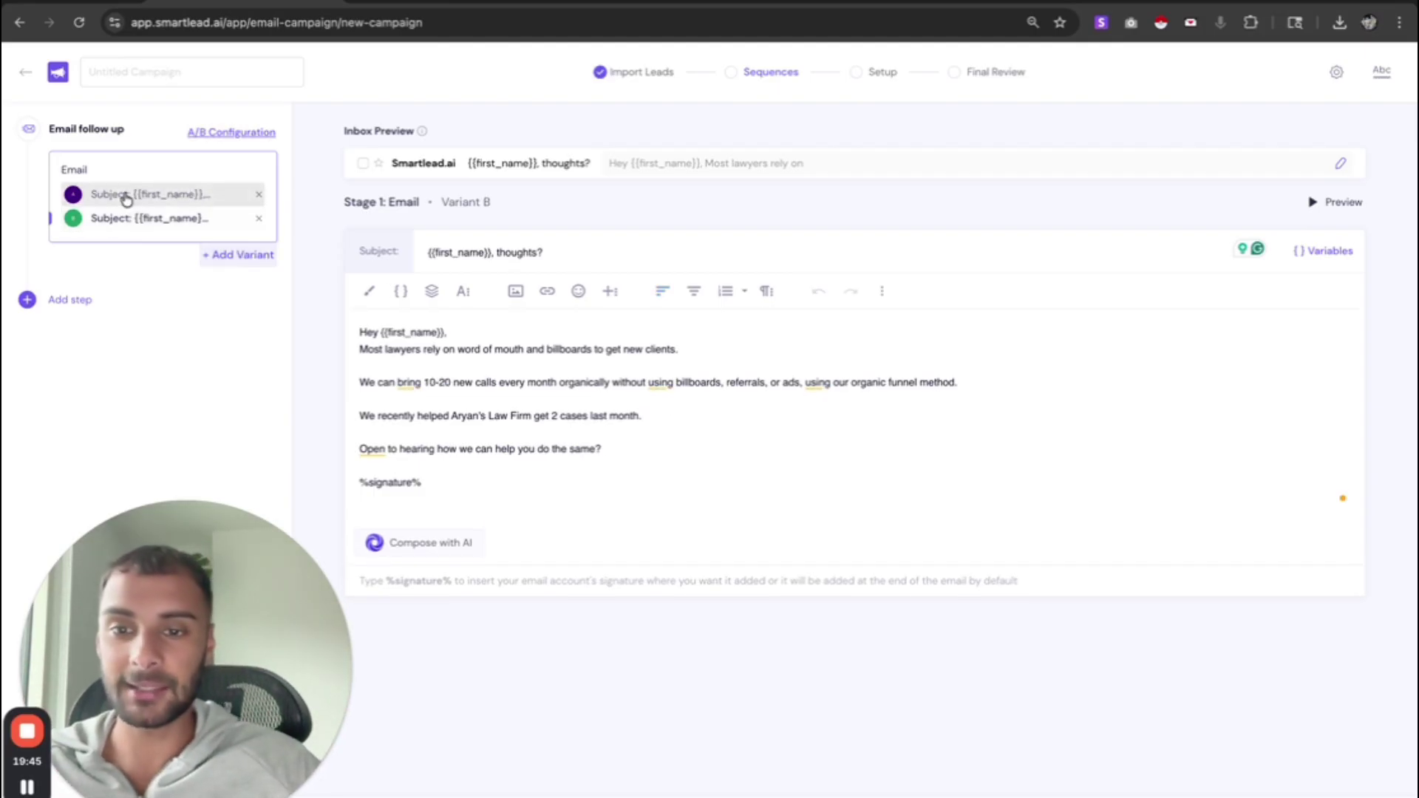
pyautogui.click(125, 197)
pyautogui.click(120, 219)
pyautogui.click(122, 195)
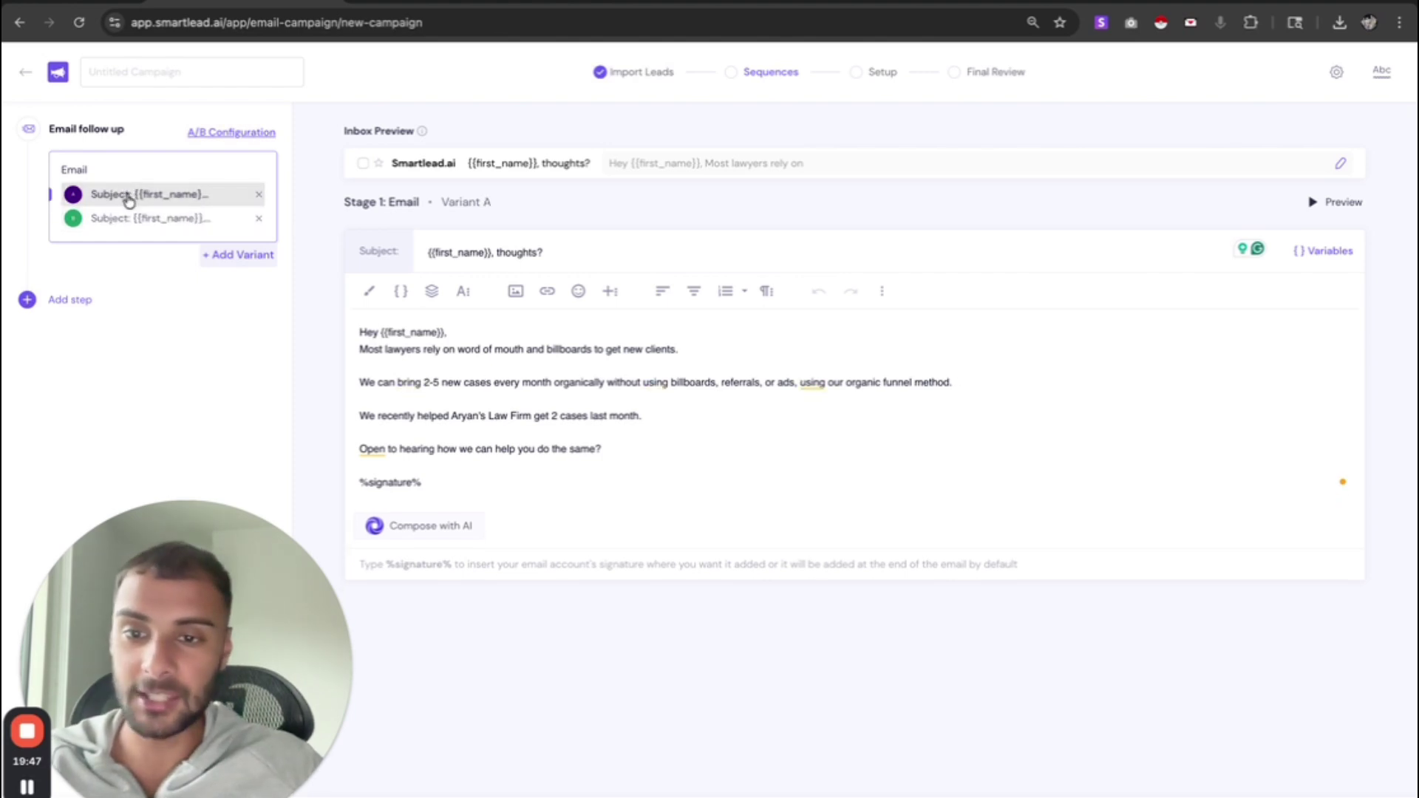
pyautogui.click(133, 218)
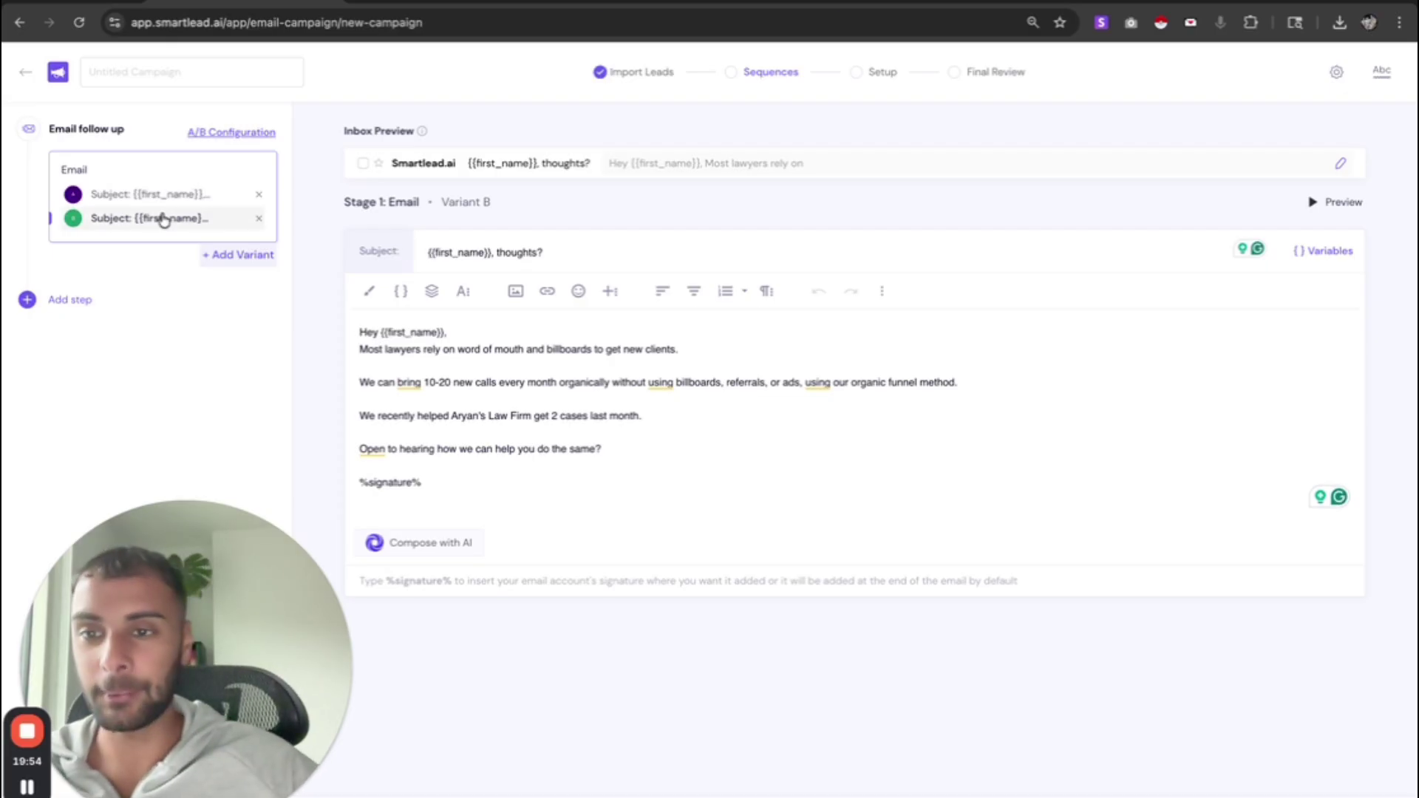
pyautogui.click(95, 194)
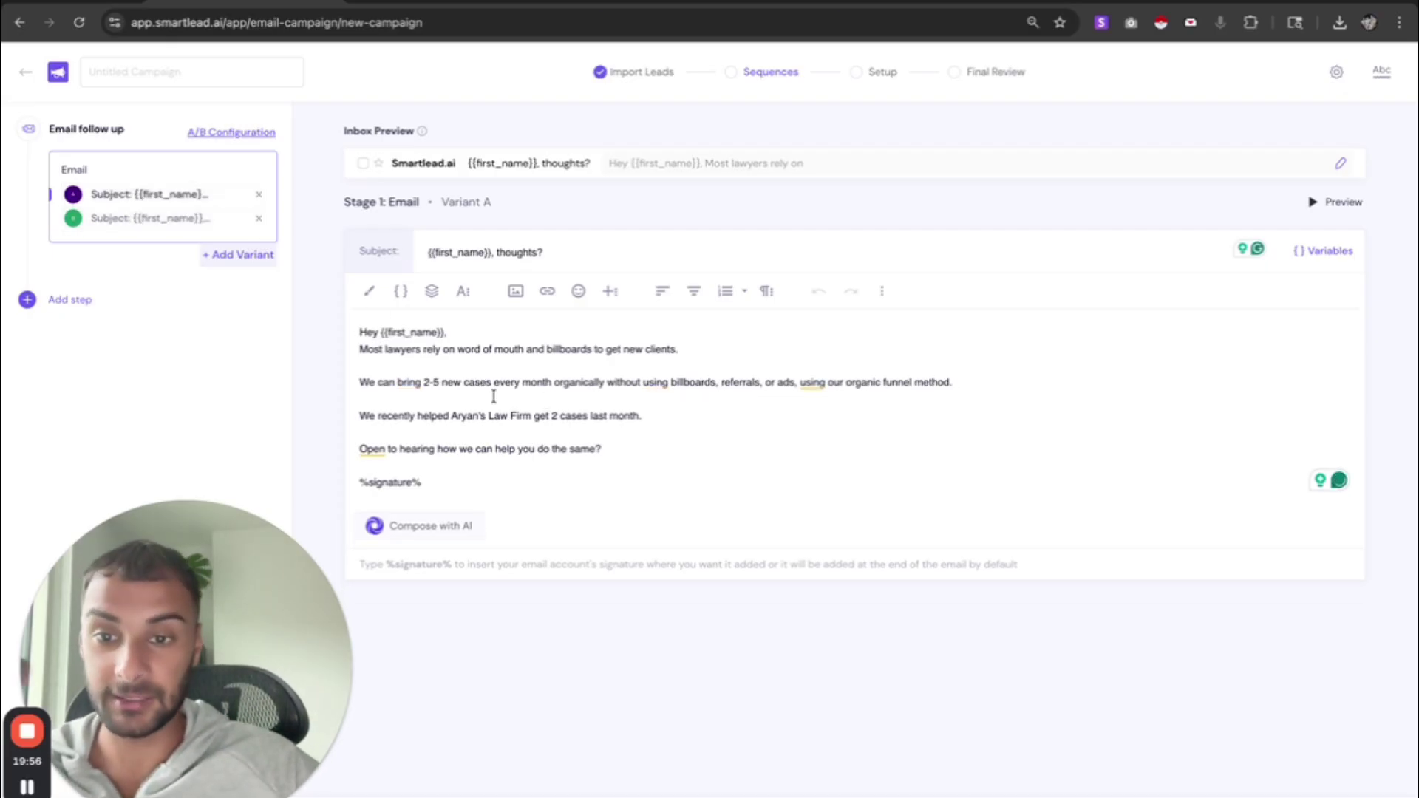
pyautogui.click(153, 218)
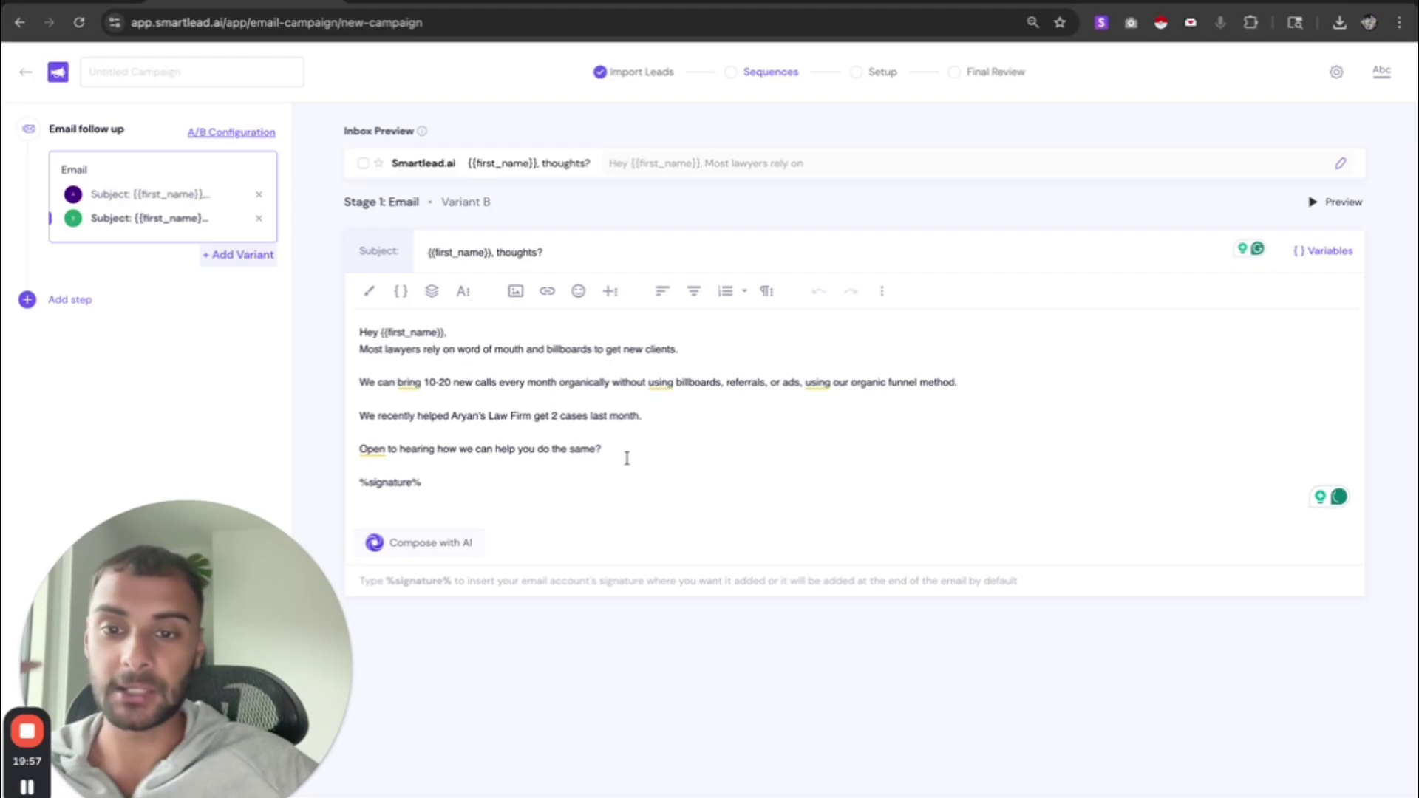
pyautogui.click(360, 451)
pyautogui.tripleClick(360, 451)
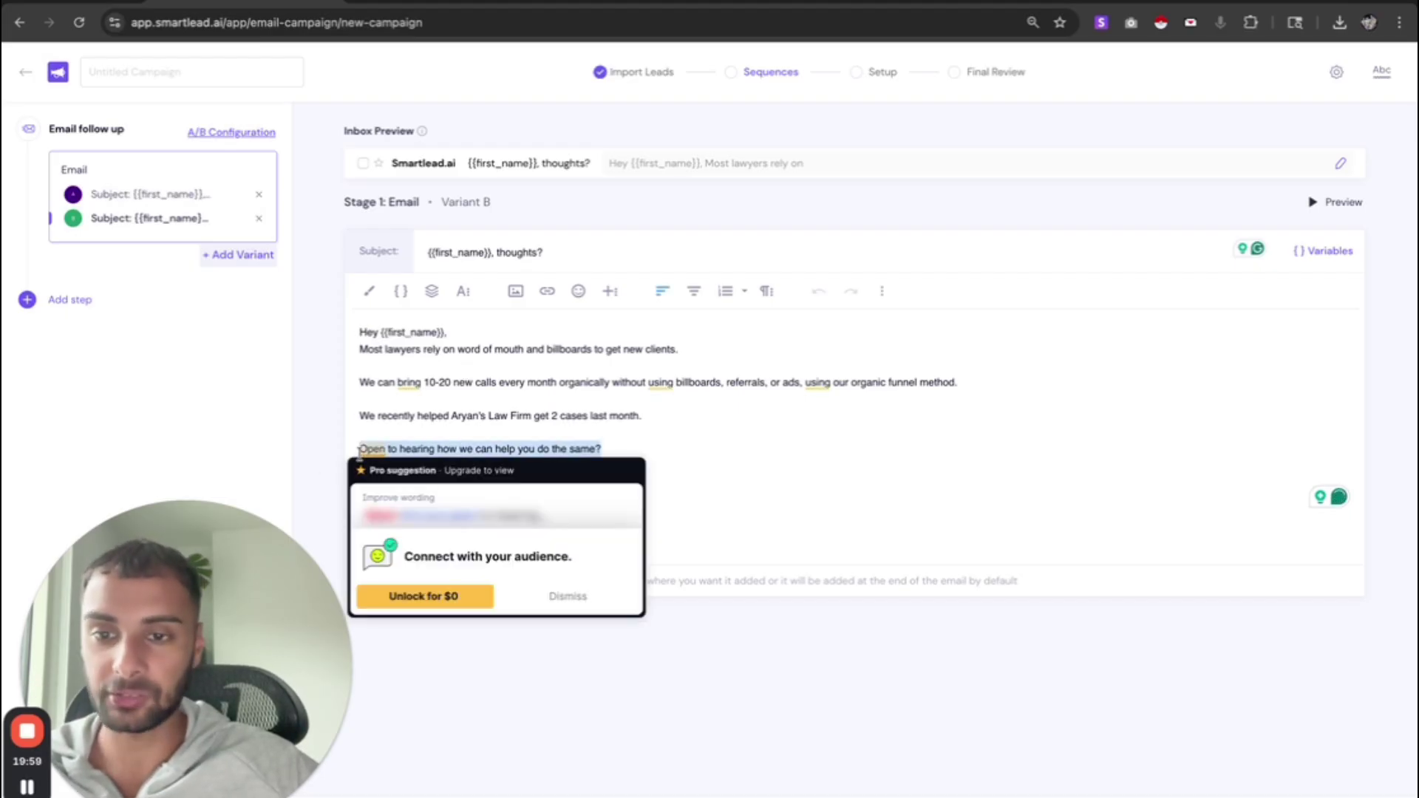
pyautogui.moveTo(361, 350); pyautogui.dragTo(322, 358)
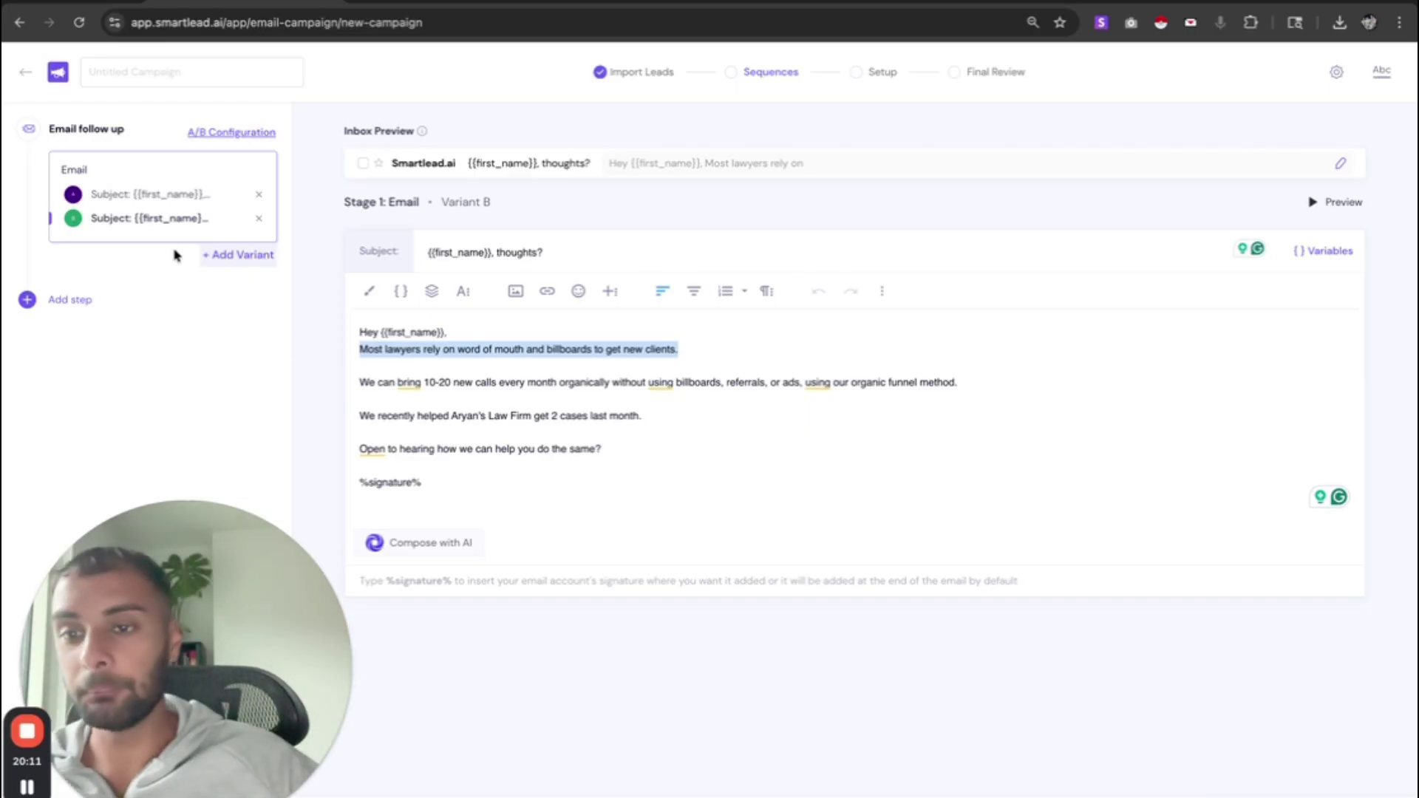
pyautogui.click(134, 218)
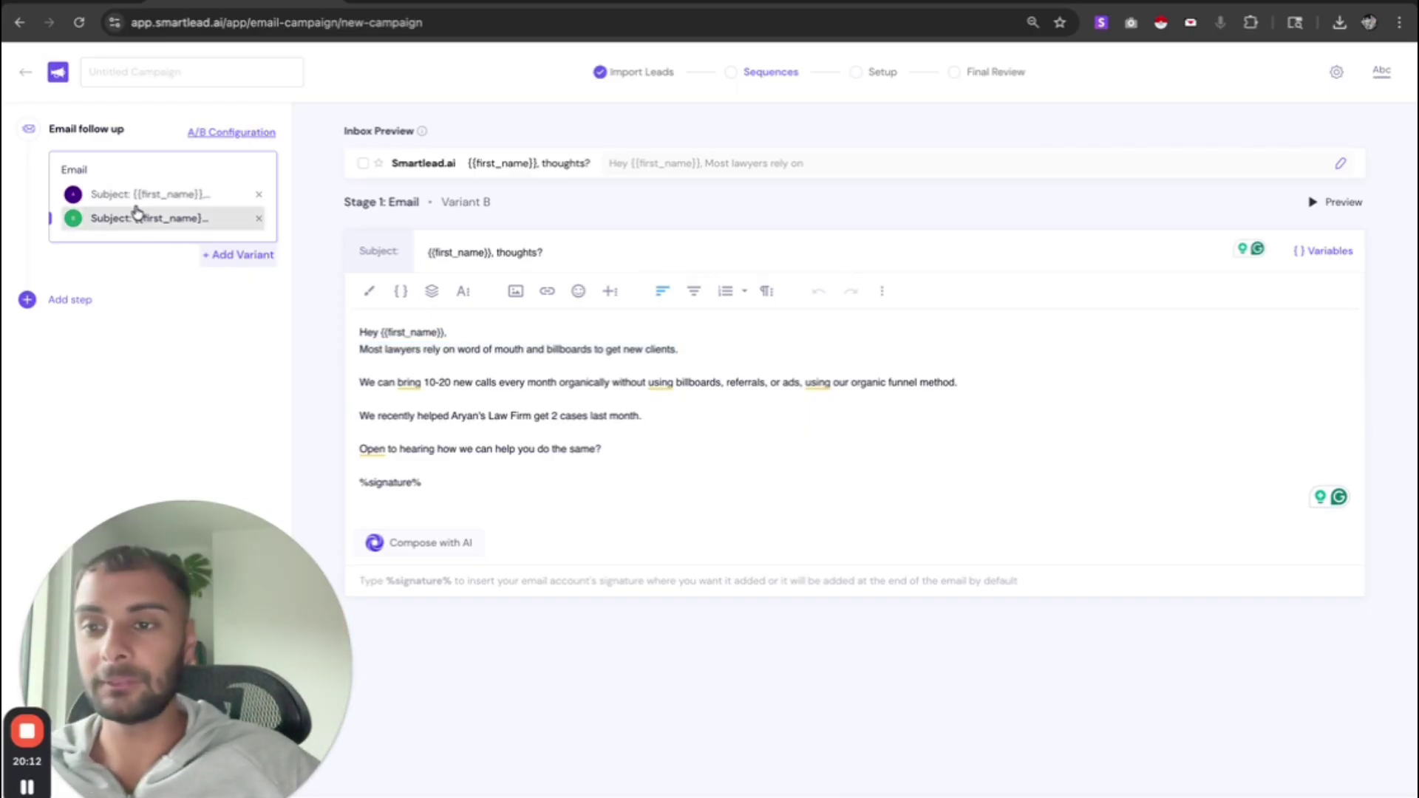
# - Add a second email step to the sequence with a 3-day wait
pyautogui.click(66, 299)
pyautogui.click(83, 338)
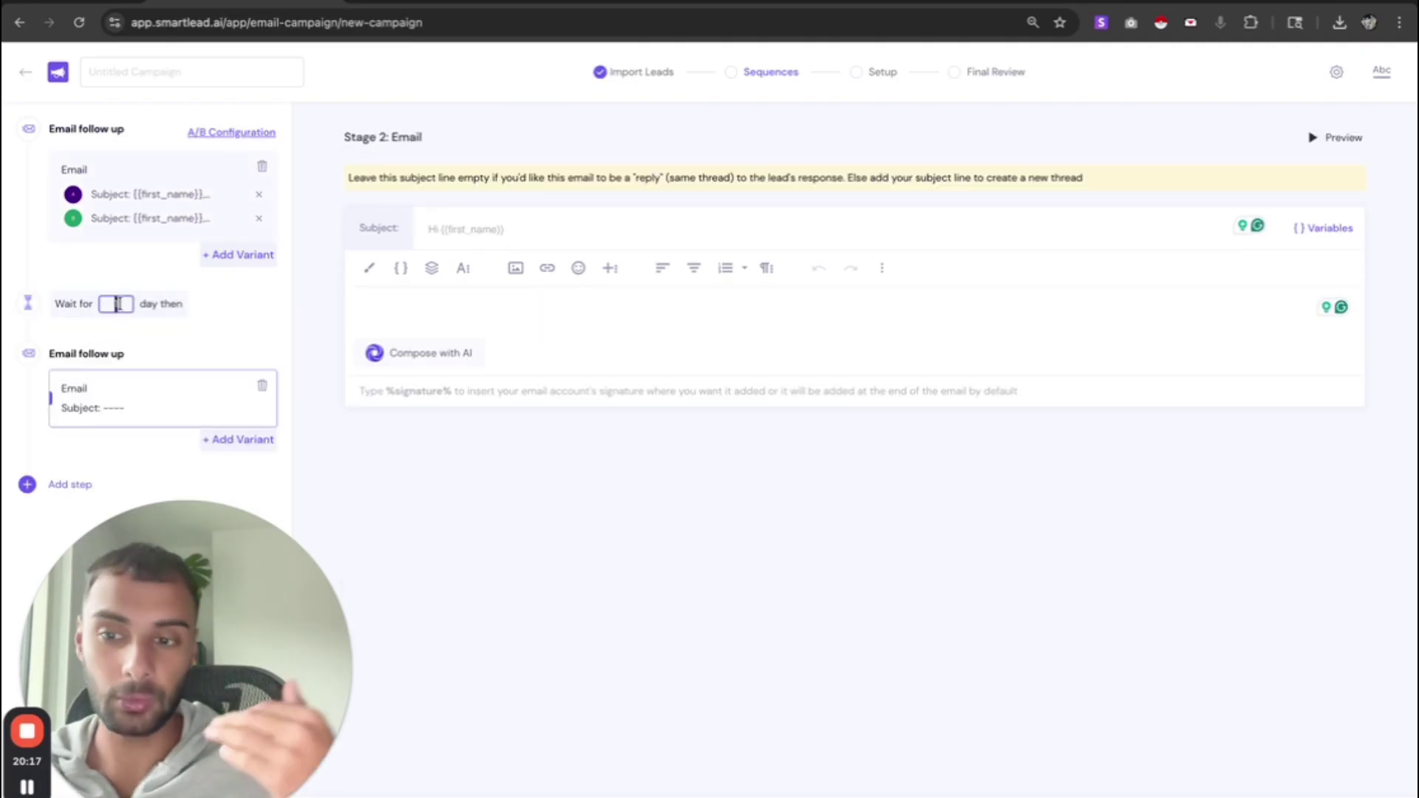
pyautogui.write('2')
pyautogui.press('BackSpace')
pyautogui.write('3')
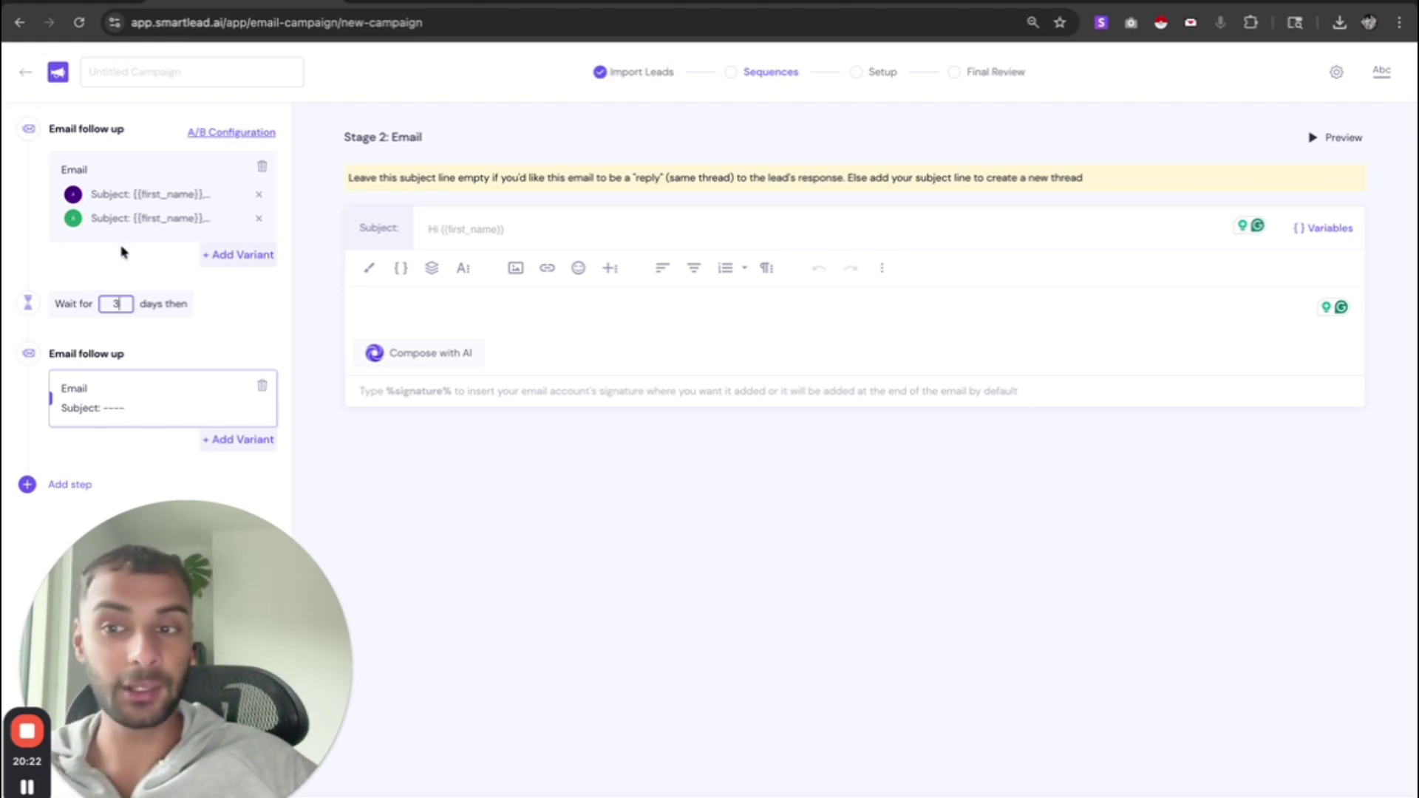
pyautogui.click(73, 300)
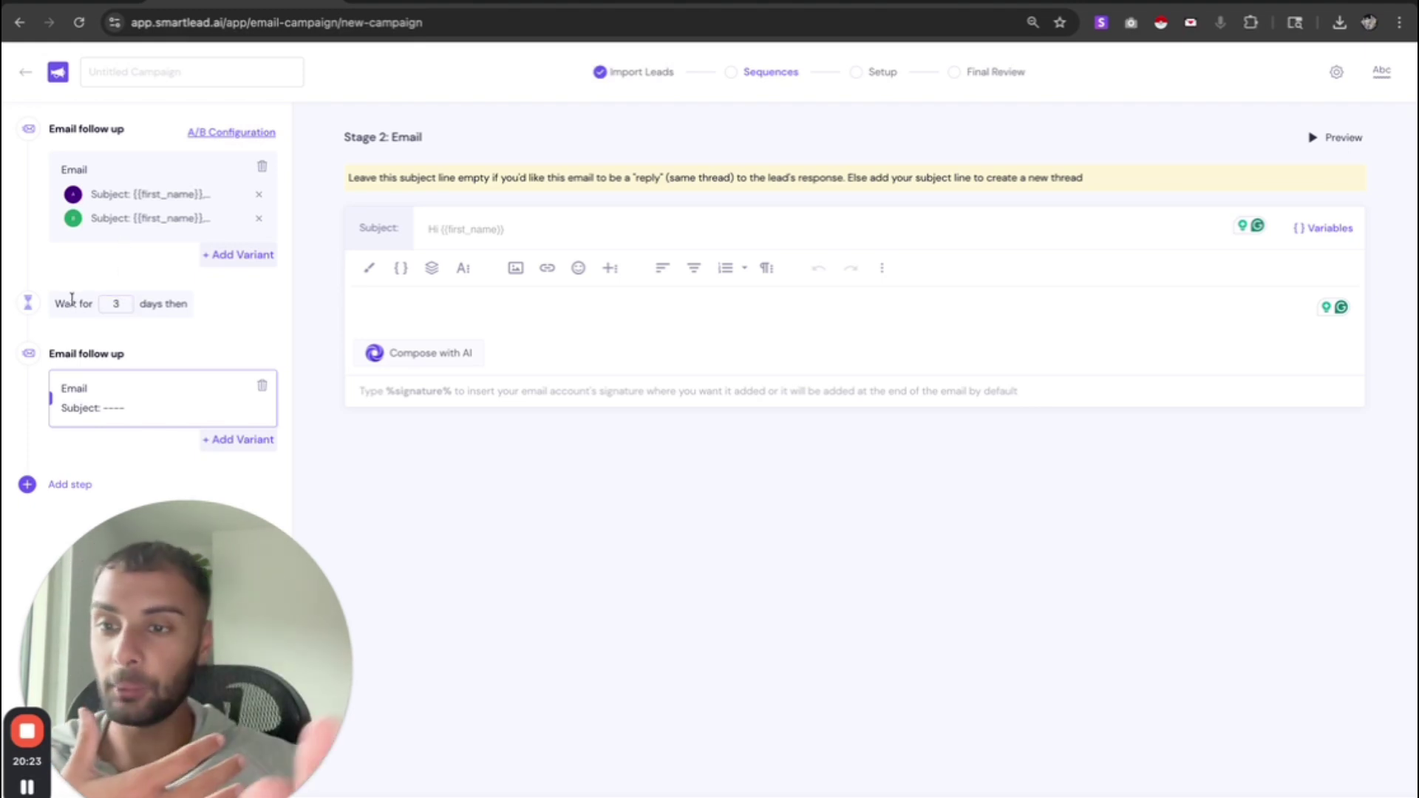
# - Write the follow-up body: 'Hey {{first_name}},', 'We can help you add an extra...' and %signature%
pyautogui.click(107, 193)
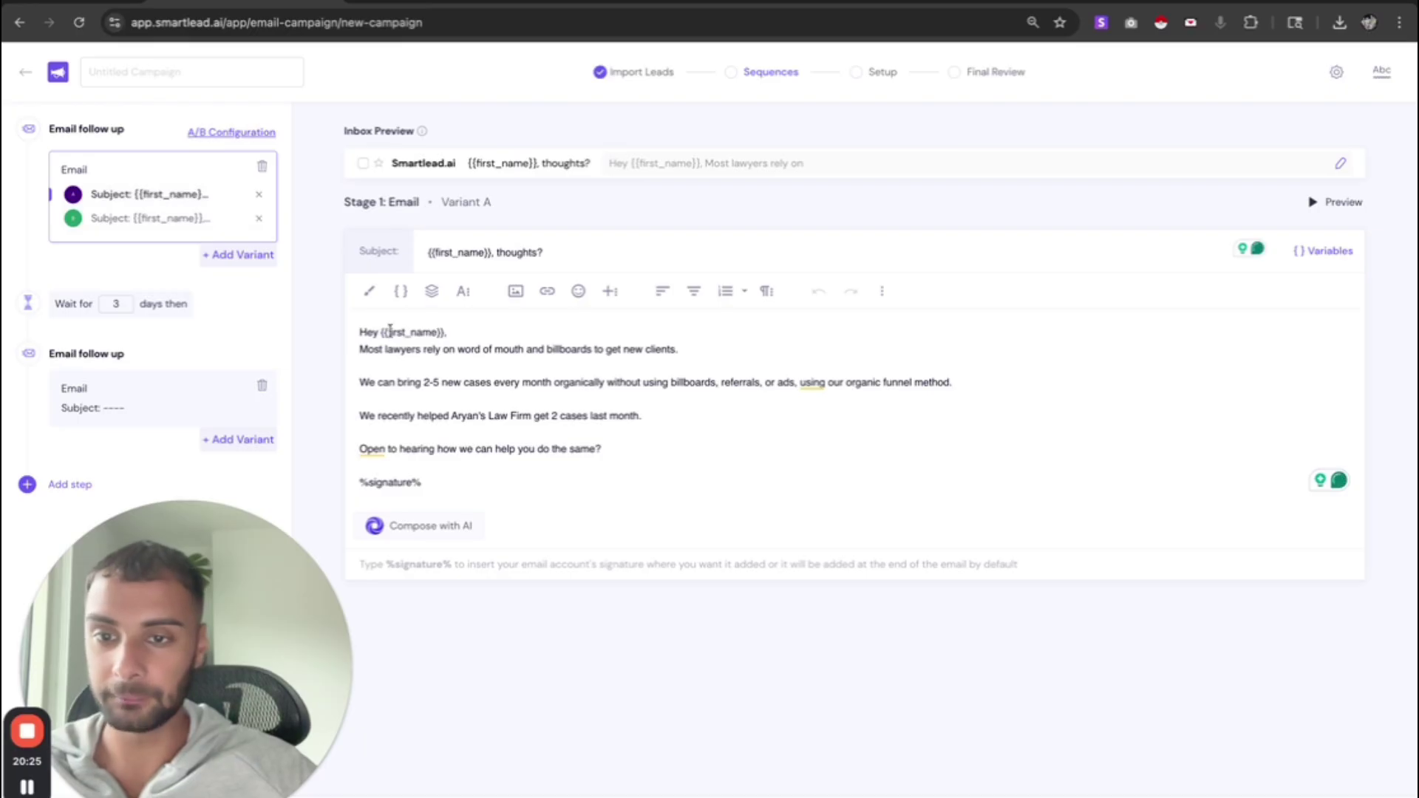
pyautogui.tripleClick(391, 332)
pyautogui.hotkey('ctrl', 'c')
pyautogui.click(142, 411)
pyautogui.click(439, 318)
pyautogui.hotkey('ctrl', 'v')
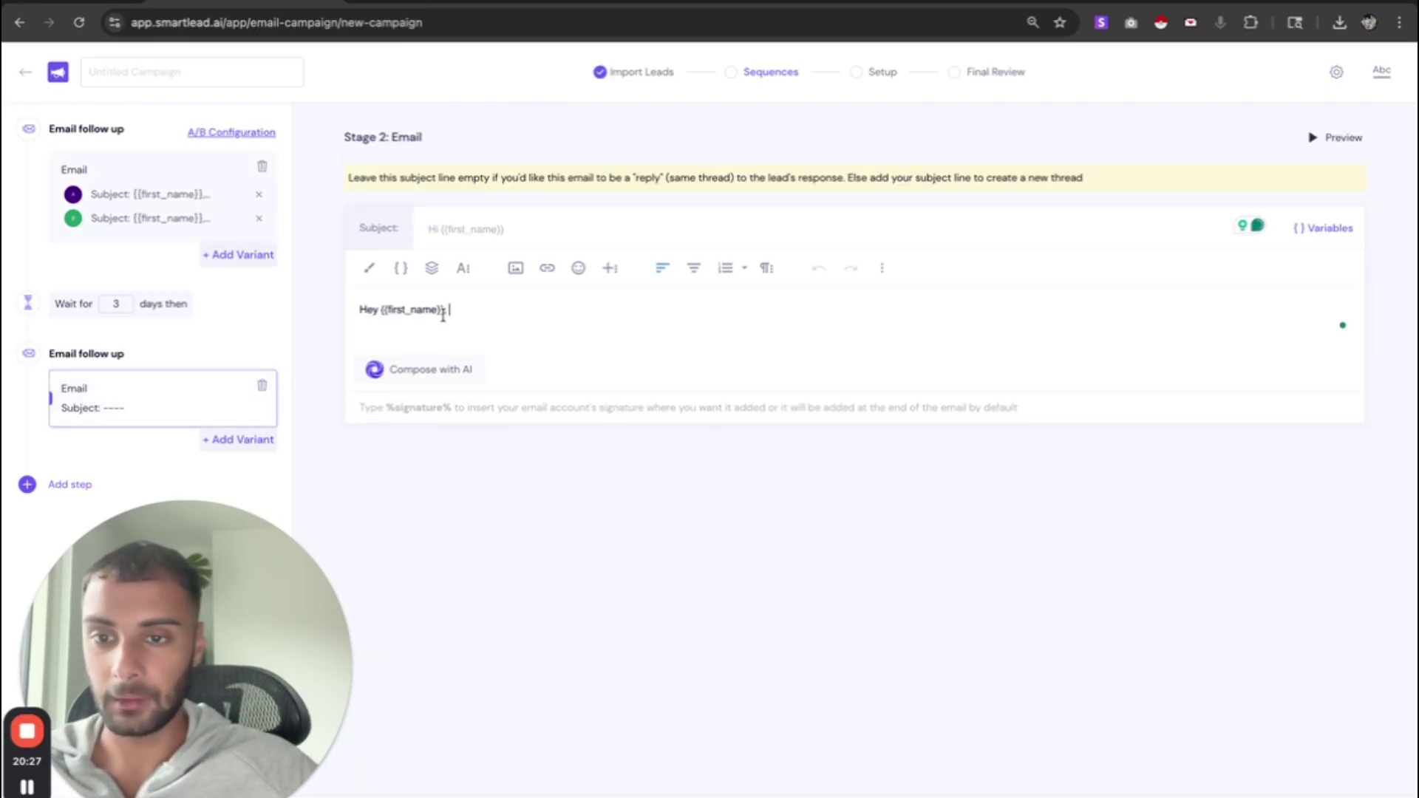
pyautogui.press('Return')
pyautogui.write('We')
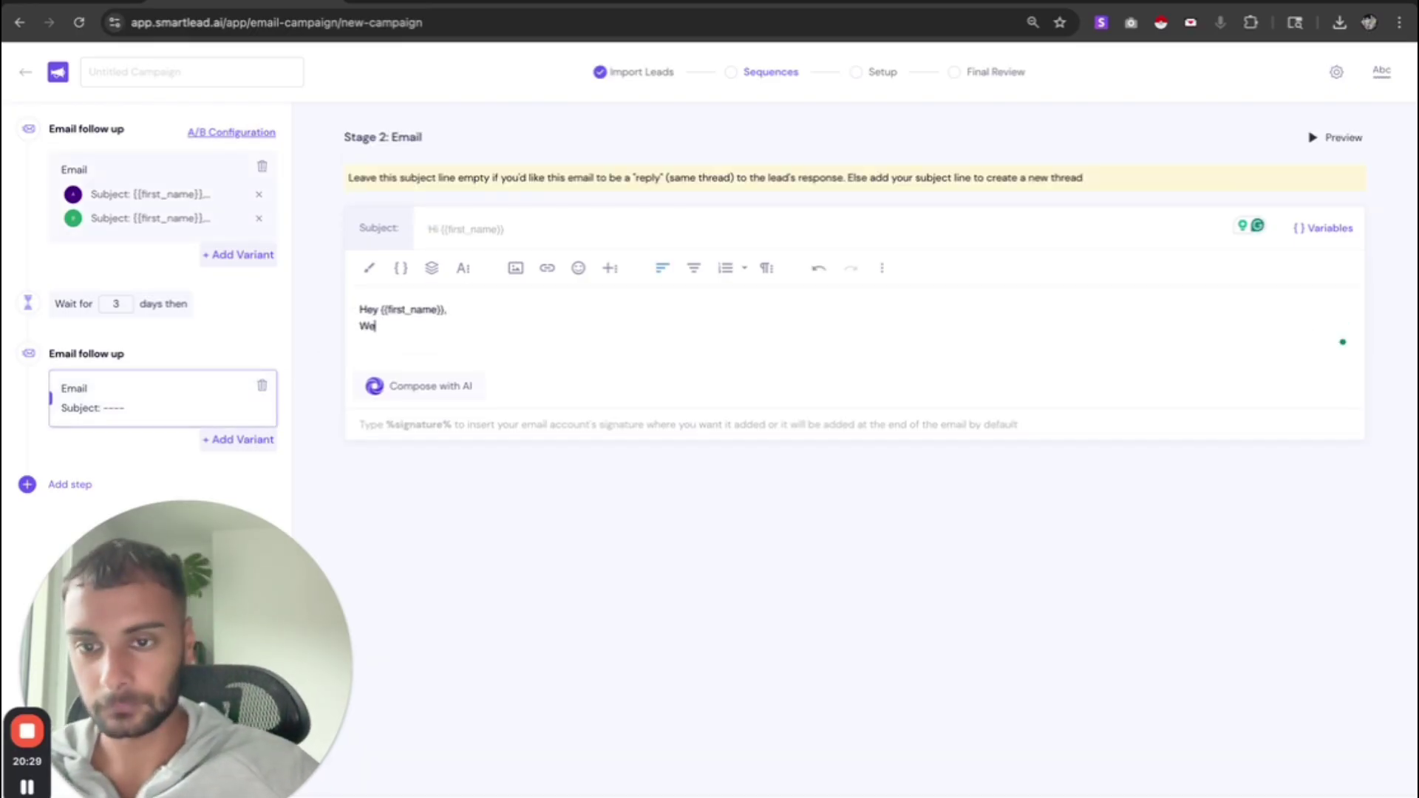
pyautogui.write(' can help you')
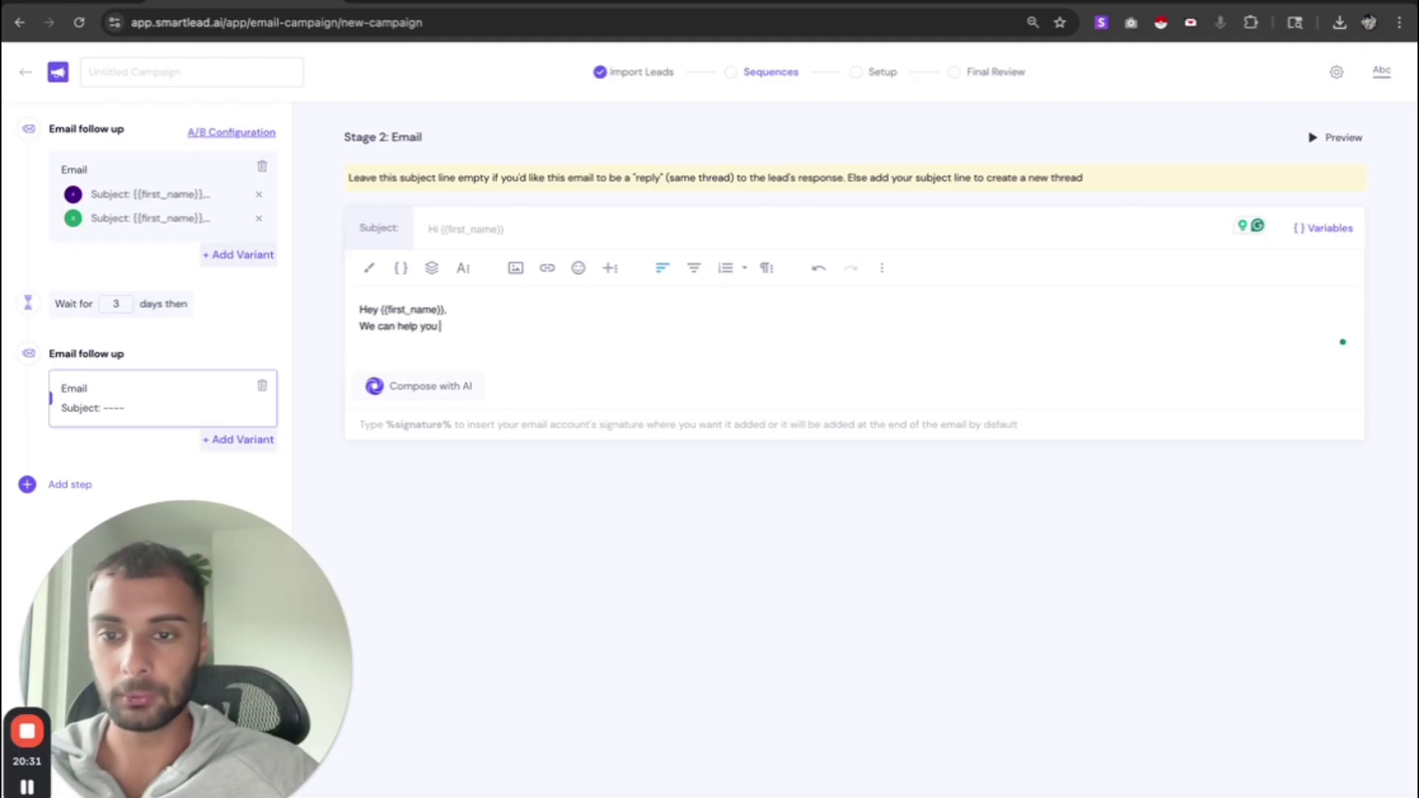
pyautogui.write(' add an extra 2-5')
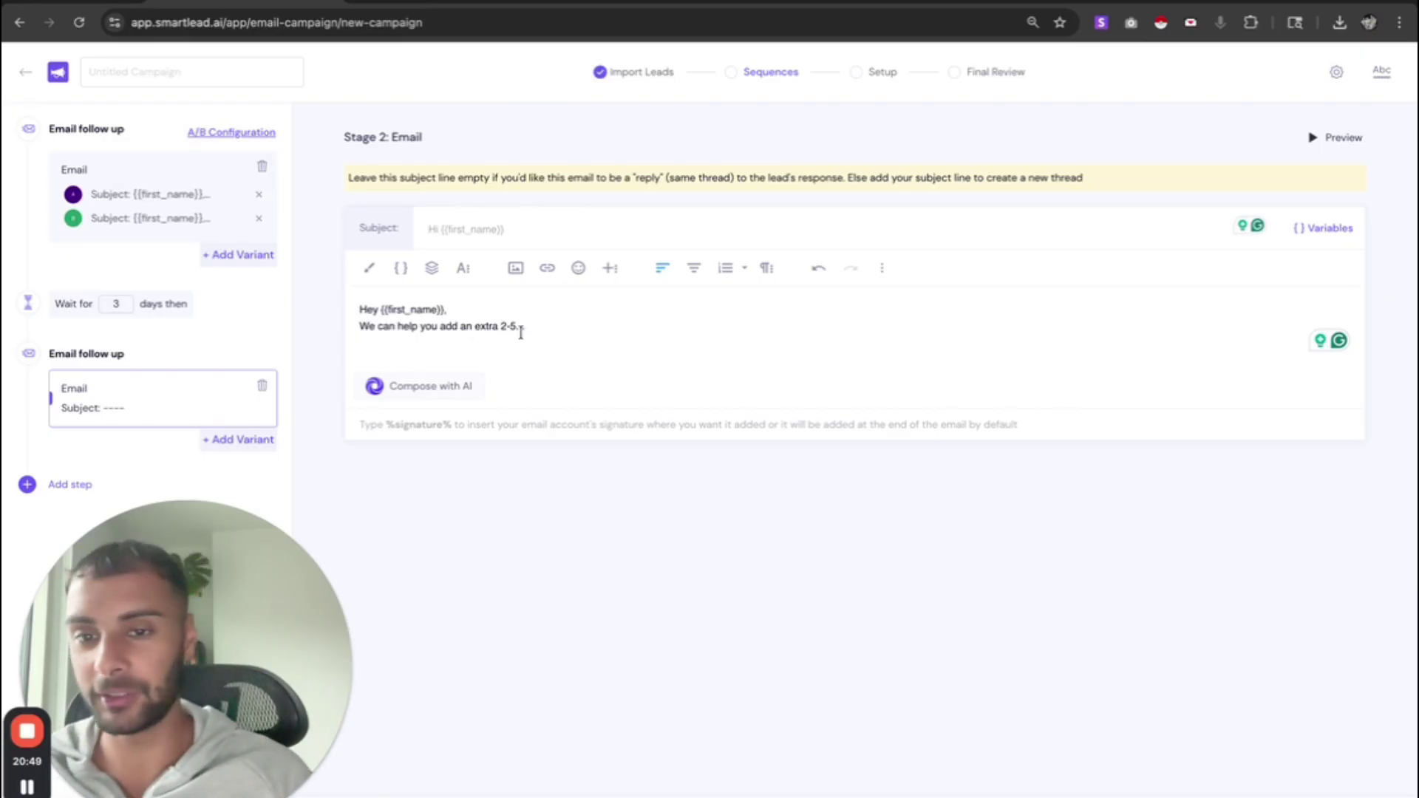
pyautogui.press('Return')
pyautogui.press('Return')
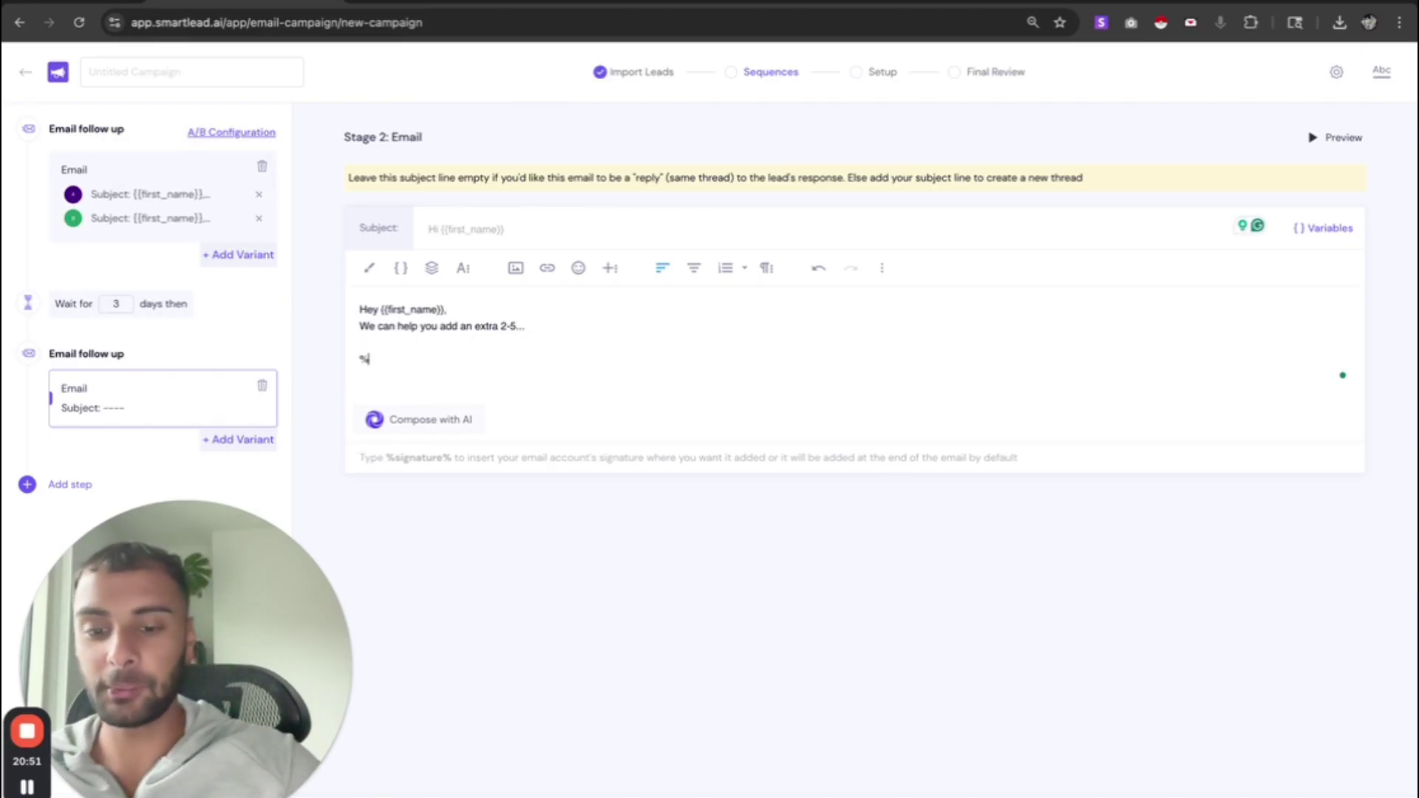
pyautogui.write('%signature')
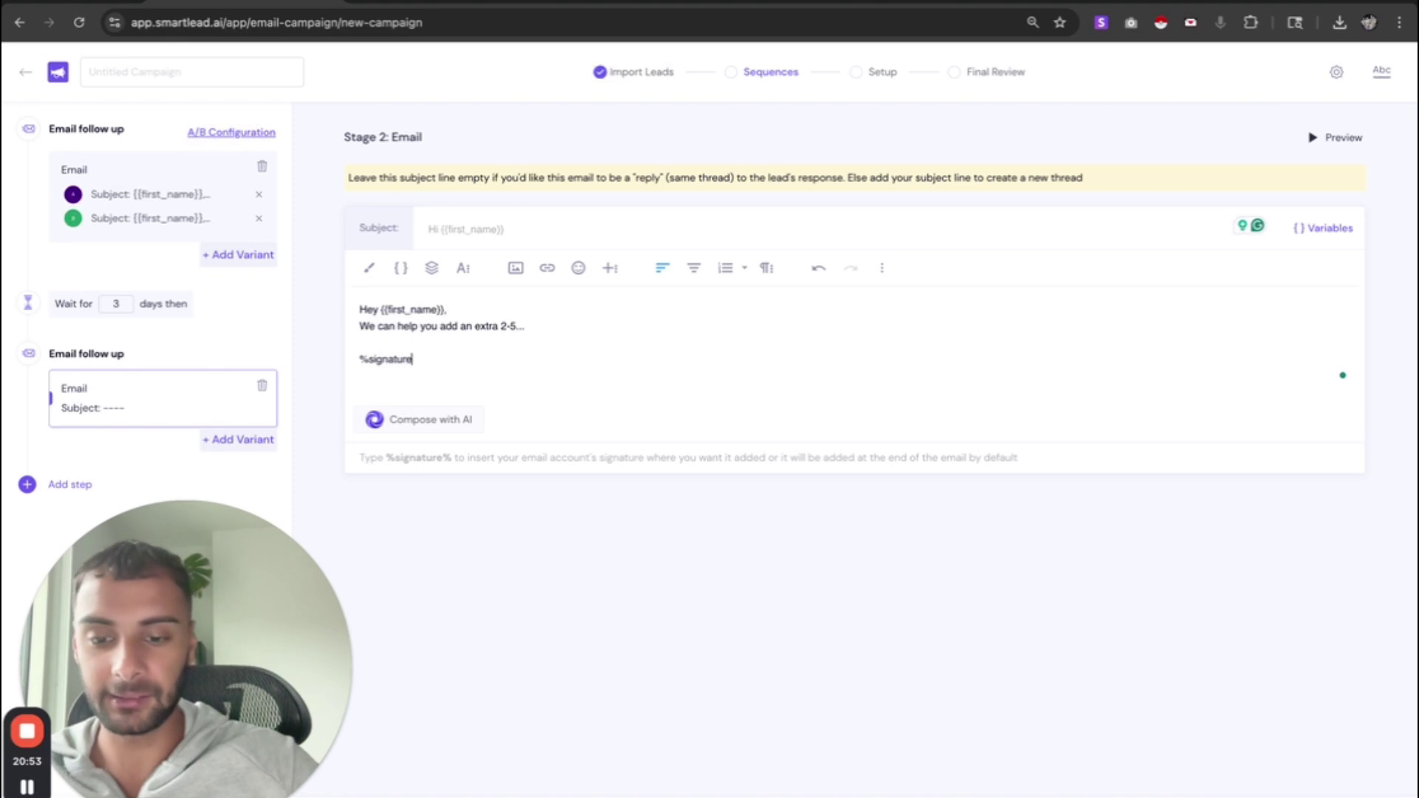
pyautogui.write('%')
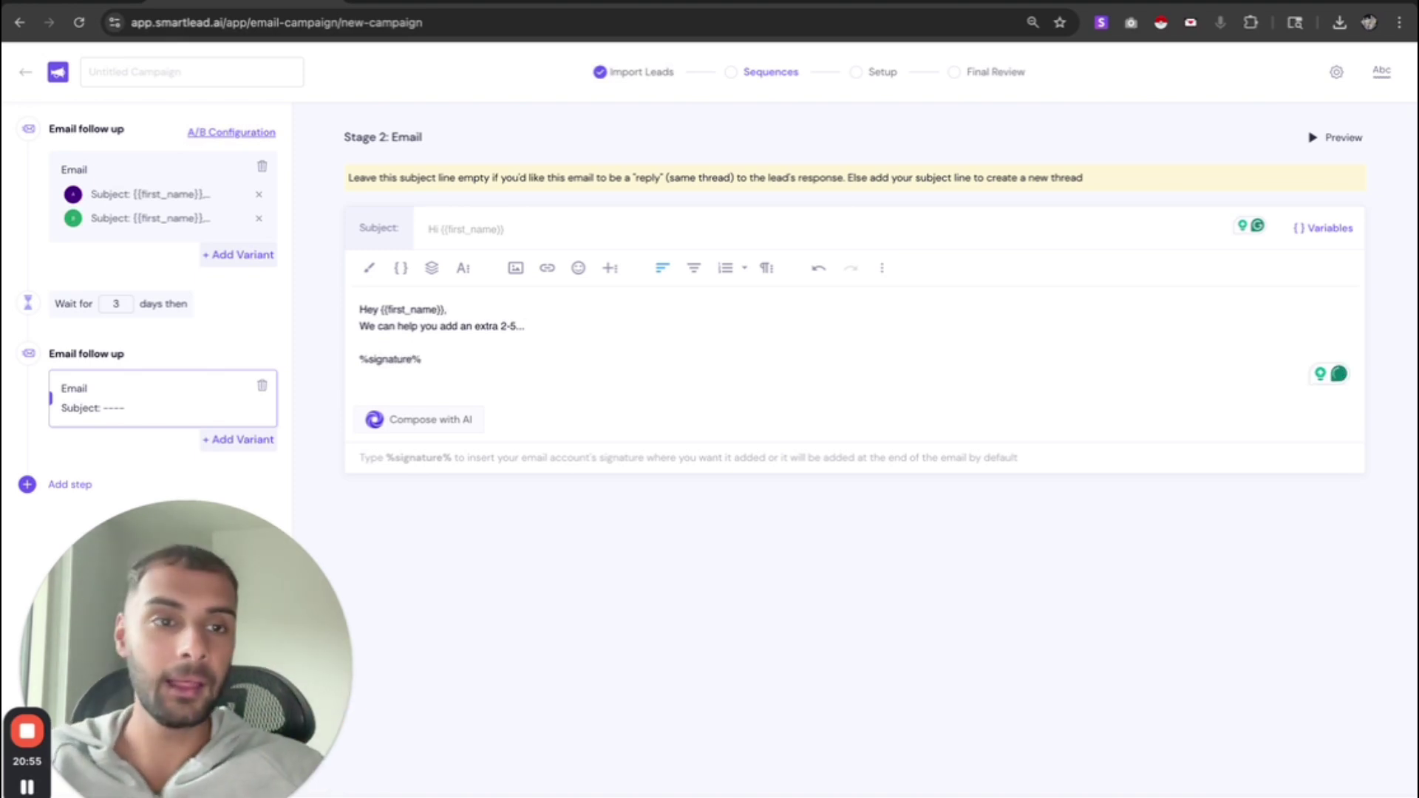
# - Check the follow-up email's readability report, then close it
pyautogui.click(1382, 70)
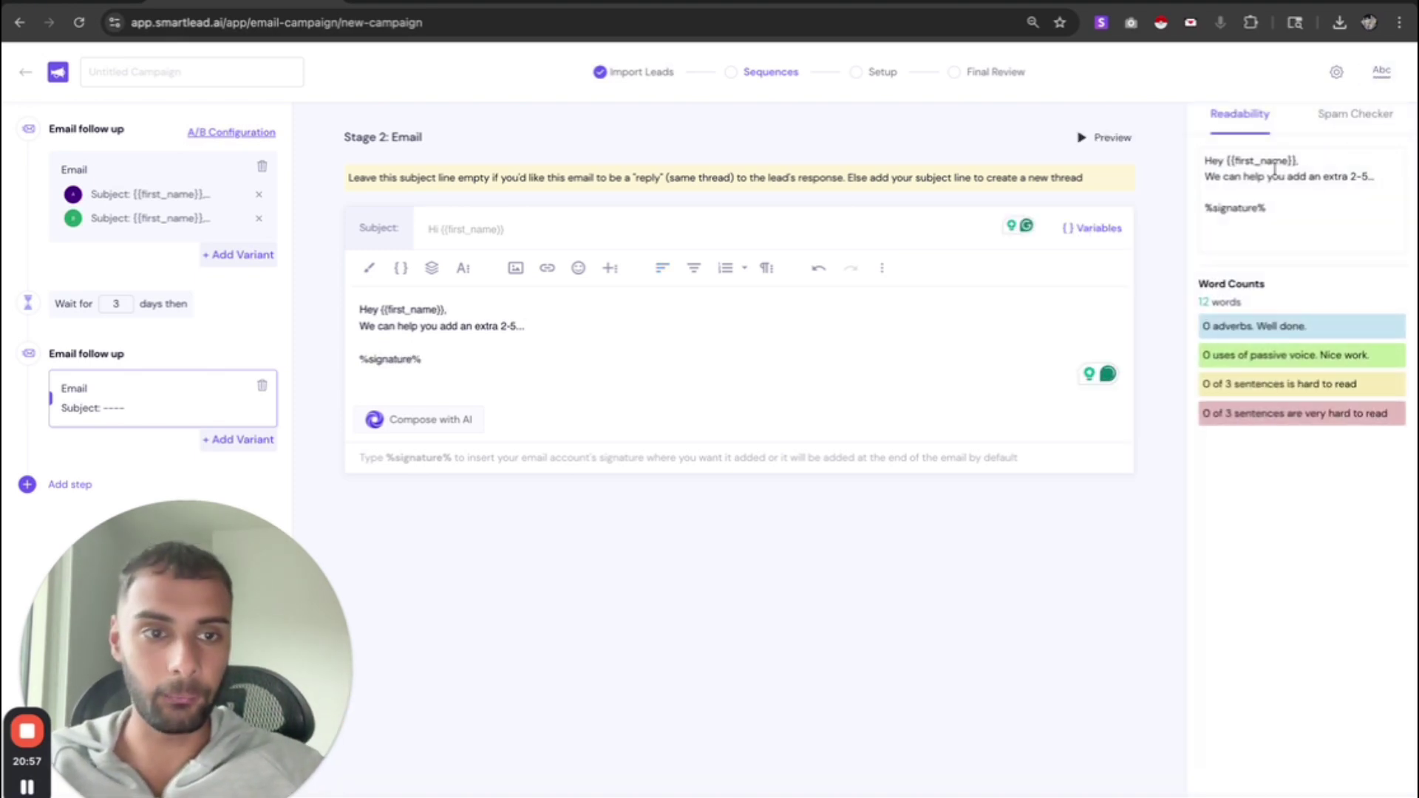
pyautogui.moveTo(1275, 169); pyautogui.dragTo(1368, 200)
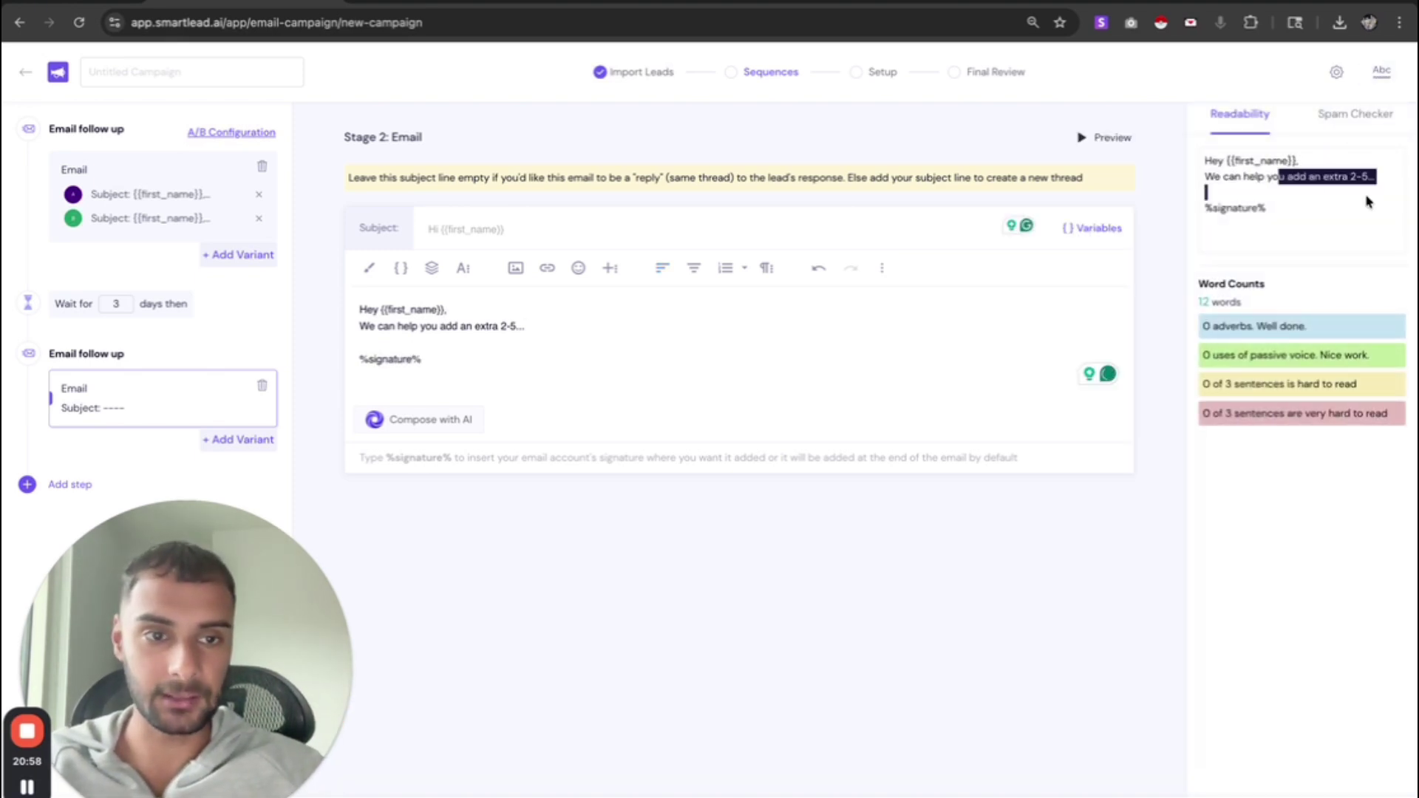
pyautogui.click(1382, 70)
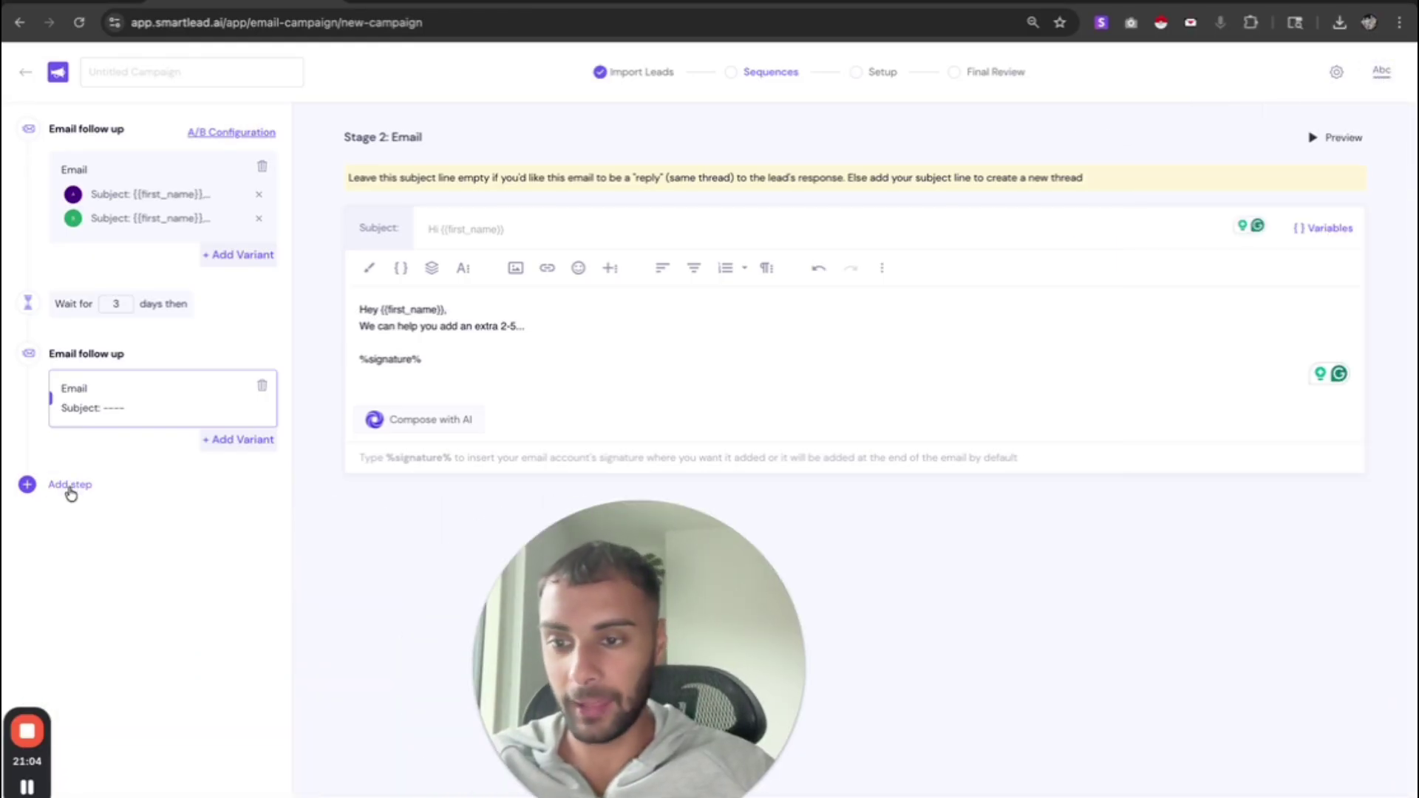
pyautogui.click(74, 489)
pyautogui.click(87, 525)
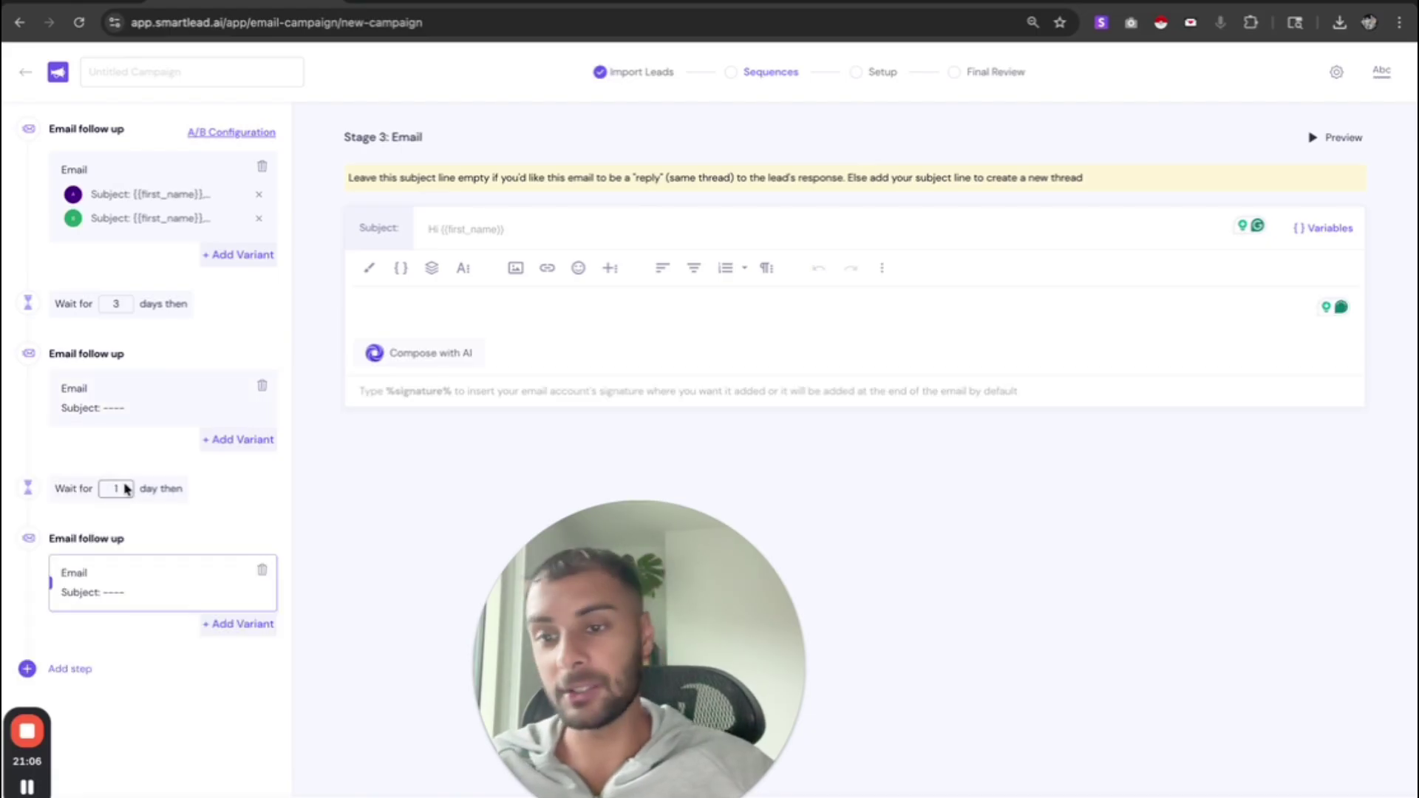
pyautogui.click(262, 570)
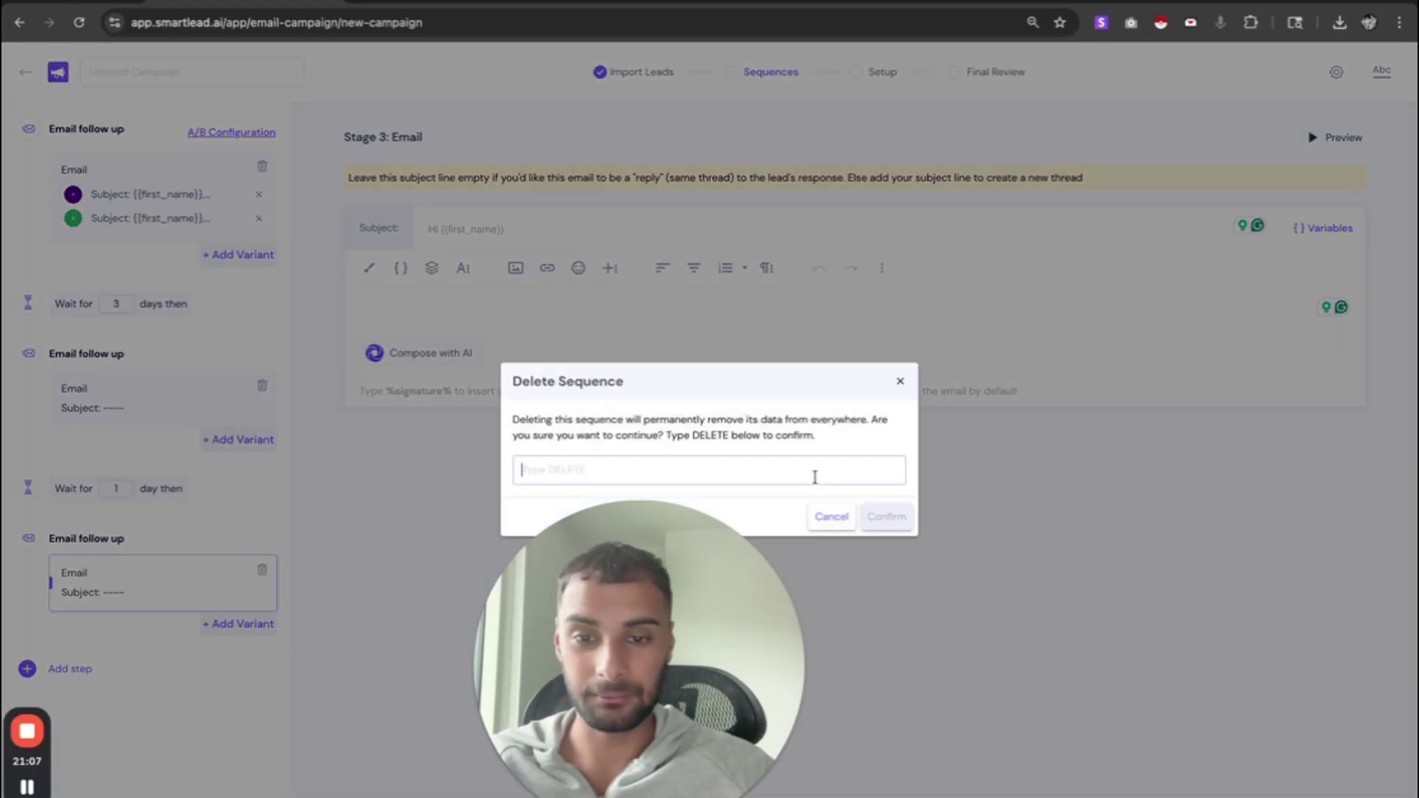
pyautogui.write('dELETE')
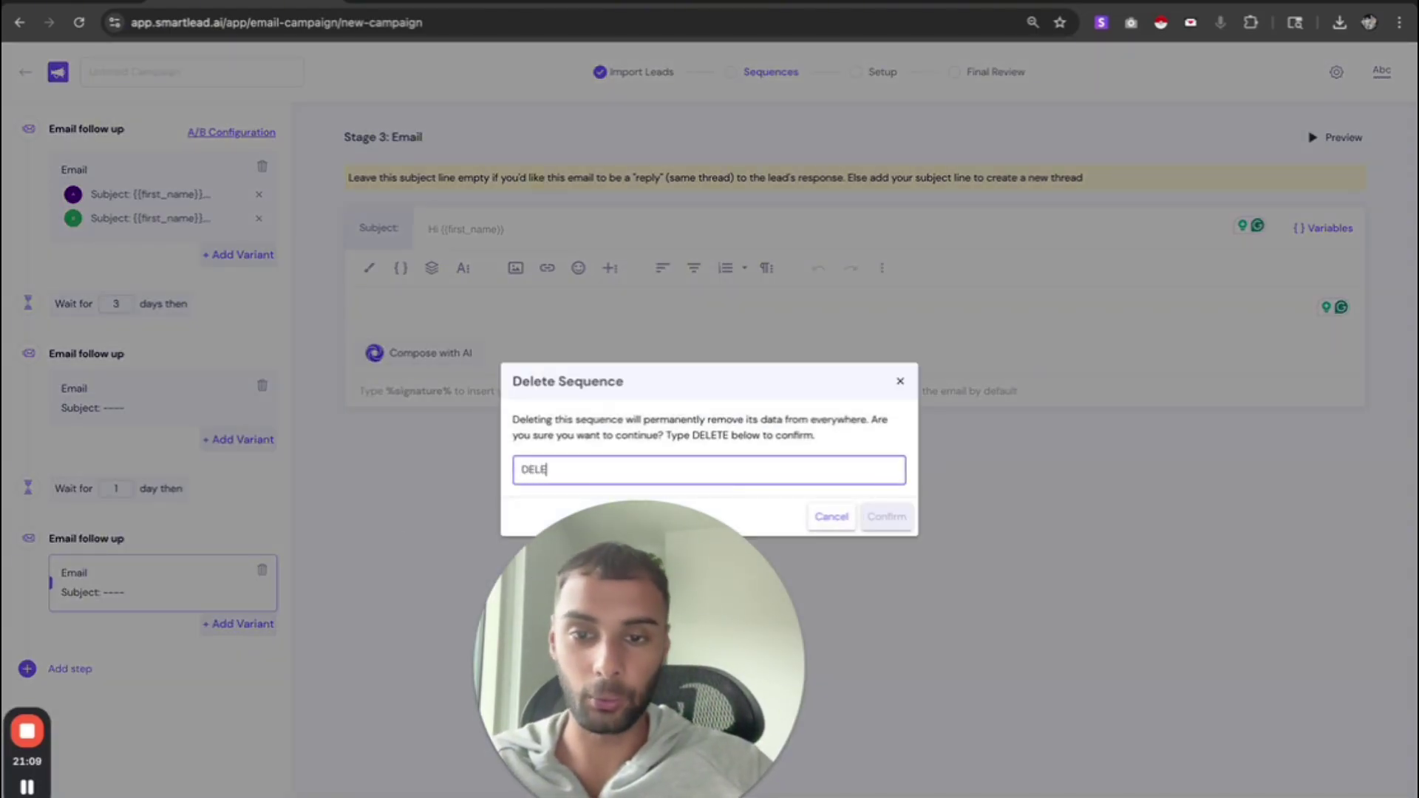
pyautogui.click(890, 517)
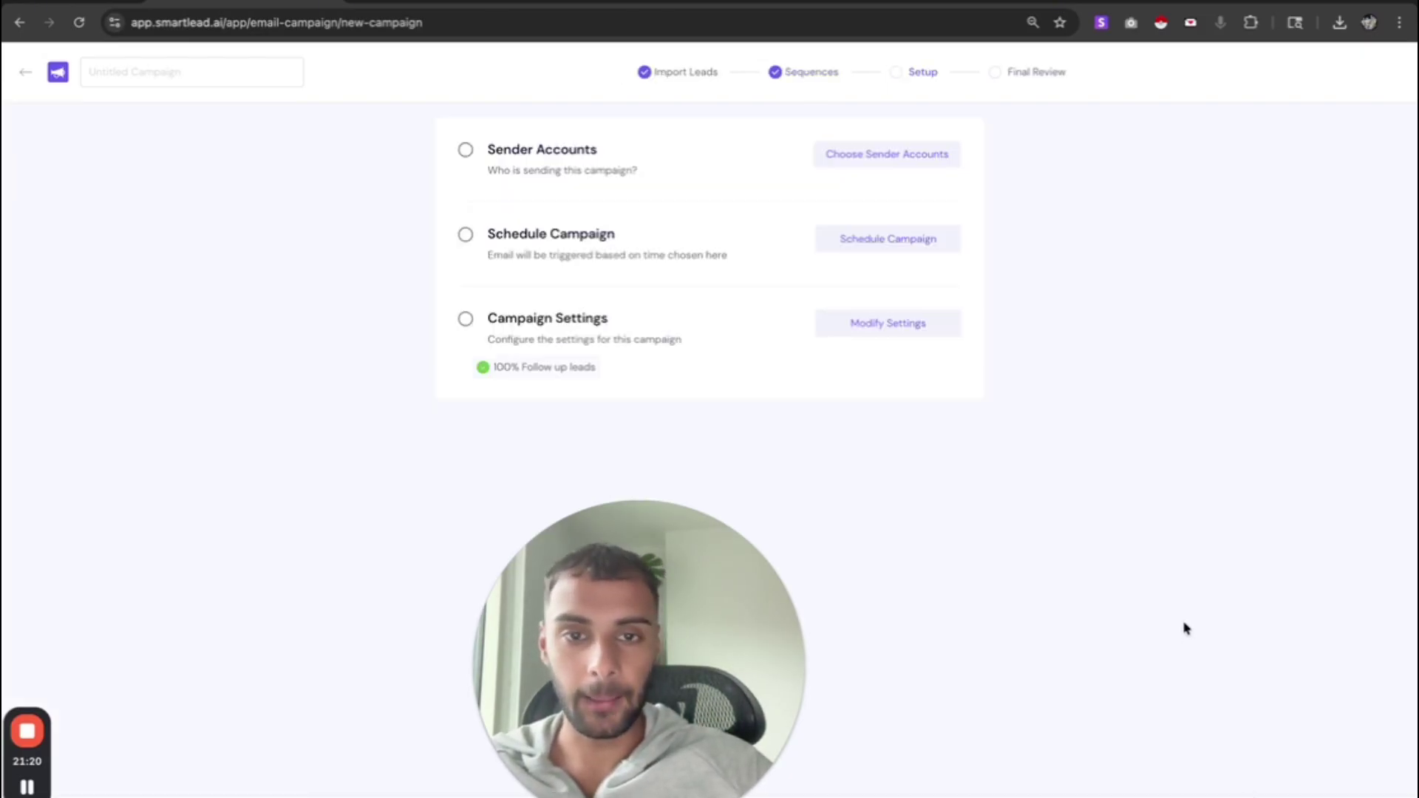
# - Search sender accounts for 'gamicmedia', tick one mailbox and save it as the campaign sender
pyautogui.click(860, 157)
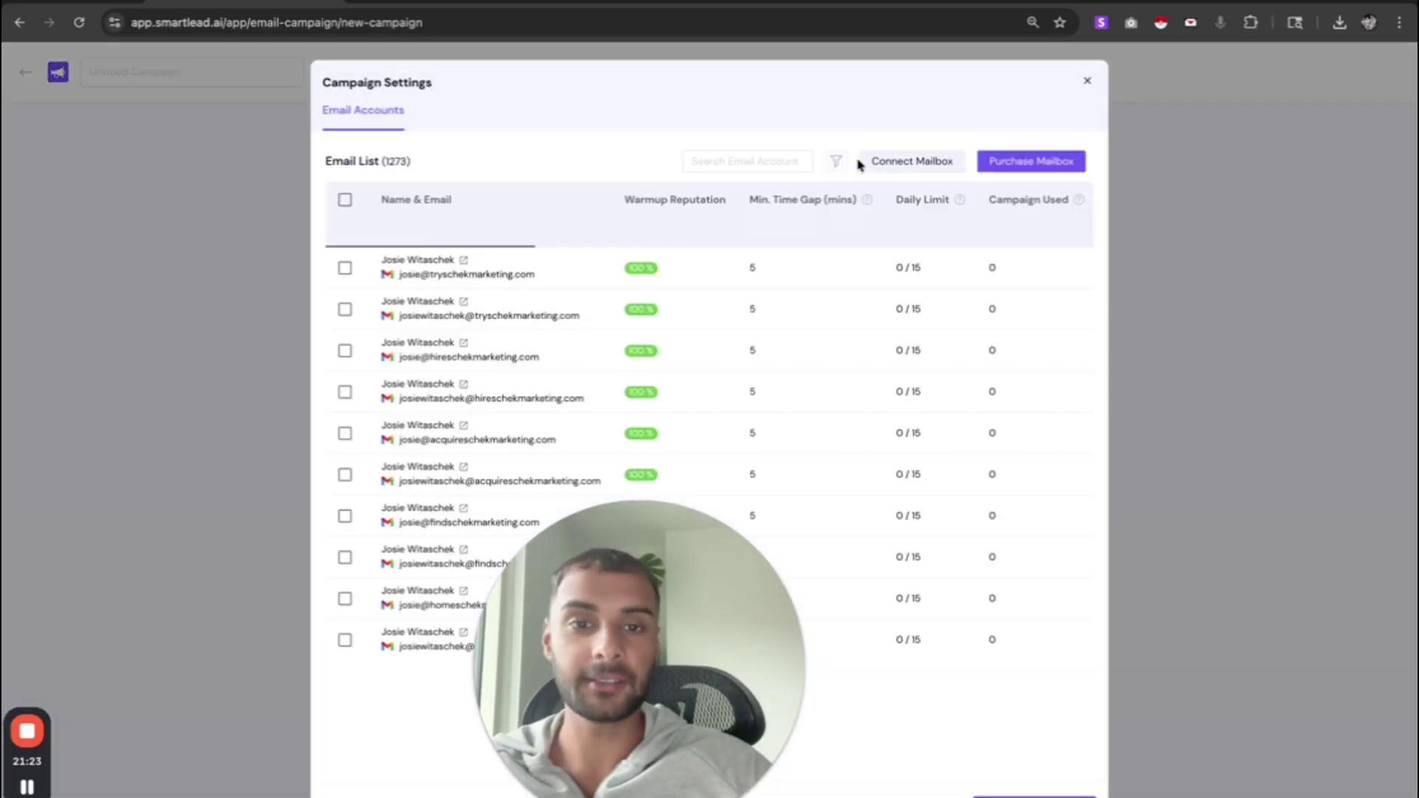
pyautogui.click(767, 161)
pyautogui.write('gamic')
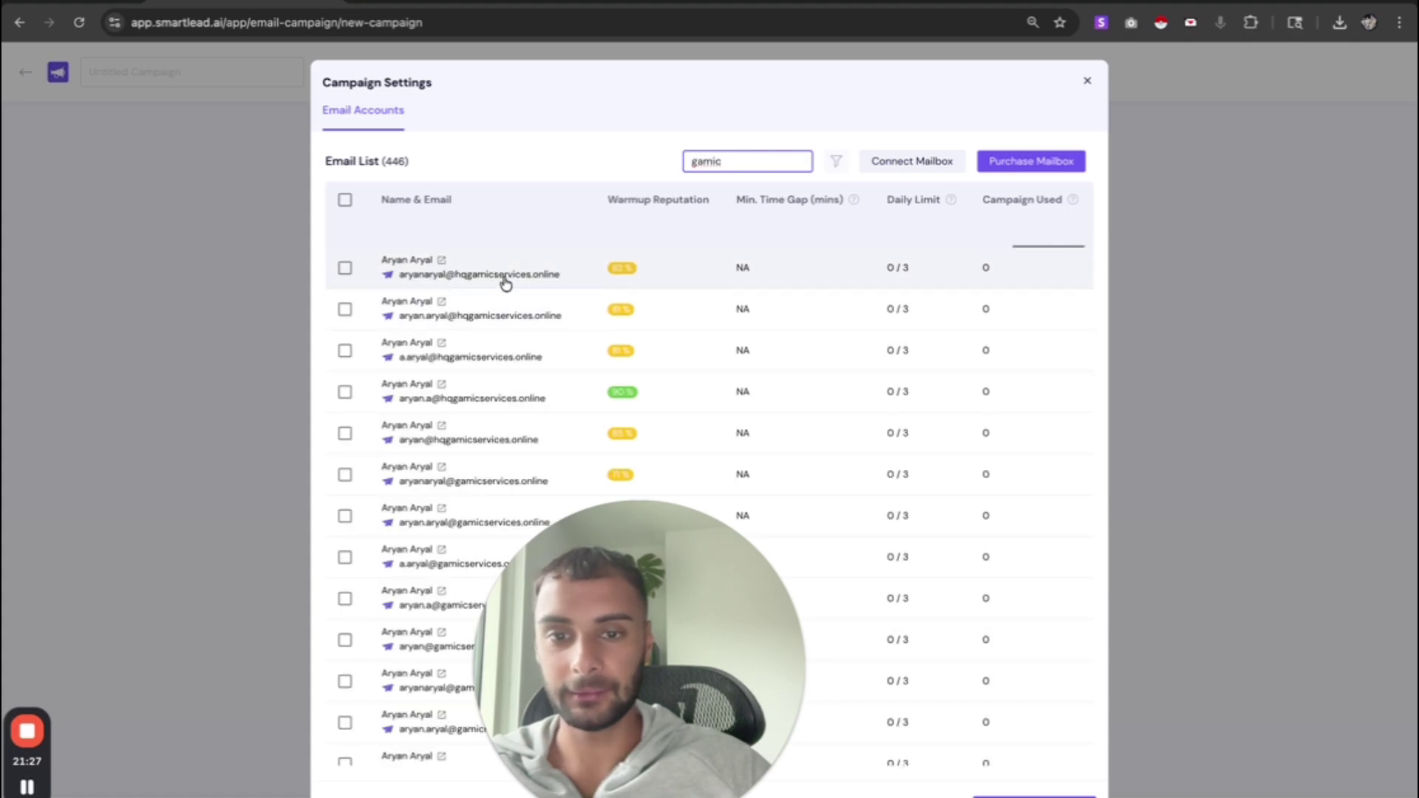
pyautogui.scroll(-10, 579, 301)
pyautogui.scroll(-10, 582, 303)
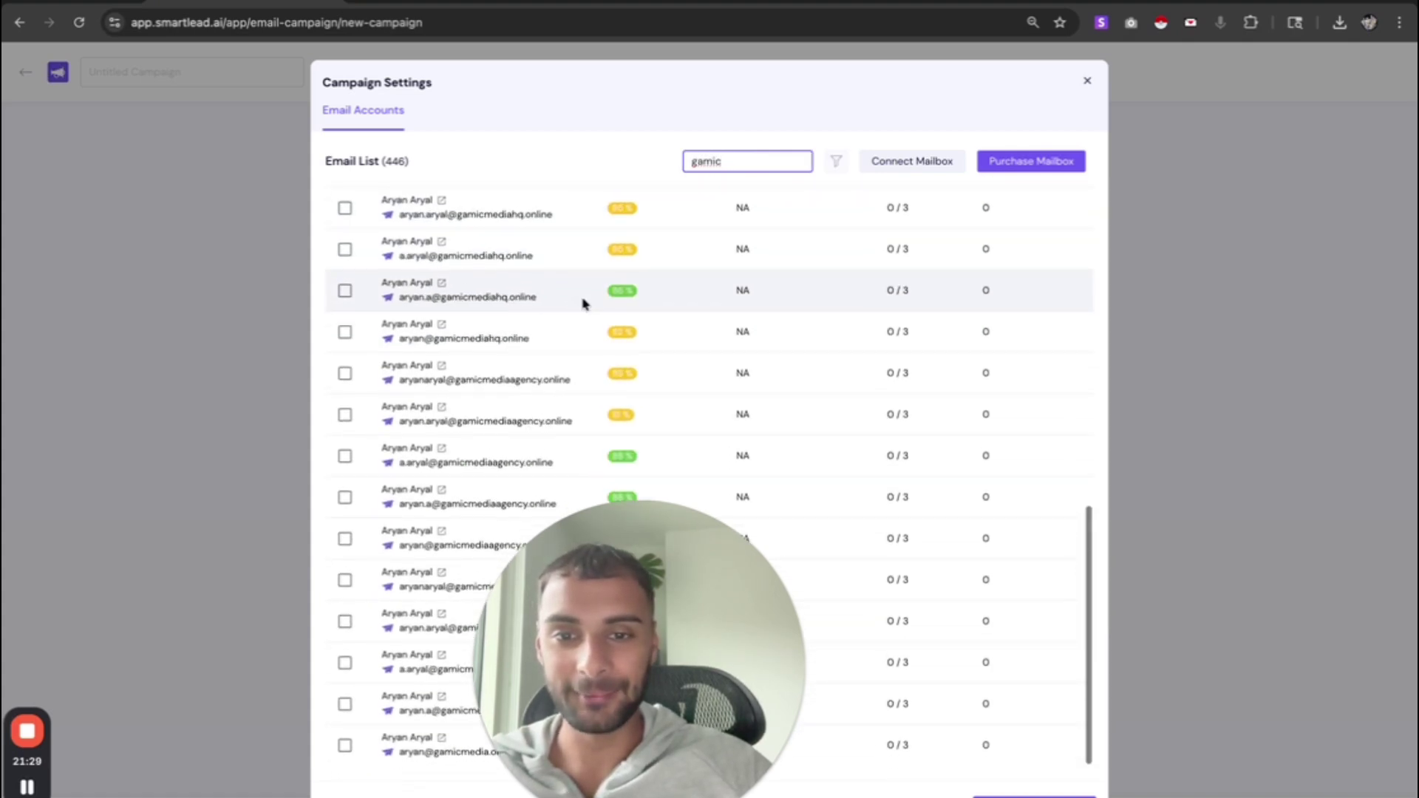
pyautogui.scroll(-10, 833, 501)
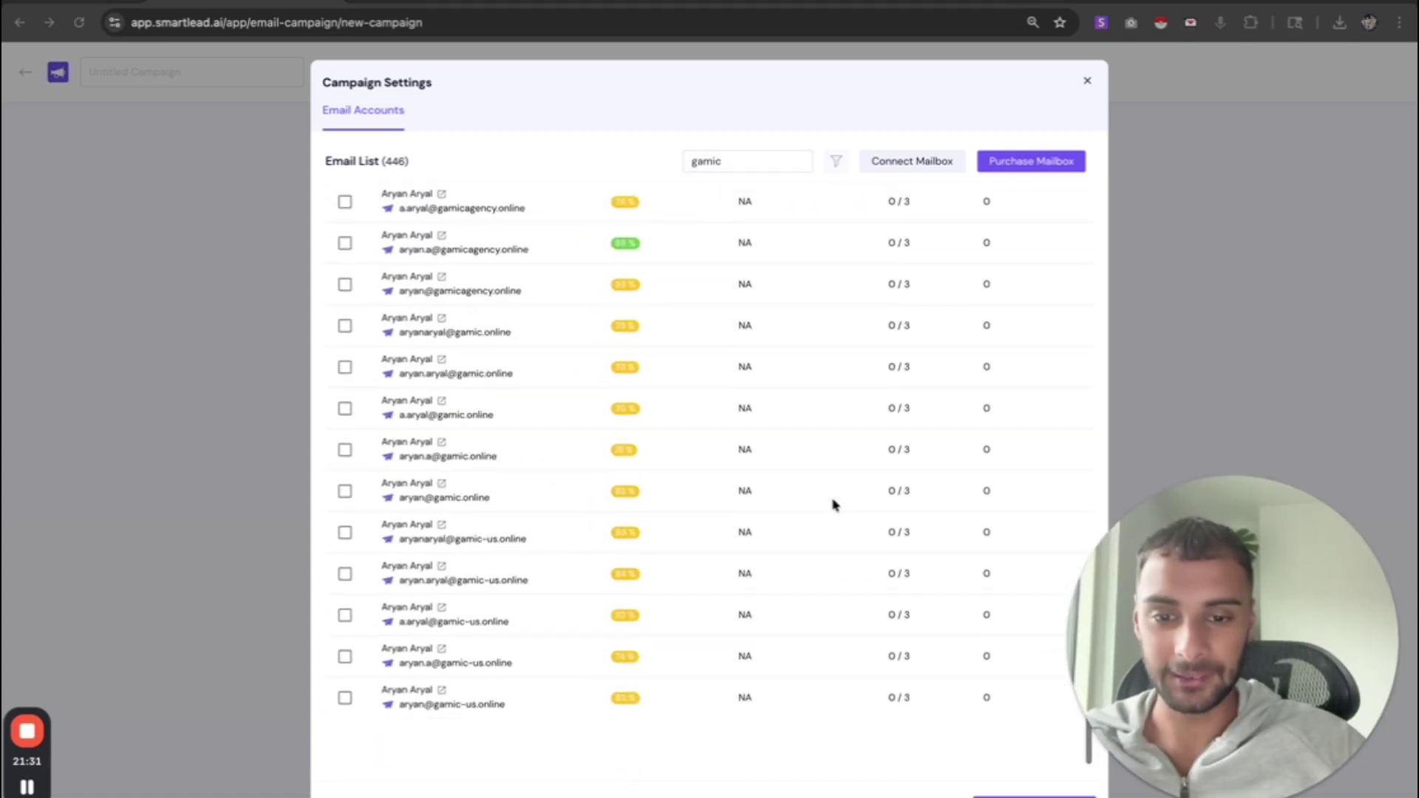
pyautogui.click(743, 163)
pyautogui.write('media')
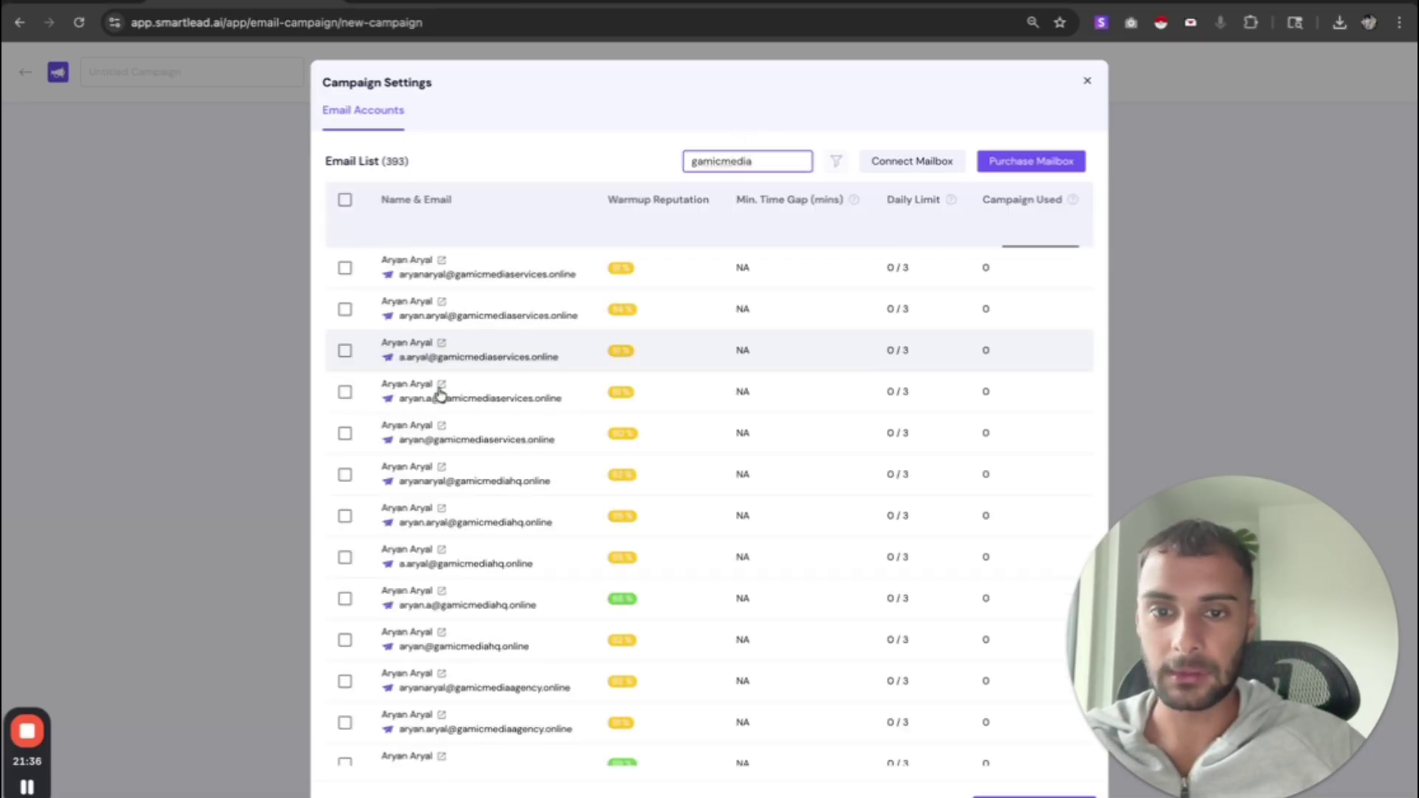
pyautogui.scroll(-8, 459, 479)
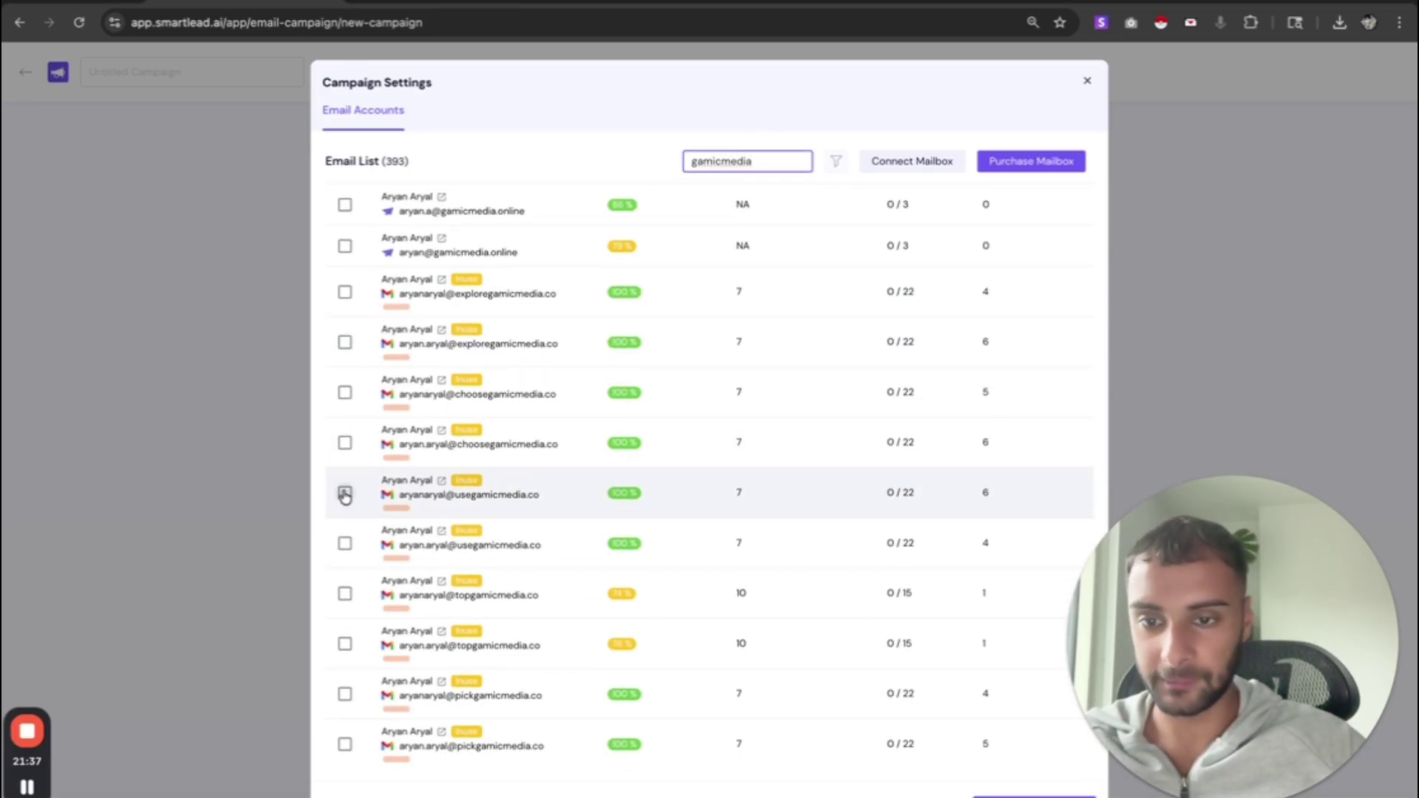
pyautogui.click(345, 492)
pyautogui.click(1034, 797)
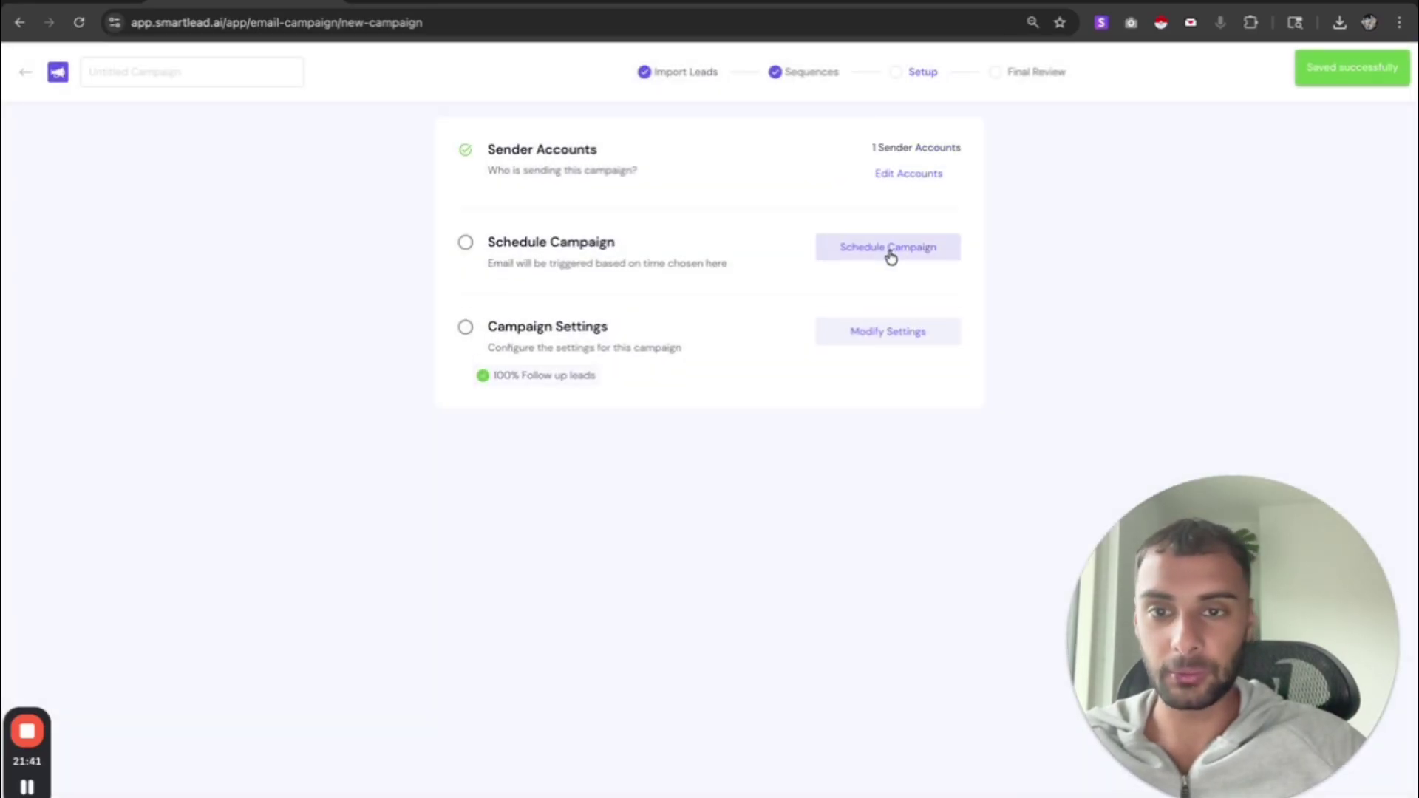
# - In Schedule Settings, change the daily sending start time from 09:00 to 10:00
pyautogui.click(886, 255)
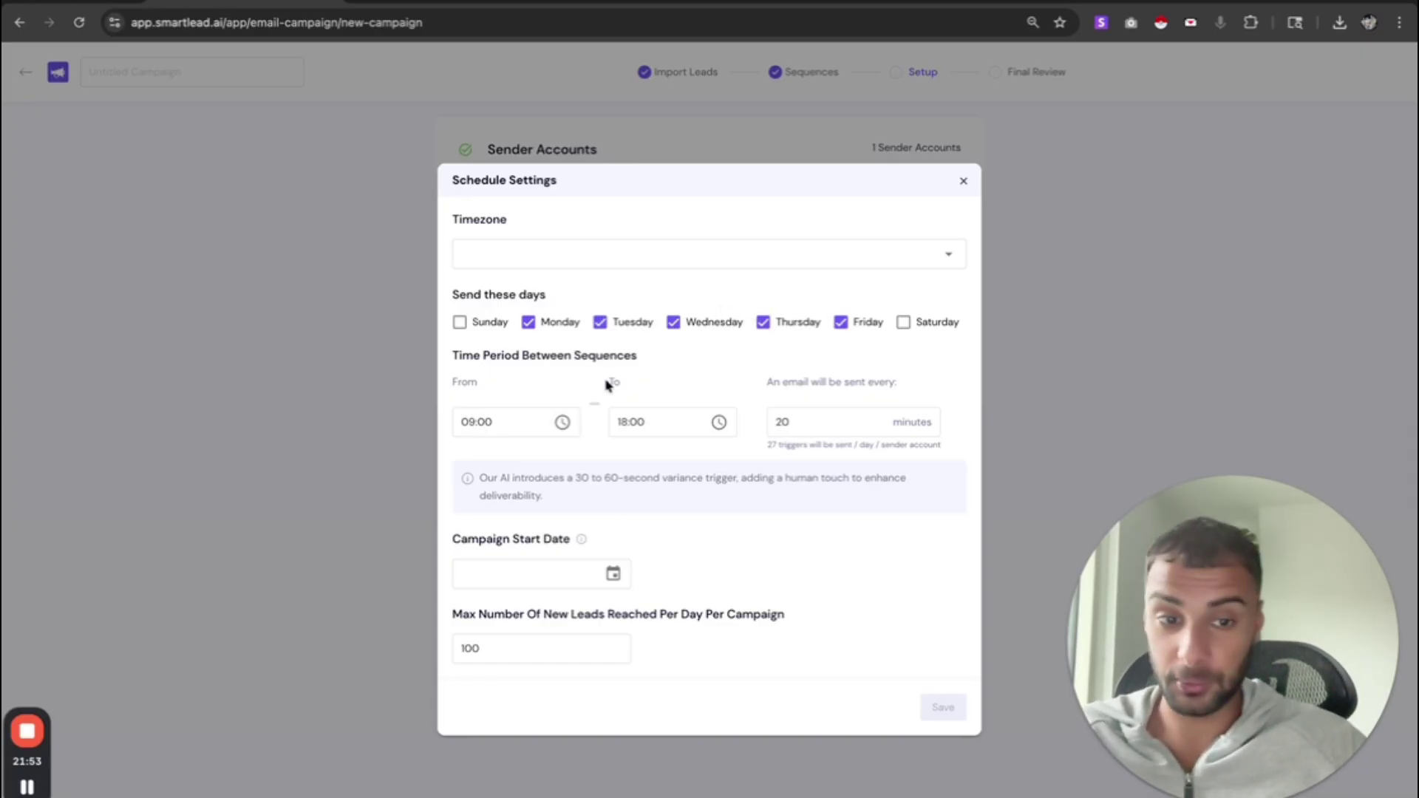
pyautogui.click(563, 422)
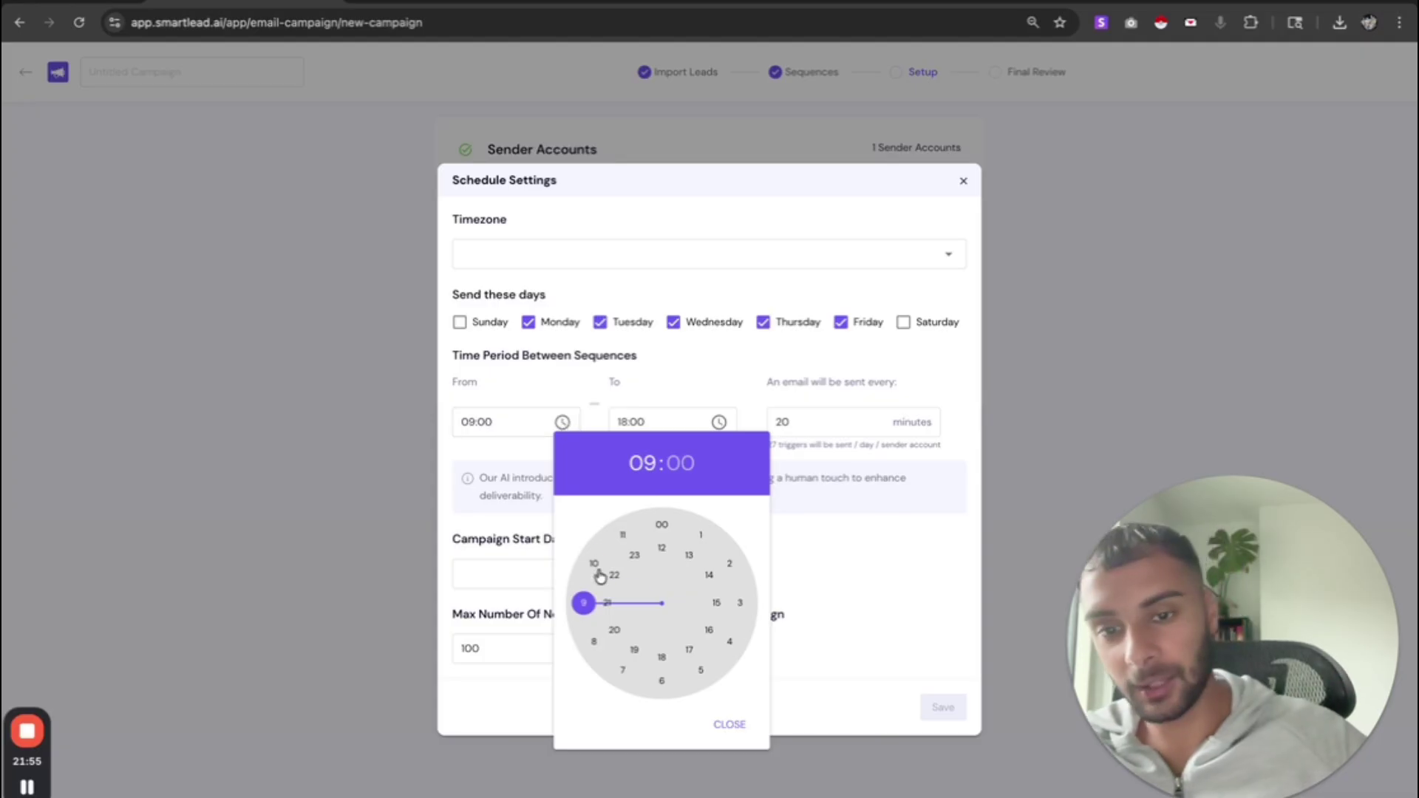
pyautogui.click(598, 573)
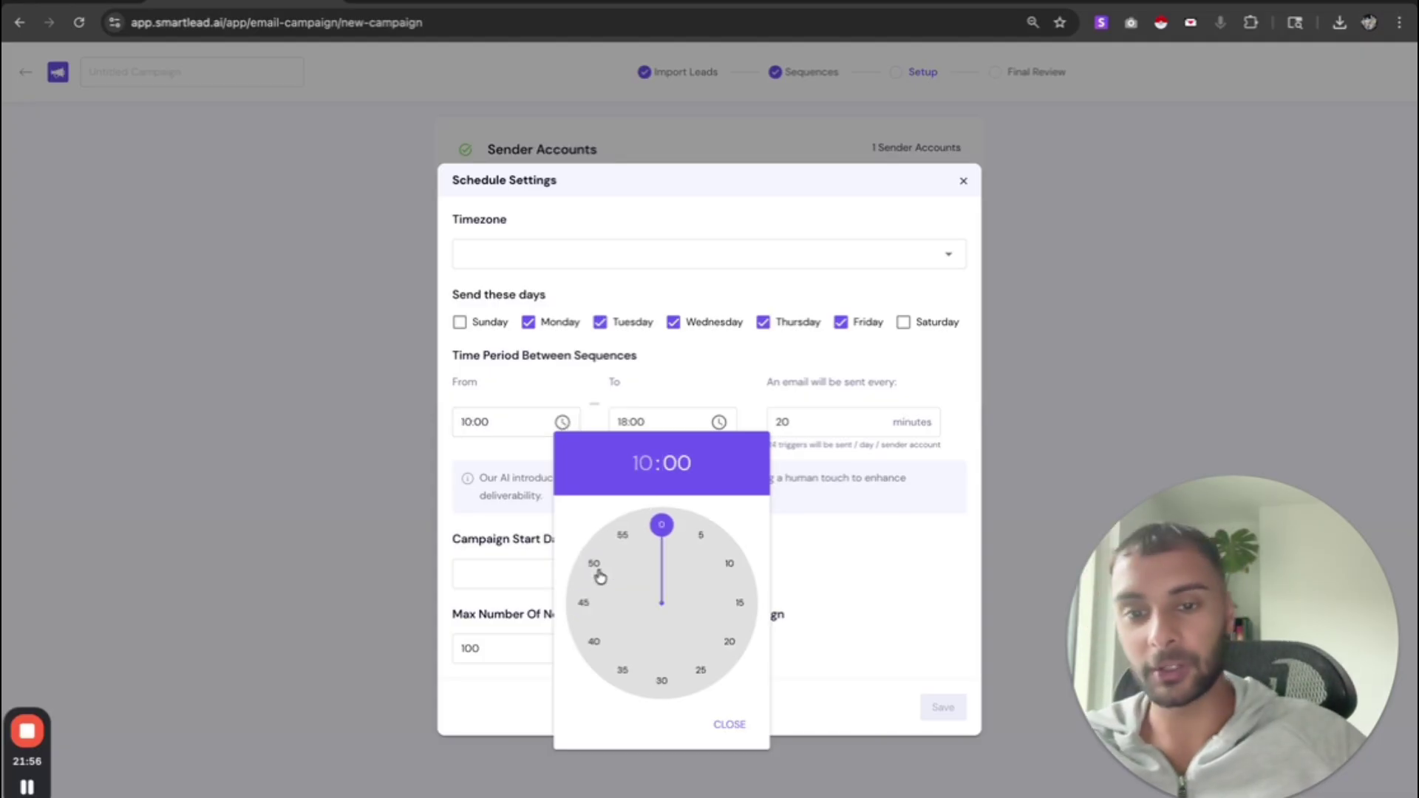
pyautogui.click(625, 394)
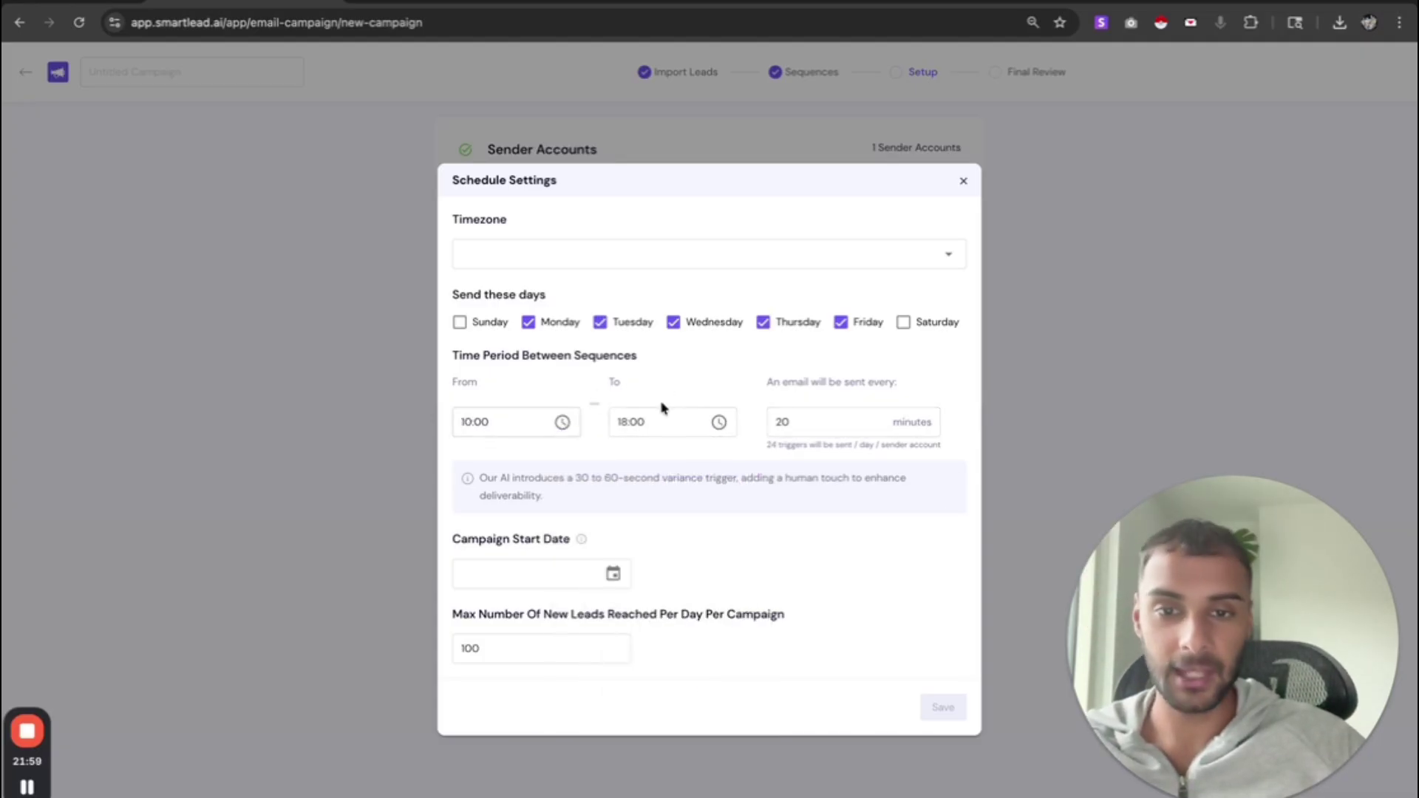
pyautogui.click(609, 250)
# - Change the schedule timezone to America/Chicago (UTC-06:00) and select the 20-minute interval for replacement
pyautogui.write('cen')
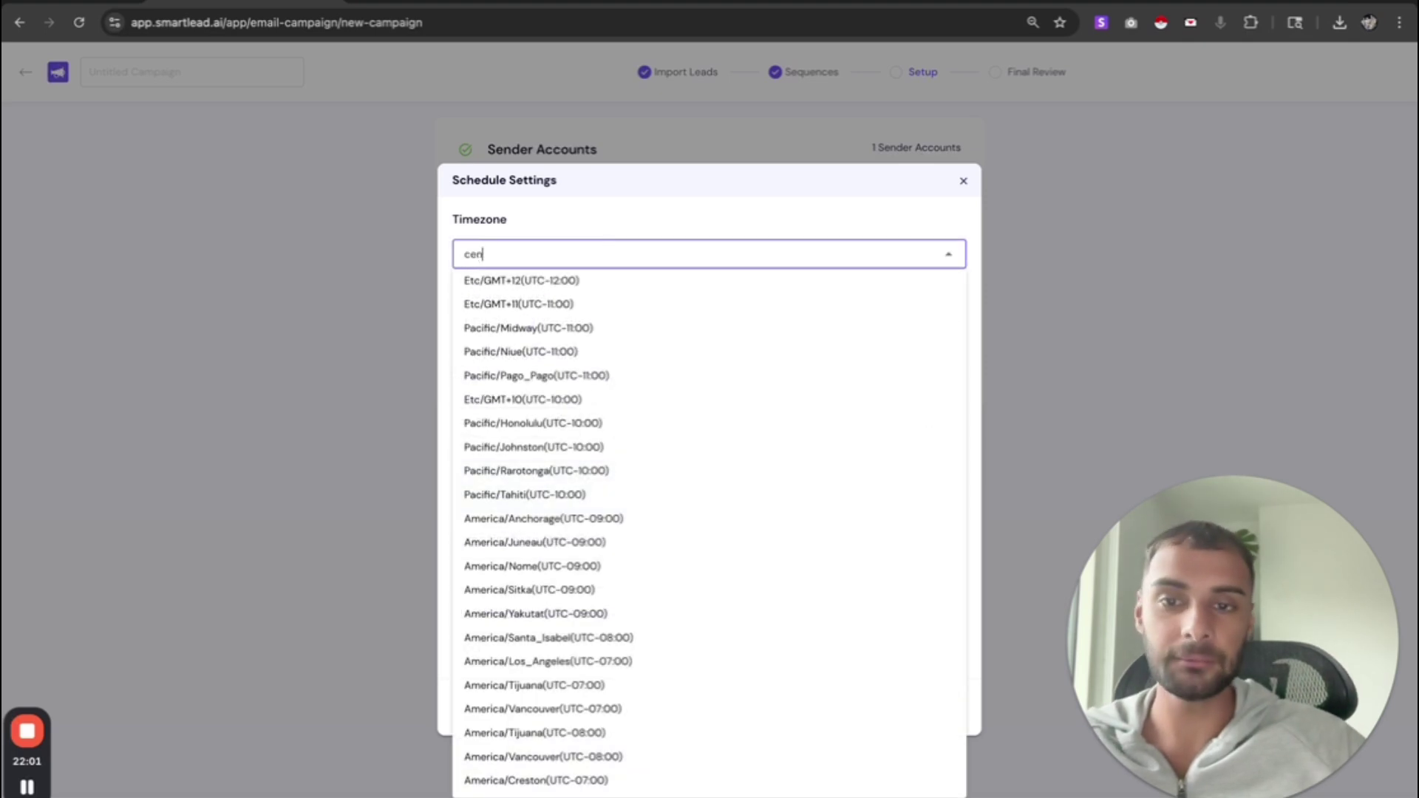
pyautogui.write('ra')
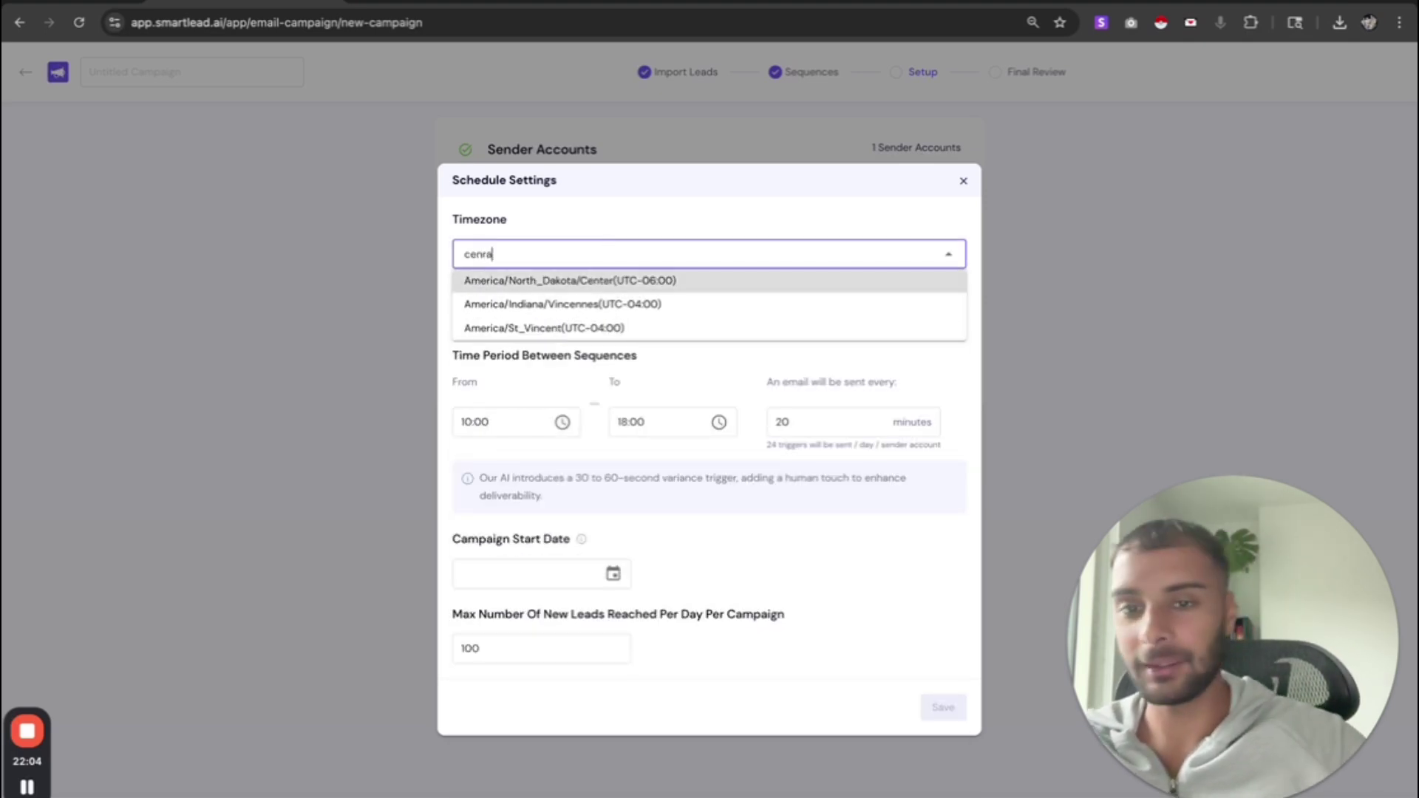
pyautogui.write('l')
pyautogui.doubleClick(570, 253)
pyautogui.write('c')
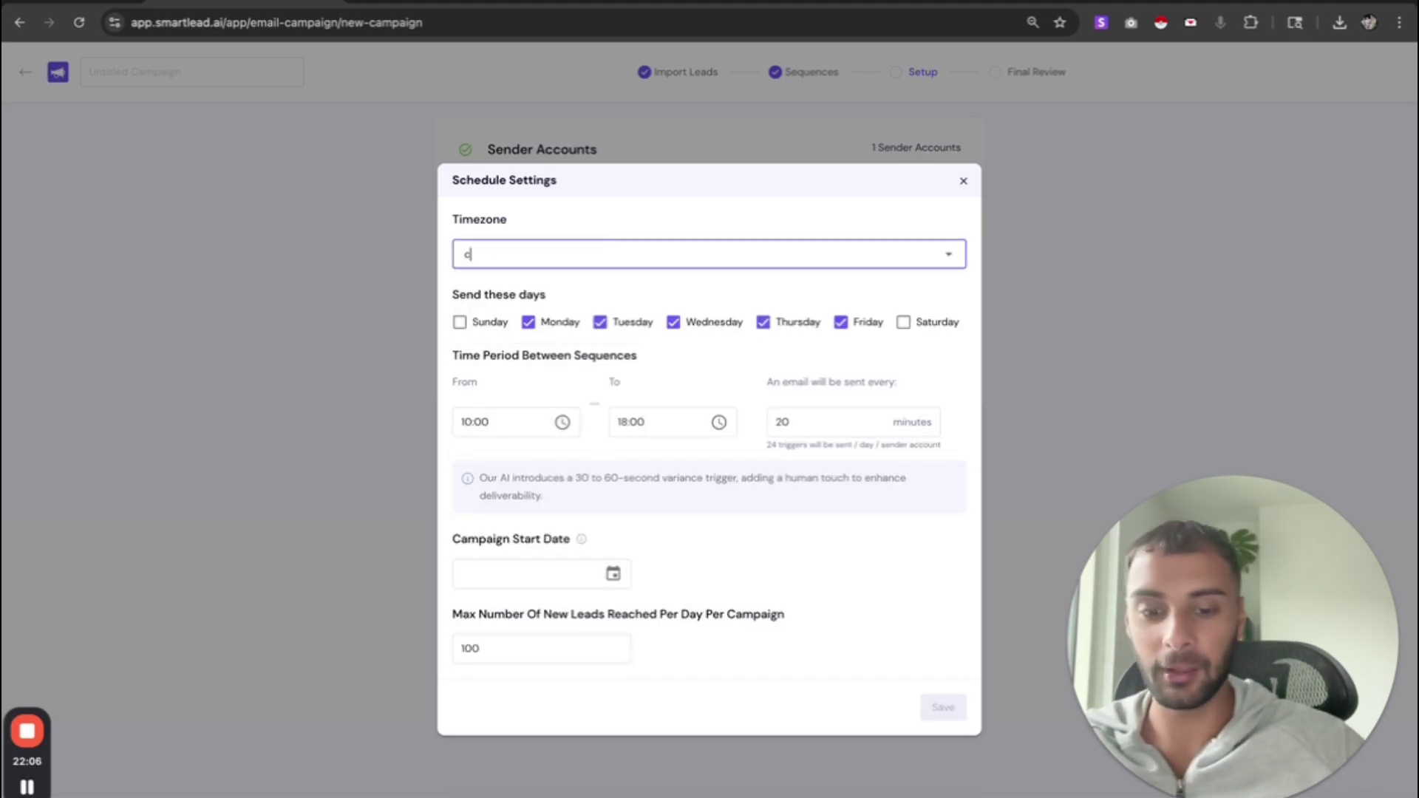
pyautogui.write('entral')
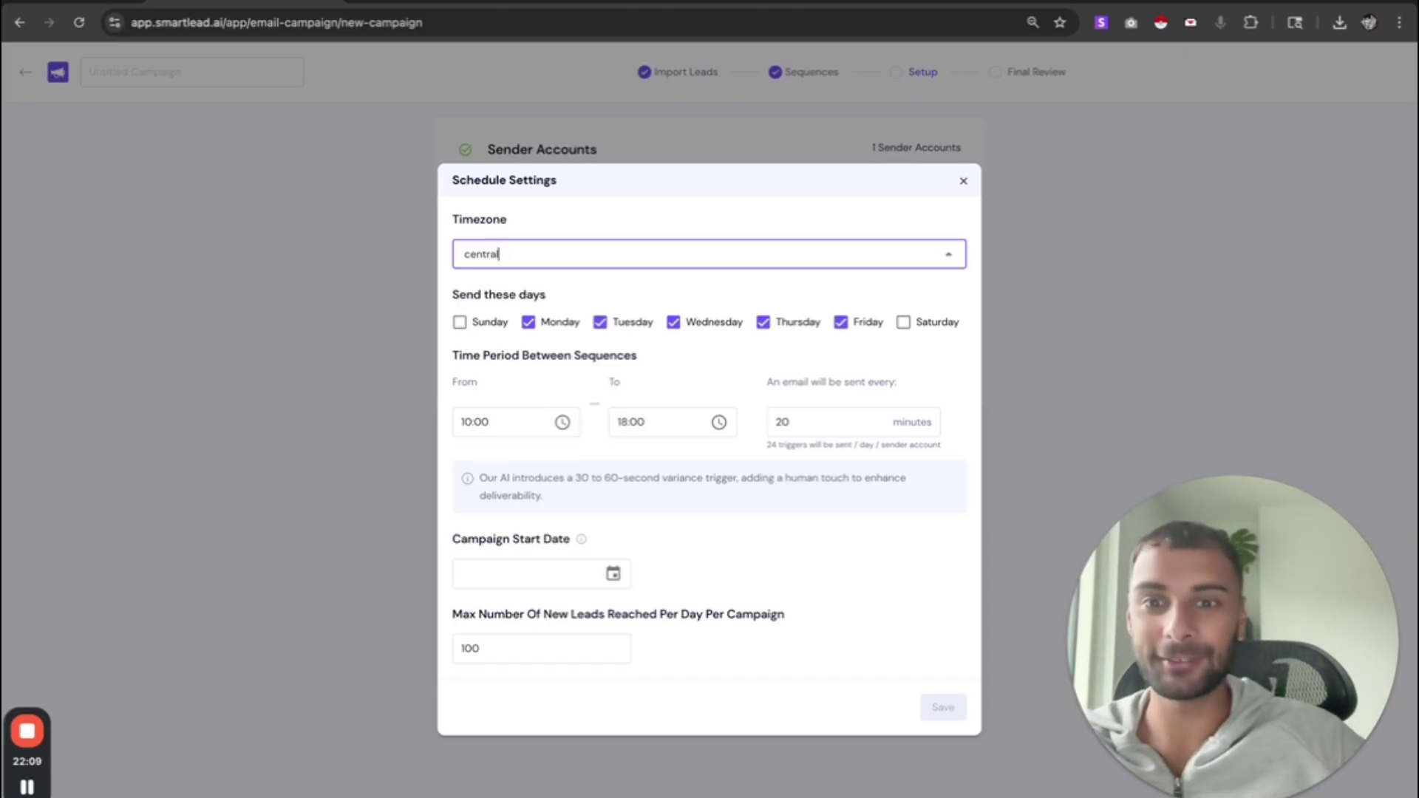
pyautogui.press('BackSpace')
pyautogui.press('BackSpace')
pyautogui.press('BackSpace')
pyautogui.press('BackSpace')
pyautogui.press('BackSpace')
pyautogui.press('BackSpace')
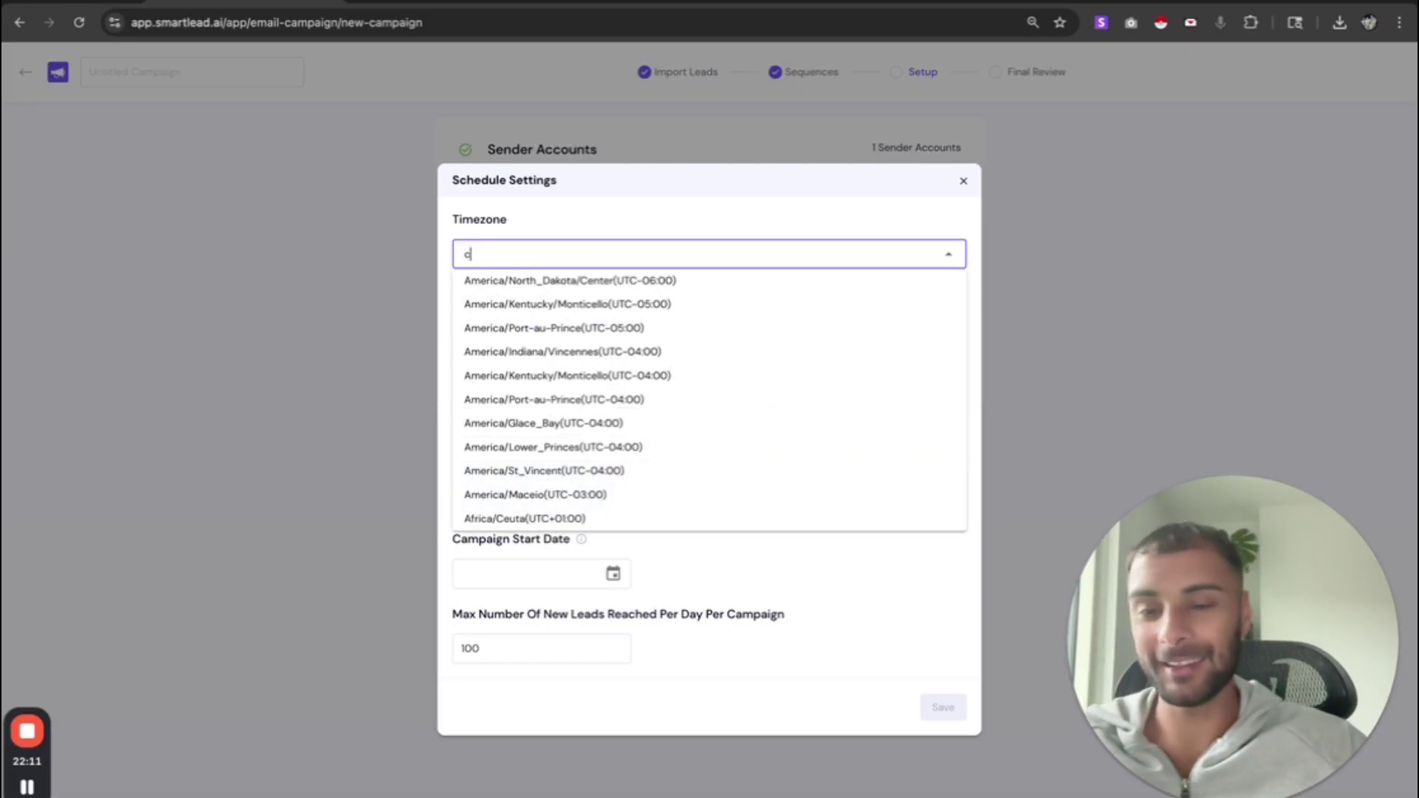
pyautogui.write('hica')
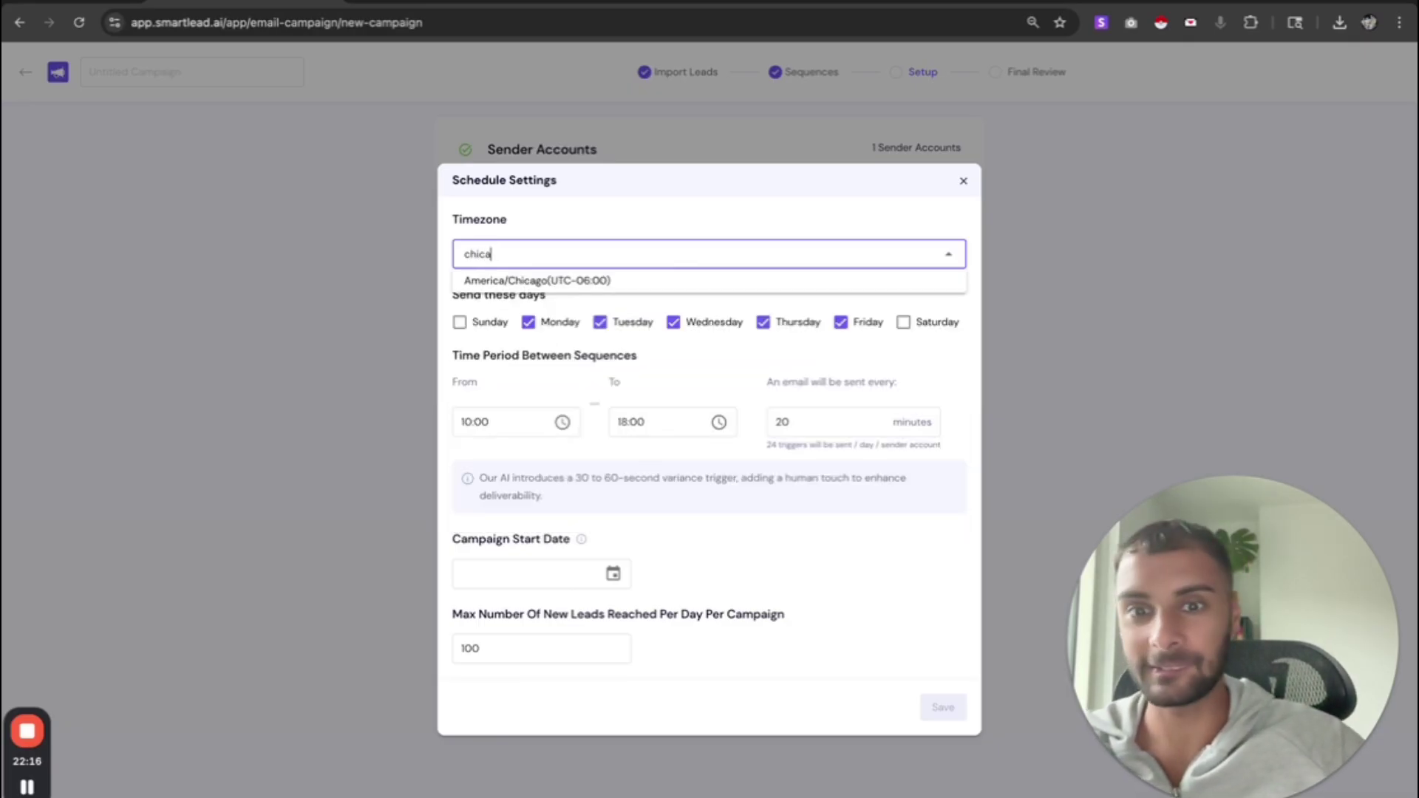
pyautogui.click(612, 284)
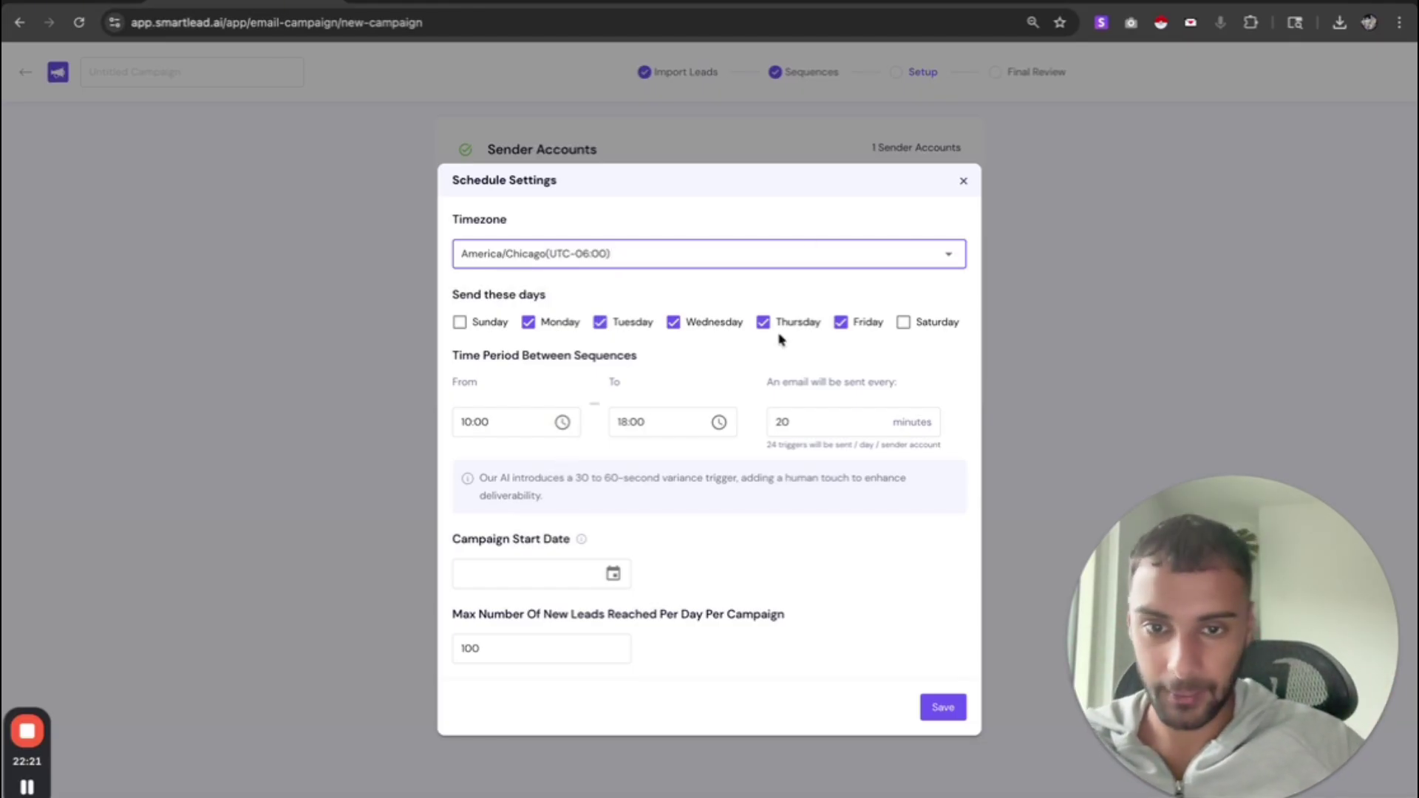
pyautogui.moveTo(466, 295); pyautogui.dragTo(601, 304)
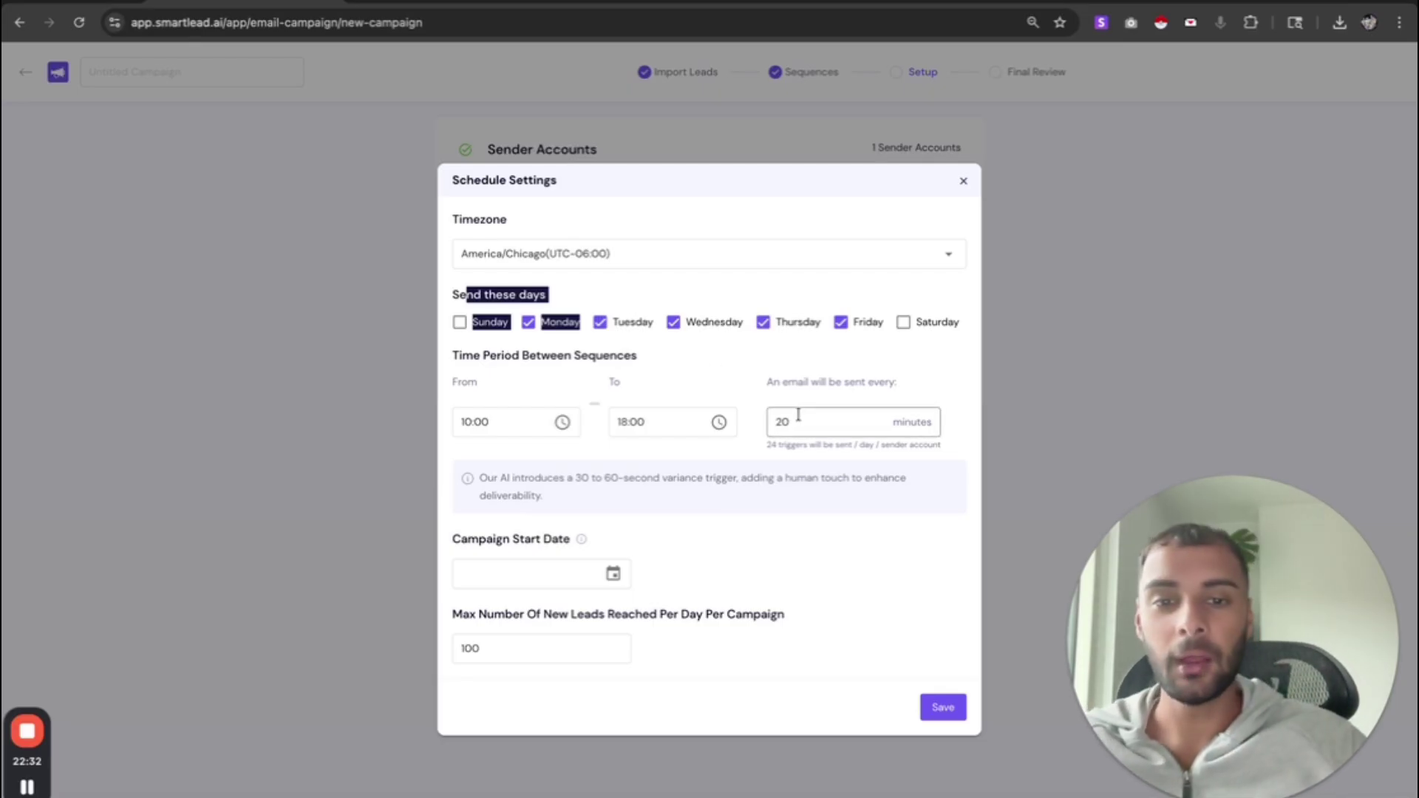
pyautogui.moveTo(795, 417); pyautogui.dragTo(759, 423)
# - Set the sending interval to 7 minutes between emails
pyautogui.write('7')
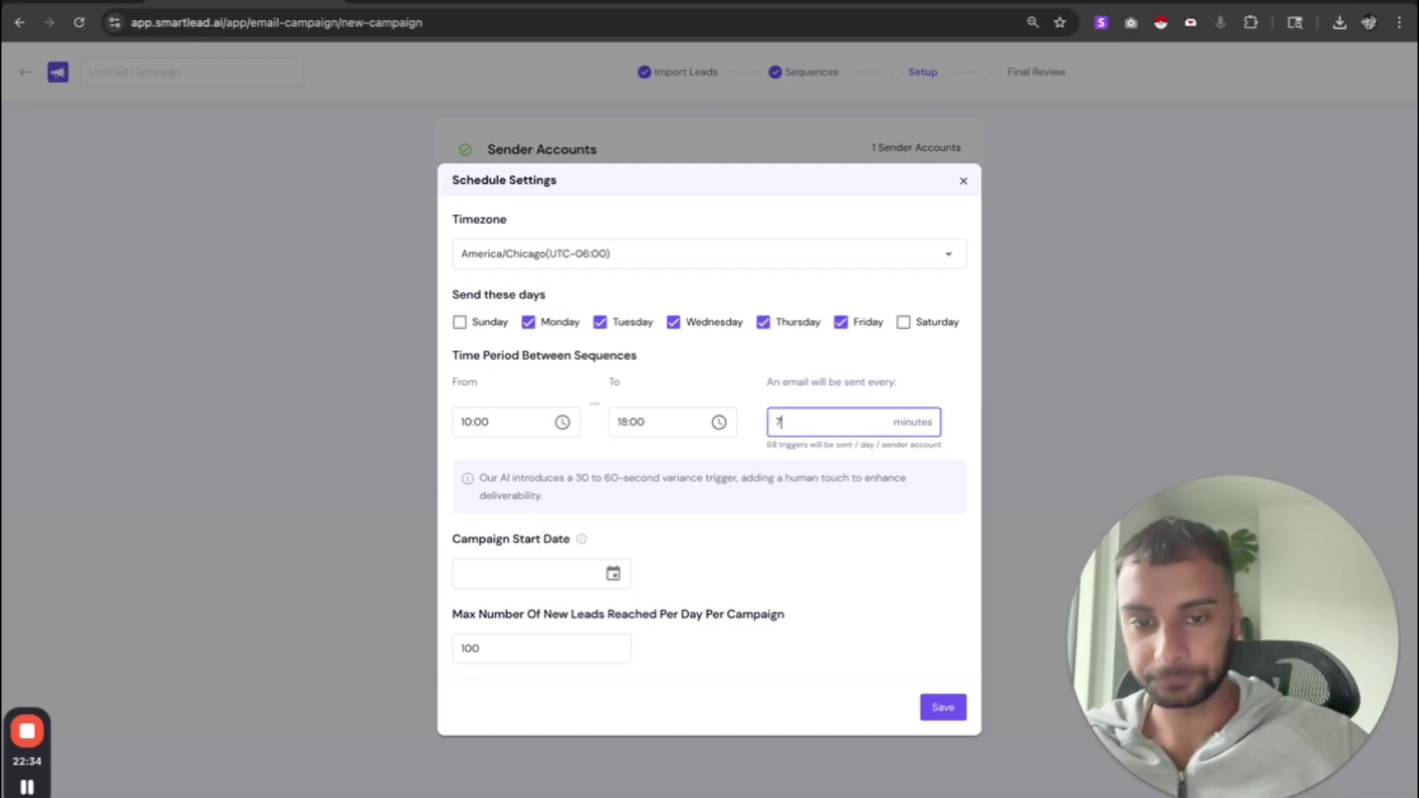
pyautogui.moveTo(792, 379); pyautogui.dragTo(887, 383)
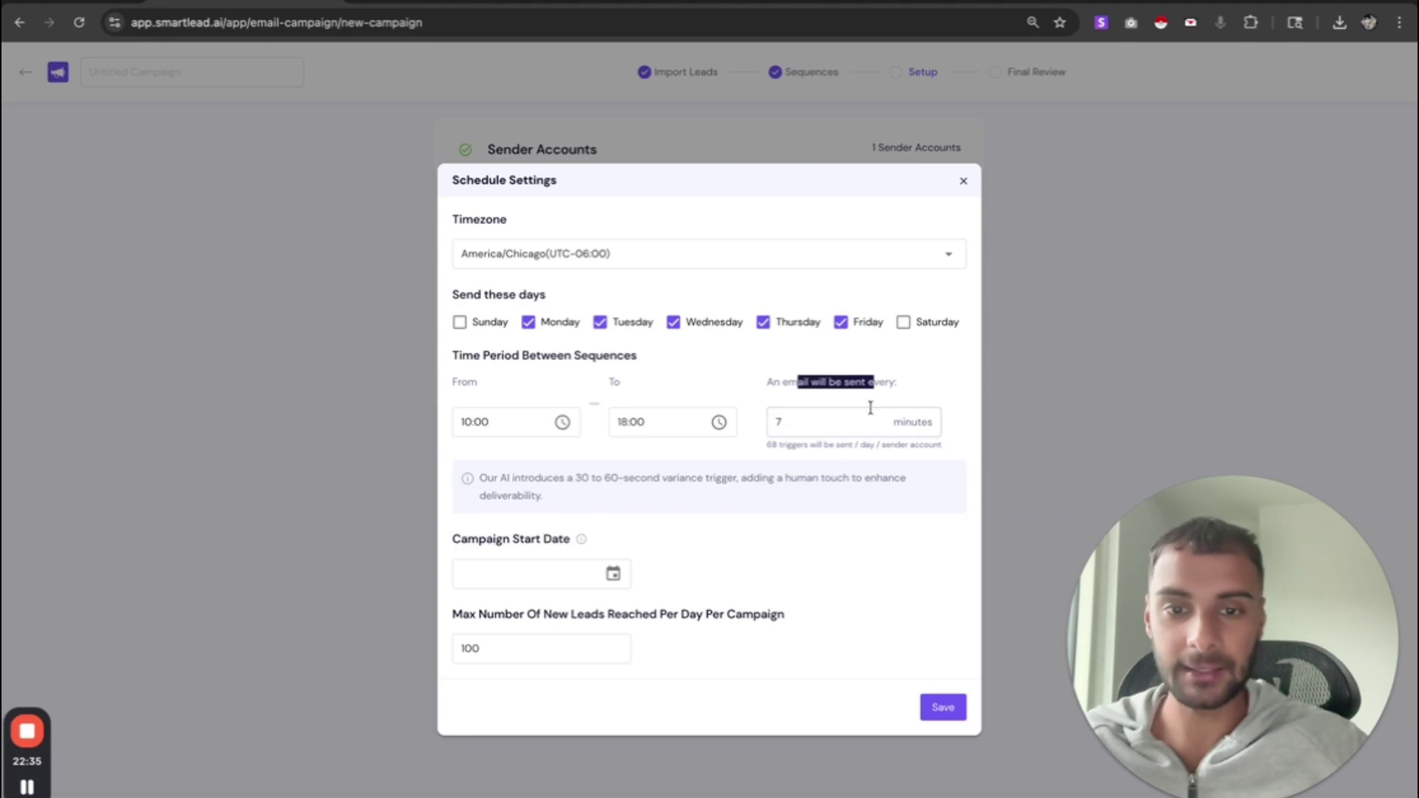
pyautogui.tripleClick(861, 445)
pyautogui.moveTo(813, 474); pyautogui.dragTo(928, 531)
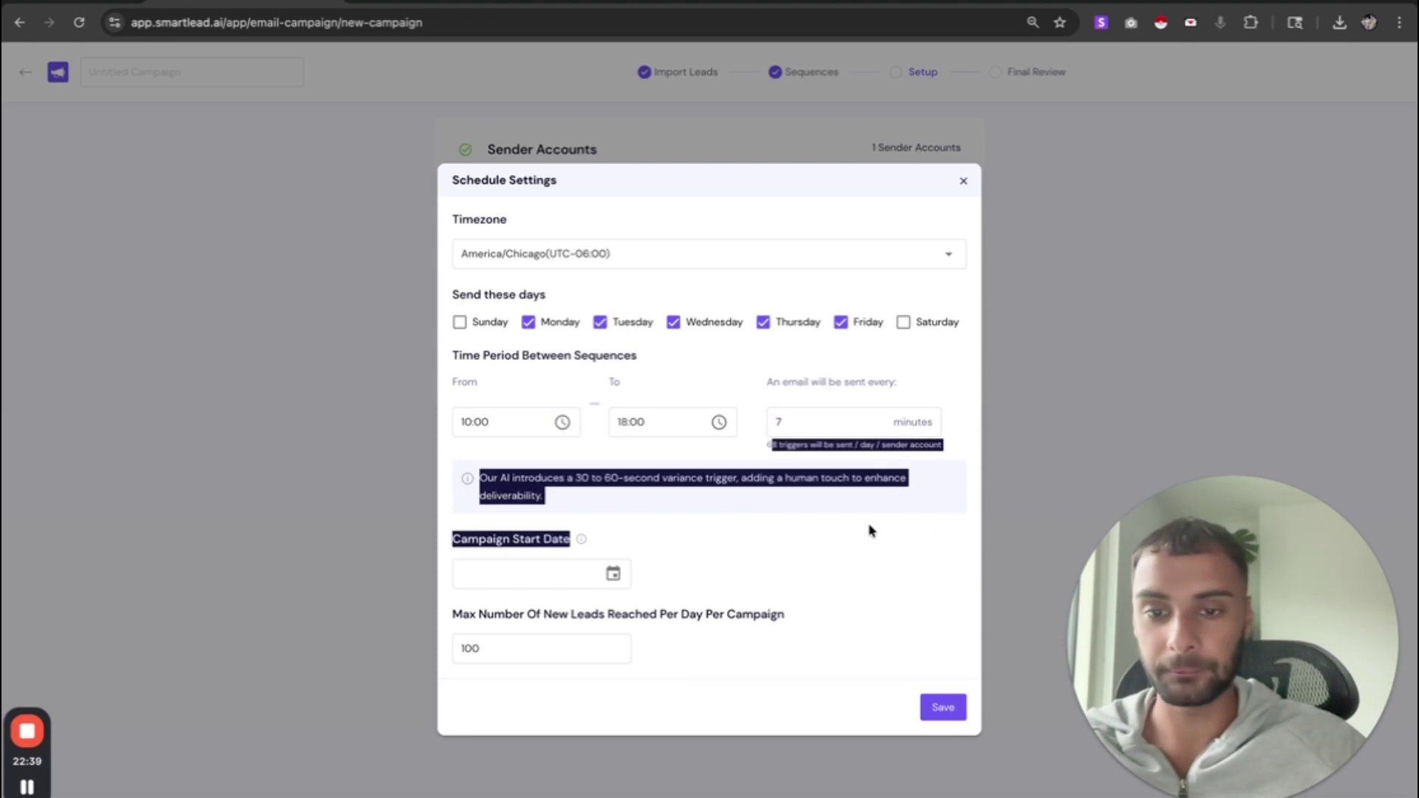
# - Cap the maximum new leads per day at 1000
pyautogui.click(523, 646)
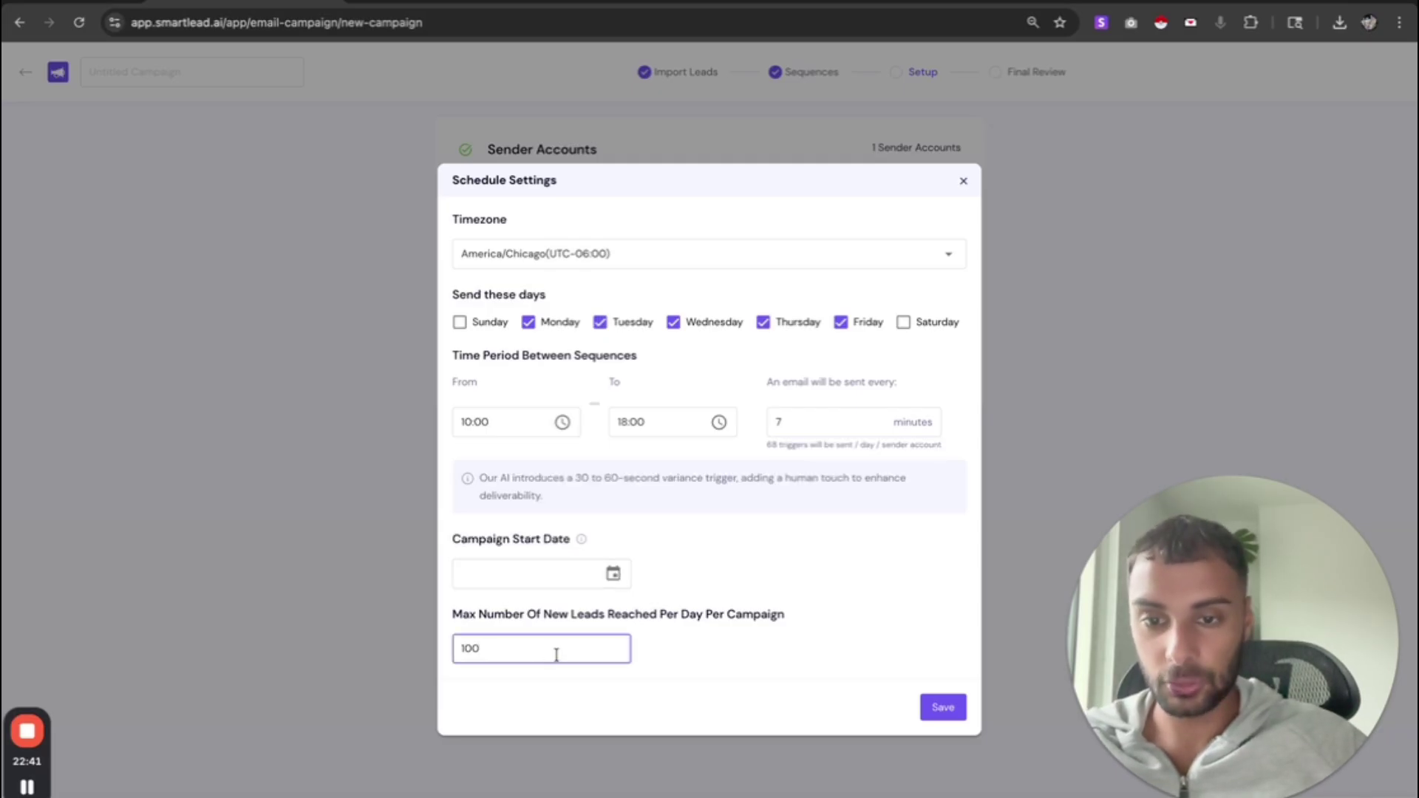
pyautogui.moveTo(556, 654); pyautogui.dragTo(406, 647)
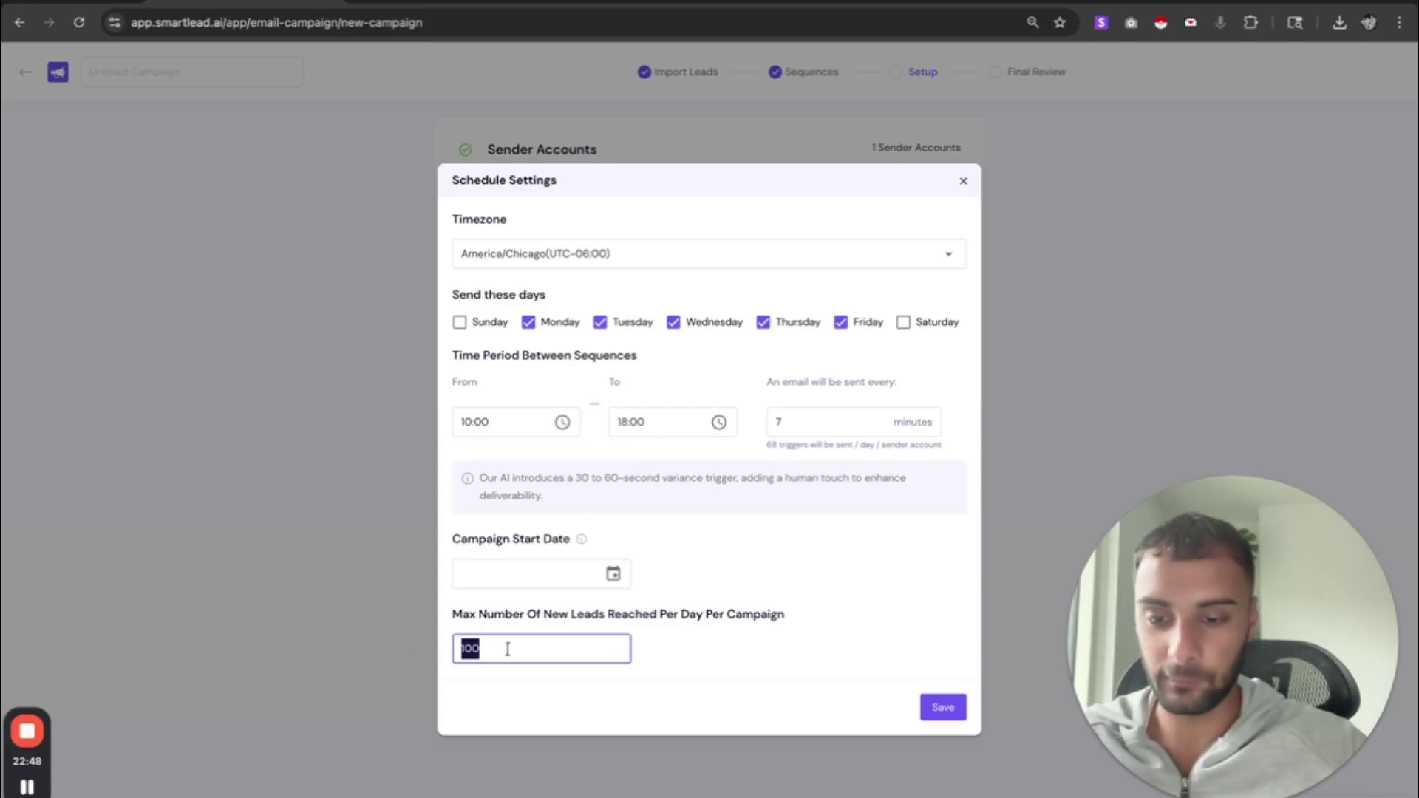
pyautogui.write('100')
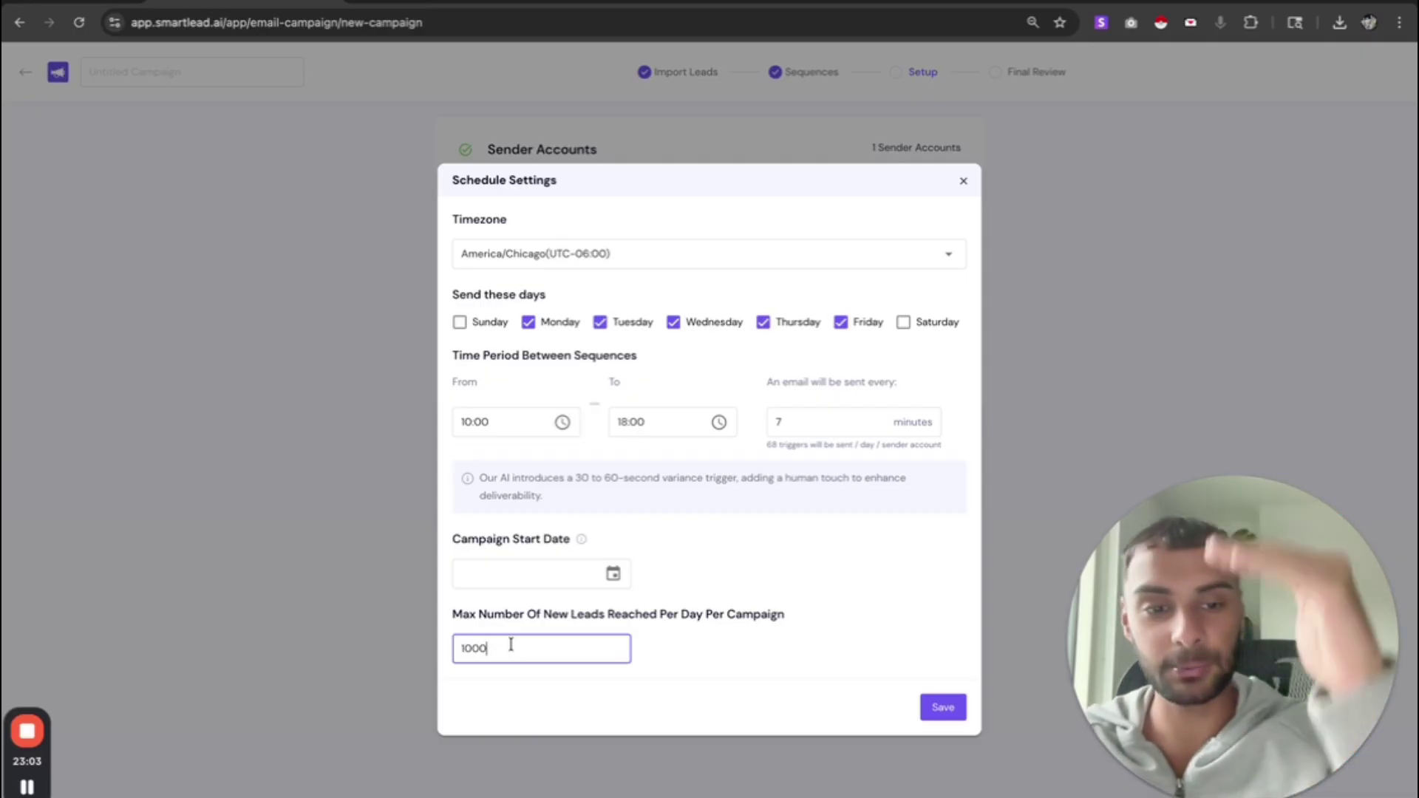
# - Set the campaign start date to January 5, 2026 and save the schedule
pyautogui.click(613, 574)
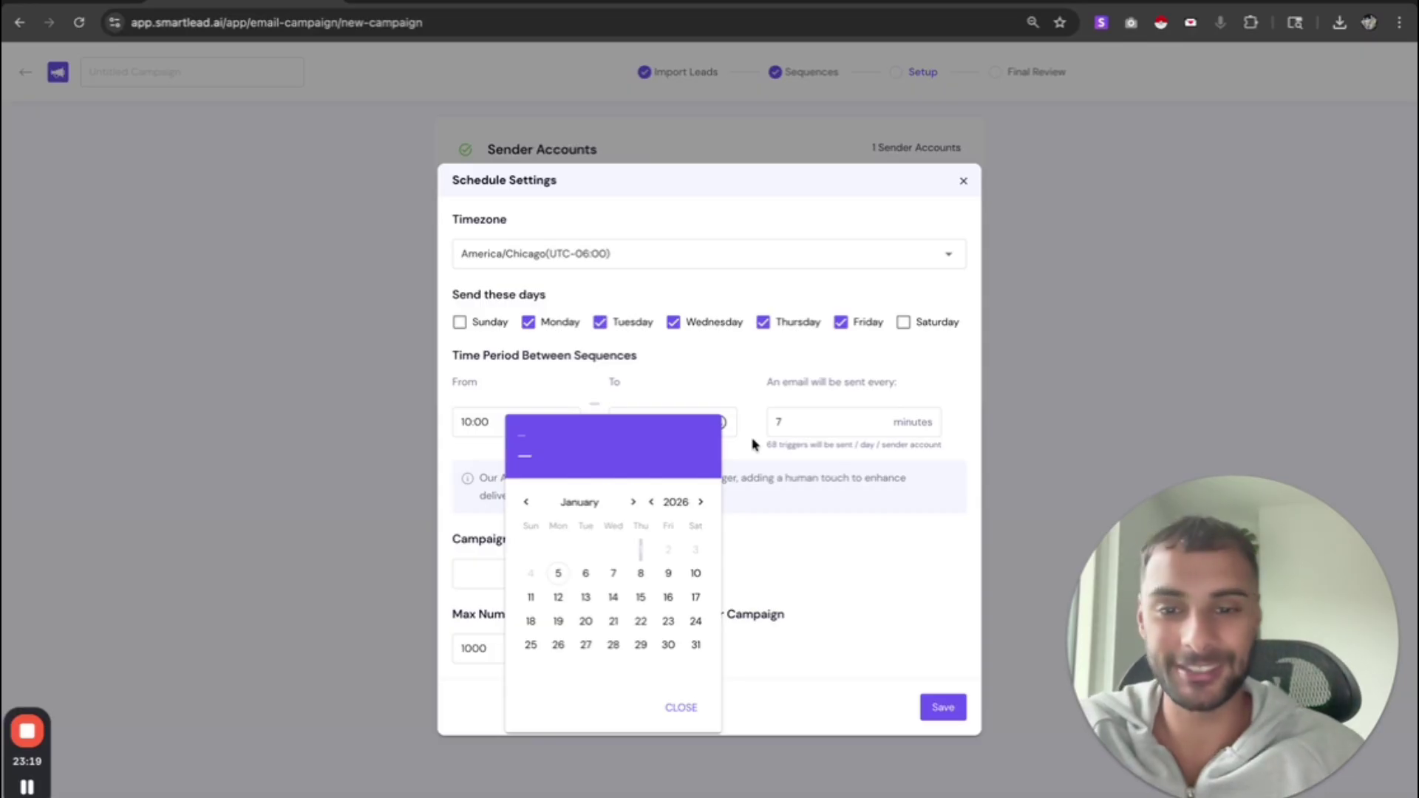
pyautogui.click(558, 574)
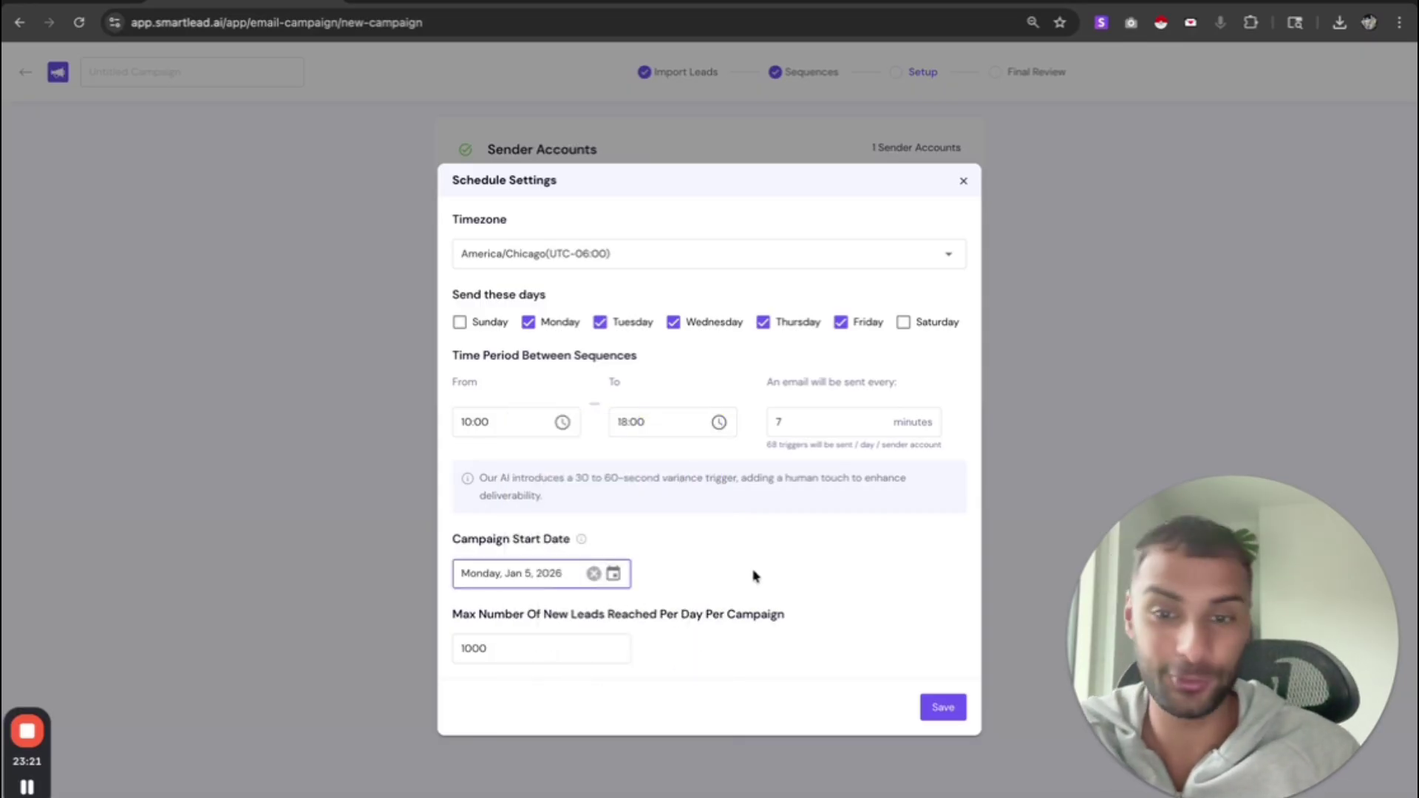
pyautogui.click(937, 714)
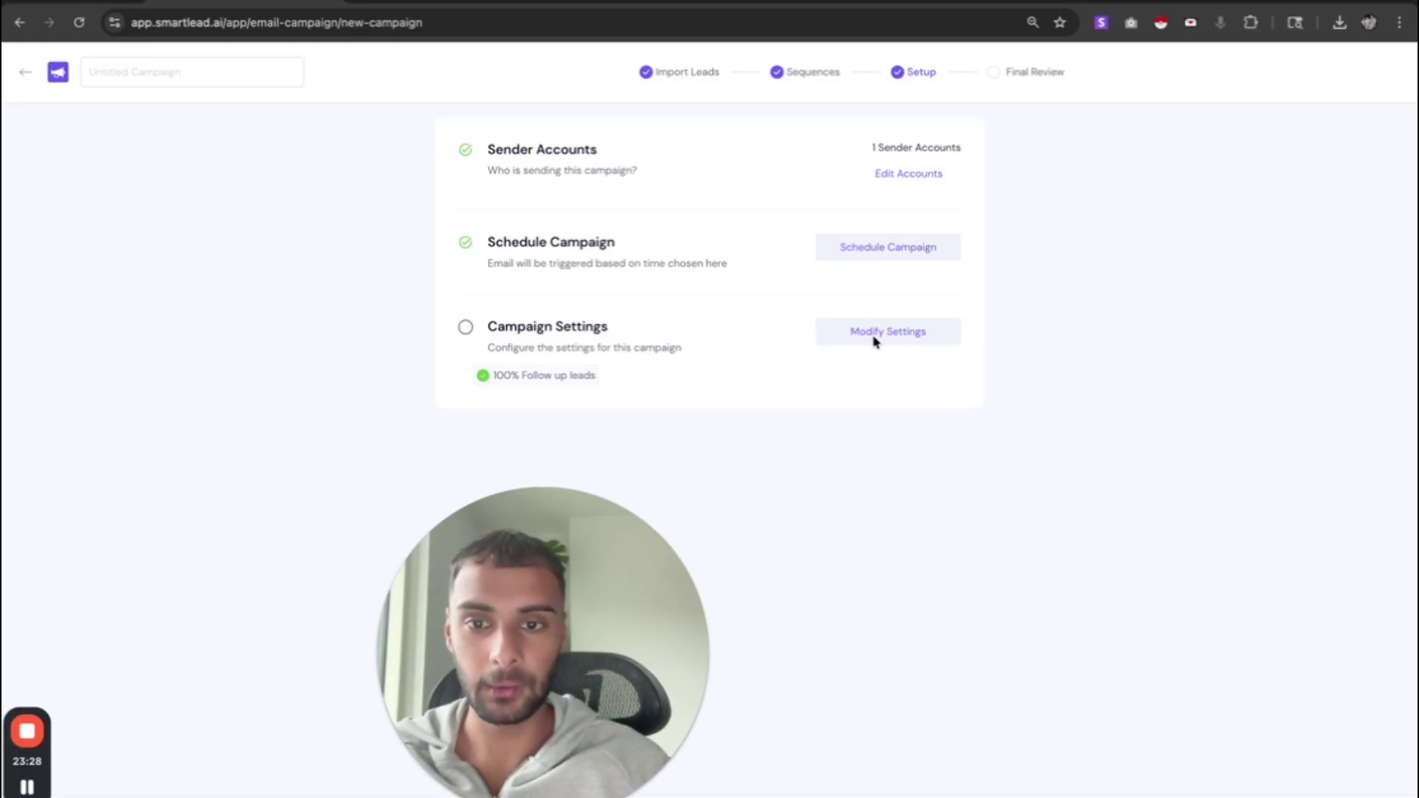
# - Open the general campaign settings and name the campaign 'Lawyers TEST'
pyautogui.click(915, 332)
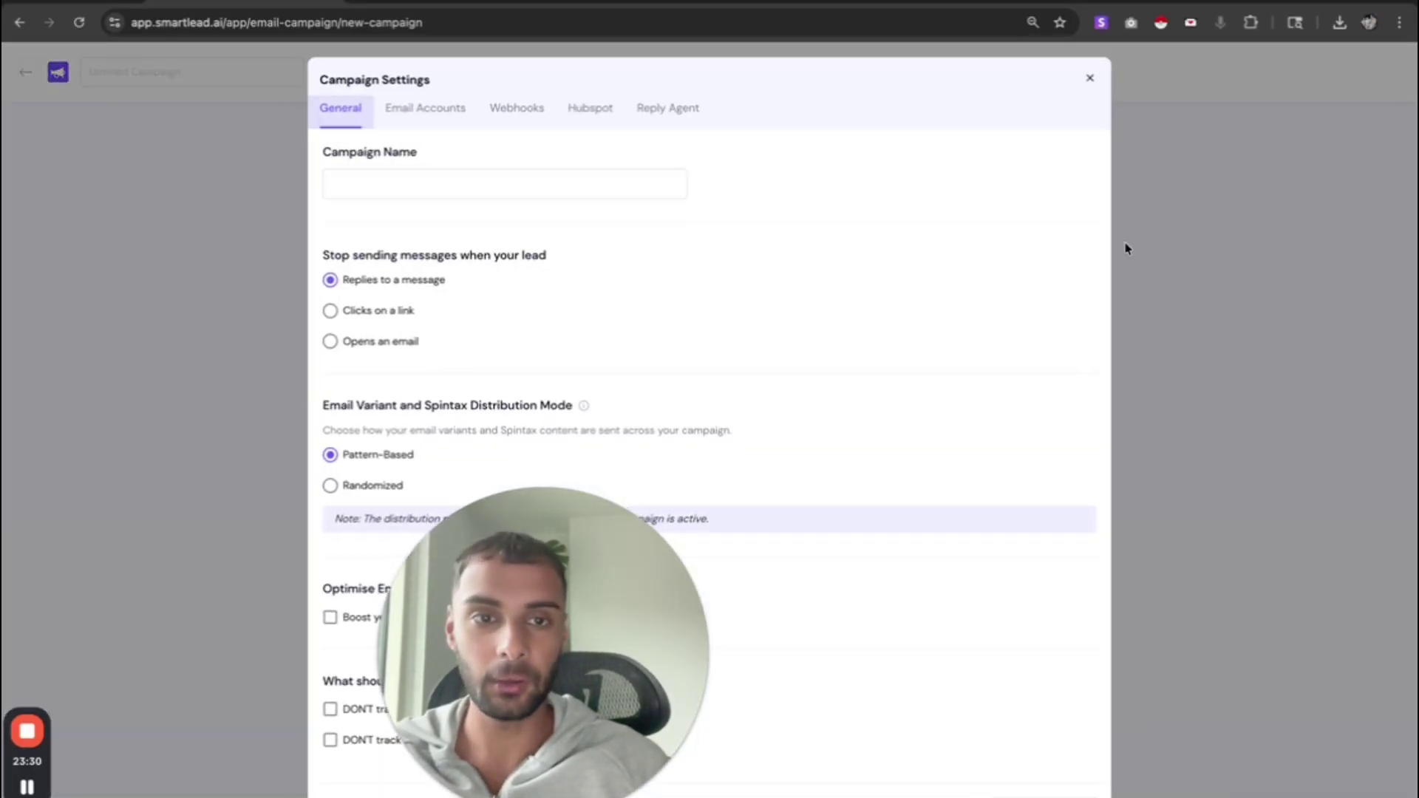
pyautogui.click(1090, 79)
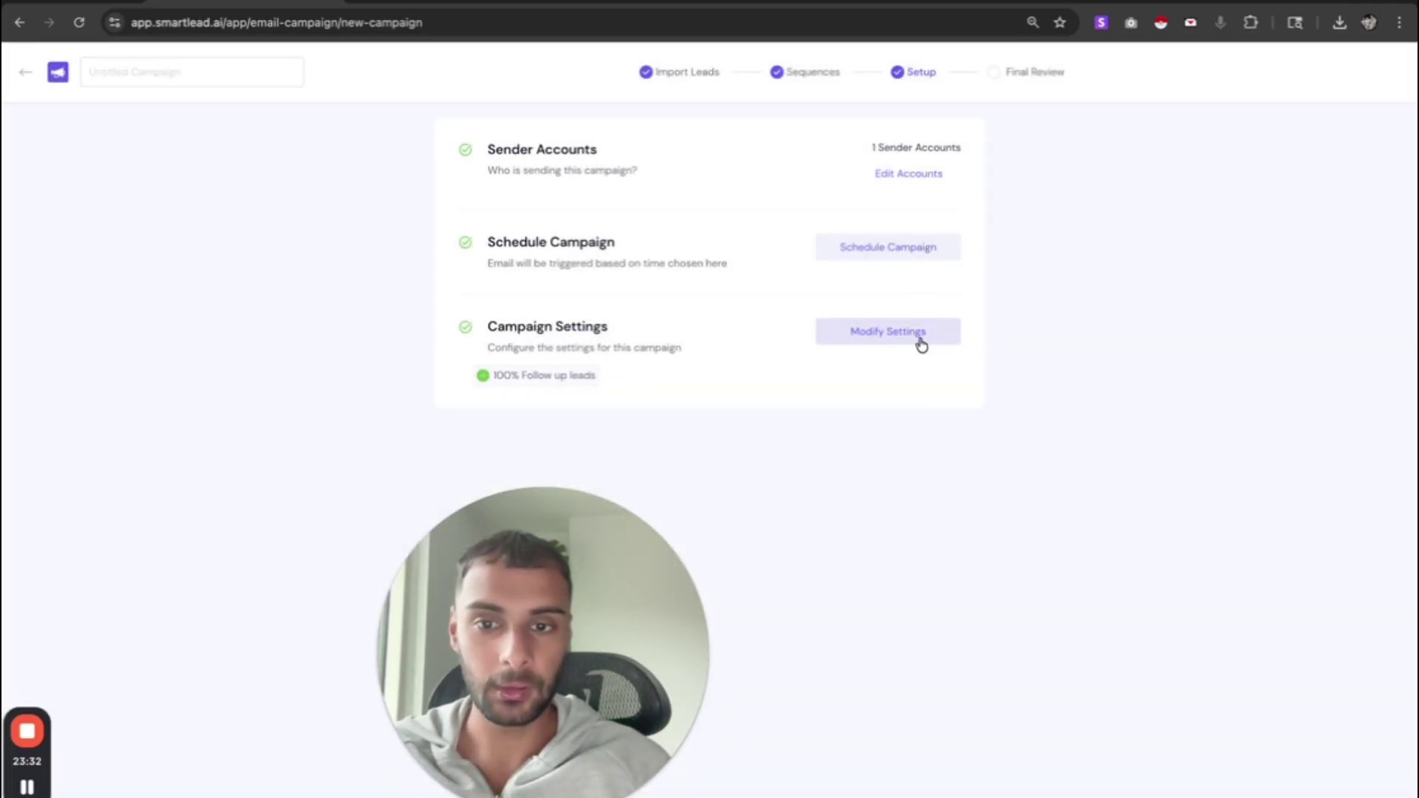
pyautogui.click(920, 340)
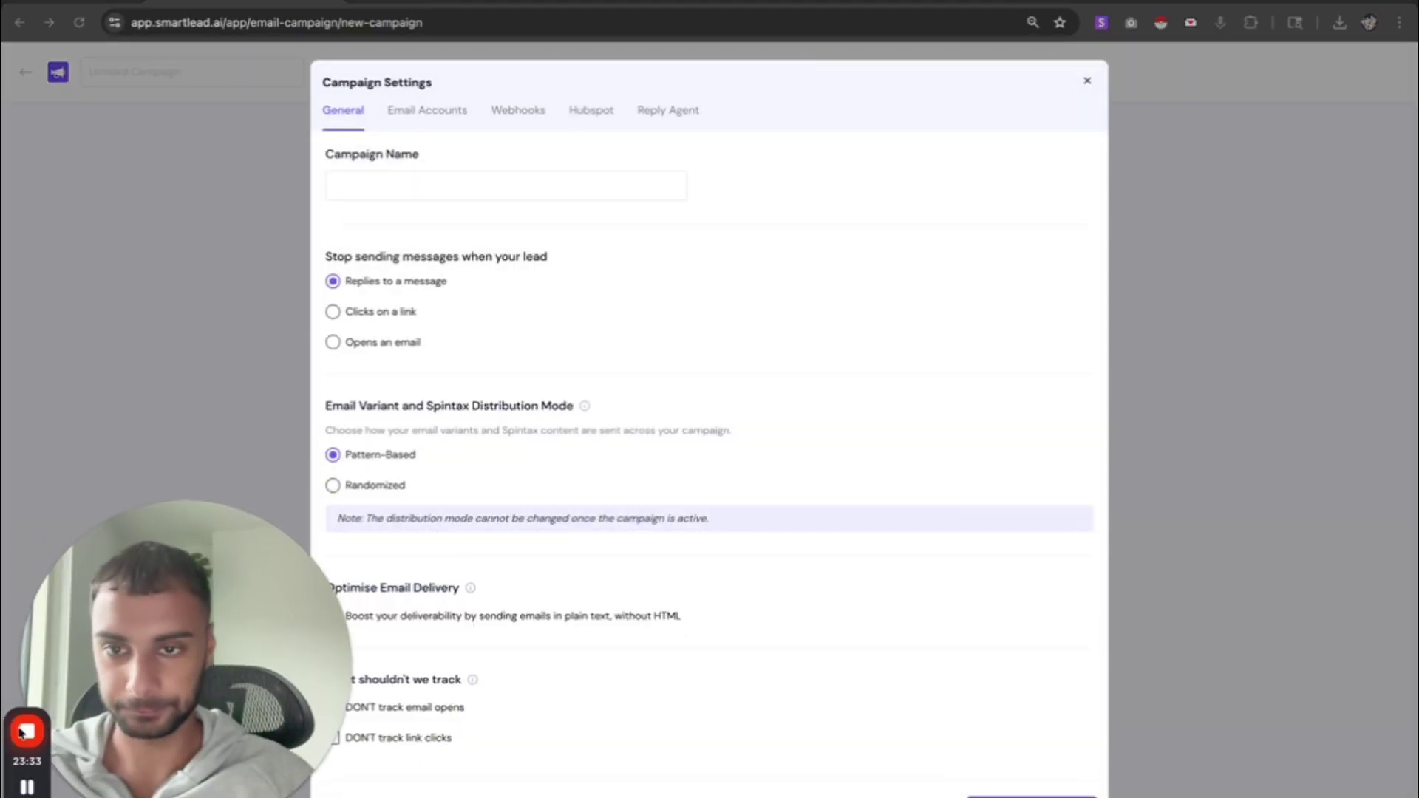
pyautogui.click(385, 191)
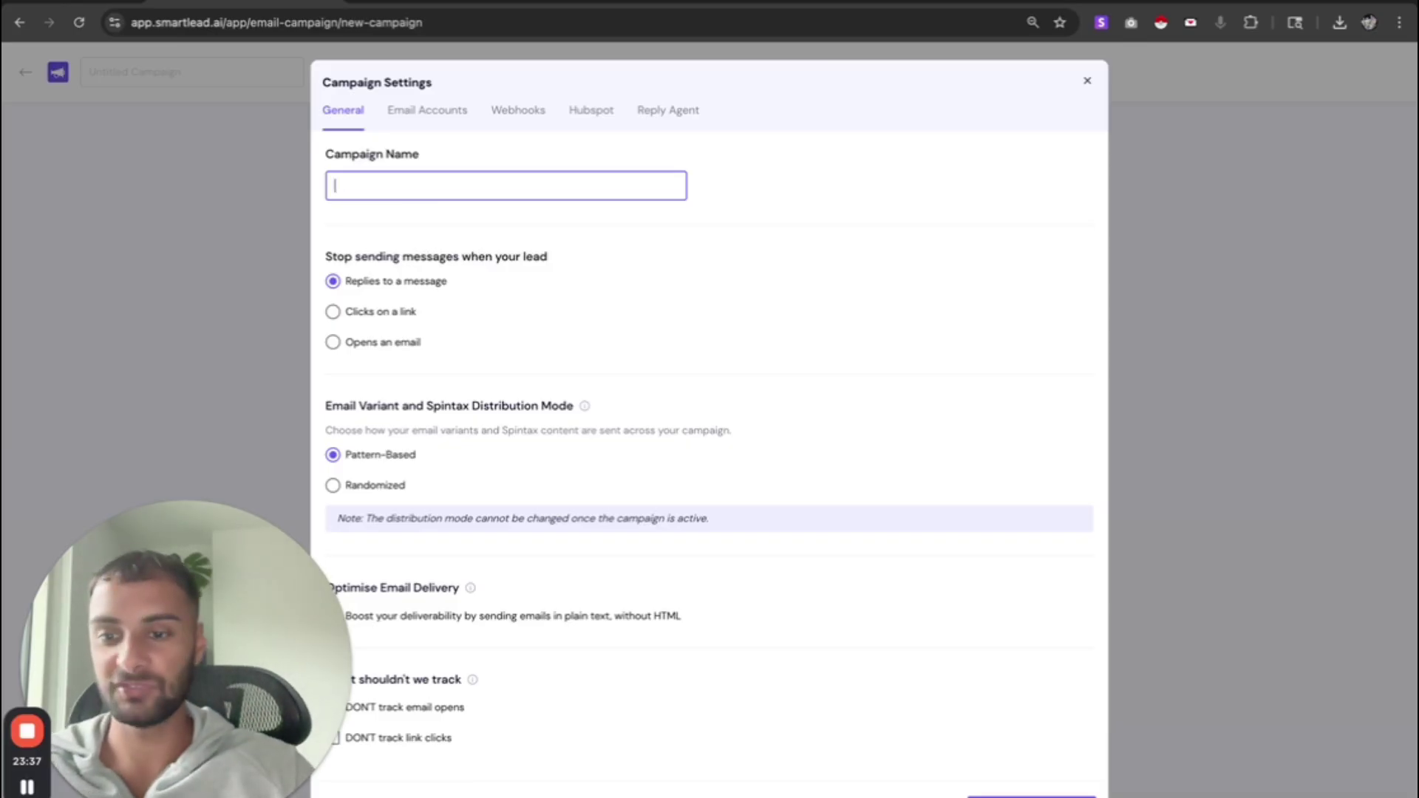
pyautogui.write('L')
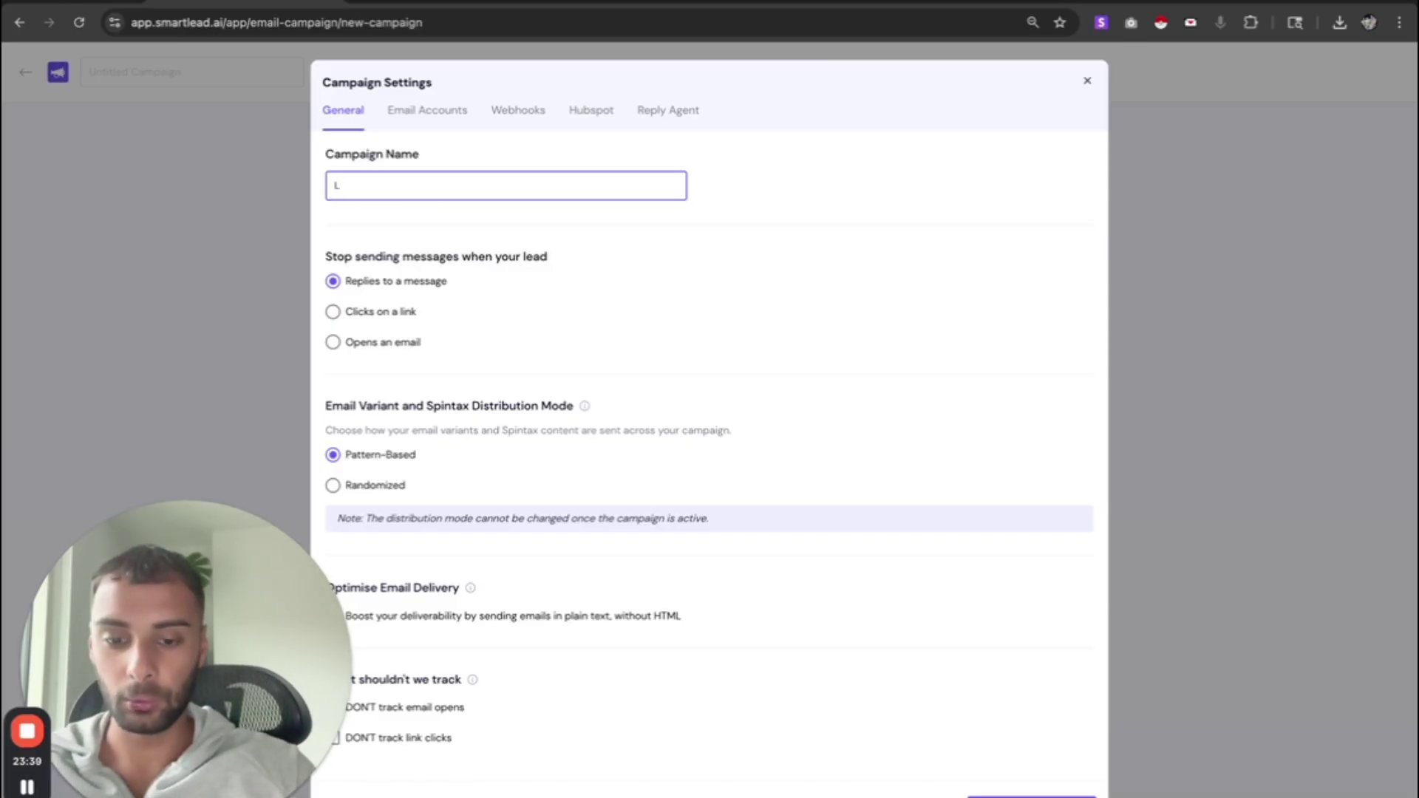
pyautogui.write('aw')
pyautogui.write('yers TEST')
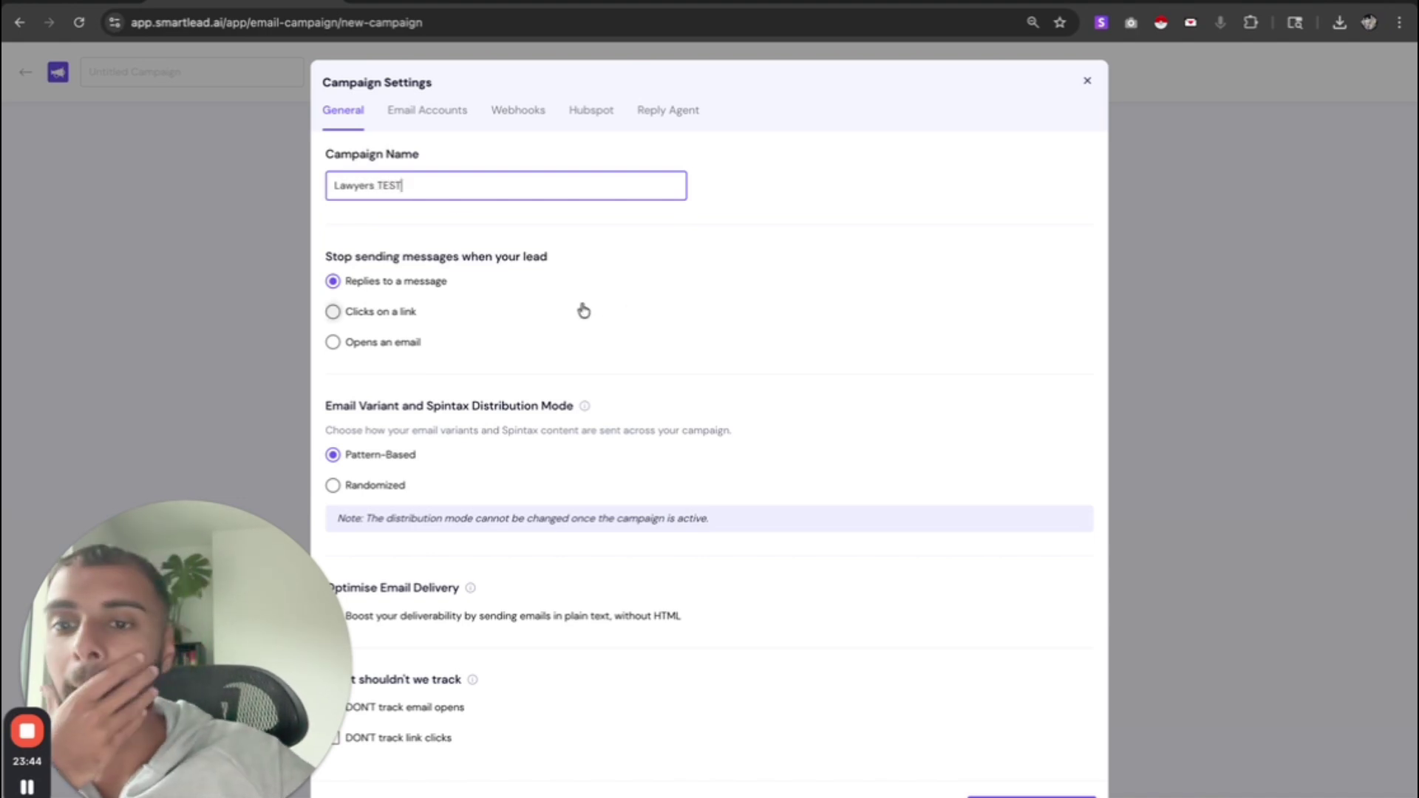
# - Review the stop-sending condition and variant distribution options in the campaign settings
pyautogui.scroll(-1, 583, 309)
pyautogui.moveTo(352, 226); pyautogui.dragTo(627, 241)
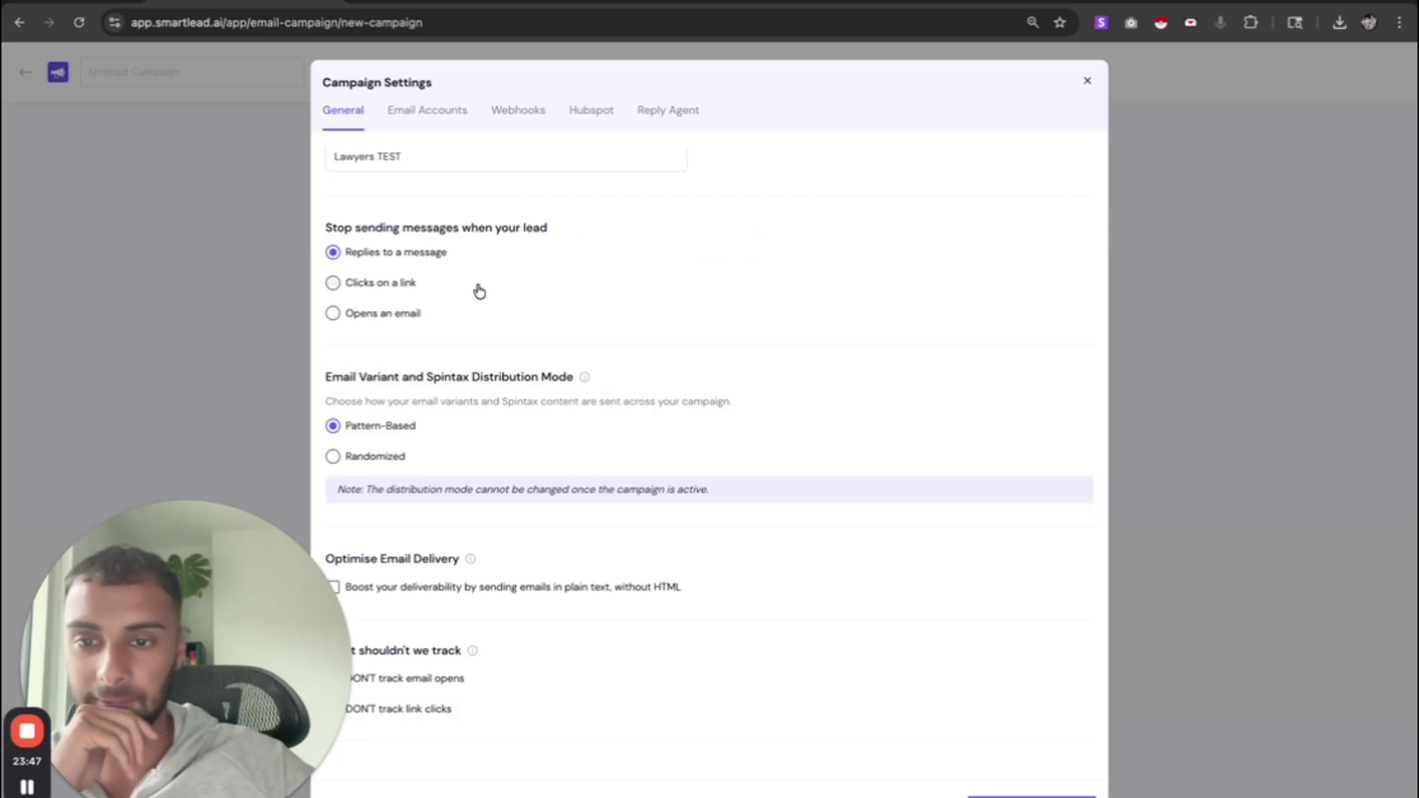
pyautogui.scroll(-5, 836, 276)
pyautogui.tripleClick(533, 168)
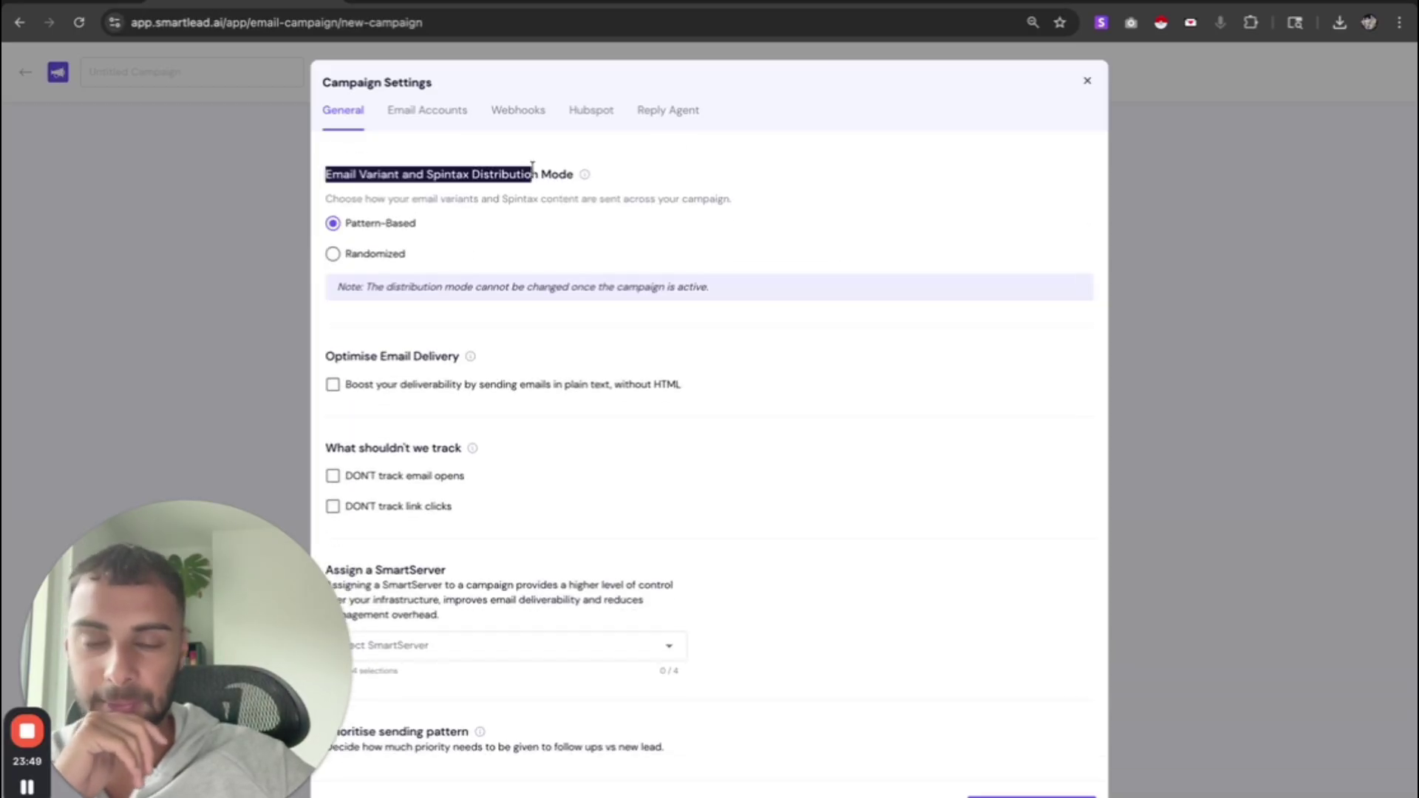
pyautogui.doubleClick(533, 169)
pyautogui.tripleClick(532, 168)
pyautogui.scroll(-4, 584, 329)
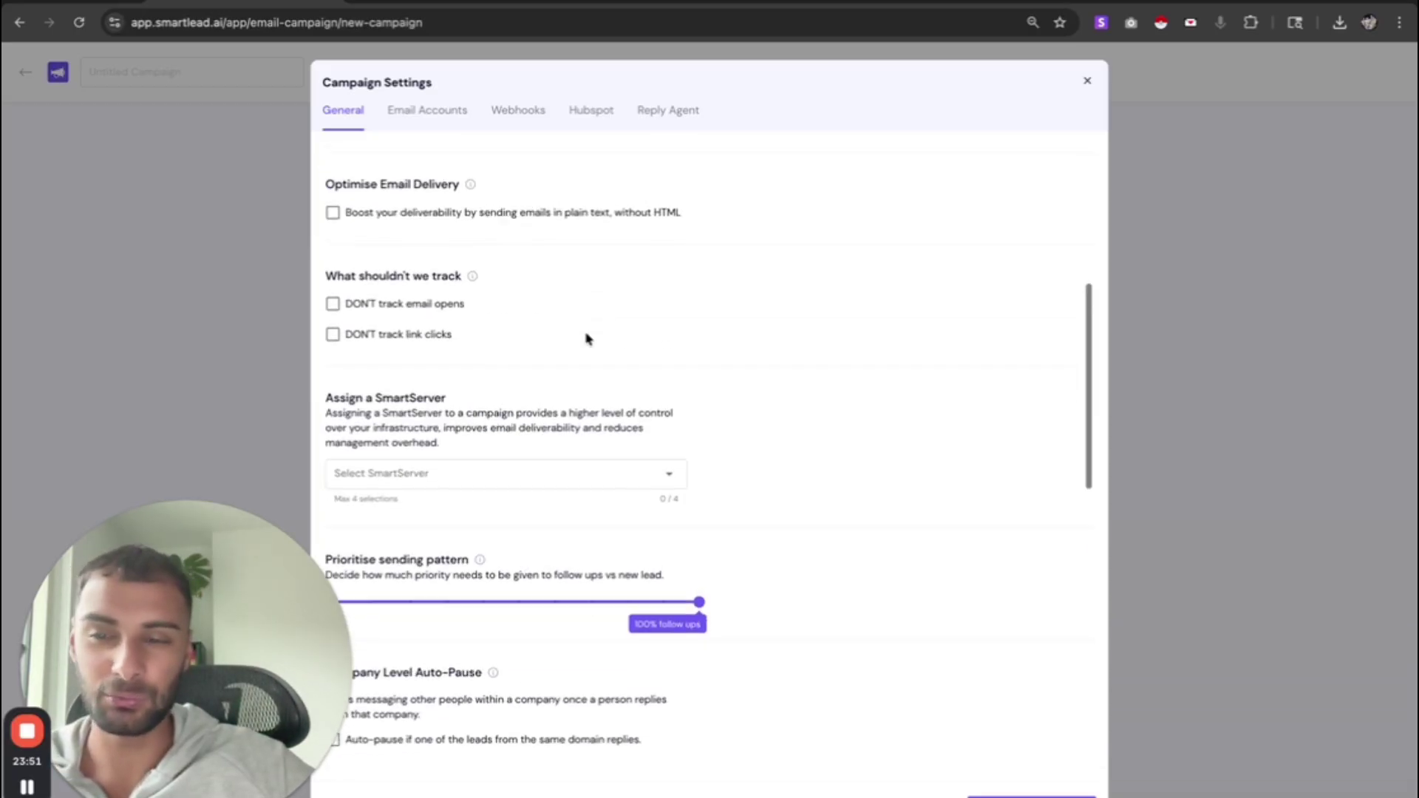
pyautogui.scroll(5, 587, 338)
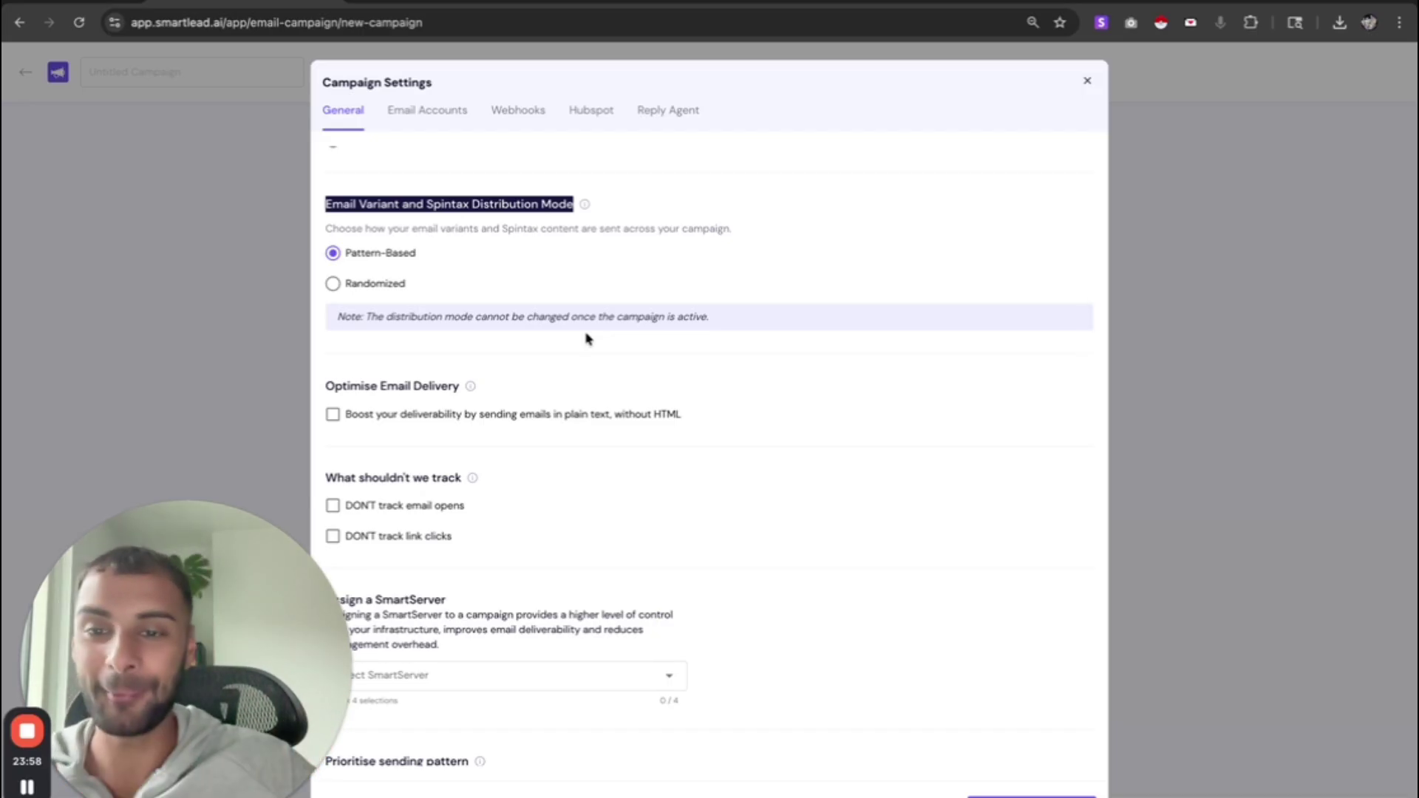
# - Enable plain-text sending without HTML and force plain text as the content type
pyautogui.doubleClick(453, 205)
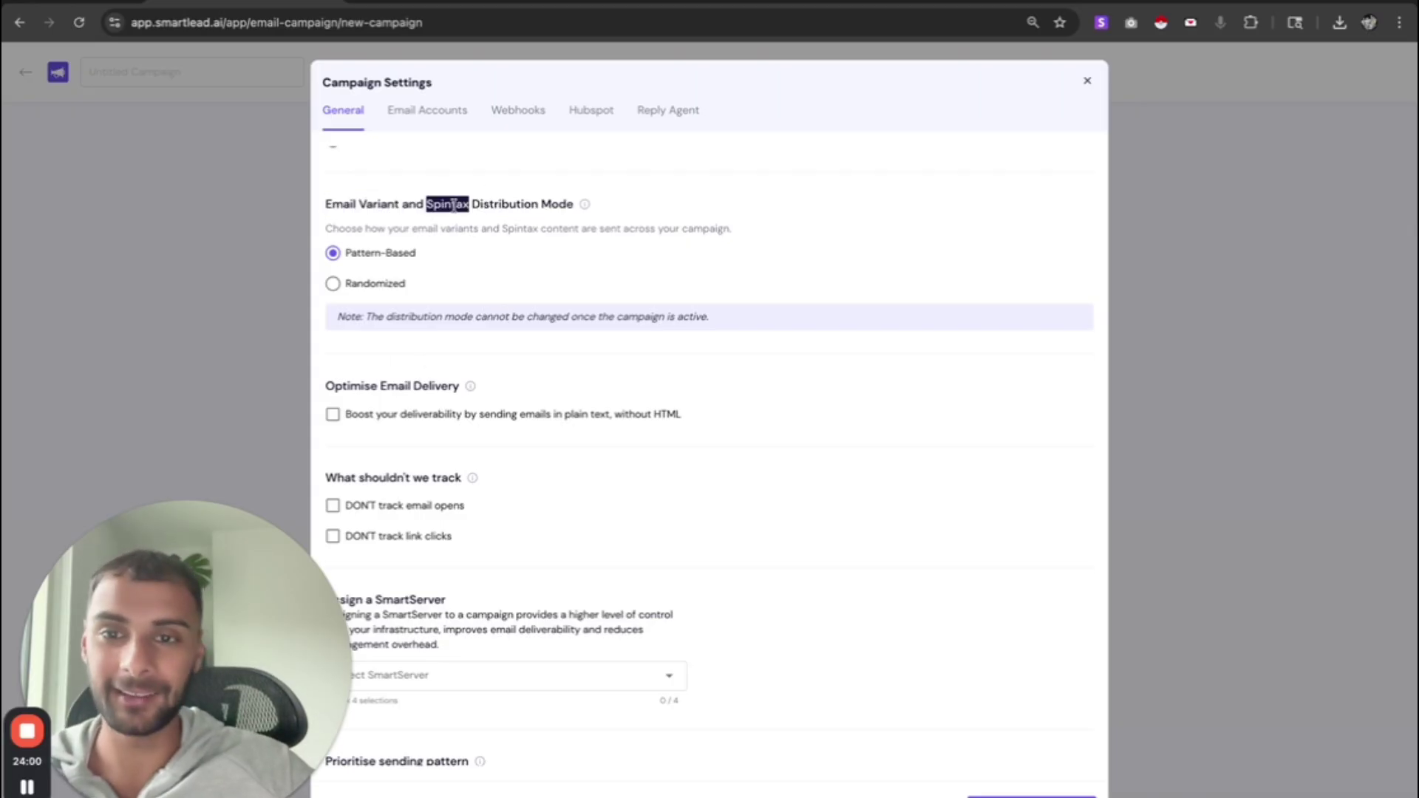
pyautogui.scroll(-1, 444, 282)
pyautogui.moveTo(393, 379)
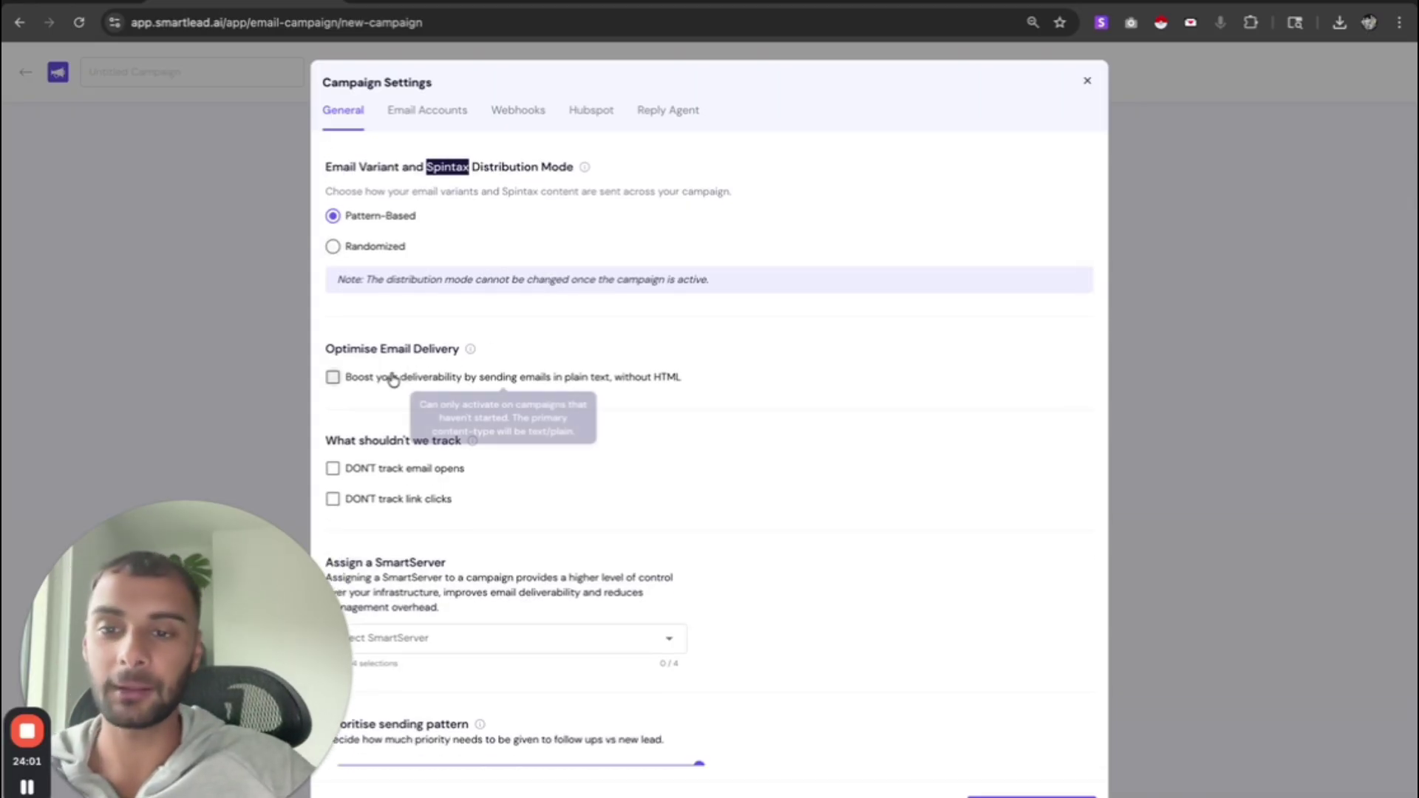
pyautogui.click(385, 382)
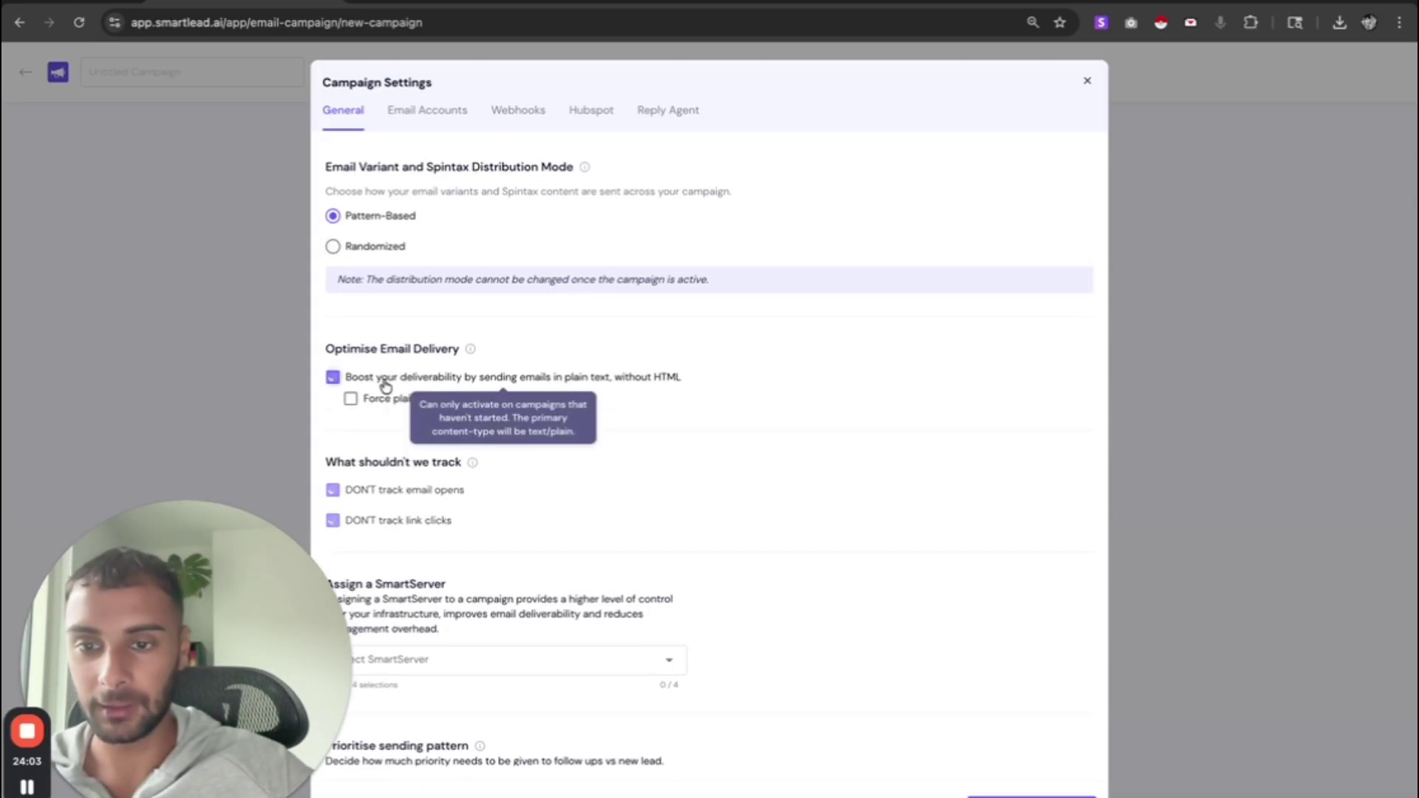
pyautogui.click(351, 399)
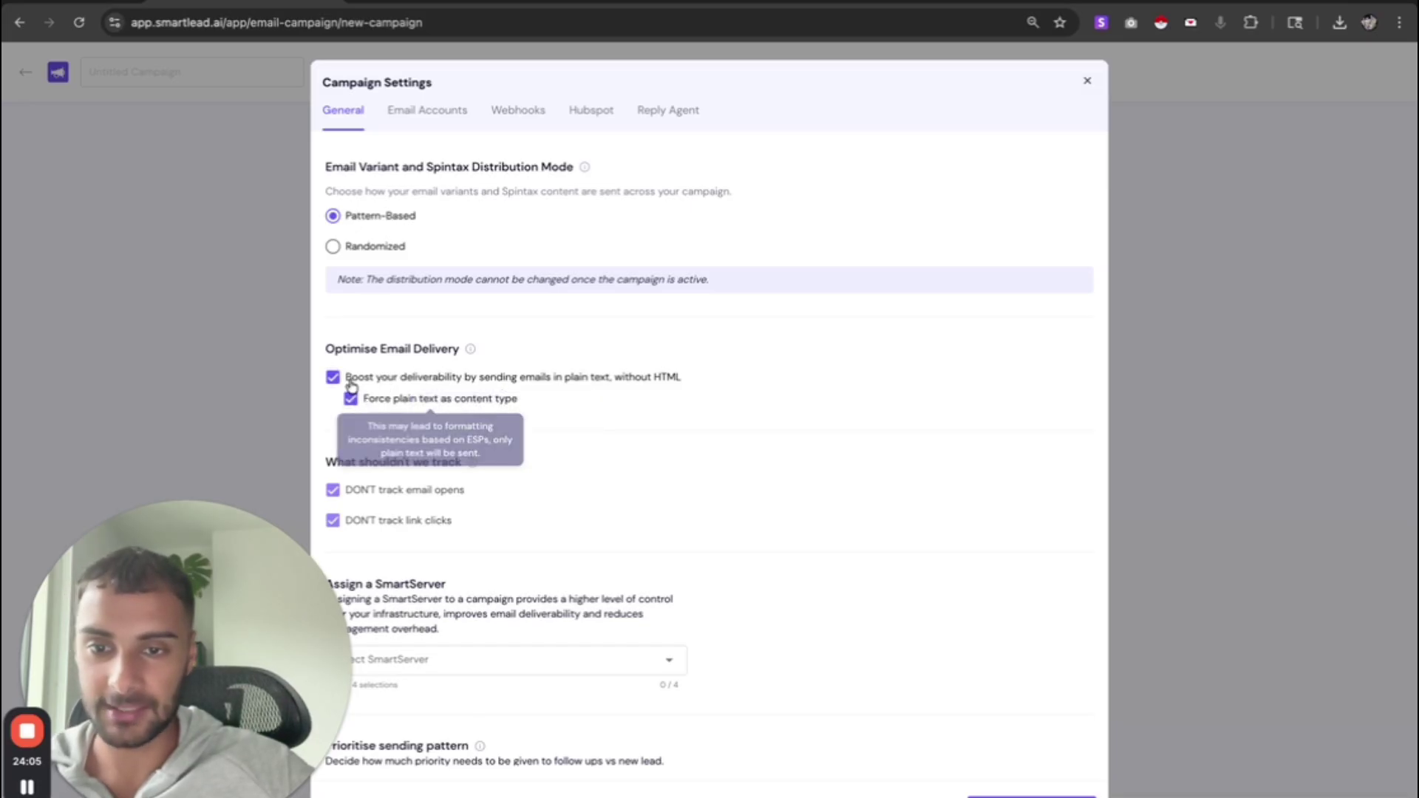
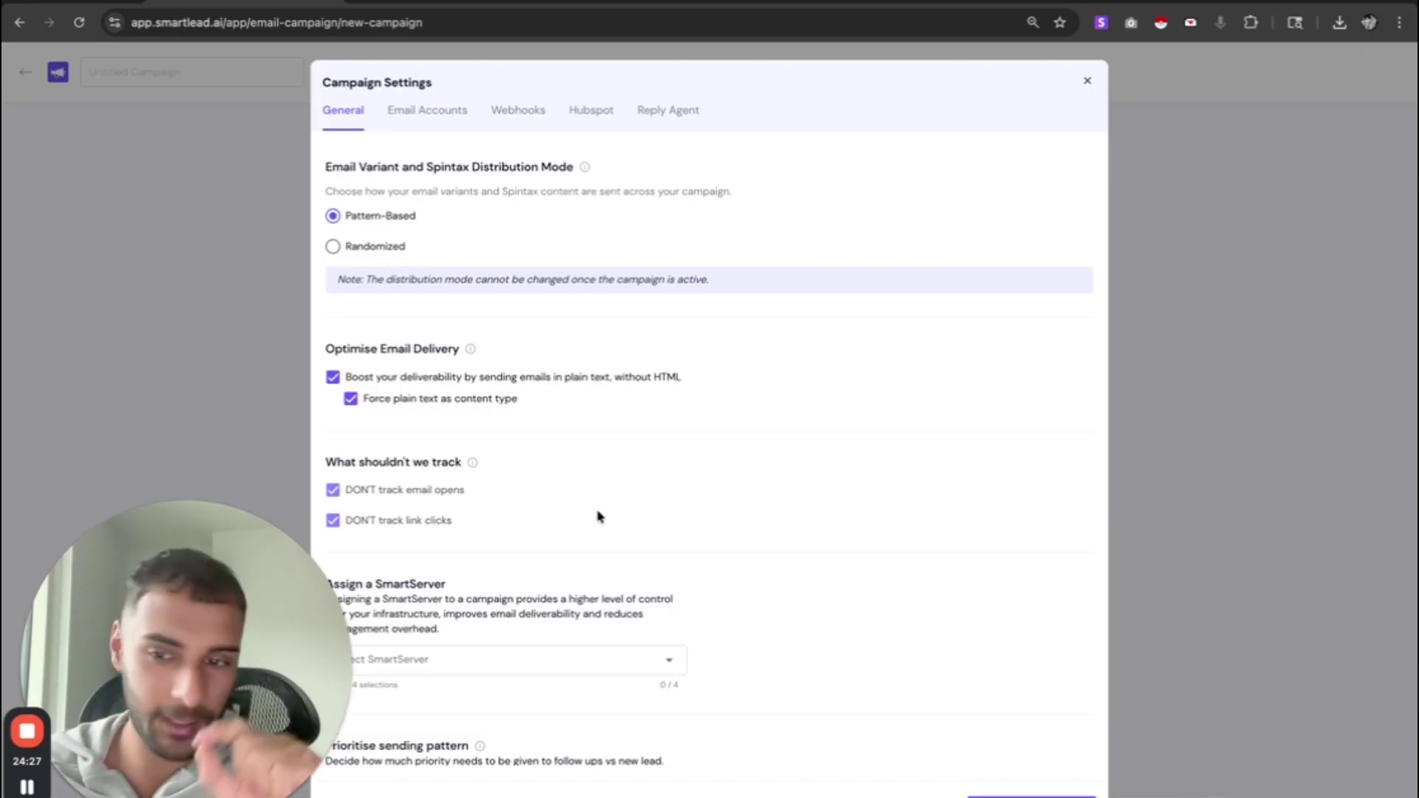
# - Slide the Prioritise sending pattern from 100% follow-ups all the way to 100% new leads
pyautogui.scroll(-5, 599, 516)
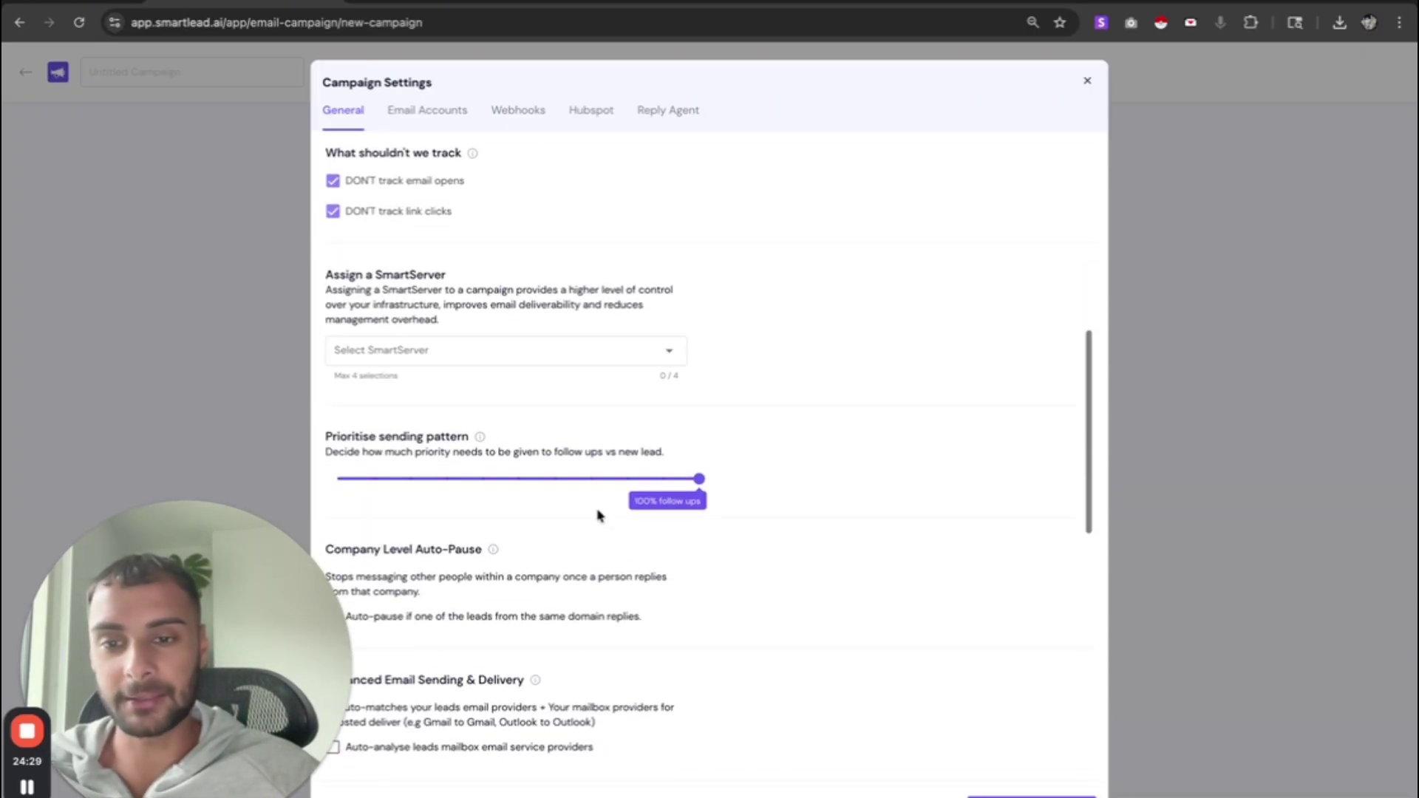
pyautogui.moveTo(325, 436); pyautogui.dragTo(485, 435)
pyautogui.doubleClick(450, 436)
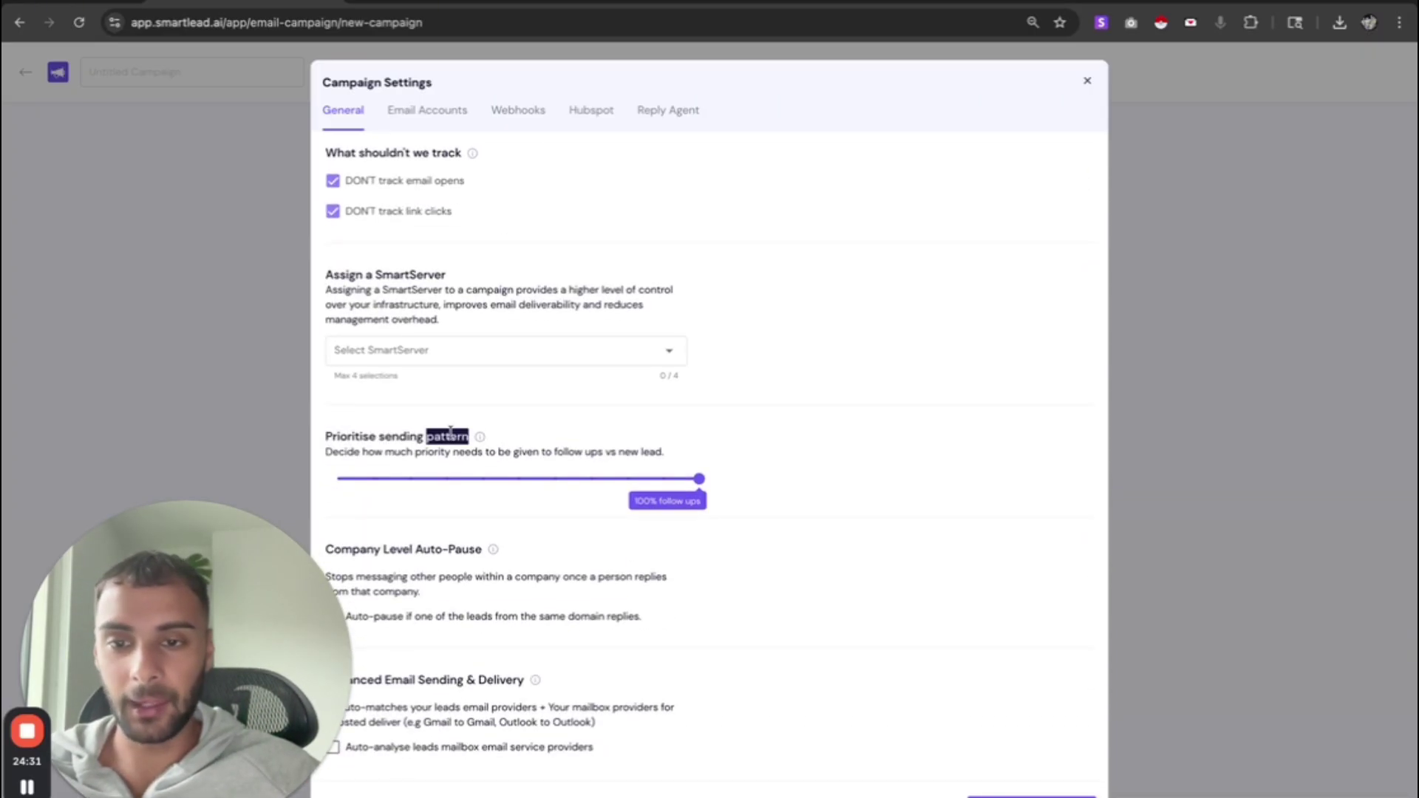
pyautogui.doubleClick(367, 436)
pyautogui.click(367, 436)
pyautogui.moveTo(700, 479); pyautogui.dragTo(338, 479)
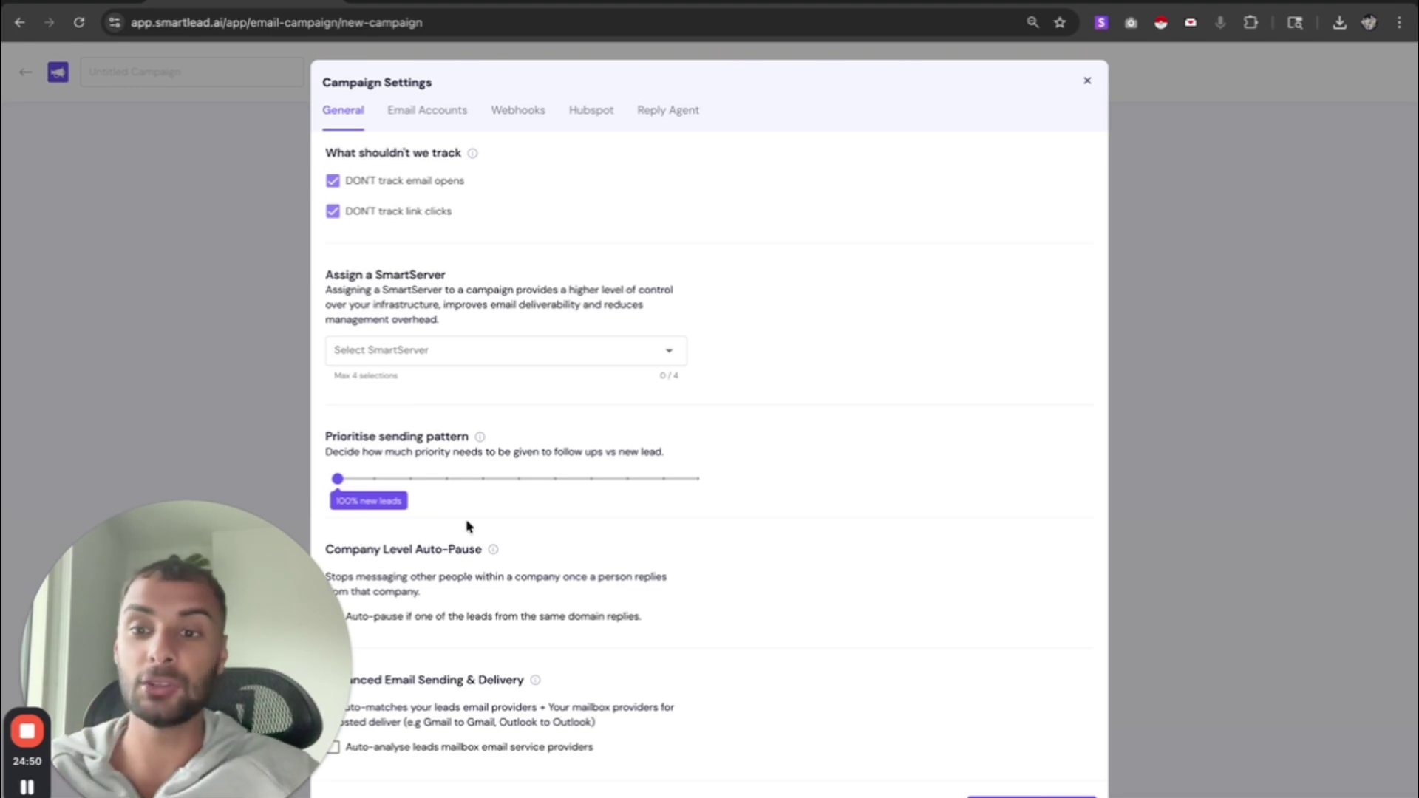
# - Tick auto-analysis of leads' mailbox email service providers under Enhanced Email Sending & Delivery
pyautogui.scroll(-3, 495, 466)
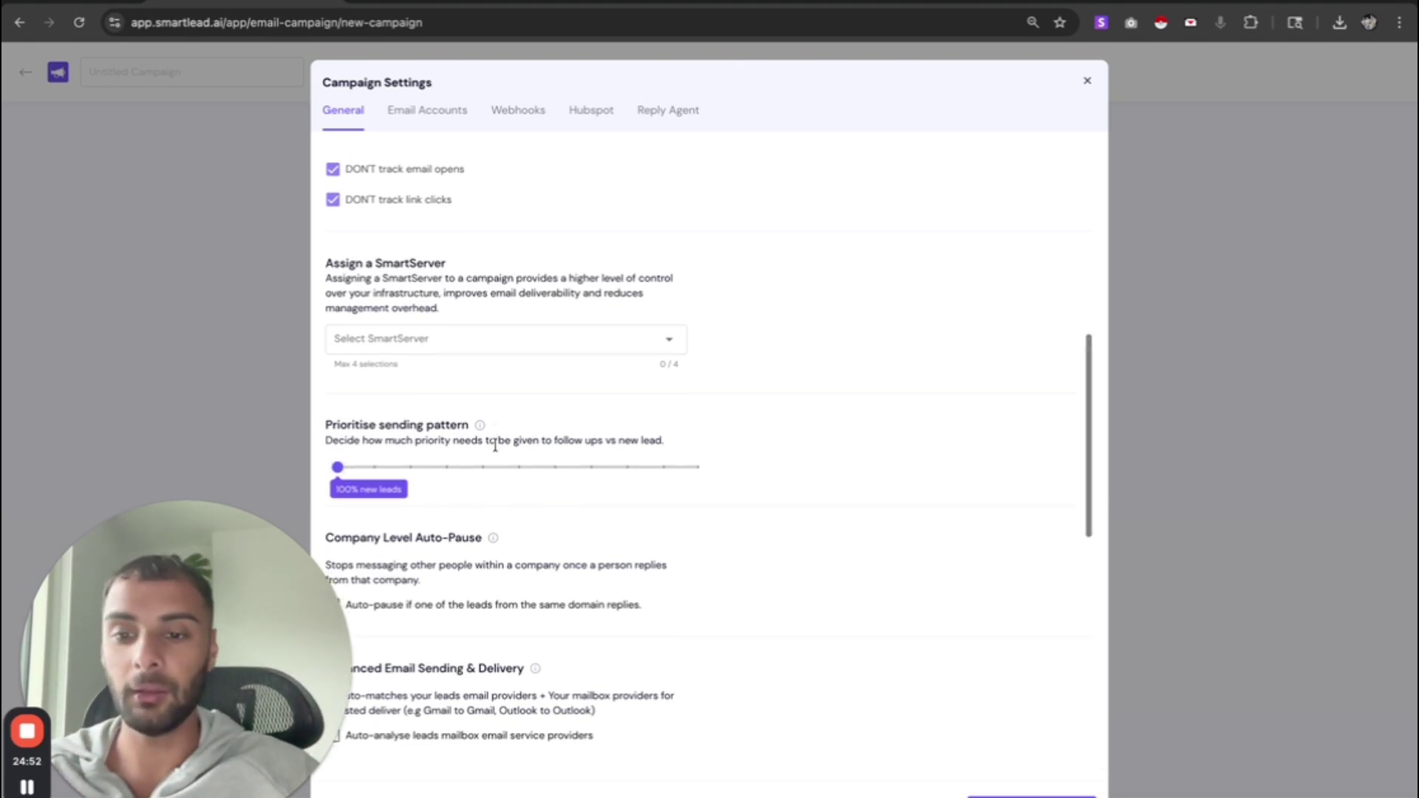
pyautogui.scroll(-3, 495, 455)
pyautogui.scroll(-2, 491, 450)
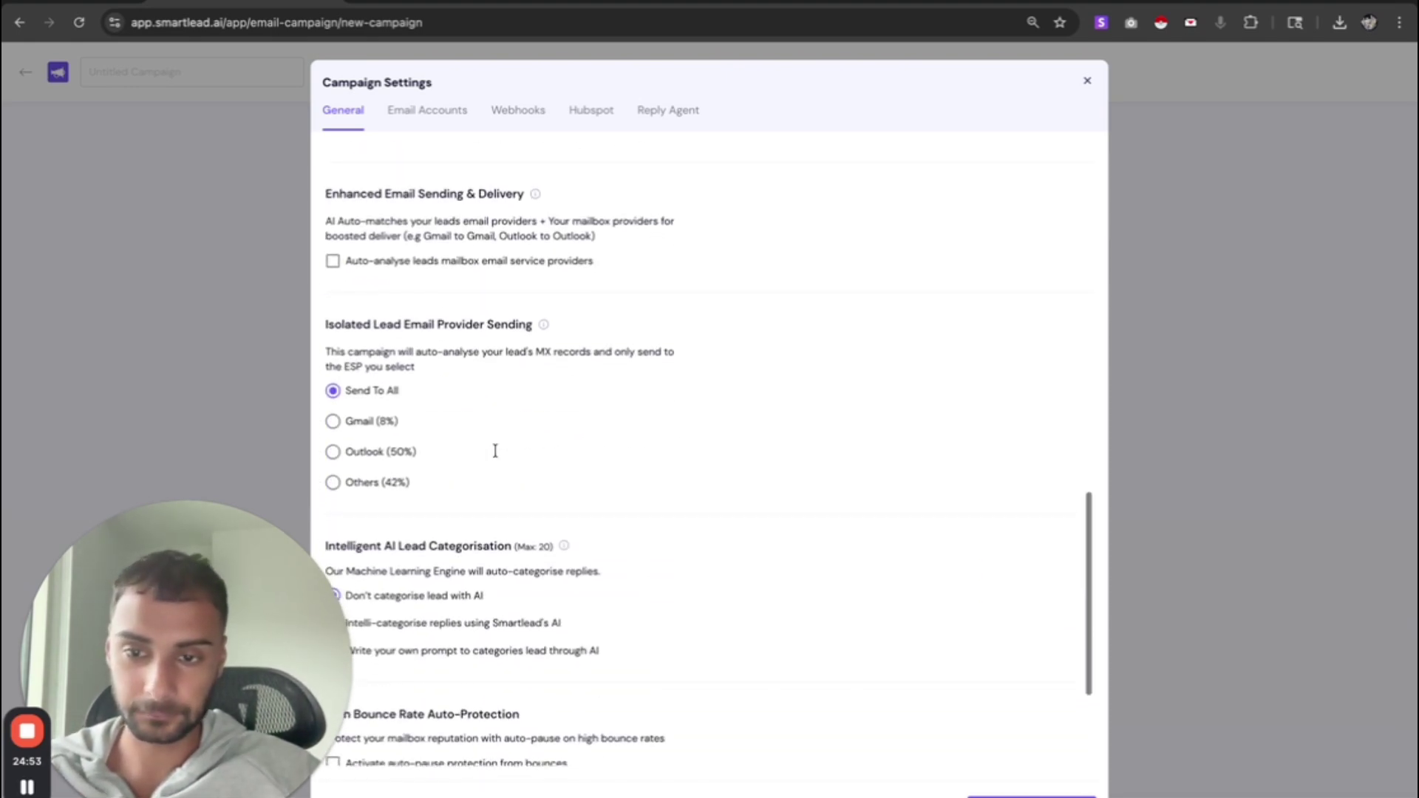
pyautogui.scroll(-1, 510, 348)
pyautogui.scroll(2, 510, 348)
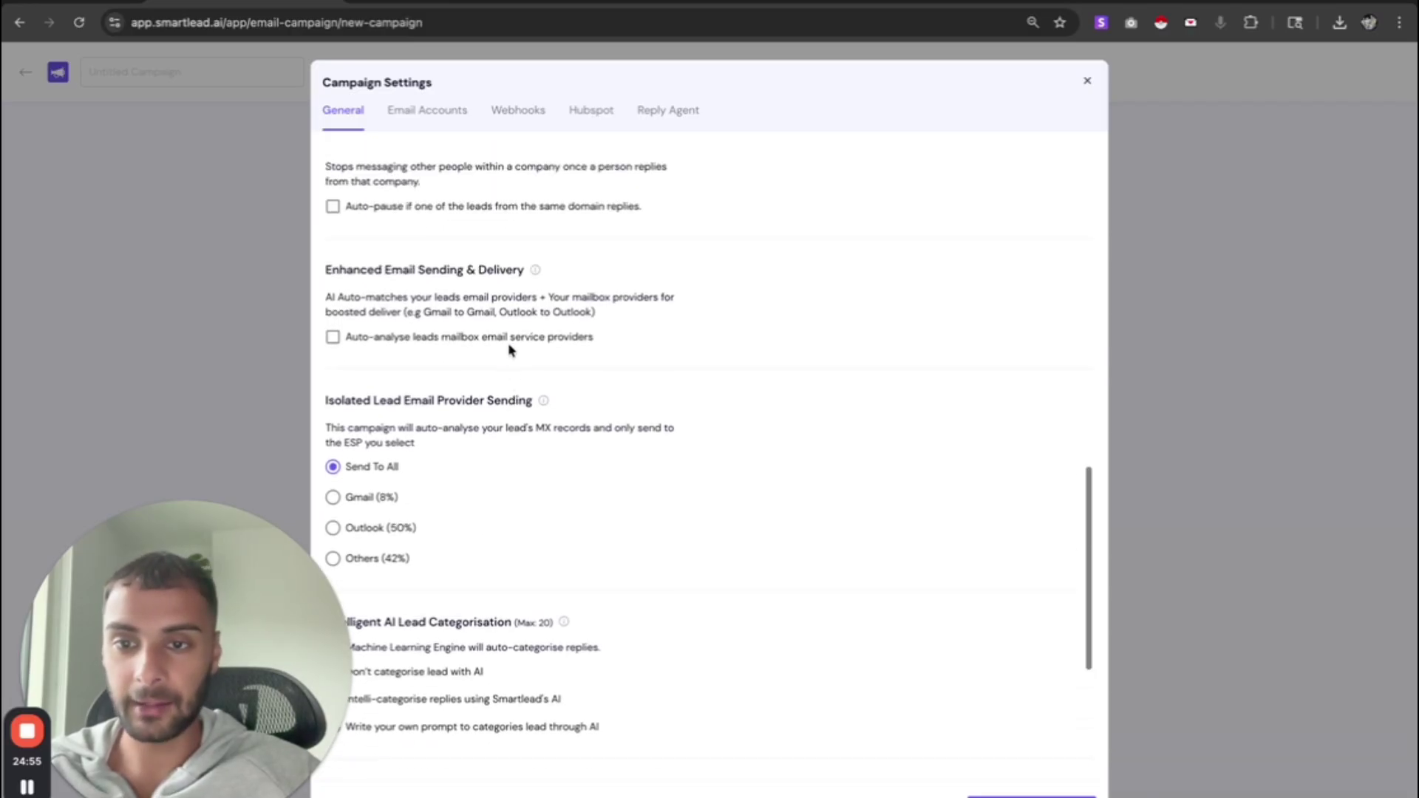
pyautogui.moveTo(338, 274); pyautogui.dragTo(576, 307)
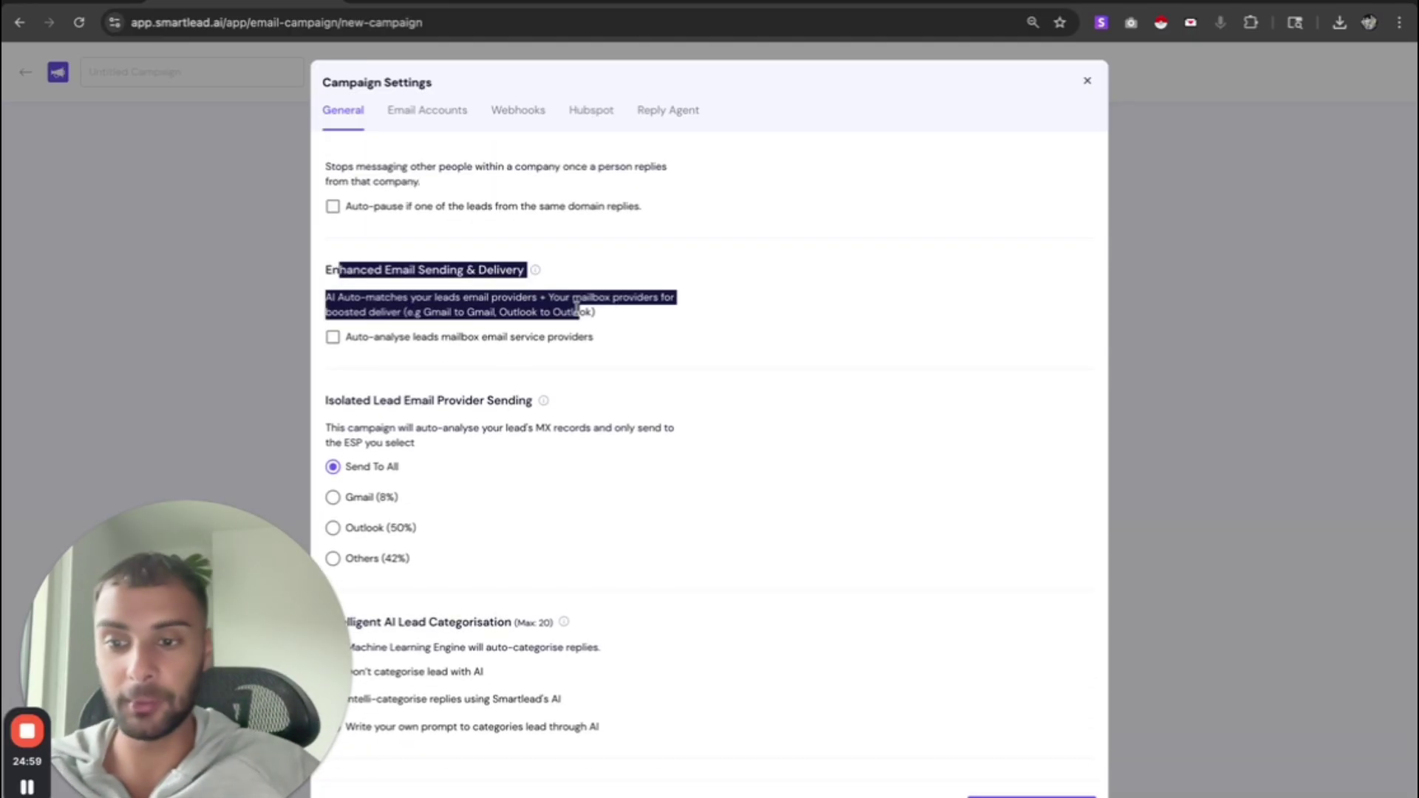
pyautogui.click(508, 346)
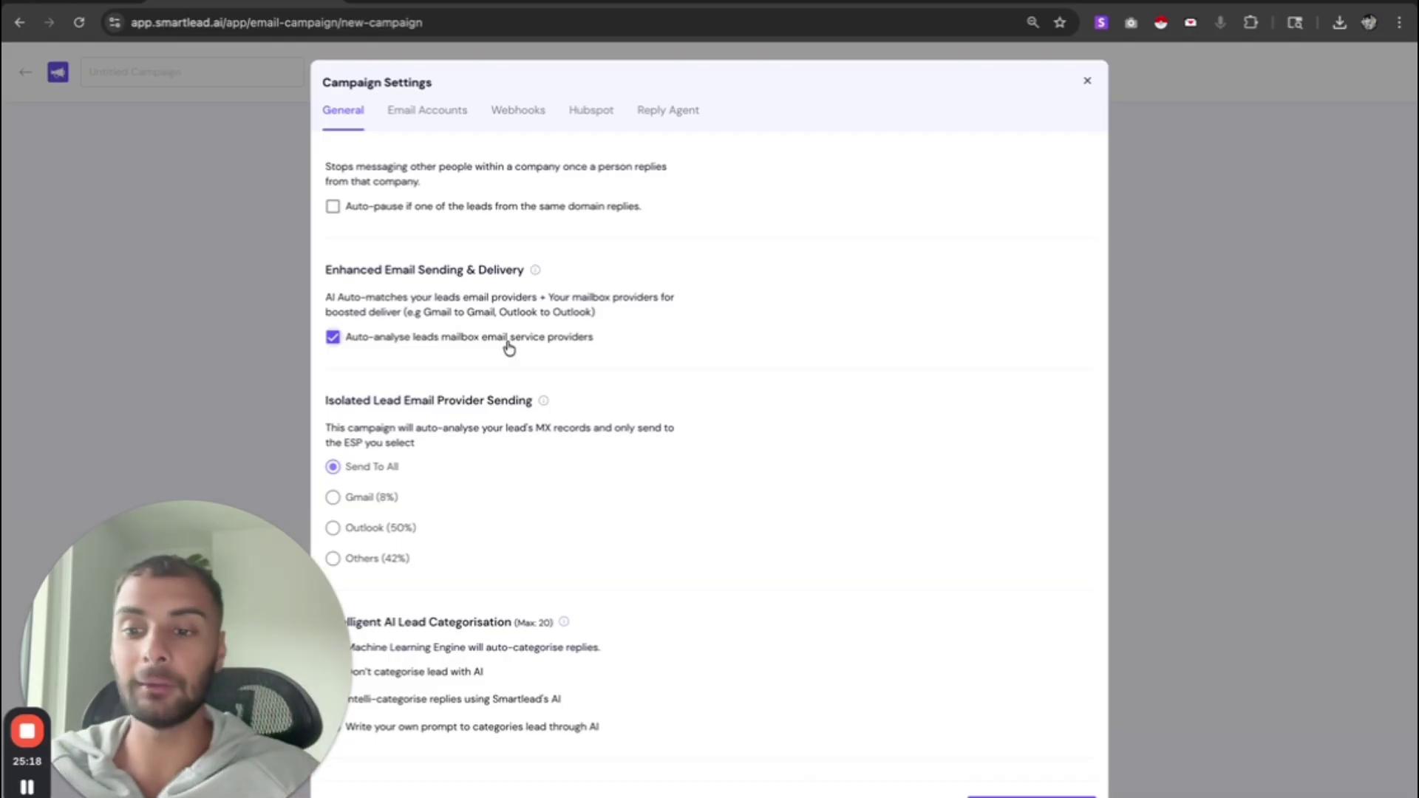
# - Review provider share percentages and sending choices, leaving Send To All, and glance at the Law spreadsheet
pyautogui.scroll(-5, 508, 348)
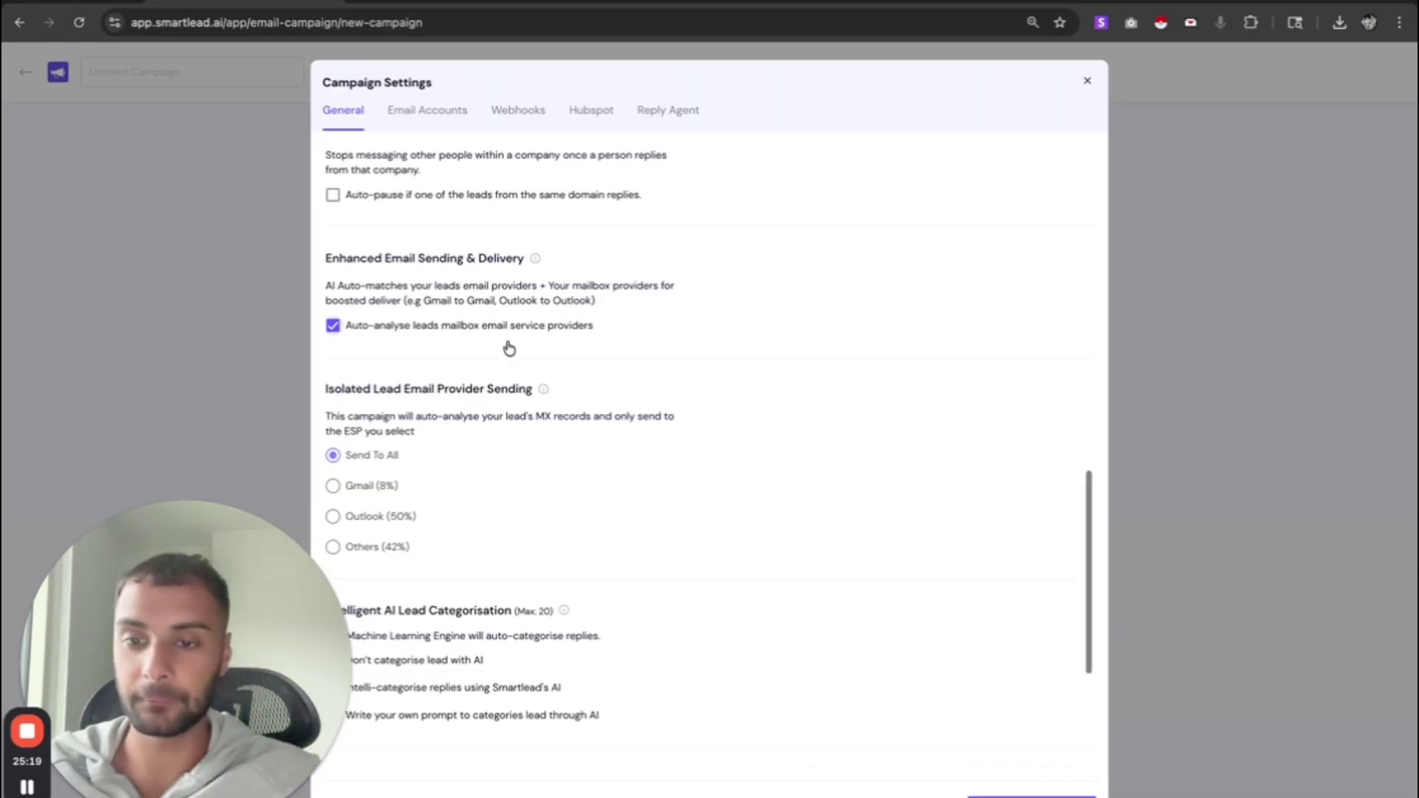
pyautogui.moveTo(364, 294); pyautogui.dragTo(343, 314)
pyautogui.moveTo(412, 343); pyautogui.dragTo(325, 340)
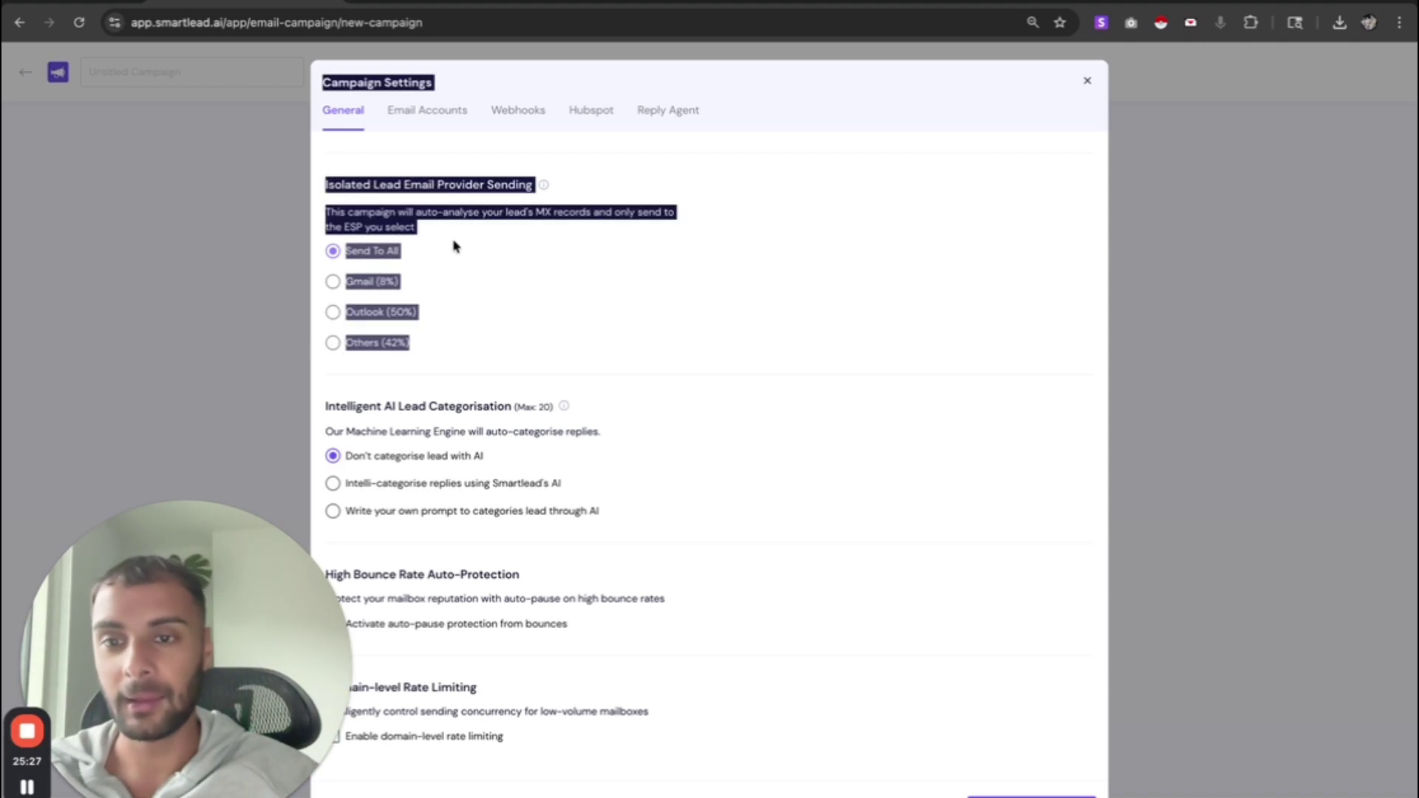
pyautogui.click(384, 259)
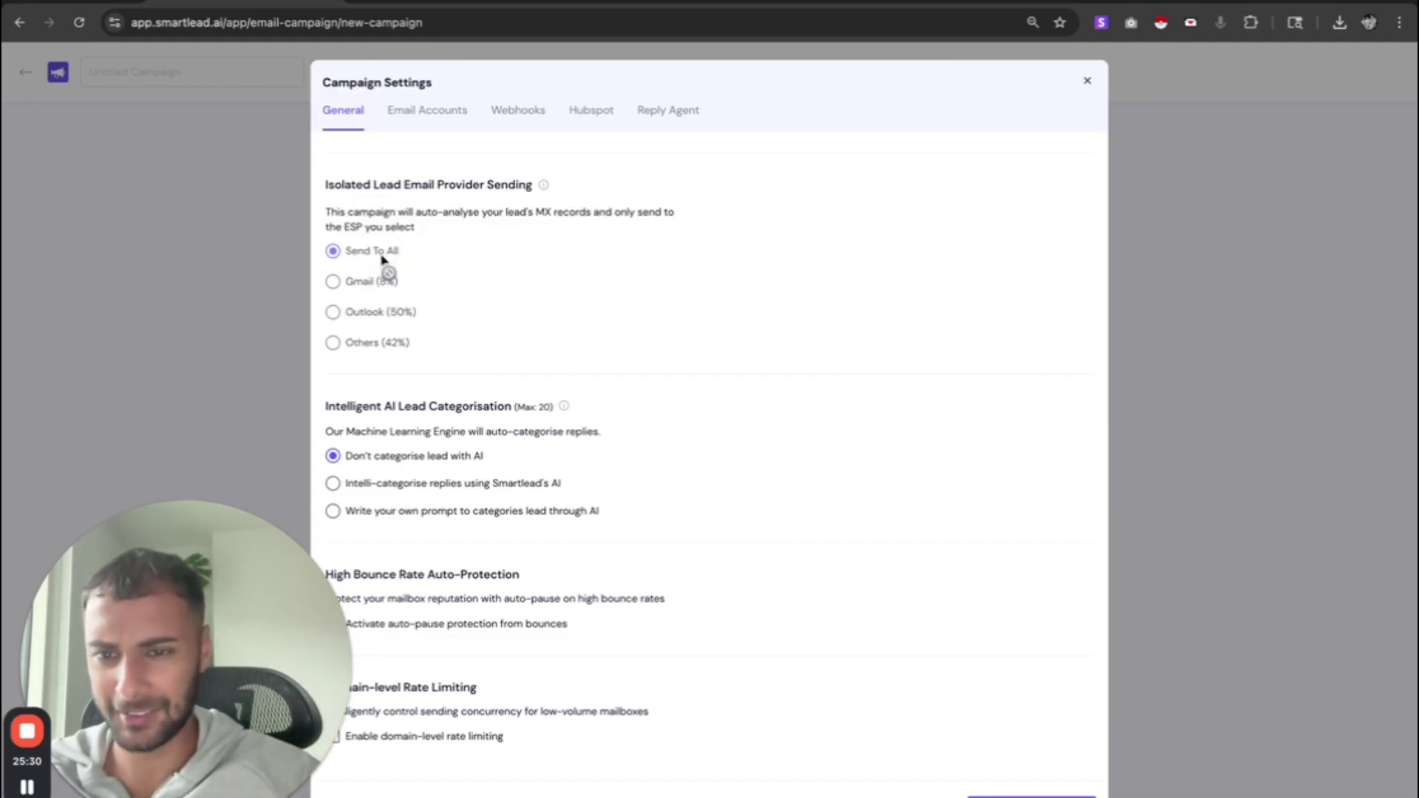
pyautogui.moveTo(383, 258); pyautogui.dragTo(387, 320)
pyautogui.hotkey('ctrl', 'Tab')
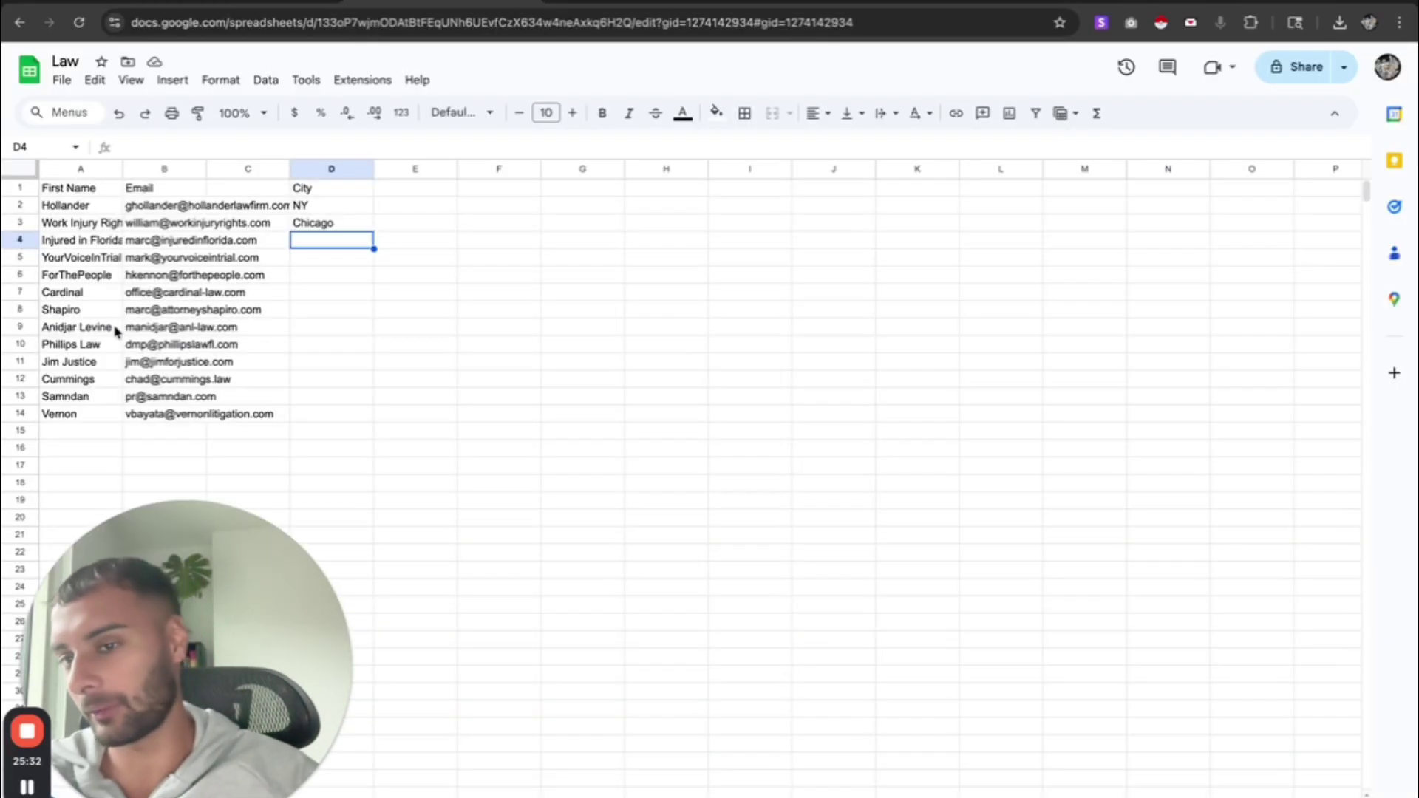
pyautogui.click(245, 8)
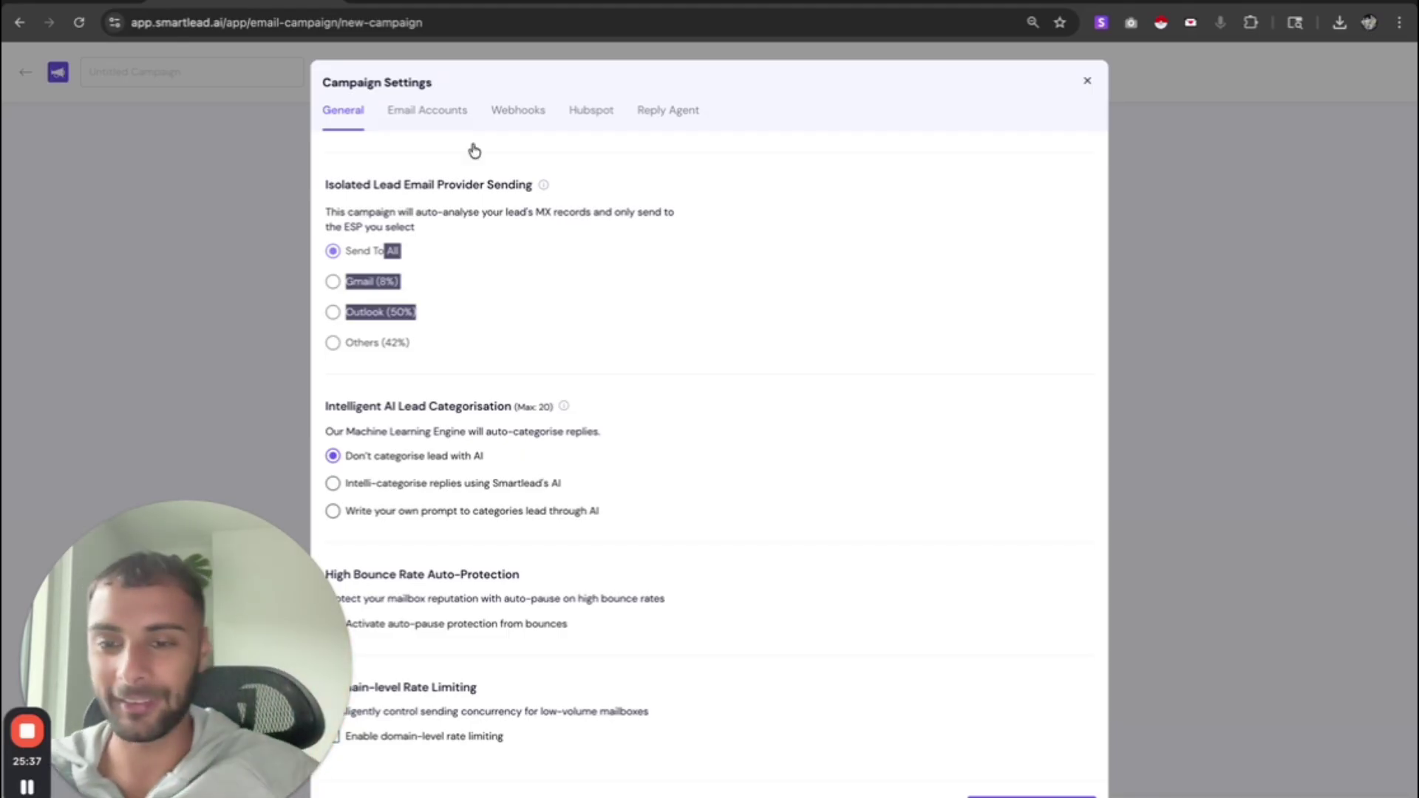
# - Turn on Smartlead's AI categorisation of lead replies
pyautogui.scroll(-1, 502, 170)
pyautogui.moveTo(349, 339); pyautogui.dragTo(538, 353)
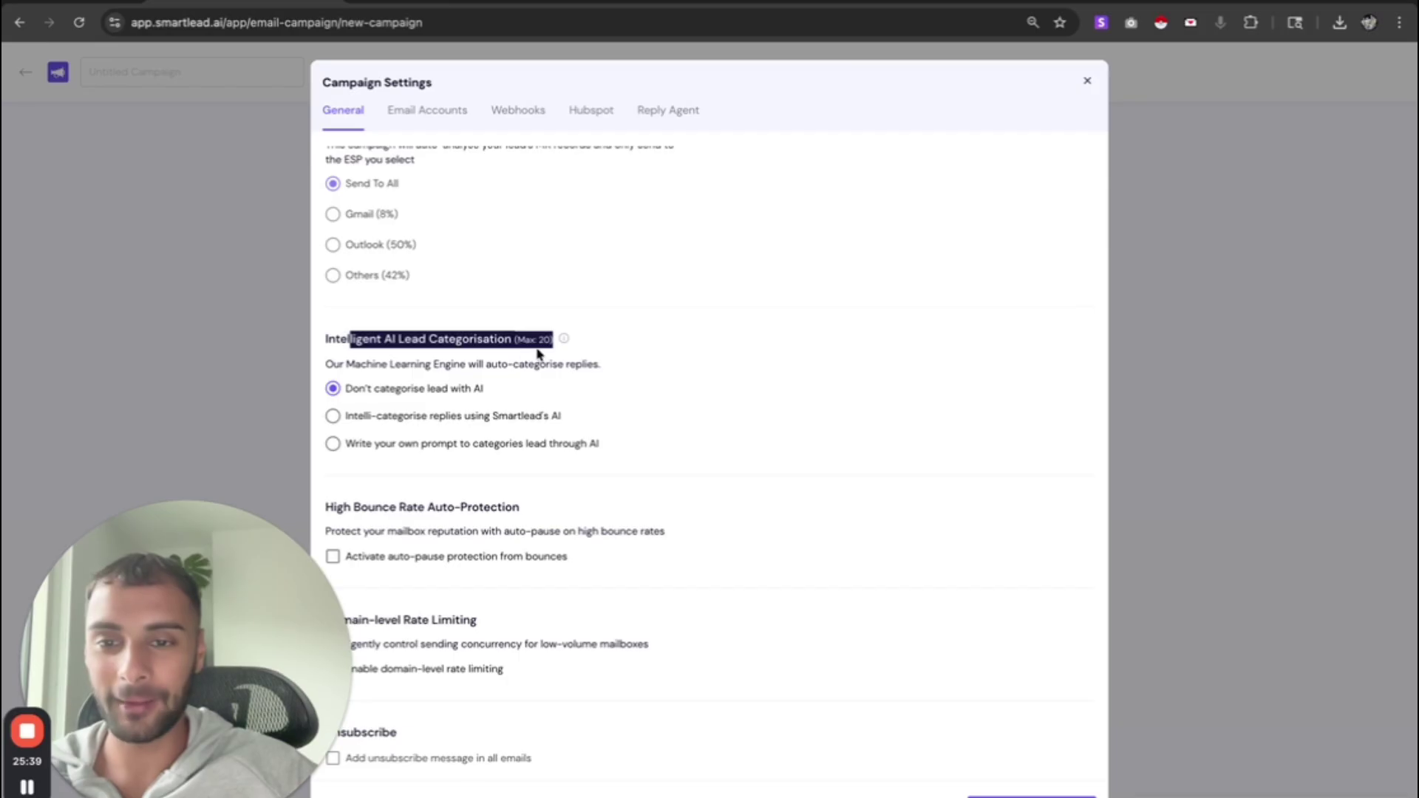
pyautogui.tripleClick(467, 350)
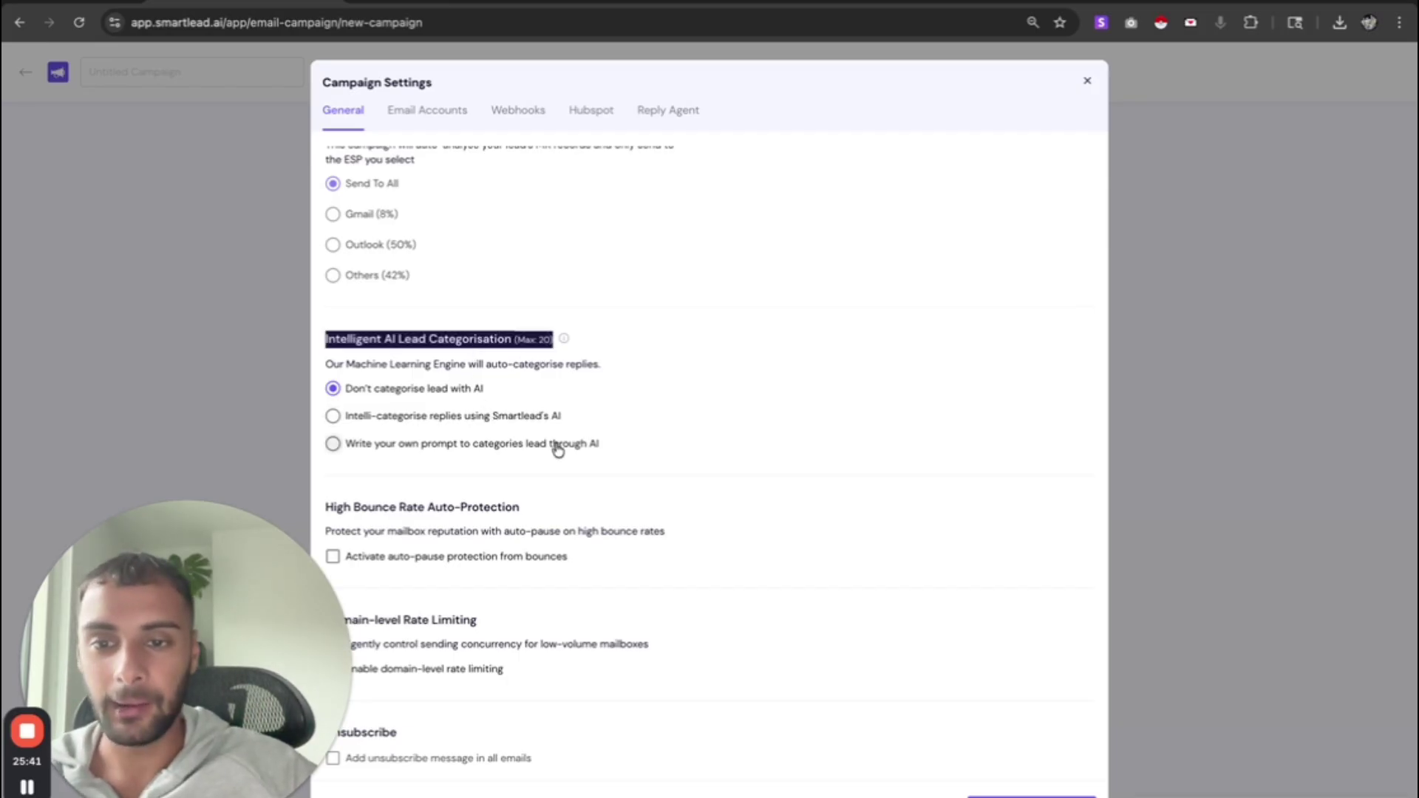
pyautogui.click(368, 418)
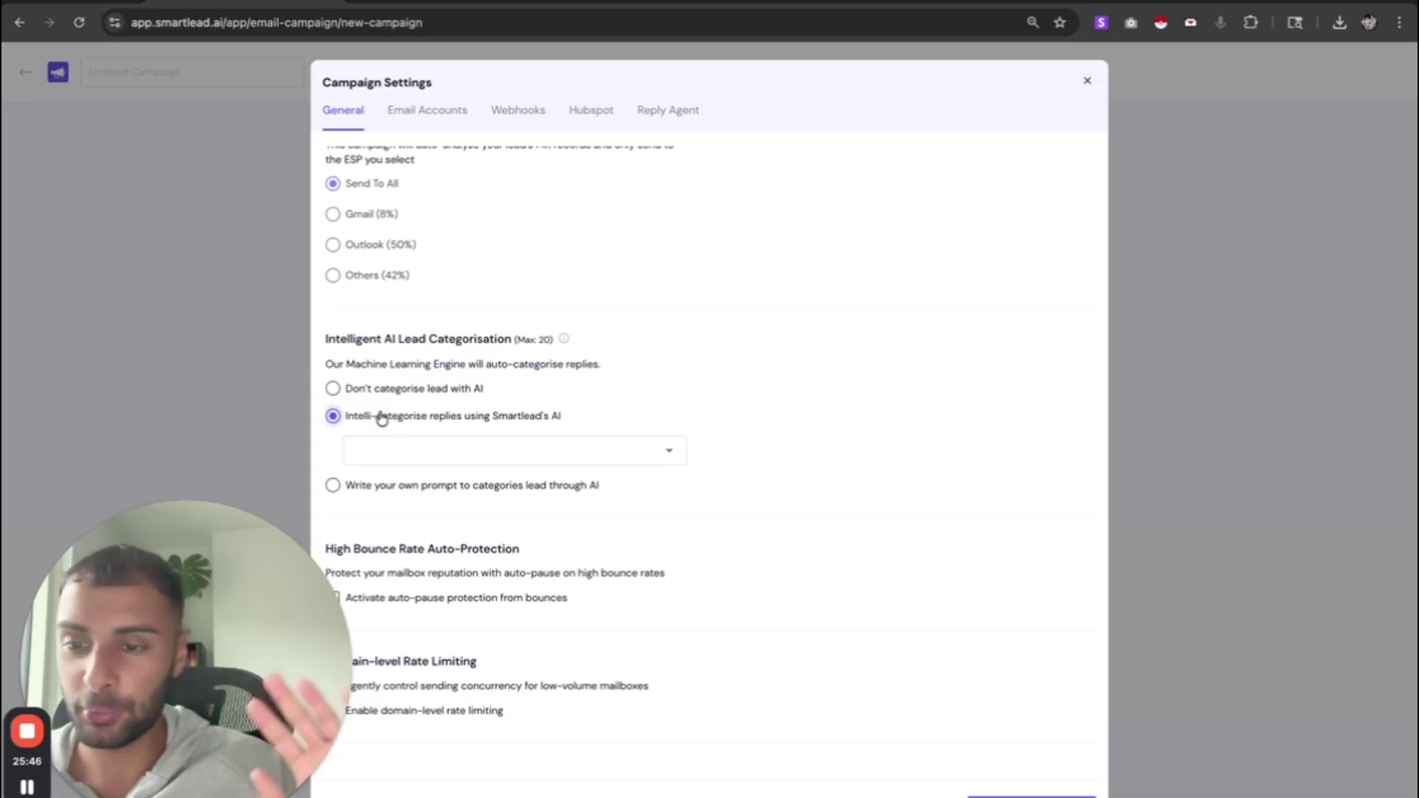
# - Add seven reply categories: Do Not Contact, Information Request, Out Of Office, Wrong Person, Interested, Meeting Request, Not Interested
pyautogui.click(487, 450)
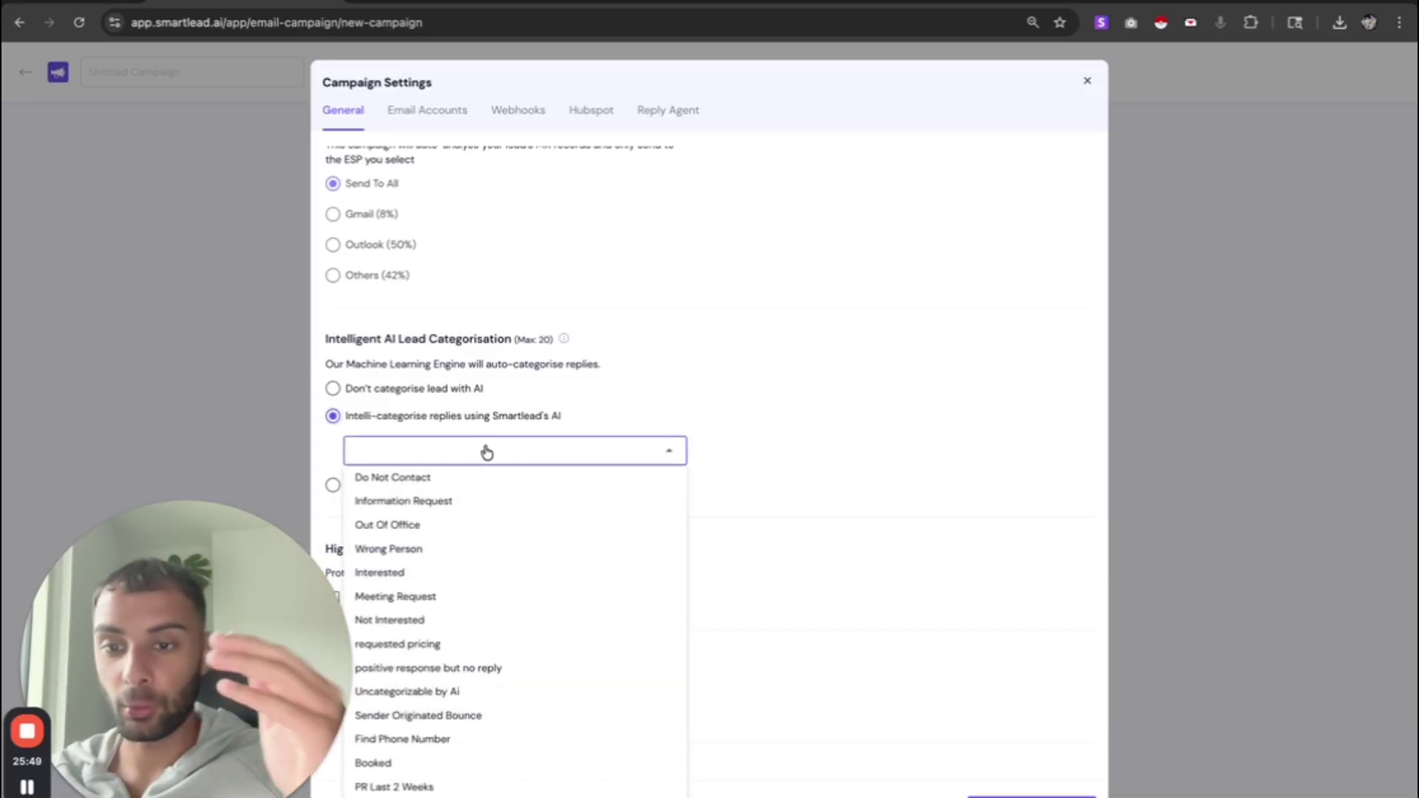
pyautogui.click(459, 480)
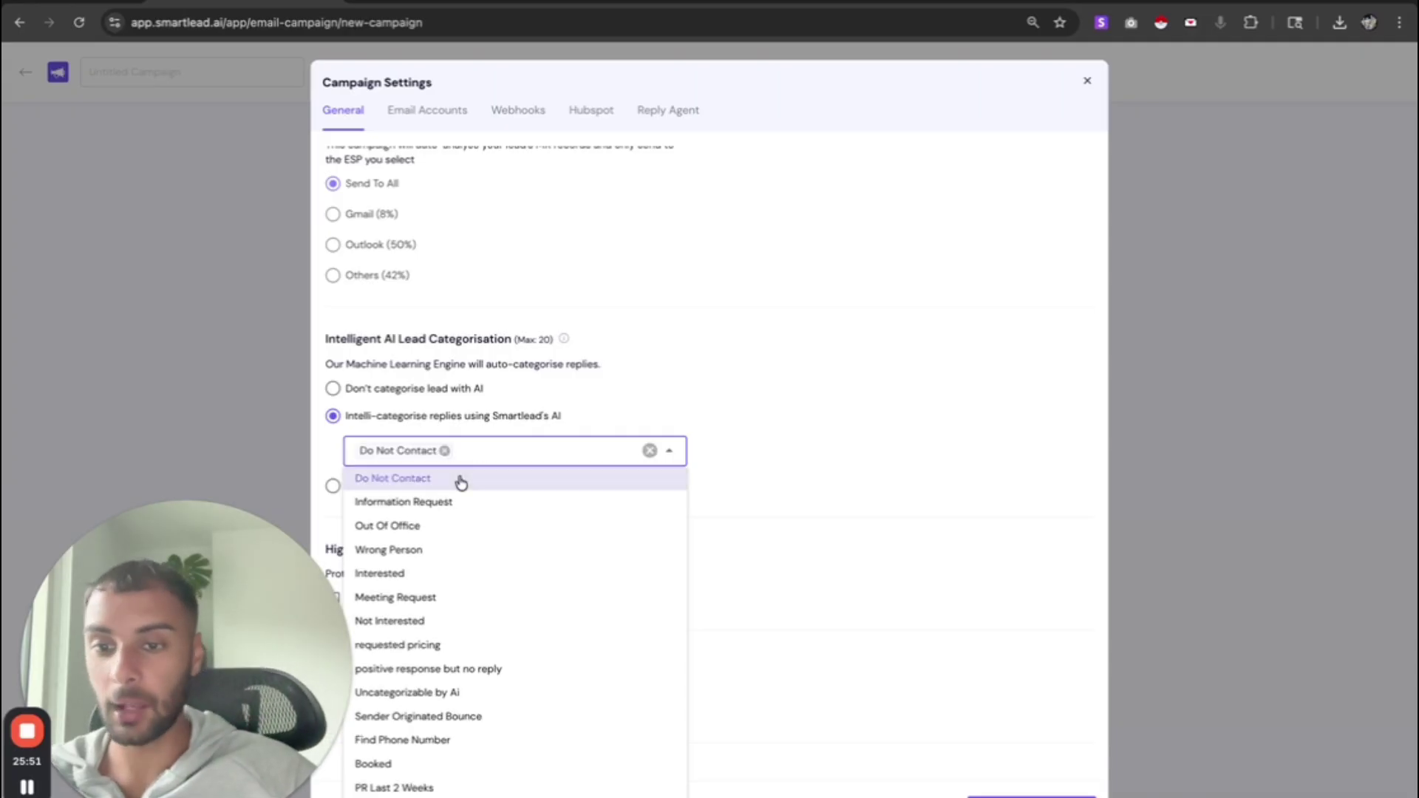
pyautogui.click(448, 503)
pyautogui.click(442, 528)
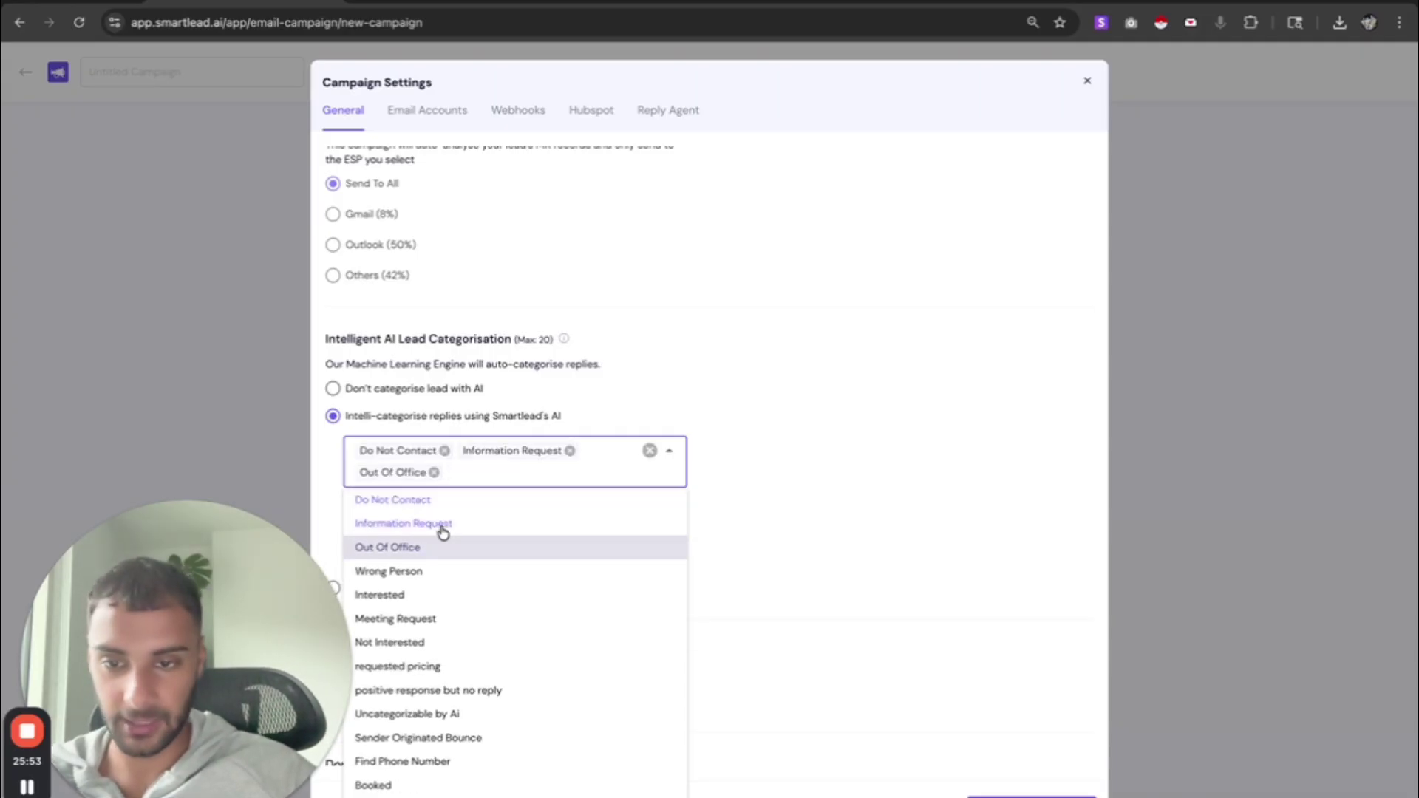
pyautogui.click(425, 572)
pyautogui.click(415, 596)
pyautogui.click(416, 622)
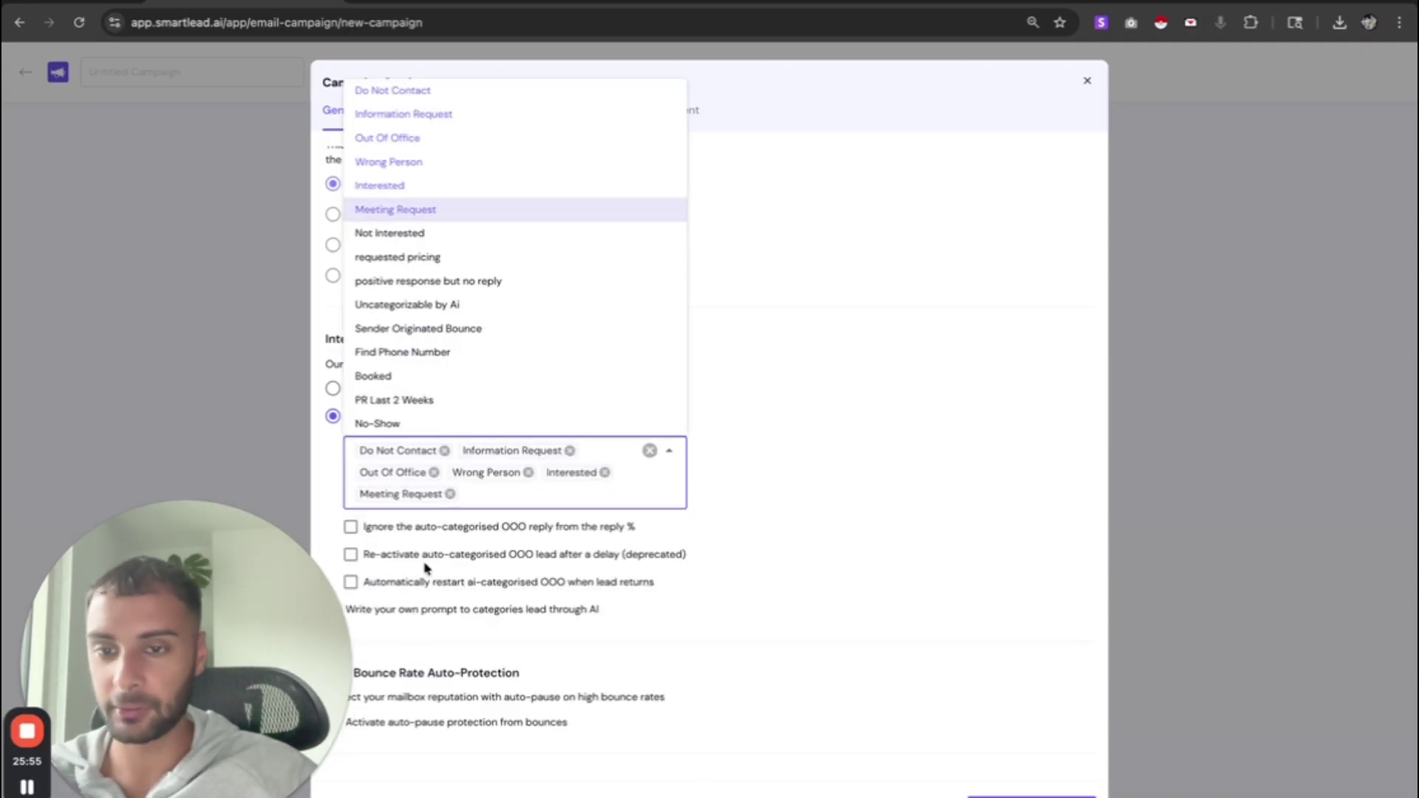
pyautogui.click(416, 233)
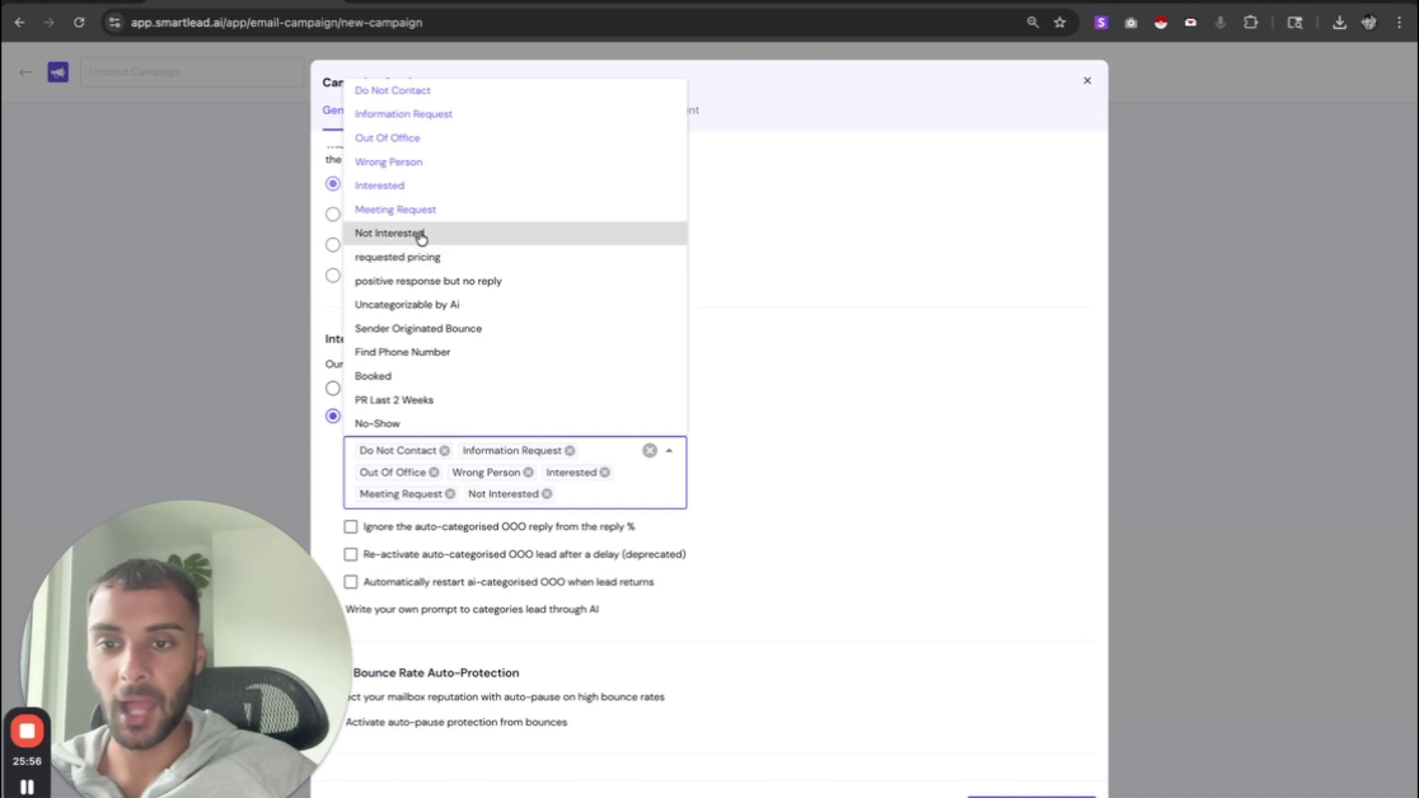
# - Automatically restart AI-categorised out-of-office leads when they return
pyautogui.click(814, 213)
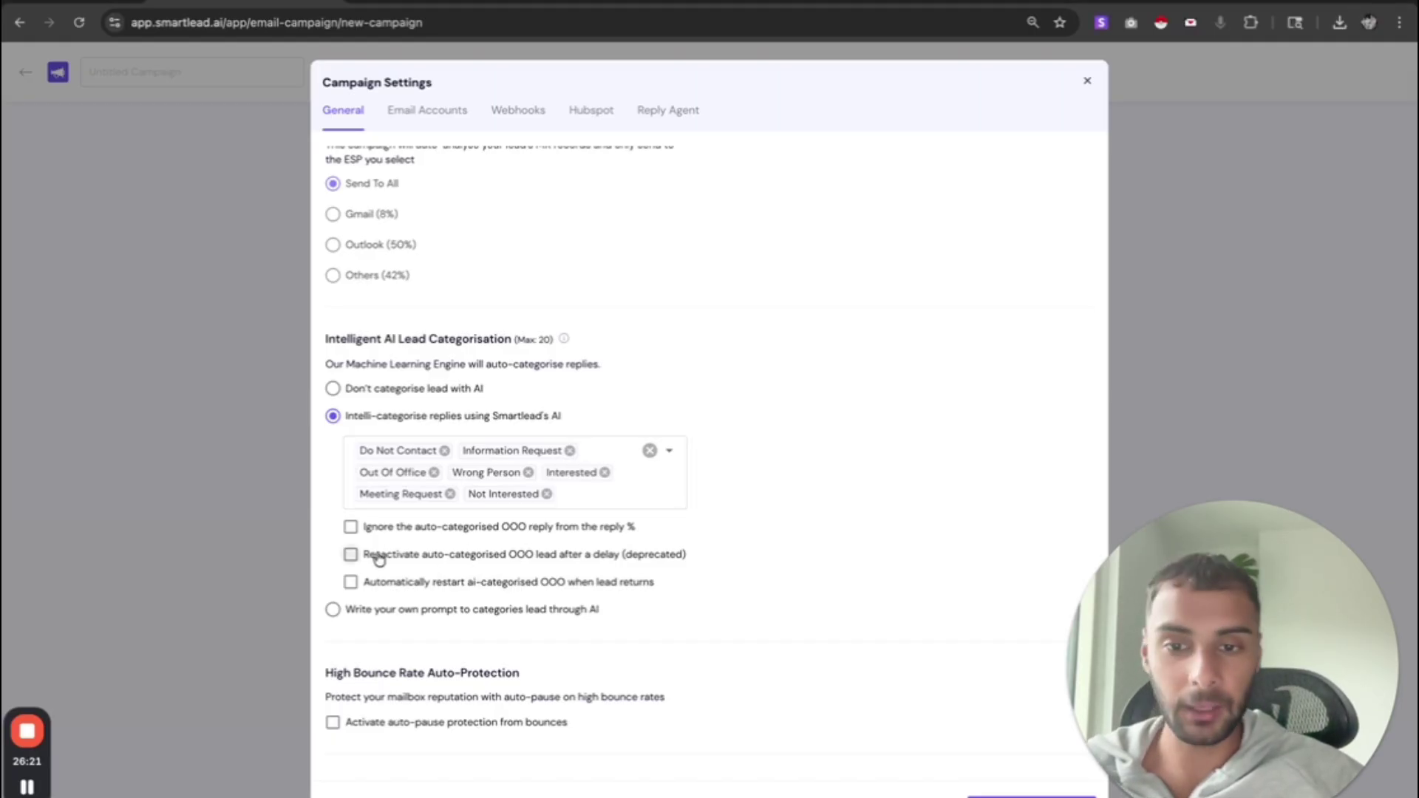
pyautogui.click(526, 584)
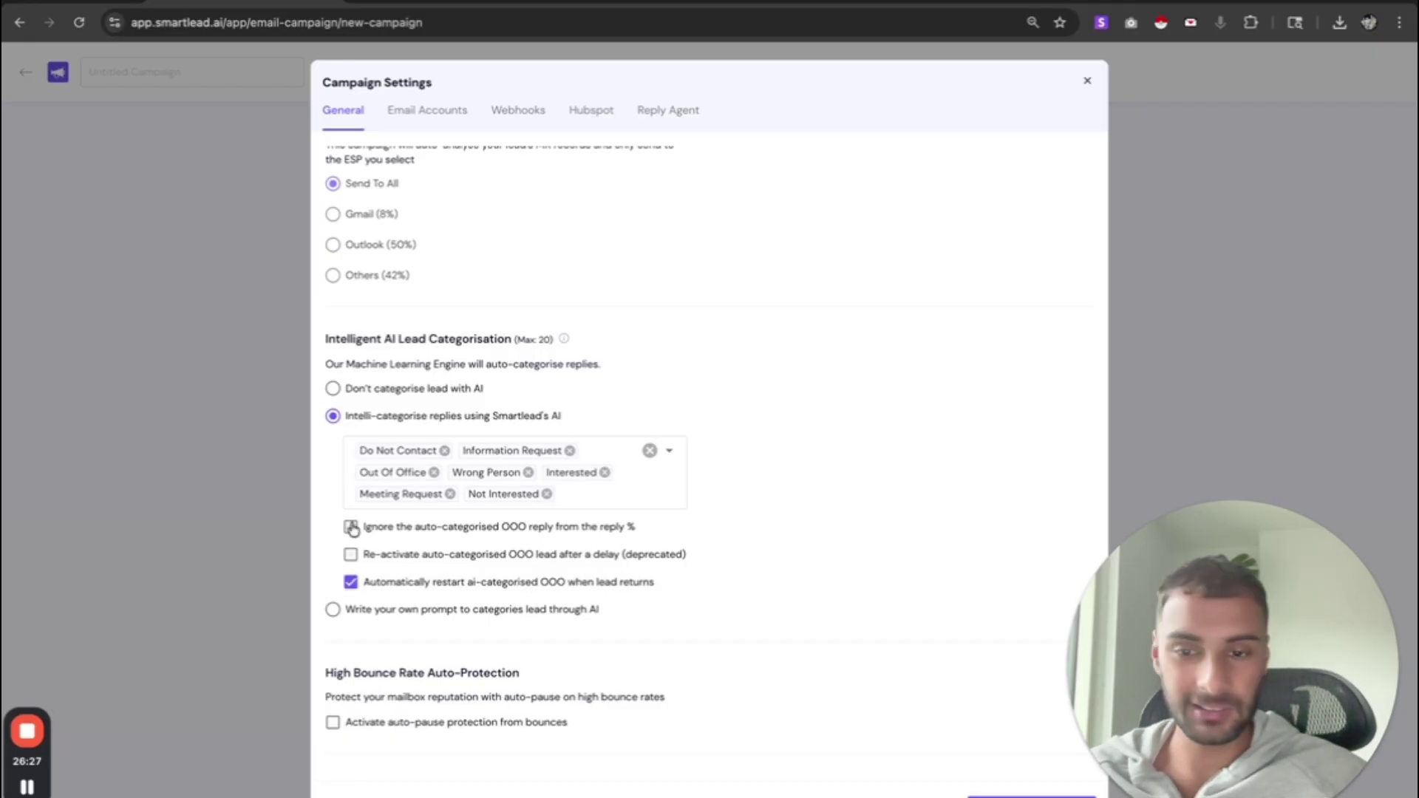
pyautogui.scroll(-3, 527, 591)
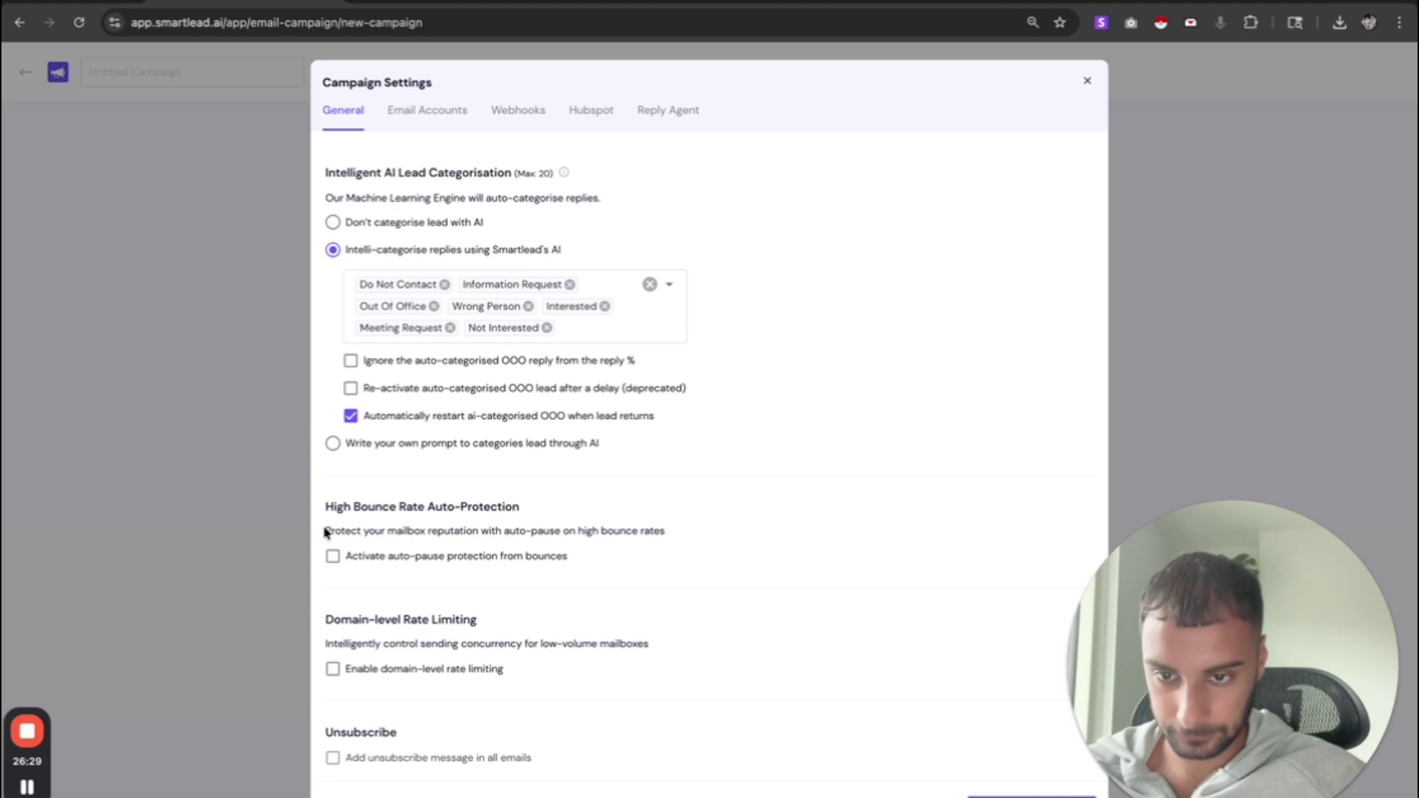
# - Turn on auto-pause protection from high bounce rates
pyautogui.moveTo(324, 529); pyautogui.dragTo(665, 532)
pyautogui.click(397, 523)
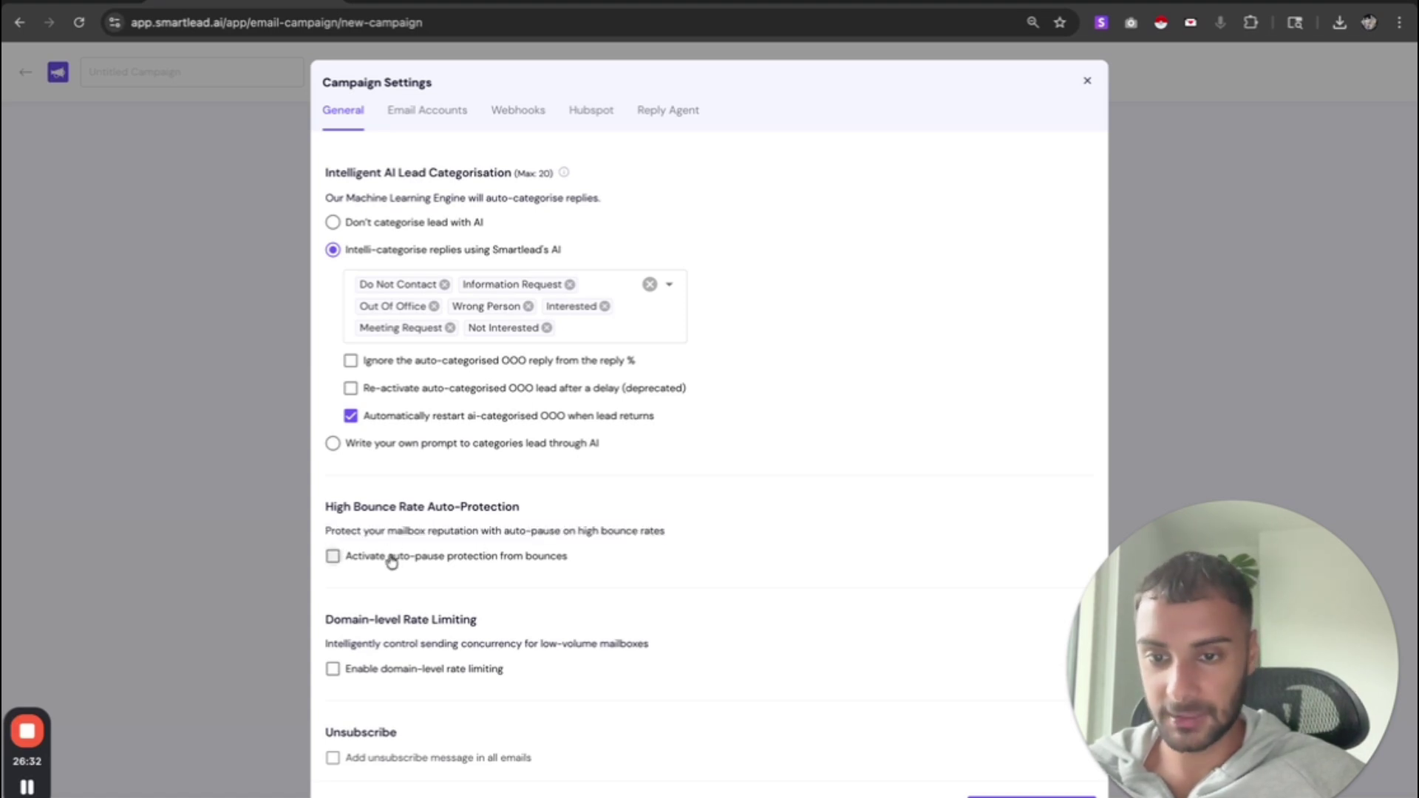
pyautogui.click(333, 556)
pyautogui.moveTo(318, 529); pyautogui.dragTo(584, 529)
pyautogui.doubleClick(586, 529)
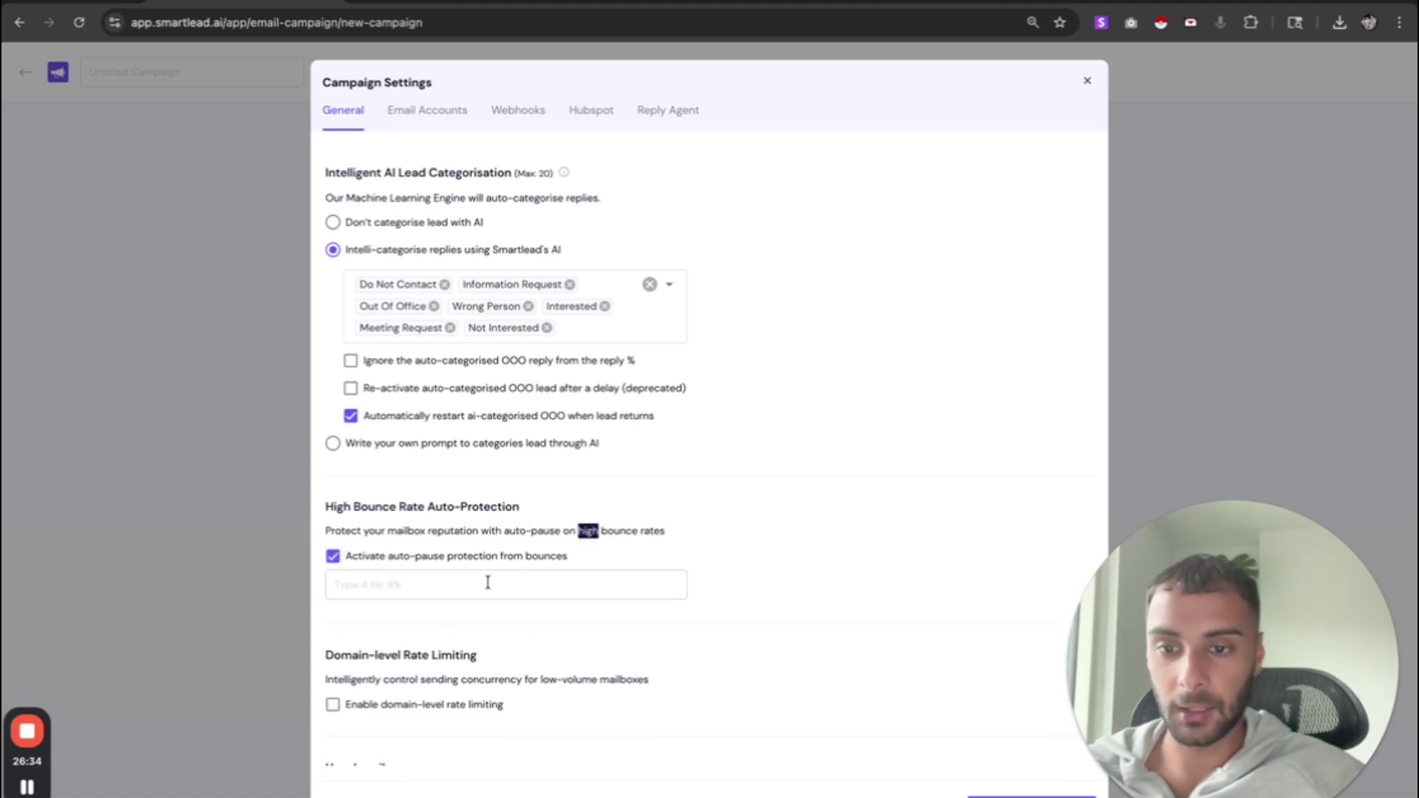
pyautogui.click(386, 525)
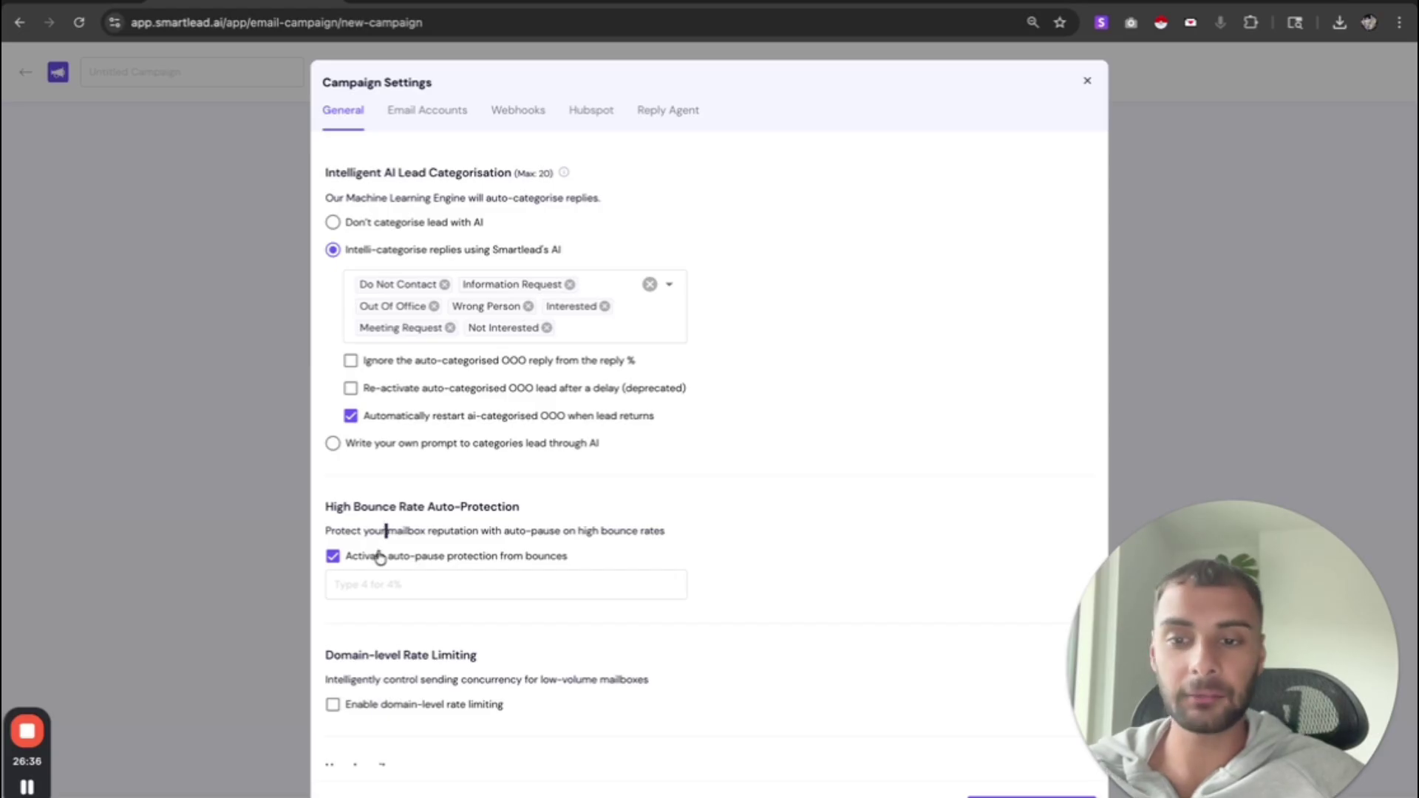
pyautogui.moveTo(376, 556); pyautogui.dragTo(567, 561)
pyautogui.click(545, 559)
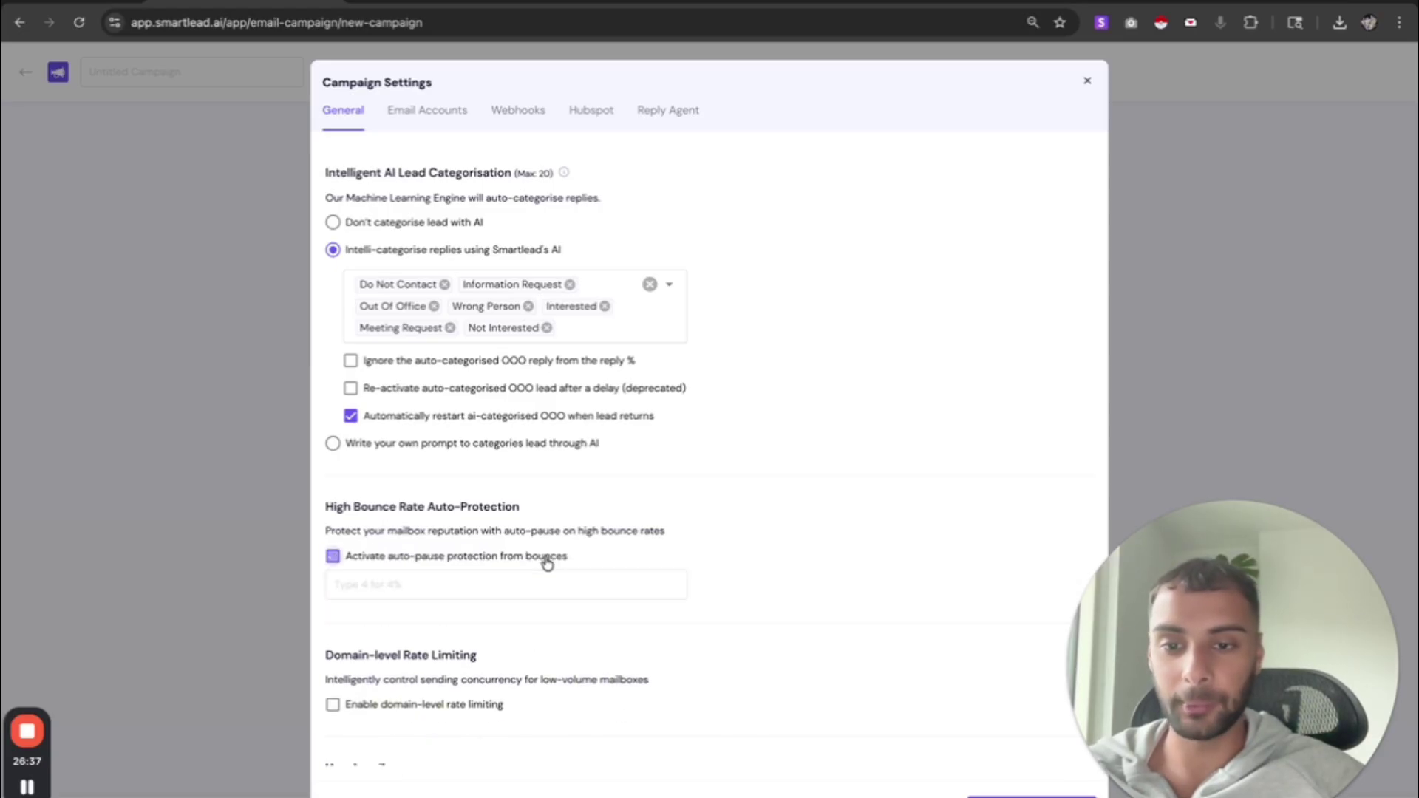
# - Set the bounce-rate auto-pause threshold to 3%
pyautogui.click(476, 585)
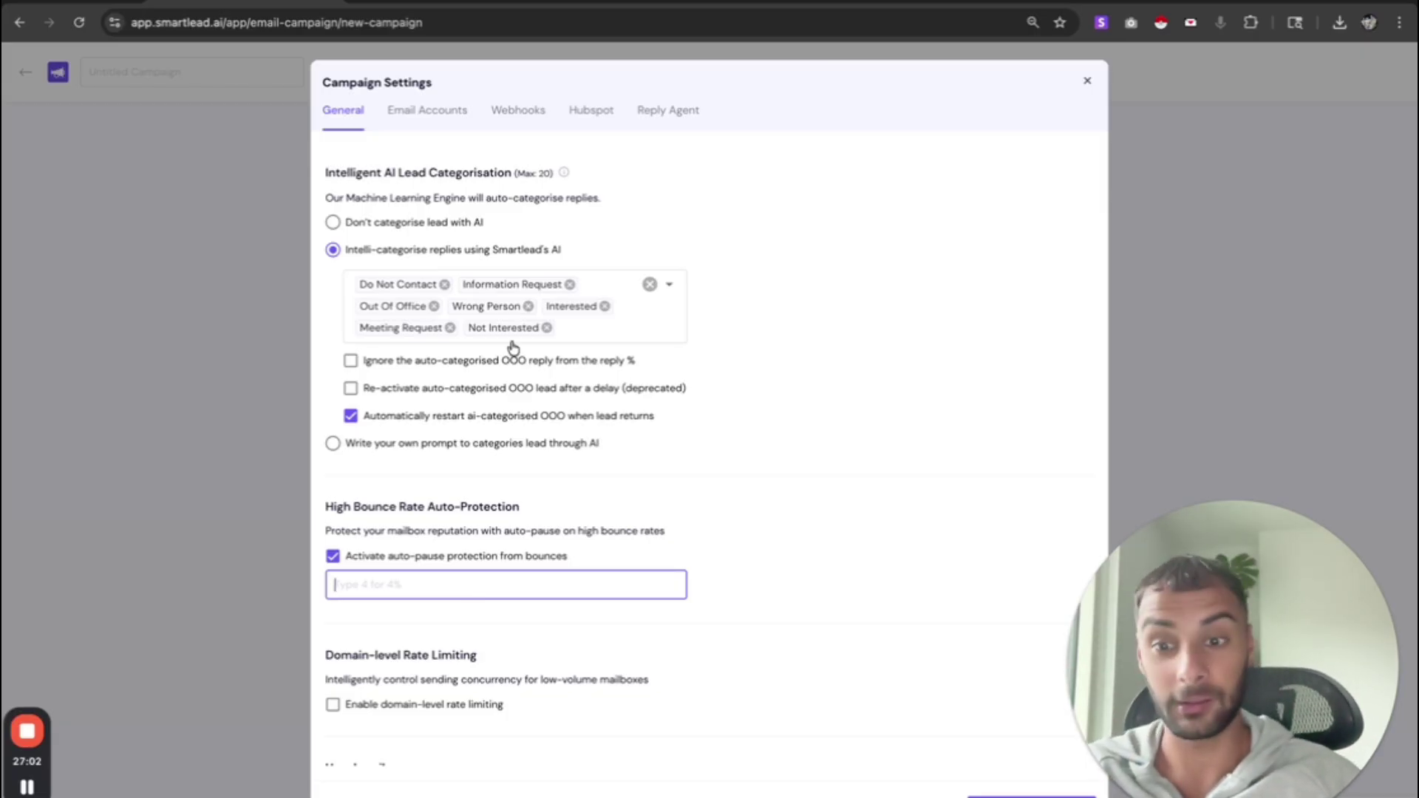
pyautogui.write('3%')
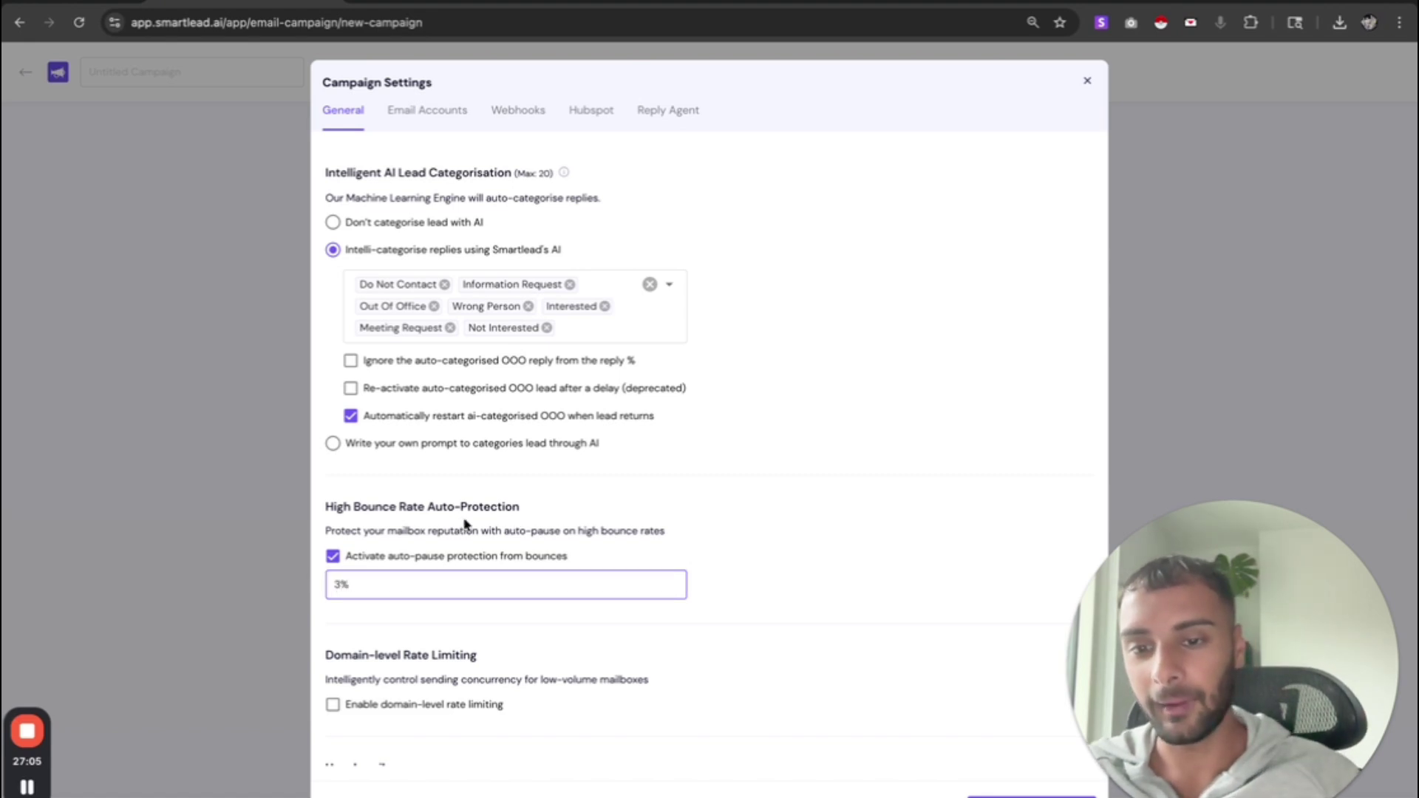
pyautogui.moveTo(325, 531); pyautogui.dragTo(618, 533)
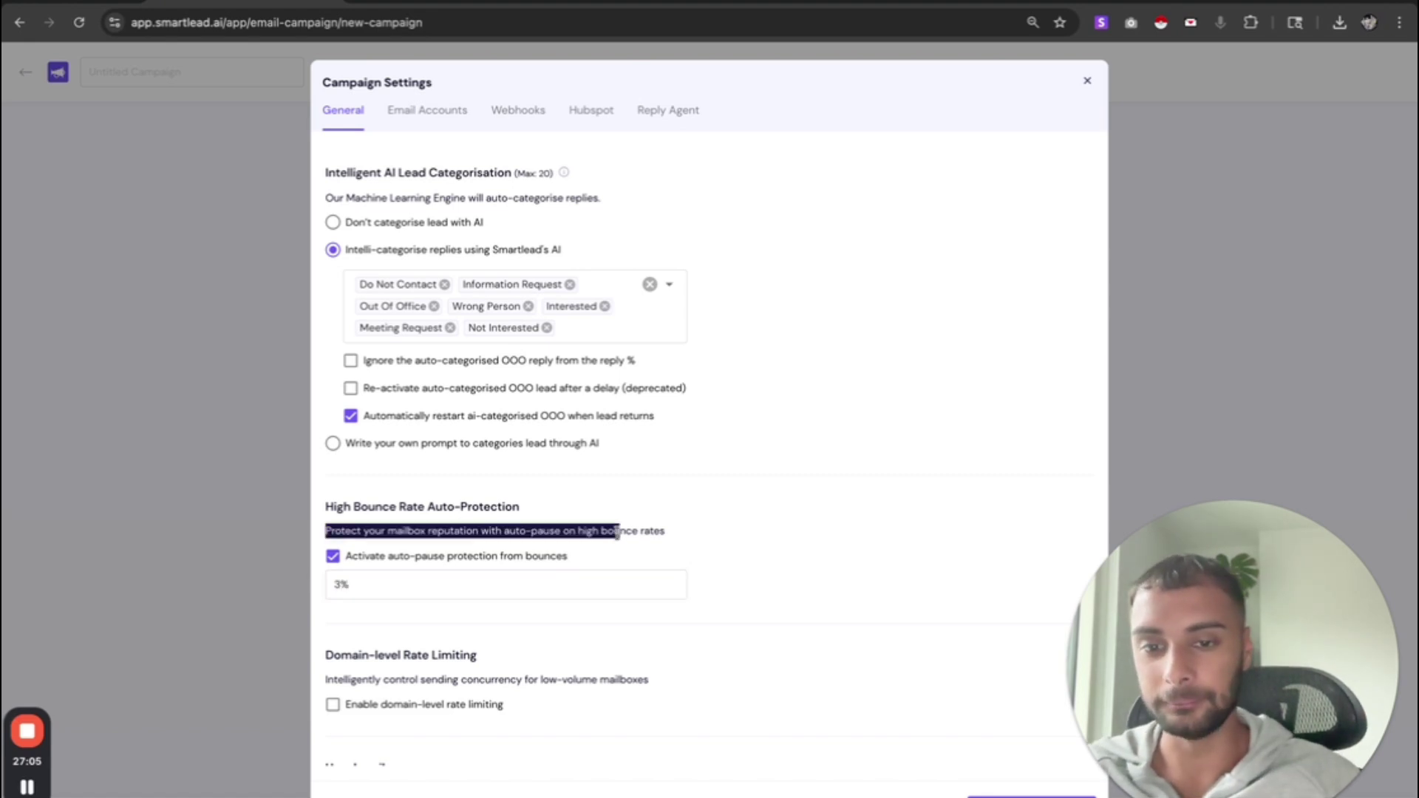
pyautogui.scroll(-1, 618, 533)
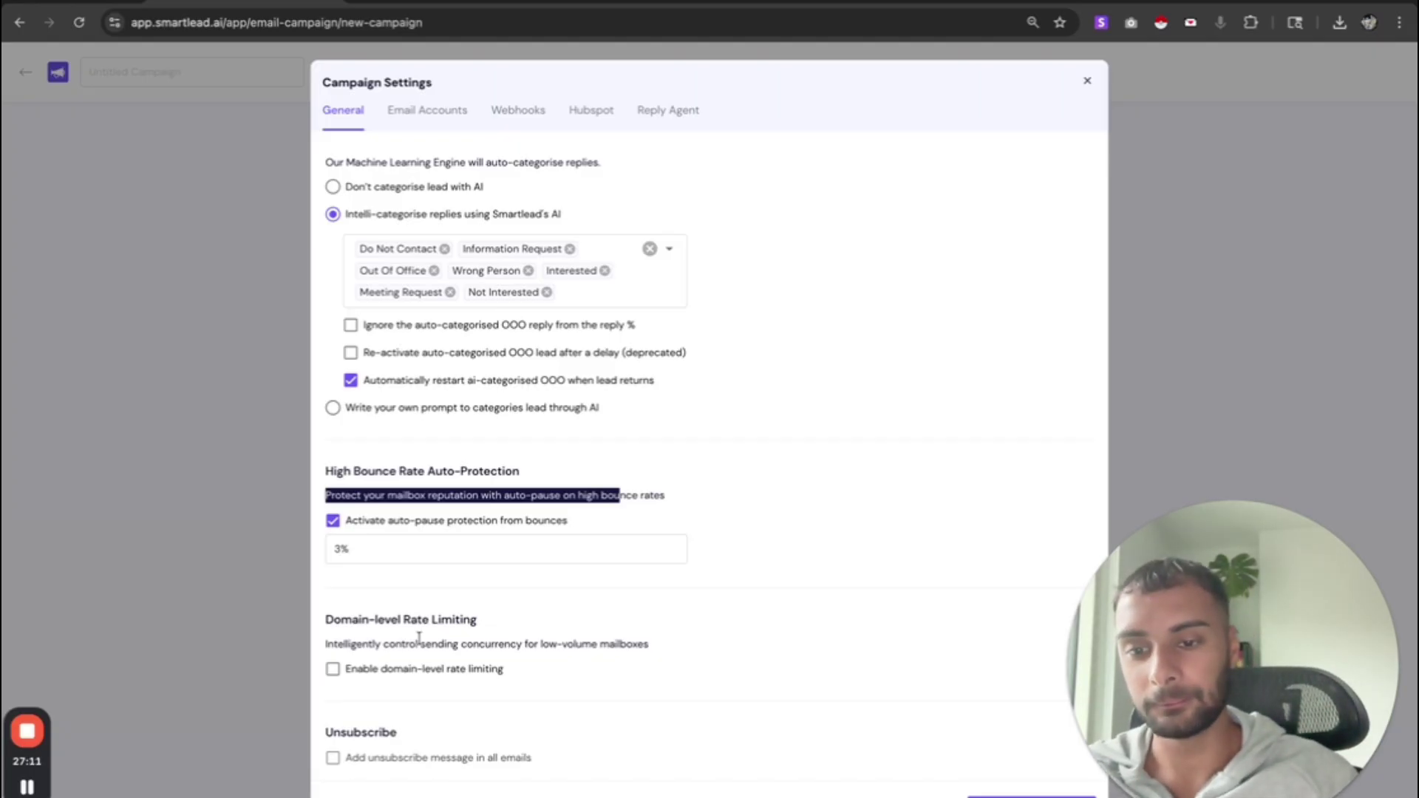
pyautogui.moveTo(408, 643); pyautogui.dragTo(621, 660)
# - Tick 'Enable domain-level rate limiting' and read through its info note
pyautogui.tripleClick(590, 644)
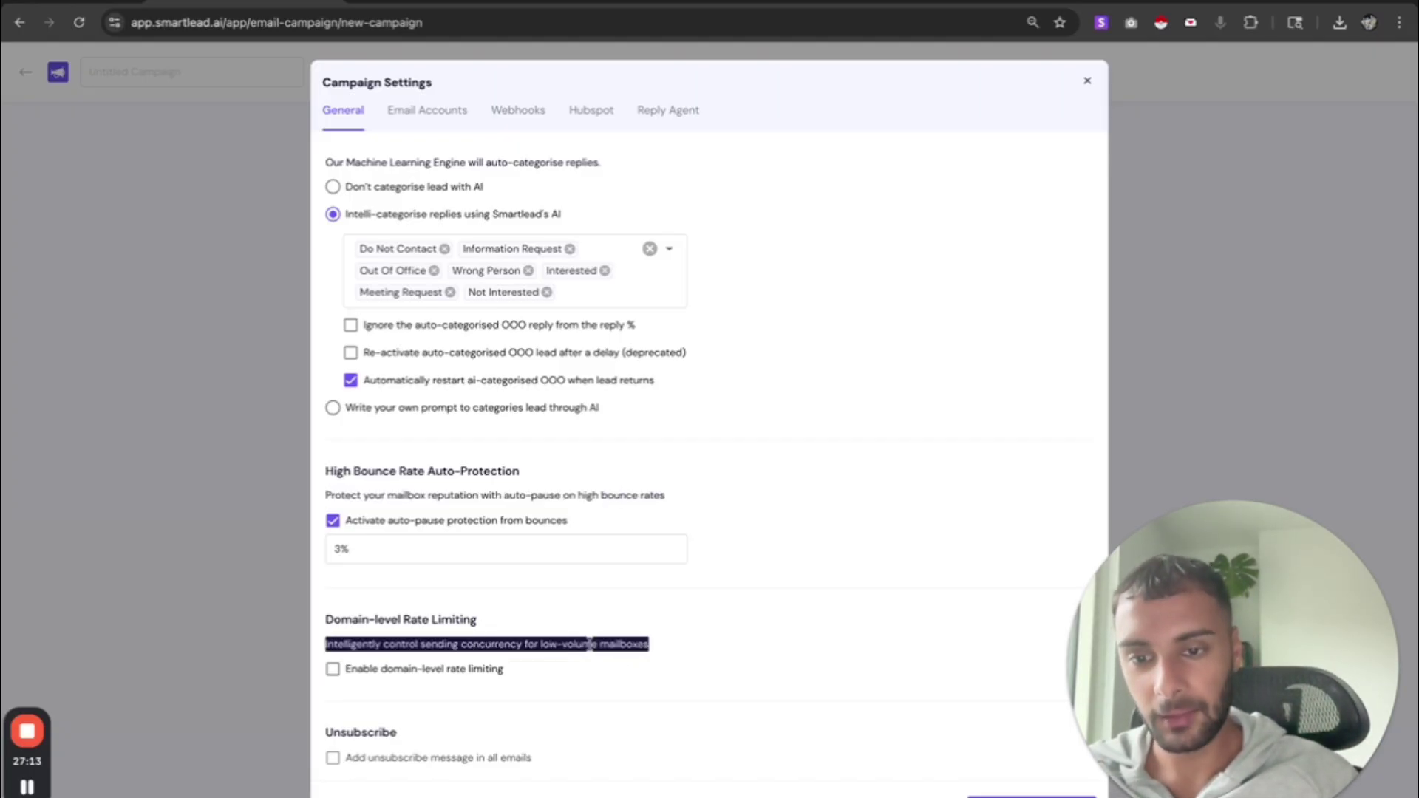
pyautogui.click(456, 674)
pyautogui.moveTo(455, 674); pyautogui.dragTo(501, 728)
pyautogui.click(502, 728)
pyautogui.scroll(-1, 495, 726)
pyautogui.scroll(-1, 495, 726)
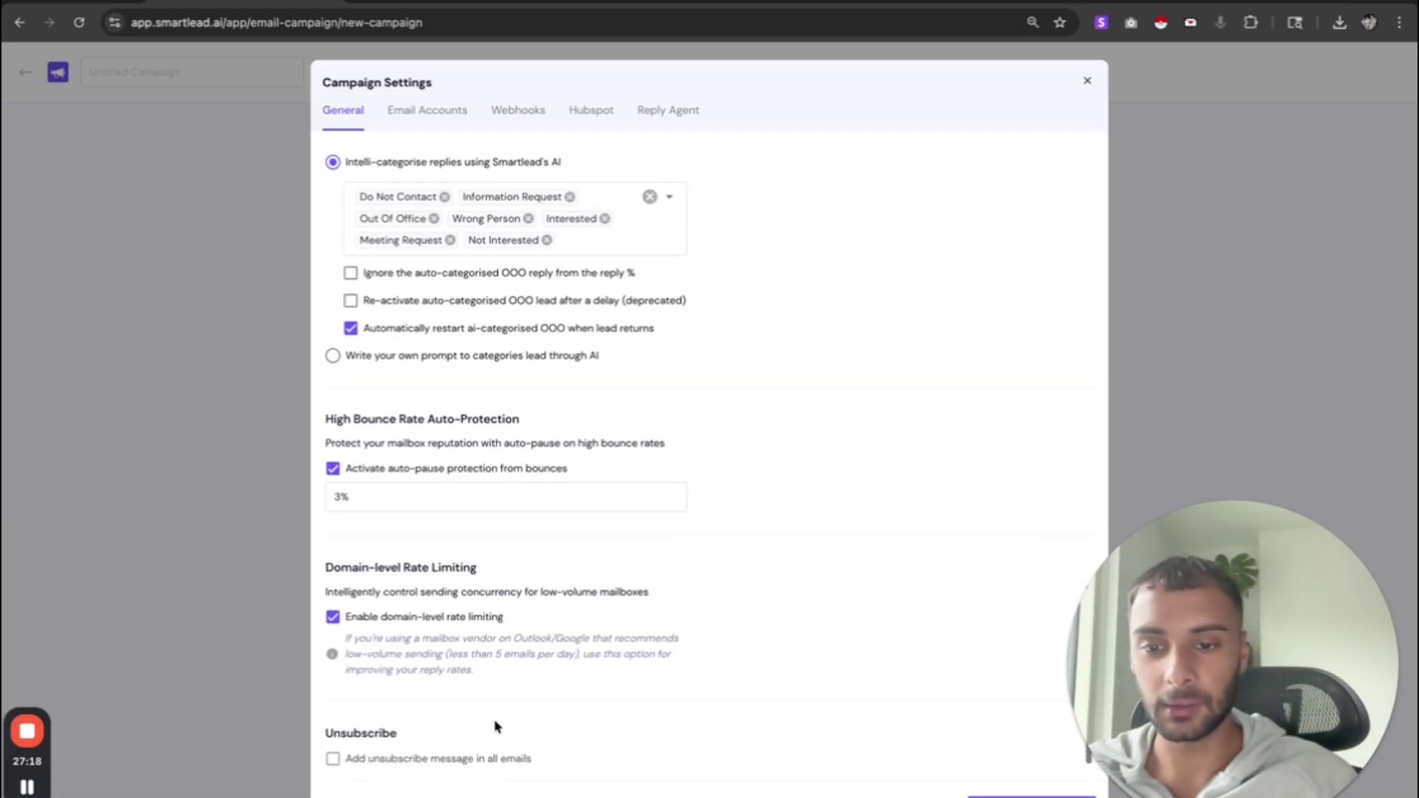
pyautogui.tripleClick(410, 636)
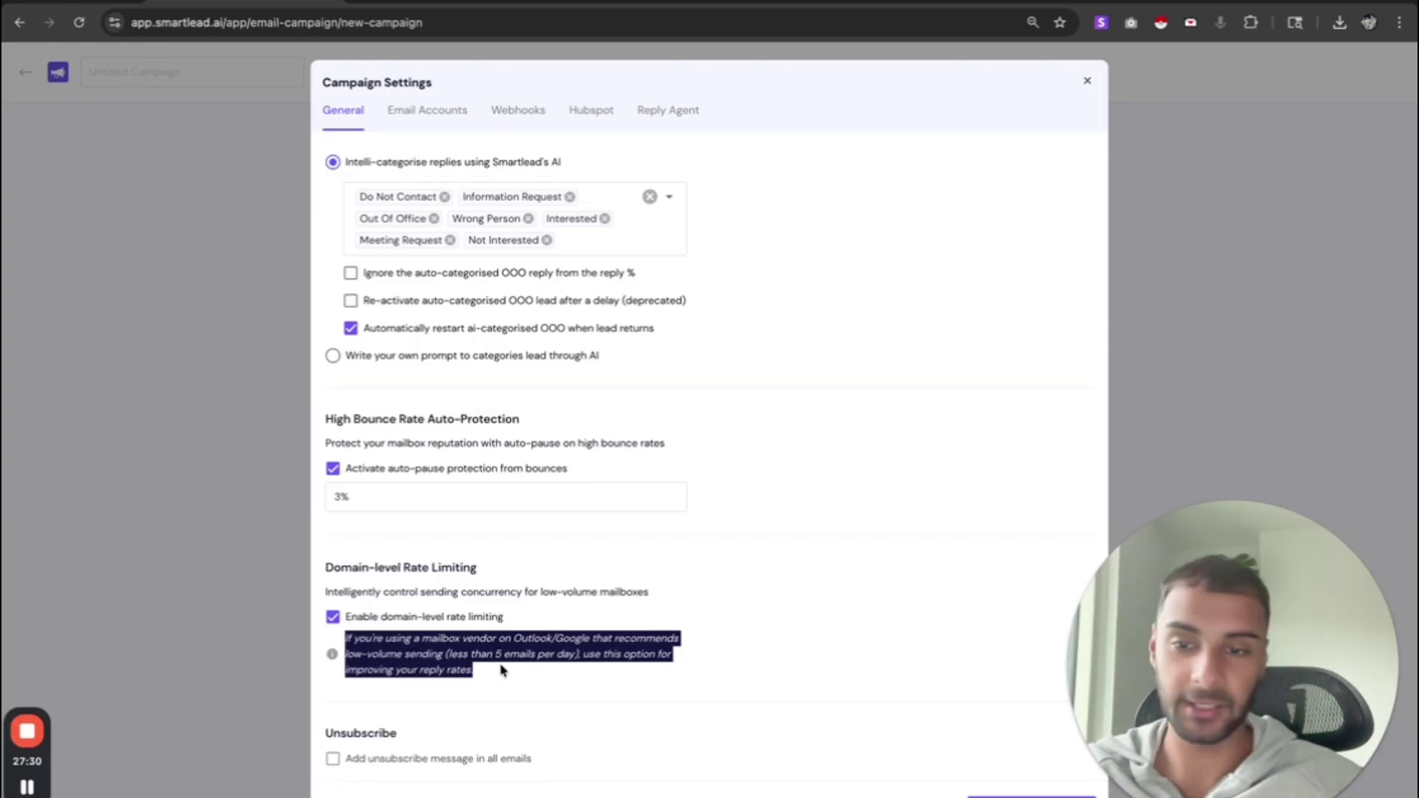
pyautogui.moveTo(433, 739); pyautogui.dragTo(351, 747)
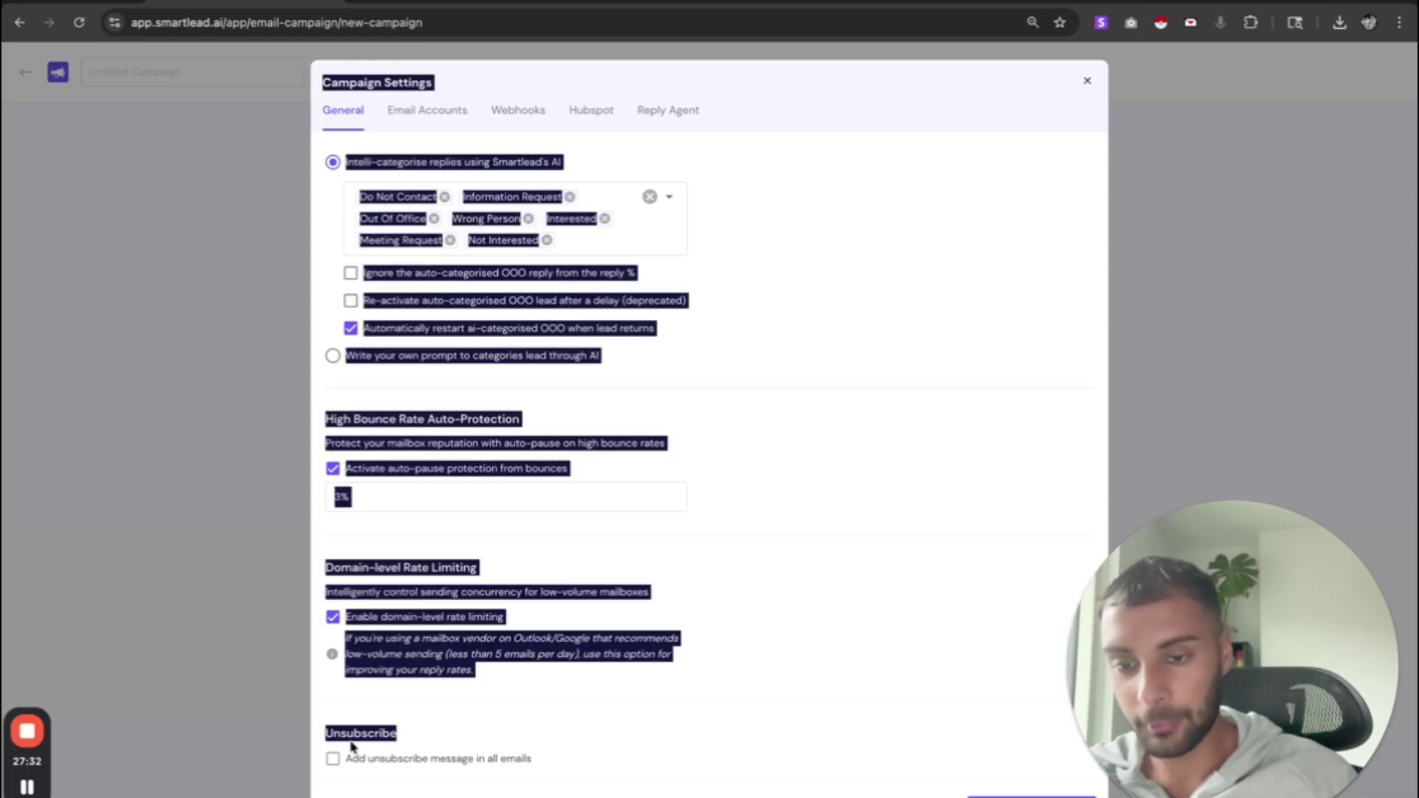
pyautogui.click(352, 745)
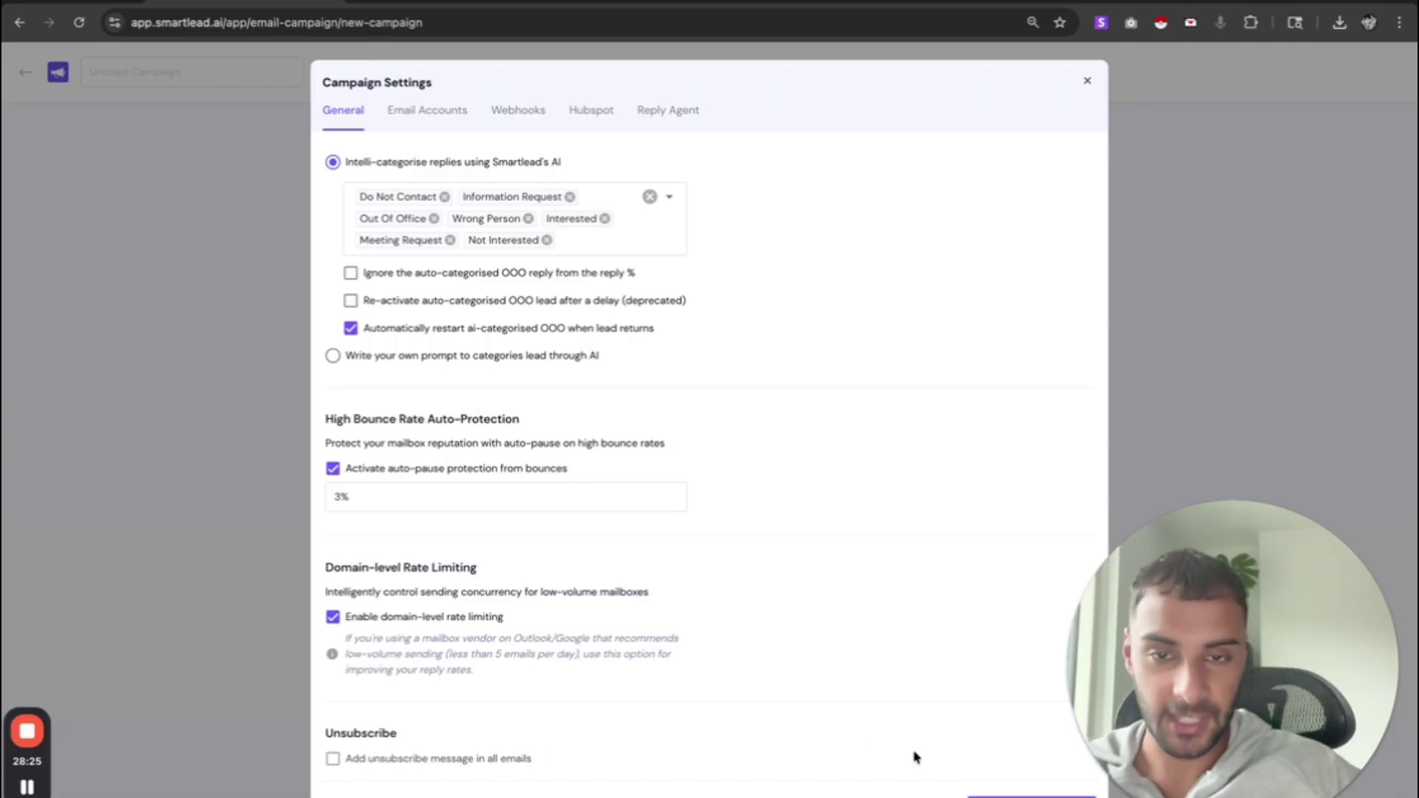
# - Save the campaign settings and go to Final Review to preview the first lead's Variant A email
pyautogui.click(1031, 795)
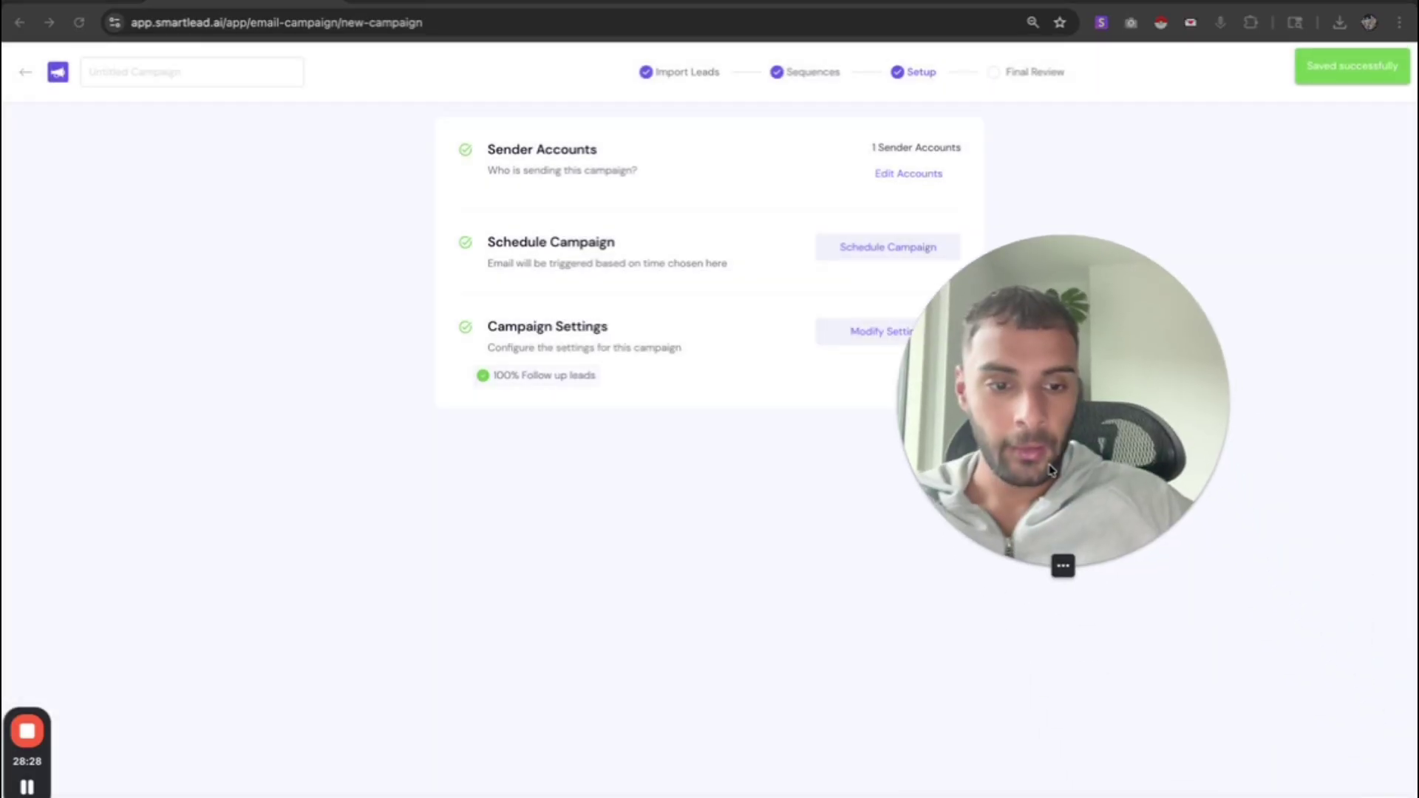
pyautogui.moveTo(1035, 797)
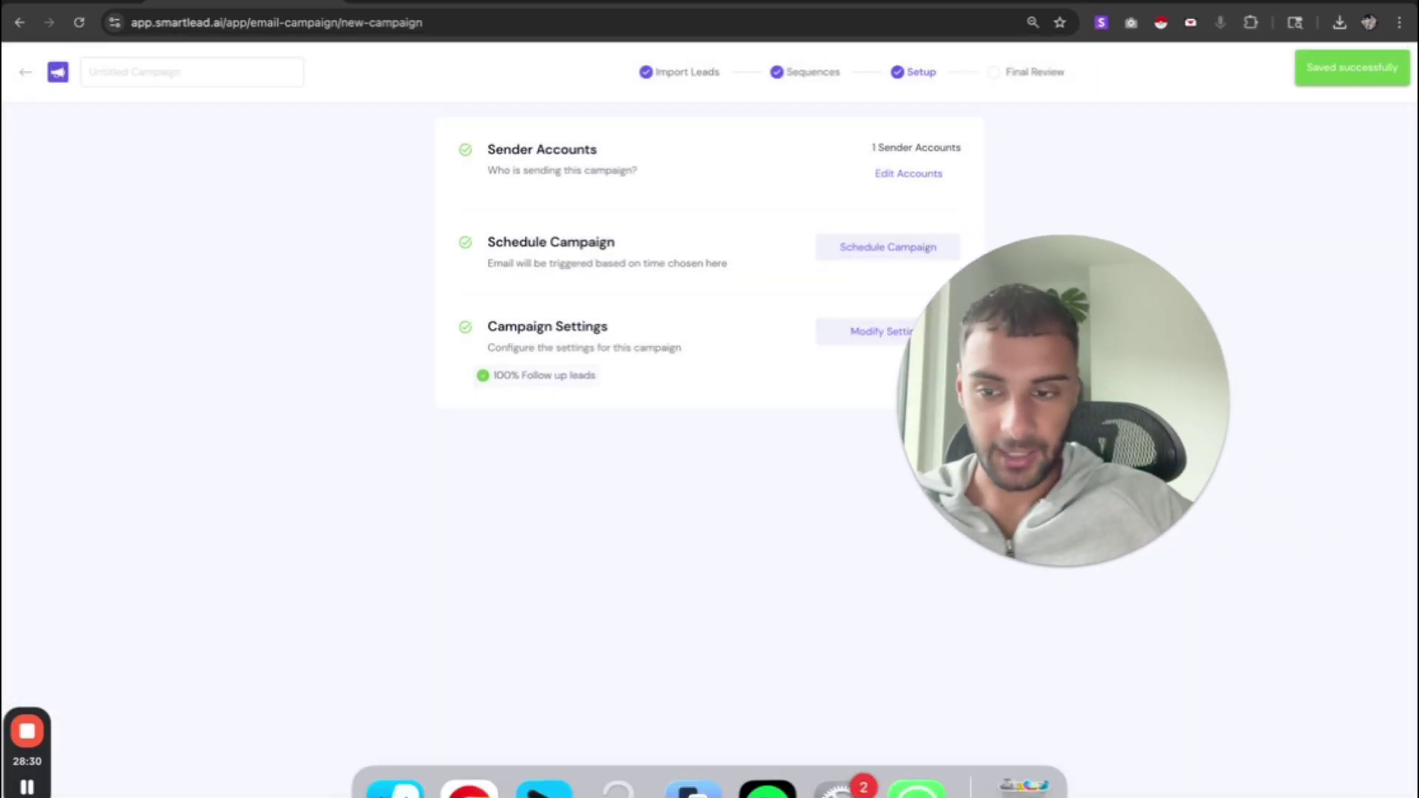
pyautogui.click(1323, 796)
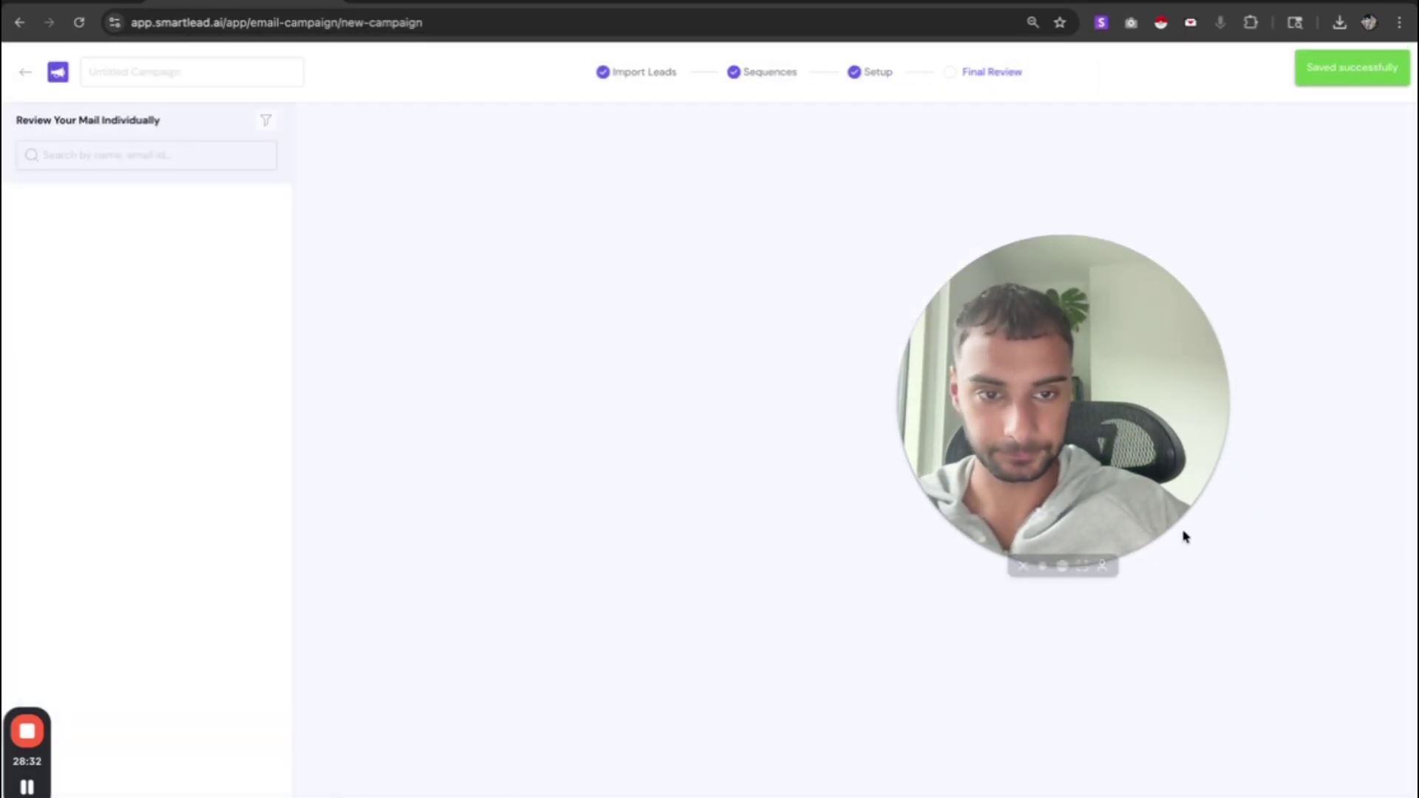
pyautogui.moveTo(1159, 495); pyautogui.dragTo(1331, 692)
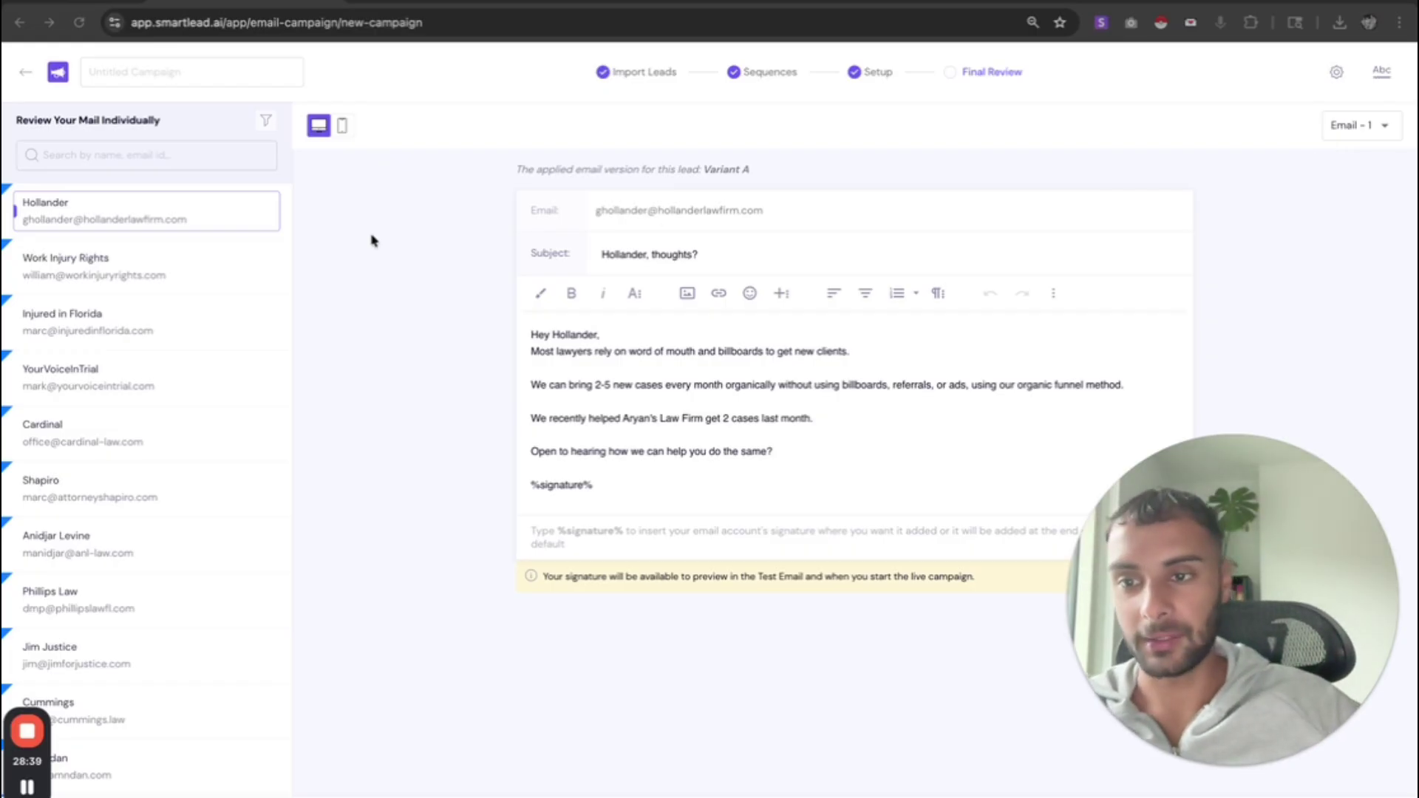
# - Preview the Work Injury Rights and Injured in Florida emails, checking the personalised names and subject
pyautogui.moveTo(577, 334); pyautogui.dragTo(545, 333)
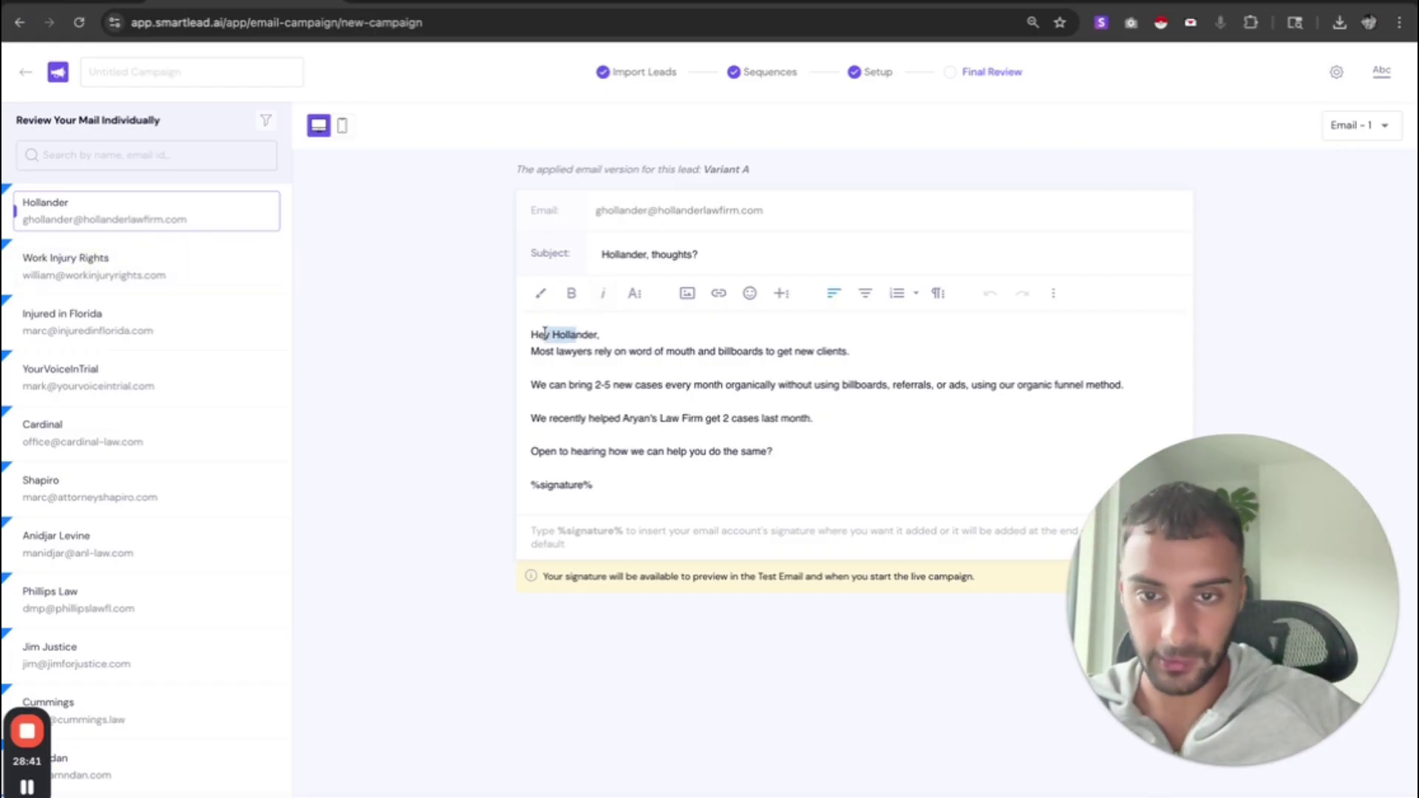
pyautogui.click(133, 274)
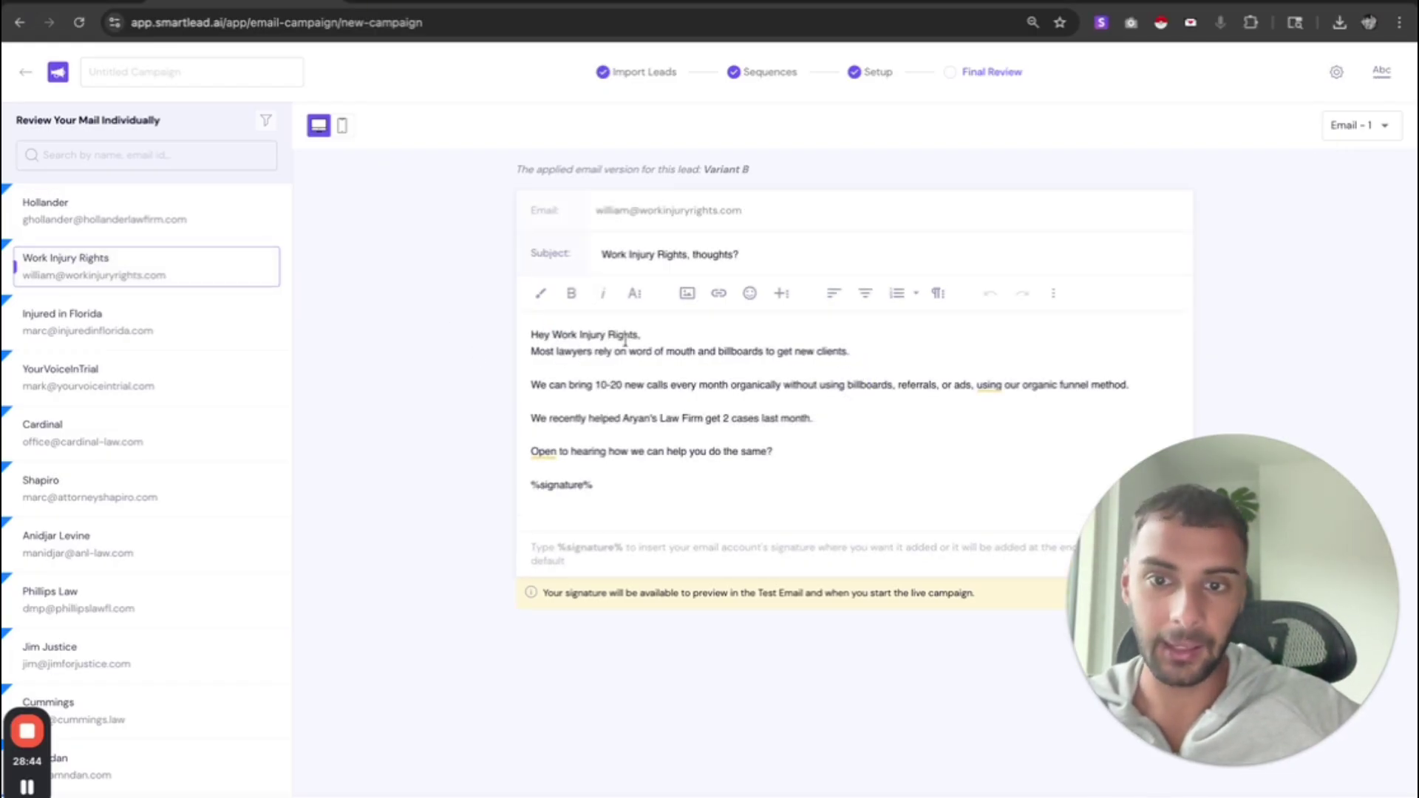
pyautogui.moveTo(640, 337); pyautogui.dragTo(605, 334)
pyautogui.click(163, 337)
pyautogui.click(605, 262)
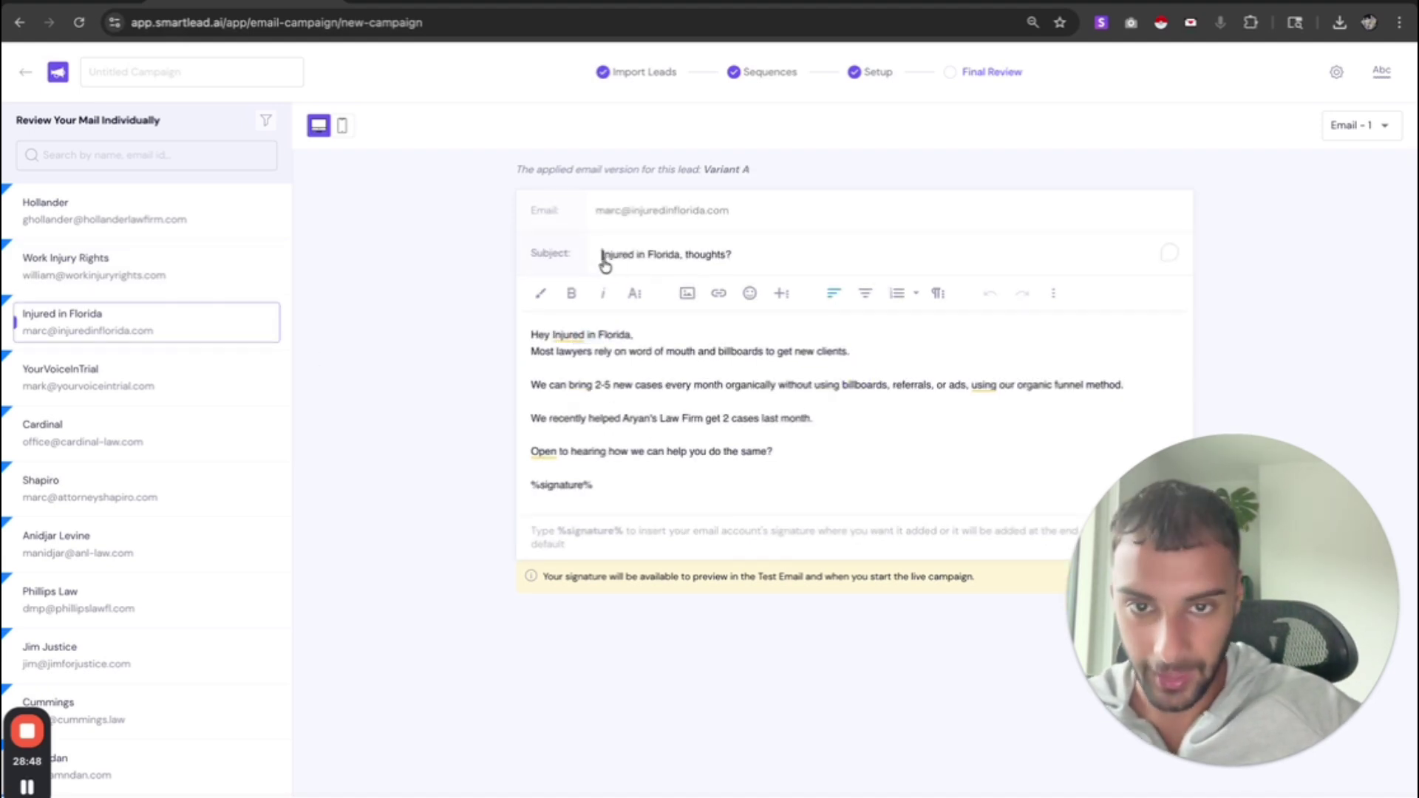
pyautogui.moveTo(604, 262); pyautogui.dragTo(675, 259)
pyautogui.click(831, 448)
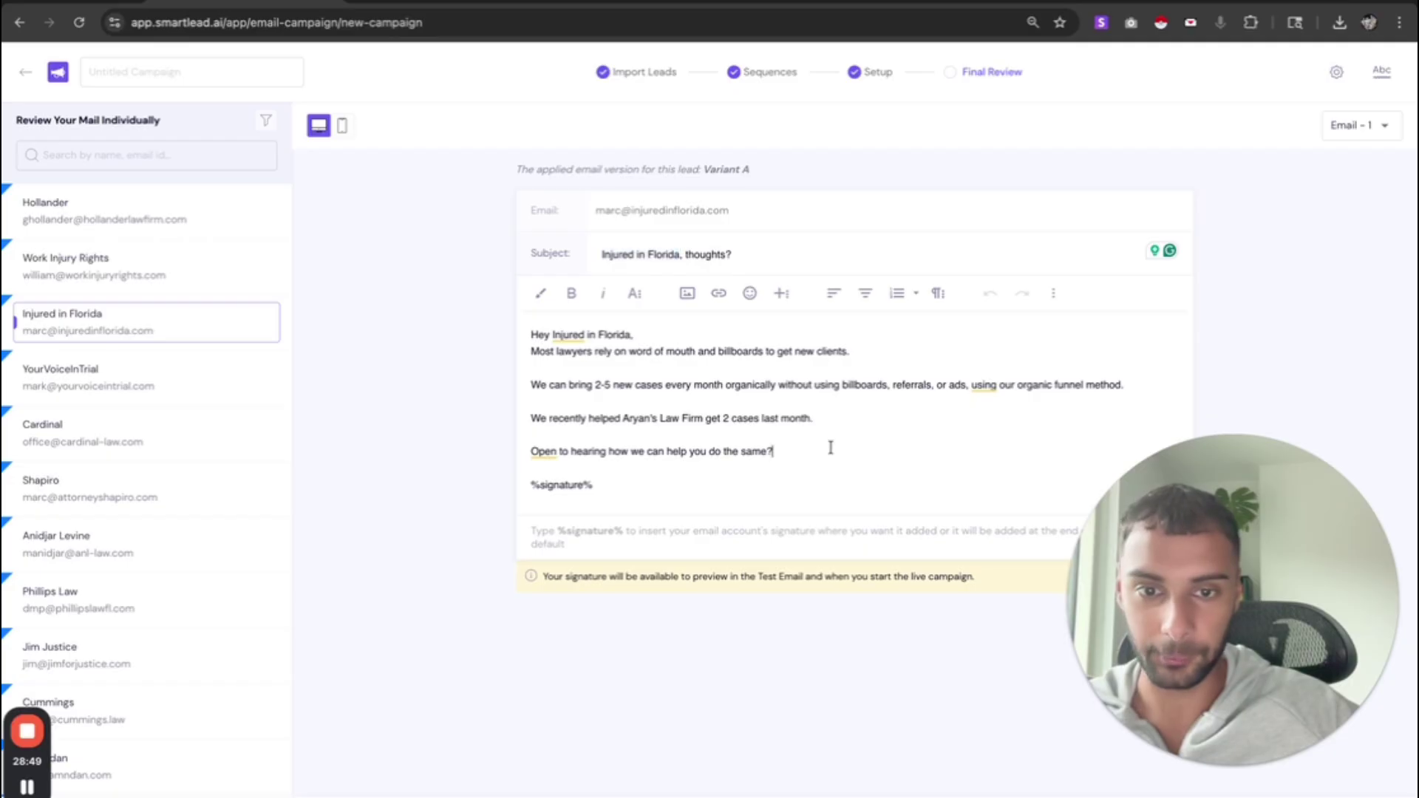
pyautogui.moveTo(830, 448); pyautogui.dragTo(525, 437)
pyautogui.moveTo(587, 385); pyautogui.dragTo(619, 390)
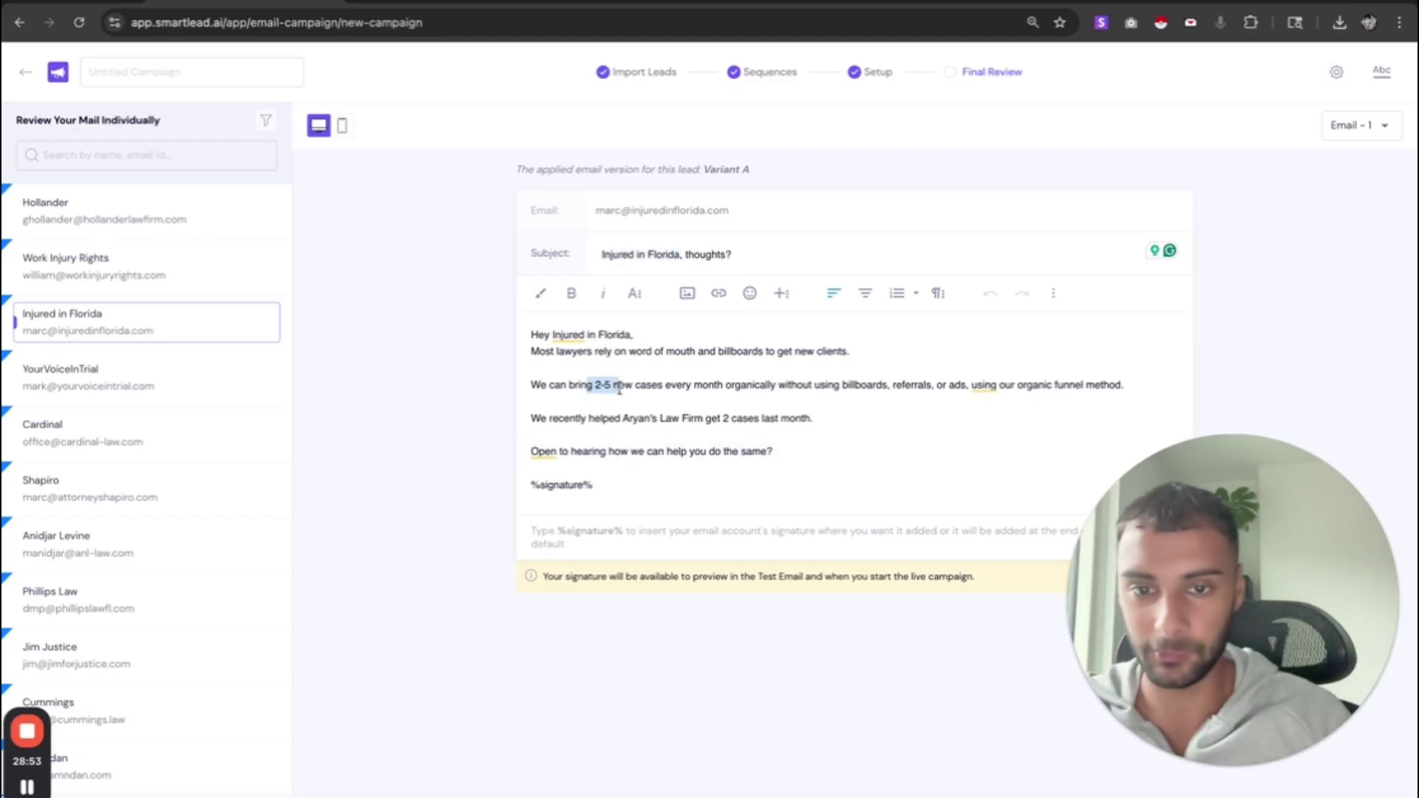
# - Preview the YourVoiceInTrial and Cardinal leads' emails
pyautogui.click(143, 369)
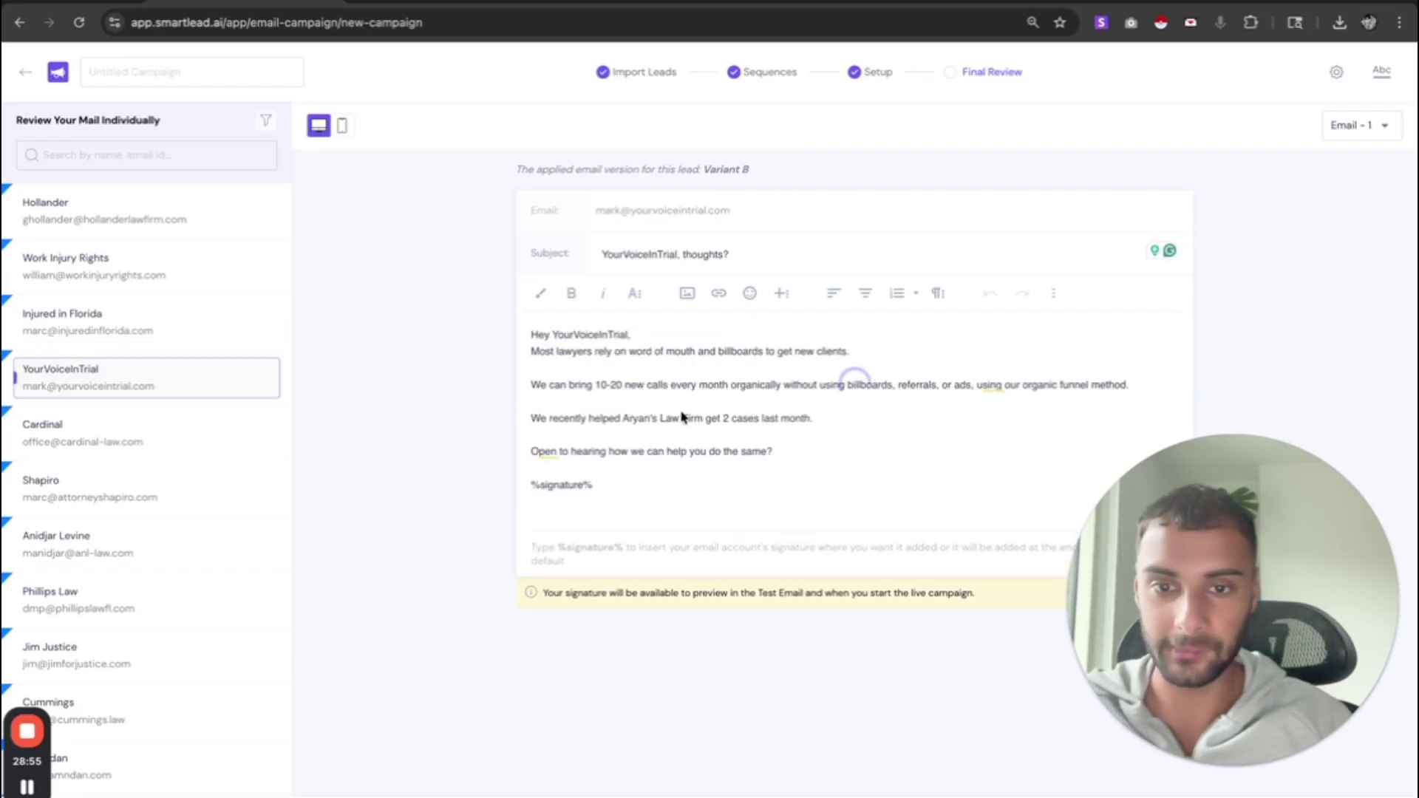
pyautogui.click(184, 428)
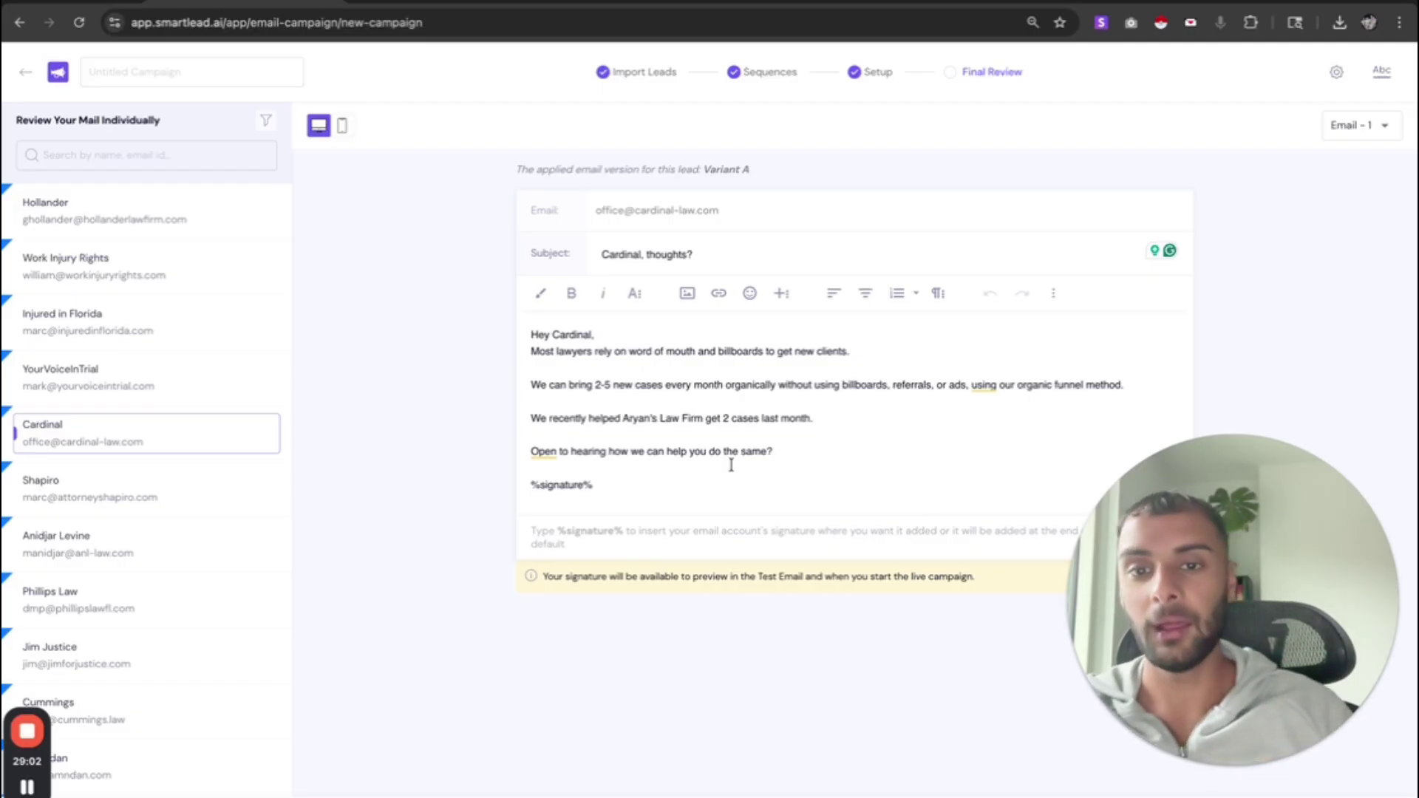
pyautogui.click(1356, 132)
# - Preview Cardinal's second, follow-up email in the sequence
pyautogui.click(1364, 175)
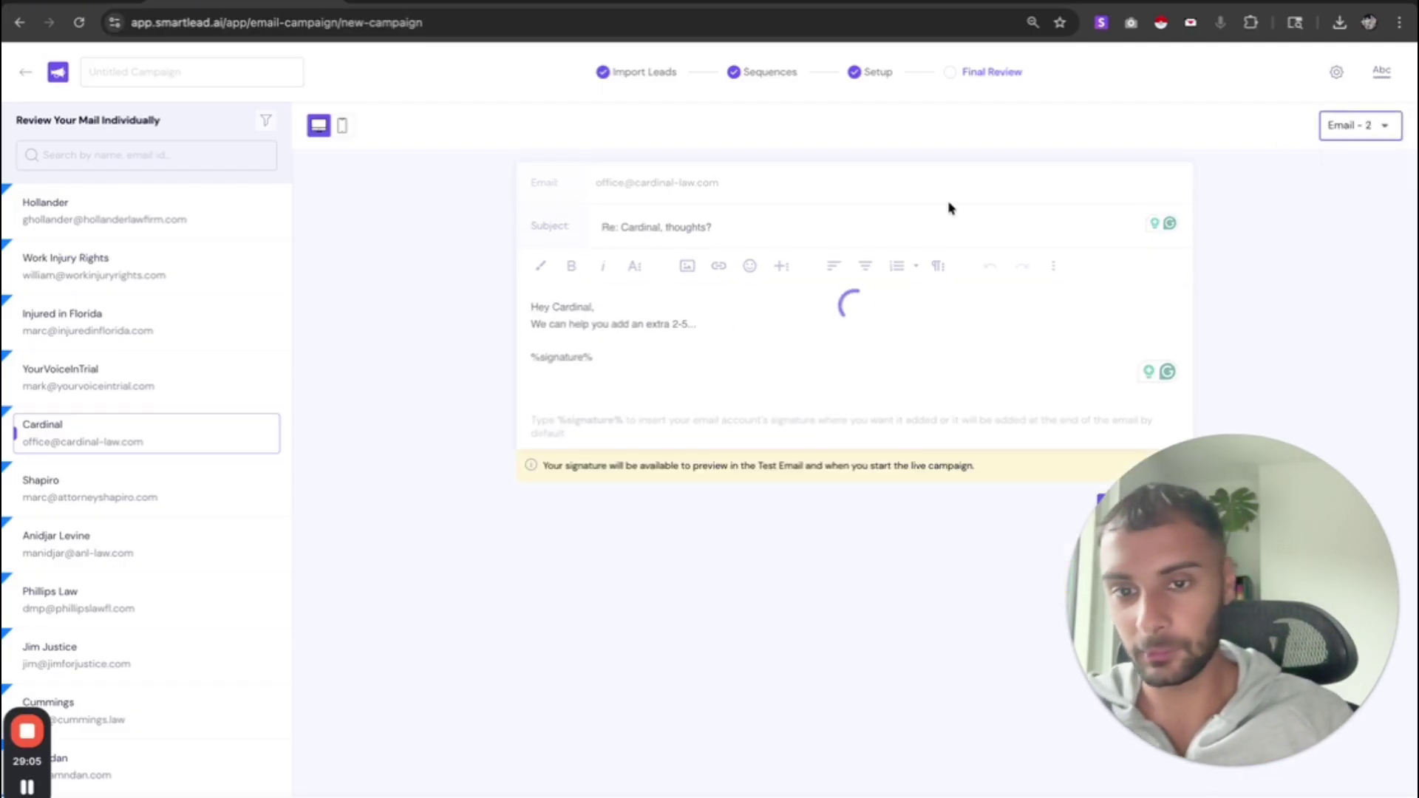
pyautogui.moveTo(576, 307); pyautogui.dragTo(652, 347)
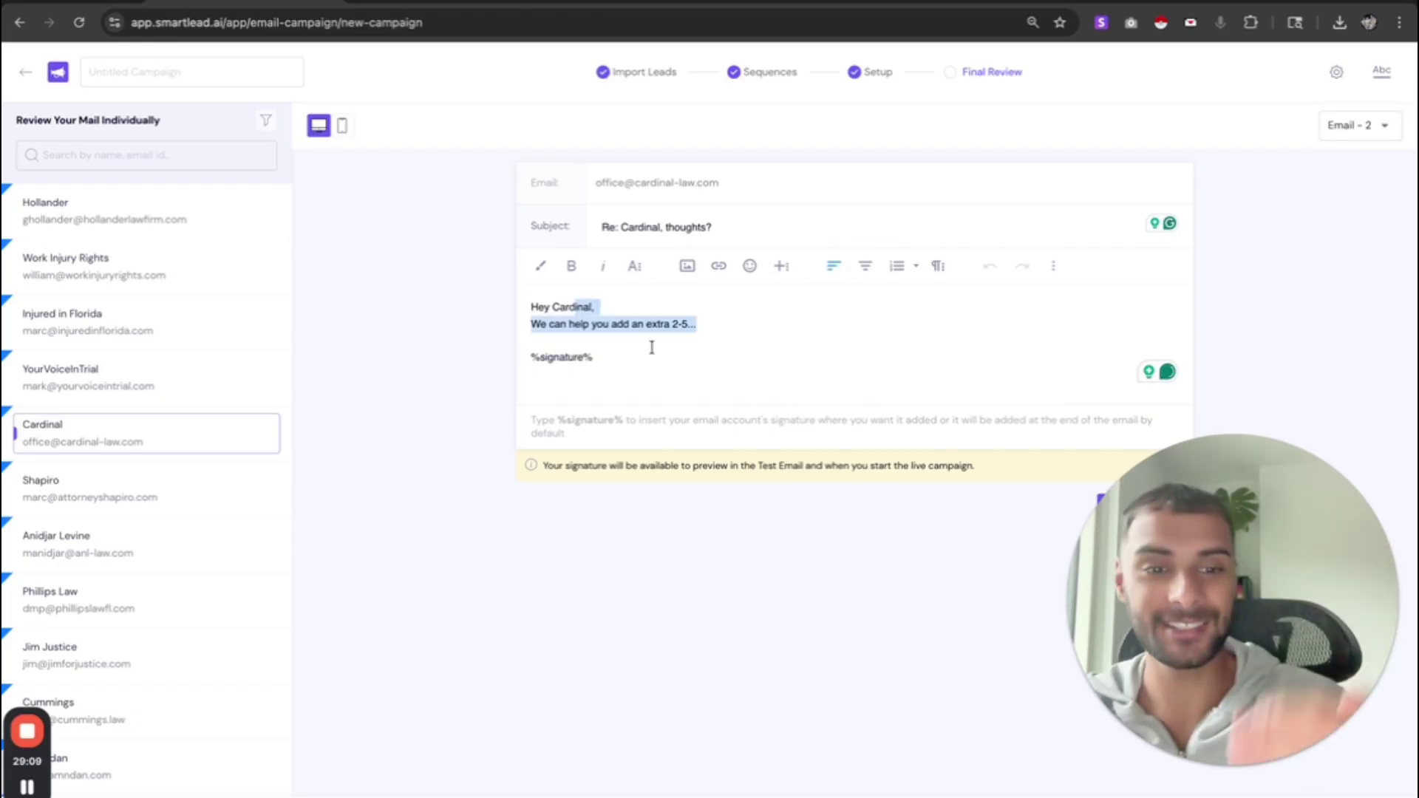
pyautogui.click(1355, 128)
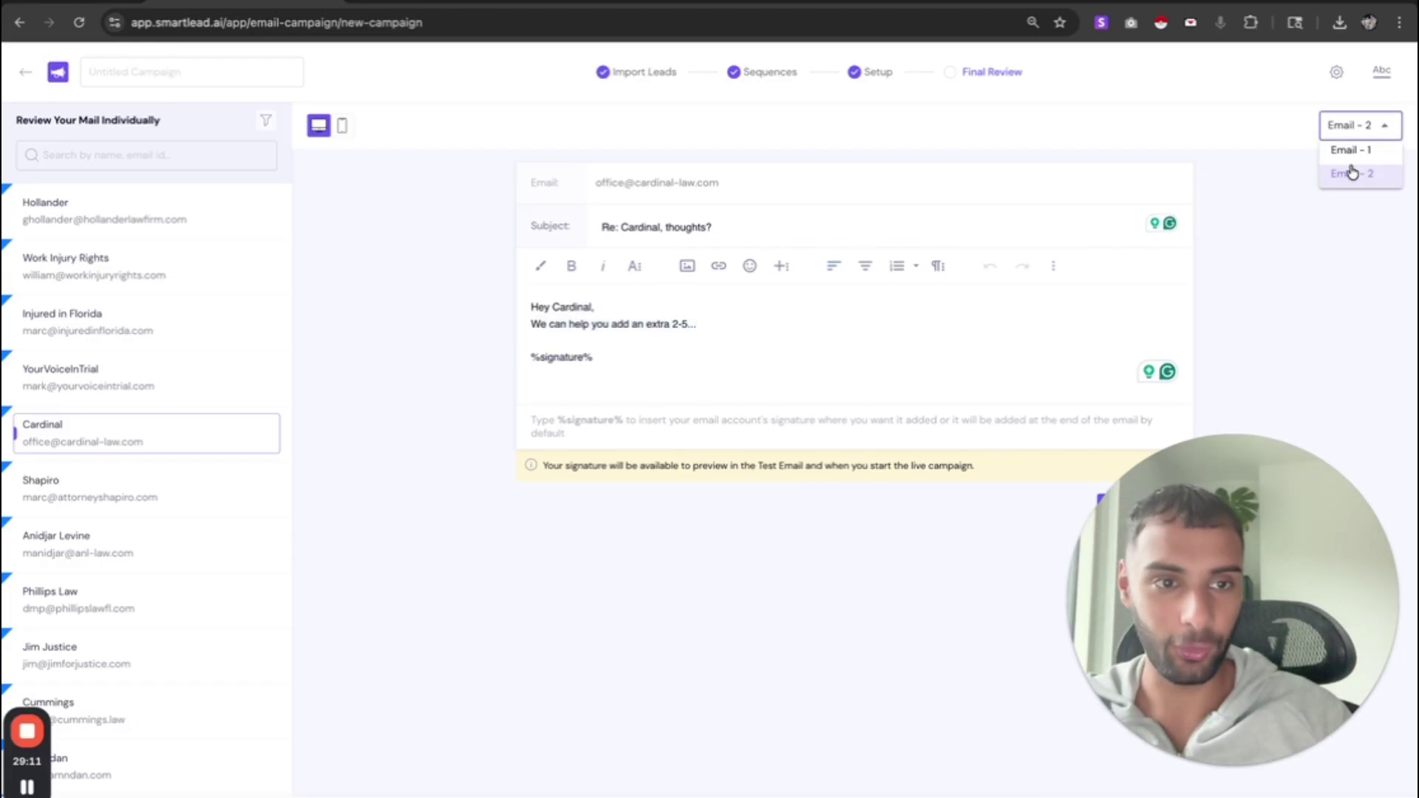
# - Show readability analysis for the first email: 58 words, 1 adverb, one hard-to-read sentence
pyautogui.click(1382, 71)
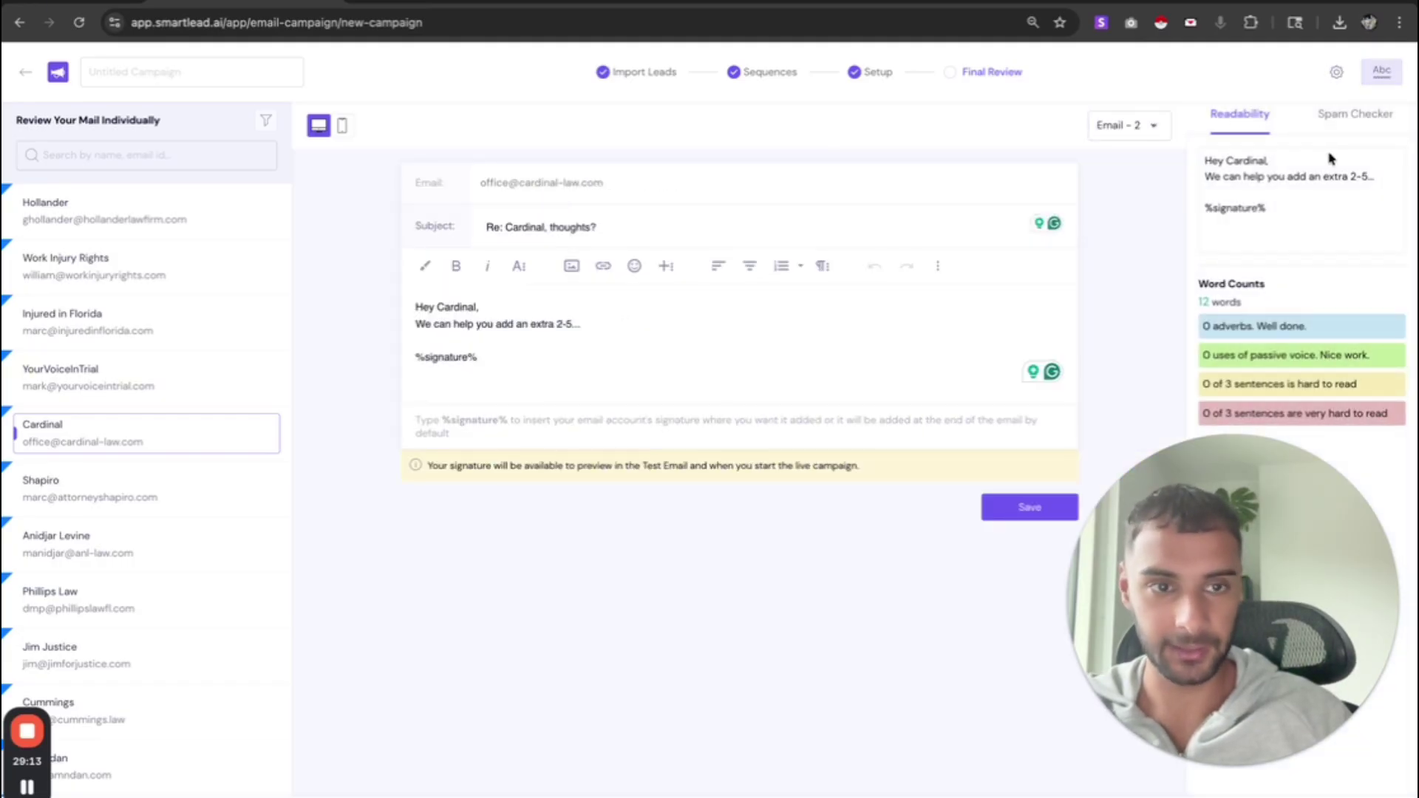
pyautogui.click(1112, 127)
pyautogui.click(1113, 149)
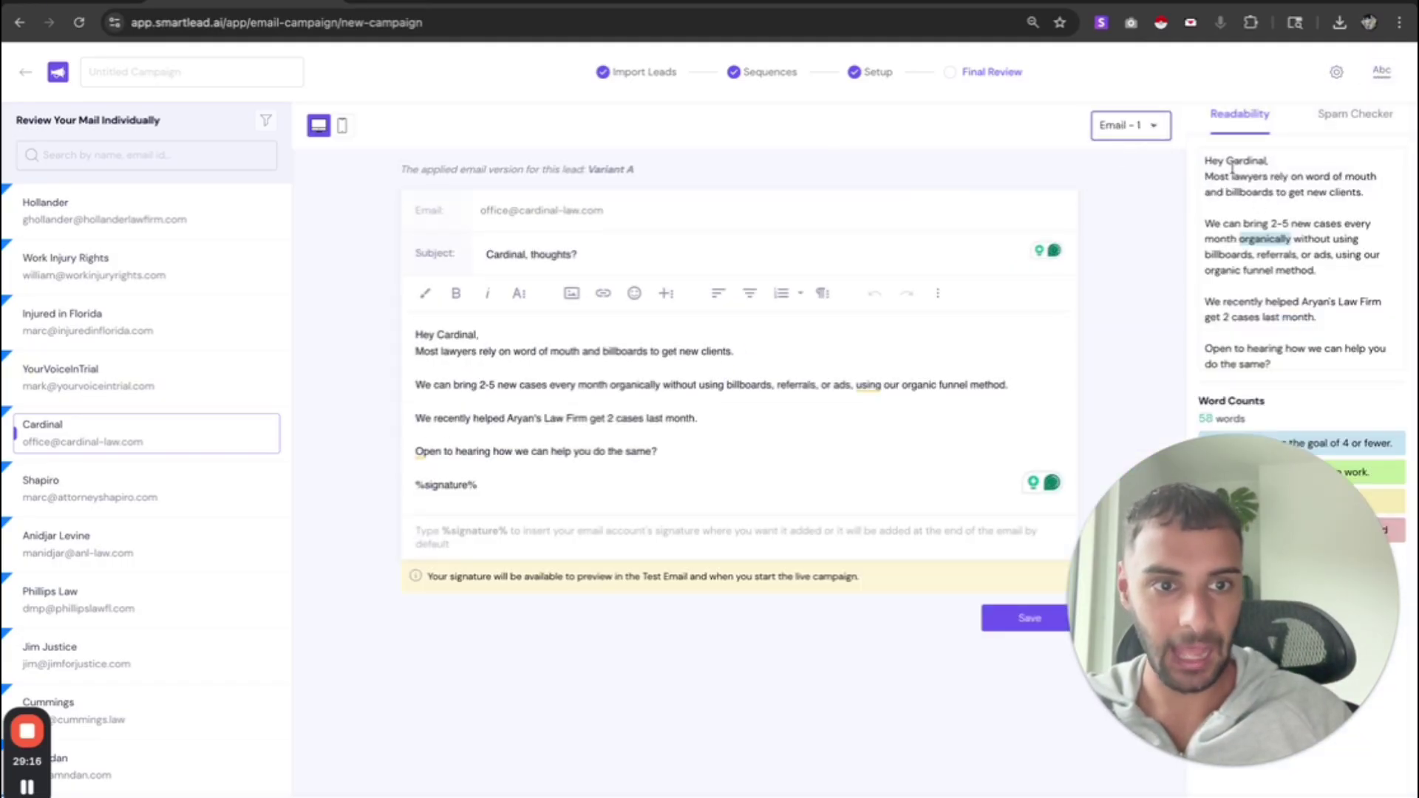
pyautogui.moveTo(1231, 161); pyautogui.dragTo(1257, 302)
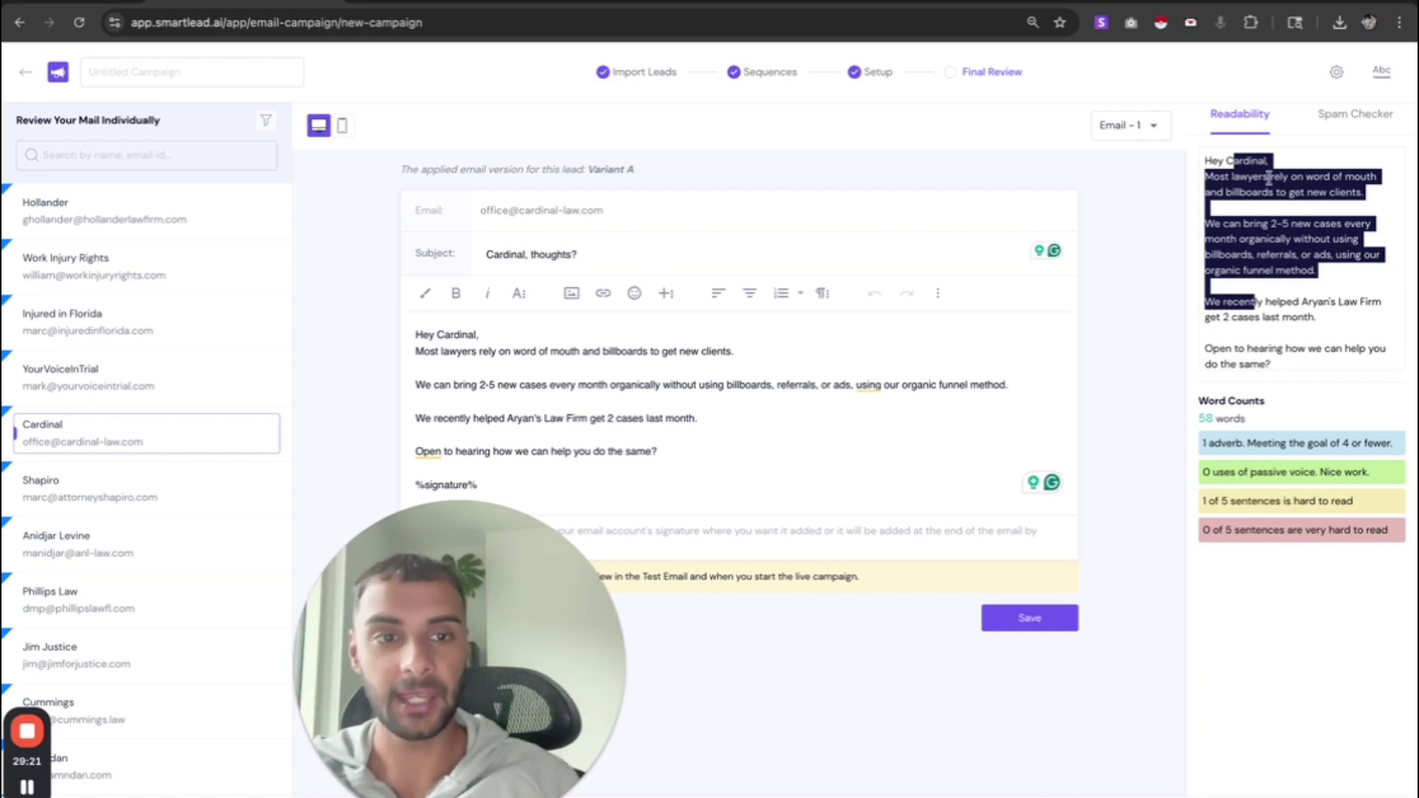
pyautogui.click(1397, 66)
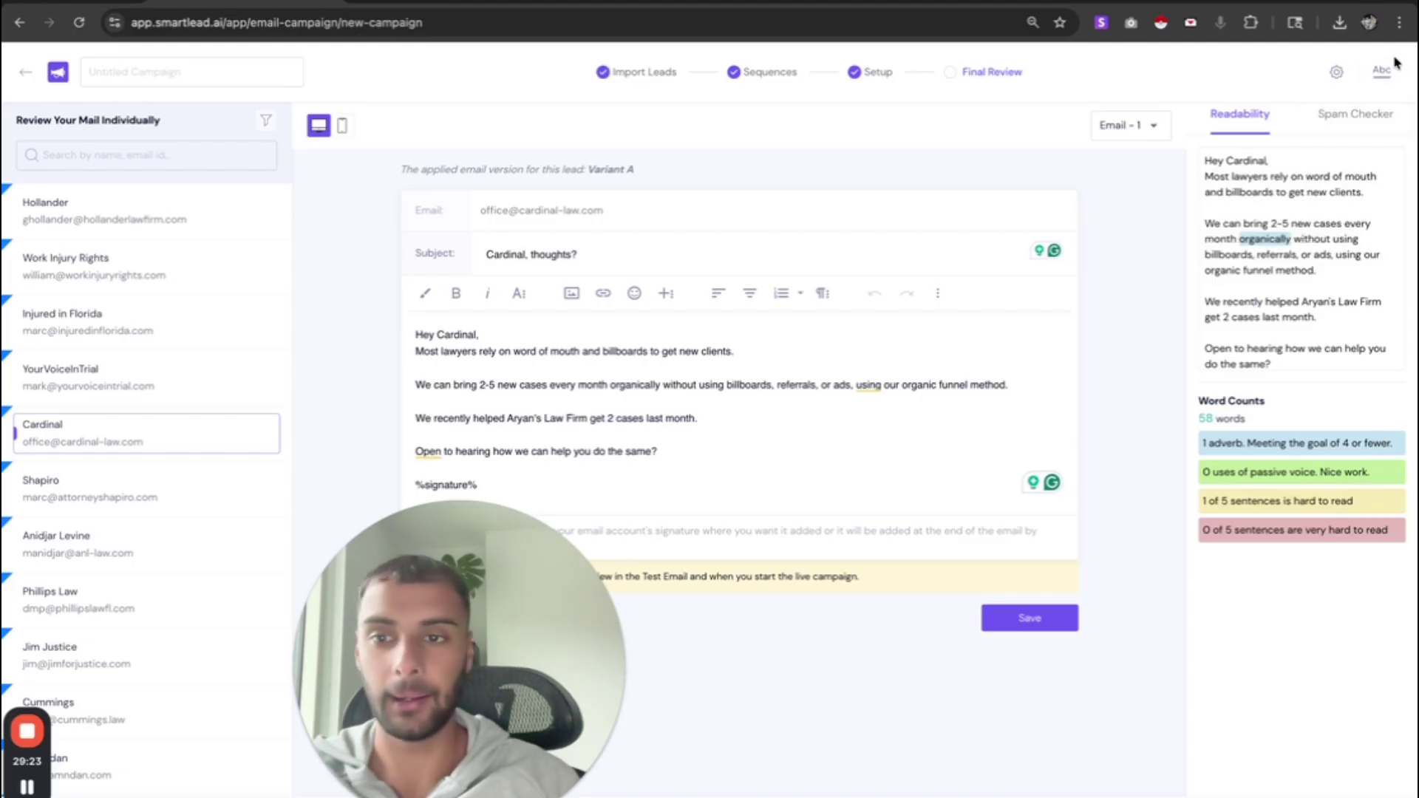
# - Switch to mobile preview, close the readability panel, and preview the next leads' emails
pyautogui.click(342, 125)
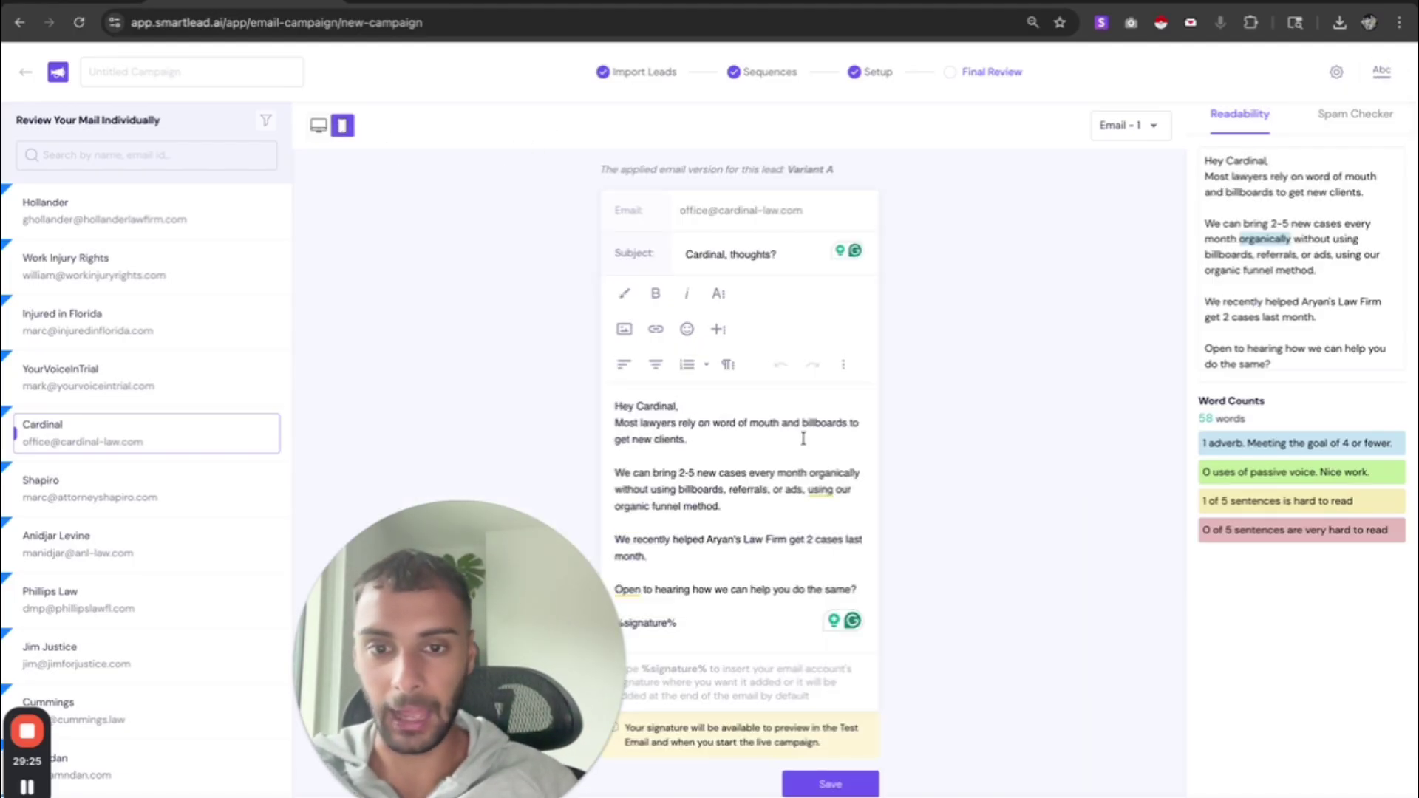
pyautogui.click(1382, 73)
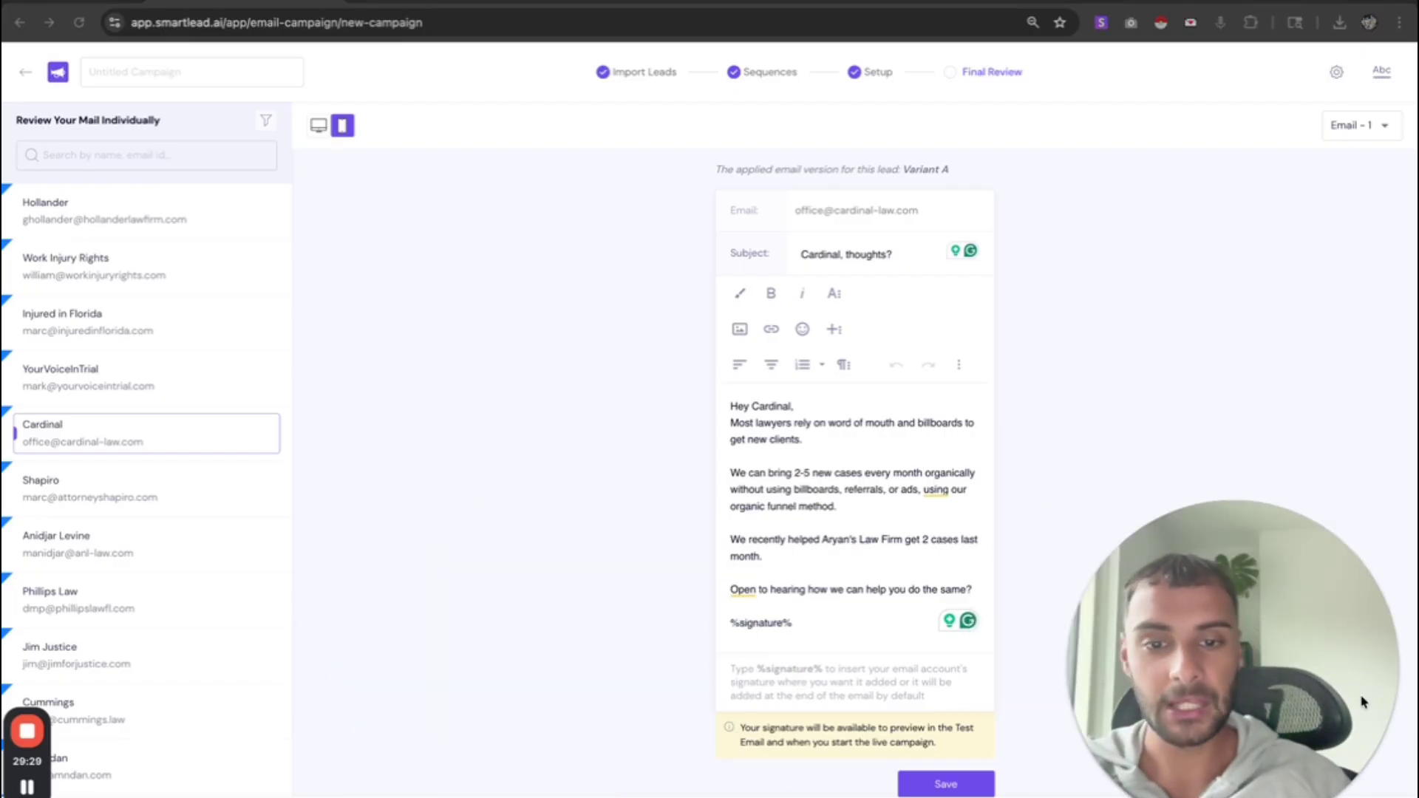
pyautogui.click(158, 499)
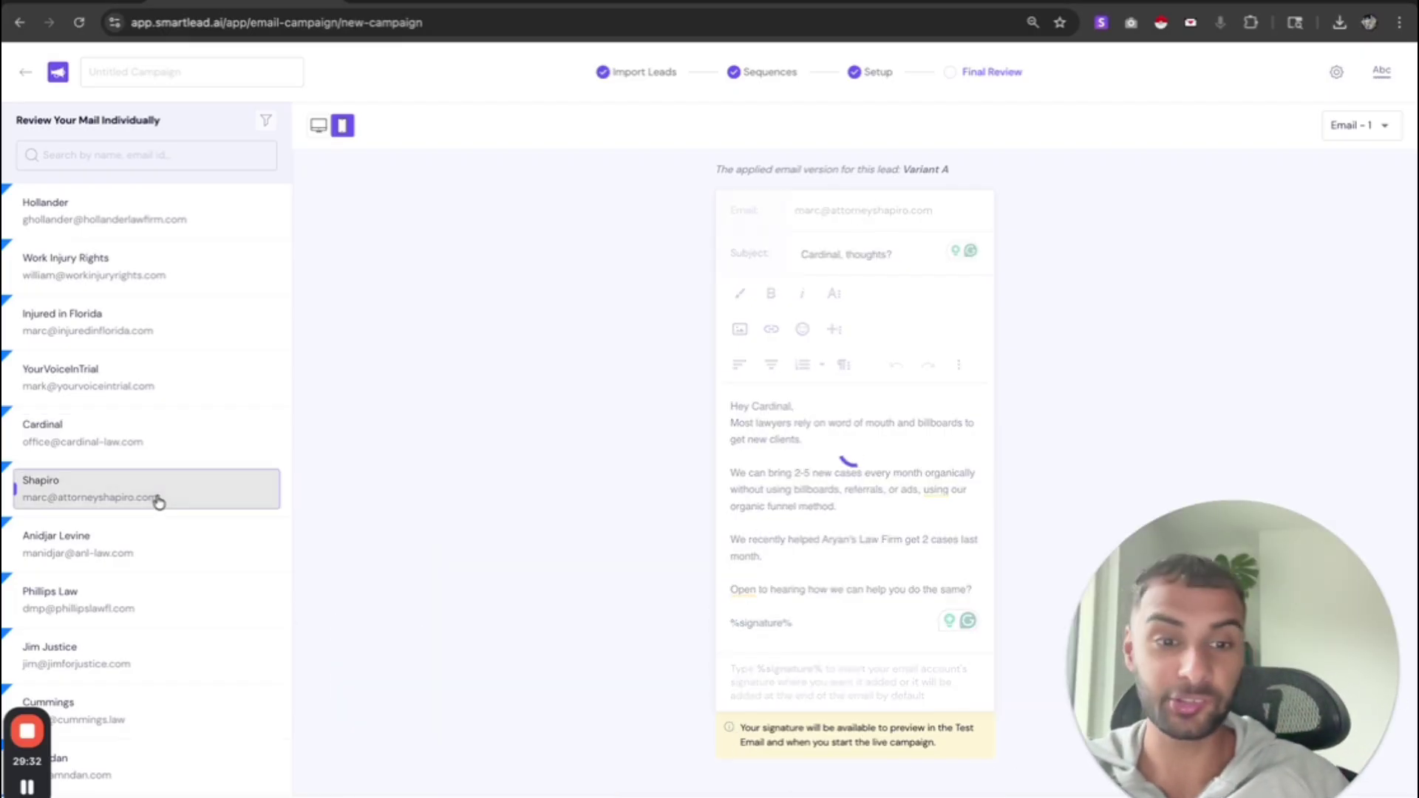
pyautogui.click(143, 556)
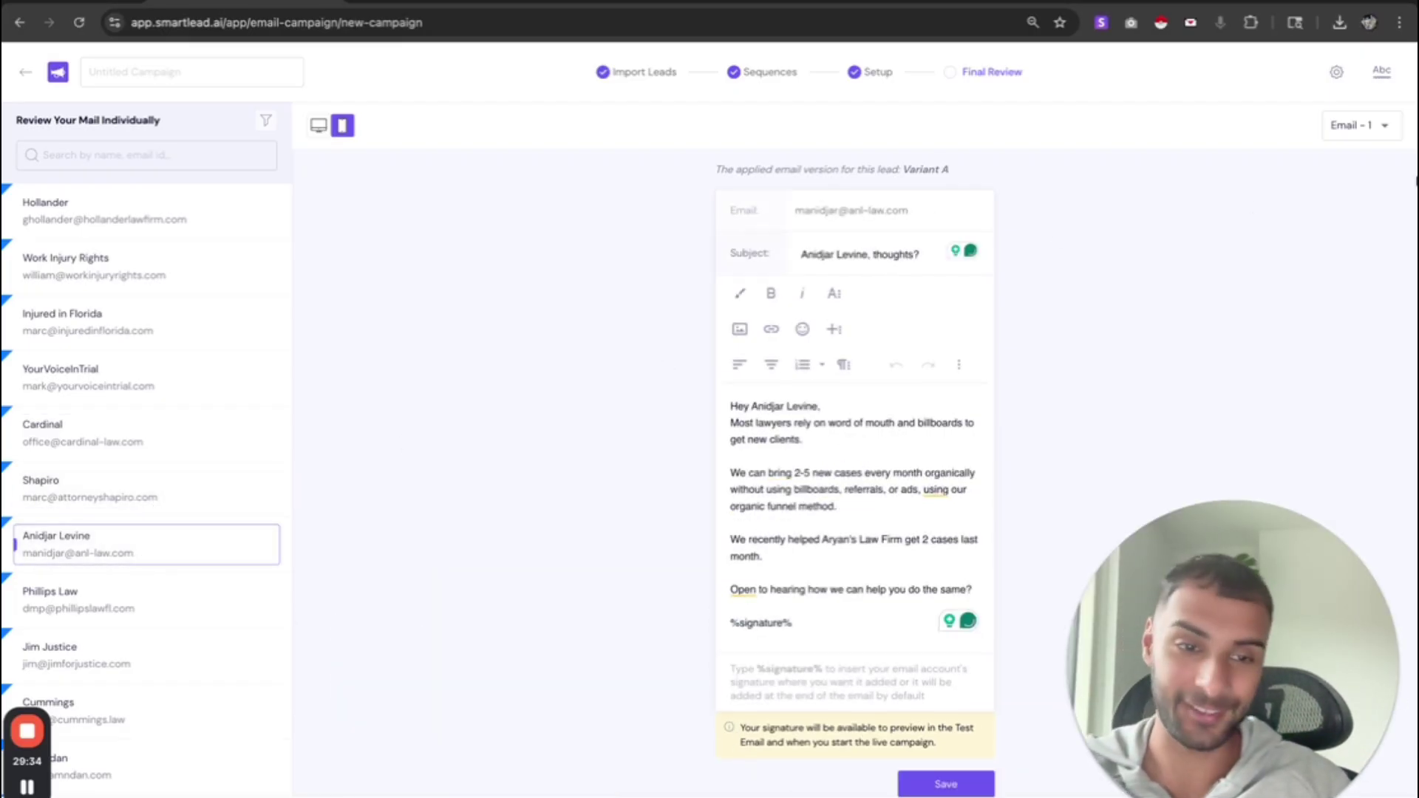
# - Check a second email, then settle on the Injured in Florida lead's first email
pyautogui.click(1372, 130)
pyautogui.click(1366, 177)
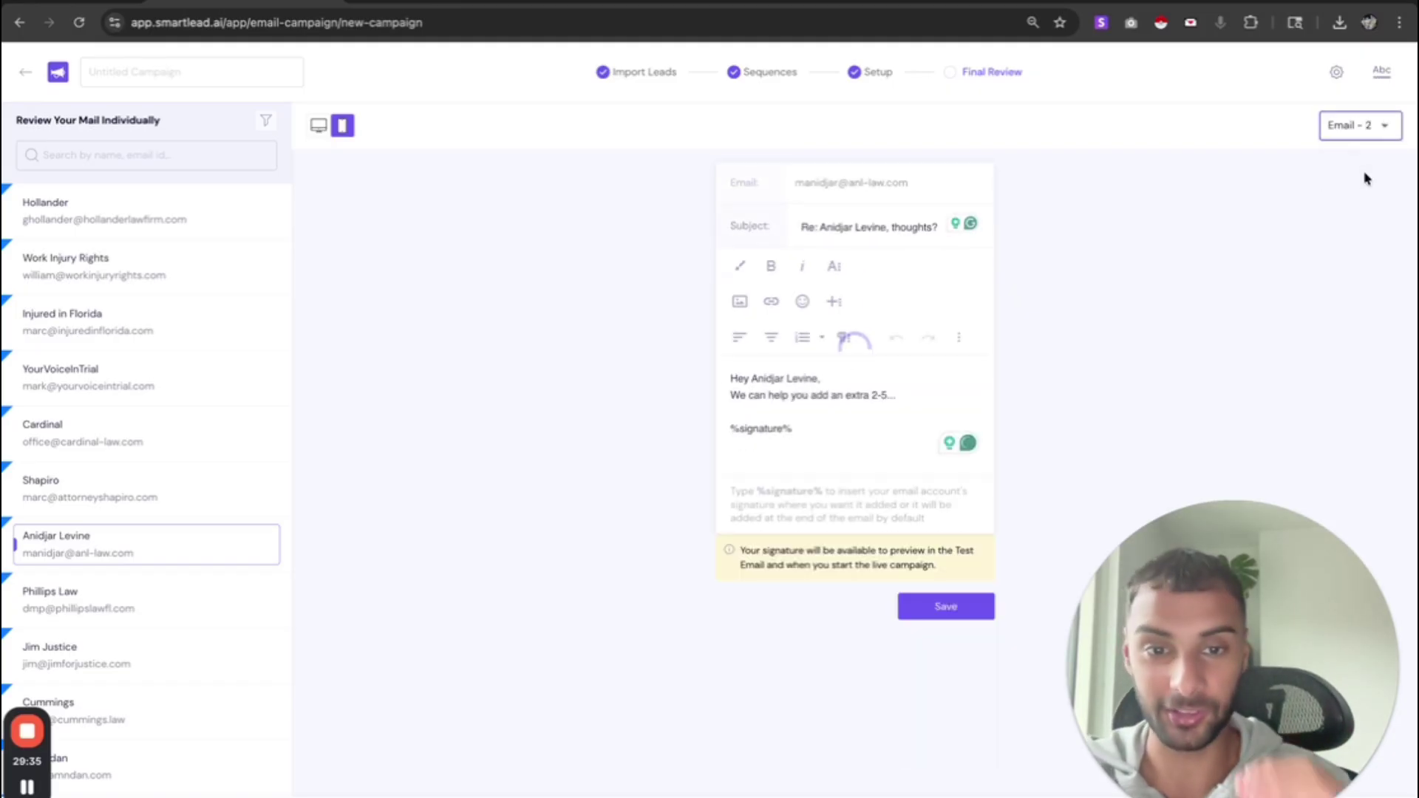
pyautogui.click(197, 317)
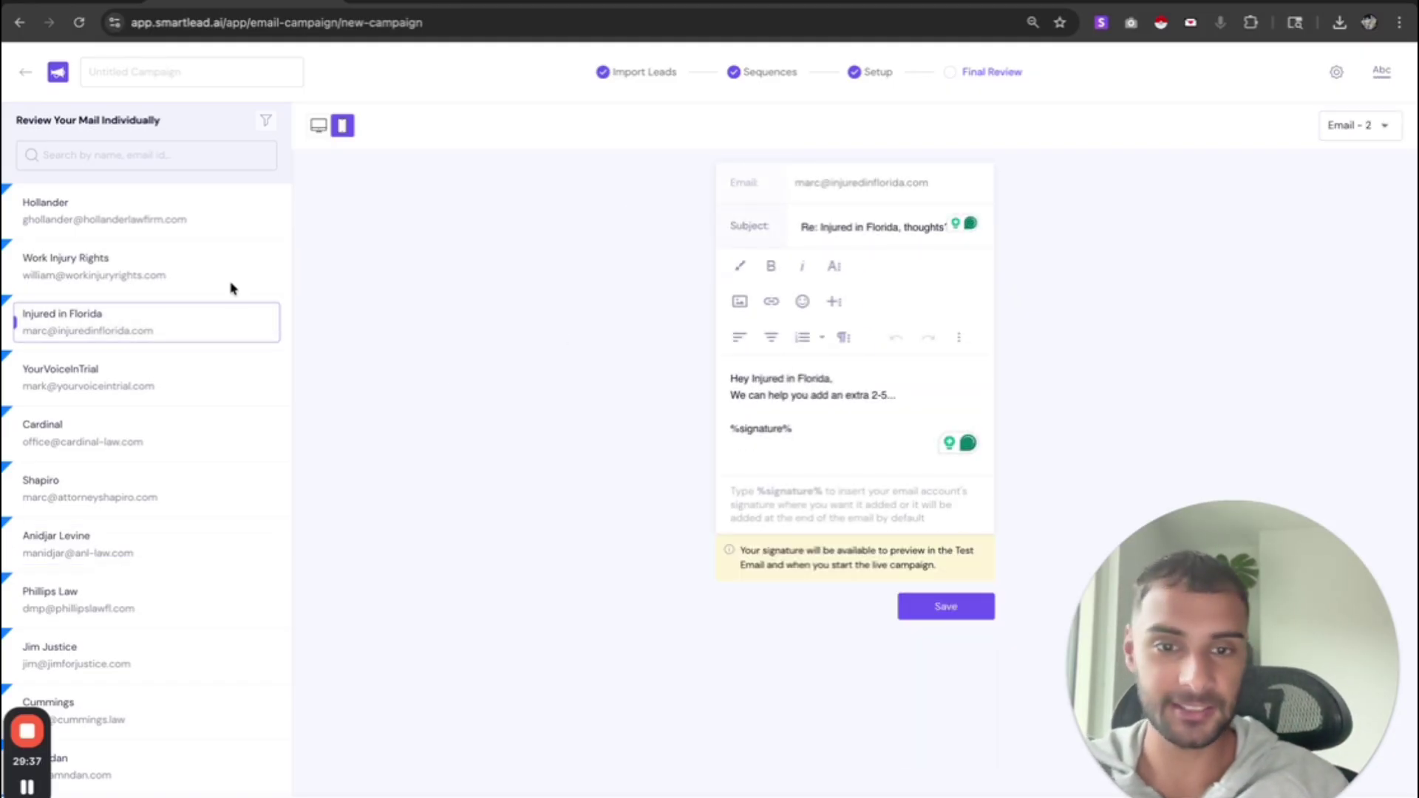
pyautogui.click(1362, 127)
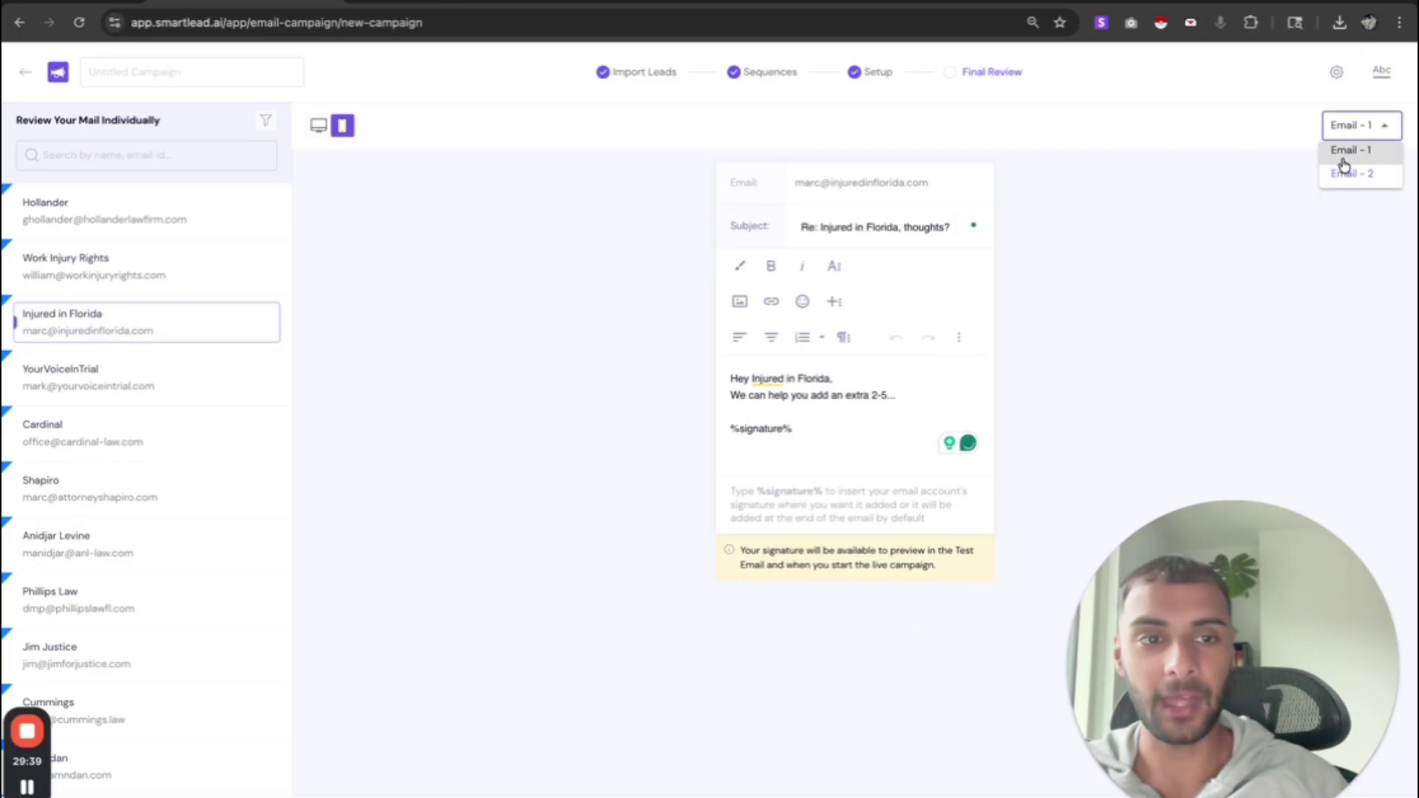
pyautogui.click(1343, 161)
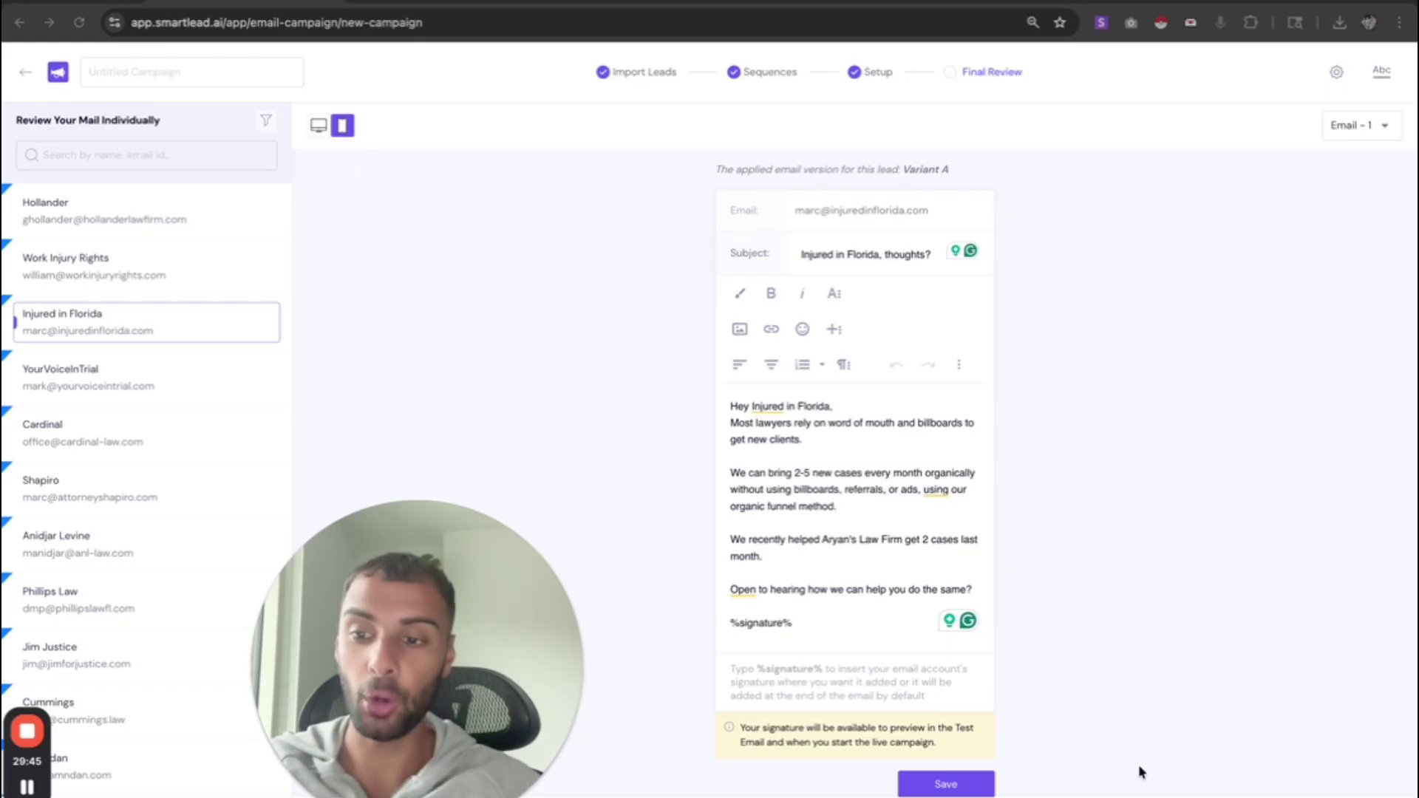
pyautogui.hotkey('ctrl', 'Tab')
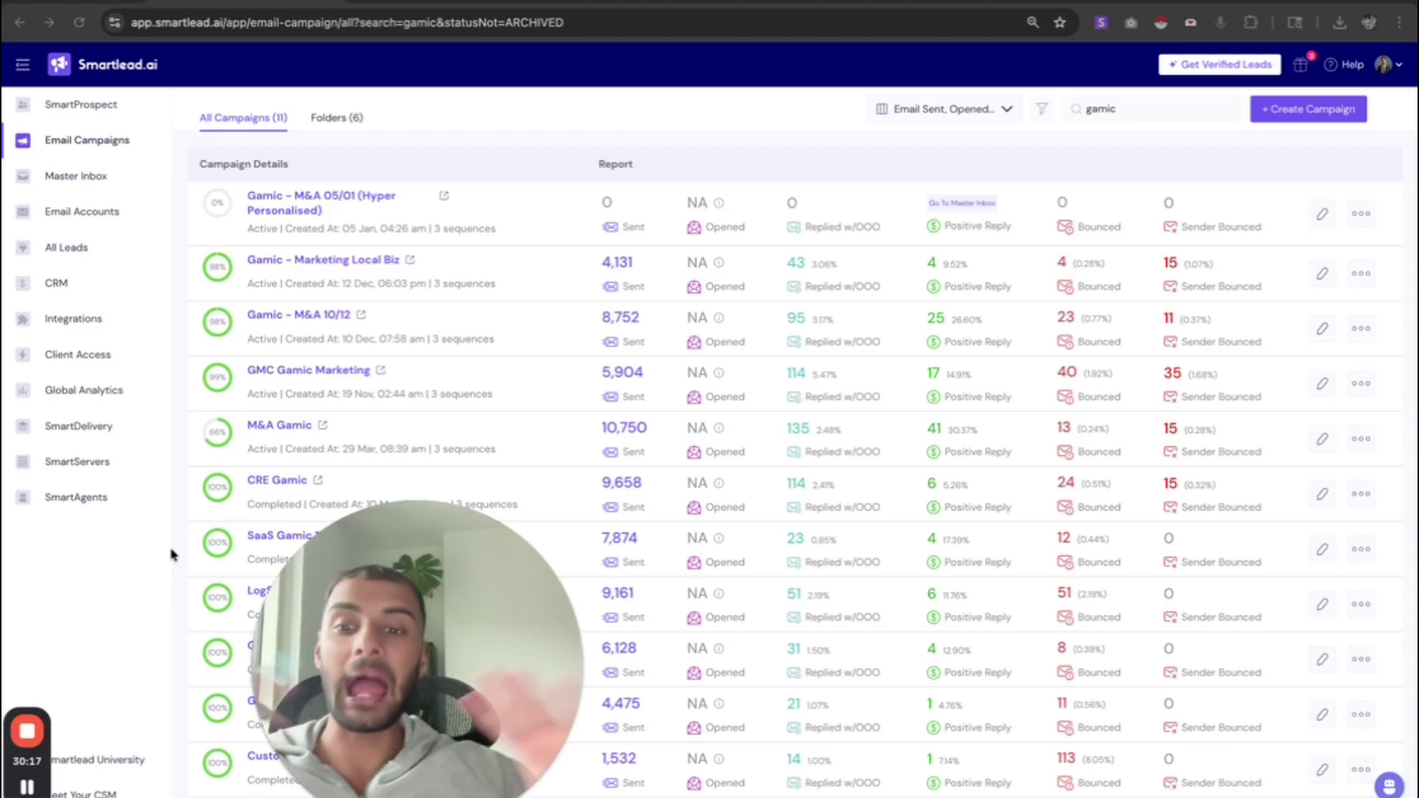
# - Return to All Campaigns filtered by 'gamic', with 'Gamic - M&A 05/01 (Hyper Personalised)' on top
pyautogui.moveTo(332, 658); pyautogui.dragTo(101, 658)
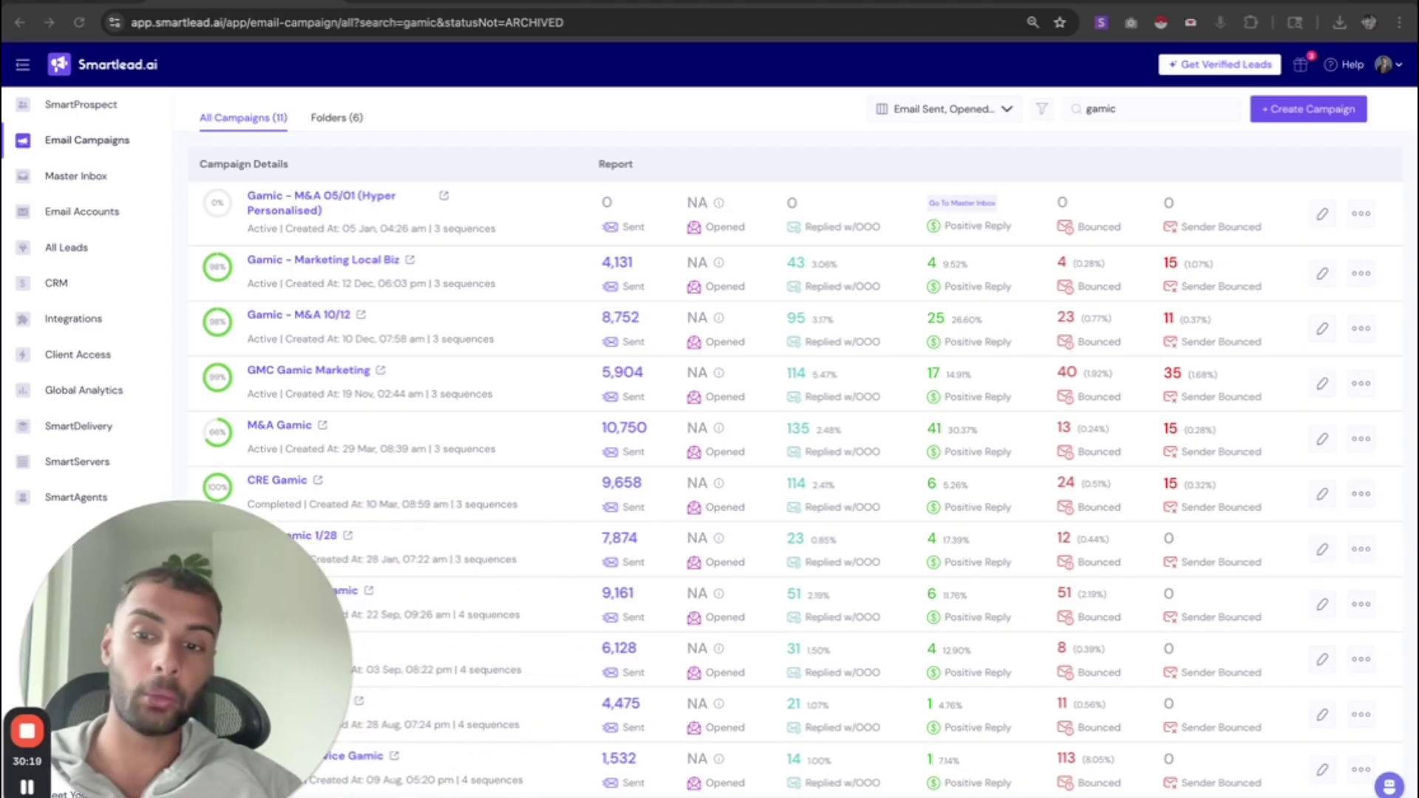